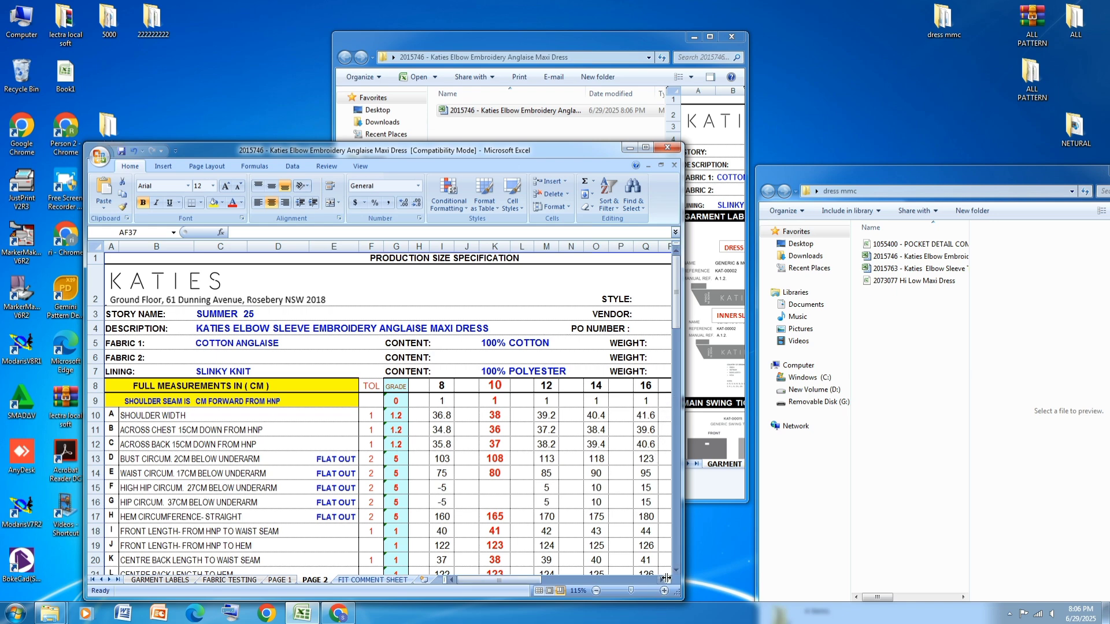
Place the 2015746 style folder window beside the spreadsheet, with the specification's size columns 8 to 20 in view
{"action": "left_click", "coordinate": [666, 578]}
{"action": "left_click", "coordinate": [666, 578]}
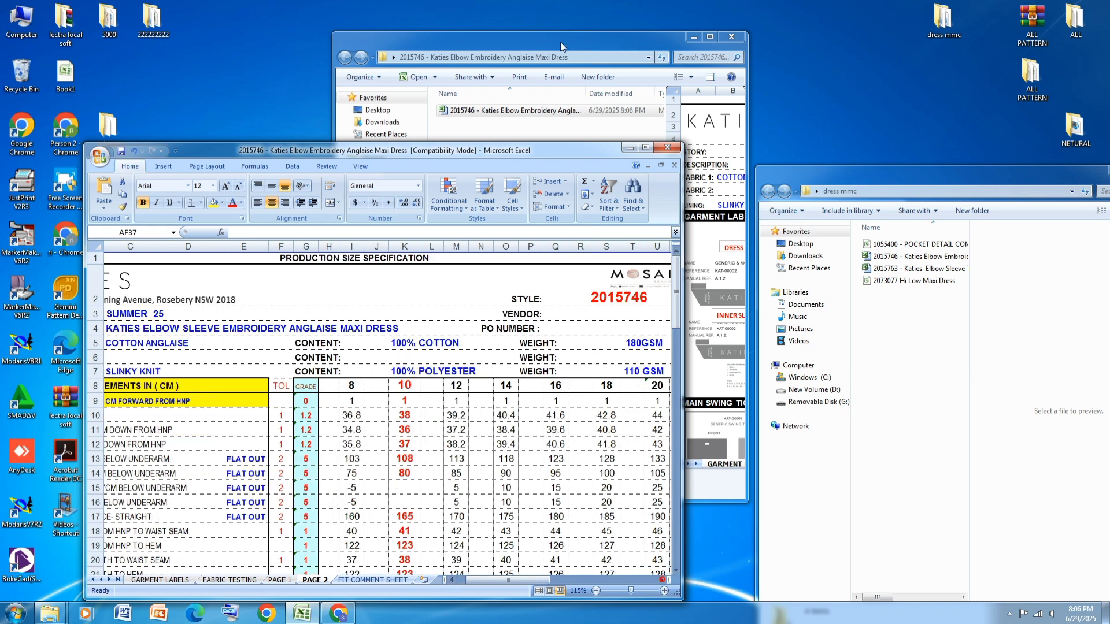
{"action": "left_click_drag", "start_coordinate": [561, 47], "coordinate": [974, 138]}
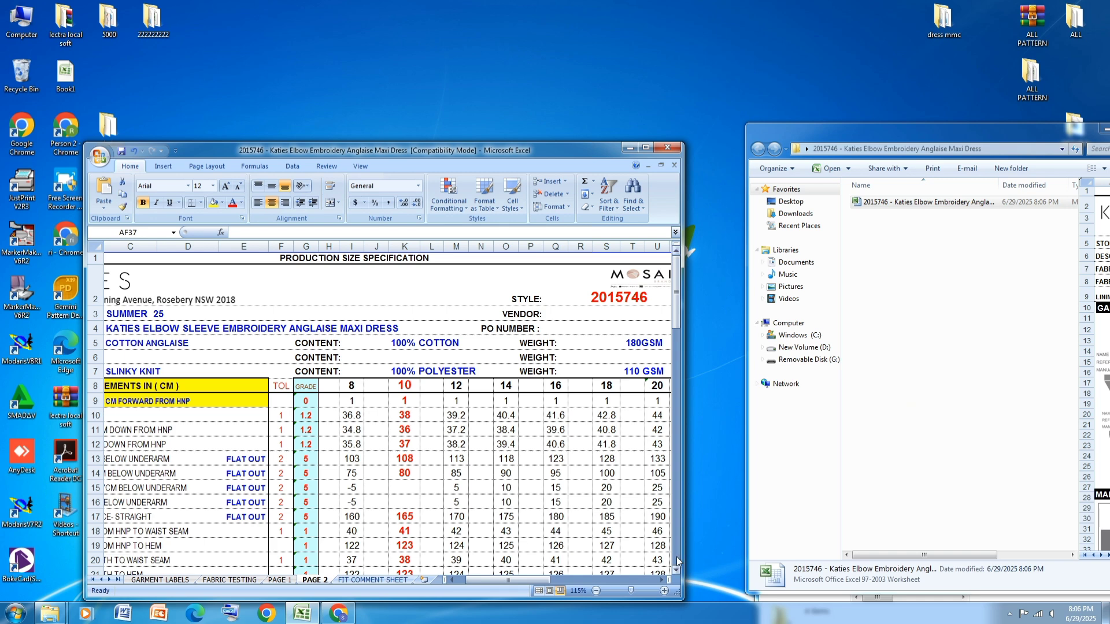
{"action": "left_click", "coordinate": [663, 580]}
Create a new text document with its default name in the style folder and open it for editing
{"action": "right_click", "coordinate": [918, 344]}
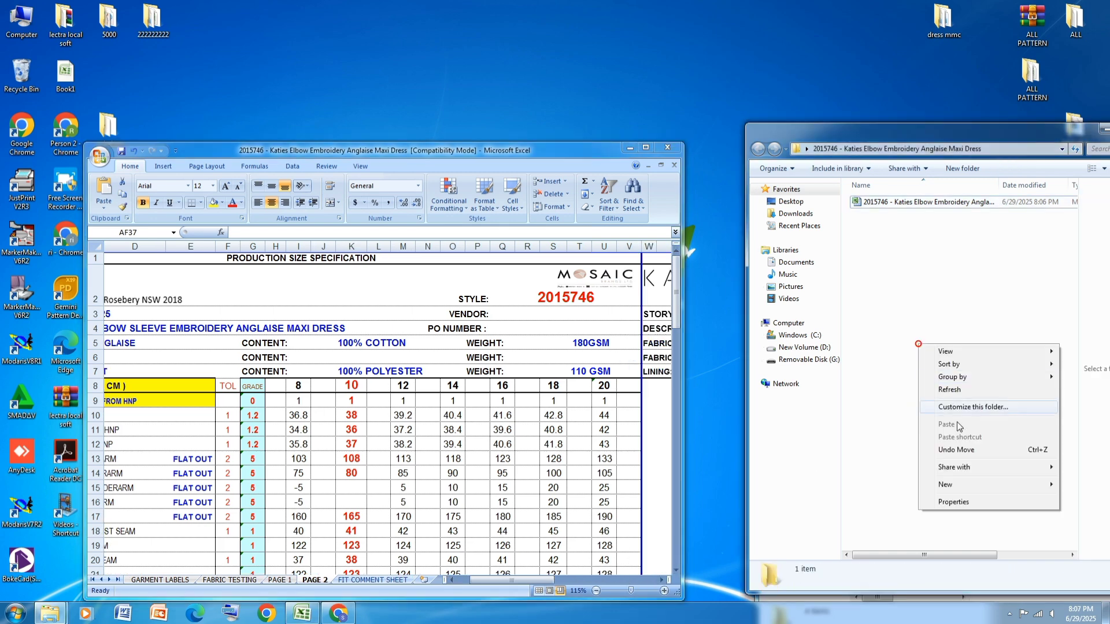
{"action": "mouse_move", "coordinate": [951, 484]}
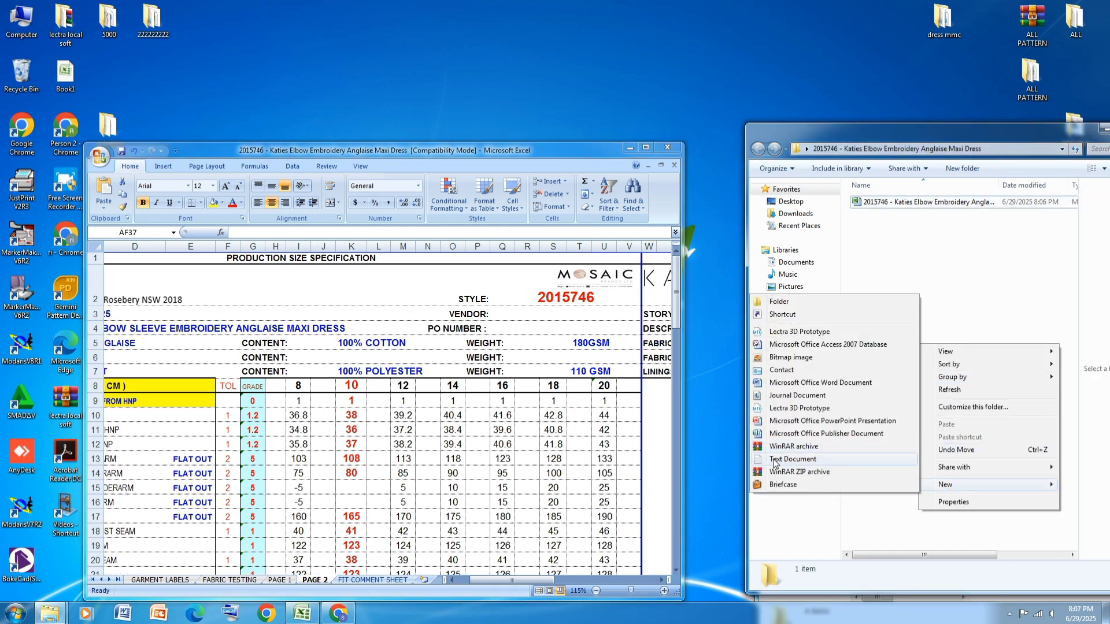
{"action": "left_click", "coordinate": [775, 459]}
{"action": "key", "text": "Return"}
{"action": "key", "text": "Return"}
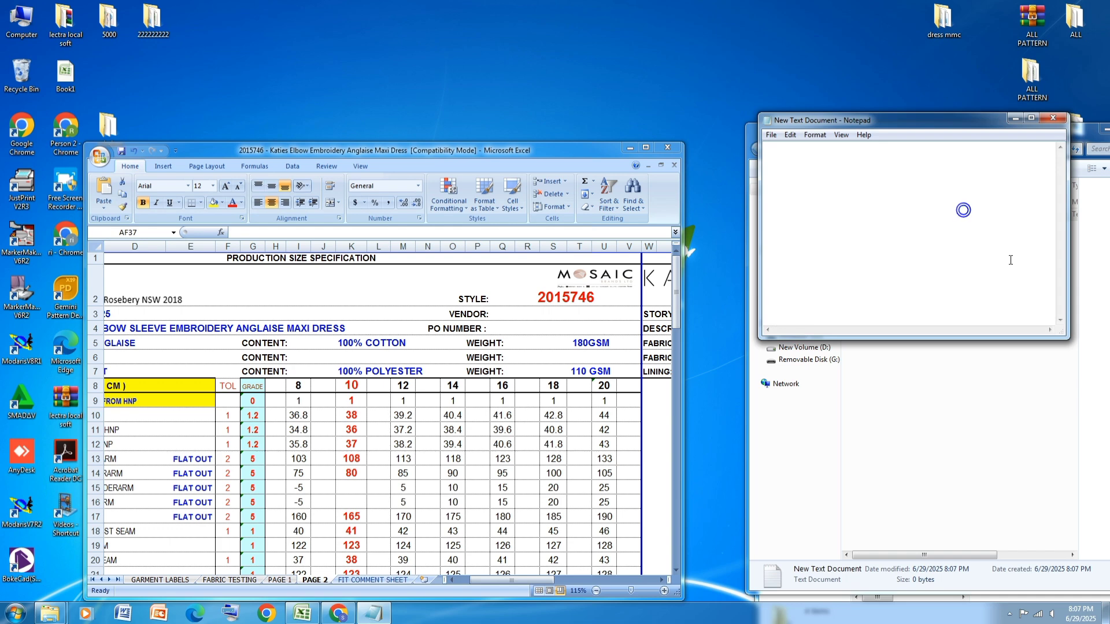
Enter alpha, 8, *10, 12, 14, 16, 18 and 20 on separate lines, then save and close the text document
{"action": "type", "text": "alpha"}
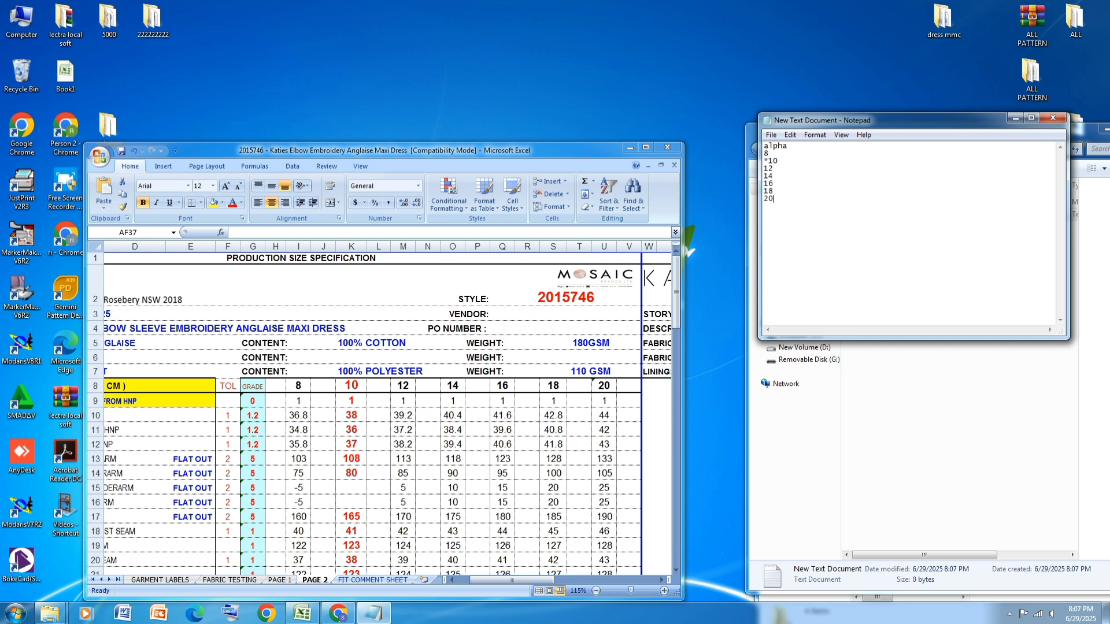
{"action": "left_click", "coordinate": [771, 135]}
{"action": "left_click", "coordinate": [792, 174]}
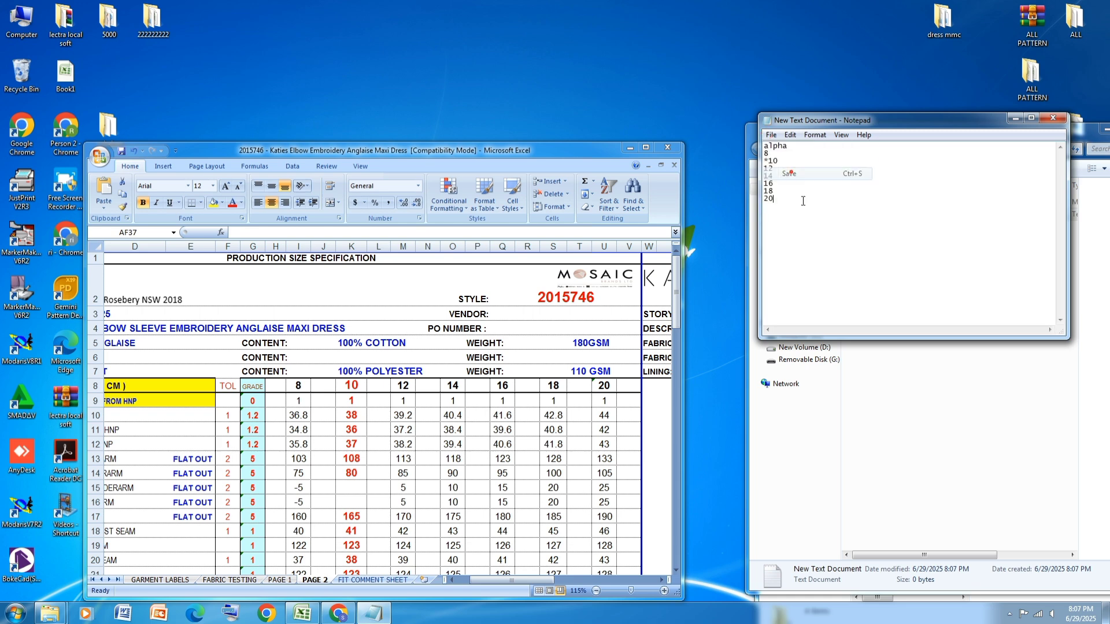
{"action": "left_click", "coordinate": [1051, 119]}
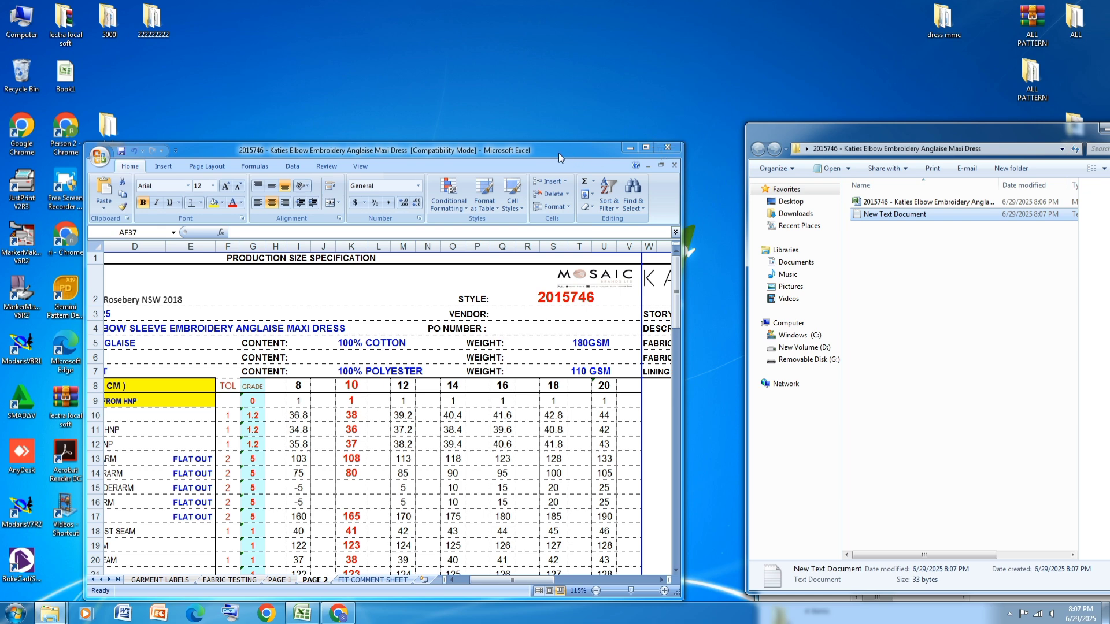
Enlarge the production size specification and examine its measurement descriptions, tolerances, grades and values for all sizes
{"action": "left_click_drag", "start_coordinate": [559, 152], "coordinate": [569, 153]}
{"action": "left_click", "coordinate": [657, 148]}
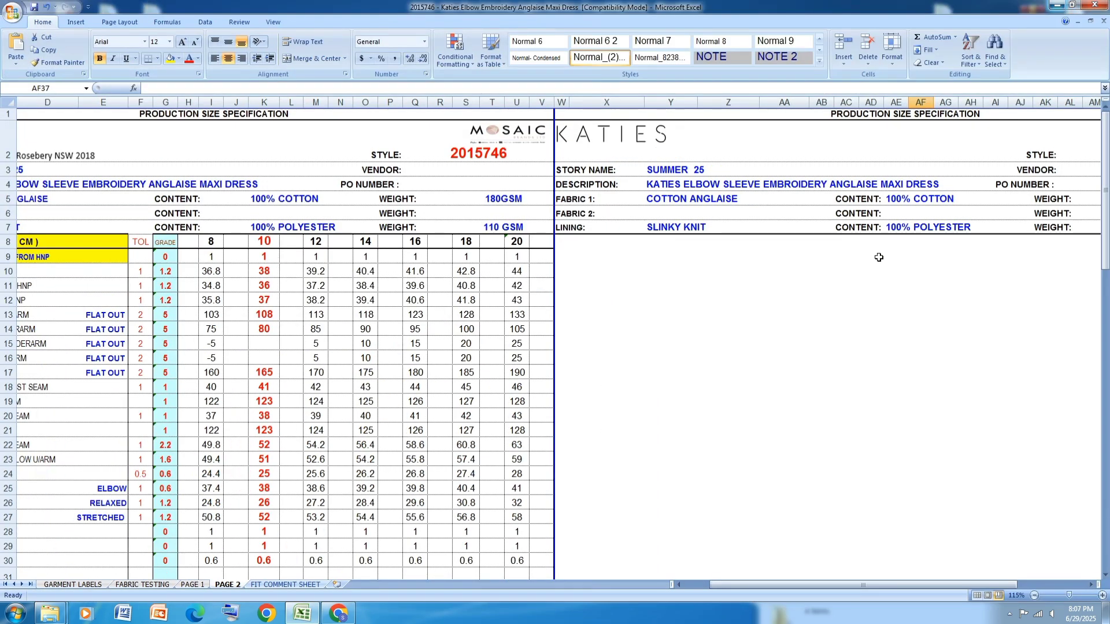
{"action": "left_click", "coordinate": [679, 585]}
{"action": "left_click", "coordinate": [680, 585]}
{"action": "left_click", "coordinate": [680, 585]}
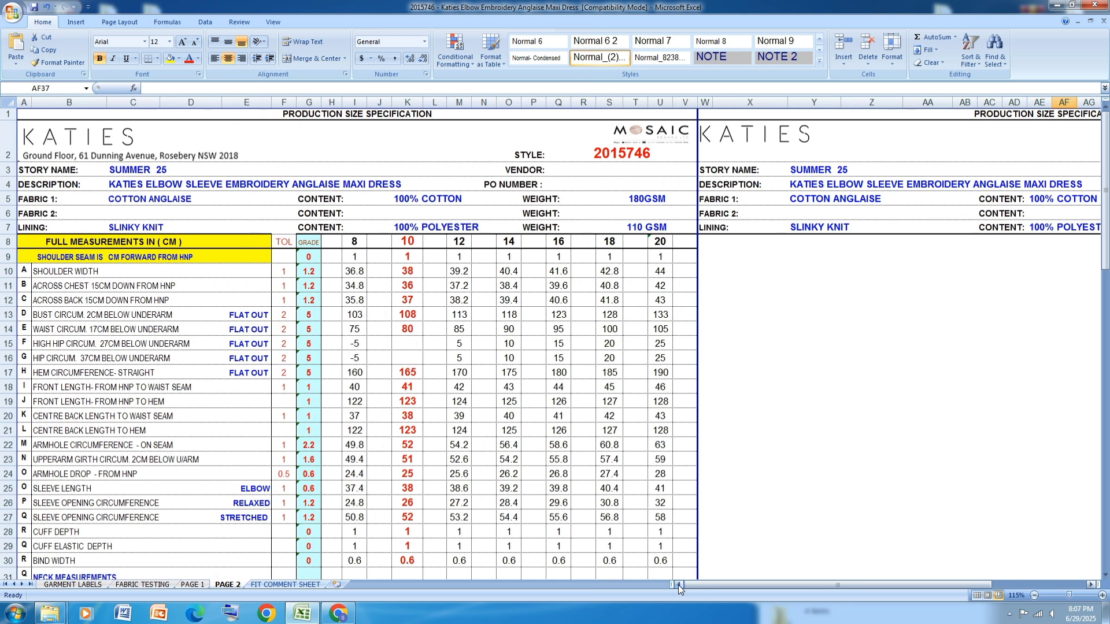
Put the spreadsheet away, launch ModarisV8R1 and open its access paths settings
{"action": "left_click", "coordinate": [1060, 6]}
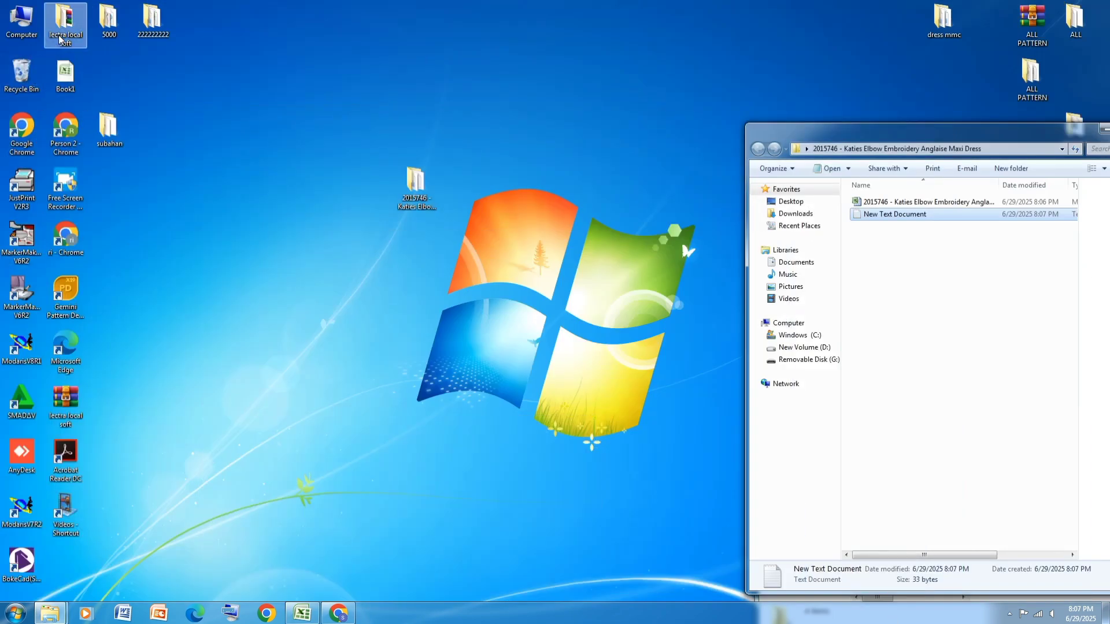
{"action": "double_click", "coordinate": [22, 345]}
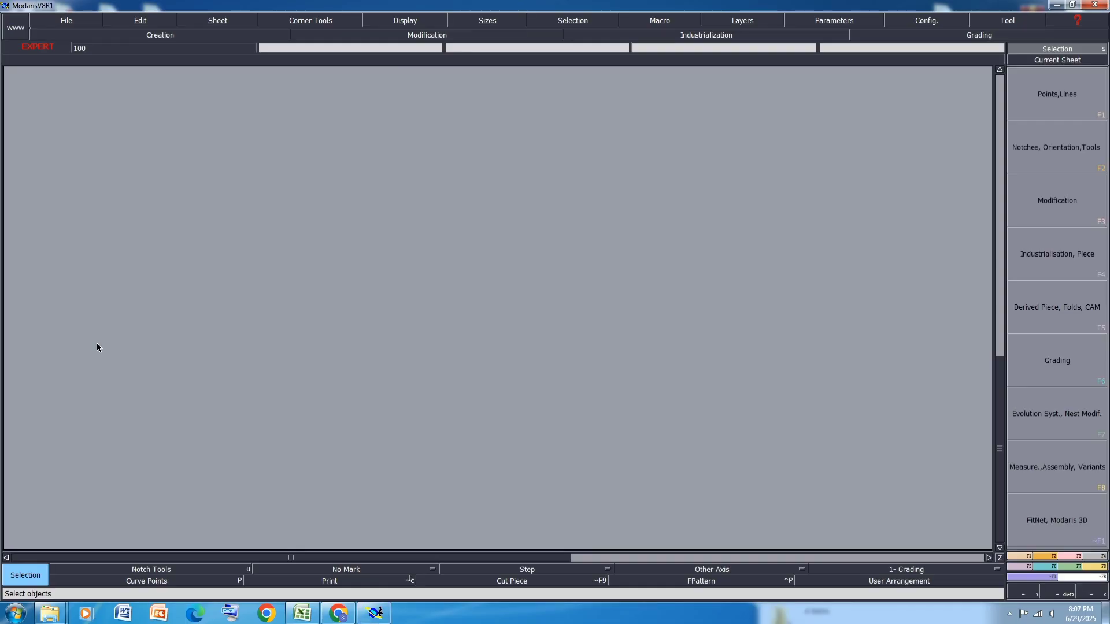
{"action": "left_click", "coordinate": [69, 21]}
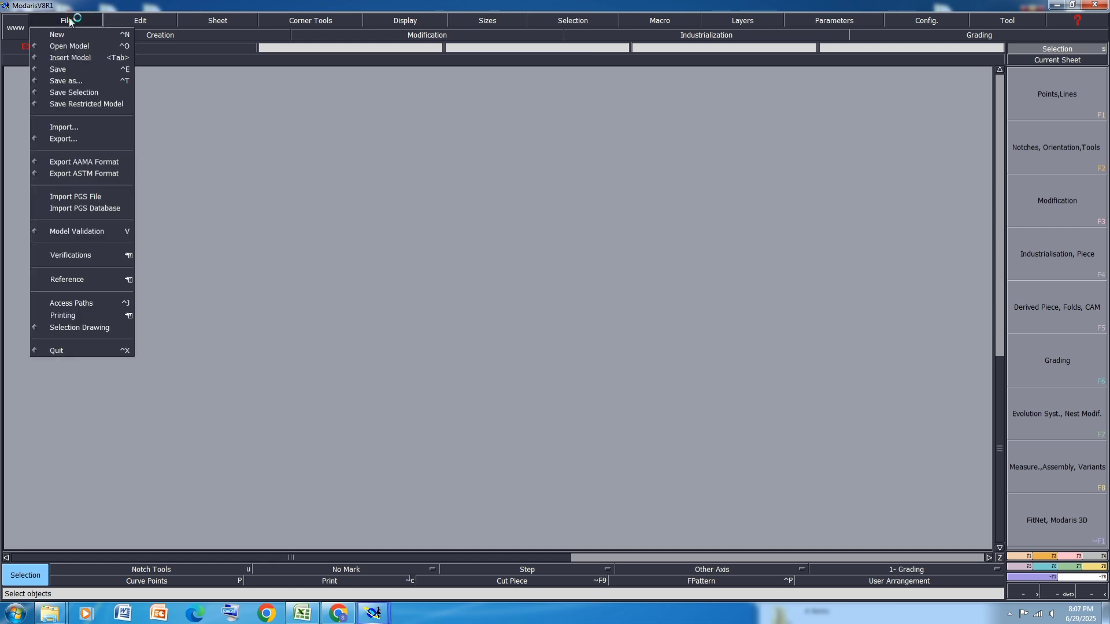
{"action": "left_click", "coordinate": [92, 303]}
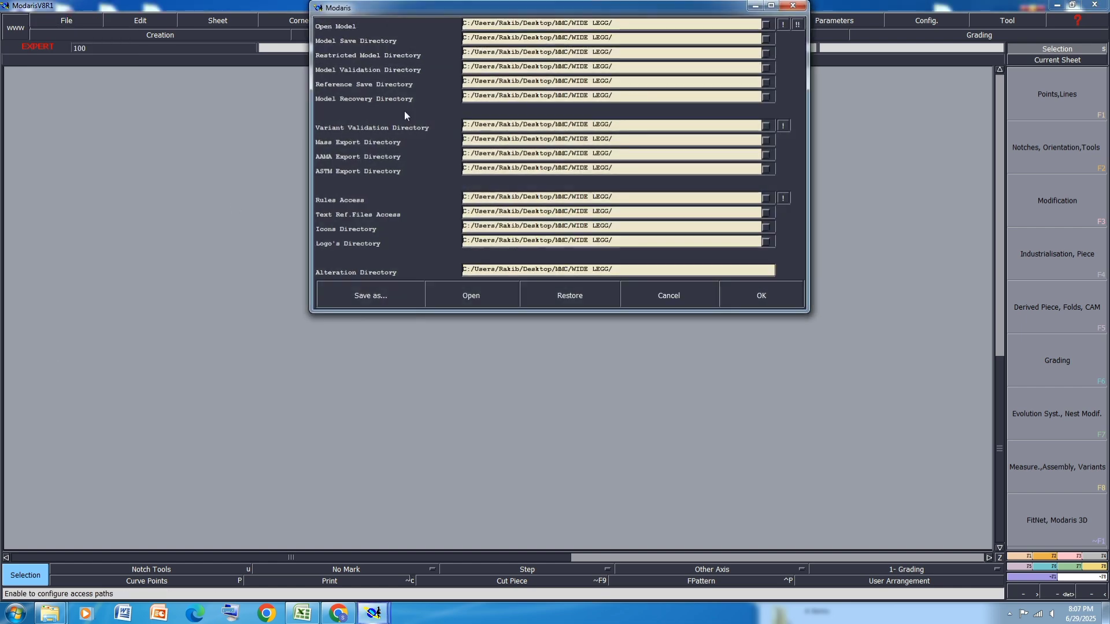
Set the Open Model path to the desktop folder "2015746 - Katies Elbow Embroidery Anglaise Maxi Dress" and apply it to all access paths
{"action": "left_click", "coordinate": [645, 25]}
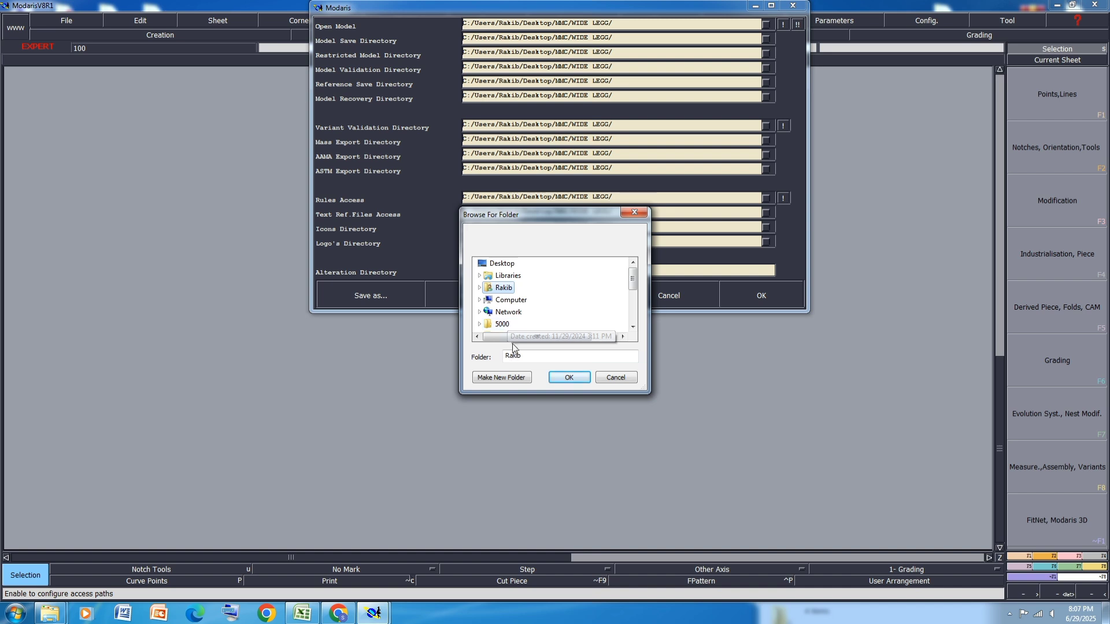
{"action": "left_click", "coordinate": [633, 327]}
{"action": "left_click", "coordinate": [633, 327]}
{"action": "left_click", "coordinate": [633, 328]}
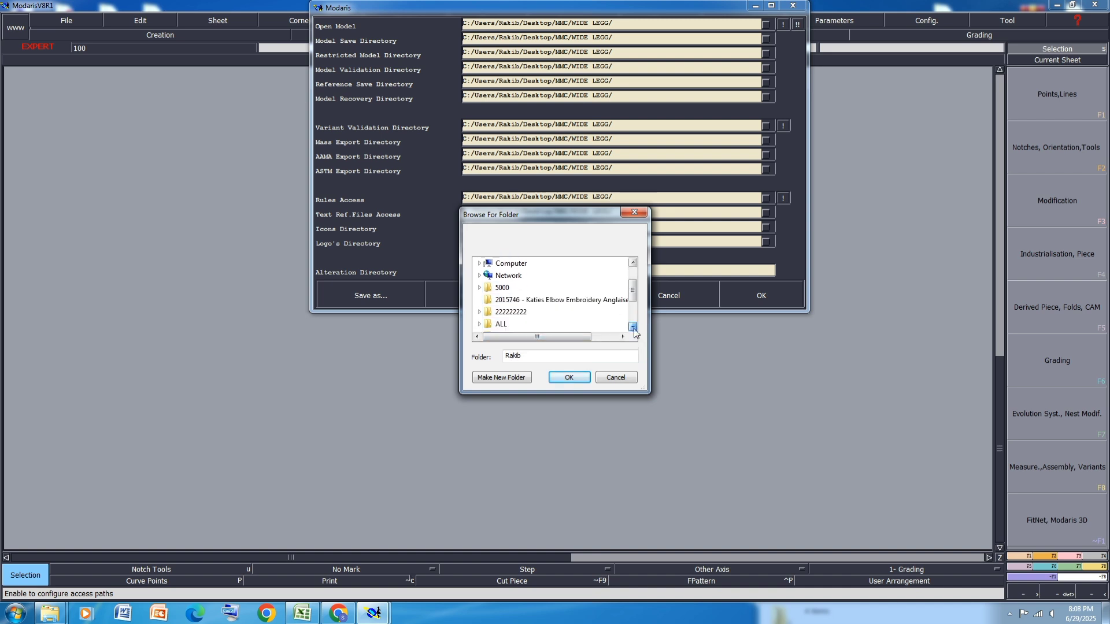
{"action": "left_click", "coordinate": [500, 301]}
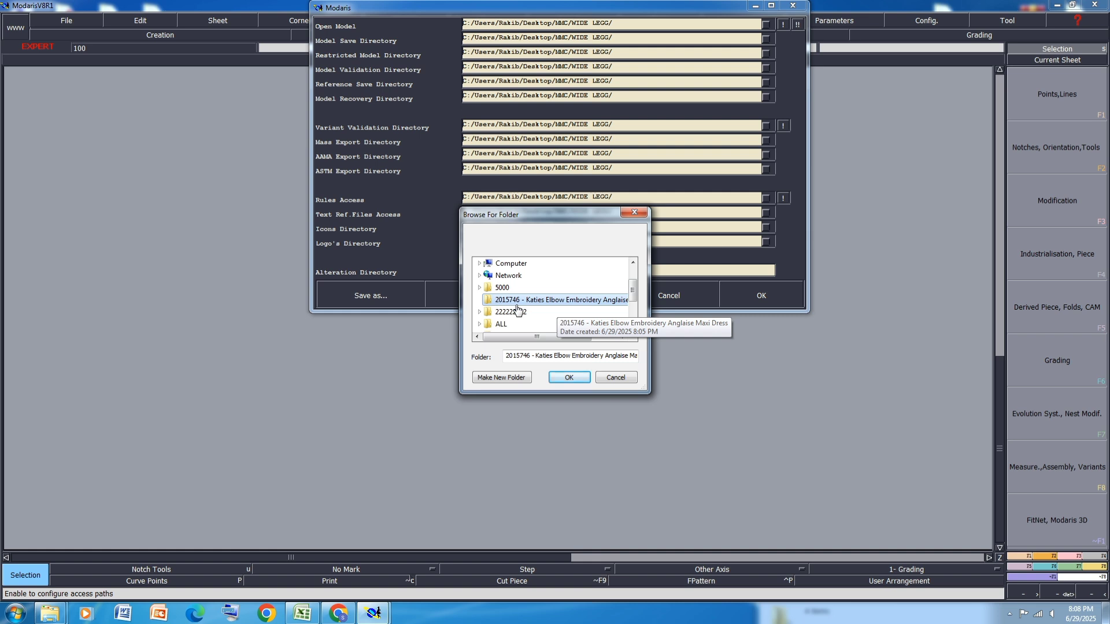
{"action": "left_click", "coordinate": [569, 377]}
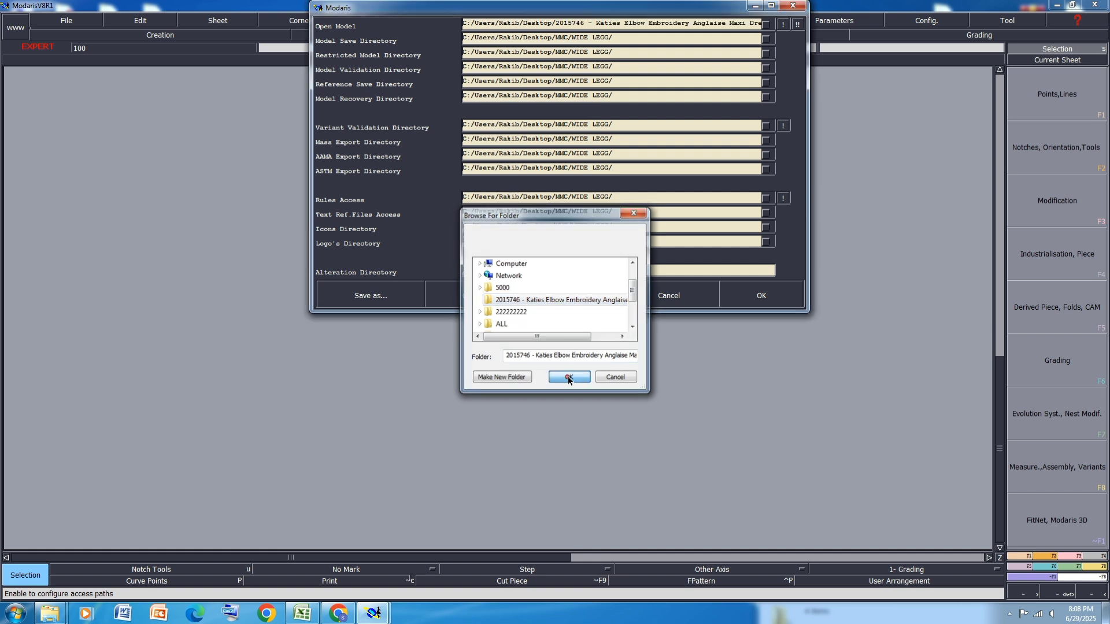
{"action": "left_click", "coordinate": [797, 24]}
{"action": "left_click", "coordinate": [762, 296]}
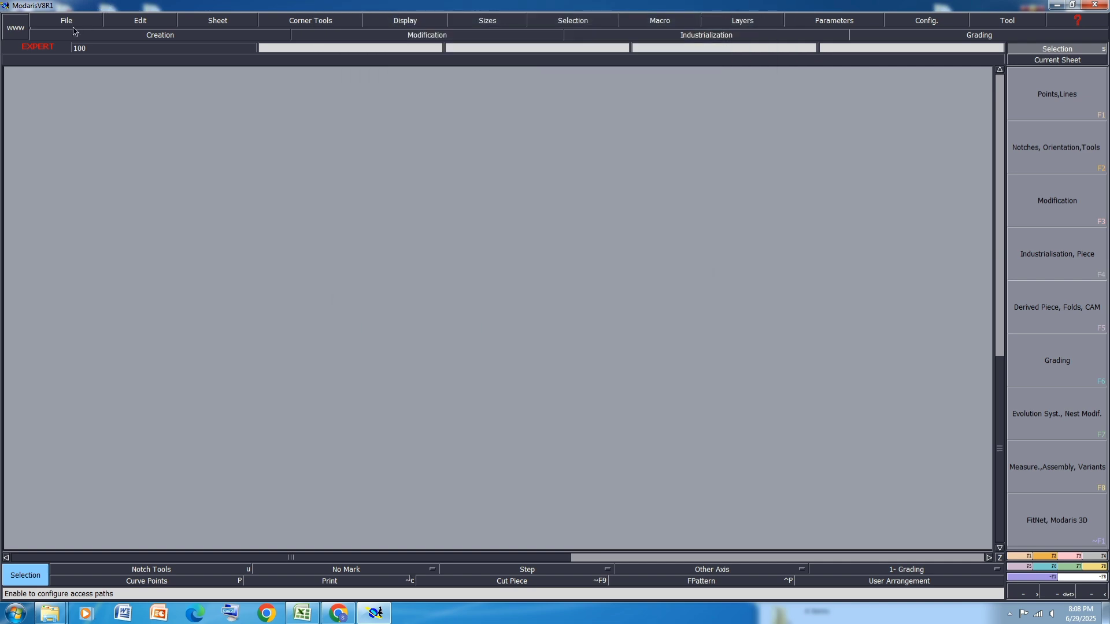
Create a new model named 2015746
{"action": "left_click", "coordinate": [67, 20]}
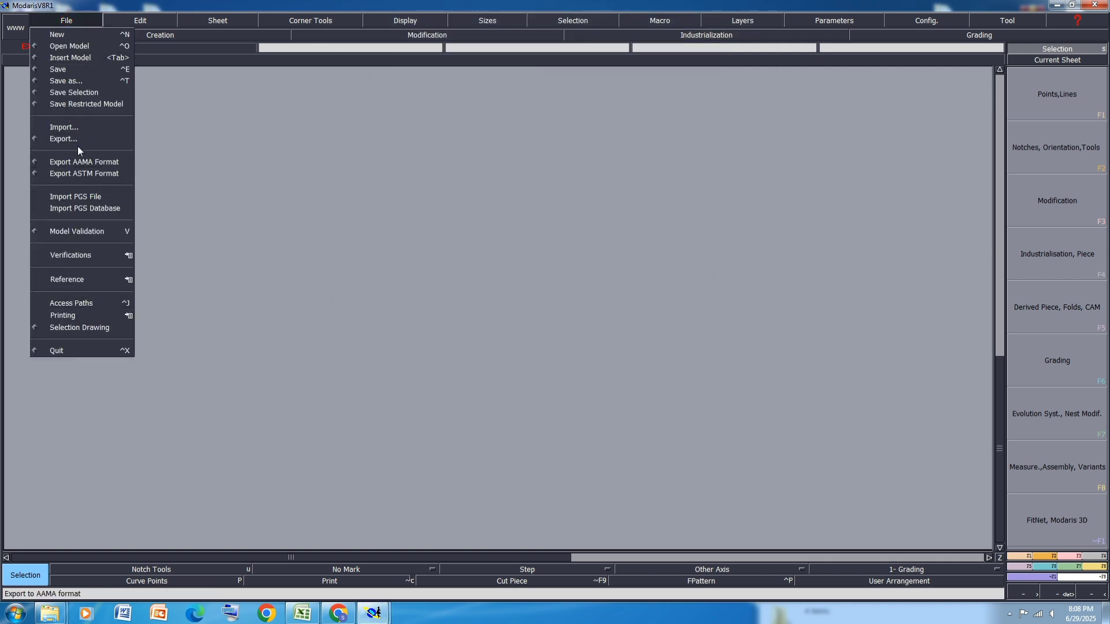
{"action": "left_click", "coordinate": [68, 33]}
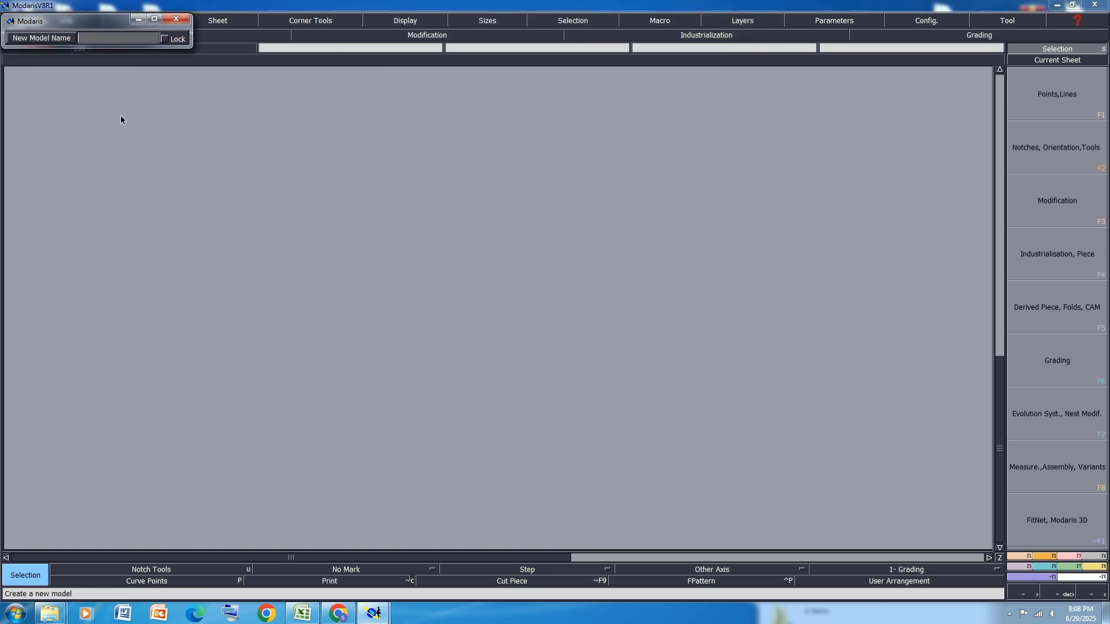
{"action": "type", "text": "2015746"}
{"action": "key", "text": "Return"}
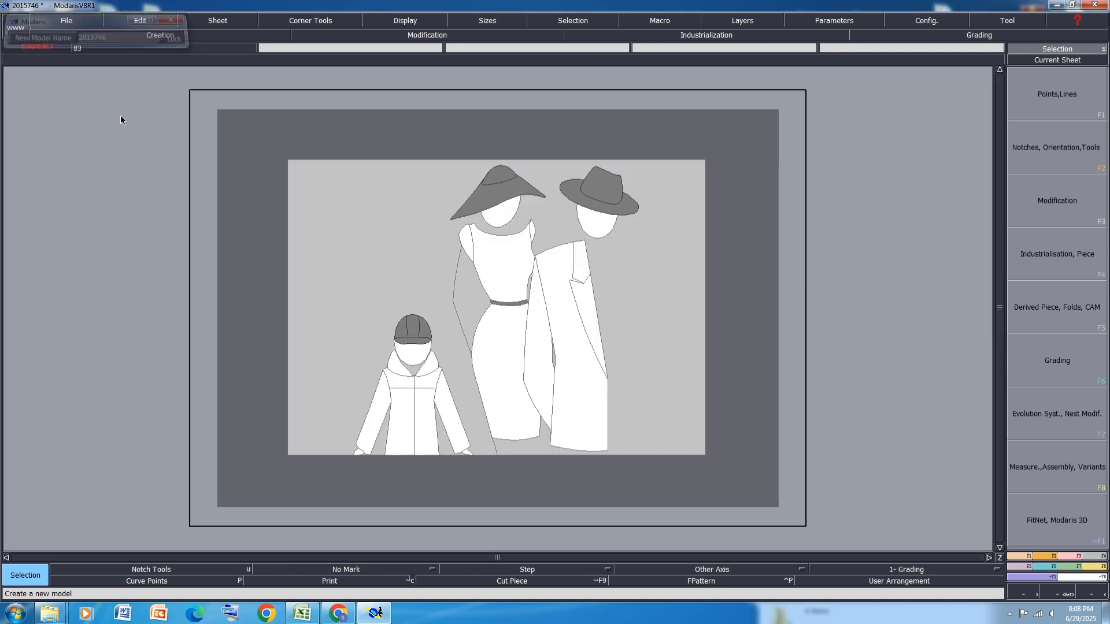
Turn on the display of sizes and the title block for the model sheet
{"action": "left_click", "coordinate": [412, 23]}
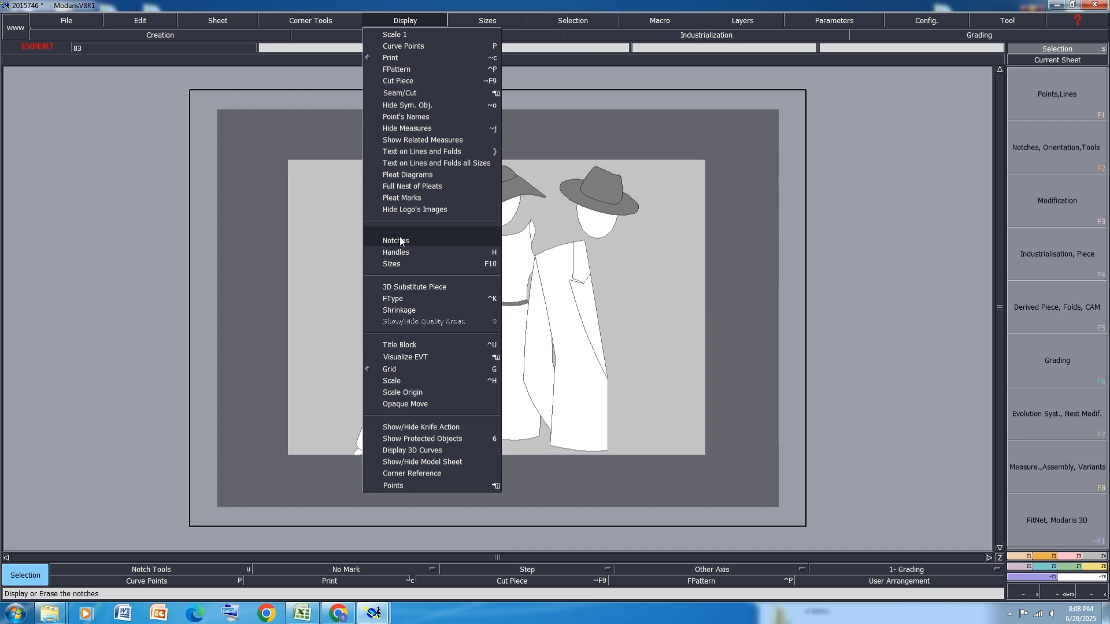
{"action": "left_click", "coordinate": [404, 263]}
{"action": "left_click", "coordinate": [395, 22]}
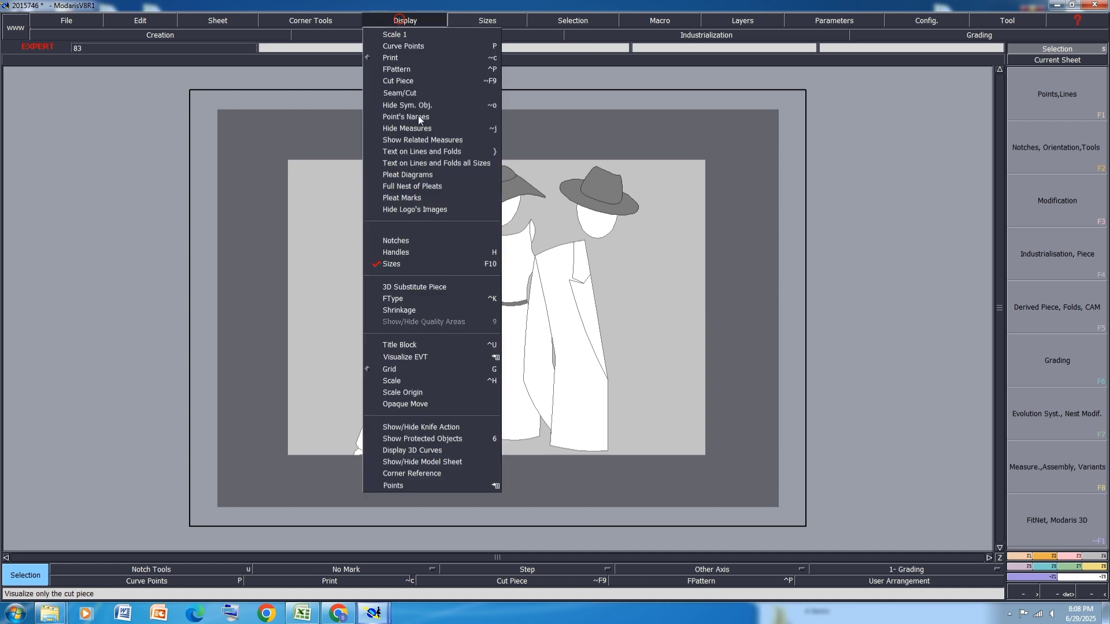
{"action": "left_click", "coordinate": [400, 344]}
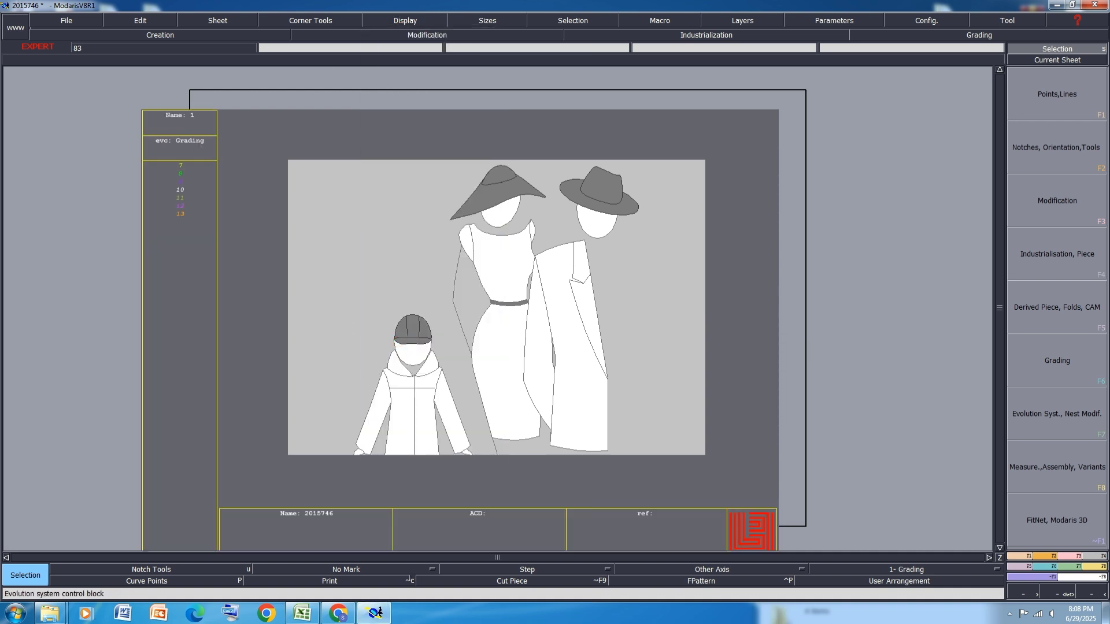
Import the evolution system from New Text Document in the desktop style folder, replacing the model's default size range
{"action": "left_click", "coordinate": [1073, 571]}
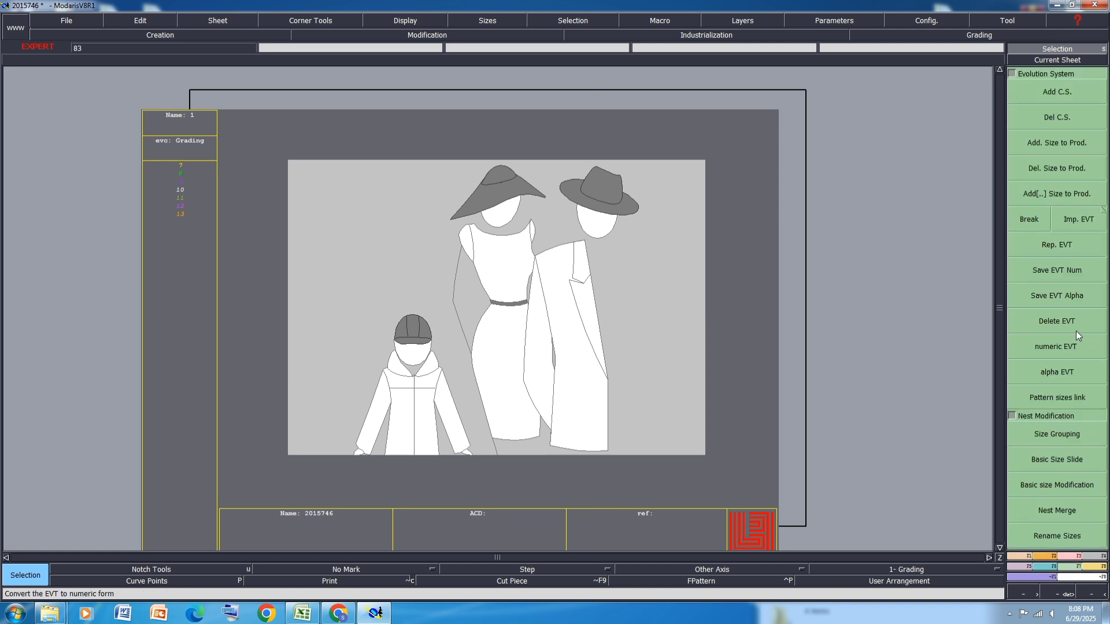
{"action": "left_click", "coordinate": [1079, 220]}
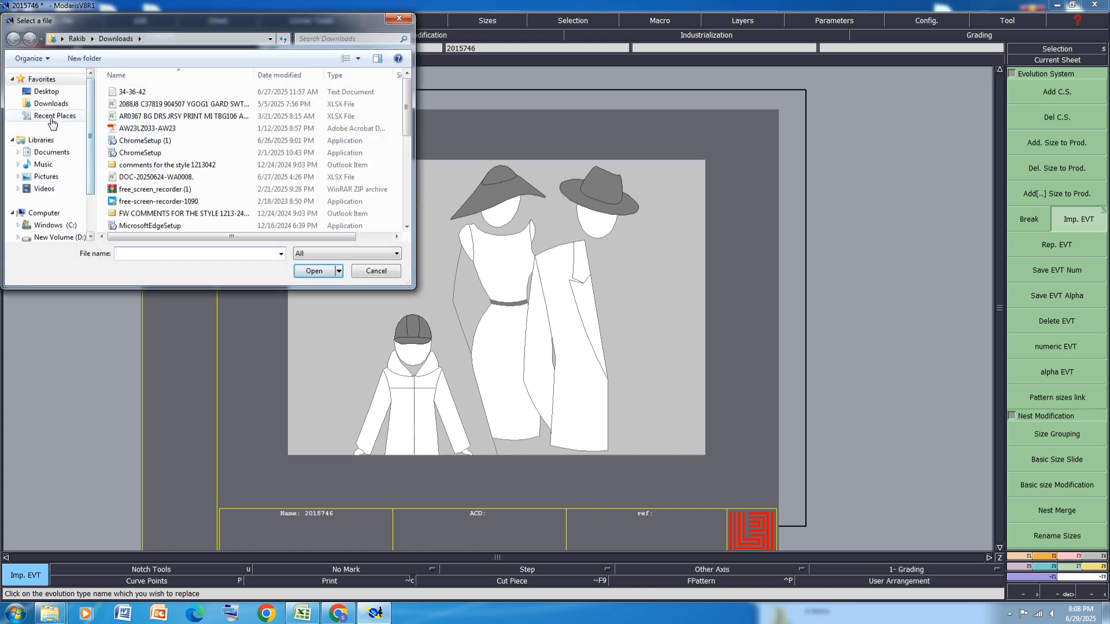
{"action": "left_click", "coordinate": [44, 92]}
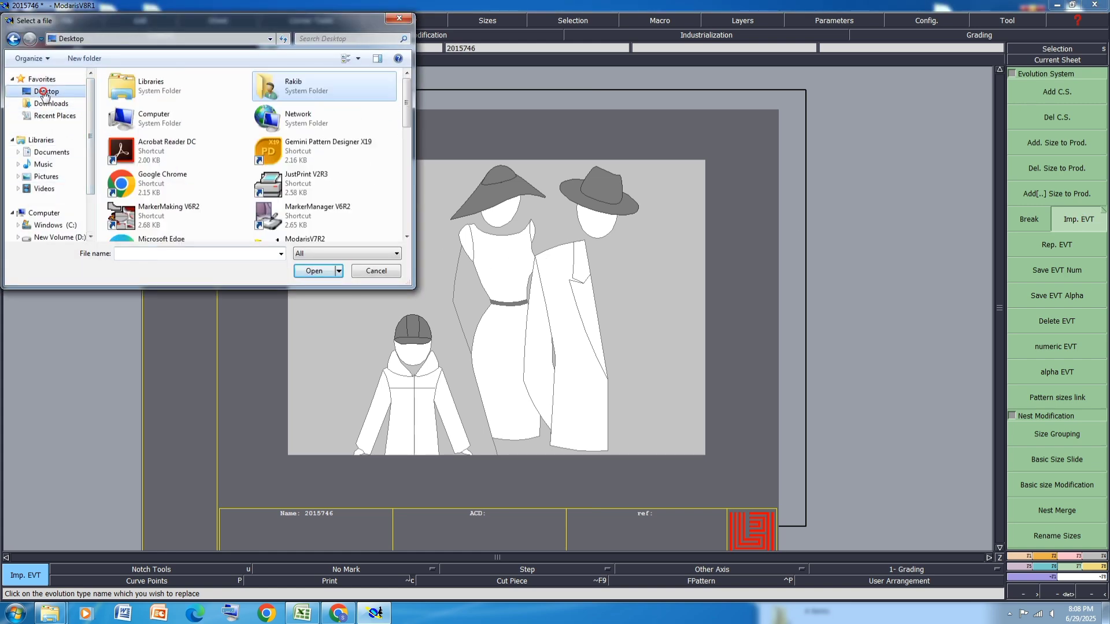
{"action": "left_click", "coordinate": [407, 237]}
{"action": "left_click", "coordinate": [407, 237]}
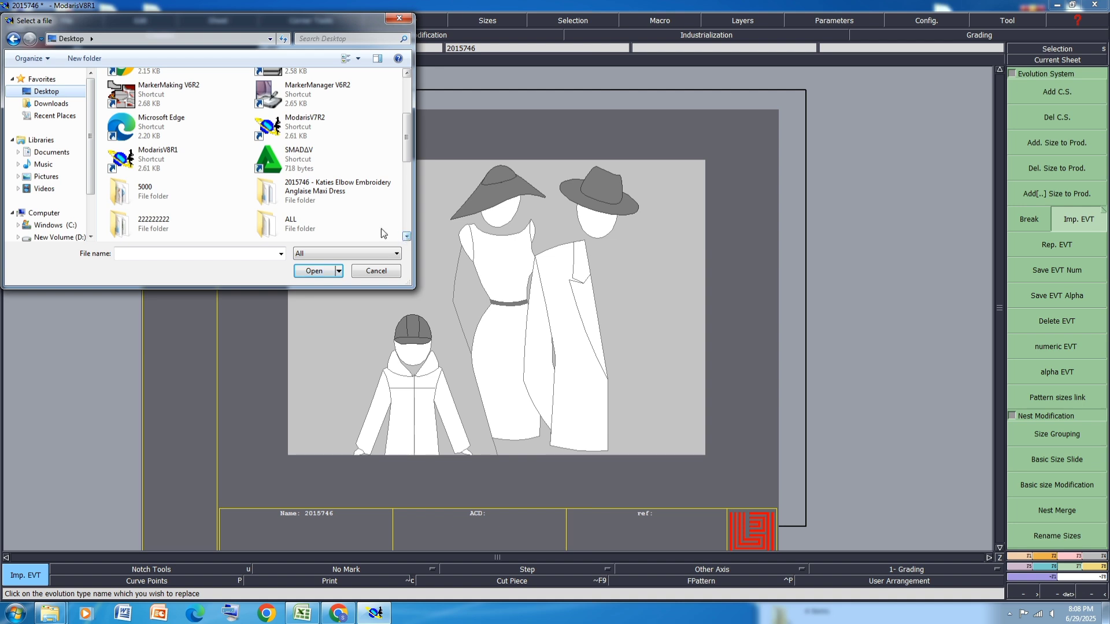
{"action": "double_click", "coordinate": [325, 194]}
{"action": "left_click", "coordinate": [191, 104]}
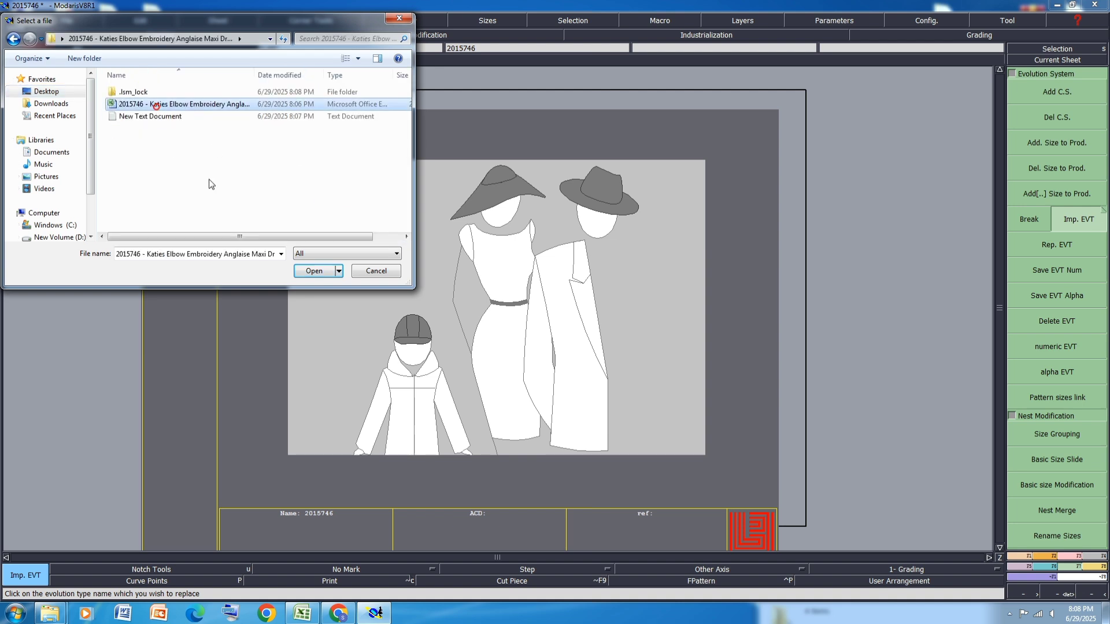
{"action": "left_click", "coordinate": [162, 116]}
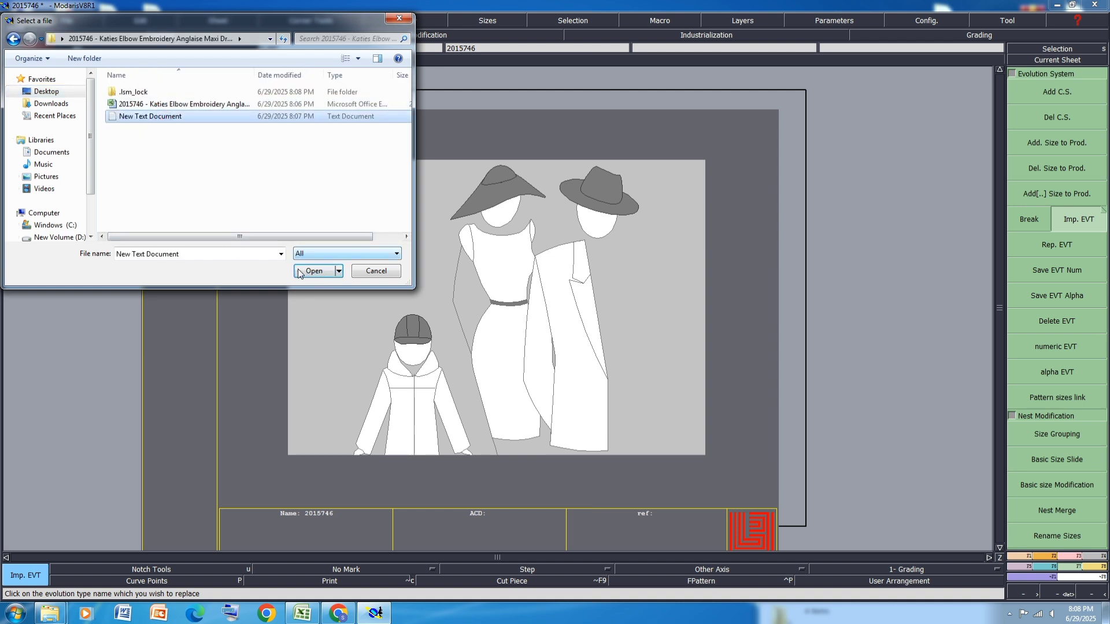
{"action": "left_click", "coordinate": [301, 272]}
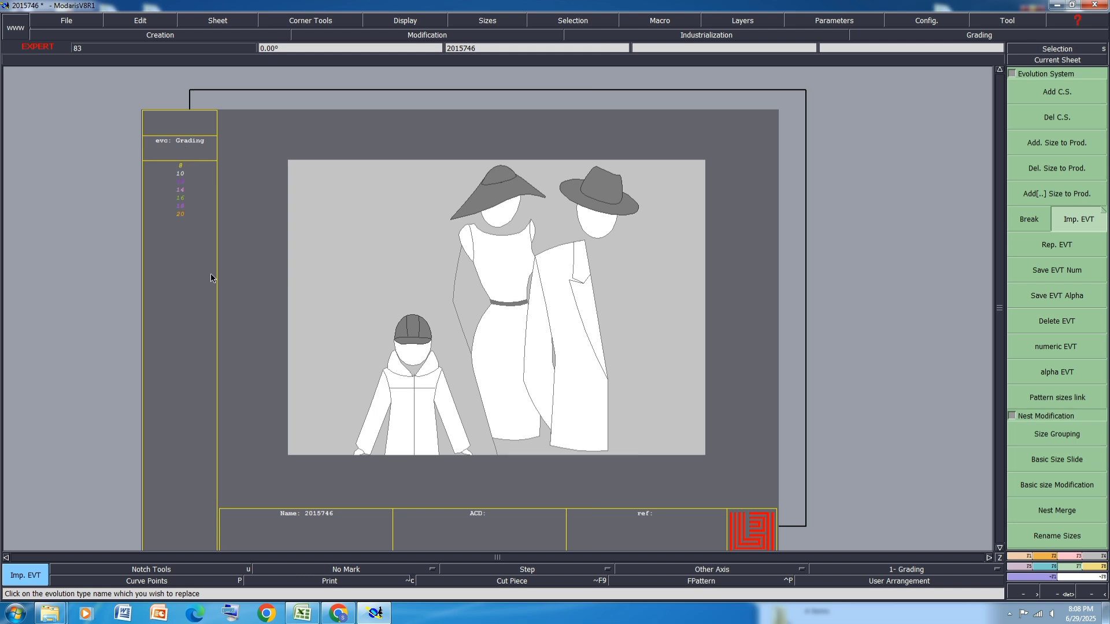
Hide the title block and arrange all sheets on the desk
{"action": "key", "text": "j"}
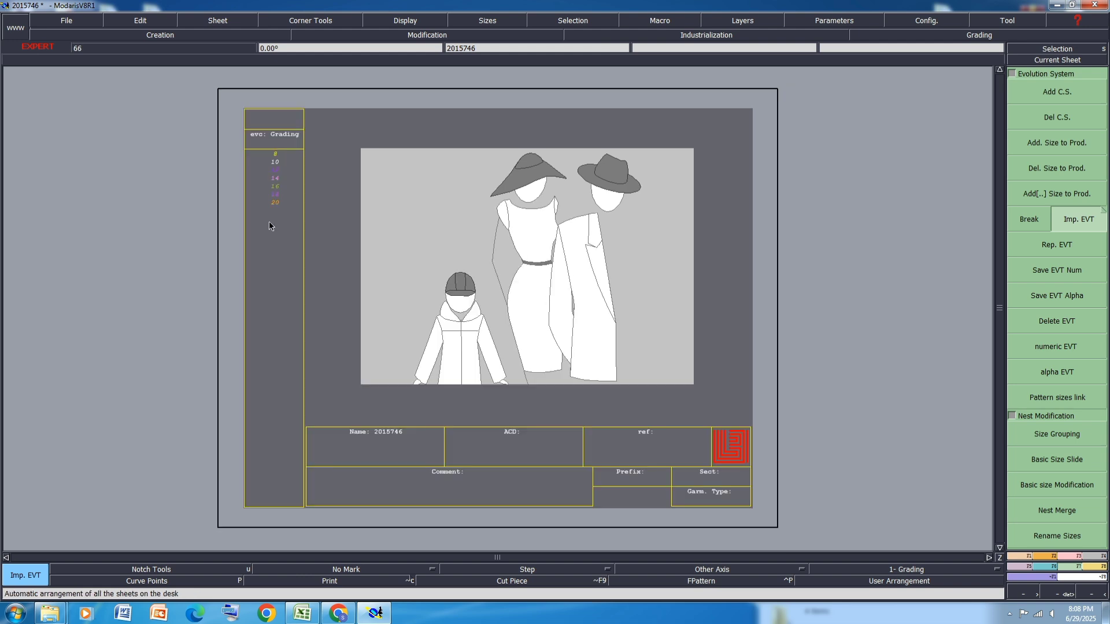
{"action": "key", "text": "ctrl+u"}
{"action": "key", "text": "j"}
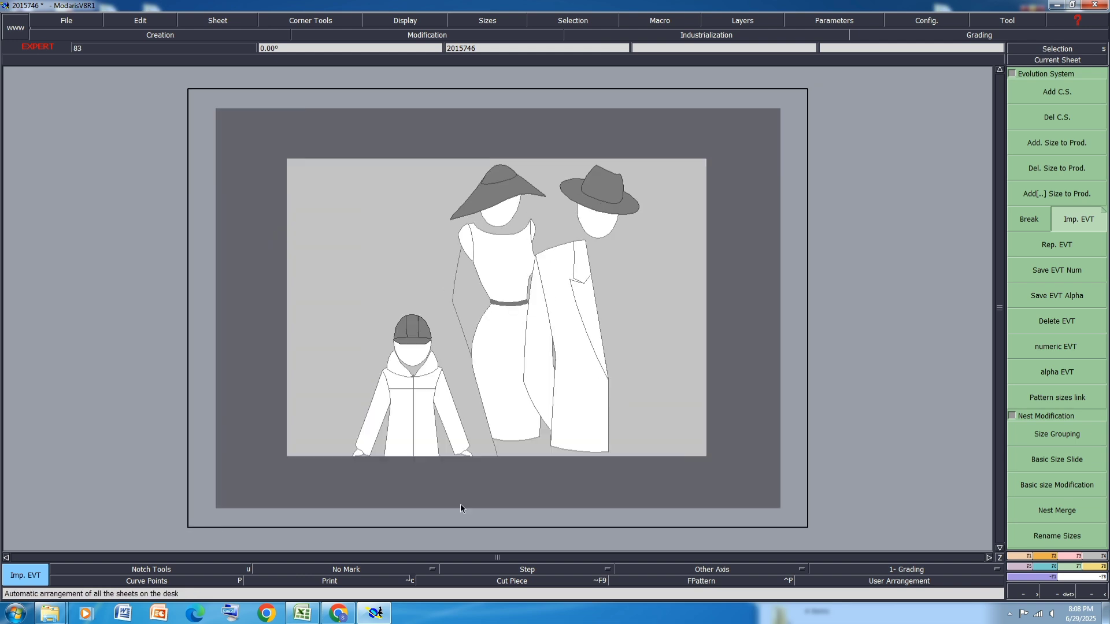
Add a new sheet to the model and construct a rectangle 123 cm wide and 27 cm high on it
{"action": "left_click", "coordinate": [226, 20]}
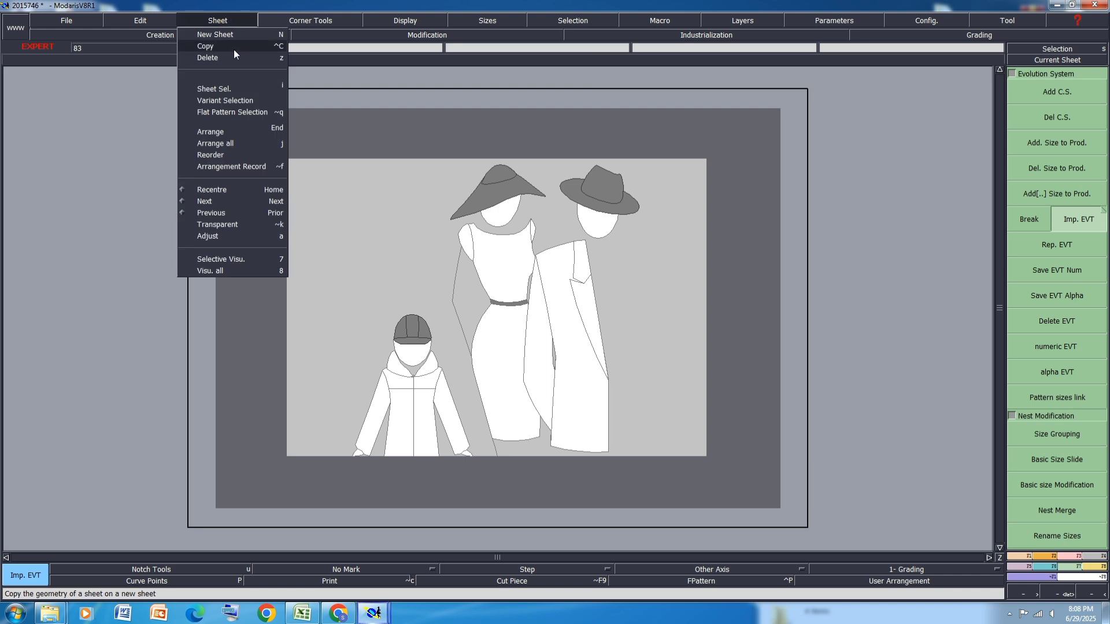
{"action": "left_click", "coordinate": [228, 33]}
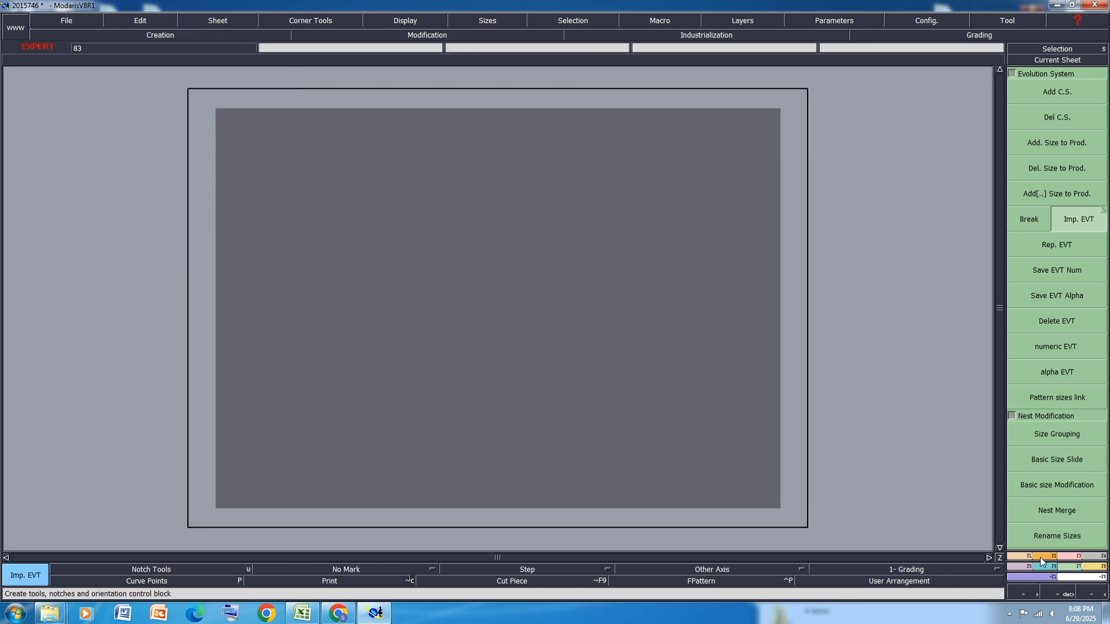
{"action": "key", "text": "u"}
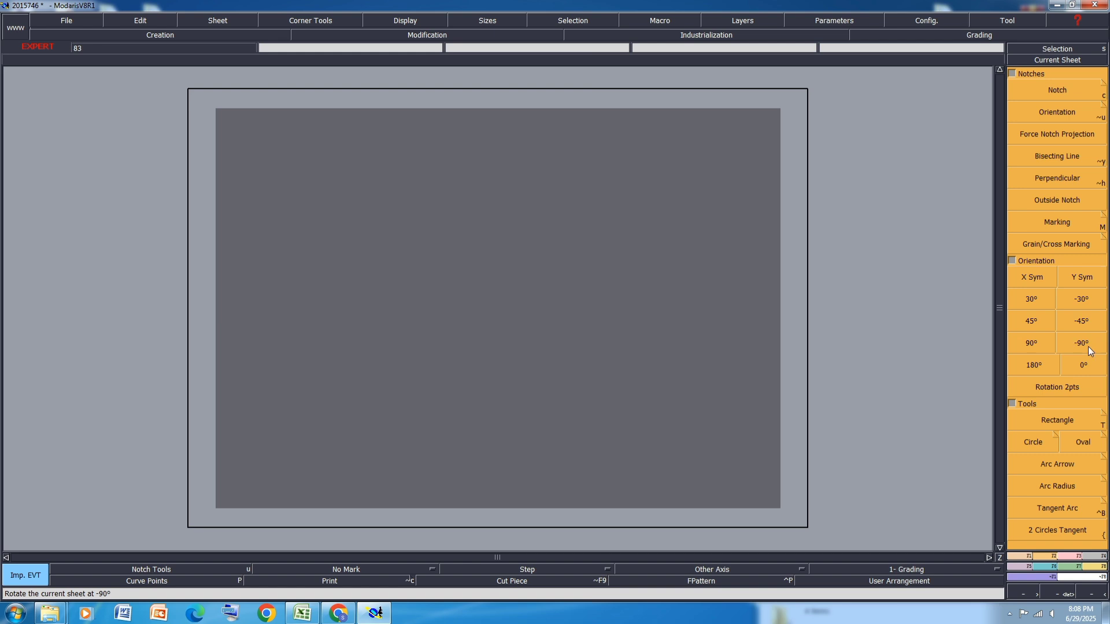
{"action": "left_click", "coordinate": [1071, 422]}
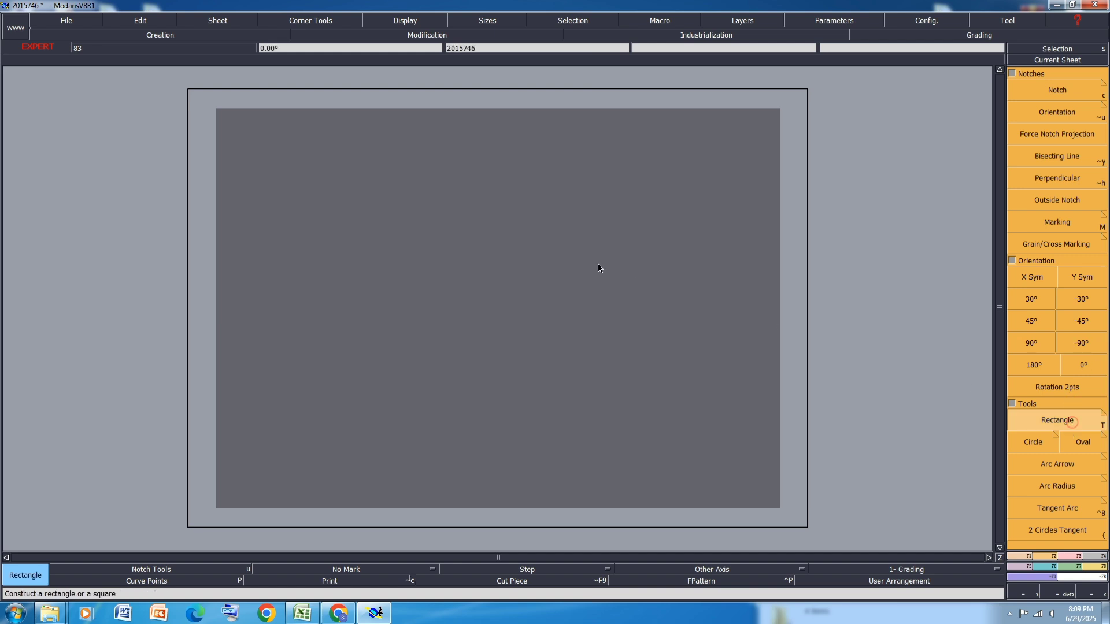
{"action": "left_click", "coordinate": [317, 620]}
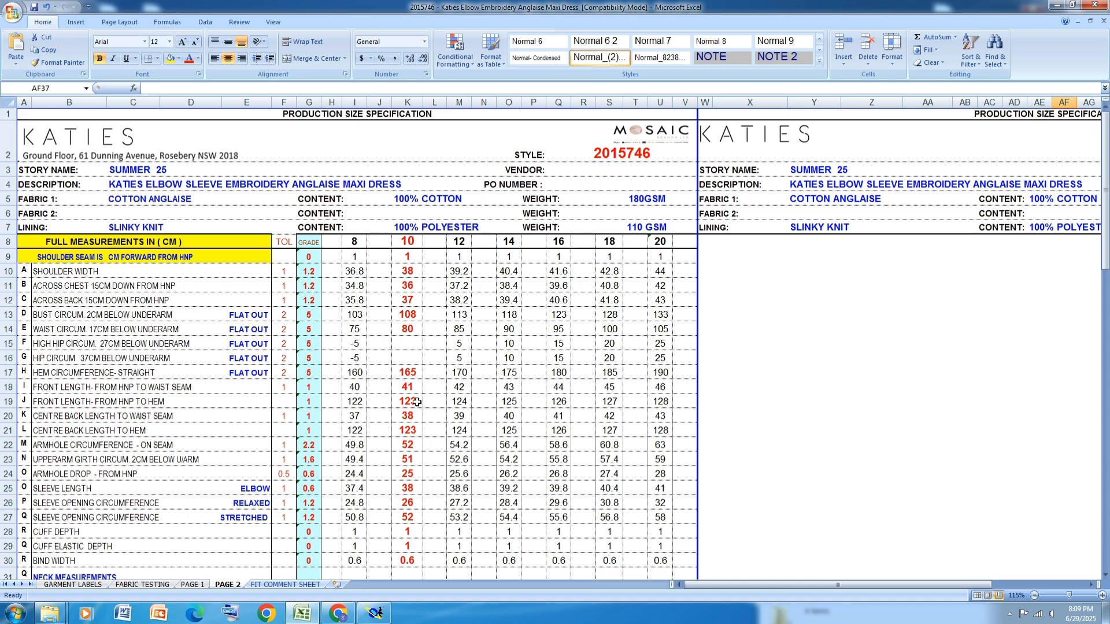
{"action": "left_click", "coordinate": [375, 613]}
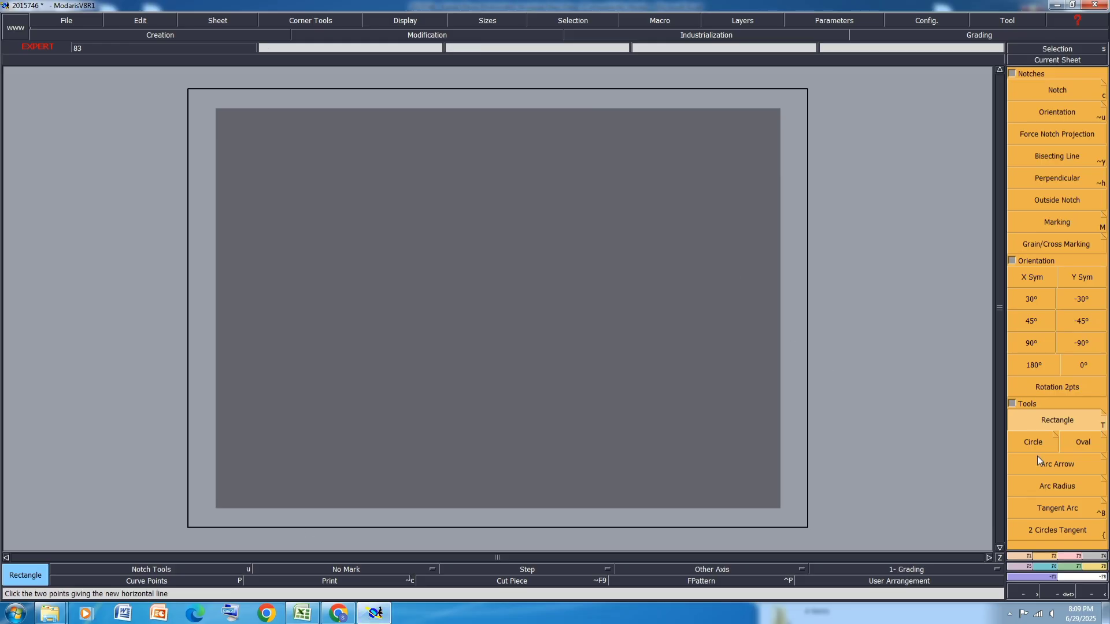
{"action": "left_click", "coordinate": [1055, 424]}
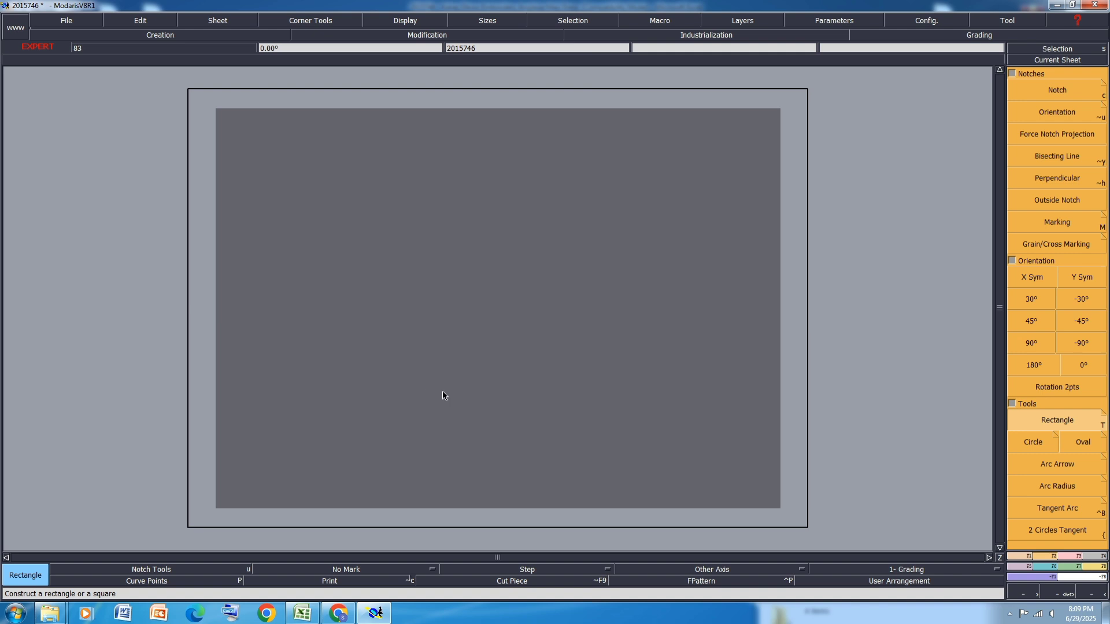
{"action": "left_click", "coordinate": [678, 208]}
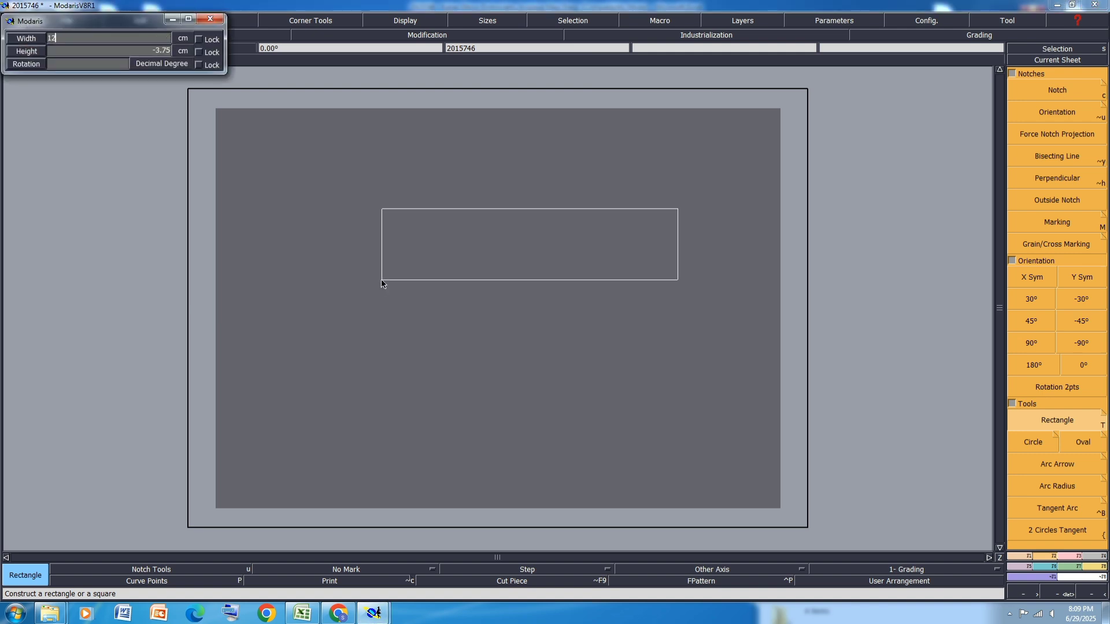
{"action": "key", "text": "Return"}
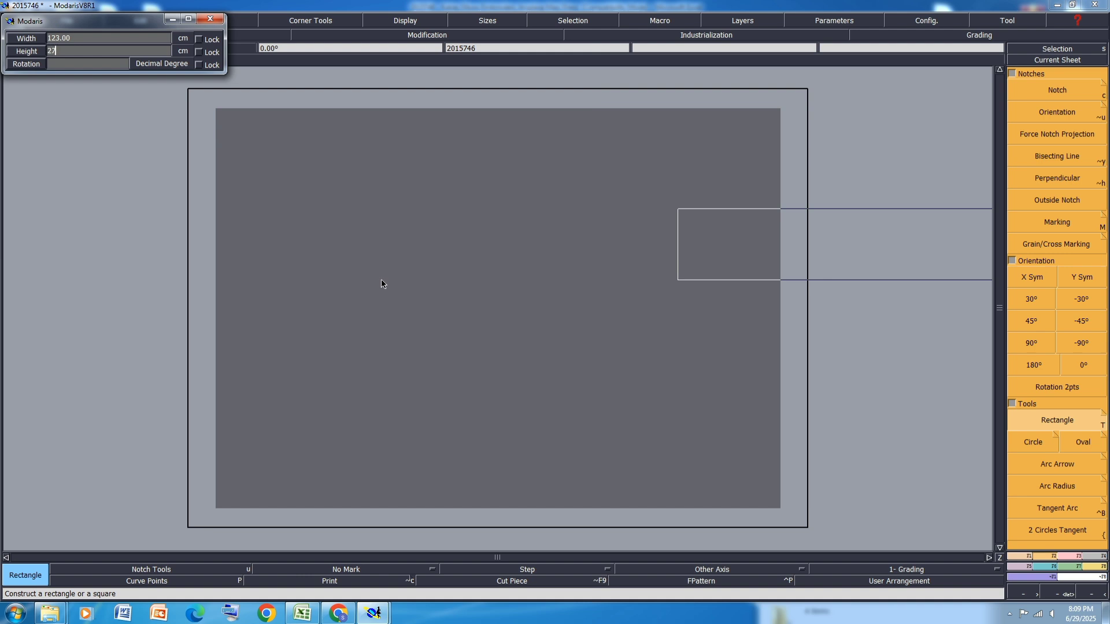
{"action": "type", "text": "27"}
{"action": "key", "text": "Return"}
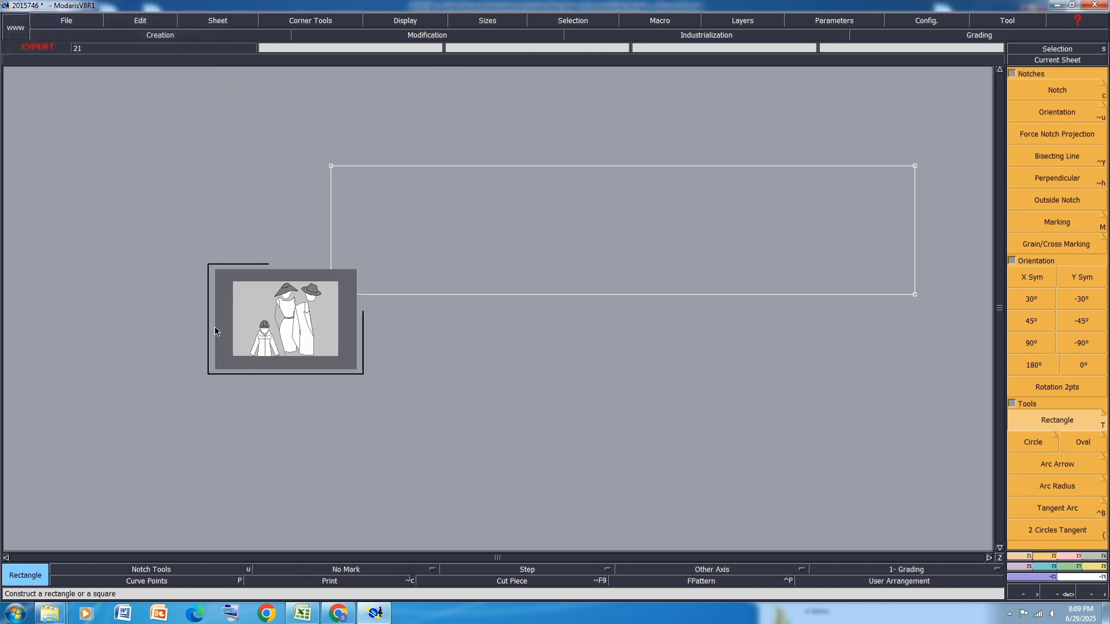
Pin the characteristic points of the rectangle on the new sheet
{"action": "scroll", "coordinate": [877, 232], "scroll_direction": "up", "scroll_amount": 1}
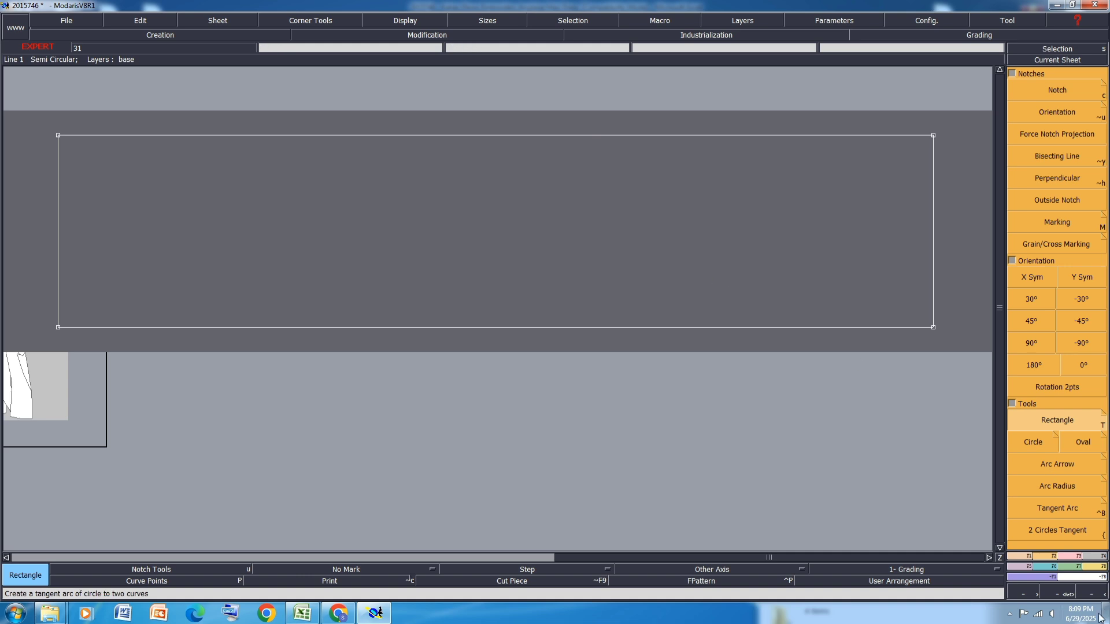
{"action": "left_click", "coordinate": [1076, 557]}
{"action": "left_click", "coordinate": [1072, 488]}
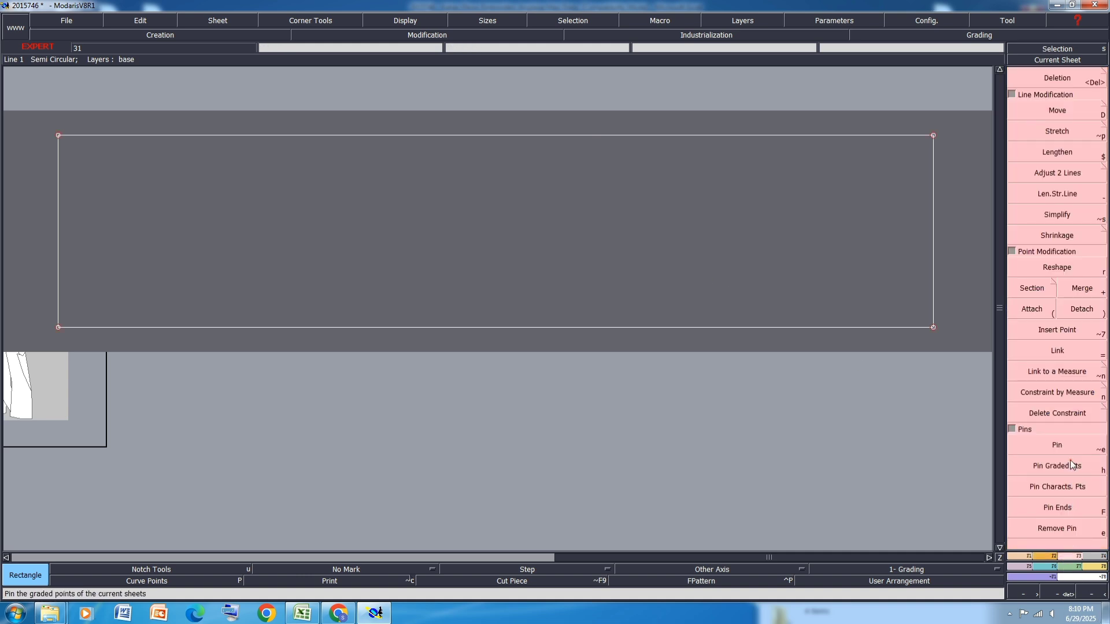
Switch to the Excel size specification and examine the garment, neck, pocket and lining measurements, including the size 10 column
{"action": "left_click", "coordinate": [304, 614]}
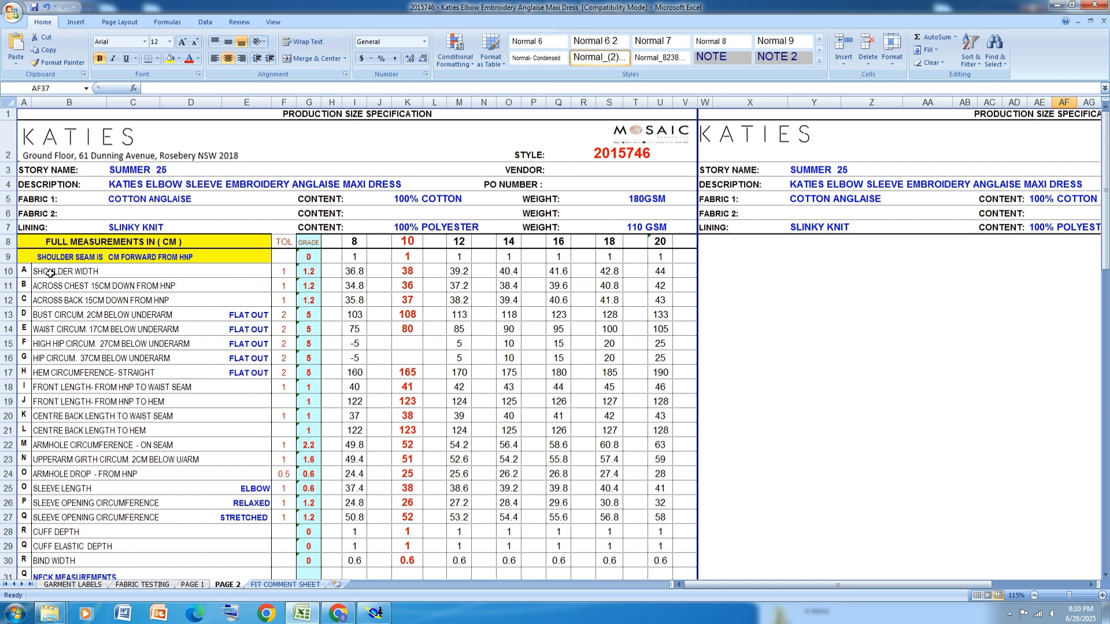
{"action": "left_click", "coordinate": [8, 271]}
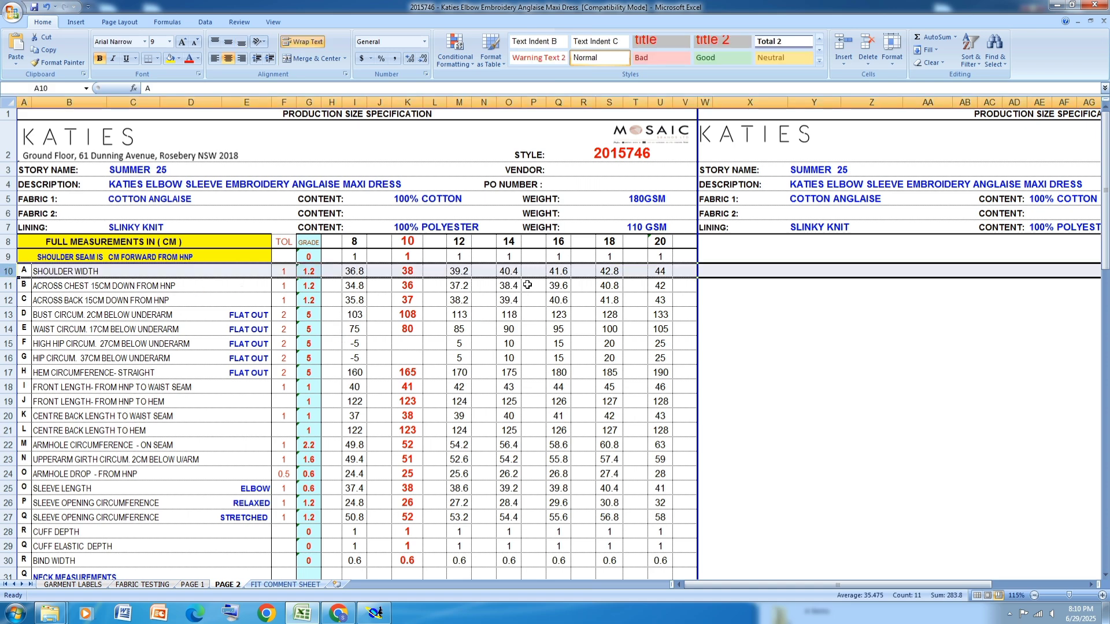
{"action": "scroll", "coordinate": [527, 284], "scroll_direction": "down", "scroll_amount": 2}
{"action": "scroll", "coordinate": [527, 284], "scroll_direction": "down", "scroll_amount": 1}
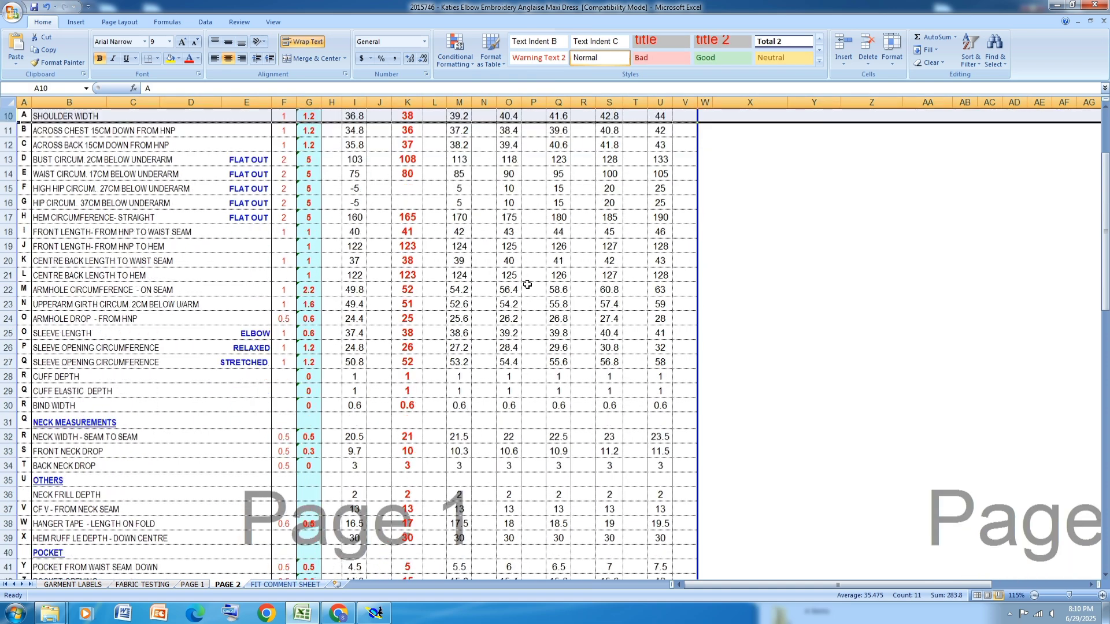
{"action": "scroll", "coordinate": [527, 284], "scroll_direction": "down", "scroll_amount": 2}
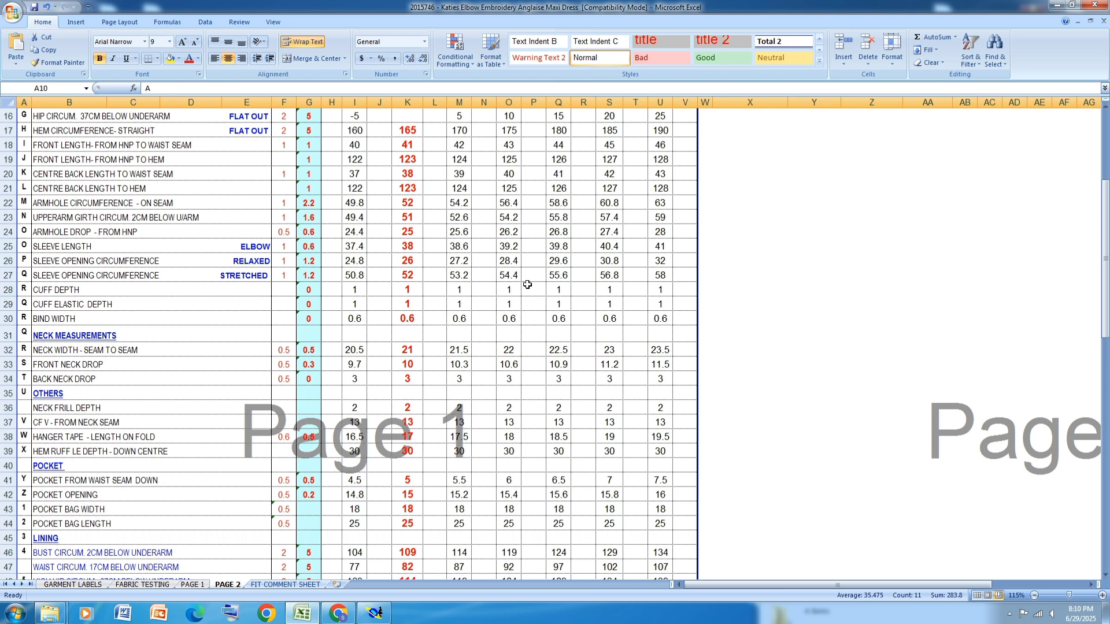
{"action": "scroll", "coordinate": [527, 284], "scroll_direction": "down", "scroll_amount": 1}
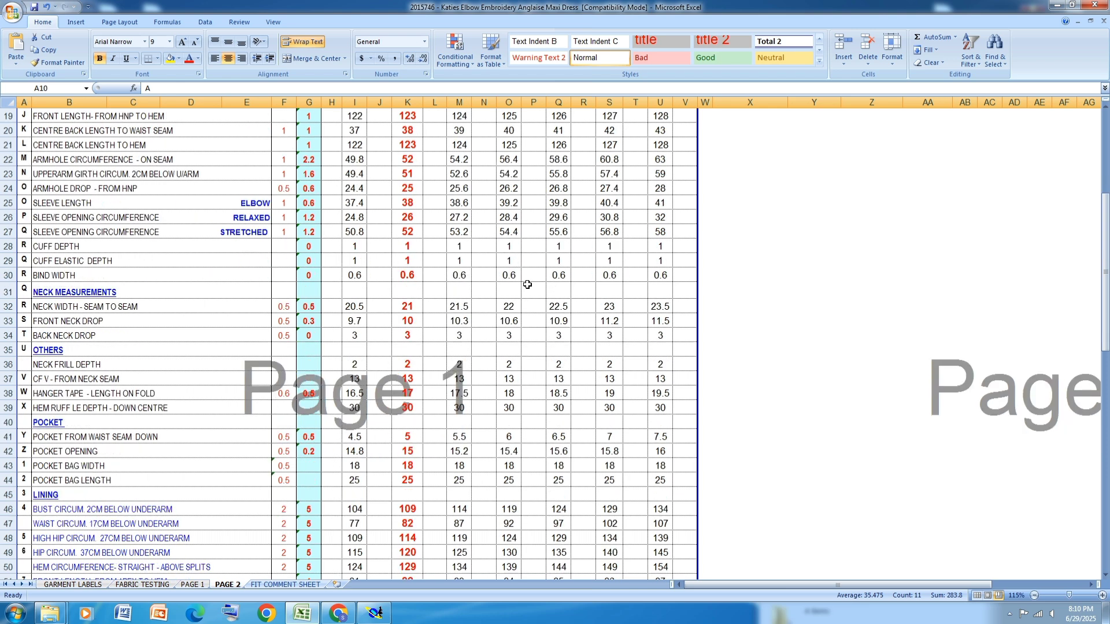
{"action": "scroll", "coordinate": [527, 284], "scroll_direction": "down", "scroll_amount": 1}
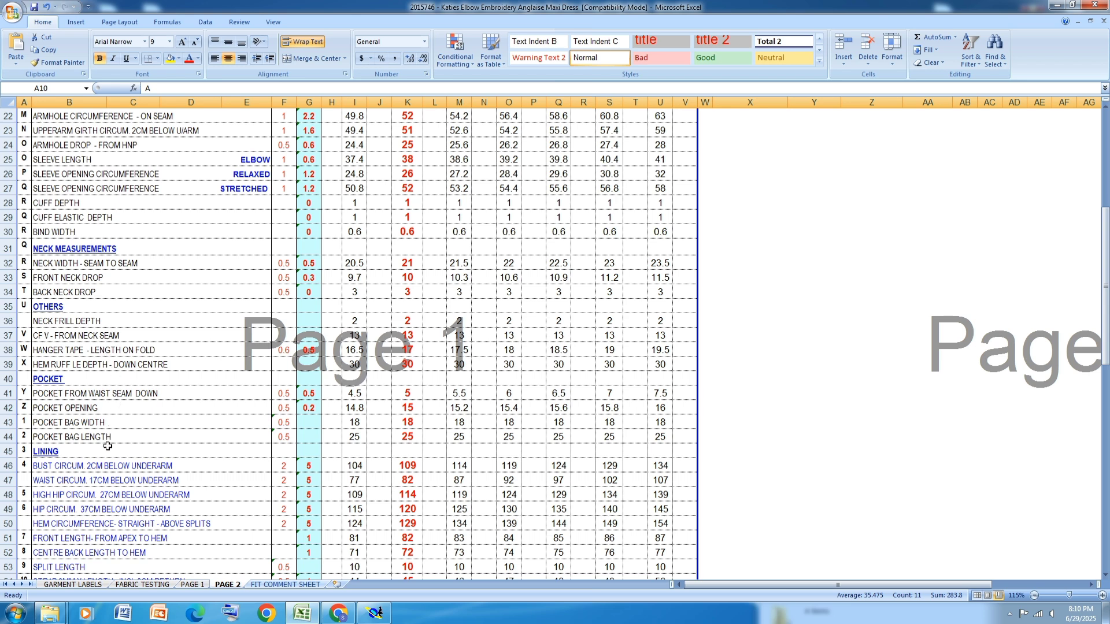
{"action": "left_click", "coordinate": [459, 435]}
{"action": "scroll", "coordinate": [499, 321], "scroll_direction": "down", "scroll_amount": 2}
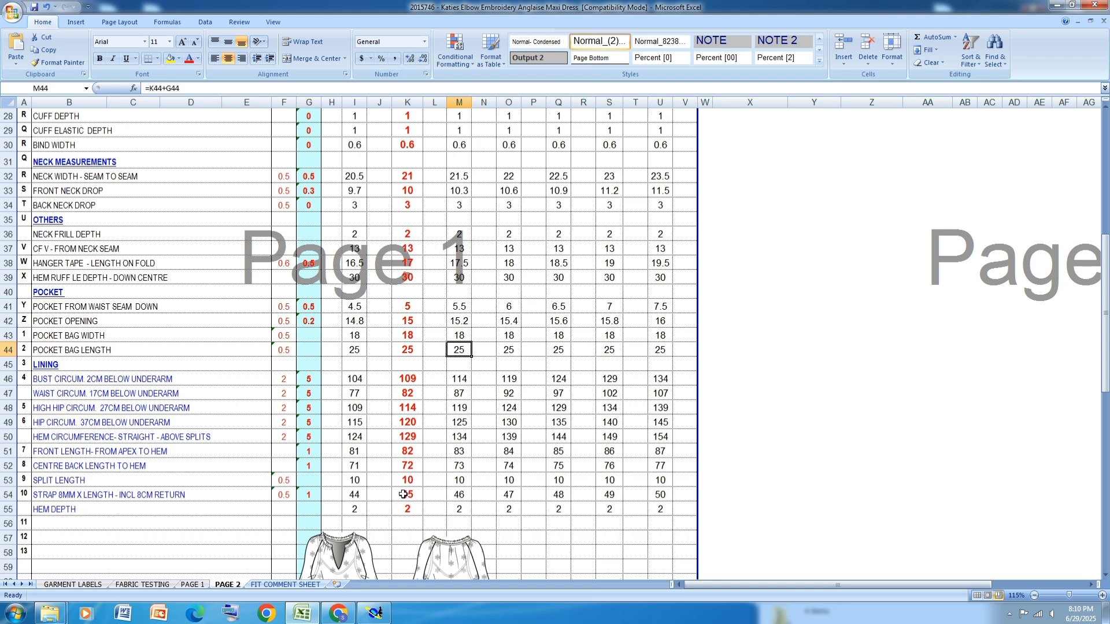
{"action": "left_click", "coordinate": [407, 308]}
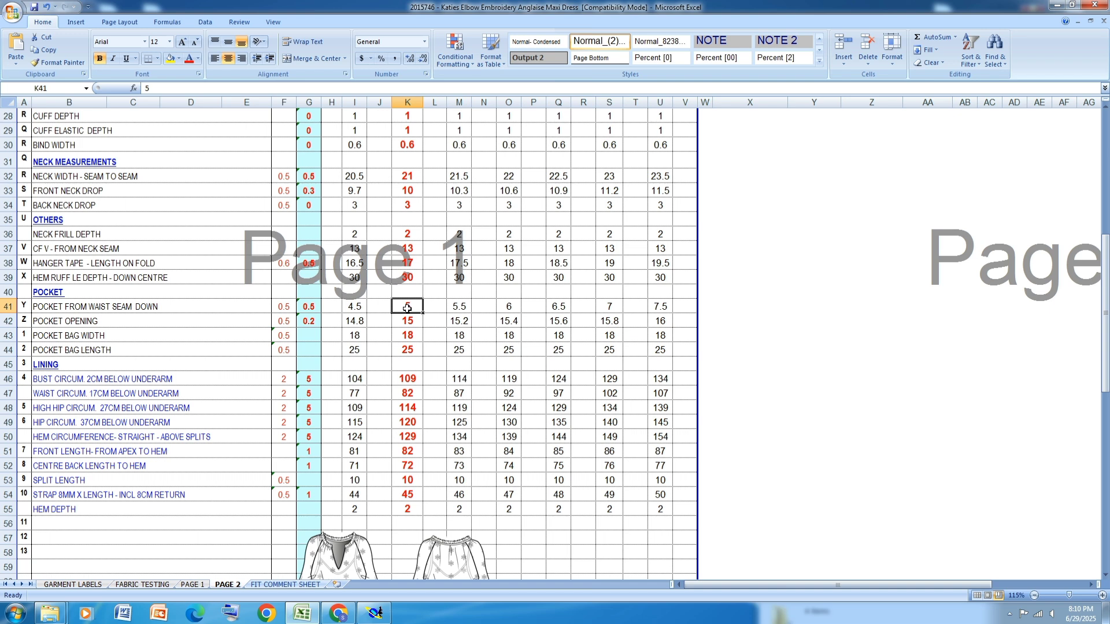
{"action": "left_click", "coordinate": [409, 202]}
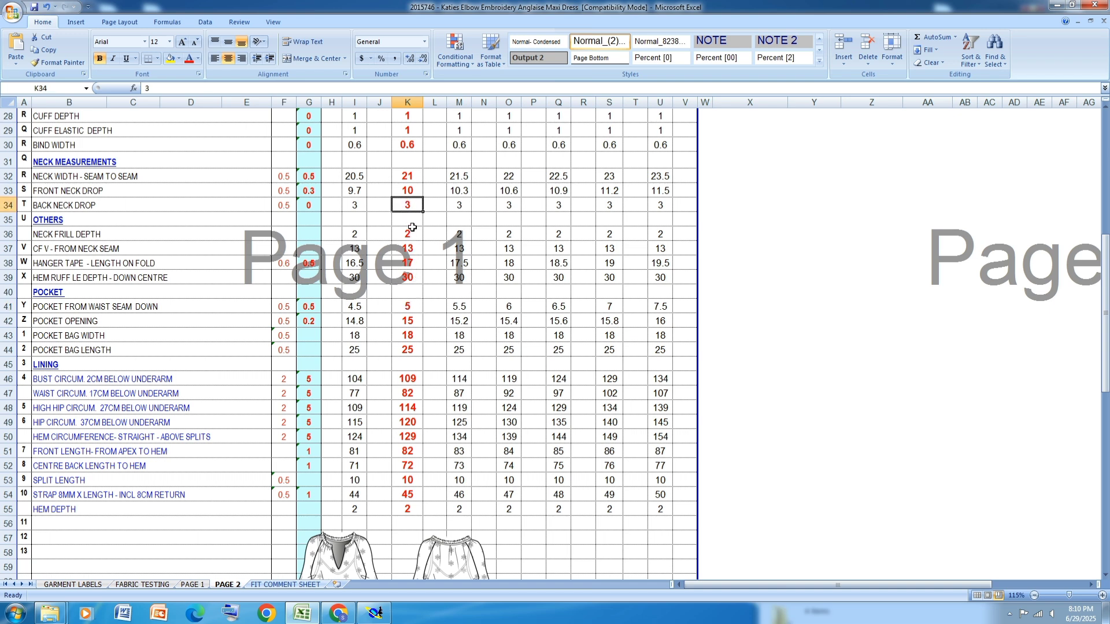
{"action": "scroll", "coordinate": [402, 199], "scroll_direction": "up", "scroll_amount": 1}
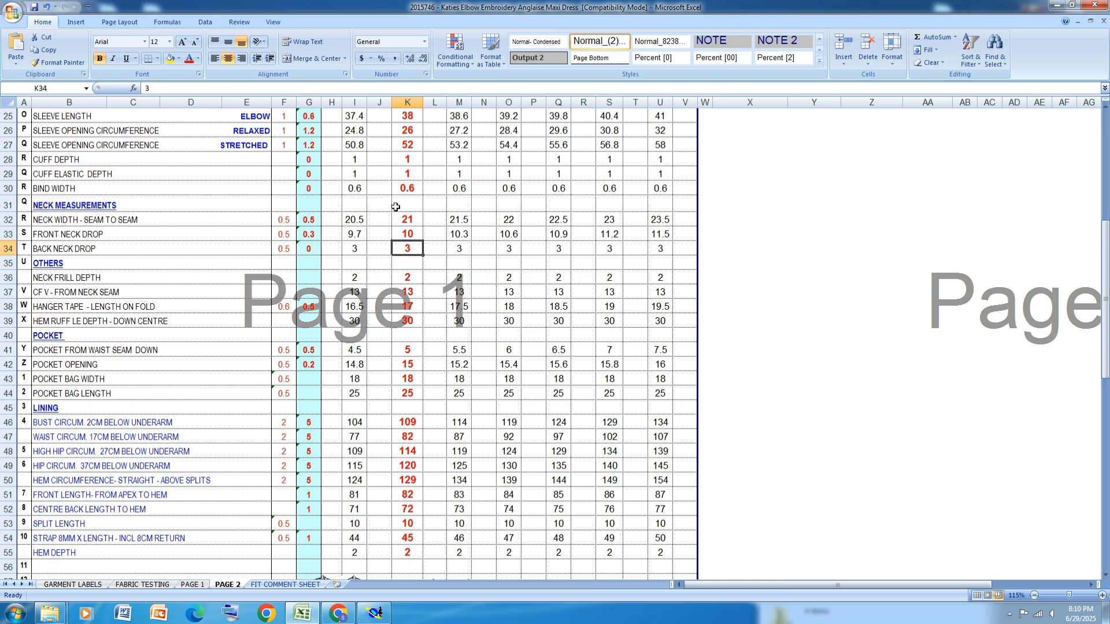
{"action": "scroll", "coordinate": [396, 206], "scroll_direction": "up", "scroll_amount": 8}
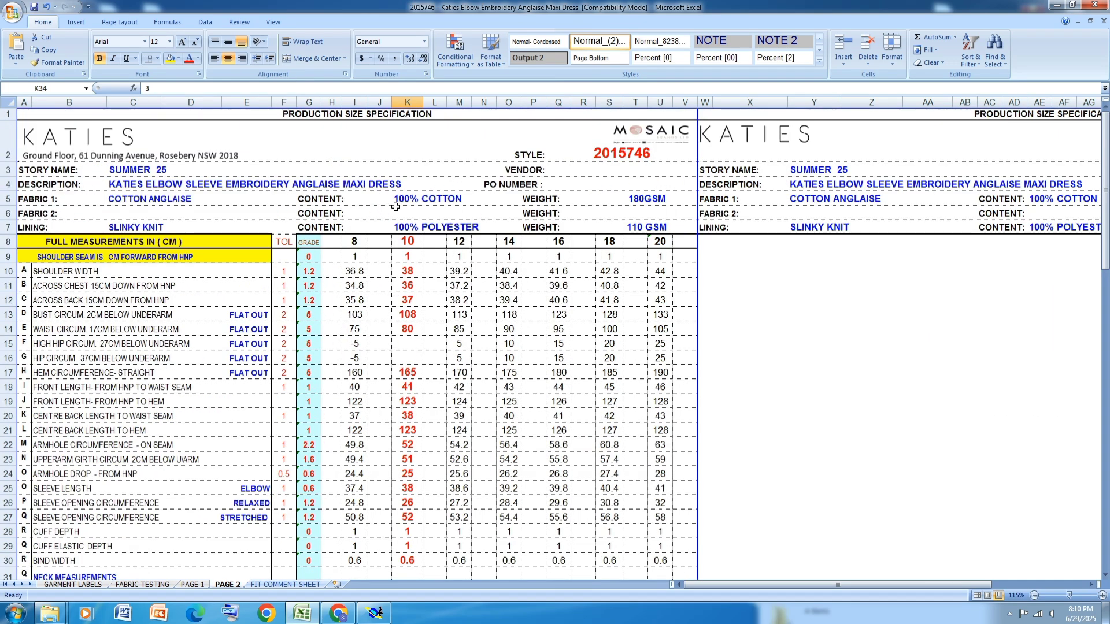
Switch back to Modaris and create a line parallel to the rectangle's right edge, offset inward
{"action": "left_click", "coordinate": [375, 614]}
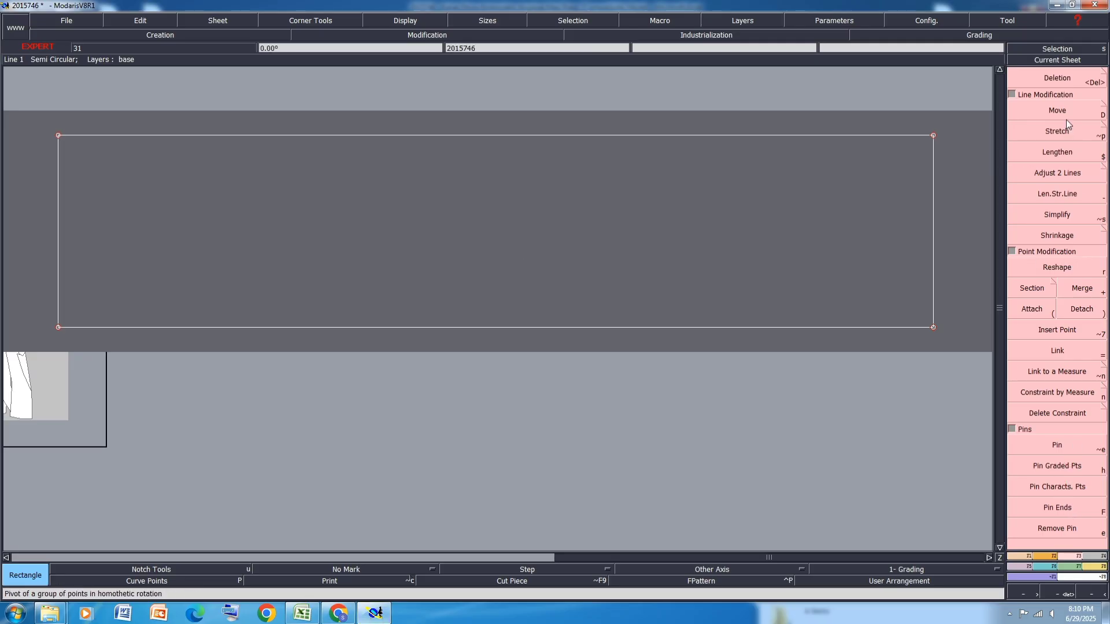
{"action": "left_click", "coordinate": [1018, 561]}
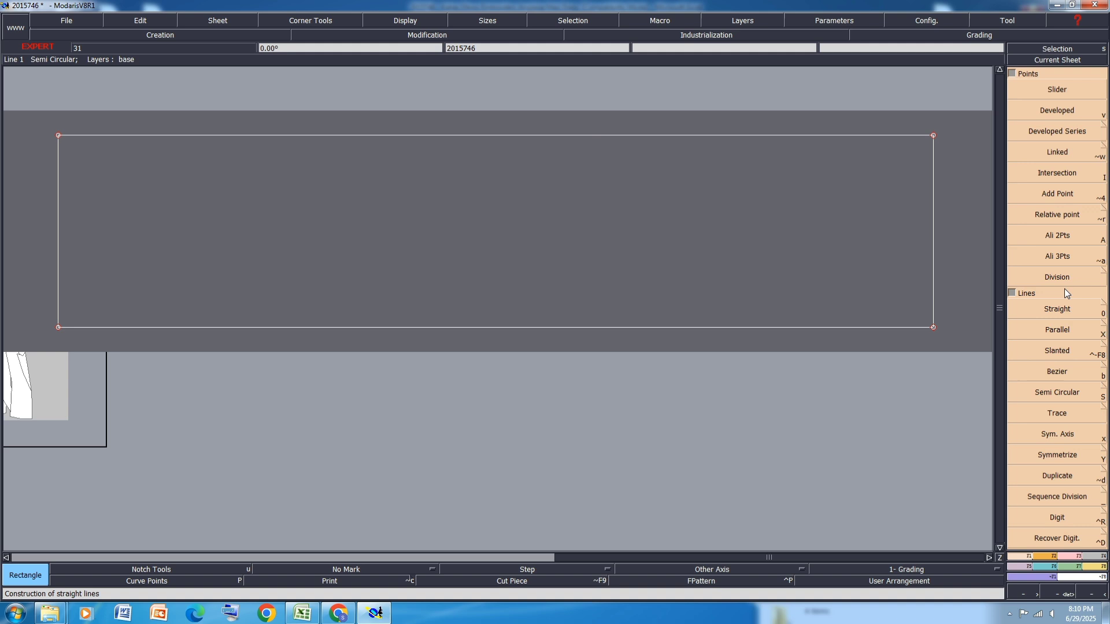
{"action": "left_click", "coordinate": [1067, 329]}
{"action": "left_click", "coordinate": [919, 278]}
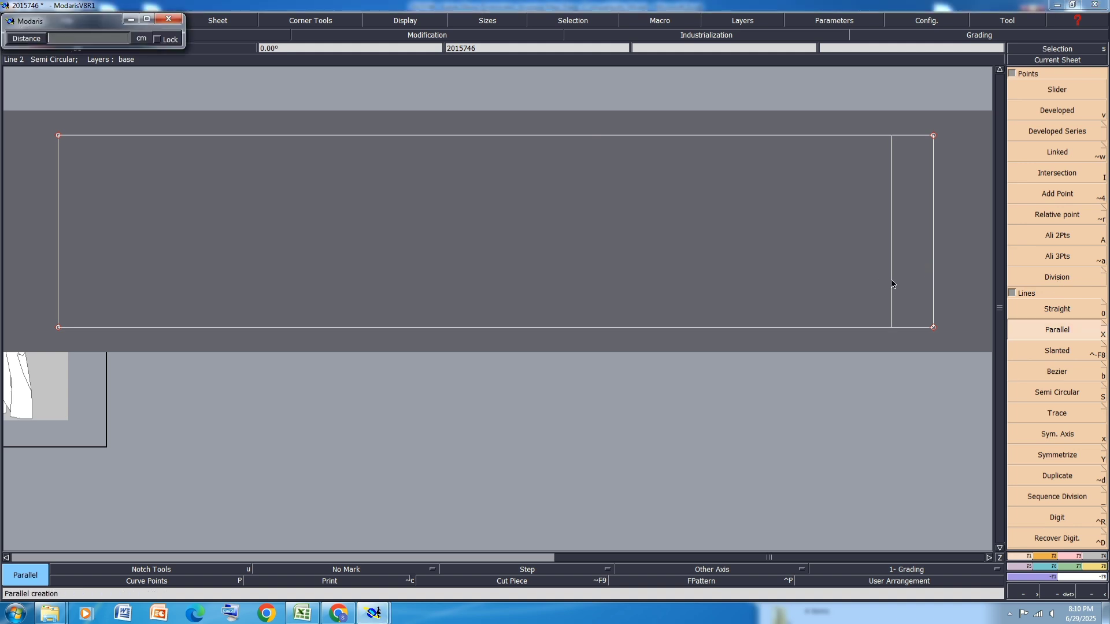
{"action": "key", "text": "Return"}
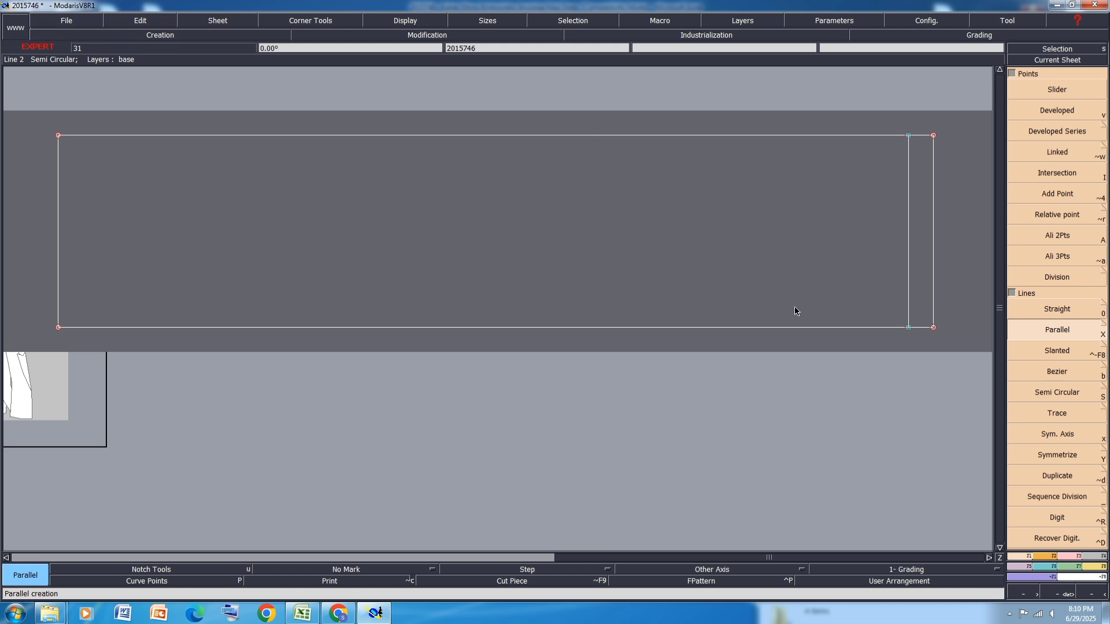
Switch to the Excel size specification and highlight the Shoulder Width row in yellow
{"action": "mouse_move", "coordinate": [373, 617]}
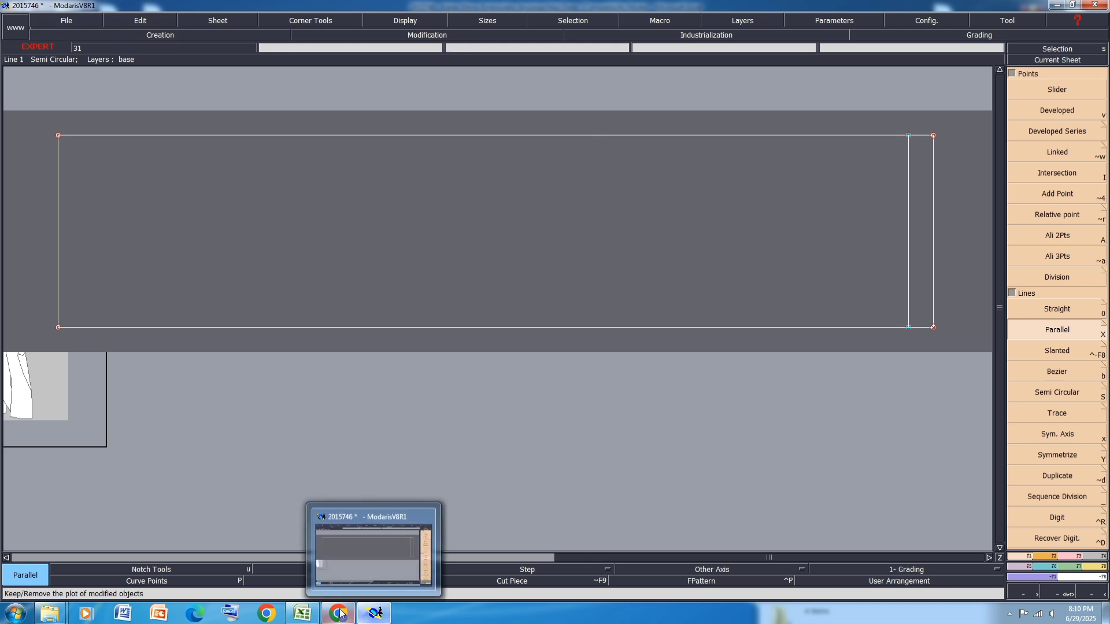
{"action": "left_click", "coordinate": [302, 614]}
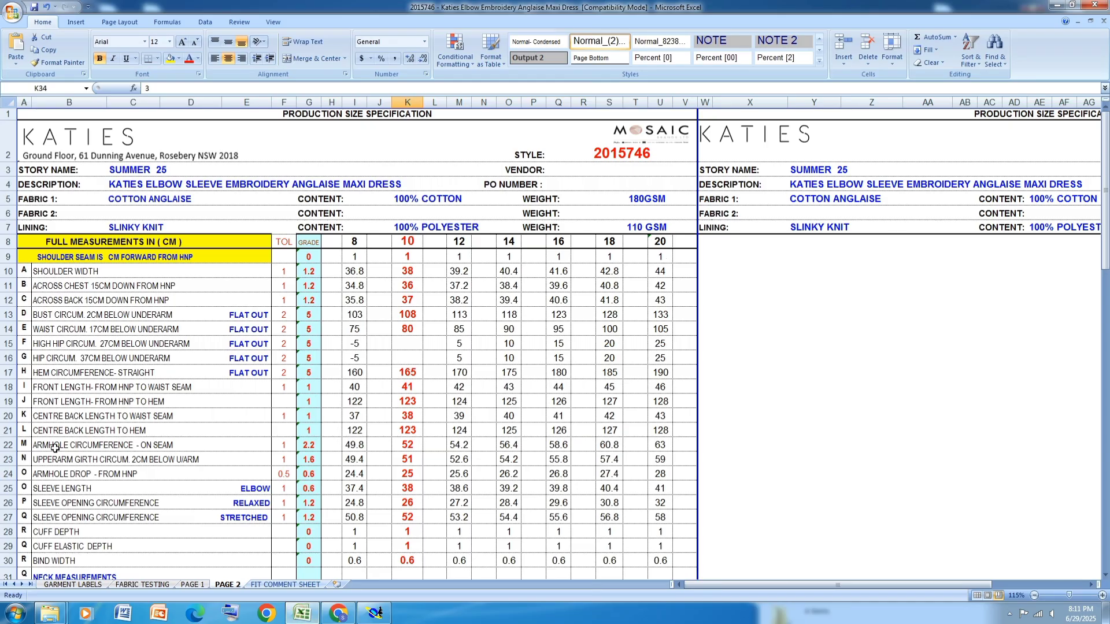
{"action": "left_click", "coordinate": [10, 272]}
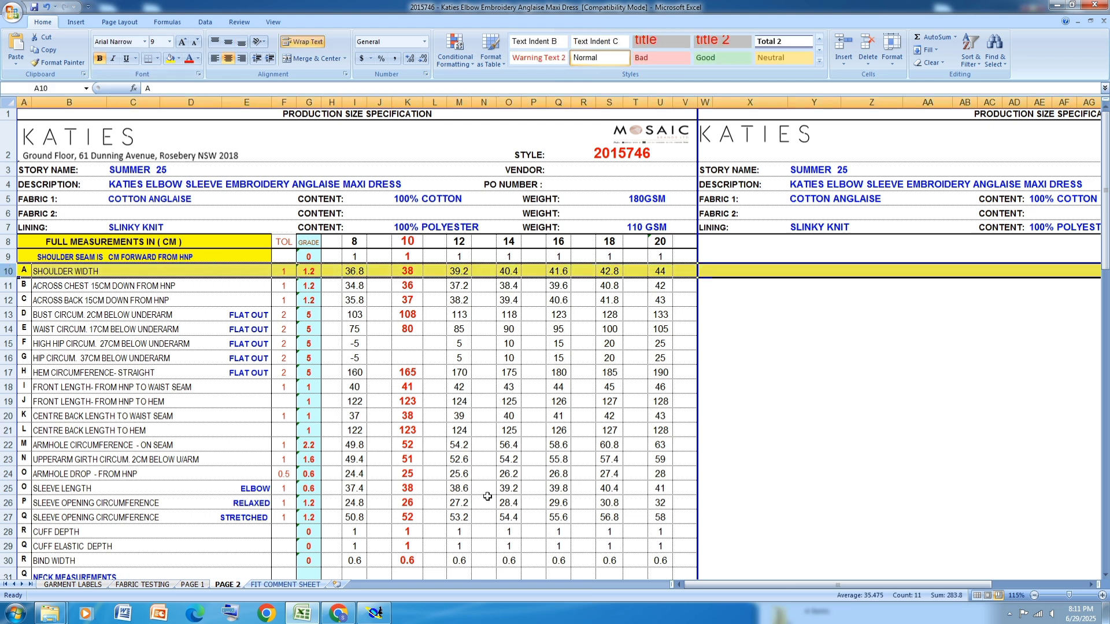
{"action": "left_click", "coordinate": [374, 612]}
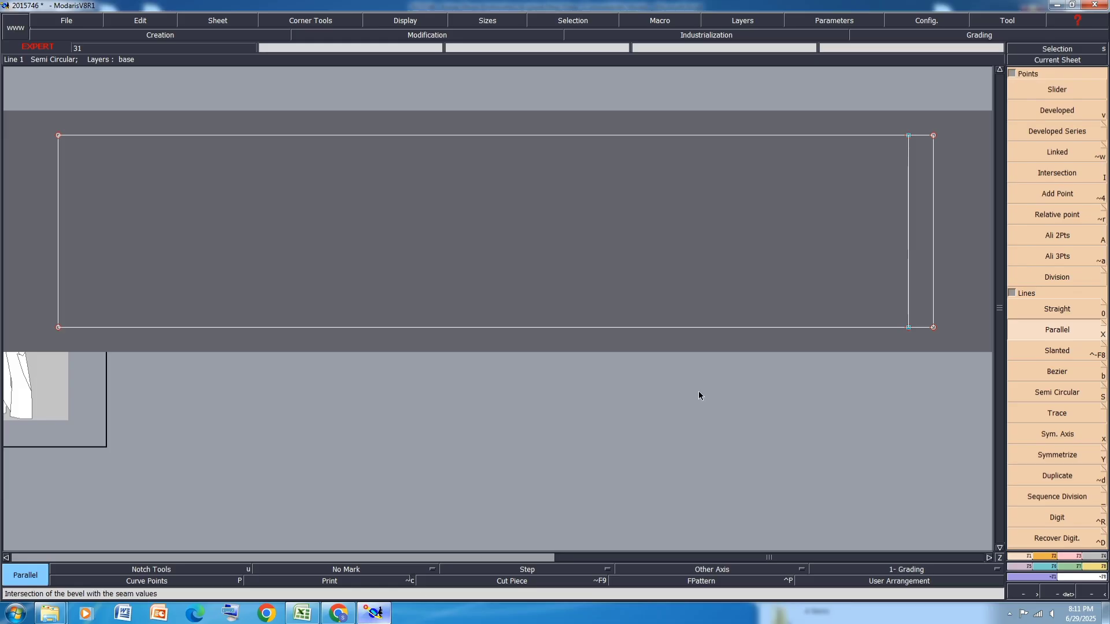
{"action": "left_click", "coordinate": [303, 613]}
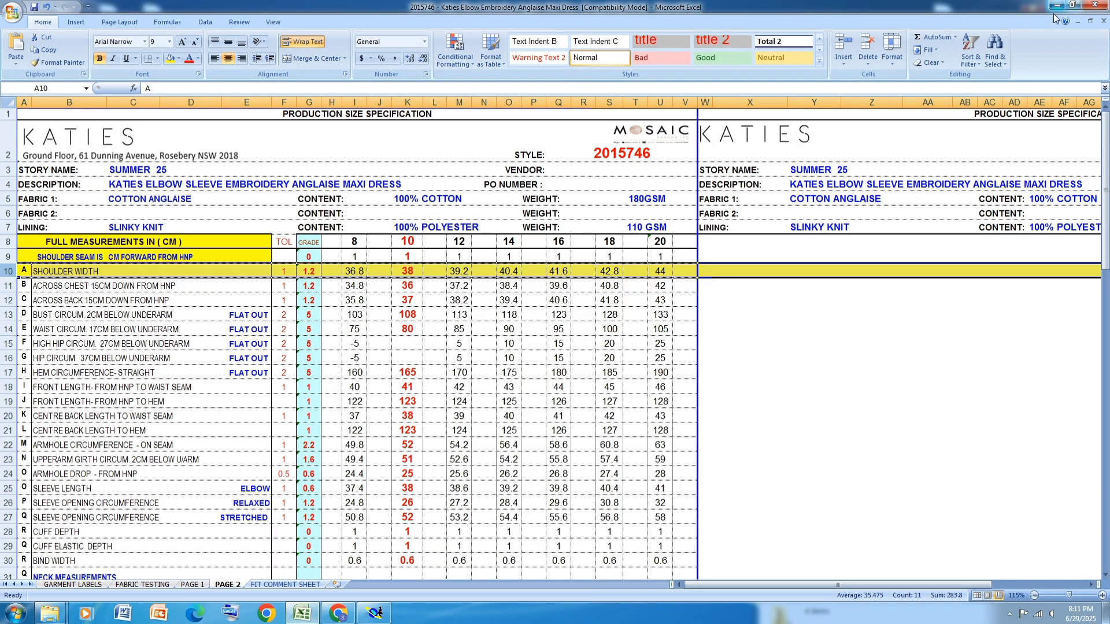
Switch to Modaris and add a developed point for the shoulder width on the inner vertical line, measured from its lower end
{"action": "left_click", "coordinate": [375, 613]}
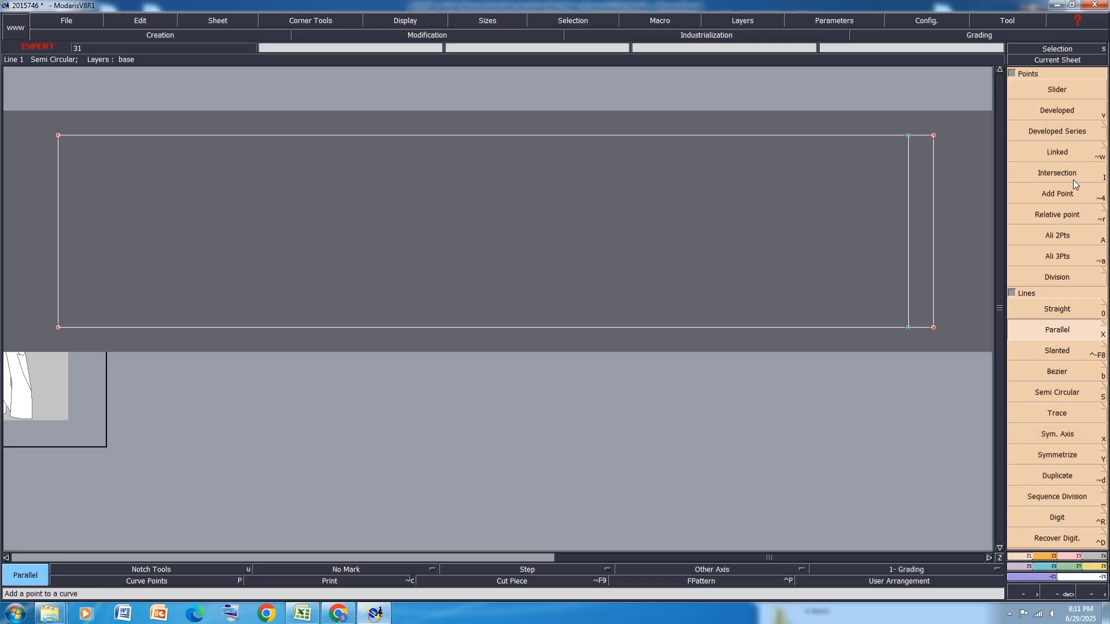
{"action": "left_click", "coordinate": [1056, 110]}
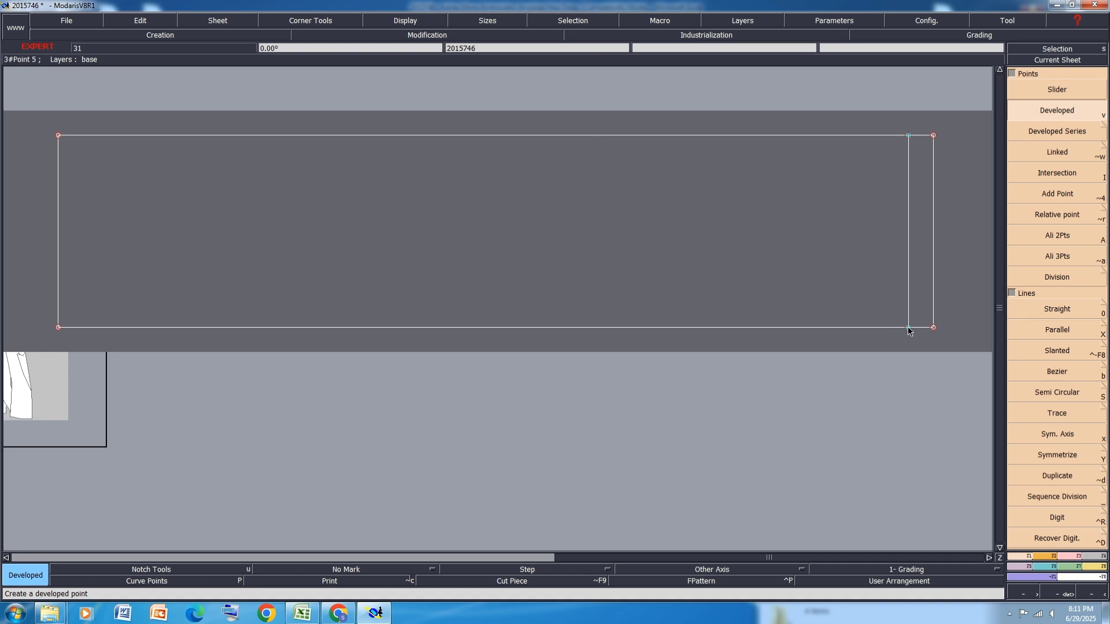
{"action": "left_click", "coordinate": [907, 254]}
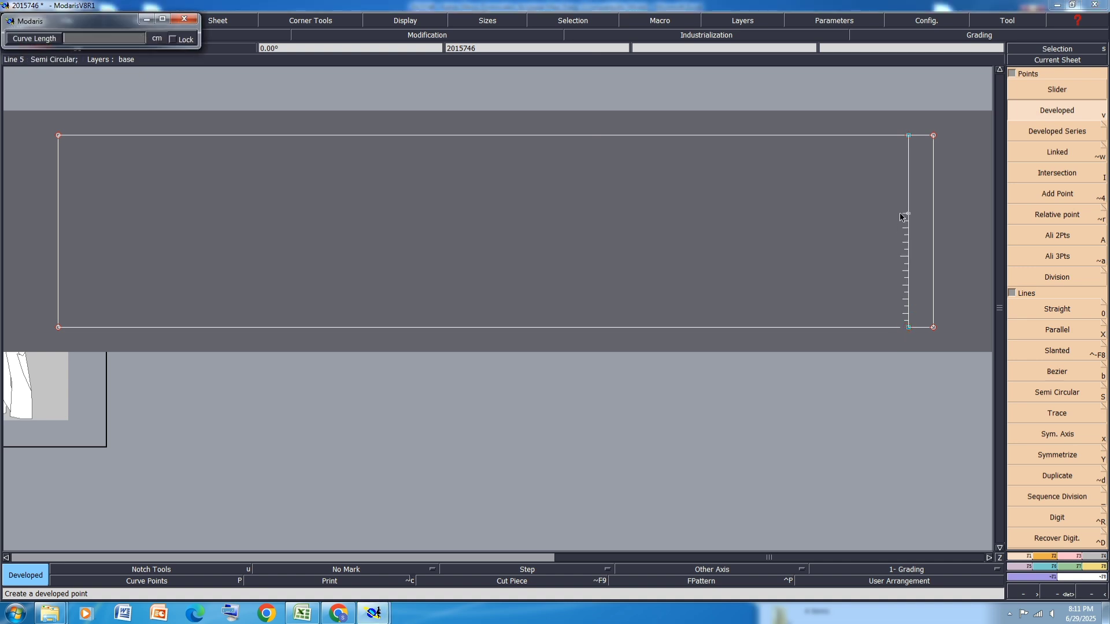
{"action": "left_click", "coordinate": [873, 270]}
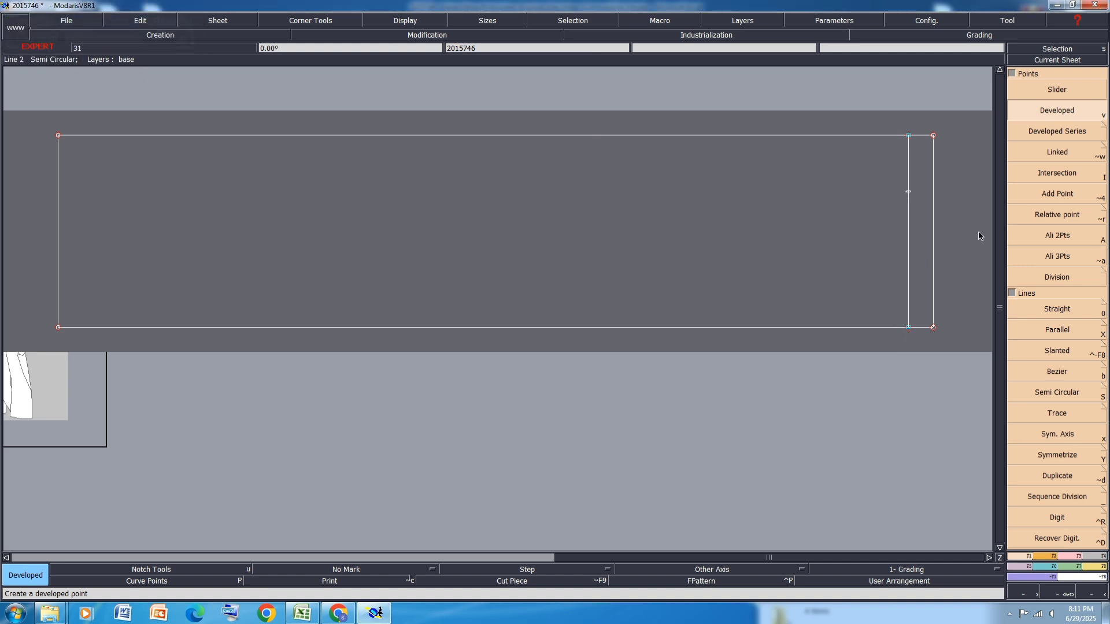
Switch to the Excel size specification and highlight the Across Chest 15cm Down From HNP row in yellow
{"action": "left_click", "coordinate": [300, 622]}
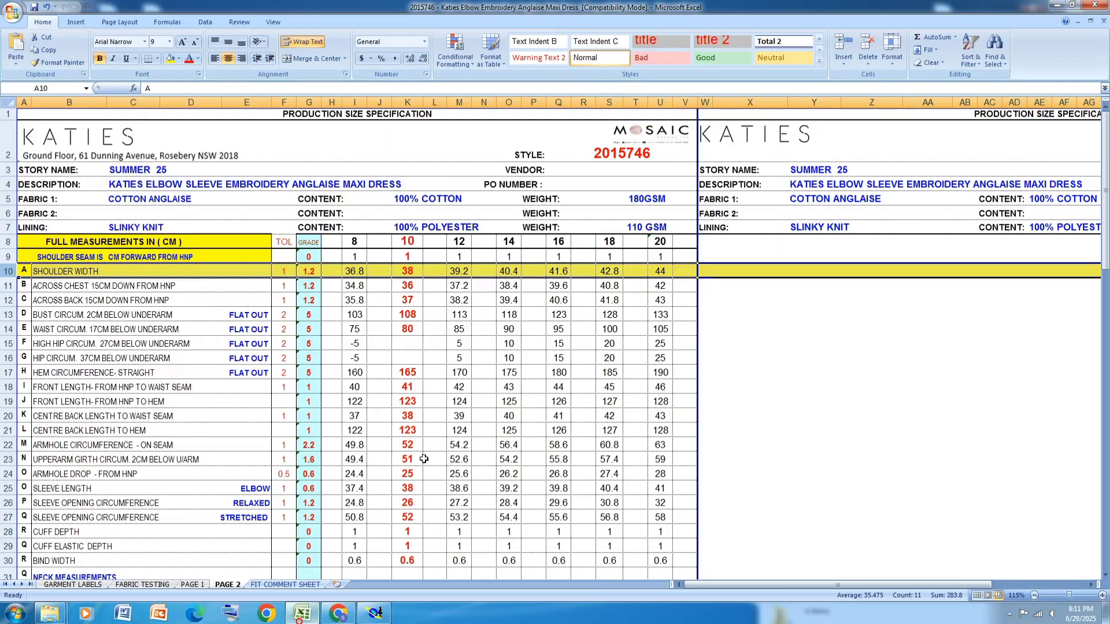
{"action": "left_click", "coordinate": [8, 285]}
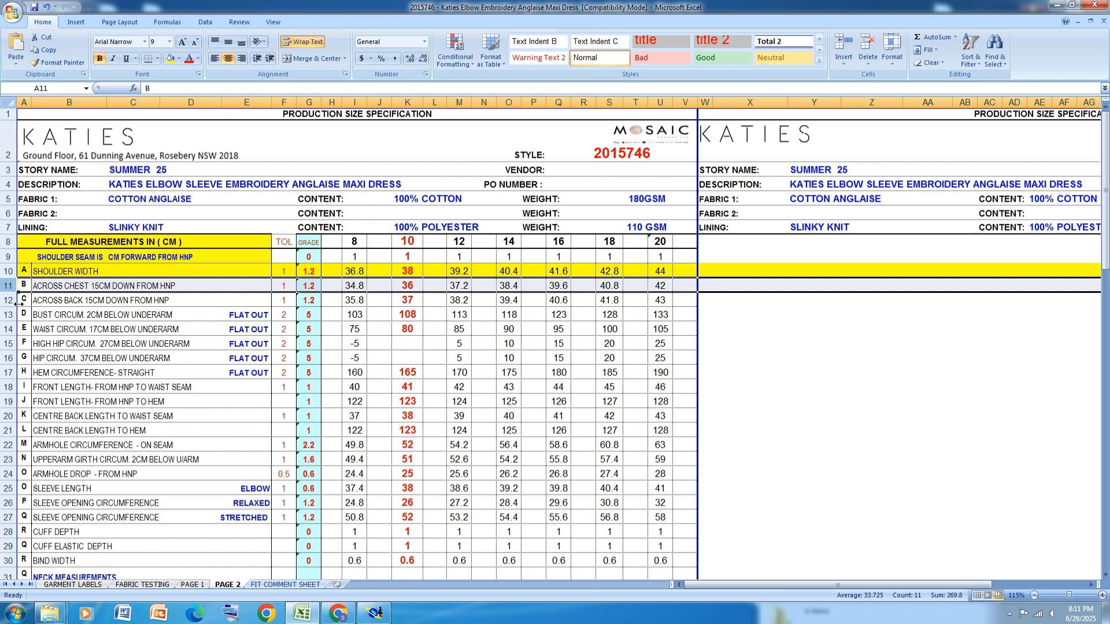
{"action": "left_click", "coordinate": [170, 58]}
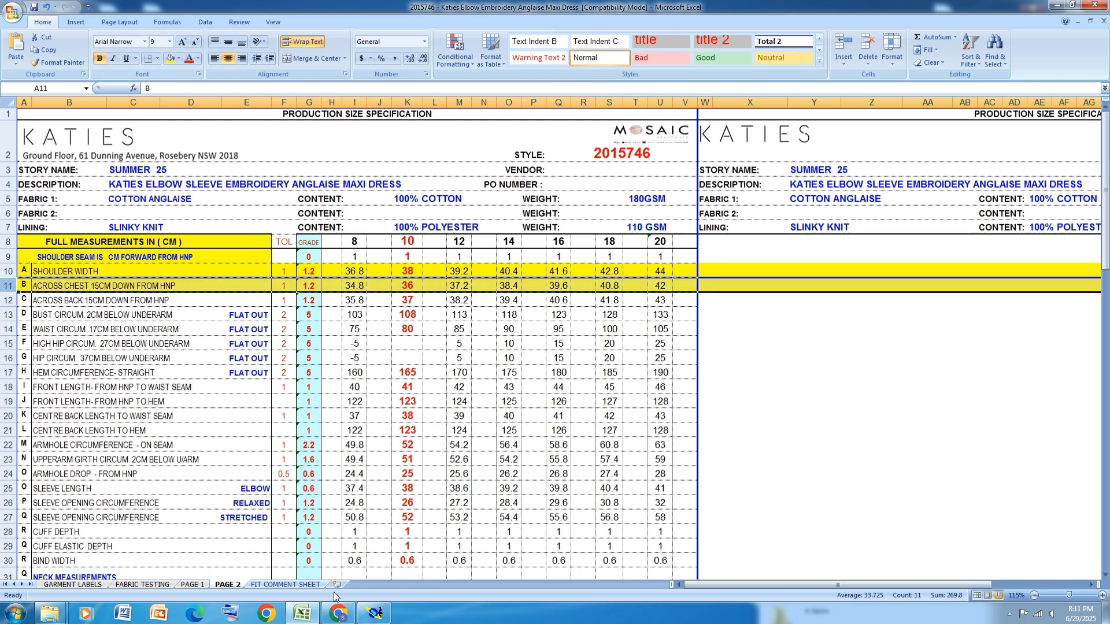
Switch back to Modaris and create a line parallel to the rectangle's right edge, 15 cm inward
{"action": "left_click", "coordinate": [374, 613]}
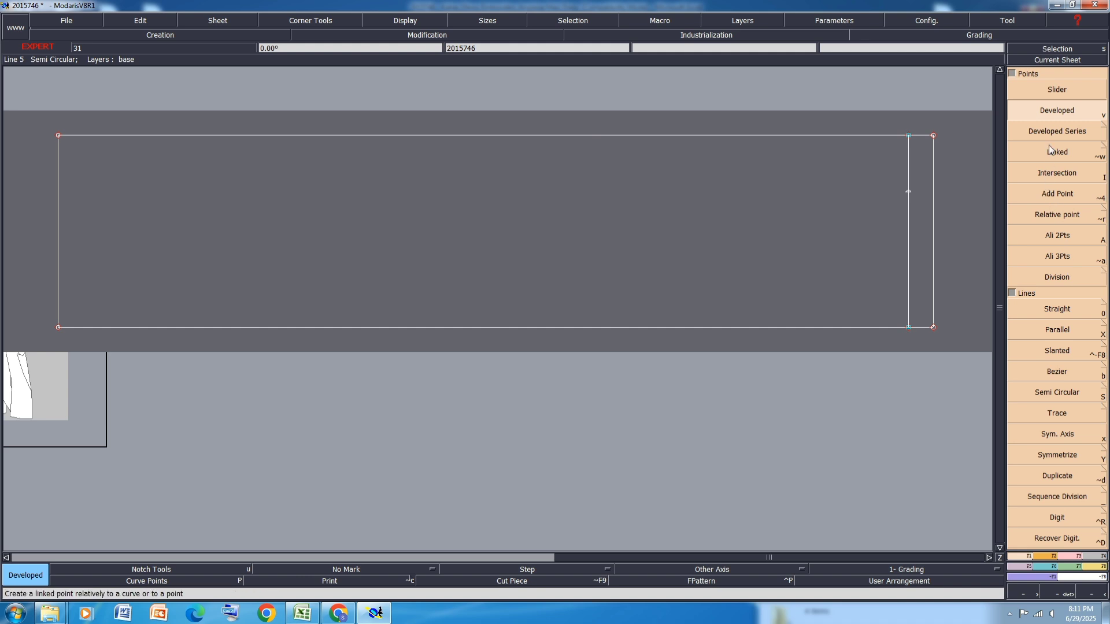
{"action": "left_click", "coordinate": [1062, 329]}
{"action": "left_click", "coordinate": [935, 310]}
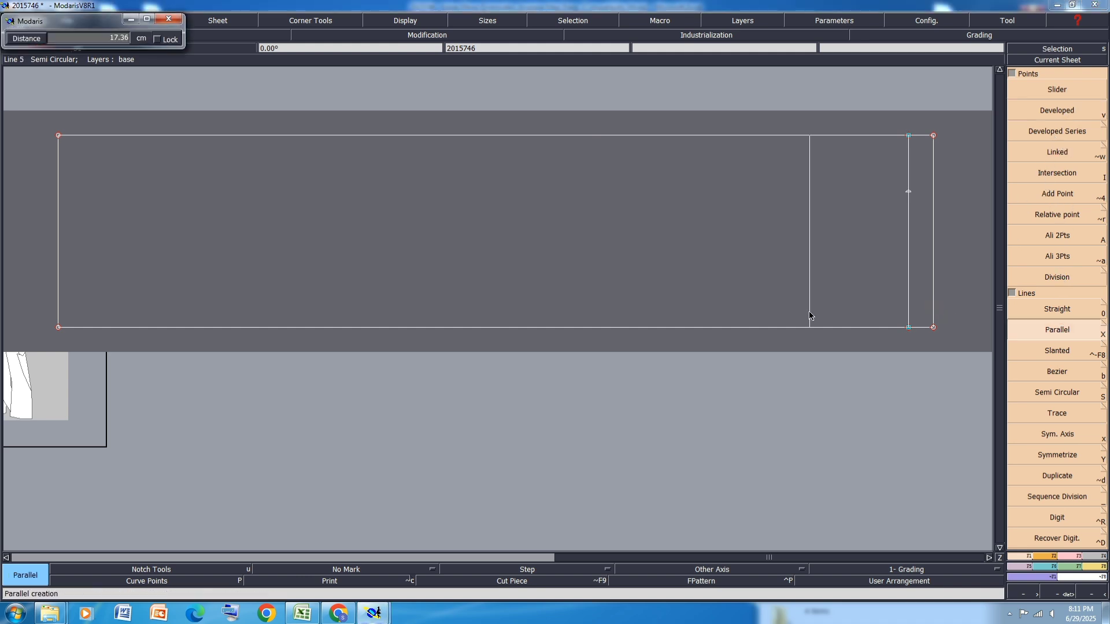
{"action": "type", "text": "15"}
{"action": "key", "text": "Return"}
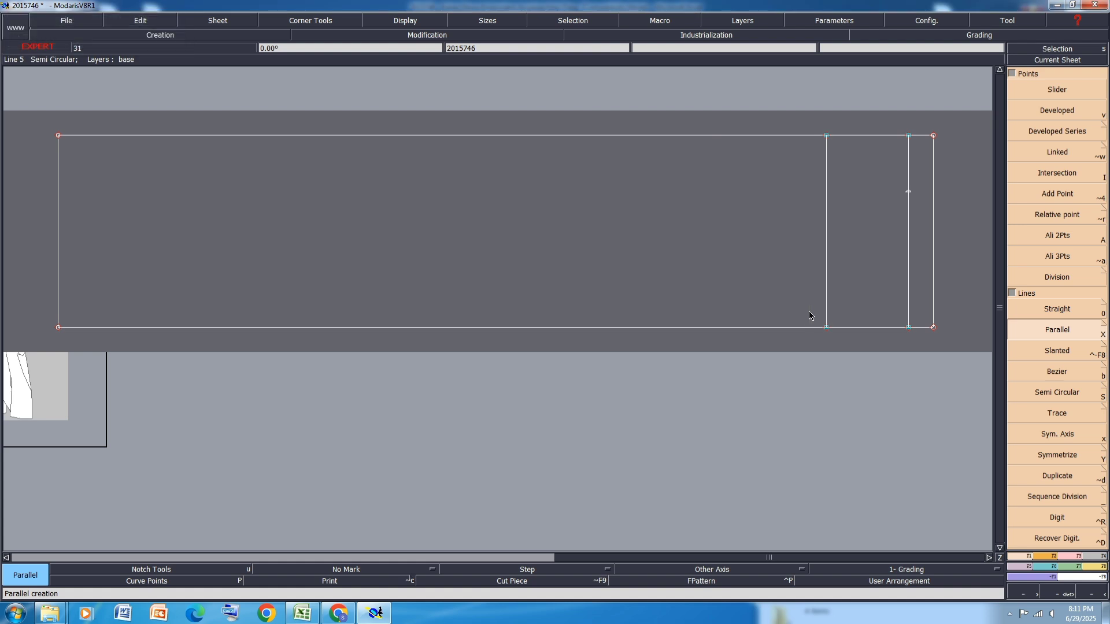
Add a developed point 18 cm up from the lower end of the 15 cm parallel line
{"action": "left_click", "coordinate": [1065, 107]}
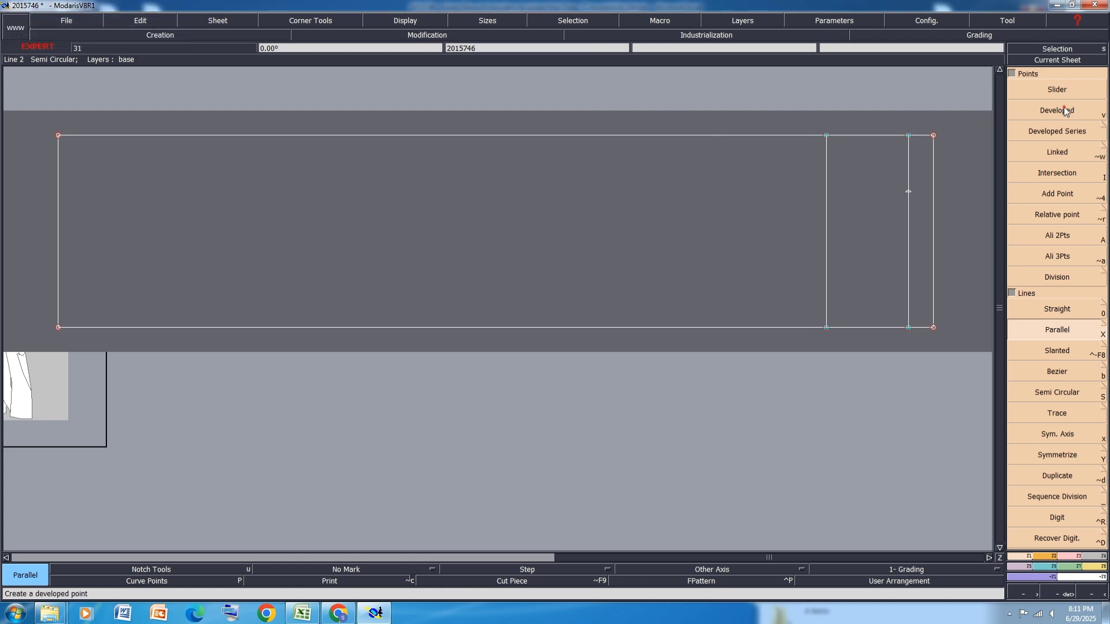
{"action": "left_click", "coordinate": [826, 324]}
{"action": "type", "text": "18.00"}
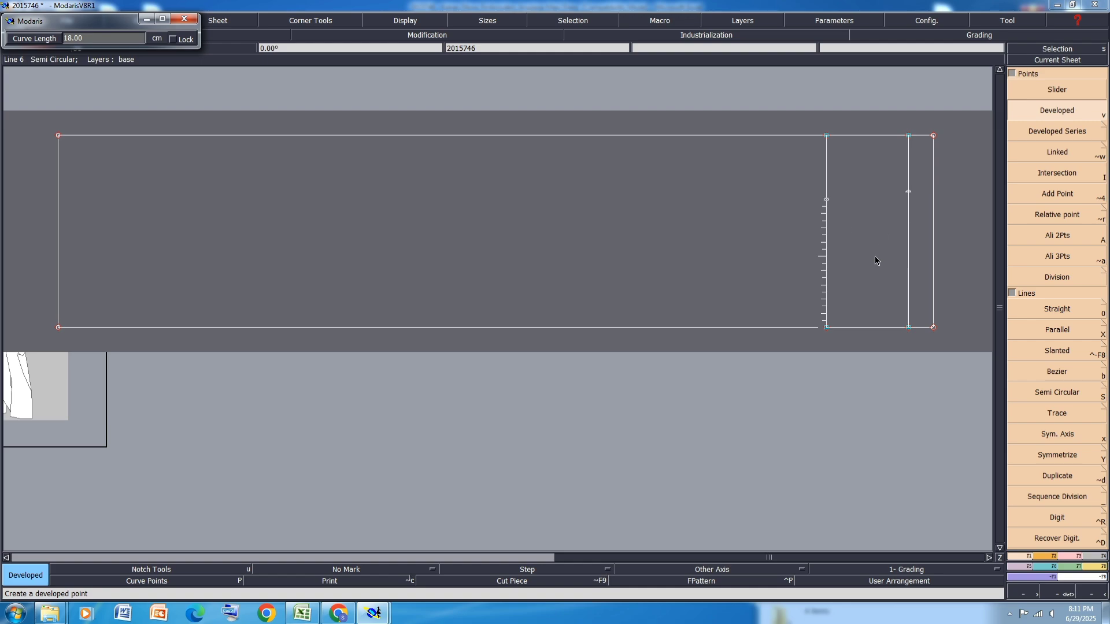
Switch to the Excel size specification and highlight the Across Back 15cm Down From HNP row in yellow
{"action": "left_click", "coordinate": [302, 613]}
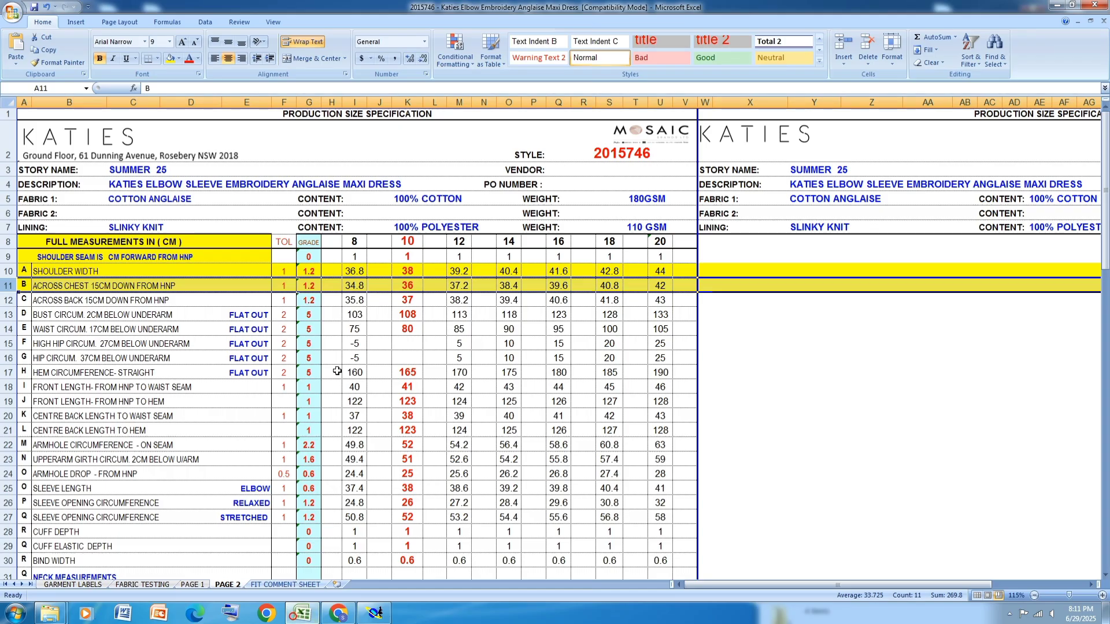
{"action": "left_click", "coordinate": [7, 300]}
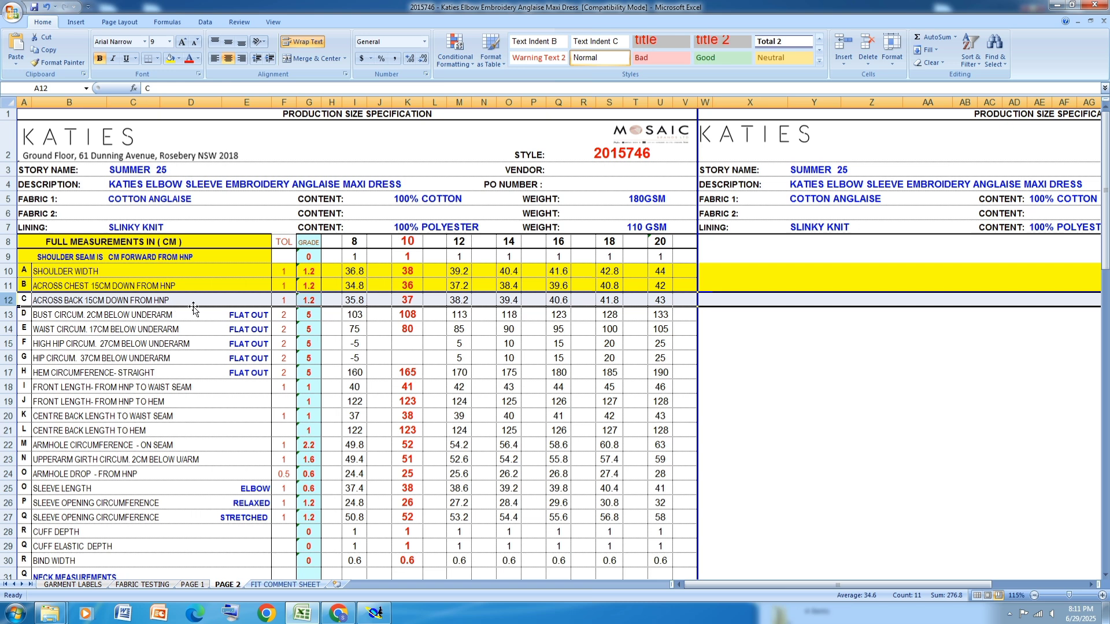
{"action": "left_click", "coordinate": [170, 58]}
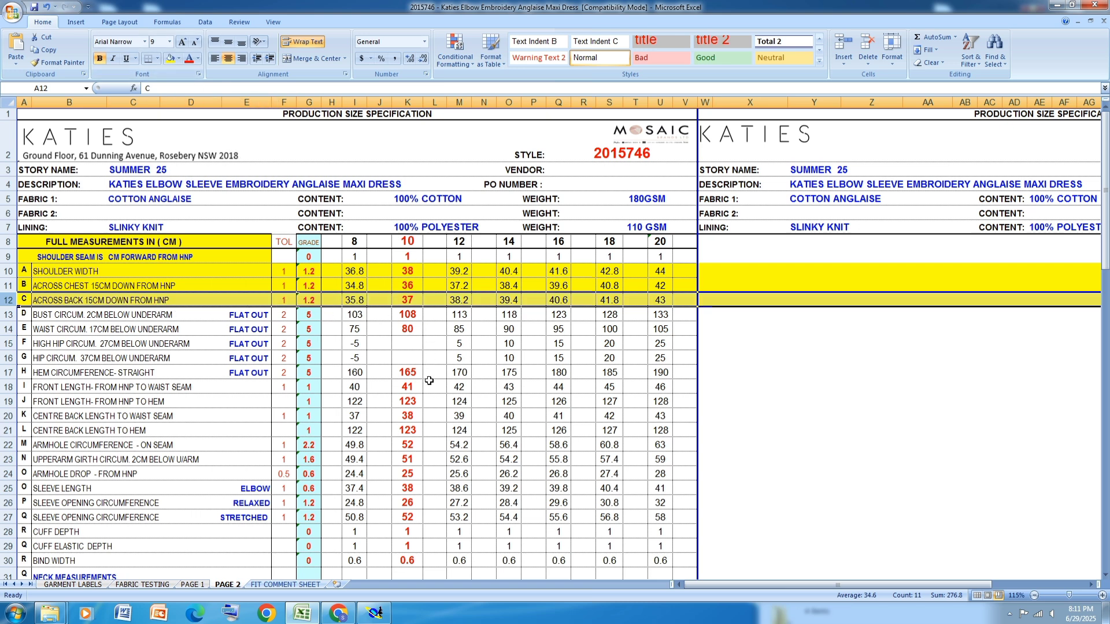
Switch back to Modaris and add a second developed point 18.5 cm up from the lower end of the 15 cm parallel line
{"action": "left_click", "coordinate": [375, 612]}
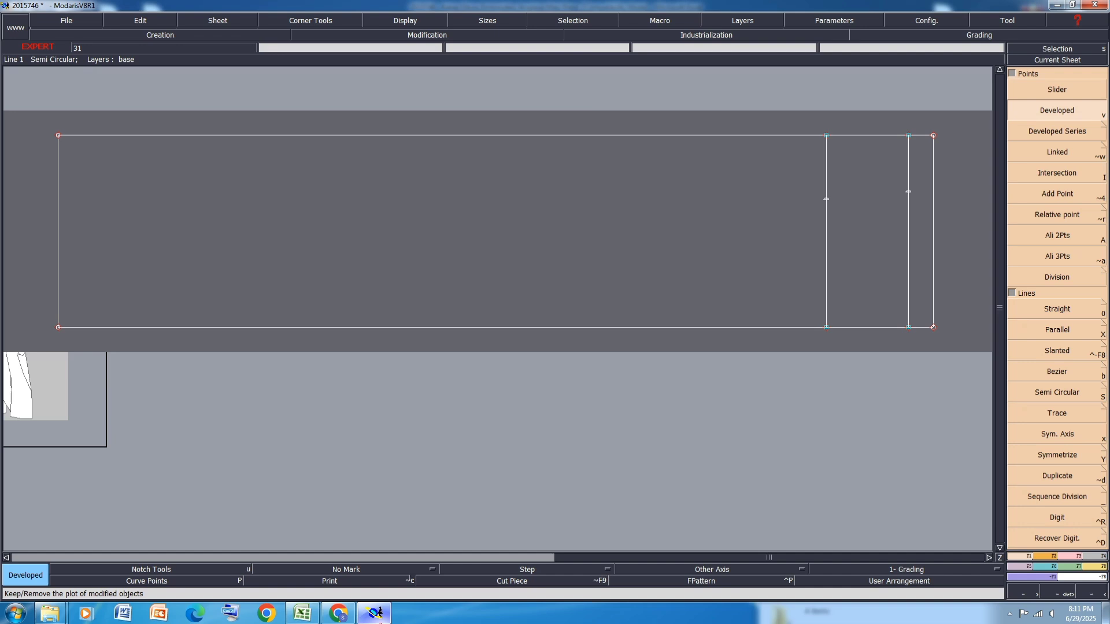
{"action": "left_click", "coordinate": [826, 327]}
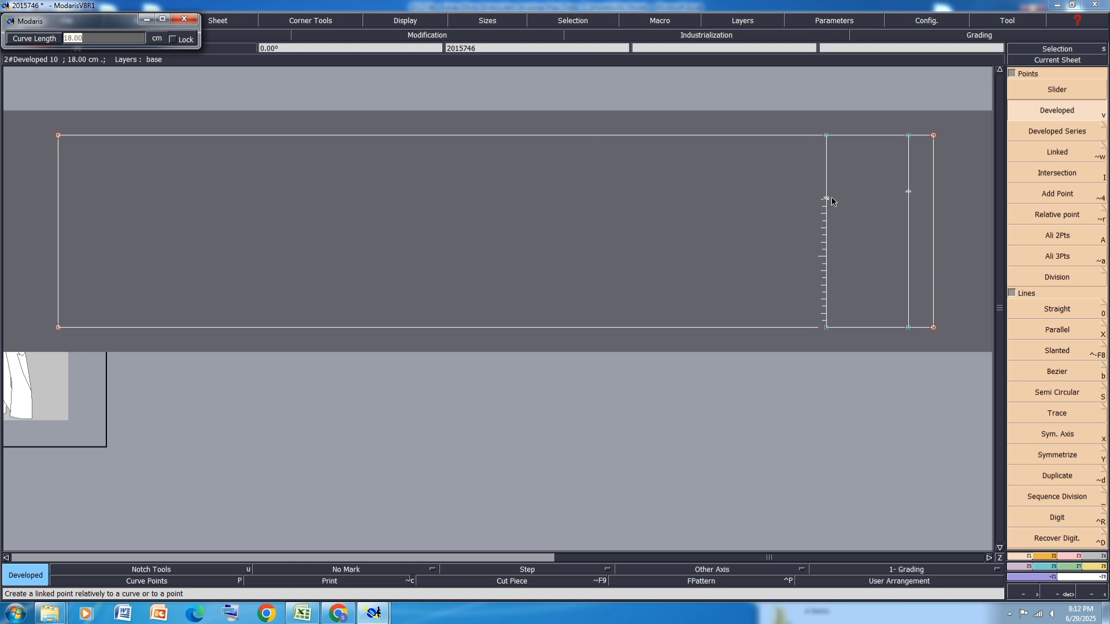
{"action": "type", "text": "18.50"}
{"action": "key", "text": "Return"}
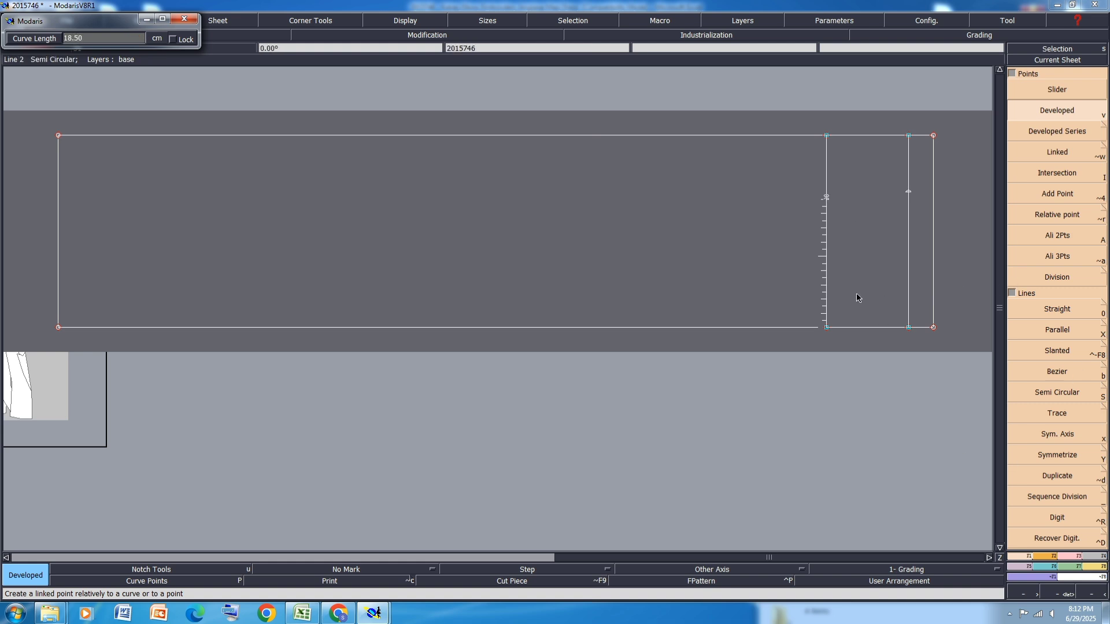
Switch to the Excel size specification and highlight the Armhole Drop - From HNP row in yellow
{"action": "left_click", "coordinate": [302, 613]}
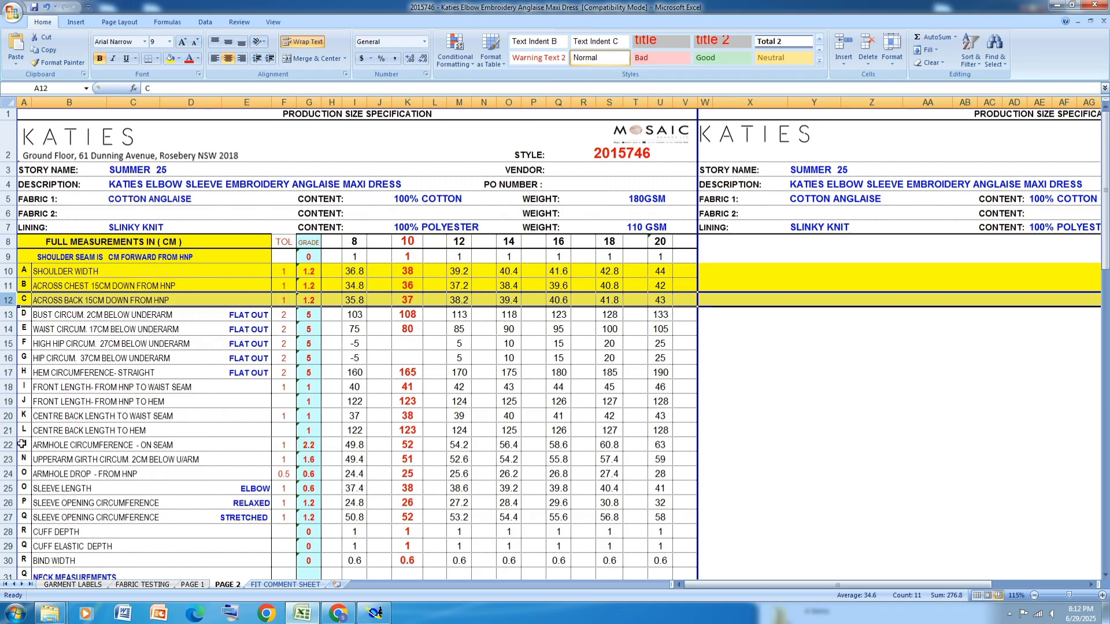
{"action": "left_click", "coordinate": [8, 473]}
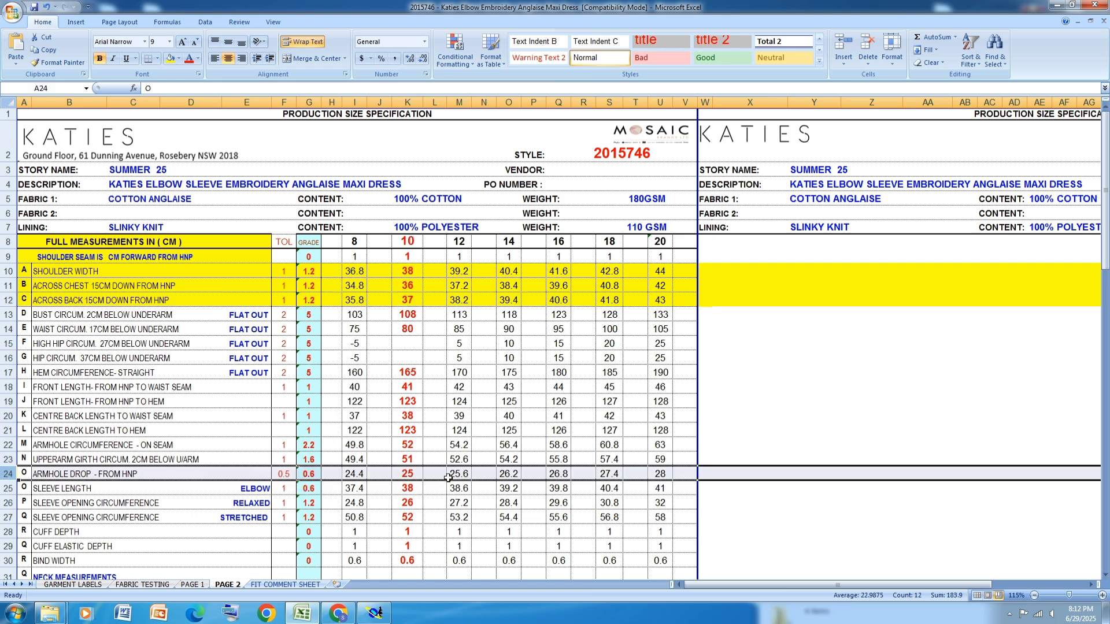
{"action": "left_click", "coordinate": [170, 58]}
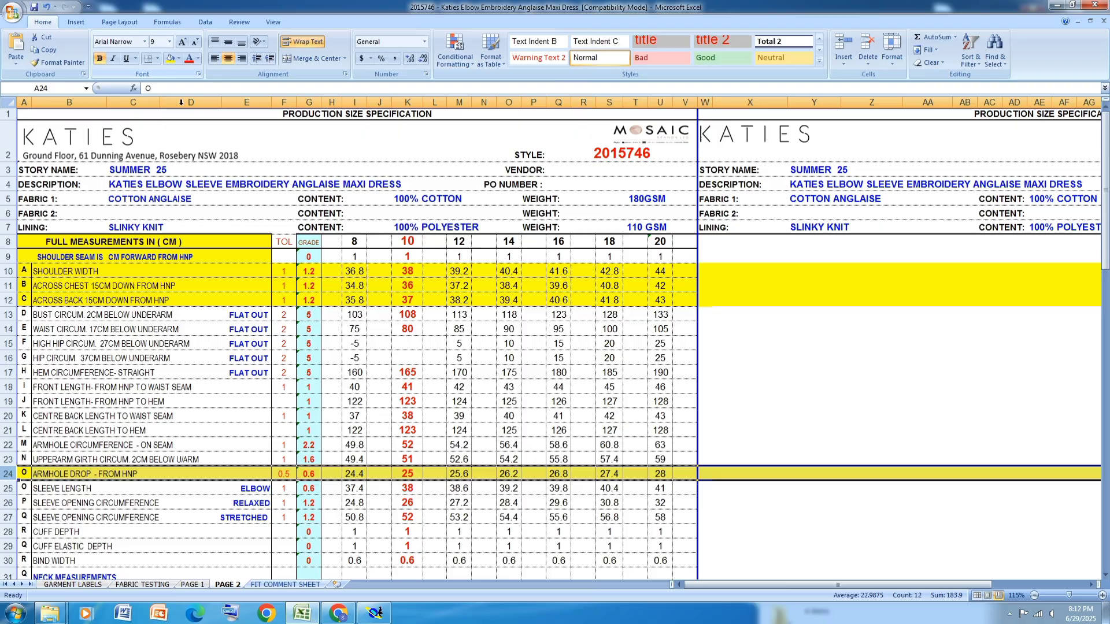
Switch back to Modaris and create the armhole drop line parallel to the rectangle's right edge, further inward than the 15 cm line
{"action": "left_click", "coordinate": [376, 612]}
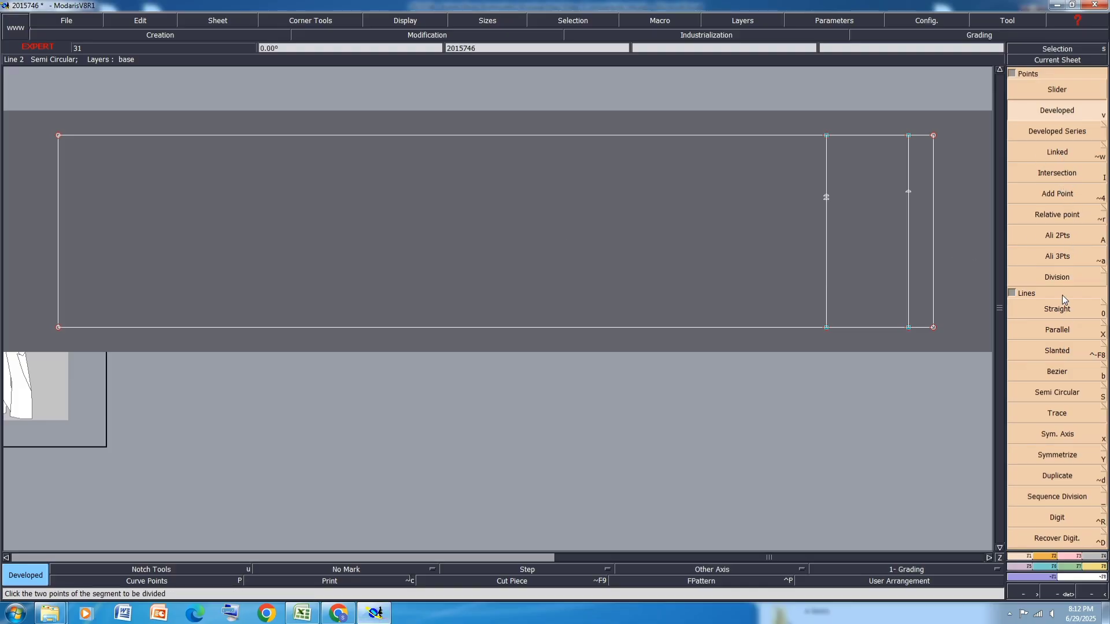
{"action": "left_click", "coordinate": [1061, 331]}
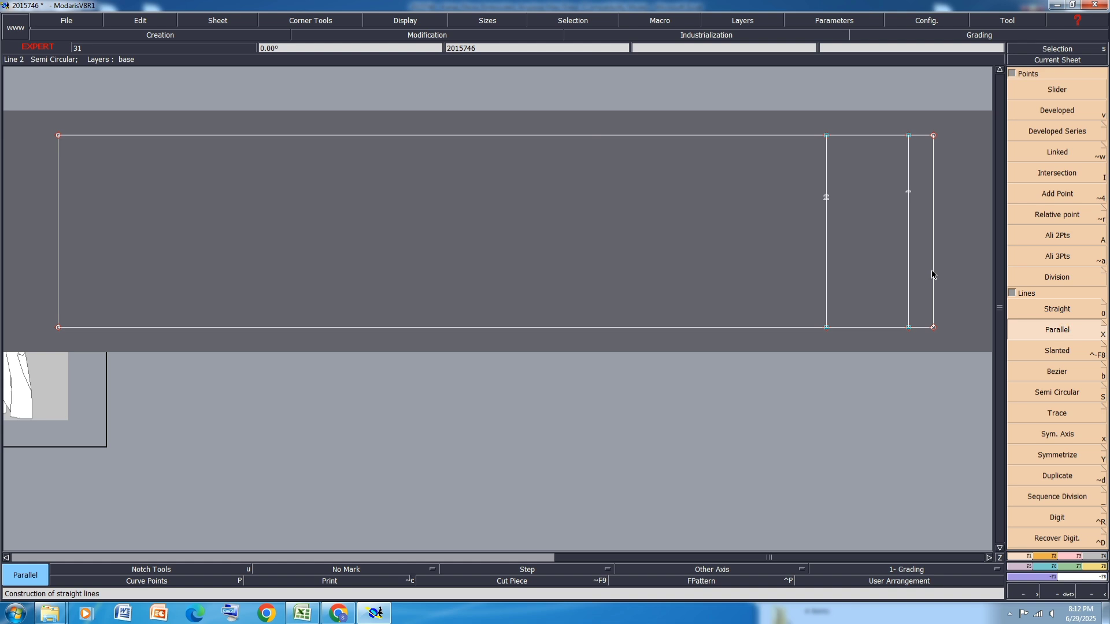
{"action": "left_click", "coordinate": [933, 275]}
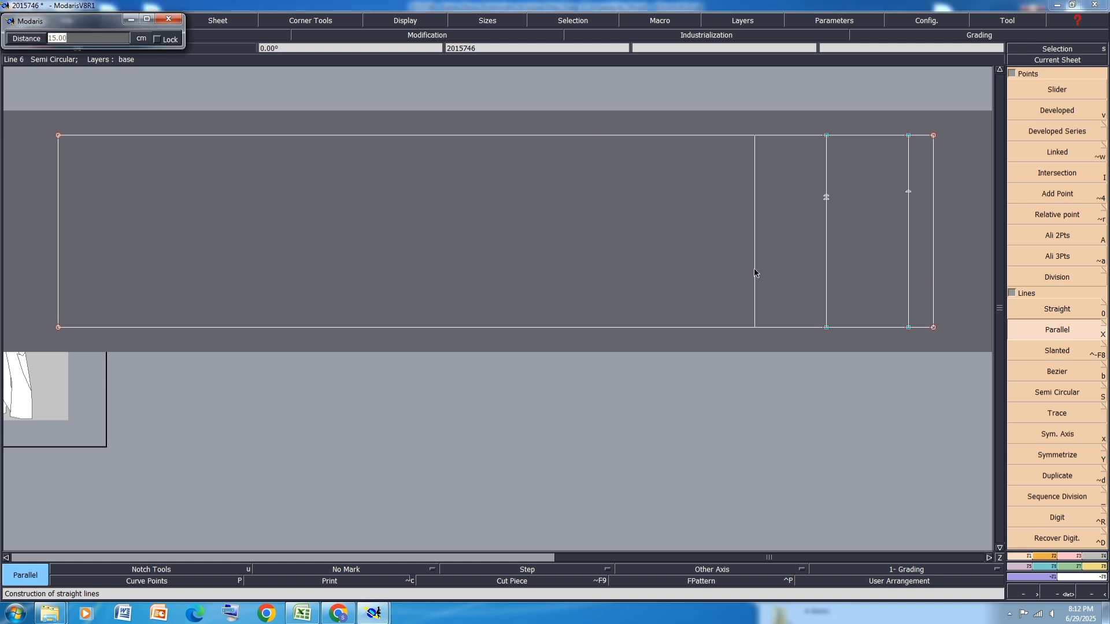
{"action": "left_click", "coordinate": [754, 273]}
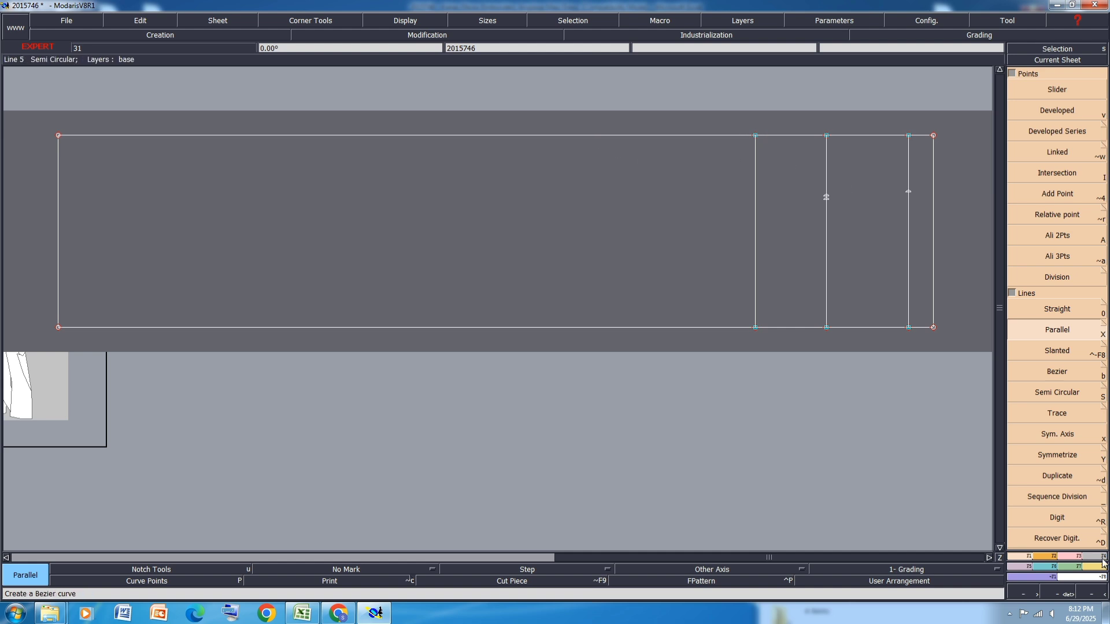
Switch to the Excel size specification and highlight the Neck Measurements heading and the Neck Width - Seam to Seam row in yellow
{"action": "left_click", "coordinate": [302, 613]}
{"action": "scroll", "coordinate": [172, 347], "scroll_direction": "down", "scroll_amount": 3}
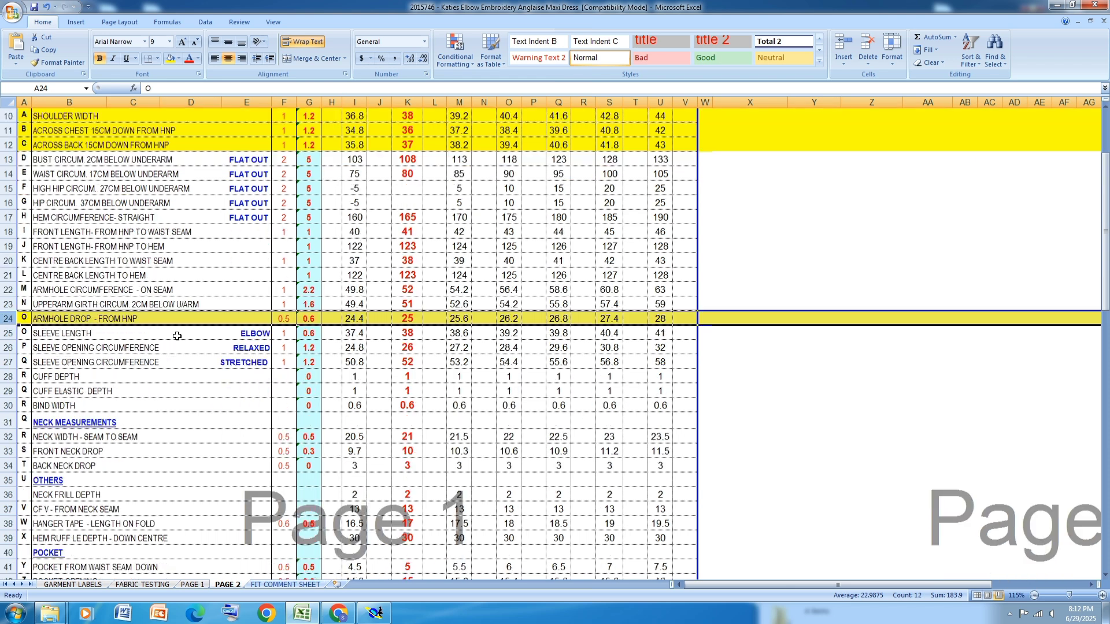
{"action": "left_click", "coordinate": [10, 423]}
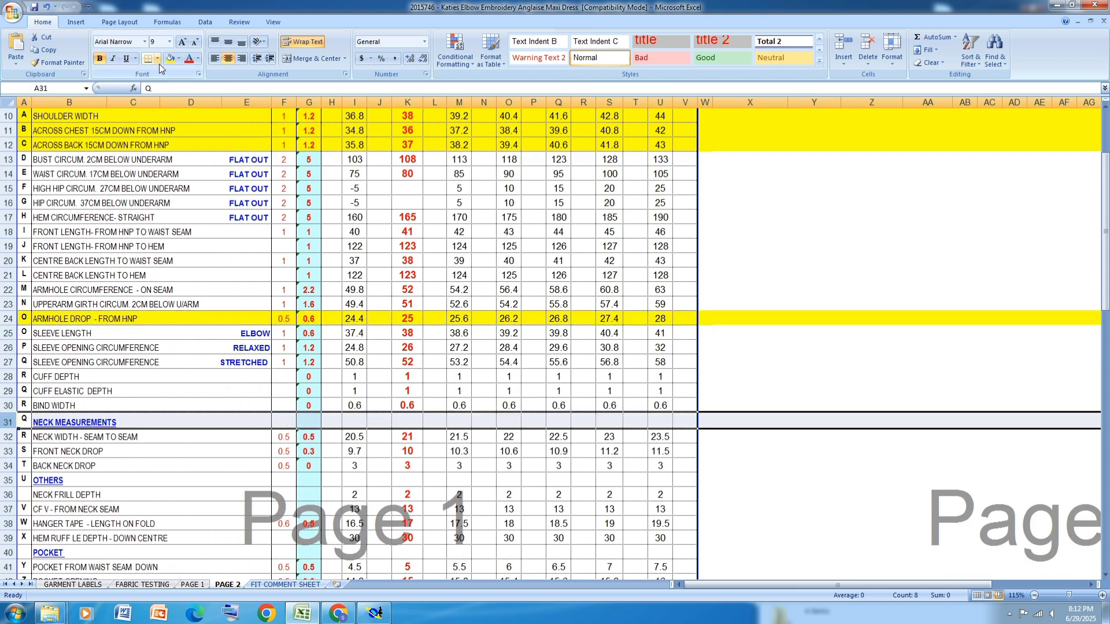
{"action": "left_click", "coordinate": [170, 57]}
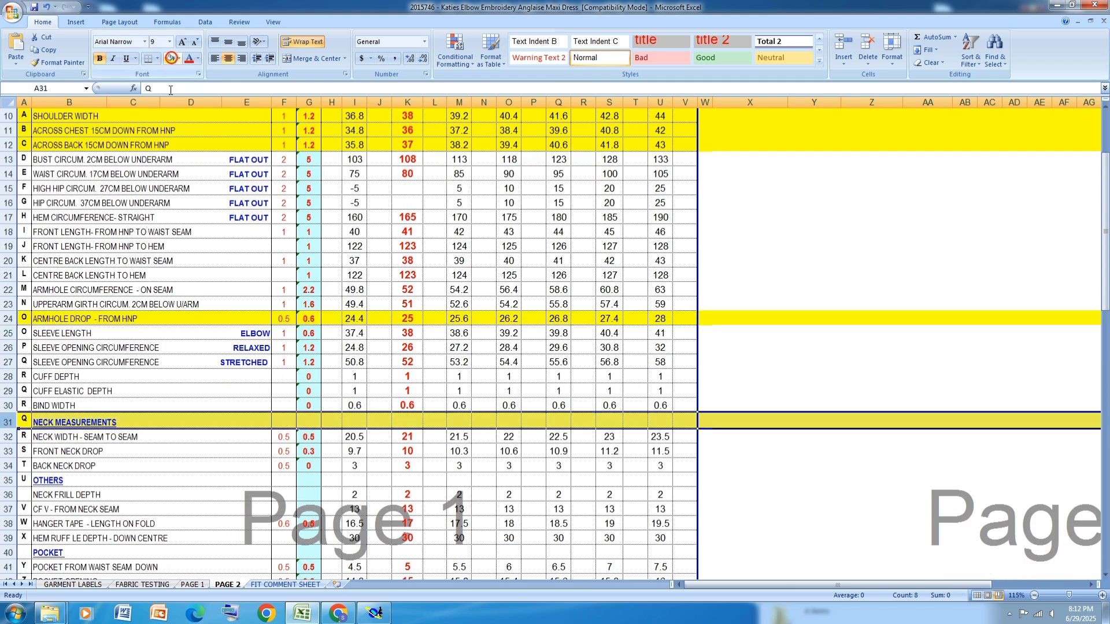
{"action": "left_click", "coordinate": [8, 437]}
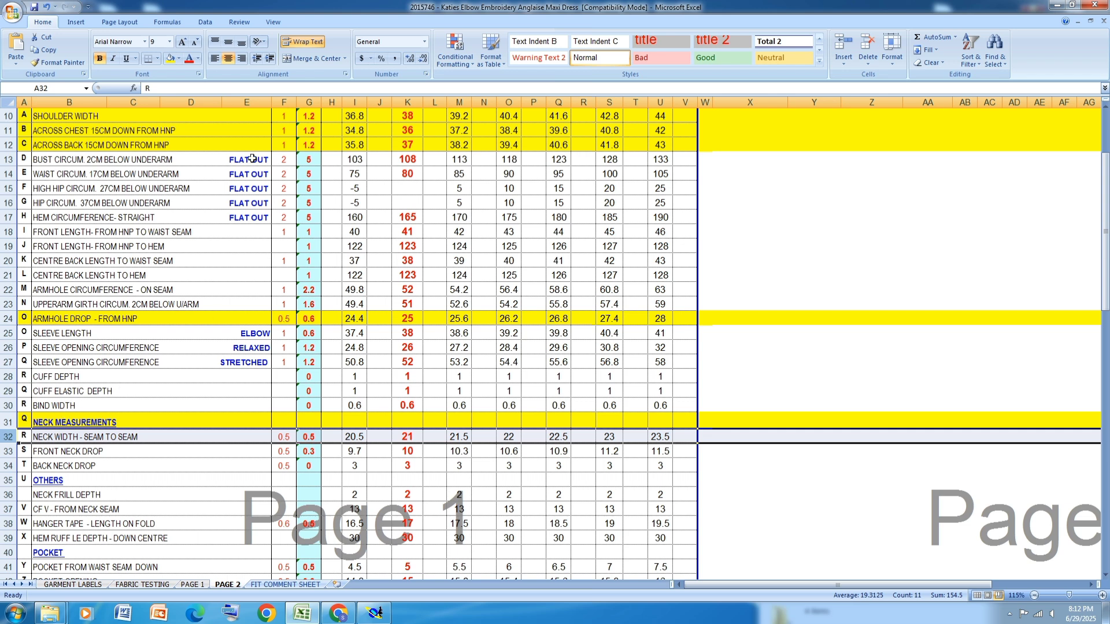
{"action": "left_click", "coordinate": [171, 58]}
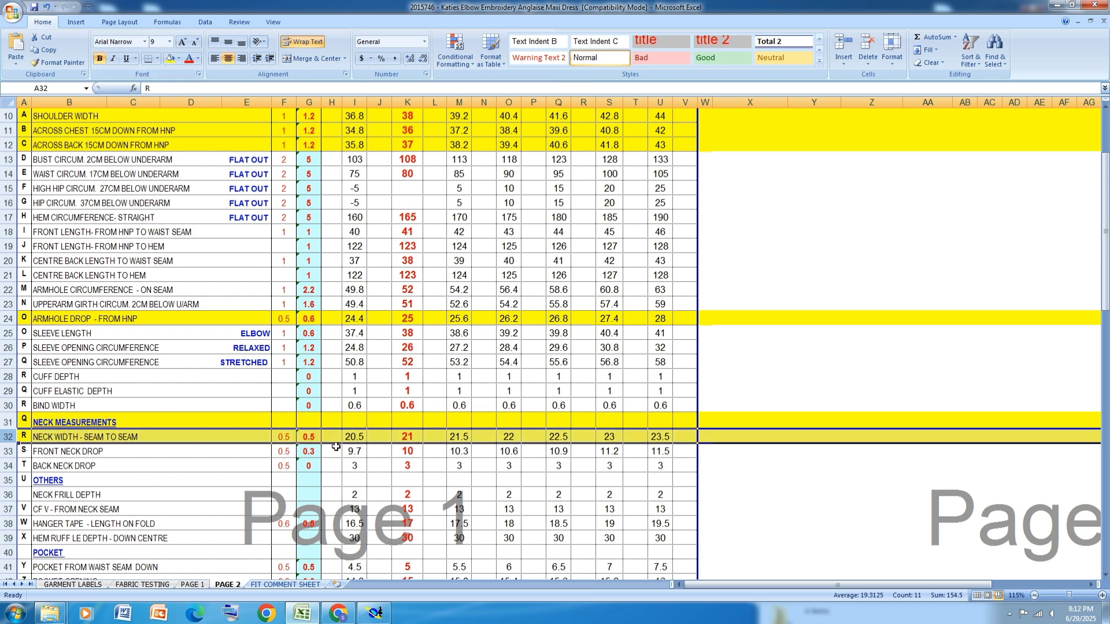
Switch back to Modaris and add a developed point for the neck width on the rectangle's right edge, measured from its lower corner
{"action": "left_click", "coordinate": [384, 615]}
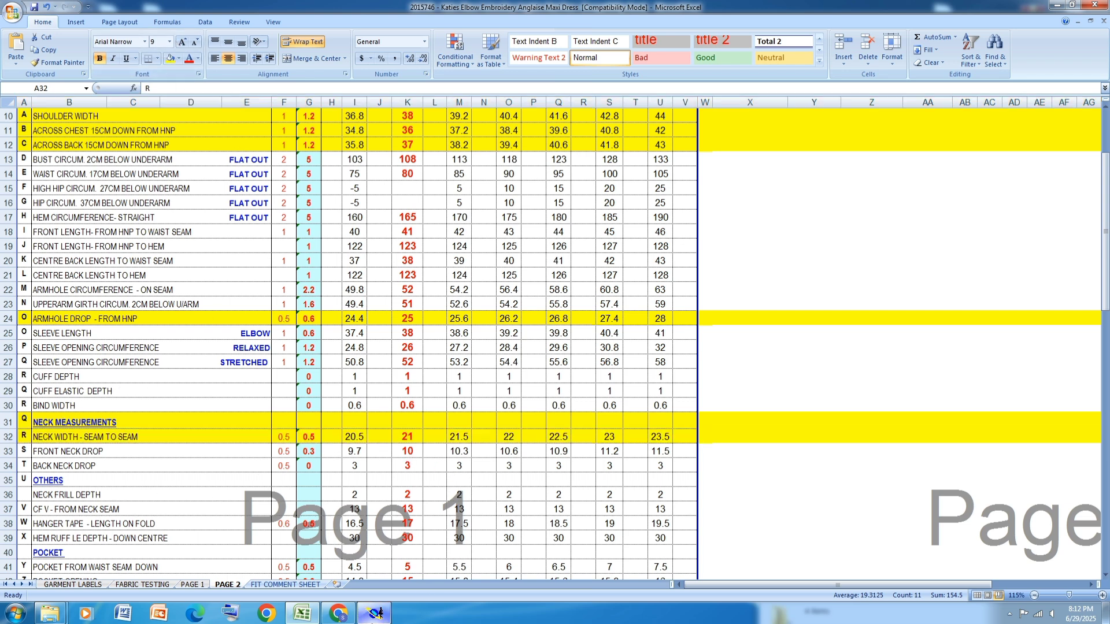
{"action": "left_click", "coordinate": [1057, 110]}
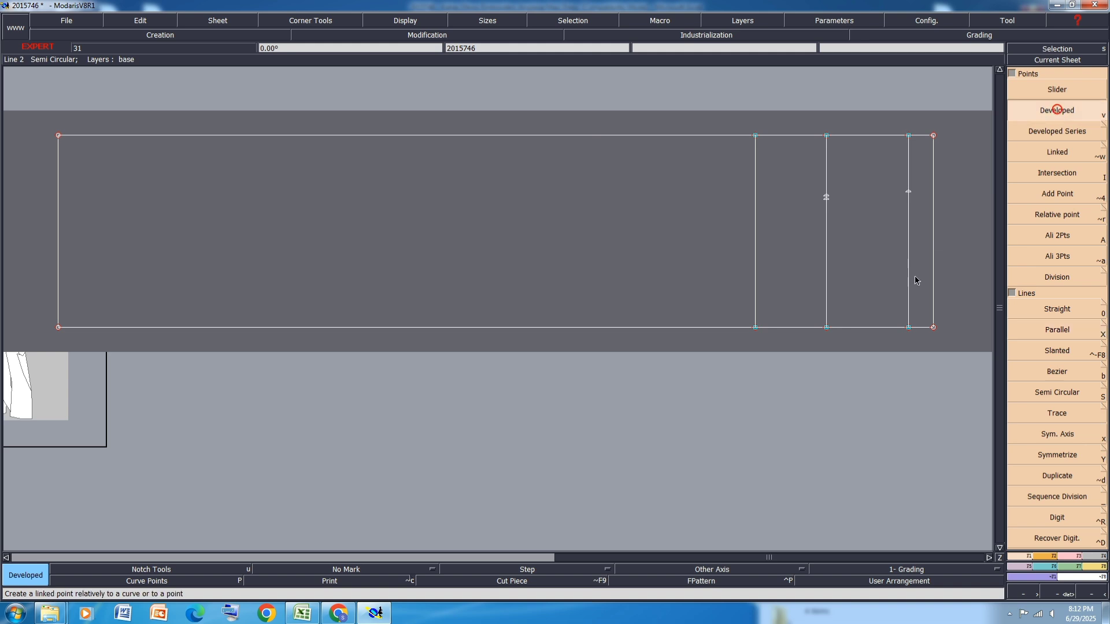
{"action": "left_click", "coordinate": [934, 327]}
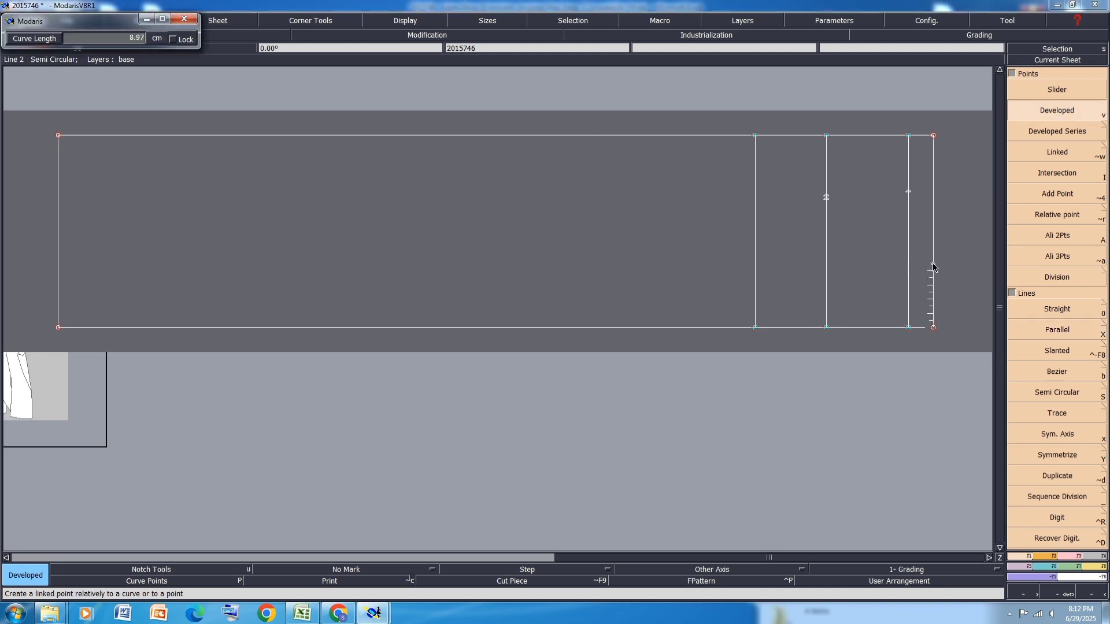
{"action": "type", "text": "18.501"}
{"action": "key", "text": "Return"}
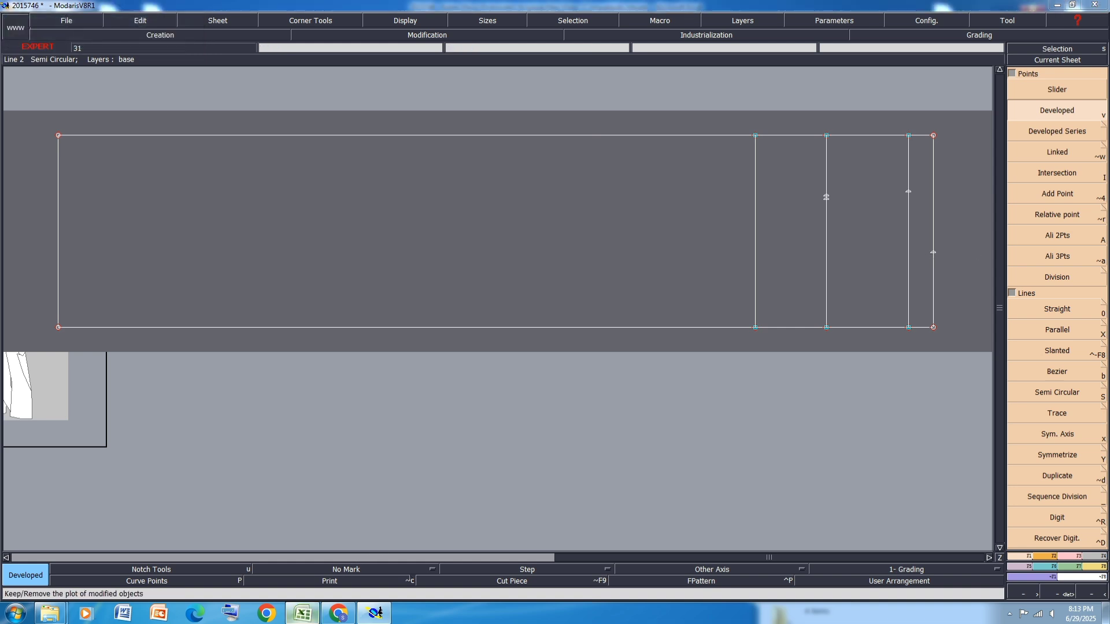
Switch to the Excel size specification and highlight the Front Neck Drop row in yellow
{"action": "left_click", "coordinate": [302, 612]}
{"action": "left_click", "coordinate": [8, 451]}
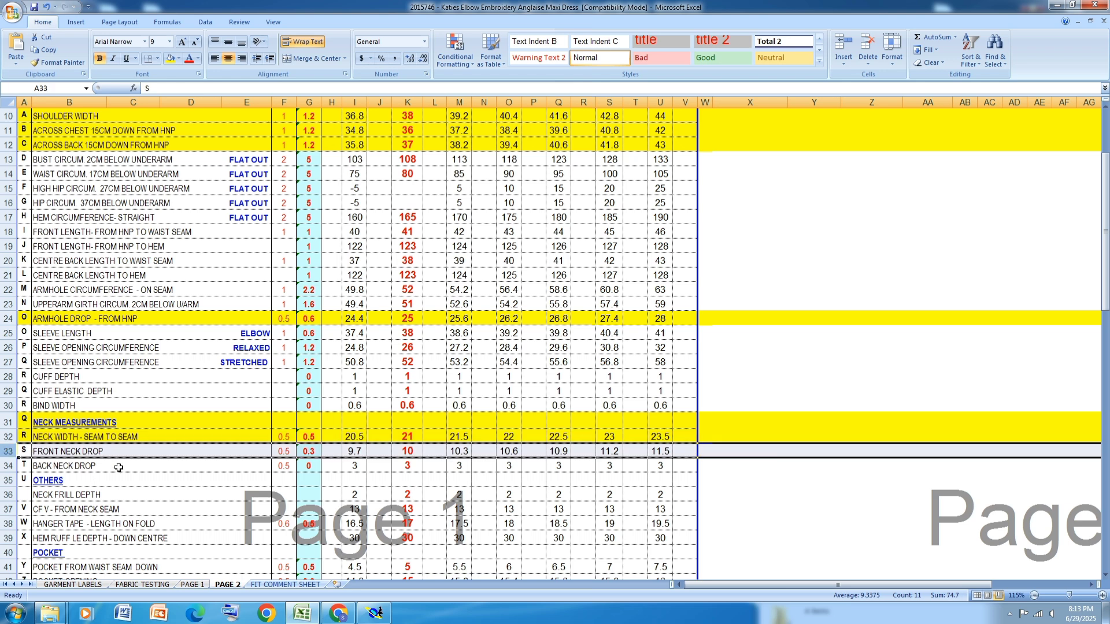
{"action": "left_click", "coordinate": [170, 59]}
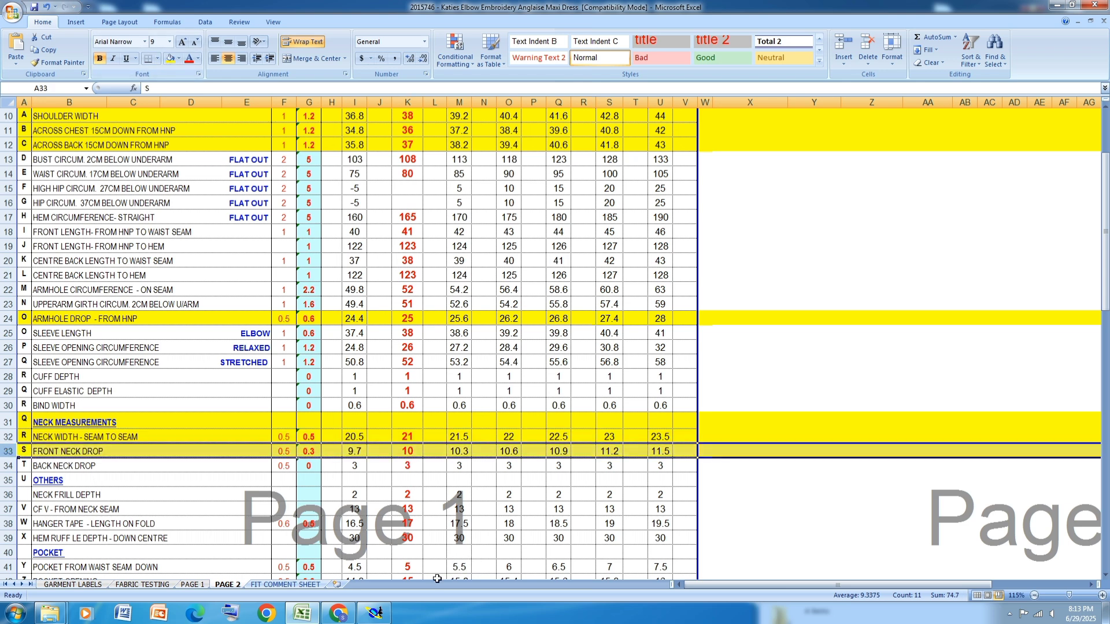
Switch back to Modaris and add a developed point for the front neck drop on the rectangle's lower edge, -10 cm from its lower right corner
{"action": "left_click", "coordinate": [374, 613]}
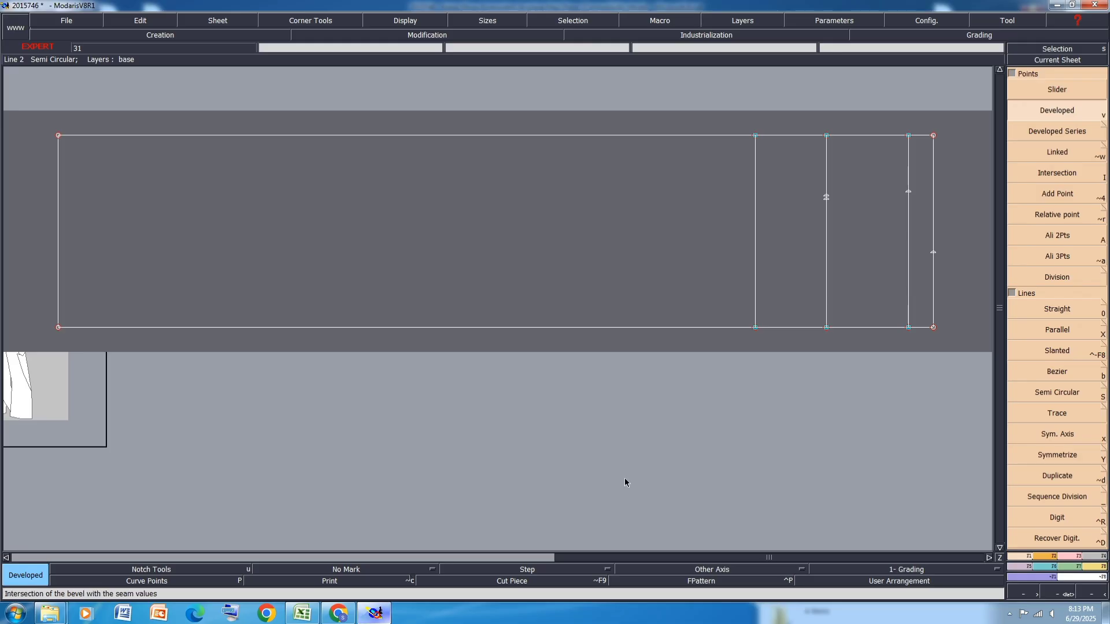
{"action": "left_click", "coordinate": [934, 328]}
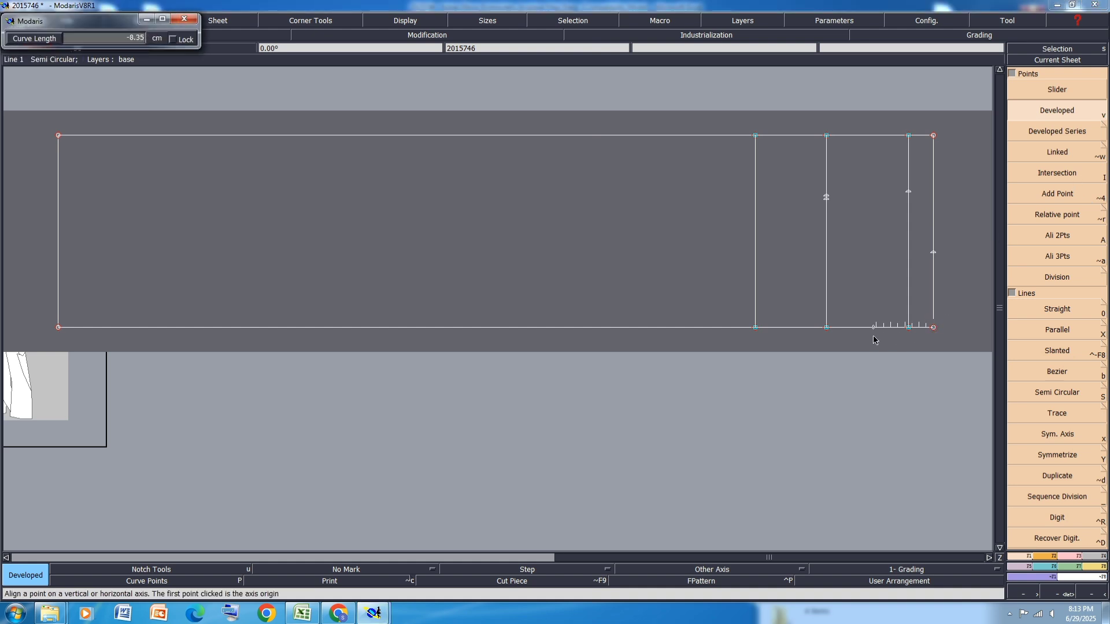
{"action": "type", "text": "-10.00"}
{"action": "key", "text": "Return"}
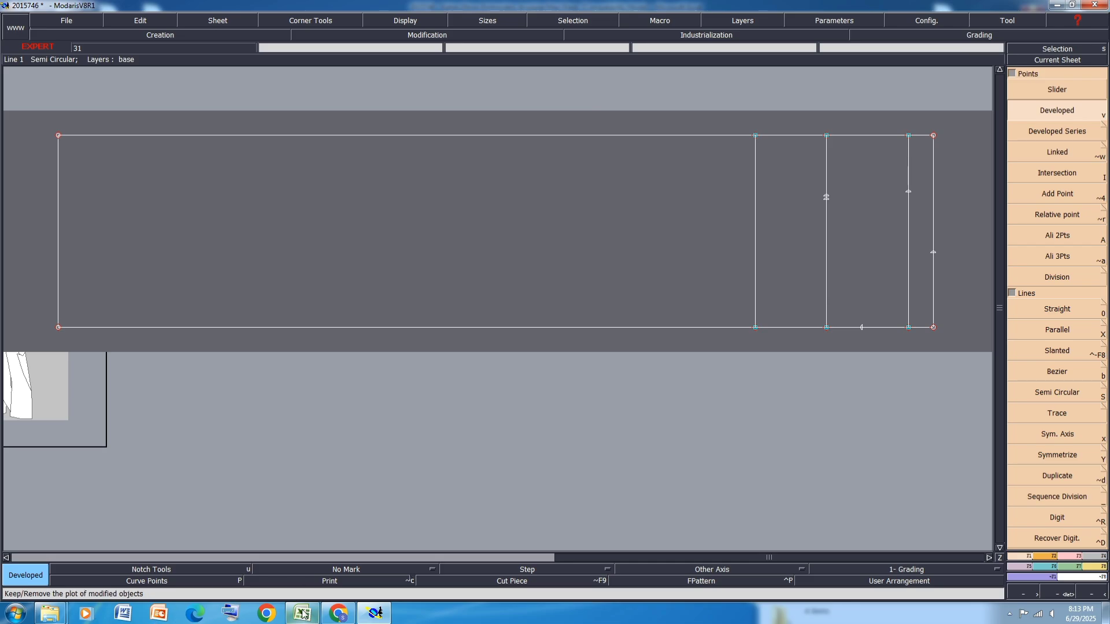
Switch to the Excel size specification and highlight the Back Neck Drop row in yellow
{"action": "left_click", "coordinate": [301, 614]}
{"action": "left_click", "coordinate": [8, 466]}
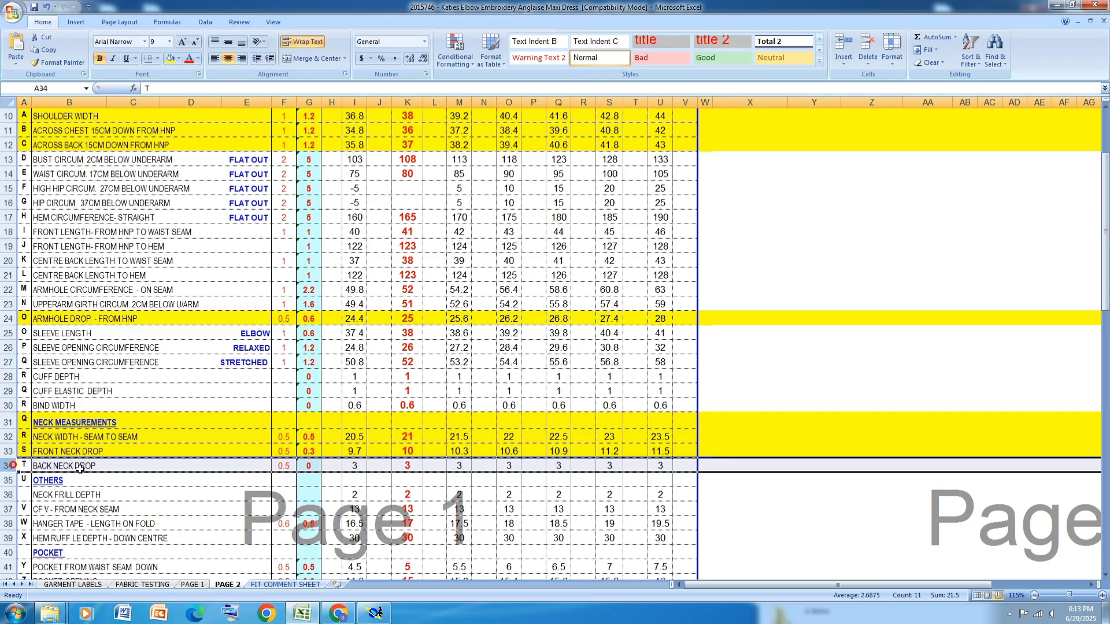
{"action": "left_click", "coordinate": [171, 58]}
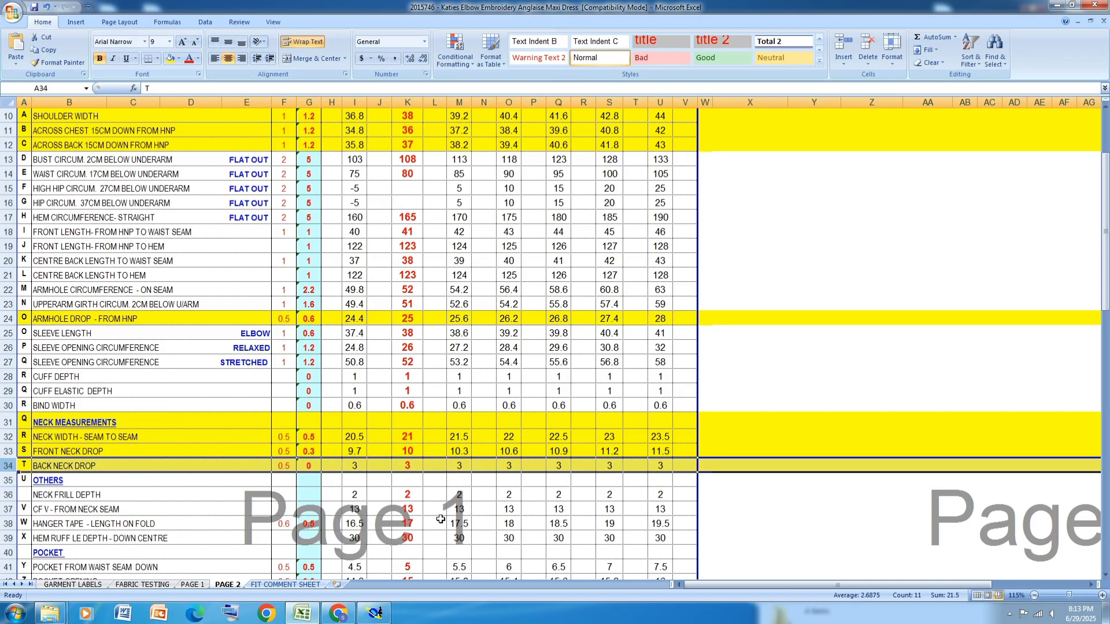
Switch back to Modaris and add a developed point for the 3 cm back neck drop on the lower edge, measured from the lower right corner
{"action": "left_click", "coordinate": [375, 614]}
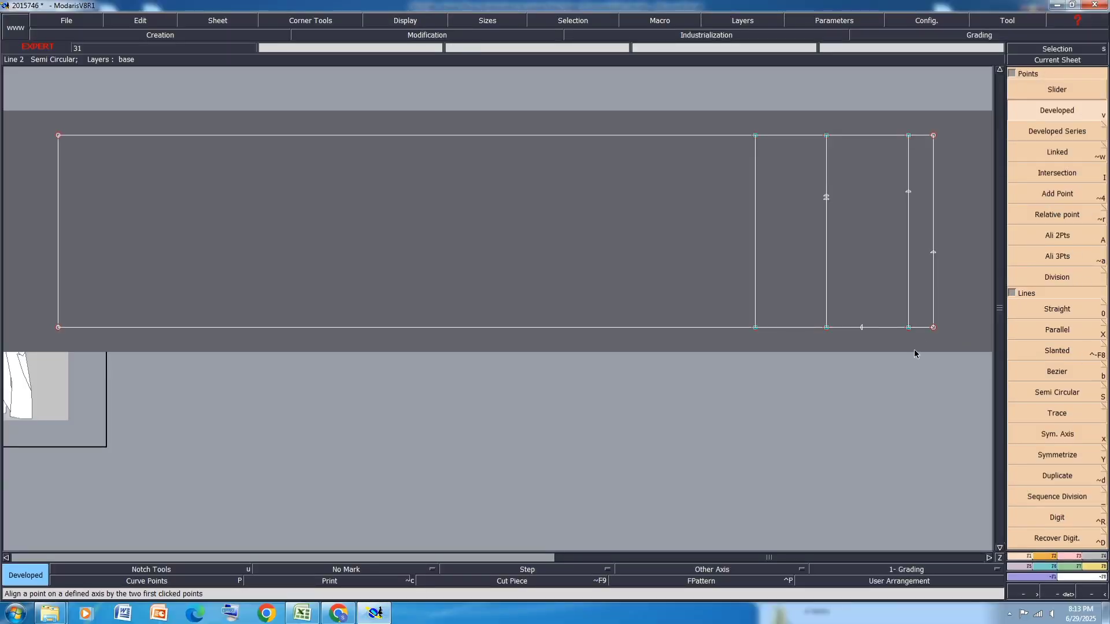
{"action": "left_click", "coordinate": [933, 327]}
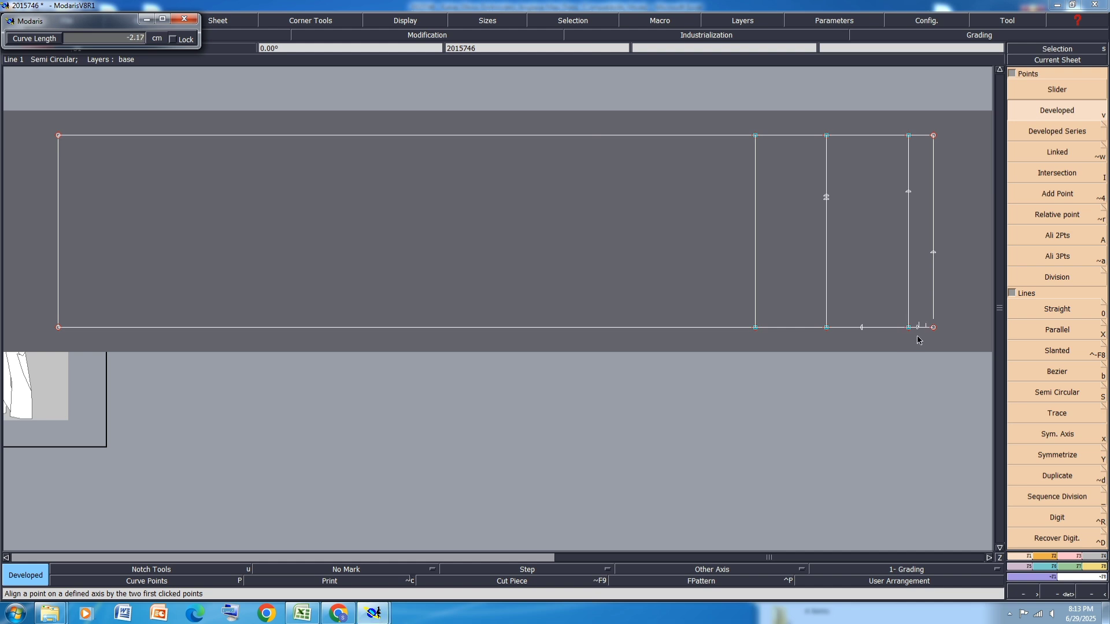
{"action": "key", "text": "Down"}
{"action": "type", "text": "-"}
{"action": "key", "text": "Return"}
{"action": "scroll", "coordinate": [948, 308], "scroll_direction": "up", "scroll_amount": 2}
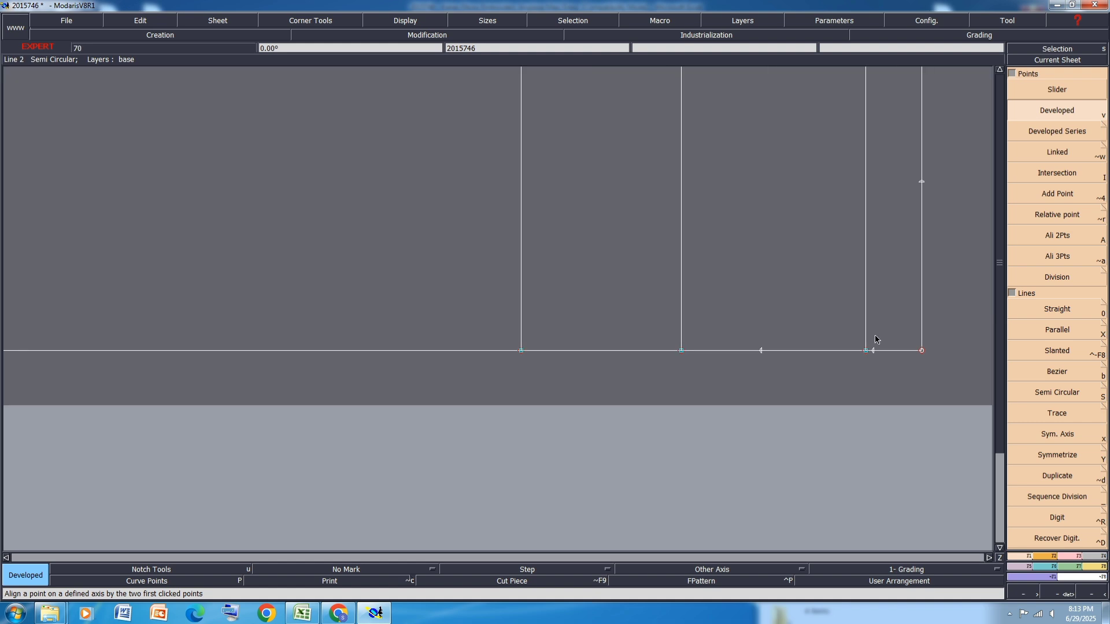
{"action": "scroll", "coordinate": [876, 339], "scroll_direction": "down", "scroll_amount": 2}
{"action": "scroll", "coordinate": [905, 303], "scroll_direction": "down", "scroll_amount": 2}
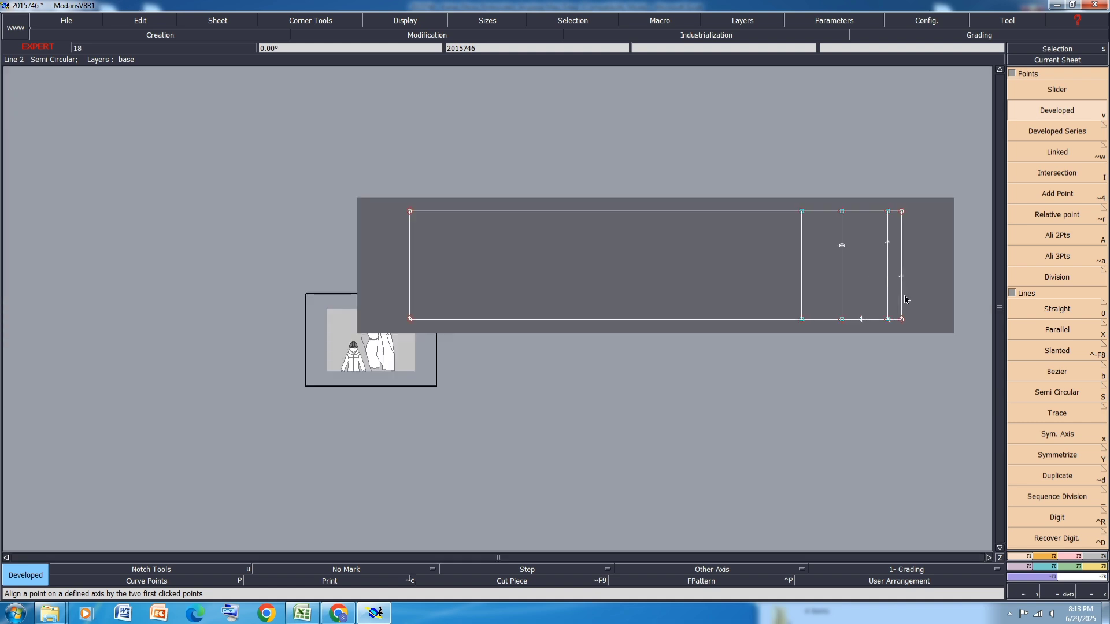
Save the model, continuing past the anomaly warning
{"action": "key", "text": "ctrl+s"}
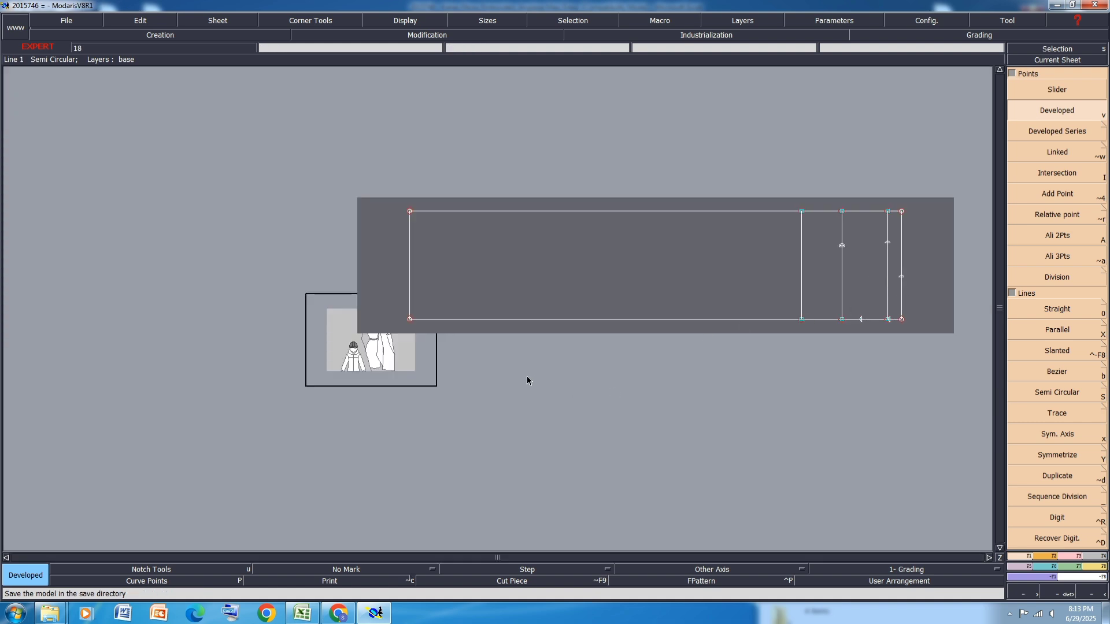
{"action": "left_click", "coordinate": [76, 22]}
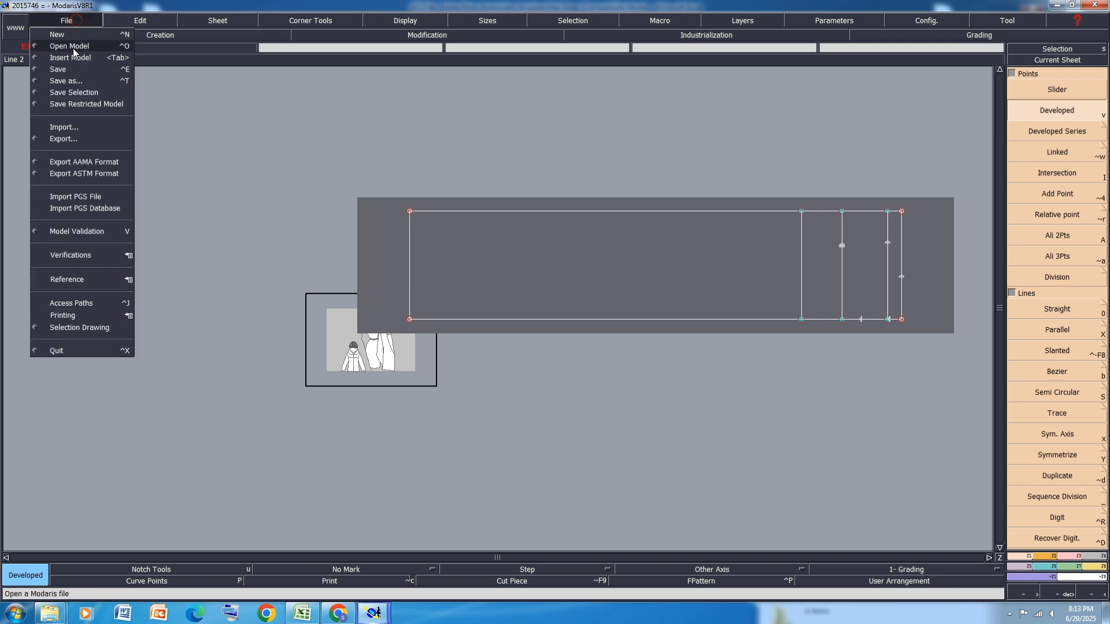
{"action": "left_click", "coordinate": [57, 69]}
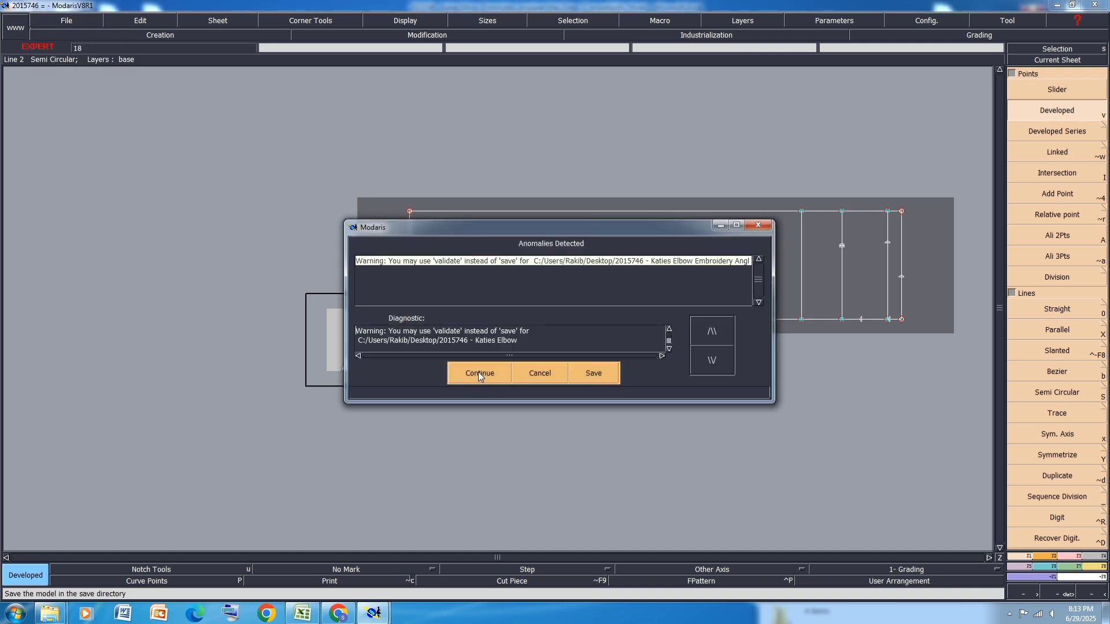
{"action": "left_click", "coordinate": [478, 373]}
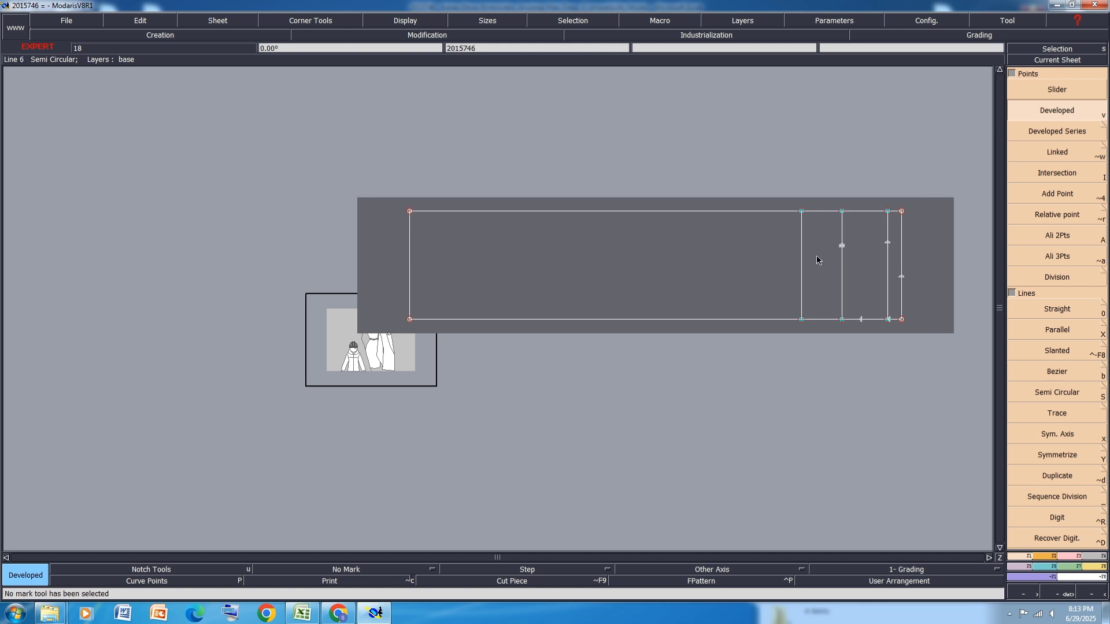
Switch to the Excel size specification and highlight the Bust Circum. 2cm Below Underarm row in yellow
{"action": "left_click", "coordinate": [317, 615]}
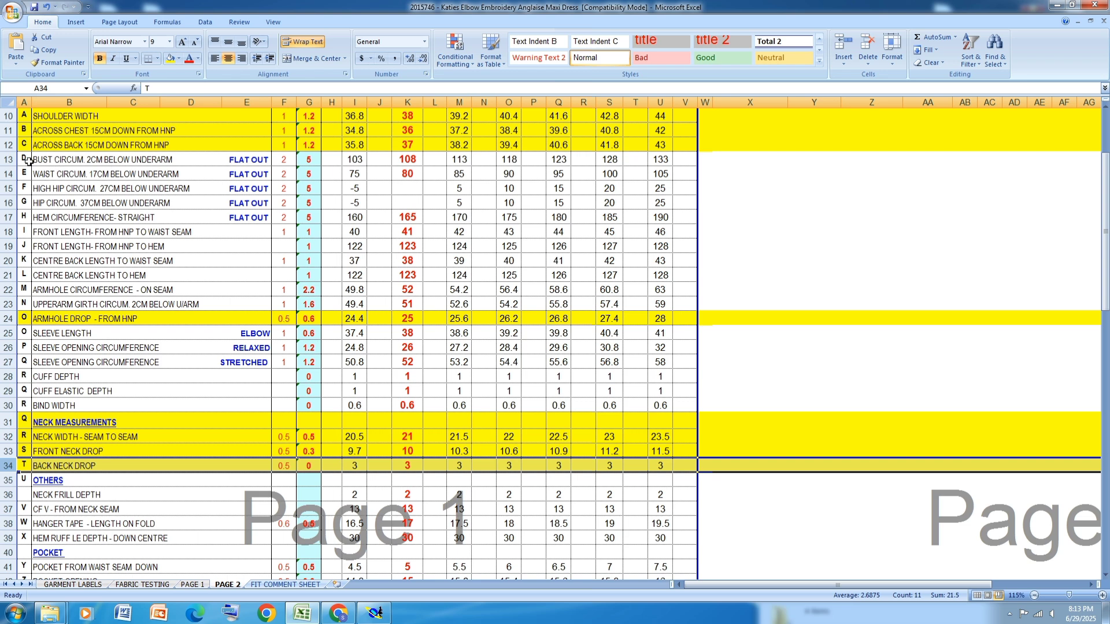
{"action": "left_click", "coordinate": [9, 159]}
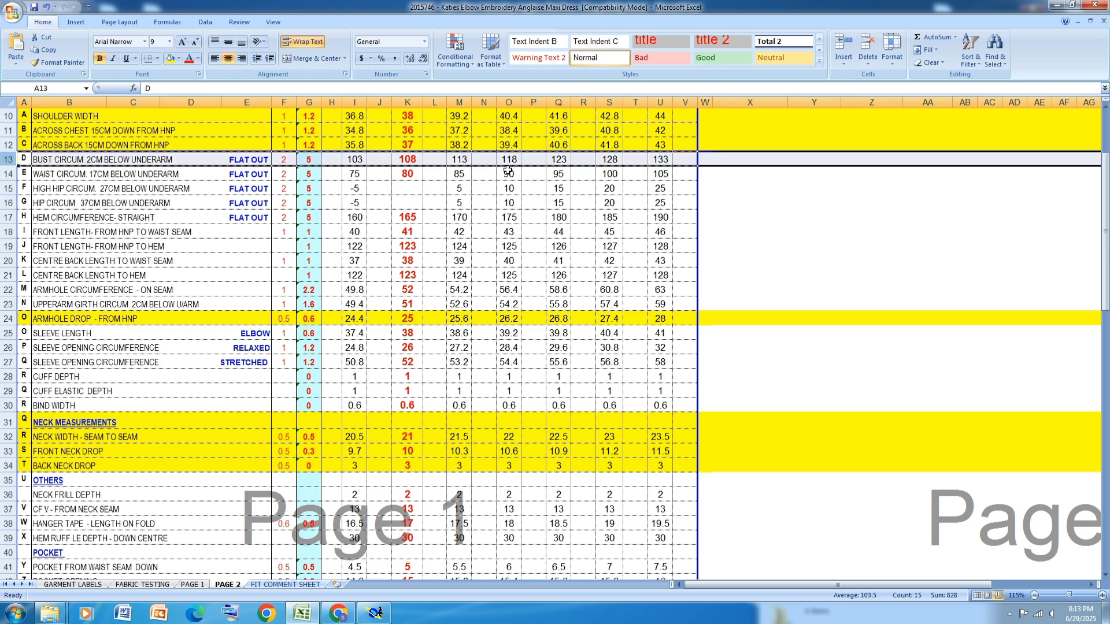
{"action": "left_click", "coordinate": [168, 58]}
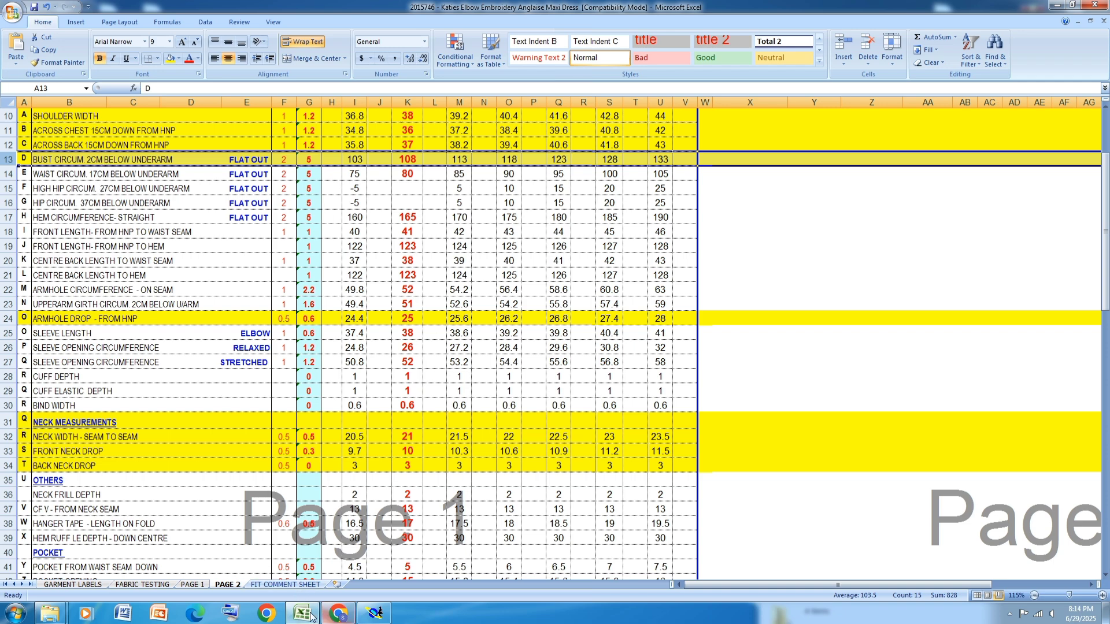
Switch back to Modaris and add a developed point on the rectangle's upper edge, 2 cm beyond the armhole drop line's upper end toward the hem
{"action": "left_click", "coordinate": [373, 614]}
{"action": "left_click", "coordinate": [370, 618]}
{"action": "left_click", "coordinate": [369, 617]}
{"action": "scroll", "coordinate": [895, 217], "scroll_direction": "up", "scroll_amount": 2}
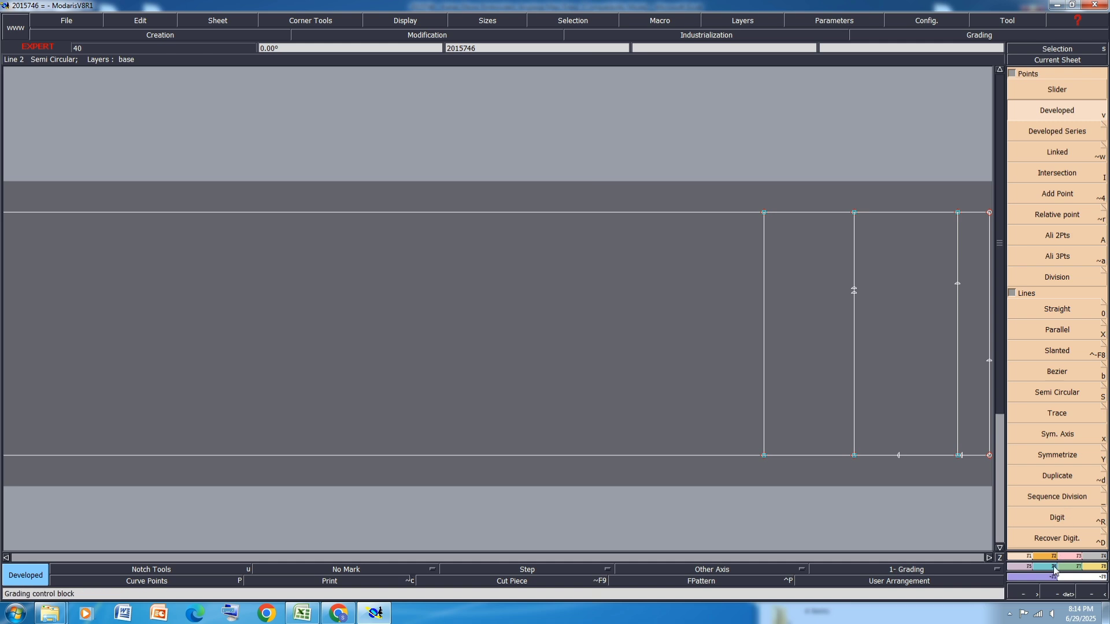
{"action": "left_click", "coordinate": [764, 213]}
{"action": "type", "text": "2"}
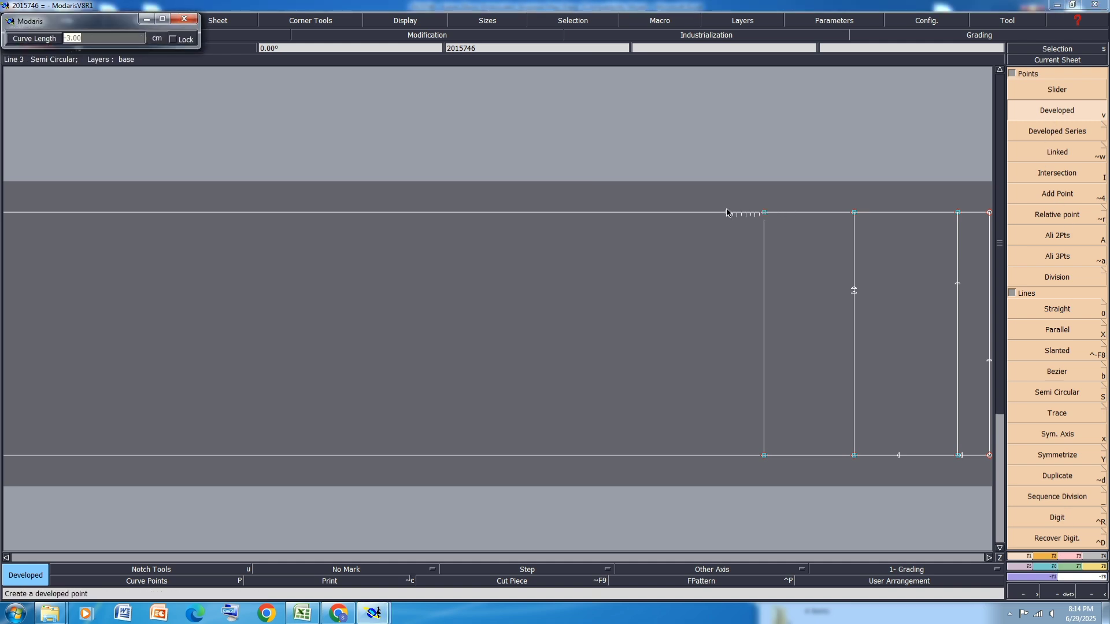
{"action": "left_click", "coordinate": [823, 175]}
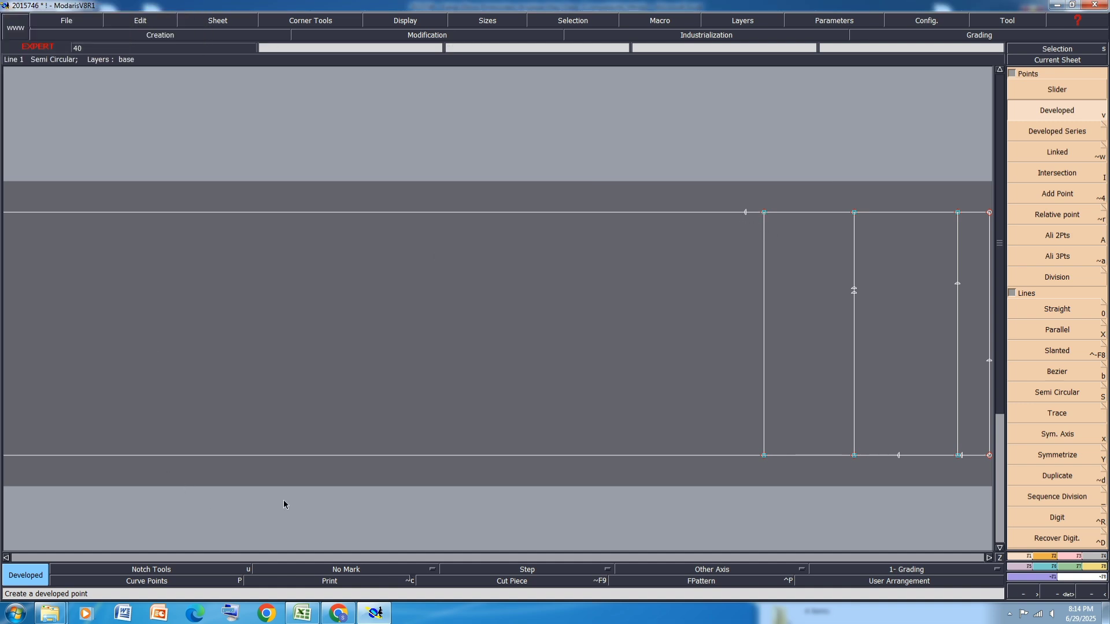
Switch to the Excel size specification and highlight the Waist Circum. 17cm Below Underarm row in yellow
{"action": "left_click", "coordinate": [303, 614]}
{"action": "left_click", "coordinate": [8, 175]}
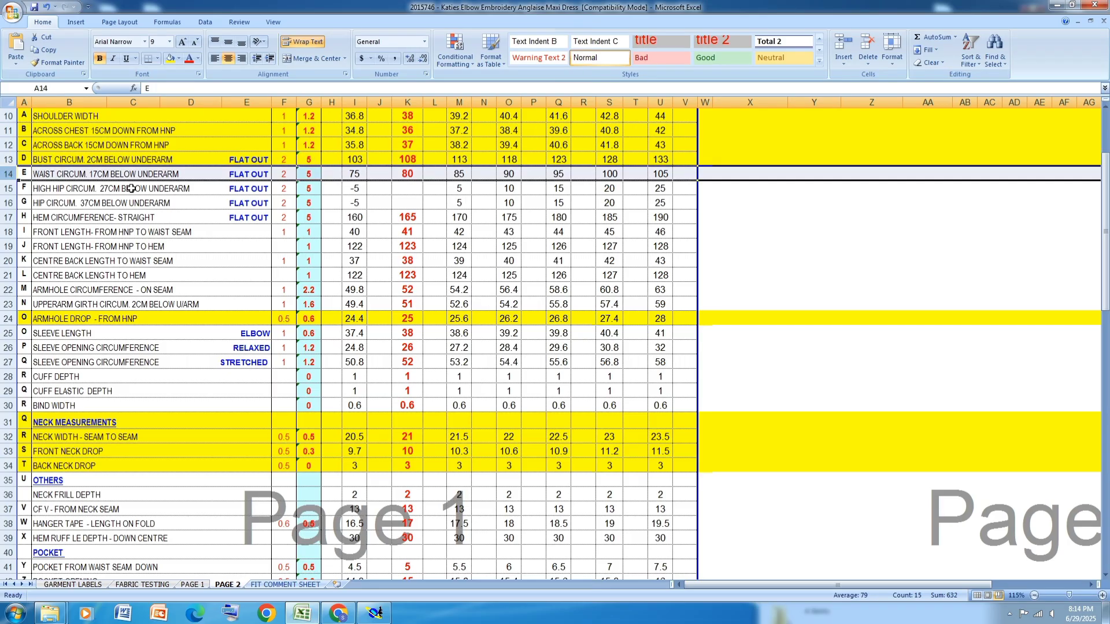
{"action": "left_click", "coordinate": [170, 59]}
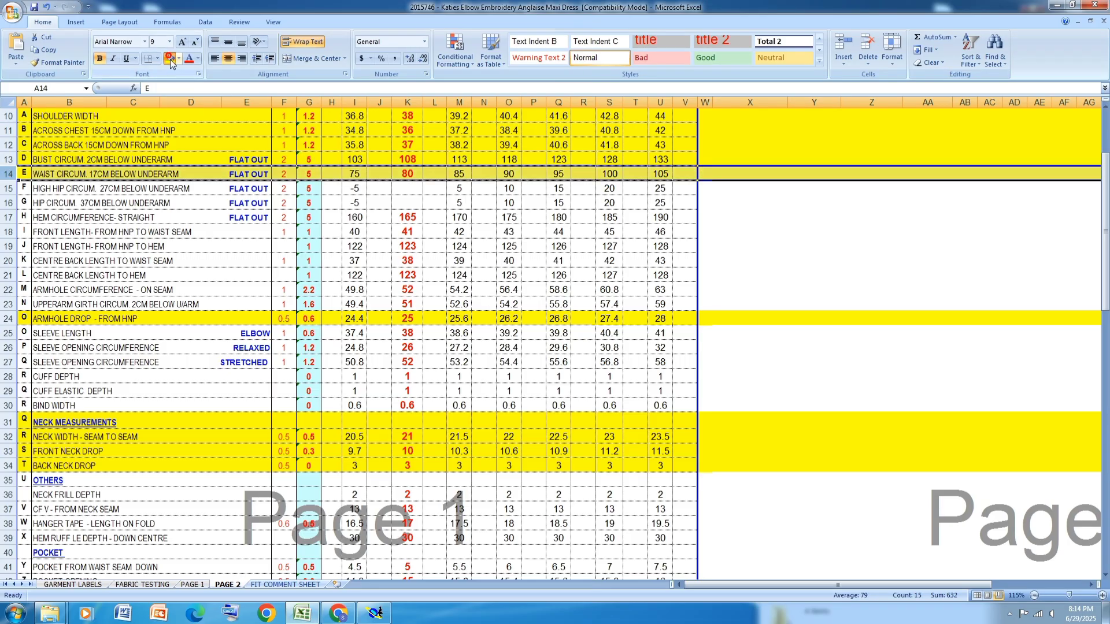
Switch back to Modaris and add a developed waist point on the upper edge, 17 cm from the armhole drop line's upper end toward the hem
{"action": "left_click", "coordinate": [374, 614]}
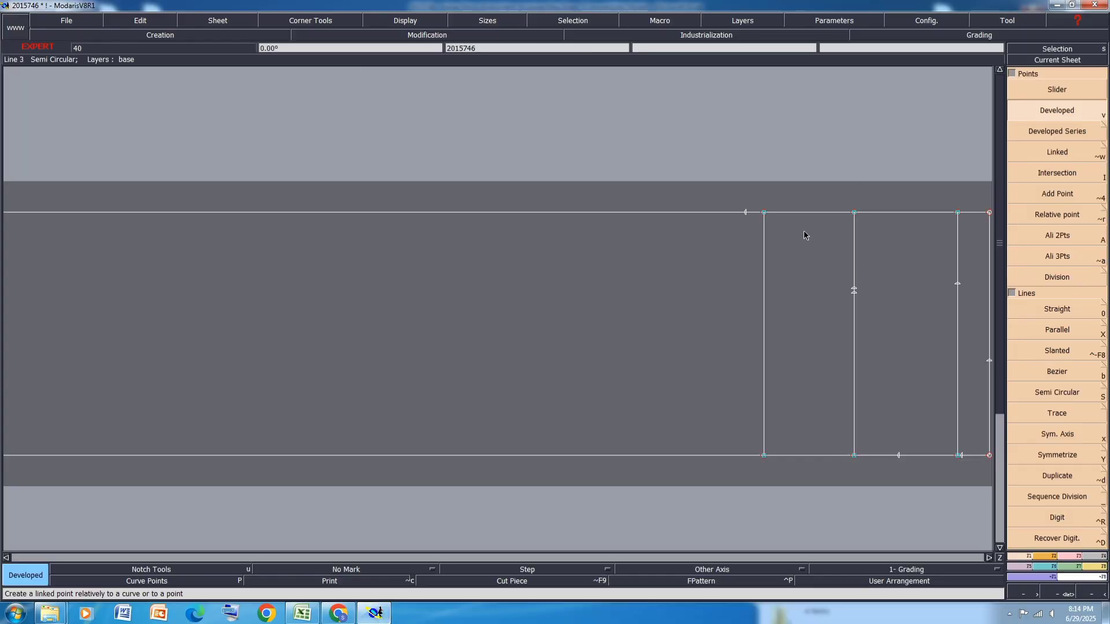
{"action": "left_click", "coordinate": [763, 214]}
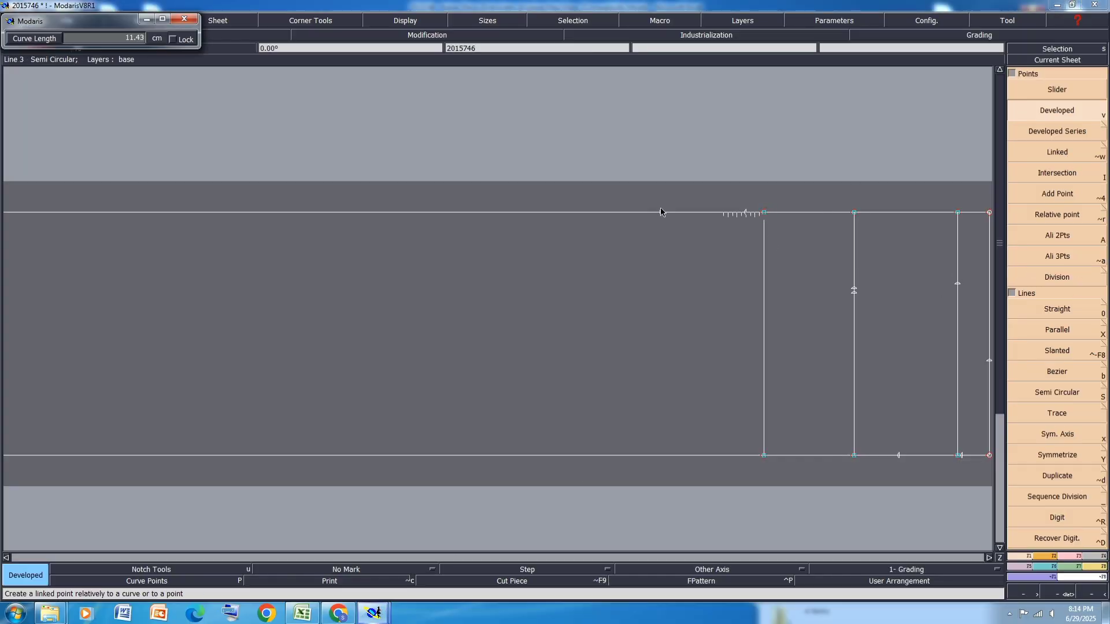
{"action": "type", "text": "17"}
{"action": "key", "text": "Return"}
{"action": "left_click", "coordinate": [367, 318]}
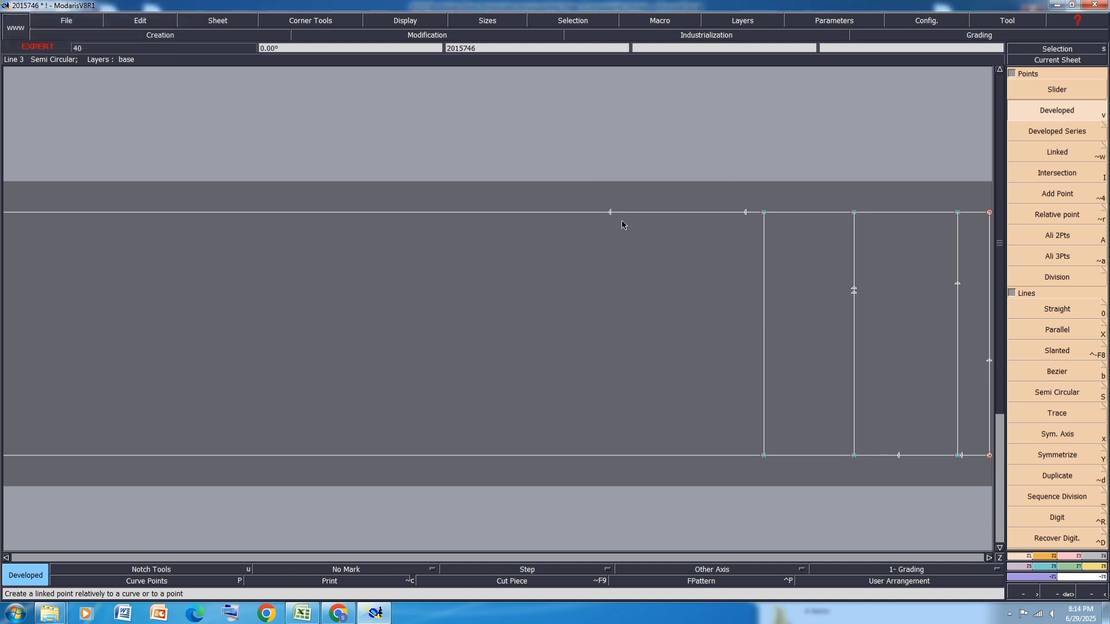
Switch to the Excel size specification and highlight the High Hip Circum., Hip Circum. and Hem Circumference - Straight rows in yellow
{"action": "left_click", "coordinate": [291, 615]}
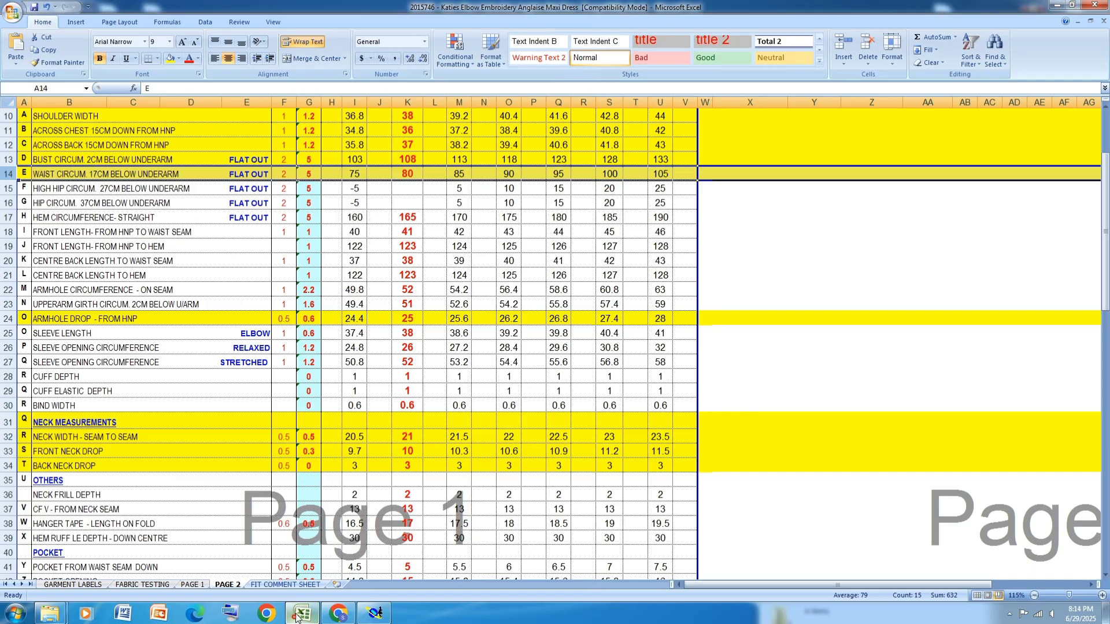
{"action": "left_click", "coordinate": [9, 188]}
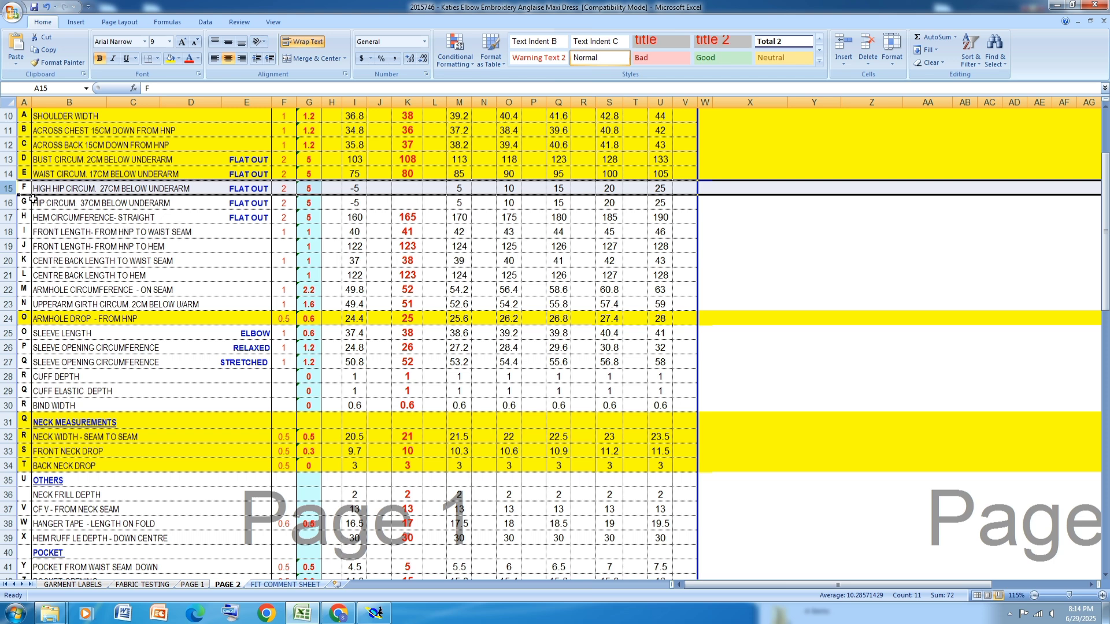
{"action": "left_click_drag", "start_coordinate": [7, 187], "coordinate": [7, 202]}
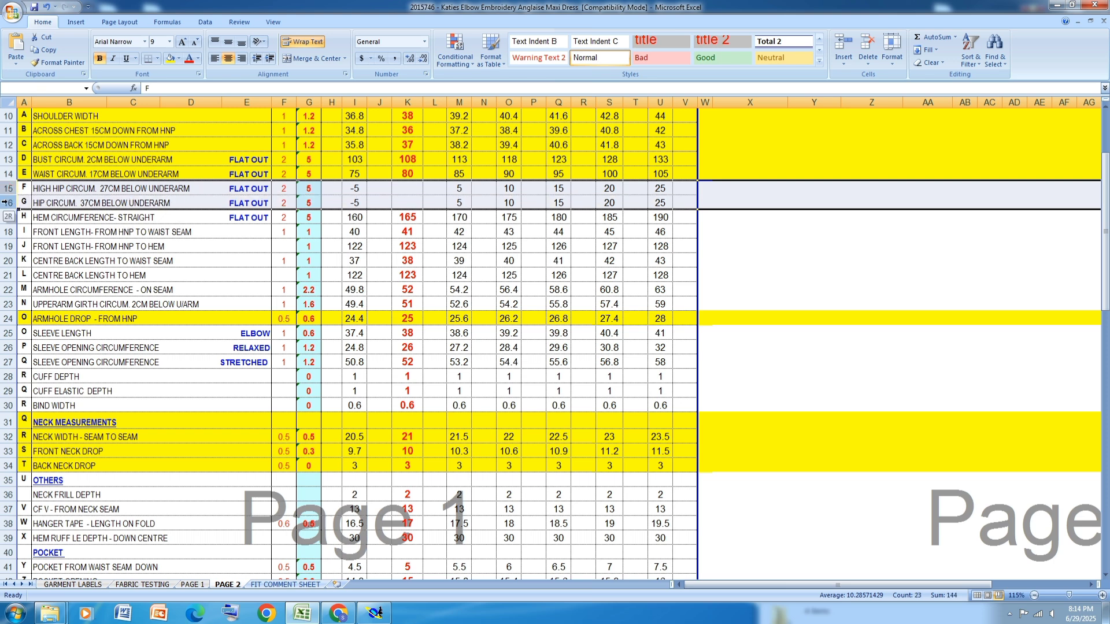
{"action": "left_click", "coordinate": [169, 59]}
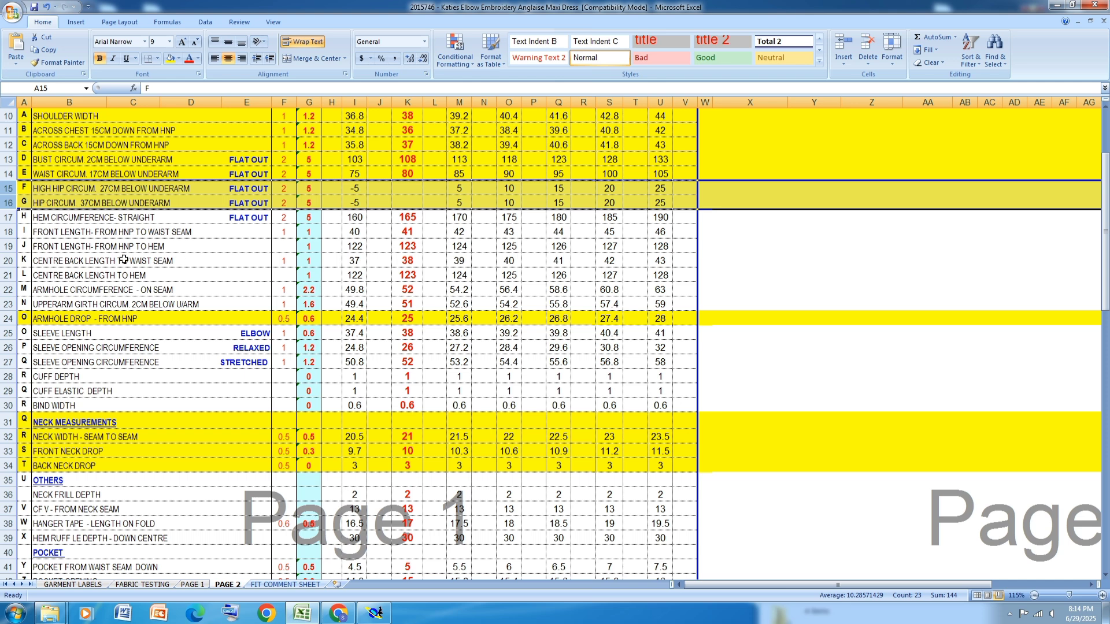
{"action": "left_click", "coordinate": [8, 217]}
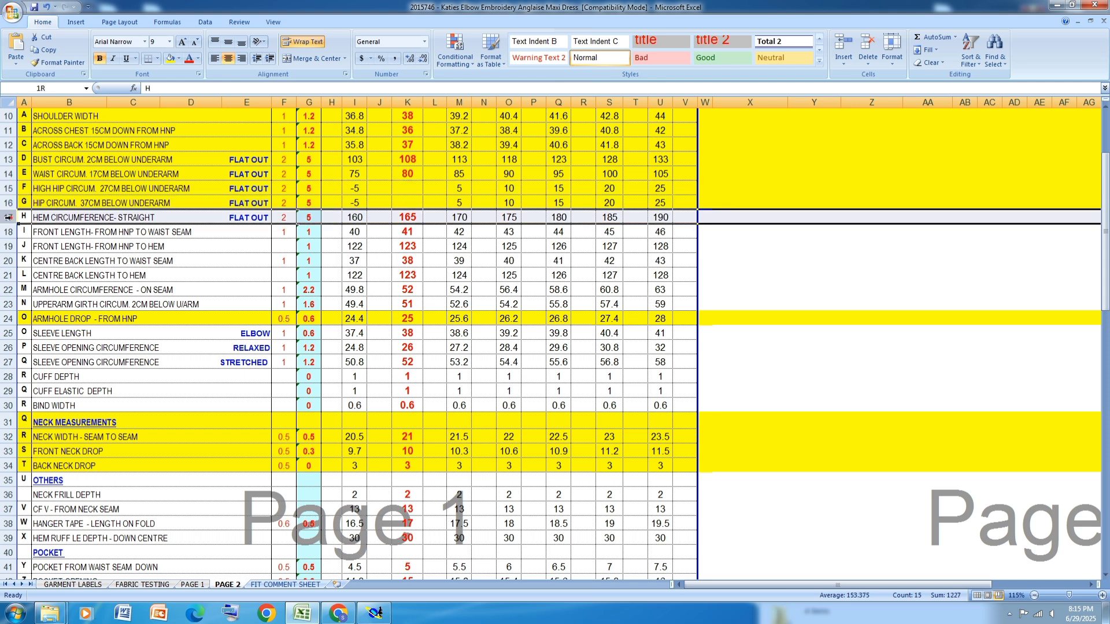
{"action": "left_click", "coordinate": [169, 60]}
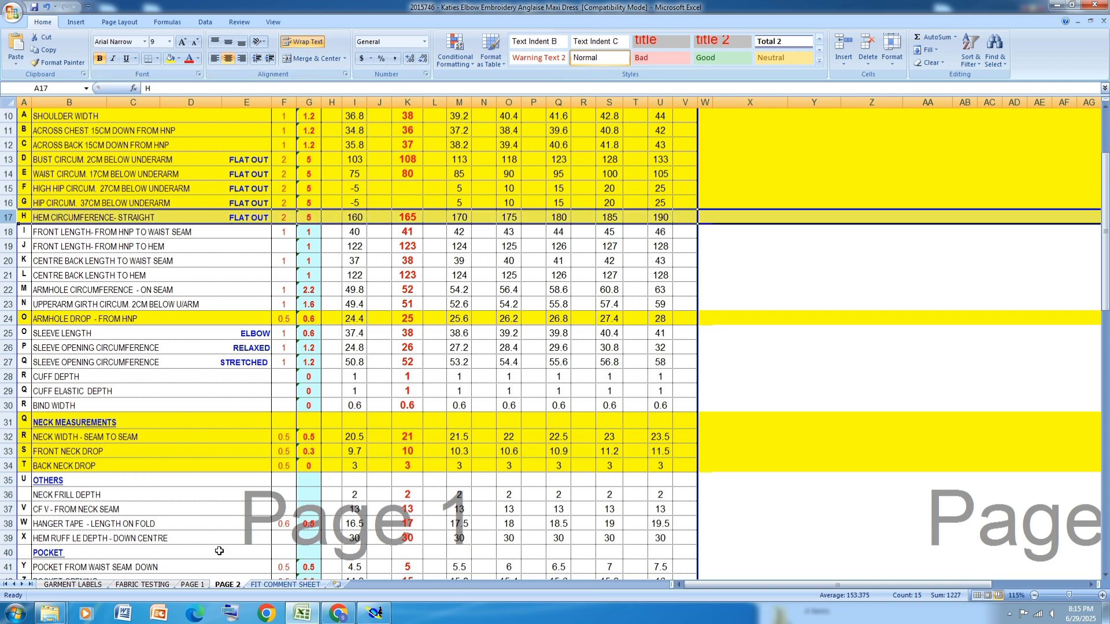
Examine the front and back dress sketches at the end of the specification and return to the measurement rows
{"action": "scroll", "coordinate": [220, 550], "scroll_direction": "down", "scroll_amount": 16}
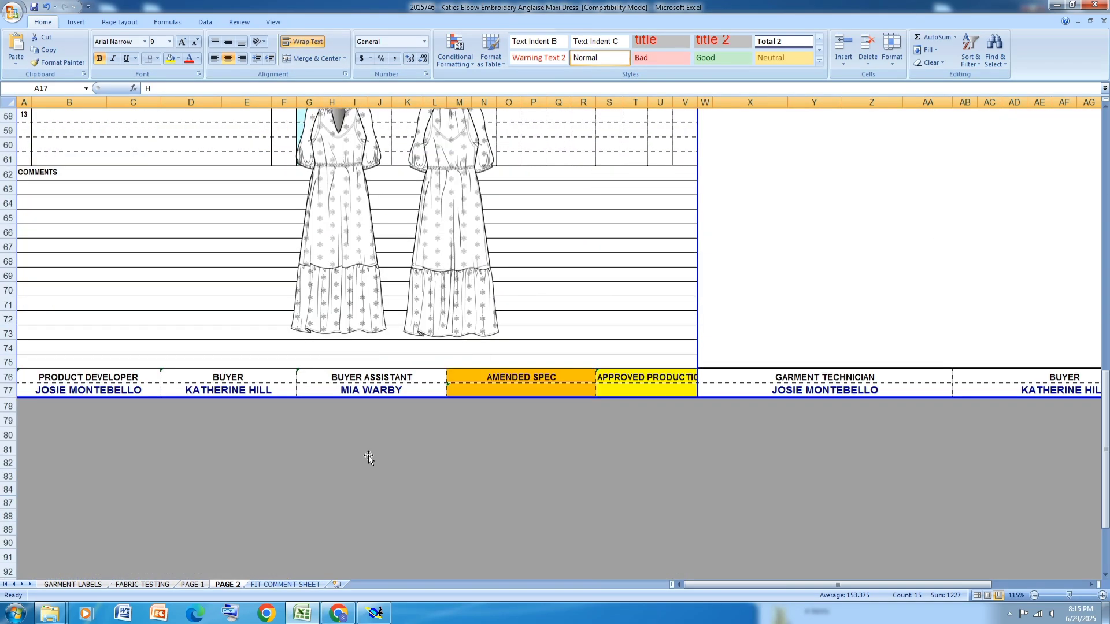
{"action": "scroll", "coordinate": [369, 456], "scroll_direction": "up", "scroll_amount": 1}
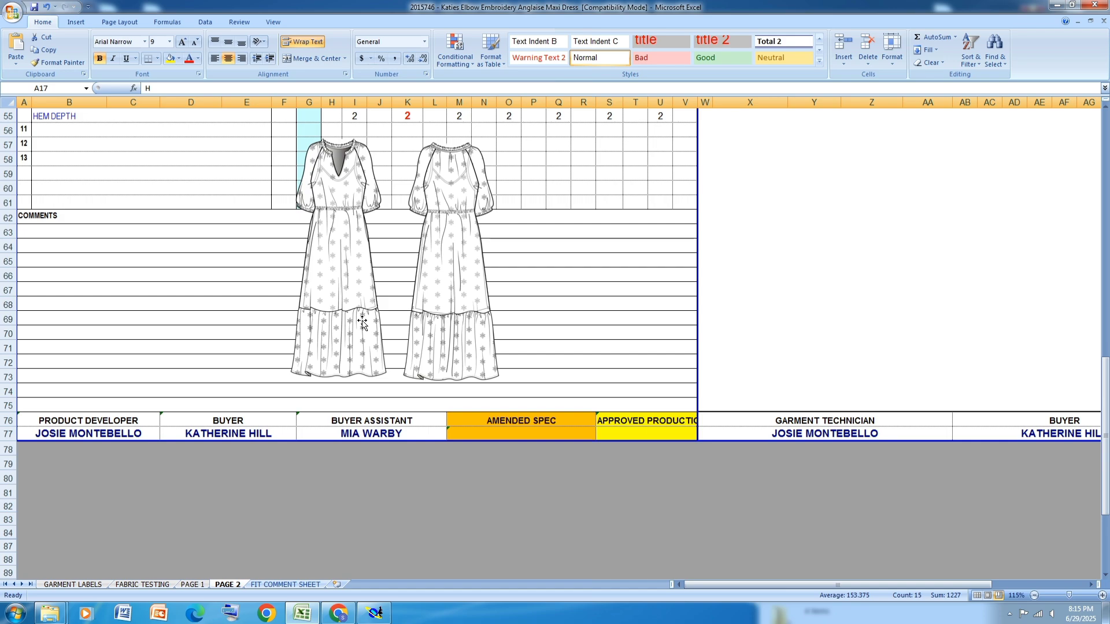
{"action": "scroll", "coordinate": [438, 430], "scroll_direction": "up", "scroll_amount": 13}
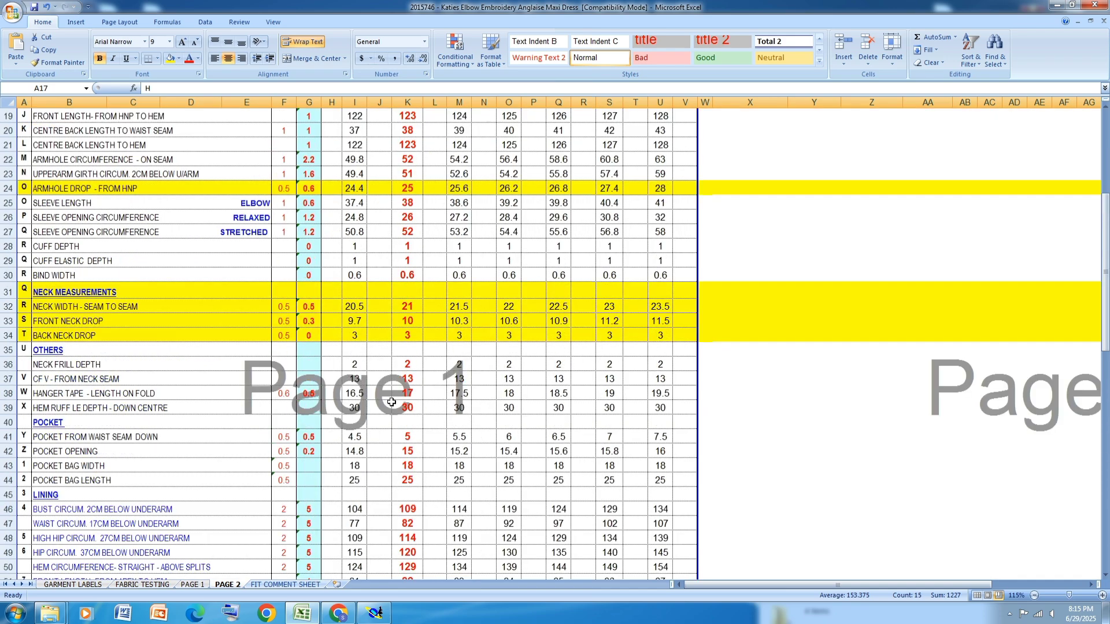
Highlight the Front Length - From HNP to Hem row of the size specification in yellow
{"action": "scroll", "coordinate": [392, 402], "scroll_direction": "up", "scroll_amount": 3}
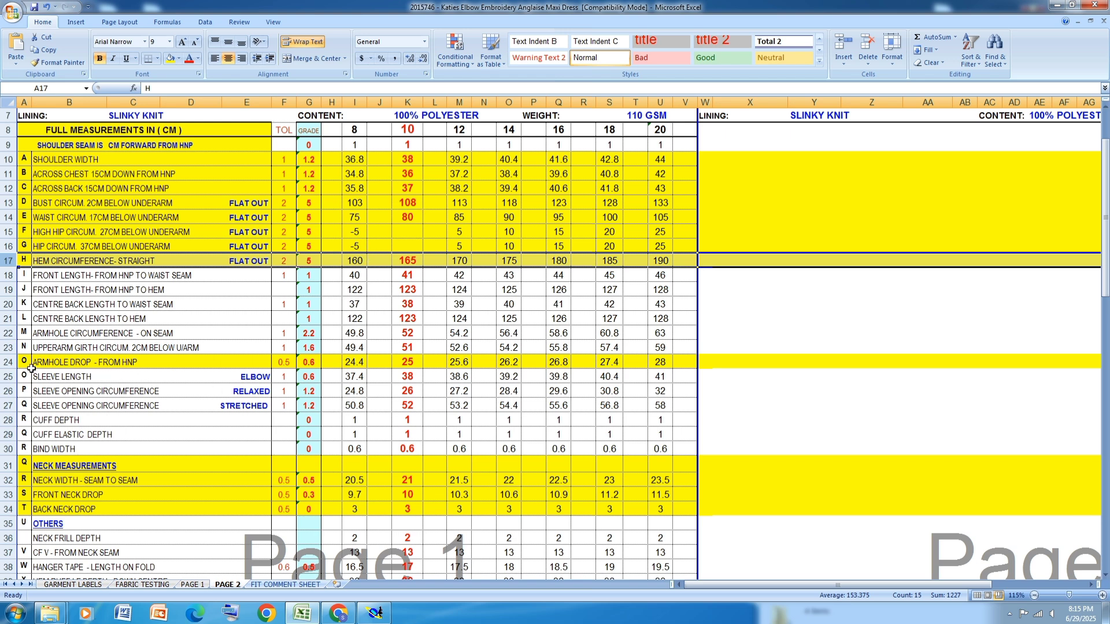
{"action": "left_click", "coordinate": [8, 276]}
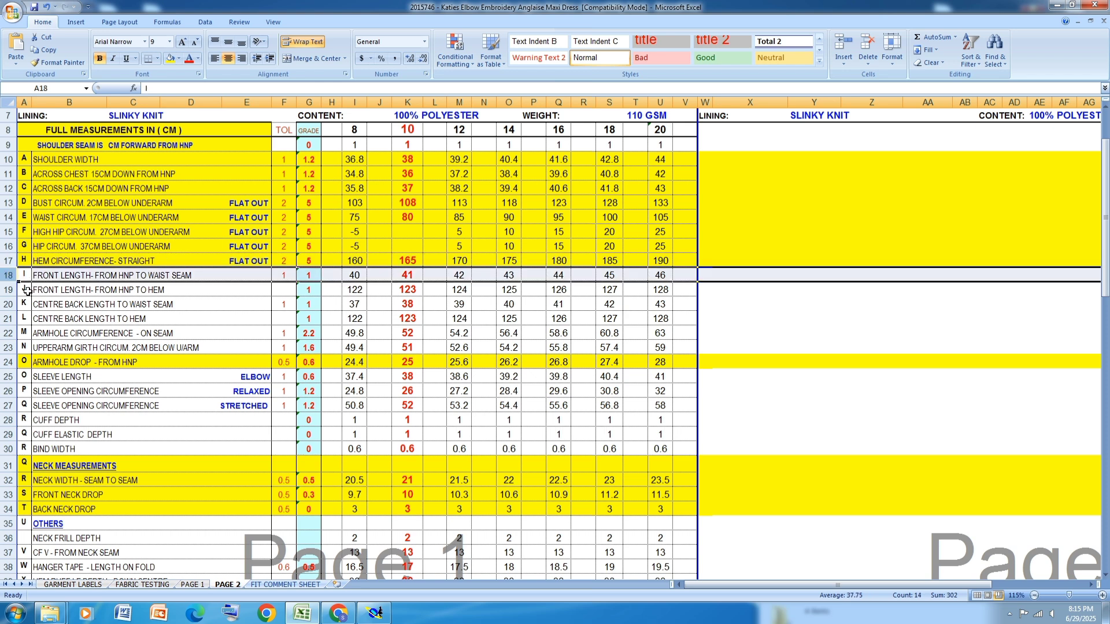
{"action": "left_click", "coordinate": [8, 290]}
{"action": "left_click", "coordinate": [169, 59]}
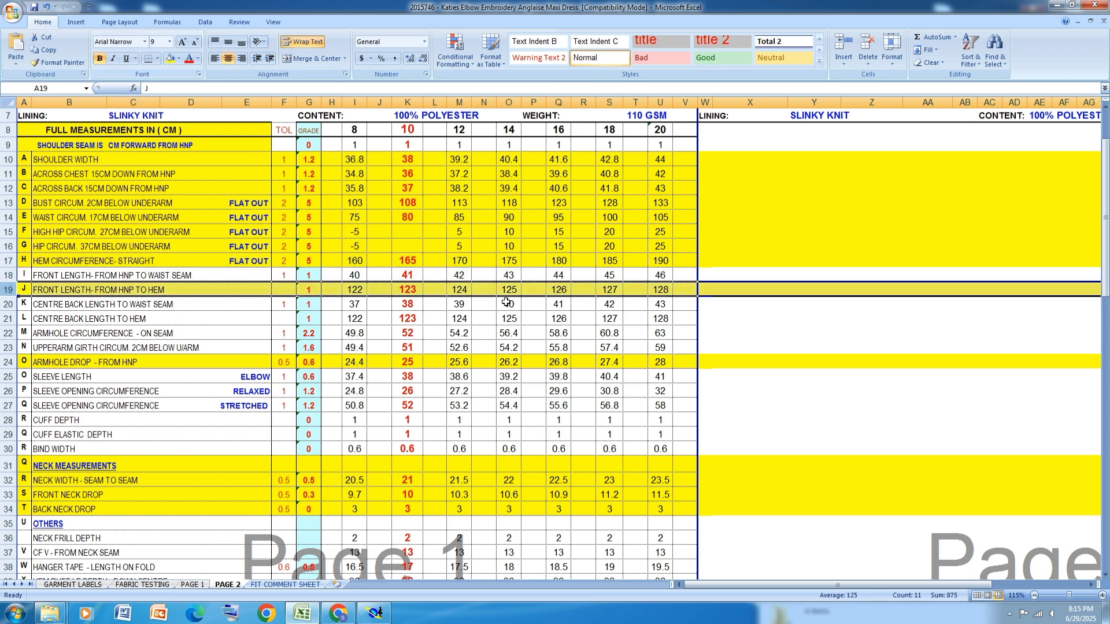
Switch to Modaris and insert the neck width point and both neck drop points into their lines
{"action": "left_click", "coordinate": [363, 615]}
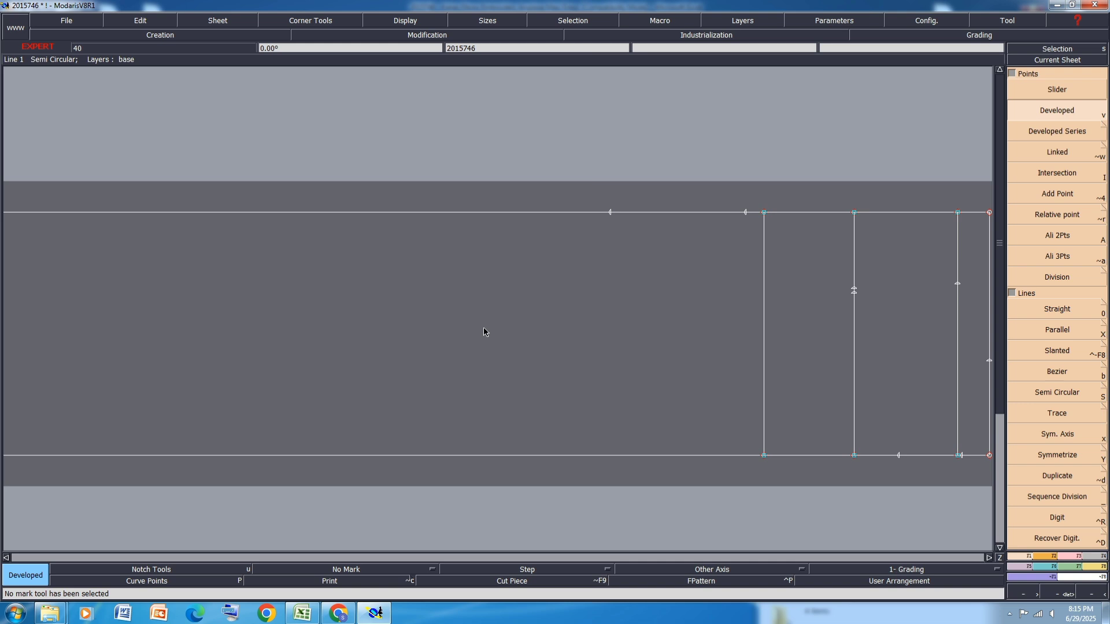
{"action": "scroll", "coordinate": [497, 320], "scroll_direction": "down", "scroll_amount": 1}
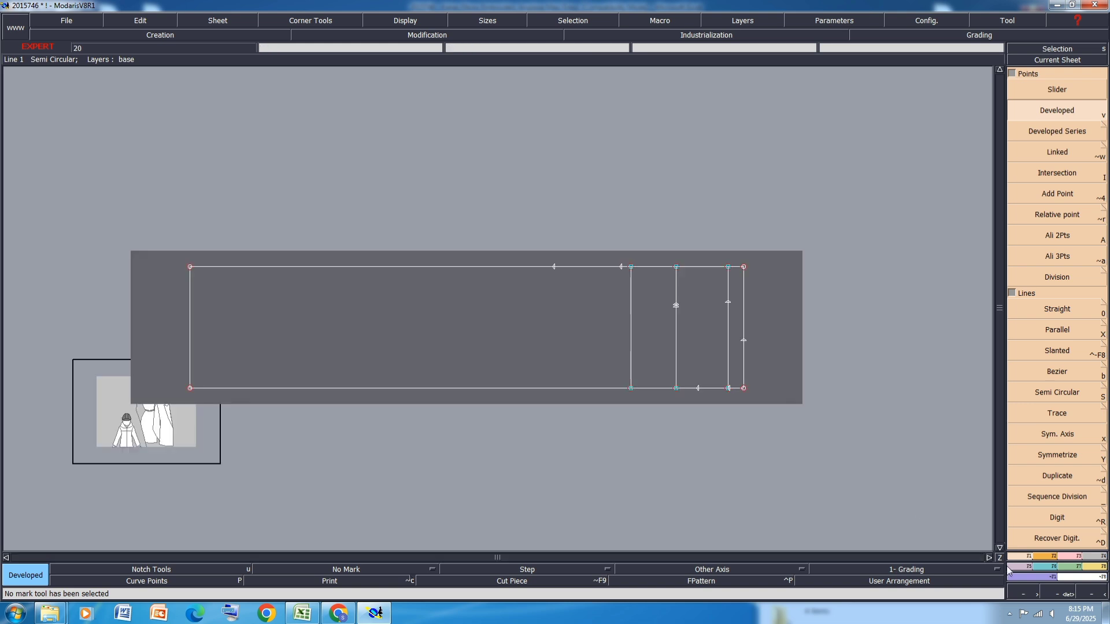
{"action": "left_click", "coordinate": [1077, 557]}
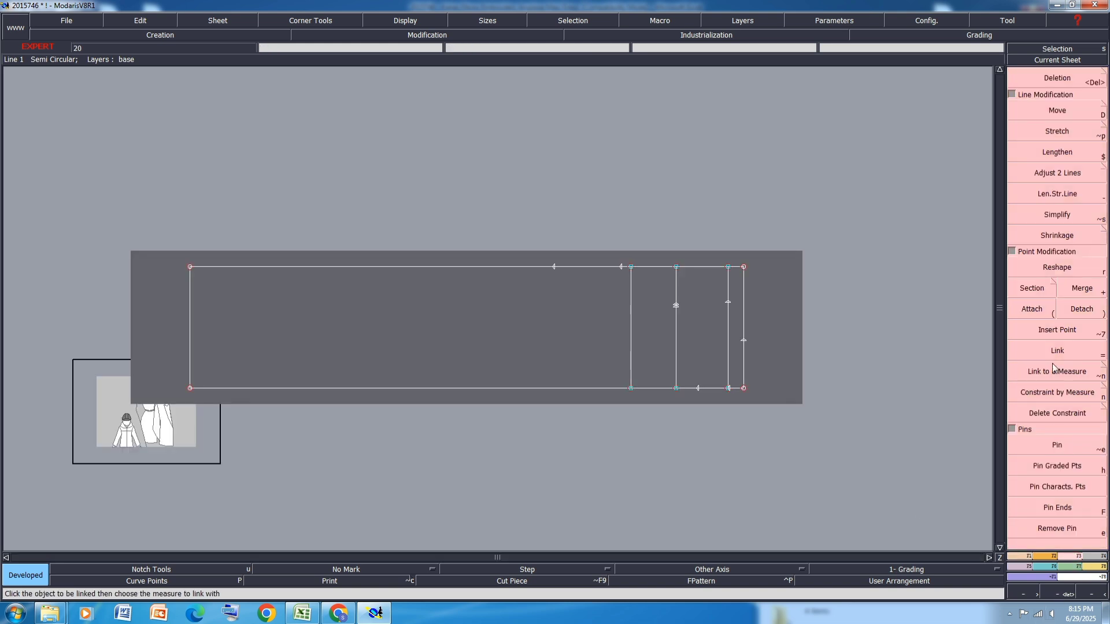
{"action": "left_click", "coordinate": [1057, 330]}
{"action": "scroll", "coordinate": [761, 358], "scroll_direction": "up", "scroll_amount": 1}
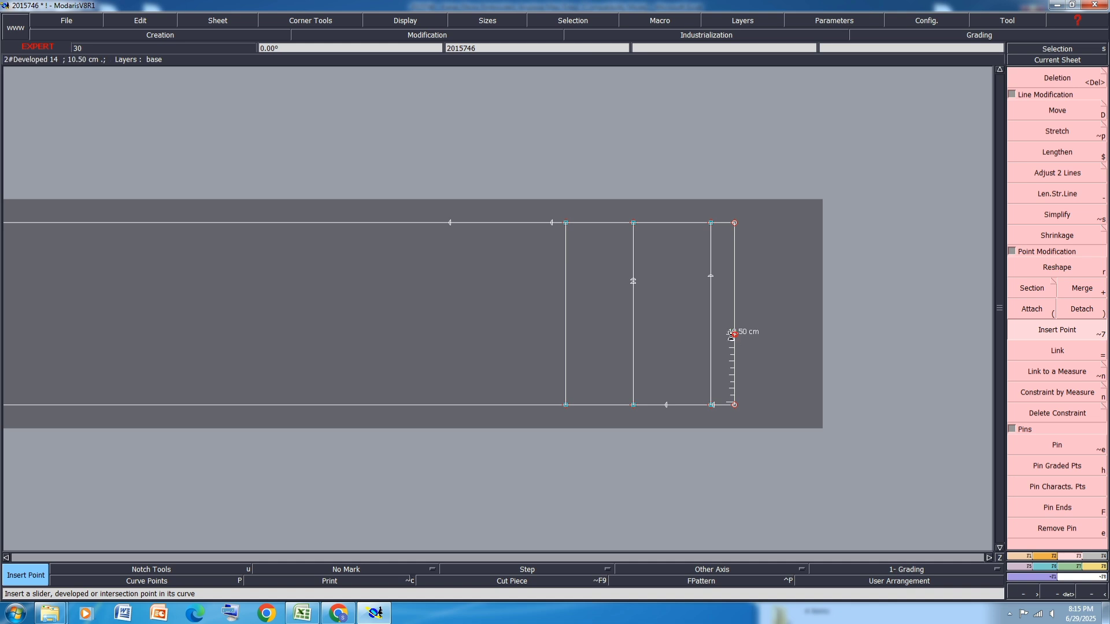
{"action": "scroll", "coordinate": [685, 412], "scroll_direction": "up", "scroll_amount": 1}
{"action": "scroll", "coordinate": [705, 422], "scroll_direction": "up", "scroll_amount": 1}
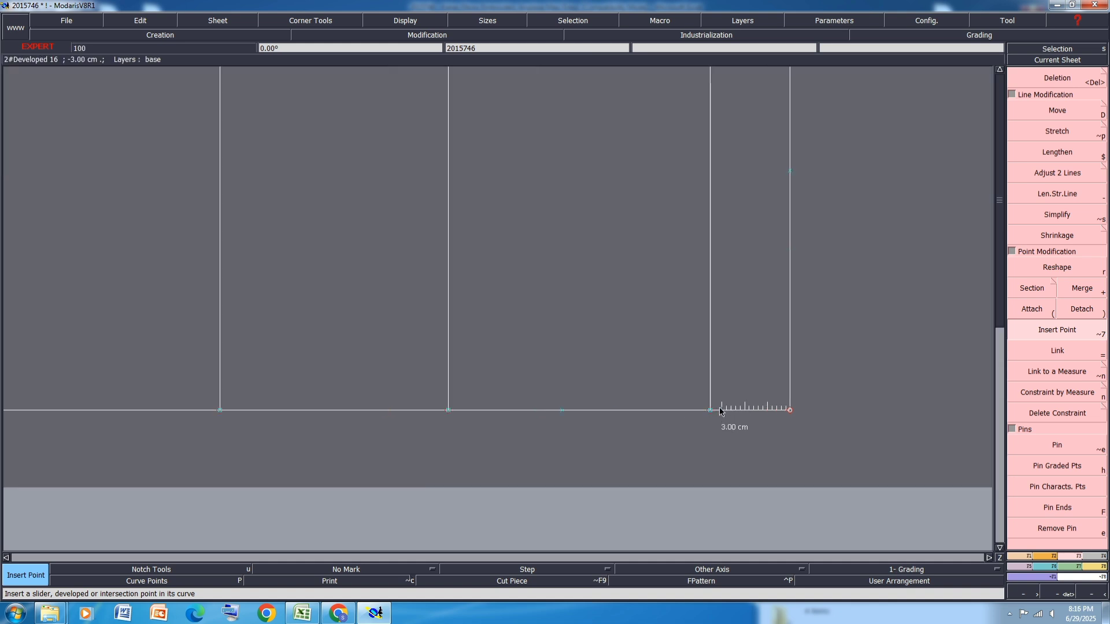
{"action": "scroll", "coordinate": [724, 437], "scroll_direction": "down", "scroll_amount": 2}
Insert the shoulder width, across chest and across back points, plus the upper edge's bust and waist points, into their lines
{"action": "scroll", "coordinate": [734, 365], "scroll_direction": "up", "scroll_amount": 3}
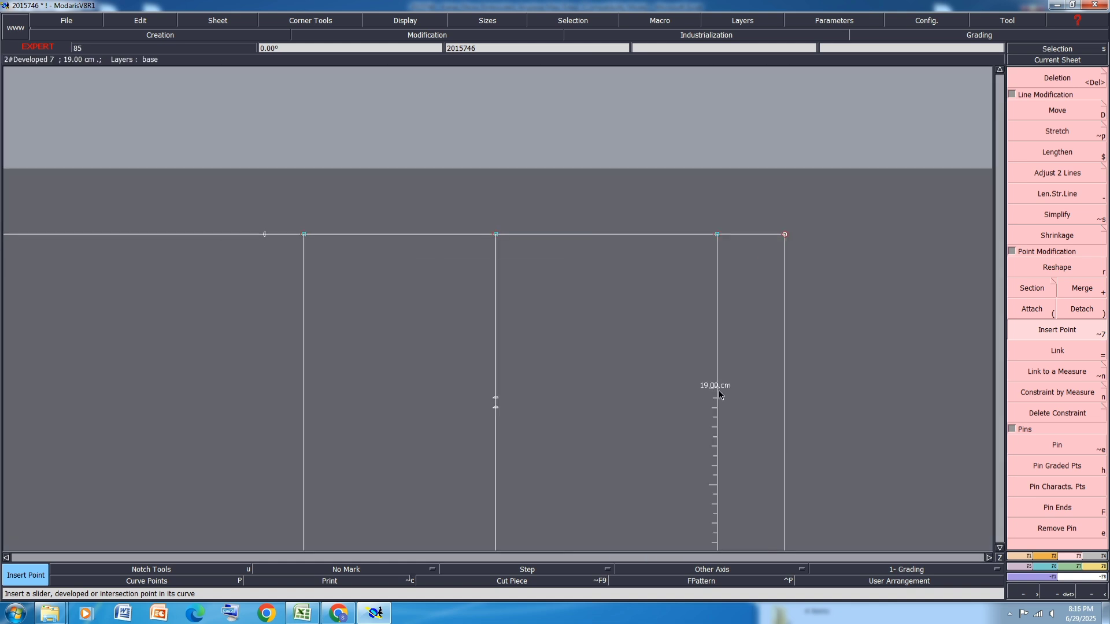
{"action": "left_click", "coordinate": [494, 407]}
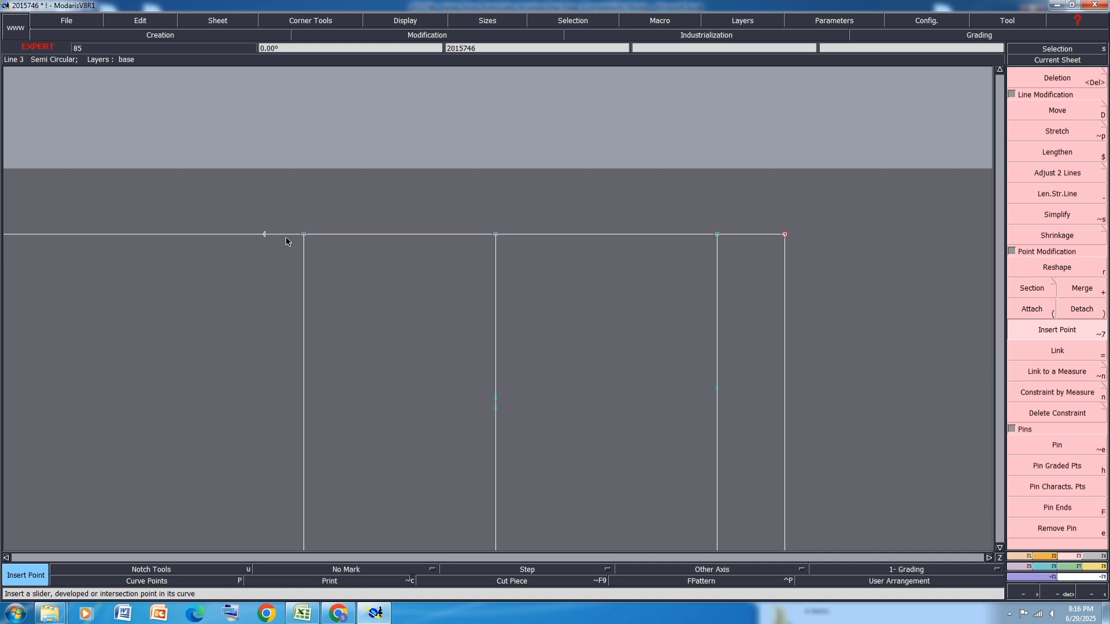
{"action": "scroll", "coordinate": [775, 354], "scroll_direction": "down", "scroll_amount": 2}
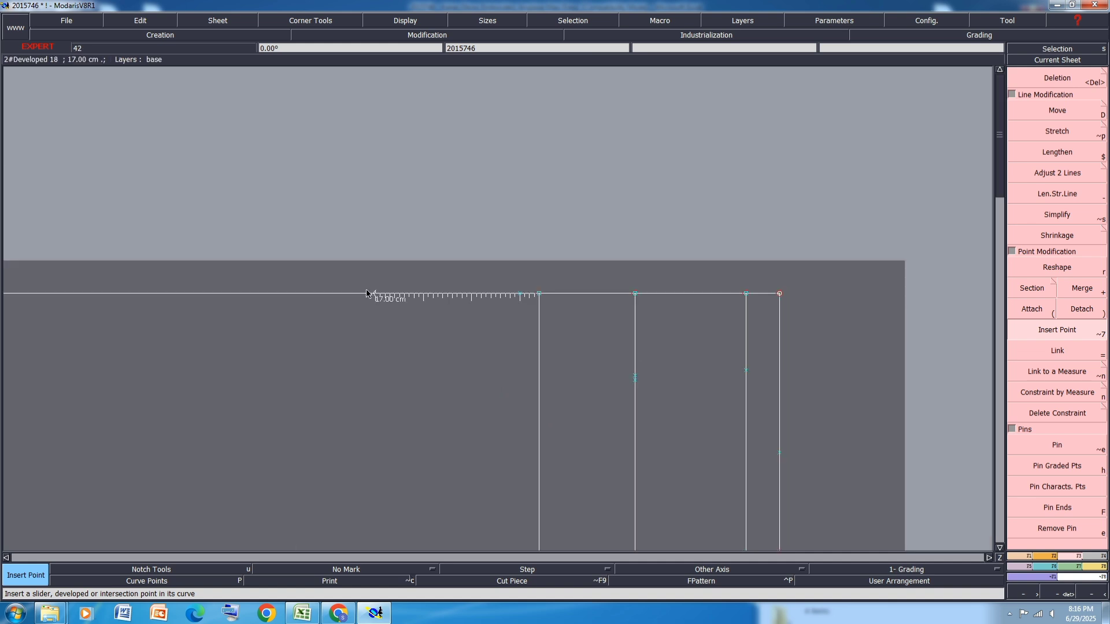
{"action": "scroll", "coordinate": [508, 314], "scroll_direction": "down", "scroll_amount": 2}
{"action": "scroll", "coordinate": [626, 322], "scroll_direction": "up", "scroll_amount": 3}
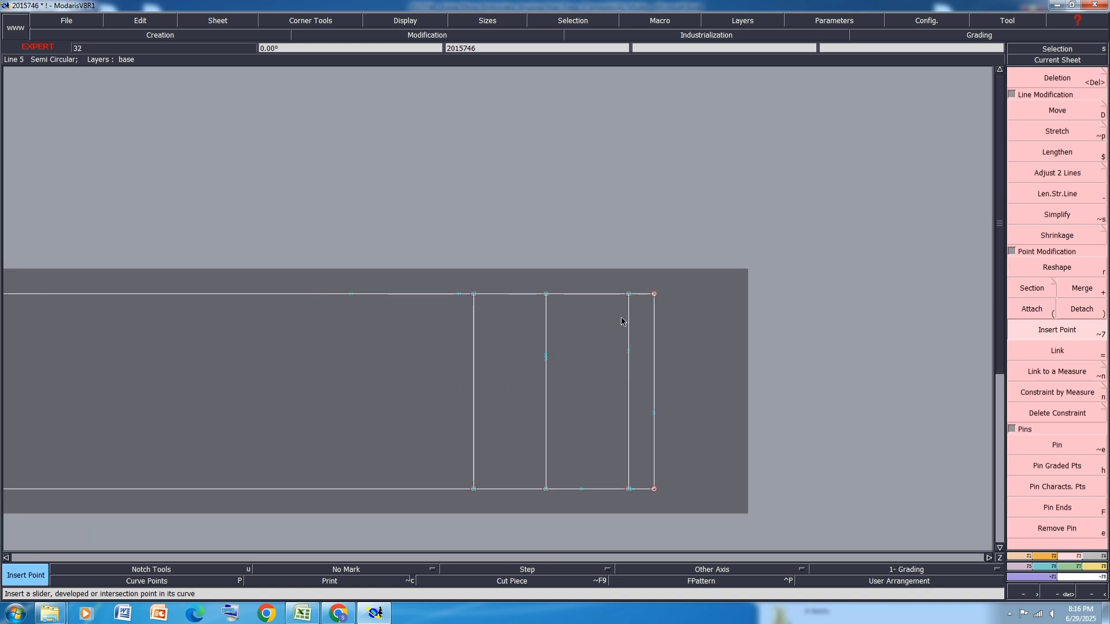
Delete the upper end points of the shoulder width line and the across chest line
{"action": "left_click", "coordinate": [1056, 77]}
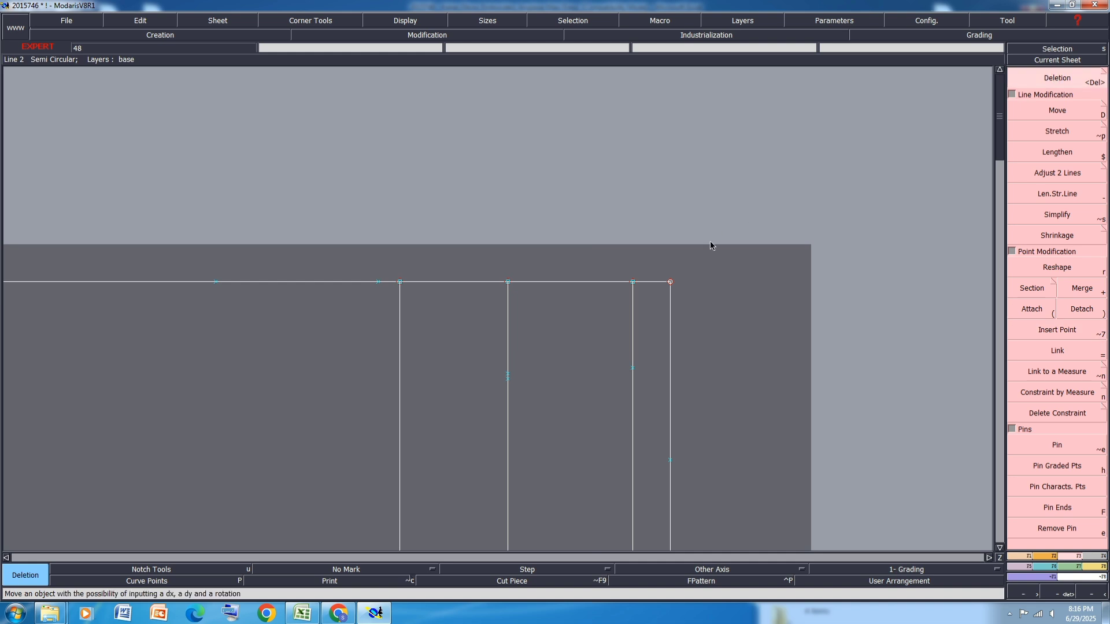
{"action": "left_click", "coordinate": [632, 291]}
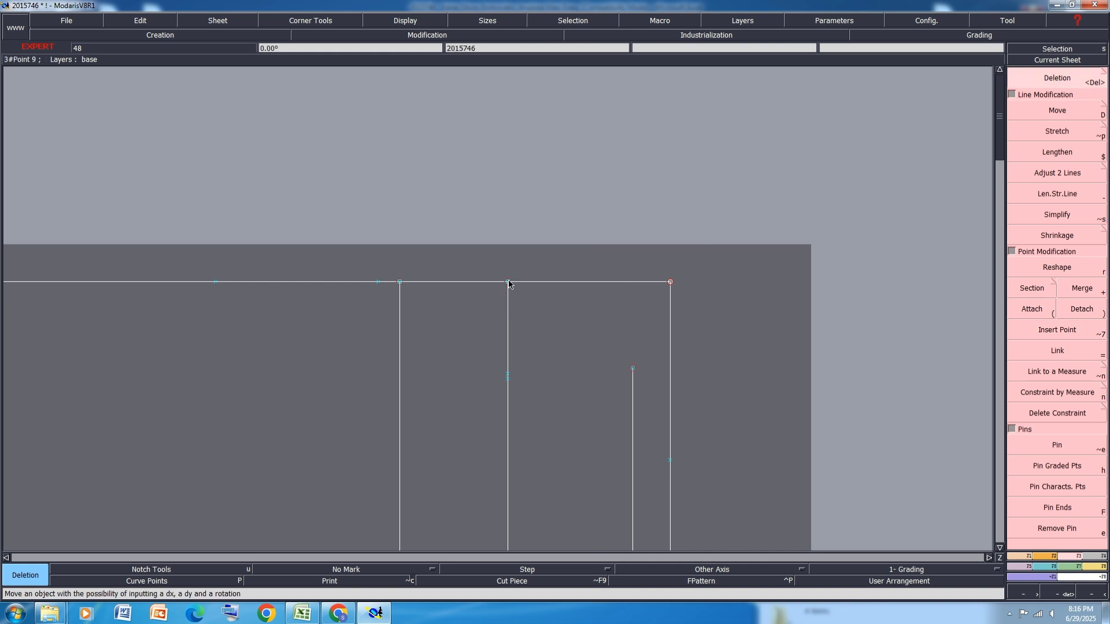
{"action": "left_click", "coordinate": [508, 289]}
Detach the upper corner at the neck end and reshape the armhole drop line's upper end to just inside the upper edge
{"action": "left_click", "coordinate": [1078, 309]}
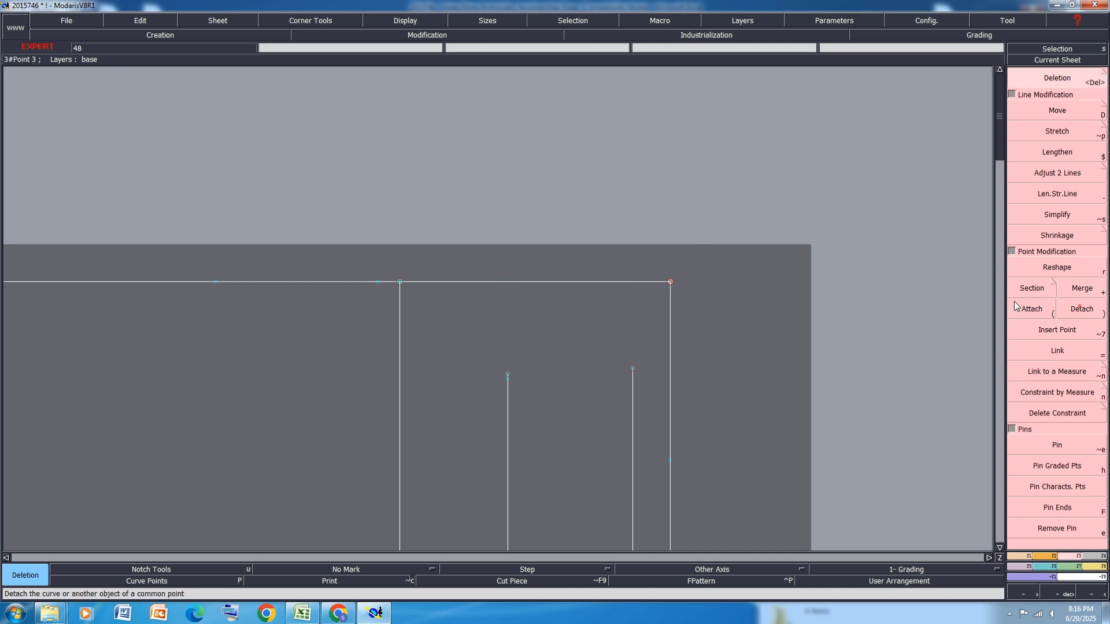
{"action": "left_click", "coordinate": [671, 252]}
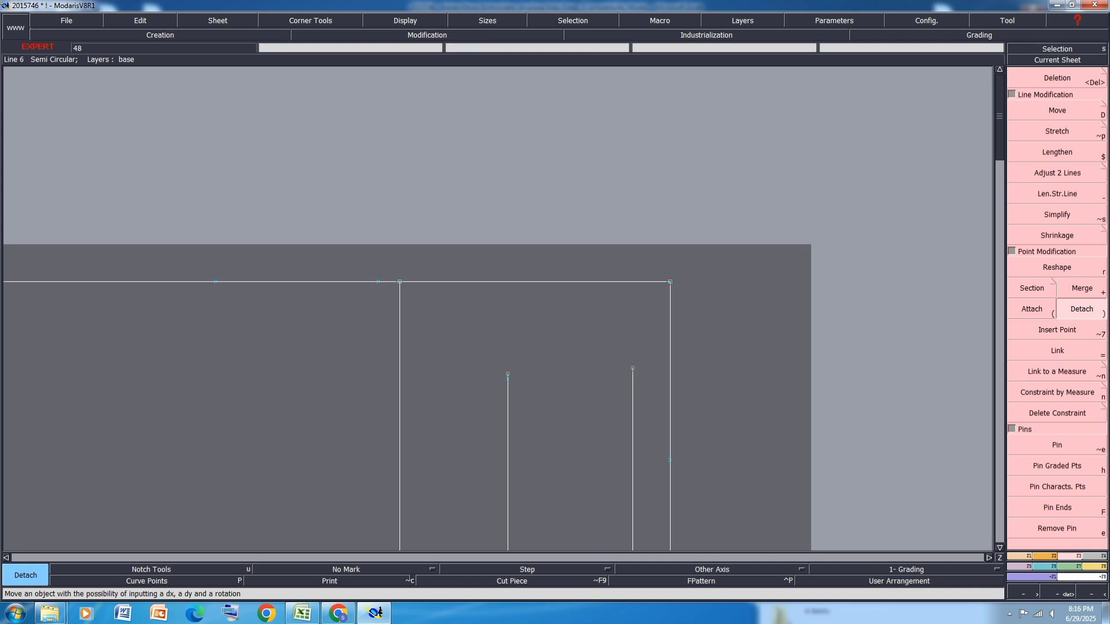
{"action": "left_click", "coordinate": [1057, 267]}
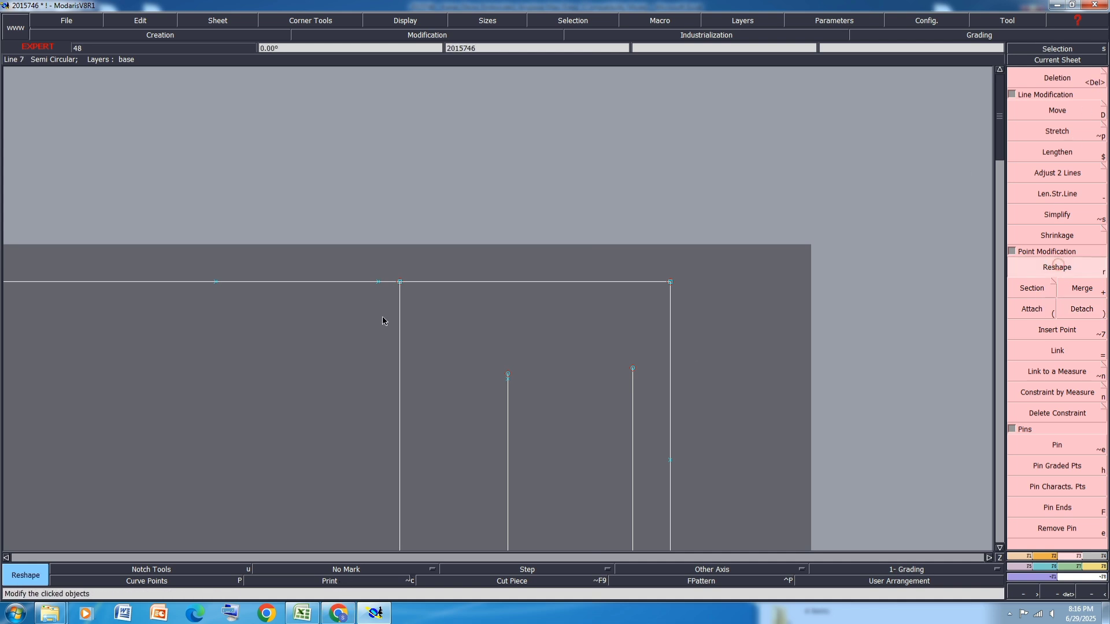
{"action": "left_click", "coordinate": [400, 281]}
{"action": "left_click", "coordinate": [400, 289]}
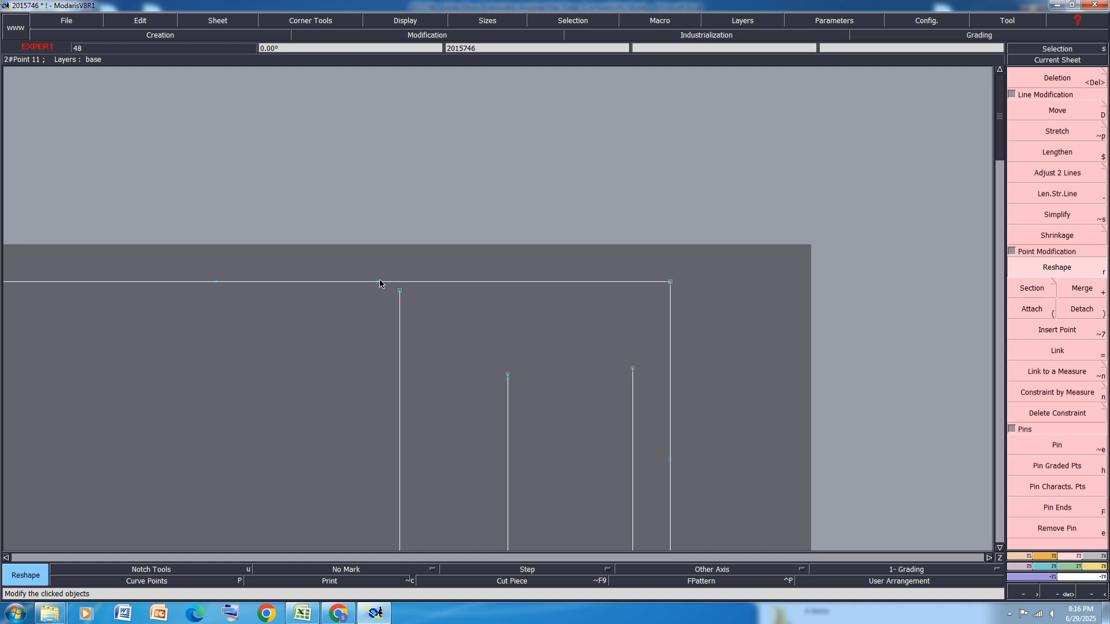
Add a developed point 2 cm from the upper edge's bust point toward the neck end and insert it into the line
{"action": "key", "text": "d"}
{"action": "left_click", "coordinate": [379, 280]}
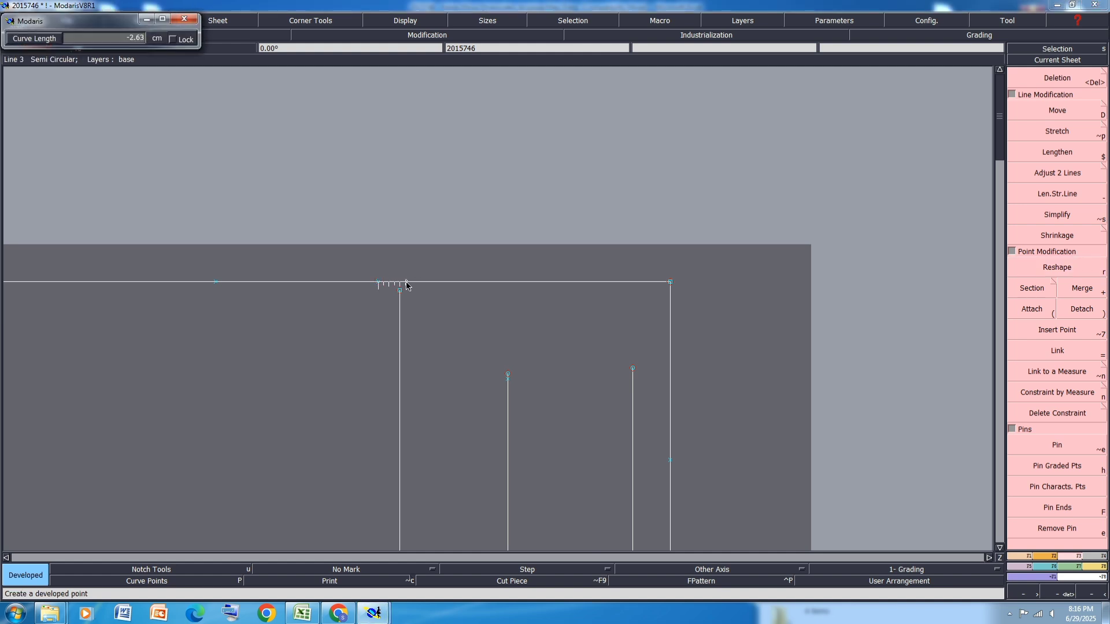
{"action": "key", "text": "Down"}
{"action": "type", "text": "-2"}
{"action": "key", "text": "Return"}
{"action": "key", "text": "minus"}
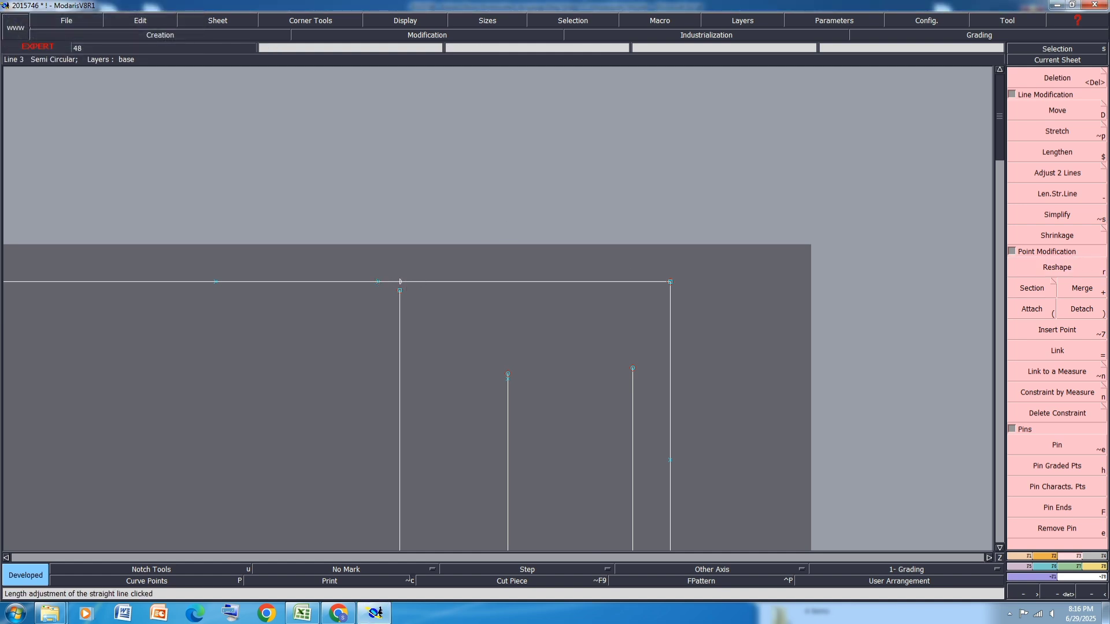
{"action": "key", "text": "alt+7"}
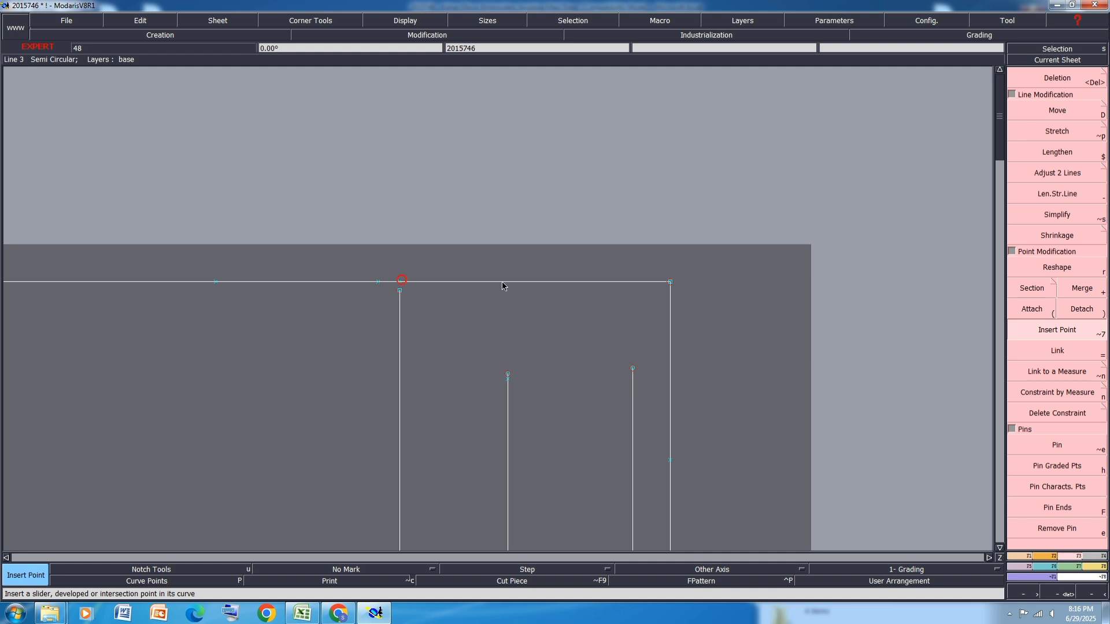
{"action": "scroll", "coordinate": [559, 283], "scroll_direction": "down", "scroll_amount": 3}
{"action": "scroll", "coordinate": [501, 284], "scroll_direction": "up", "scroll_amount": 1}
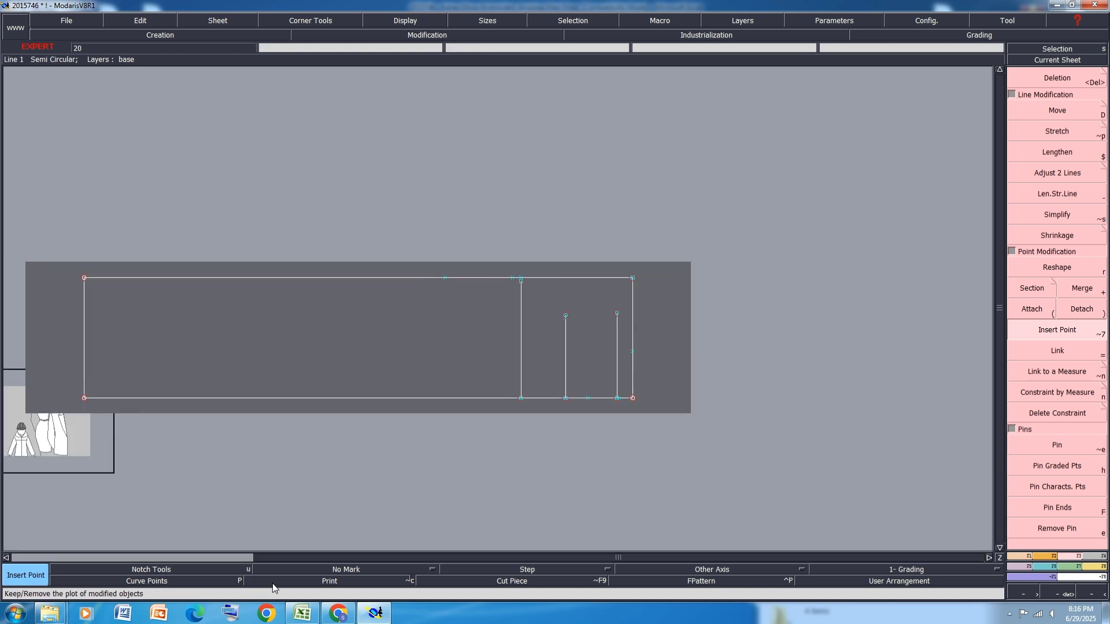
Turn on Print to keep the original outline and create a dynamic length measure along the hem line
{"action": "left_click", "coordinate": [333, 585]}
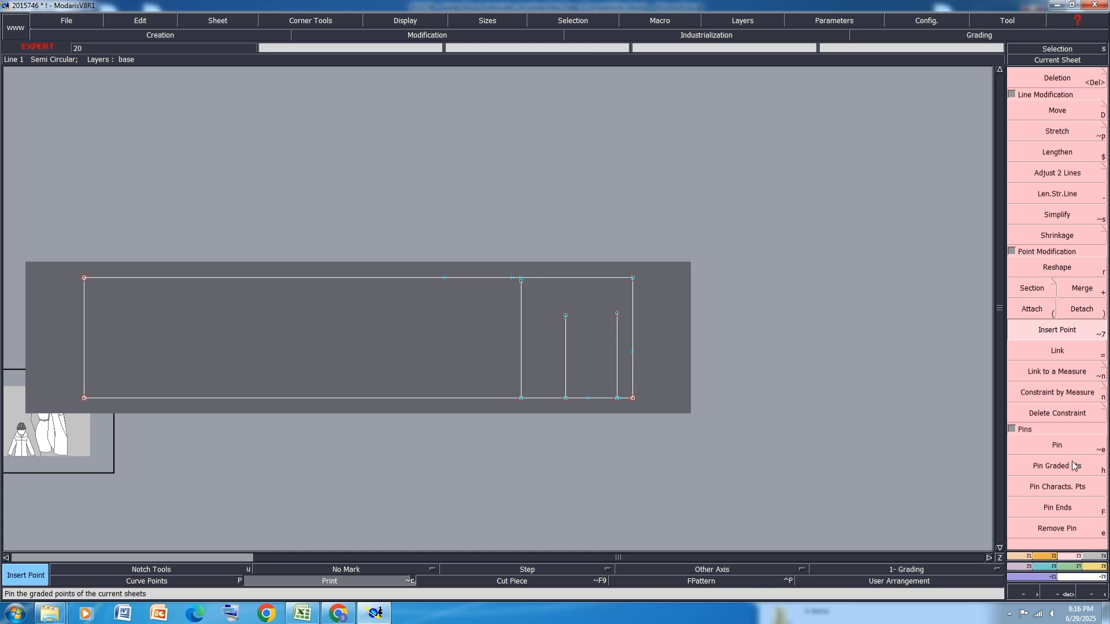
{"action": "left_click", "coordinate": [1057, 110]}
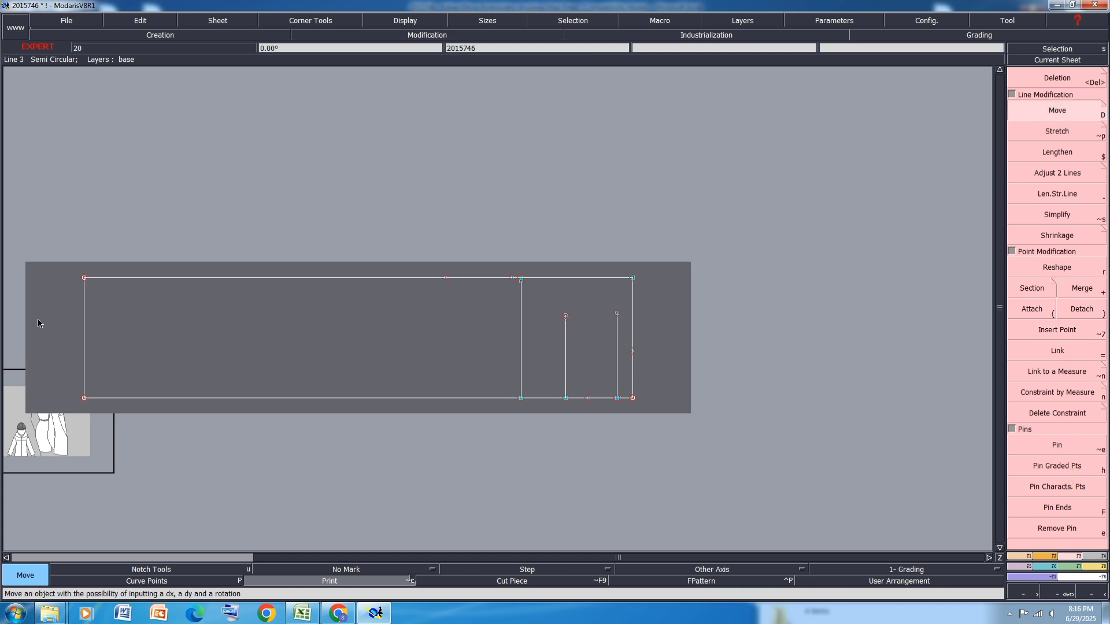
{"action": "left_click", "coordinate": [1091, 568]}
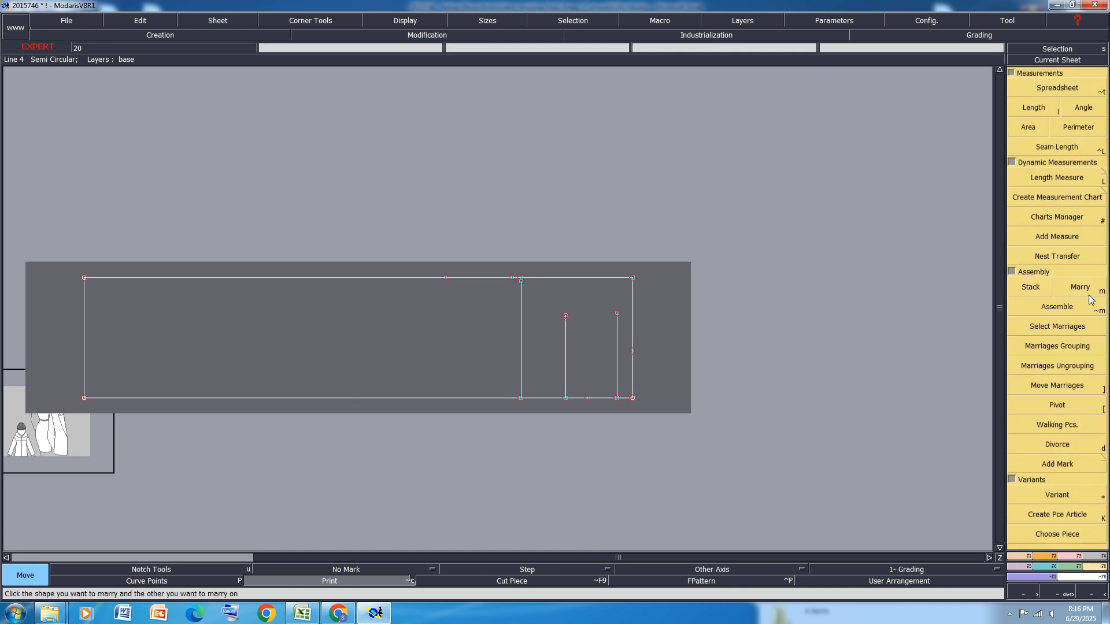
{"action": "left_click", "coordinate": [84, 278]}
{"action": "left_click", "coordinate": [101, 434]}
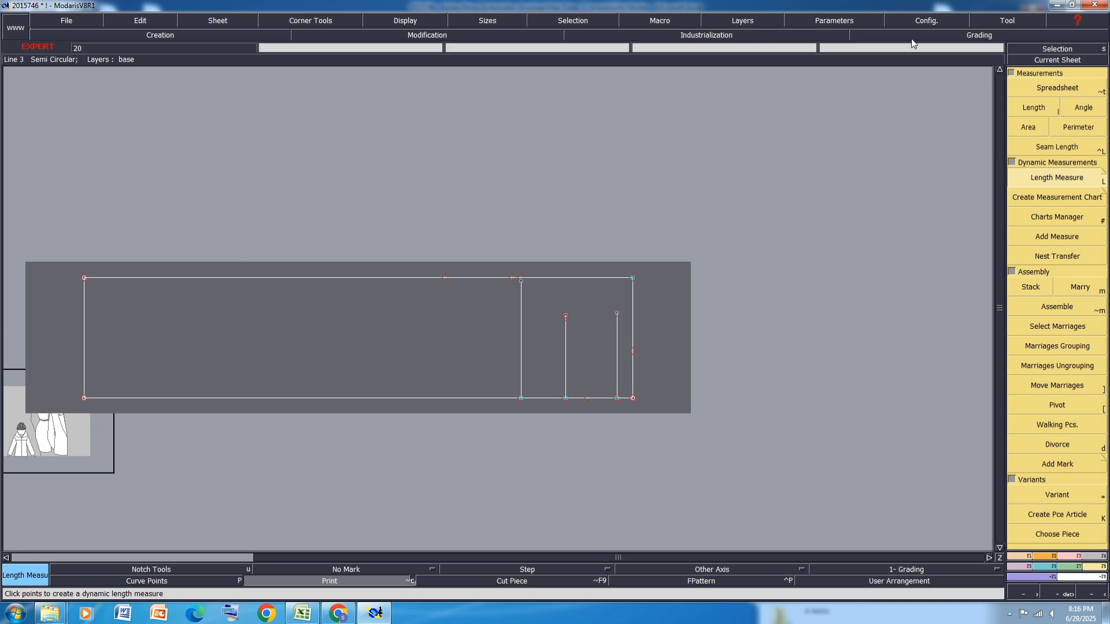
{"action": "left_click", "coordinate": [403, 23]}
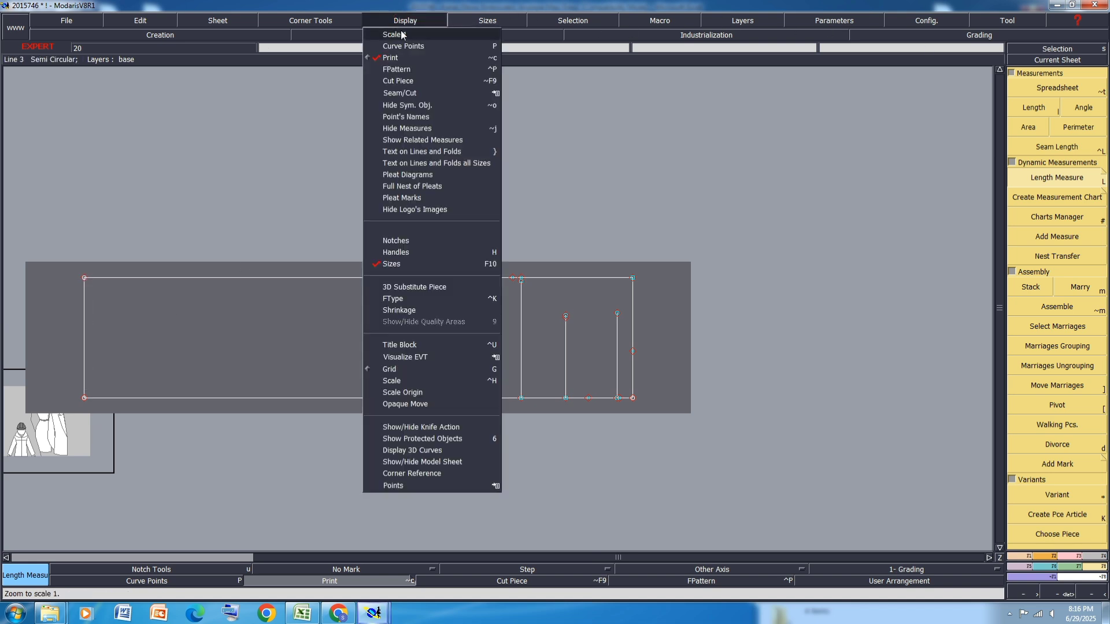
{"action": "left_click", "coordinate": [407, 23]}
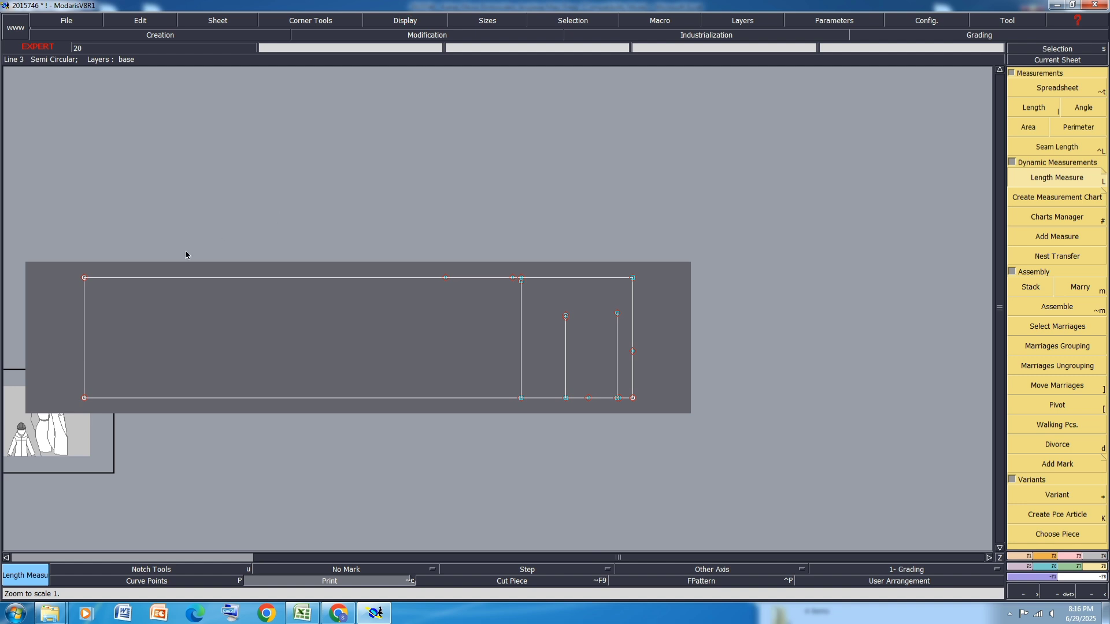
{"action": "left_click", "coordinate": [84, 278]}
{"action": "left_click", "coordinate": [85, 399]}
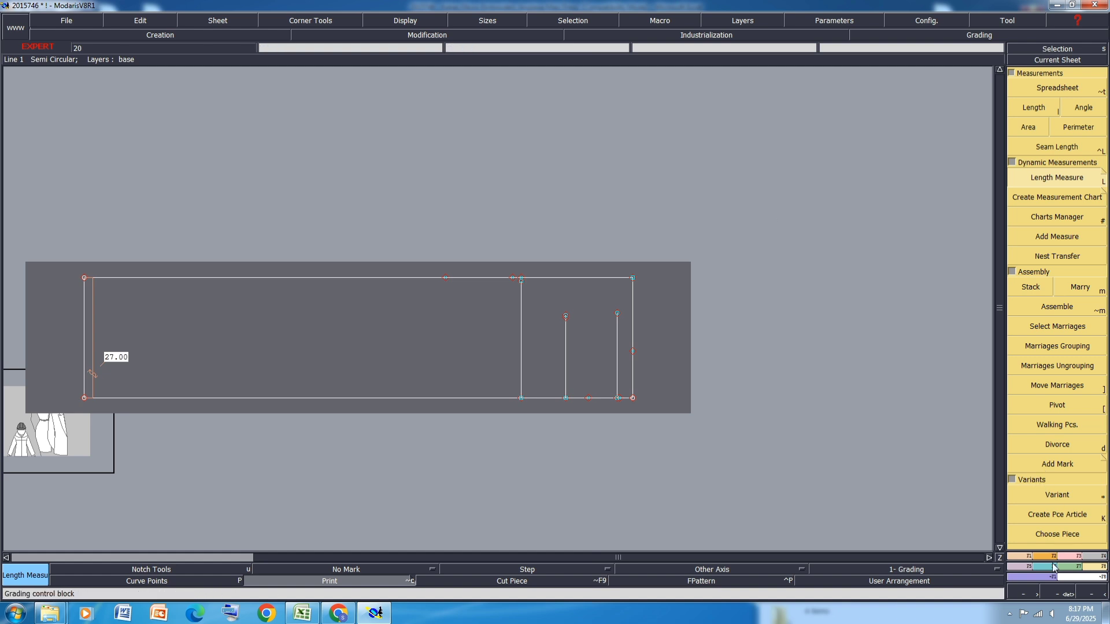
Move the hem line's upper corner outward by 14.25 cm in Y with no X shift, and save the model
{"action": "left_click", "coordinate": [1070, 555]}
{"action": "left_click", "coordinate": [1056, 112]}
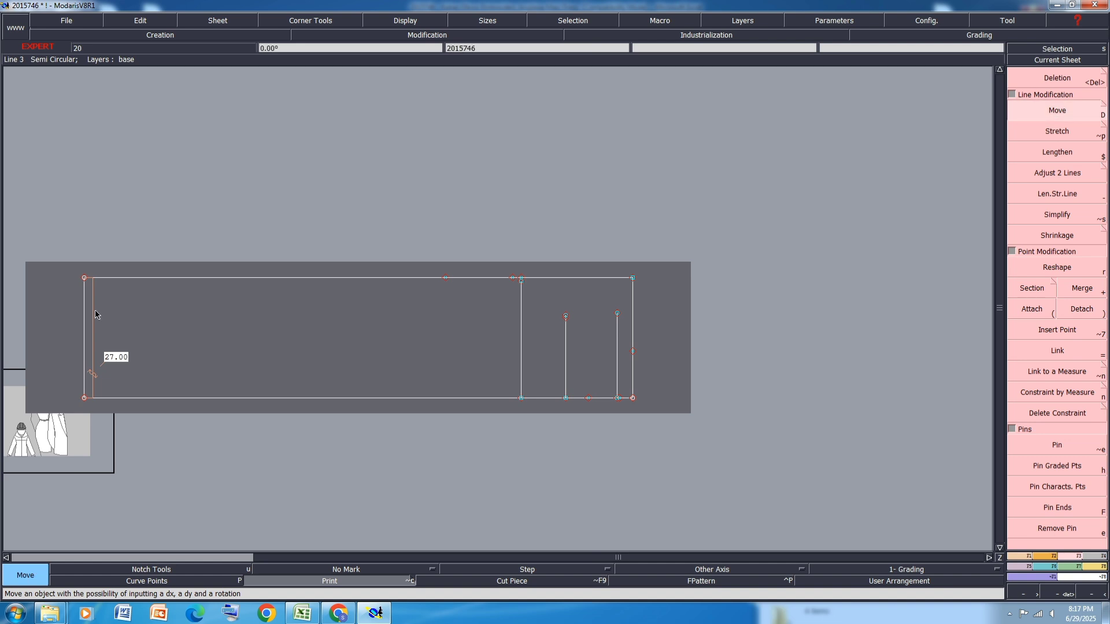
{"action": "left_click", "coordinate": [84, 279]}
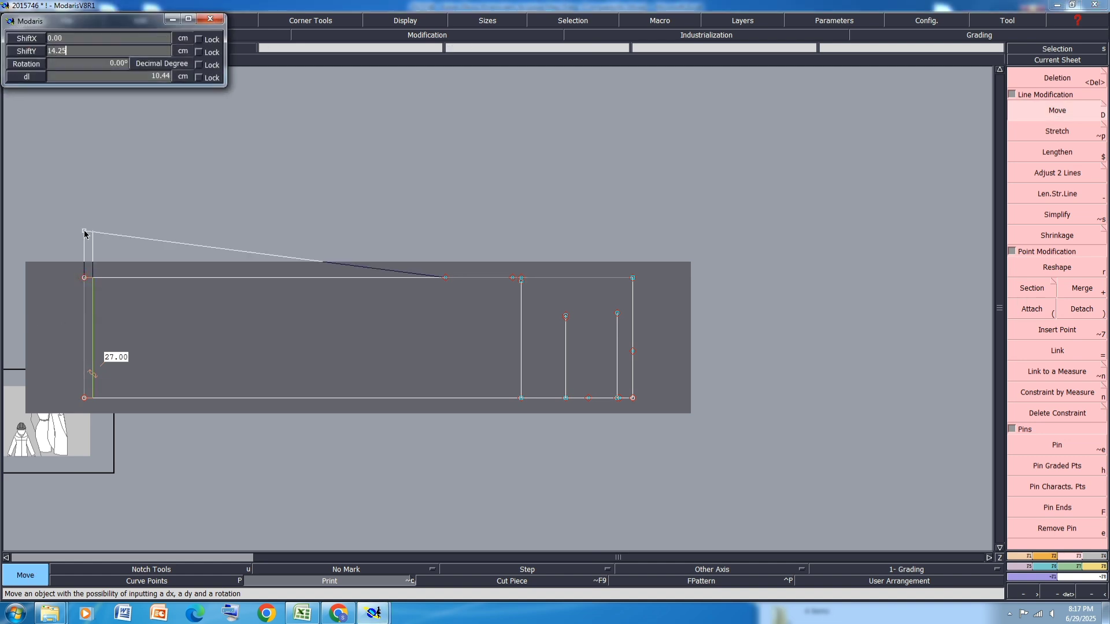
{"action": "type", "text": "14.25"}
{"action": "key", "text": "Return"}
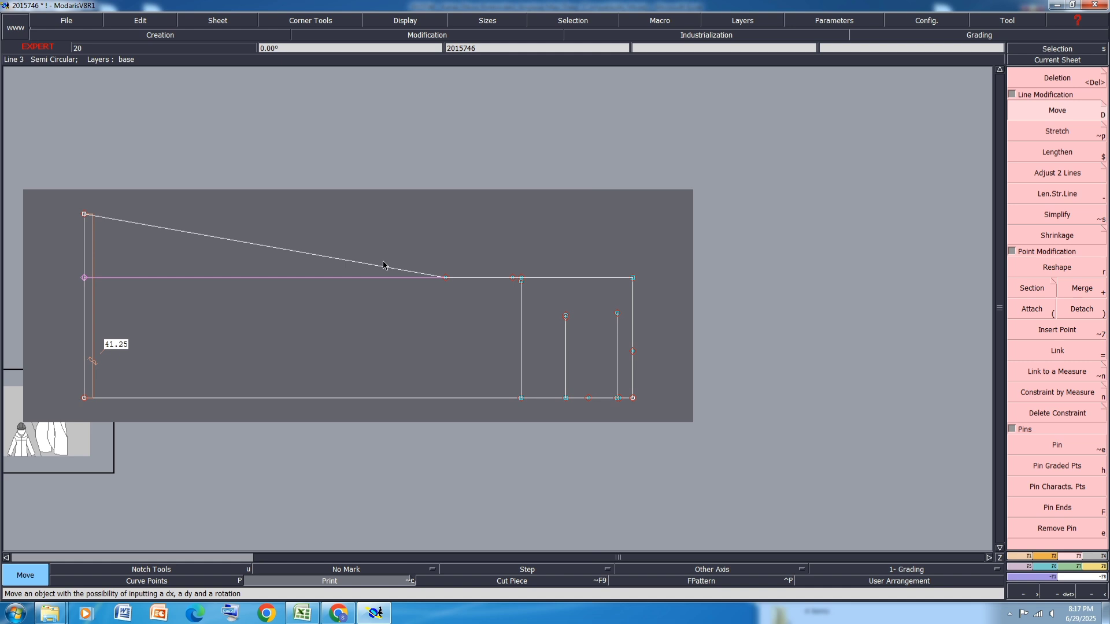
{"action": "key", "text": "ctrl+s"}
{"action": "left_click", "coordinate": [464, 373]}
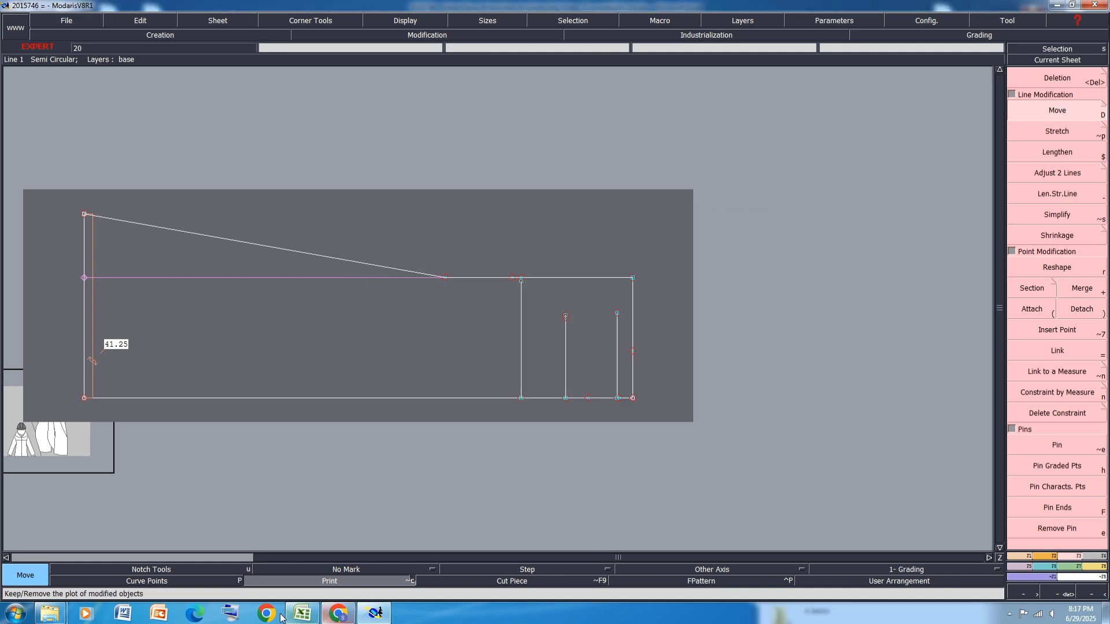
Switch to the Excel size specification and examine the dress sketches and the lining and pocket measurements
{"action": "left_click", "coordinate": [302, 614]}
{"action": "scroll", "coordinate": [420, 346], "scroll_direction": "down", "scroll_amount": 15}
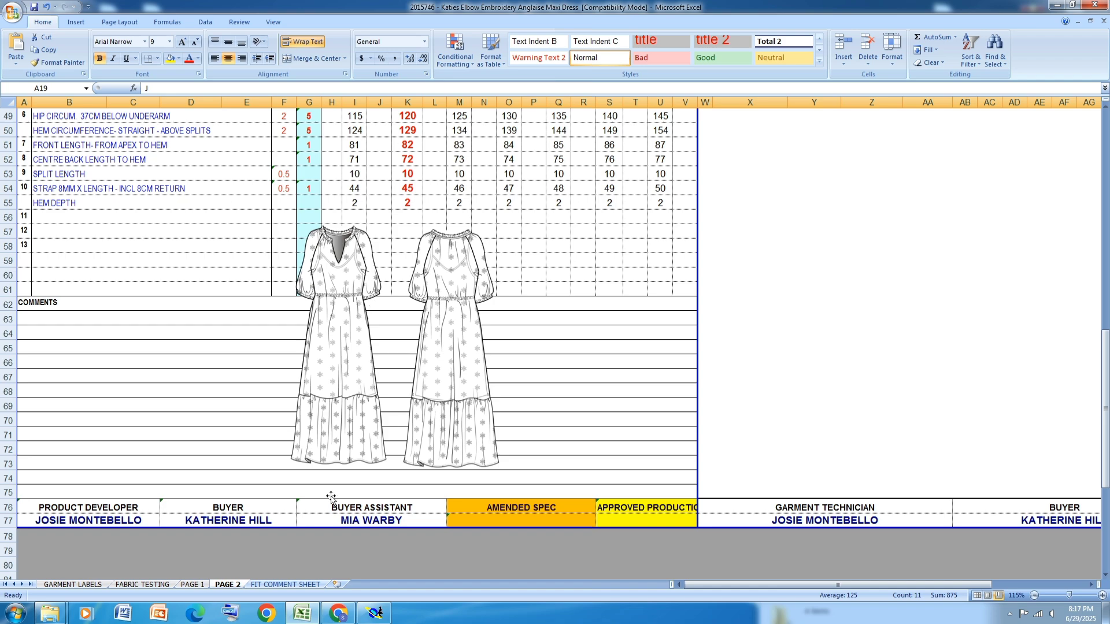
{"action": "scroll", "coordinate": [335, 379], "scroll_direction": "up", "scroll_amount": 7}
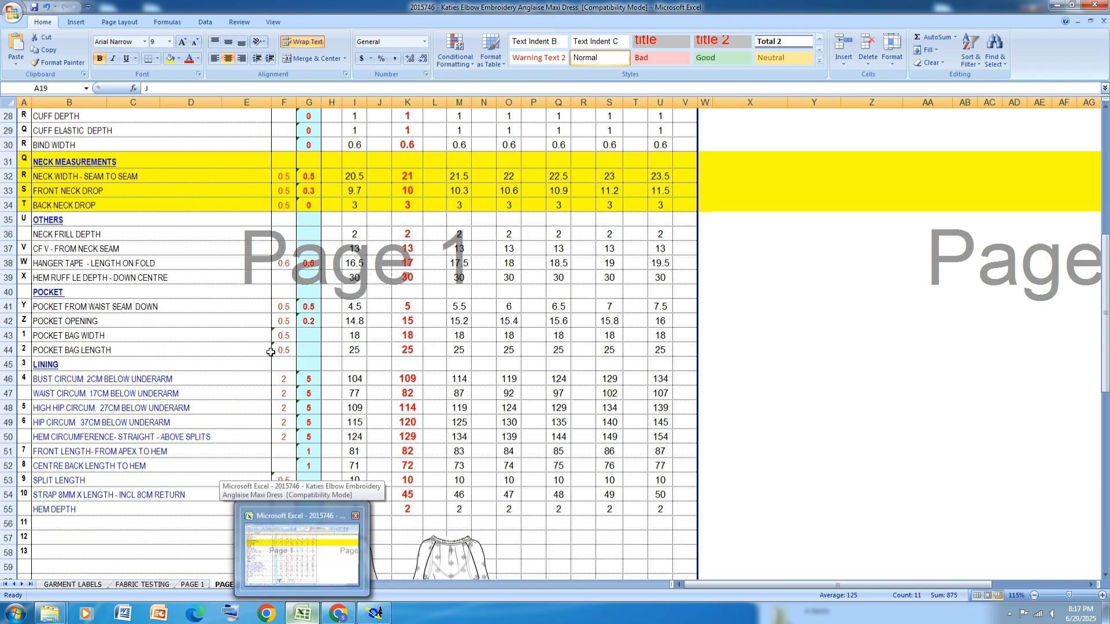
Return to Modaris and create a dynamic length measure from the outline's upper waist point down to the lower straight line
{"action": "scroll", "coordinate": [182, 240], "scroll_direction": "up", "scroll_amount": 3}
{"action": "scroll", "coordinate": [182, 239], "scroll_direction": "up", "scroll_amount": 3}
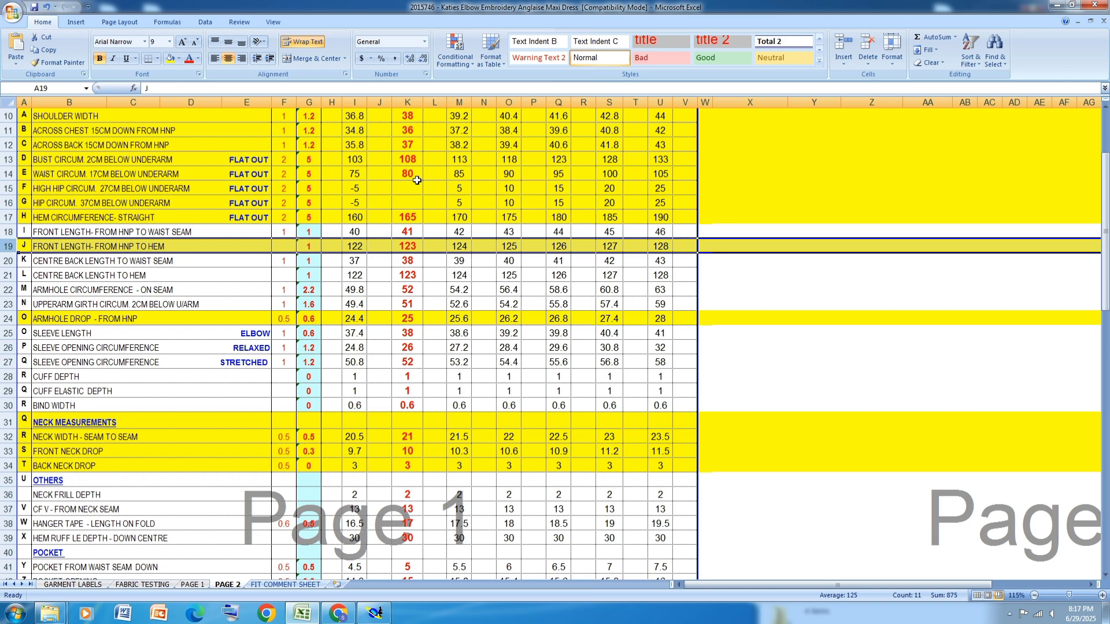
{"action": "left_click", "coordinate": [375, 613]}
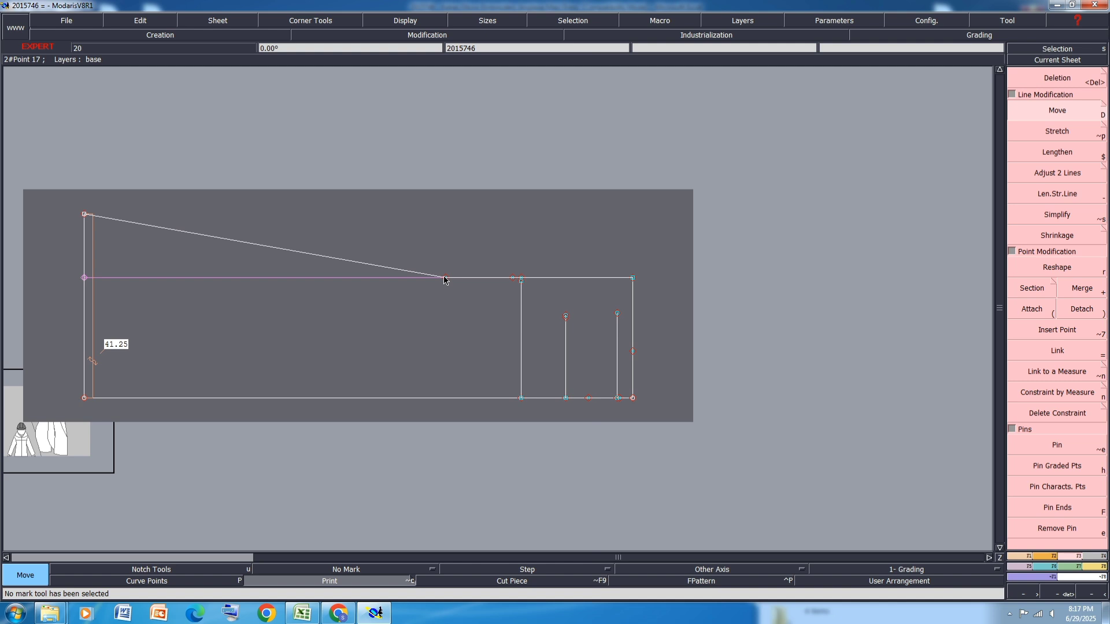
{"action": "key", "text": "l"}
{"action": "left_click", "coordinate": [445, 277]}
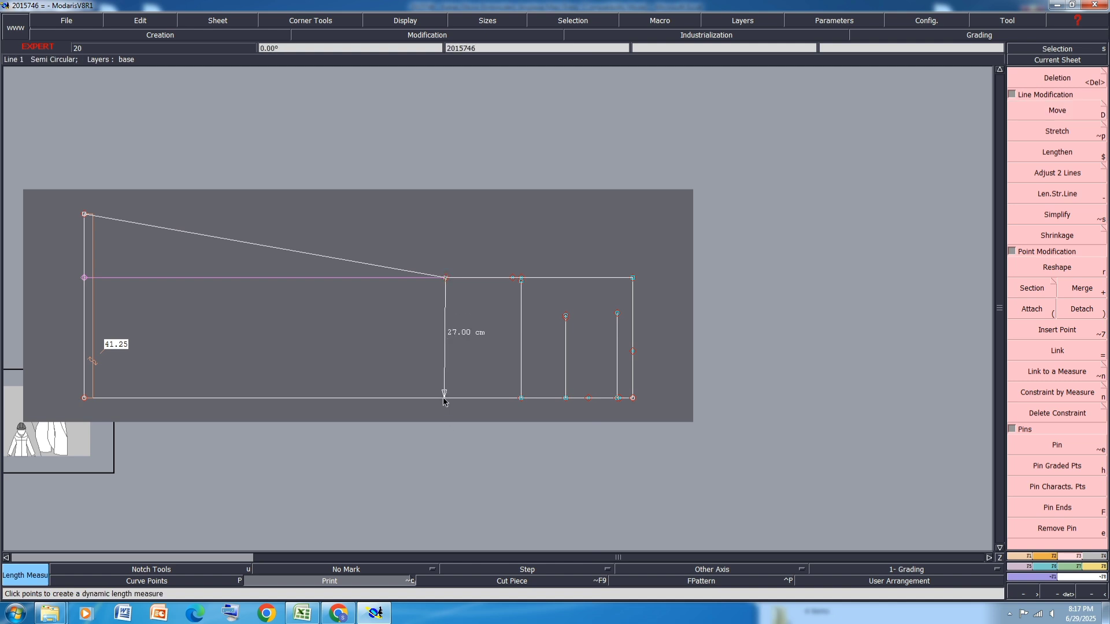
{"action": "left_click", "coordinate": [444, 398]}
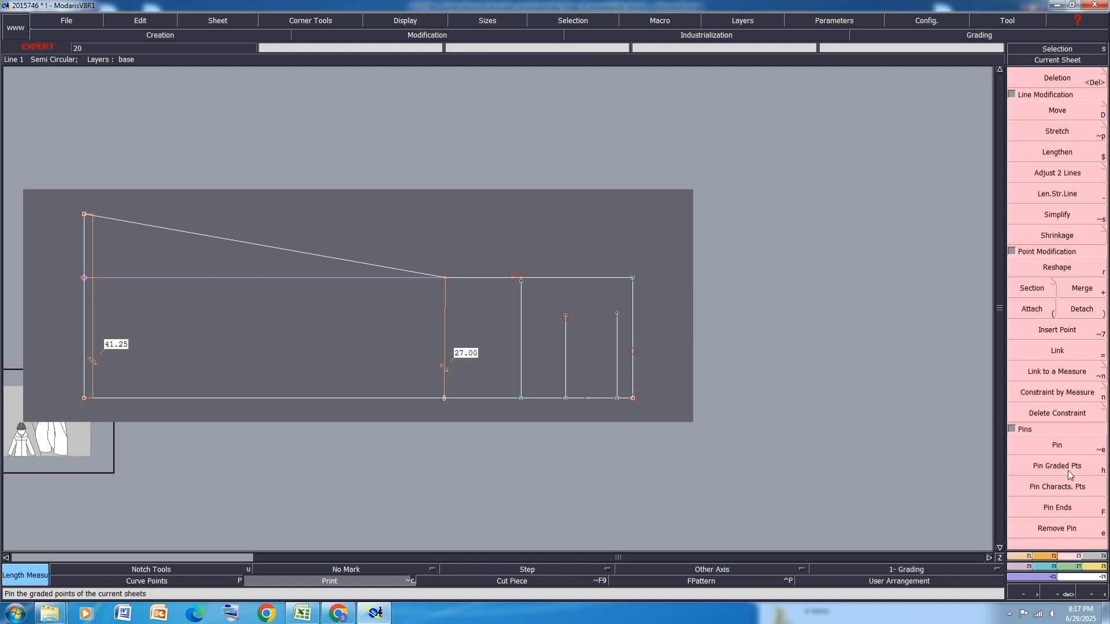
Move the upper waist point inward by -7.00 cm in Y with no X shift
{"action": "left_click", "coordinate": [1056, 111]}
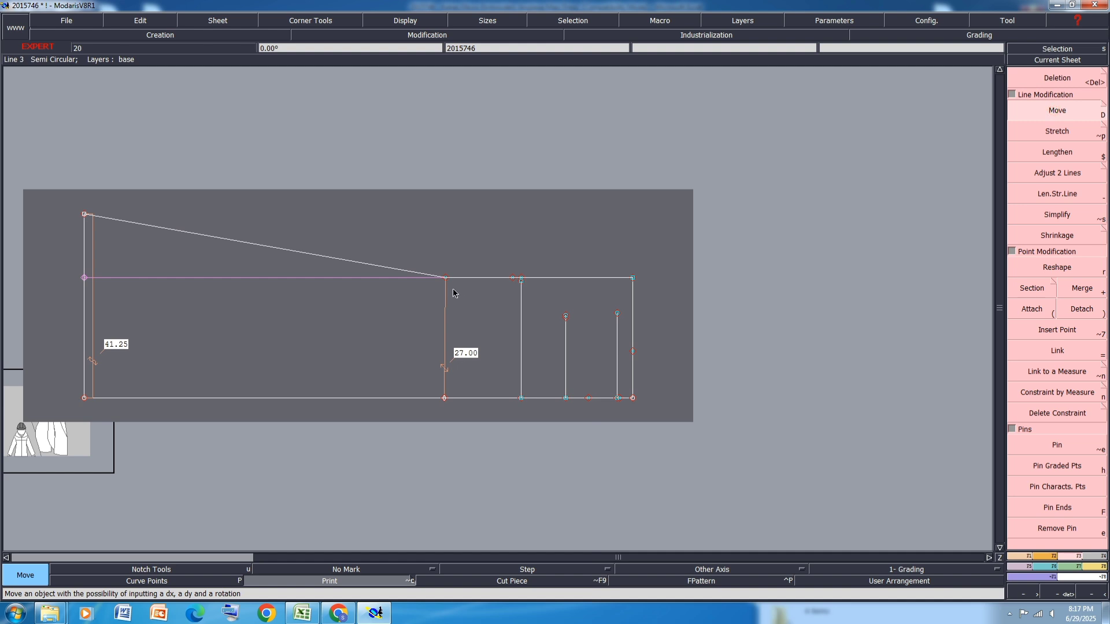
{"action": "left_click_drag", "start_coordinate": [445, 282], "coordinate": [446, 292]}
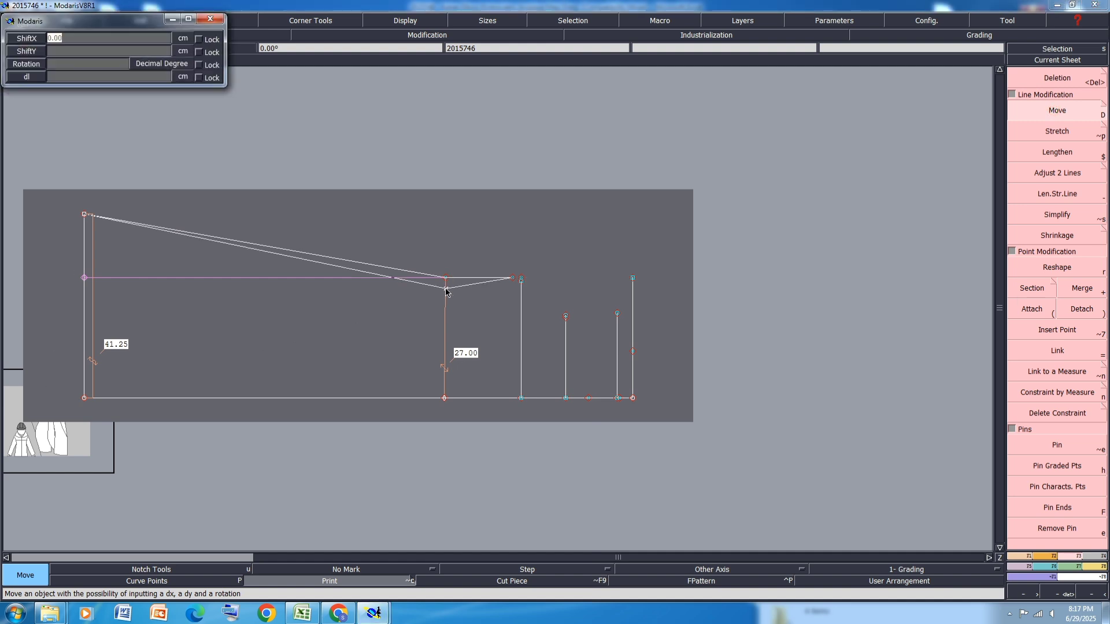
{"action": "key", "text": "Tab"}
{"action": "key", "text": "BackSpace"}
{"action": "key", "text": "Return"}
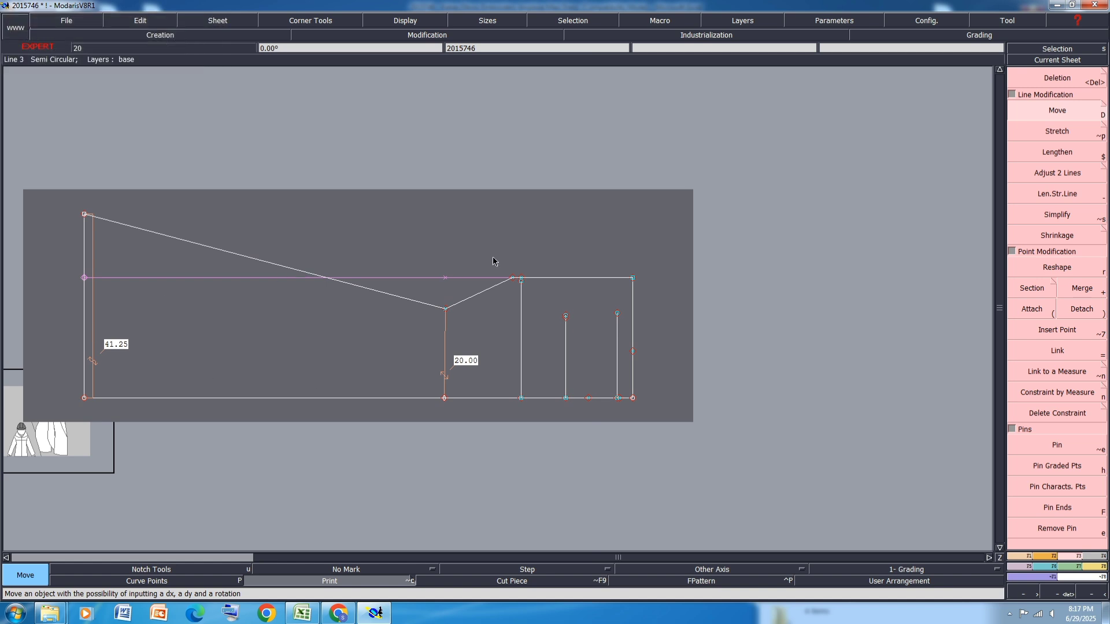
Delete the outline's upper corner at the neck end, turn off Print, and save the model
{"action": "scroll", "coordinate": [495, 275], "scroll_direction": "up", "scroll_amount": 5}
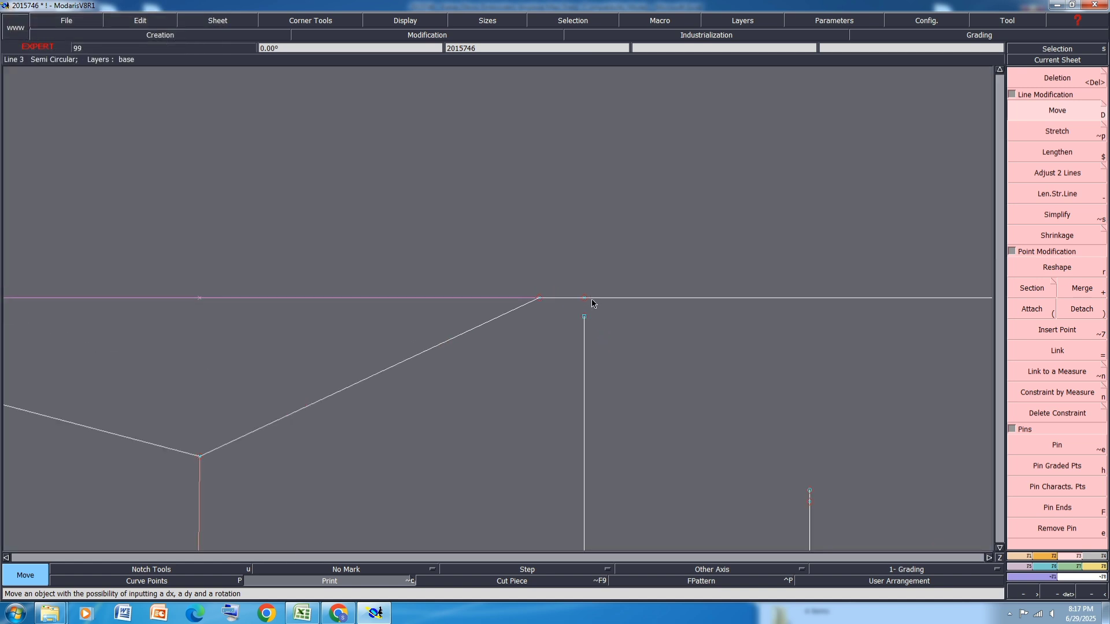
{"action": "scroll", "coordinate": [446, 267], "scroll_direction": "down", "scroll_amount": 2}
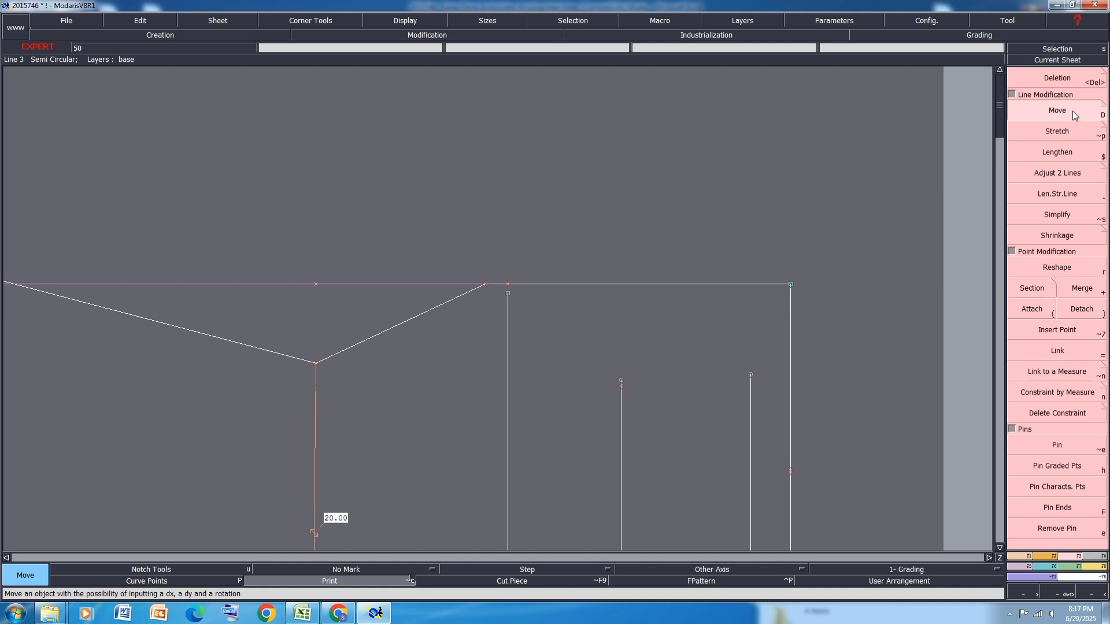
{"action": "left_click", "coordinate": [1027, 103]}
{"action": "left_click", "coordinate": [791, 284]}
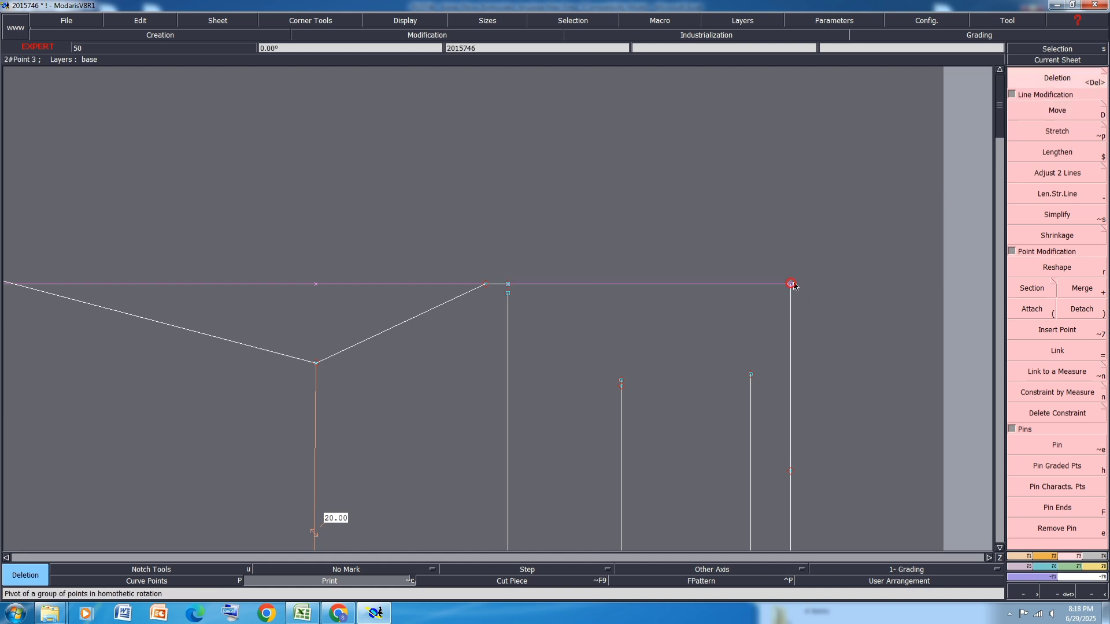
{"action": "scroll", "coordinate": [669, 224], "scroll_direction": "down", "scroll_amount": 2}
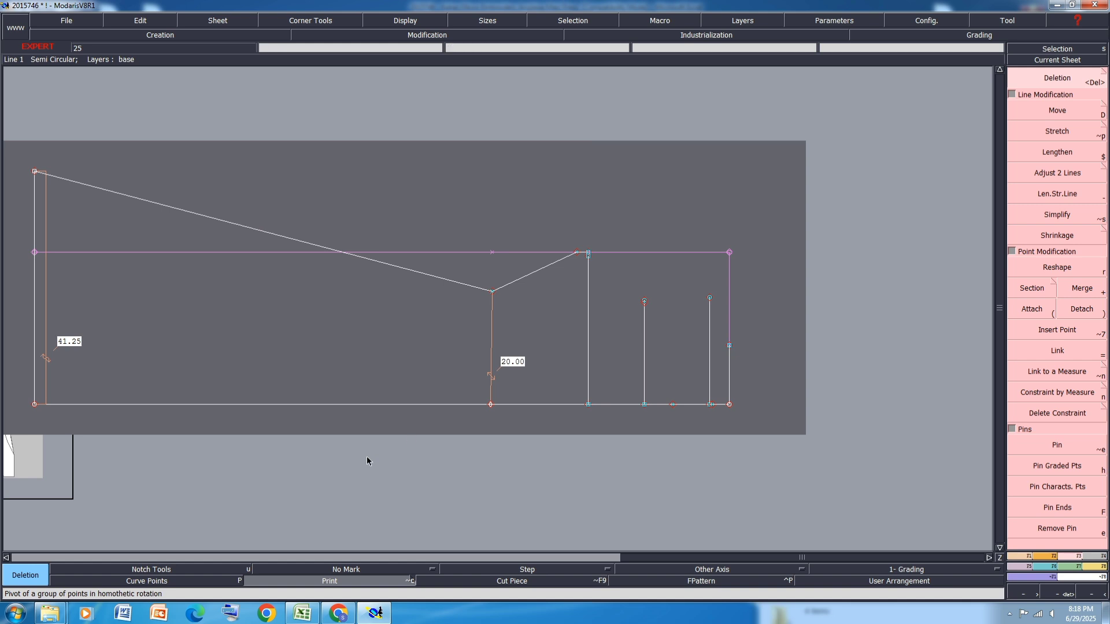
{"action": "left_click", "coordinate": [394, 582]}
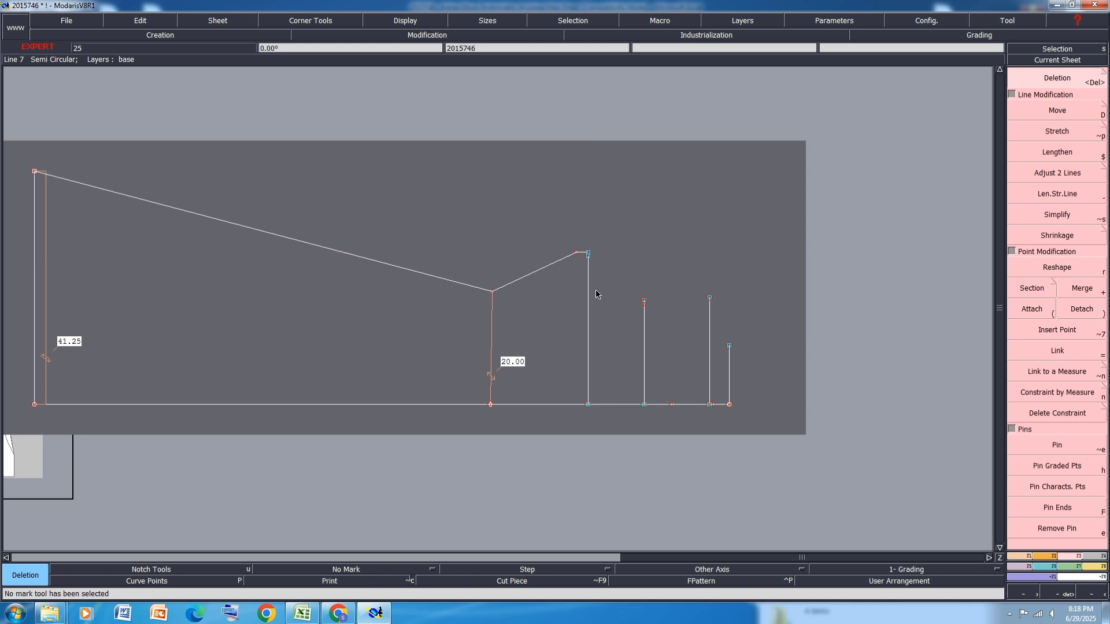
{"action": "key", "text": "ctrl+s"}
{"action": "left_click", "coordinate": [479, 371]}
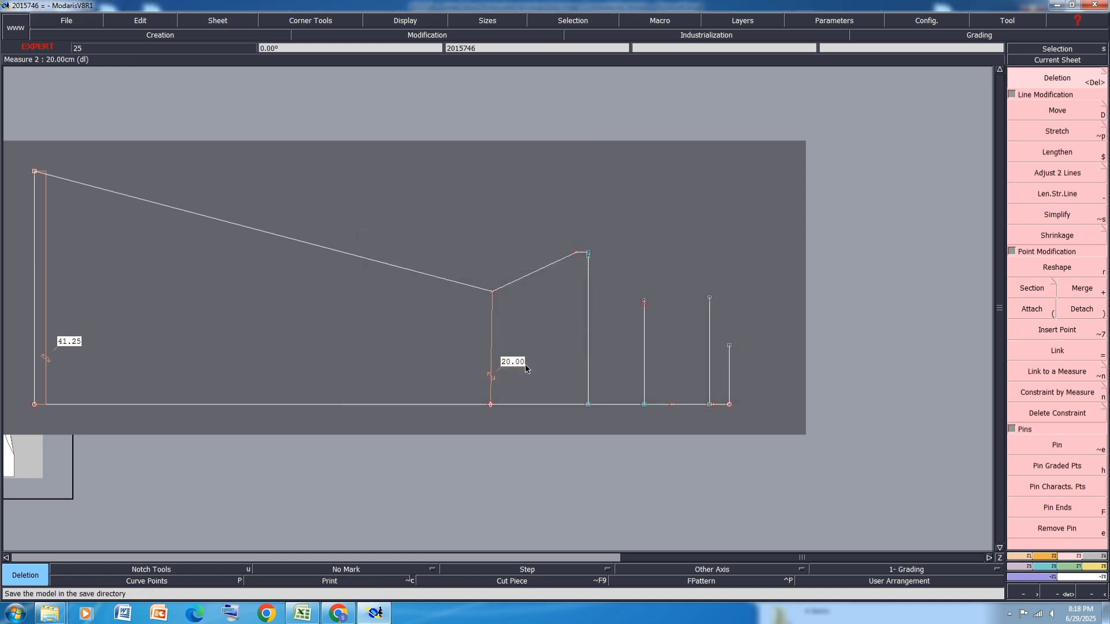
Attach the upper end of the bust line to the end point of the side outline
{"action": "scroll", "coordinate": [589, 253], "scroll_direction": "up", "scroll_amount": 2}
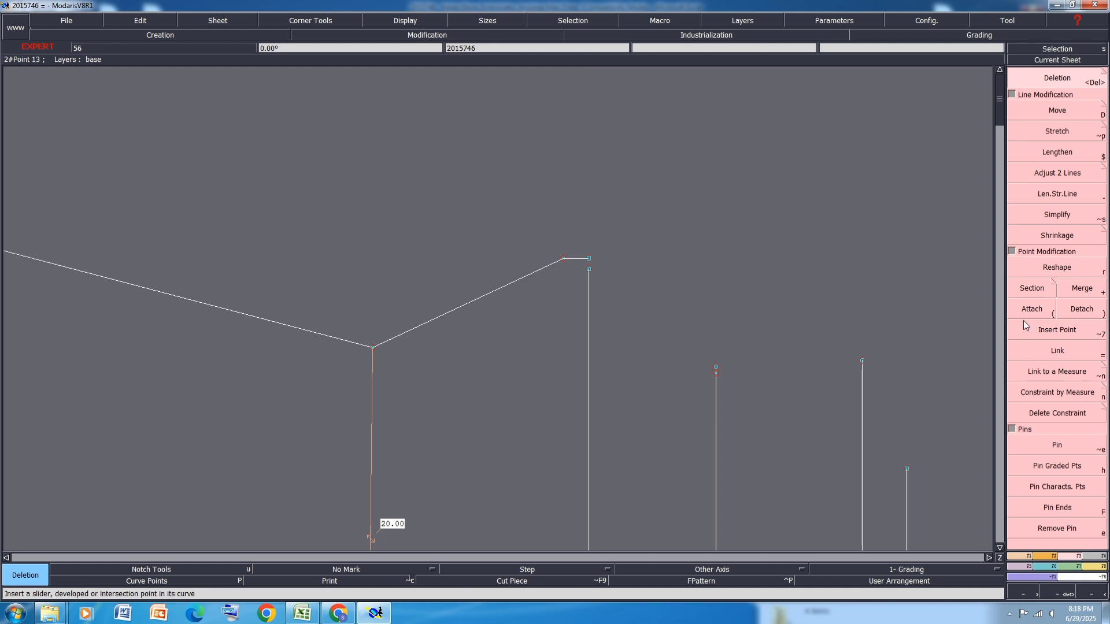
{"action": "left_click", "coordinate": [1030, 309]}
{"action": "left_click", "coordinate": [587, 261]}
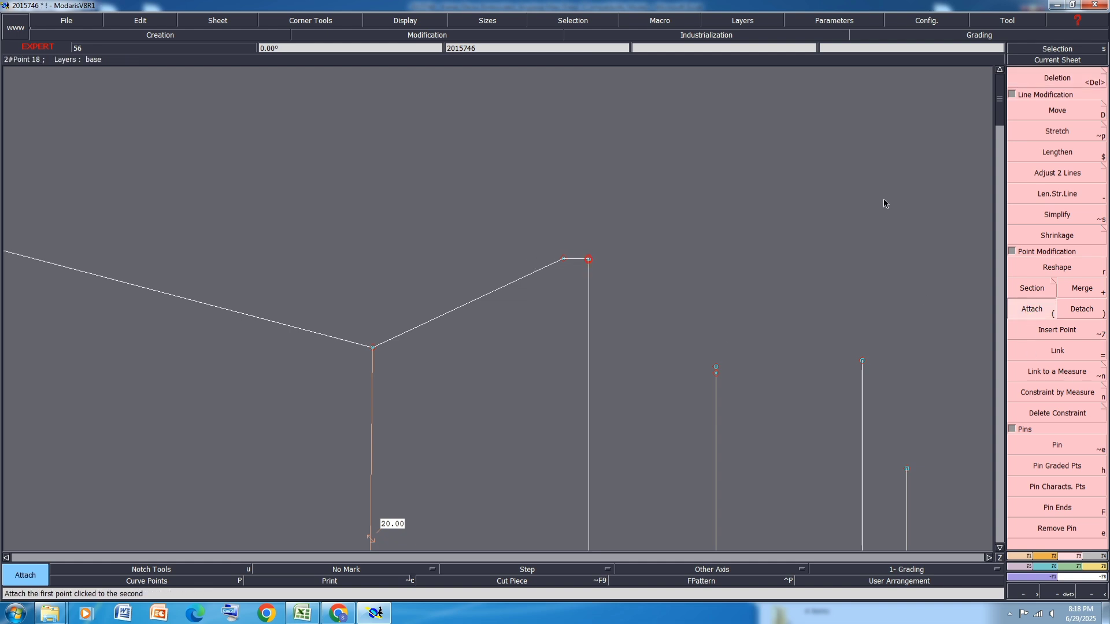
Move the attached bust point outward by 0.25 cm in Y with no X shift, and save the model
{"action": "left_click", "coordinate": [1070, 107]}
{"action": "left_click", "coordinate": [589, 258]}
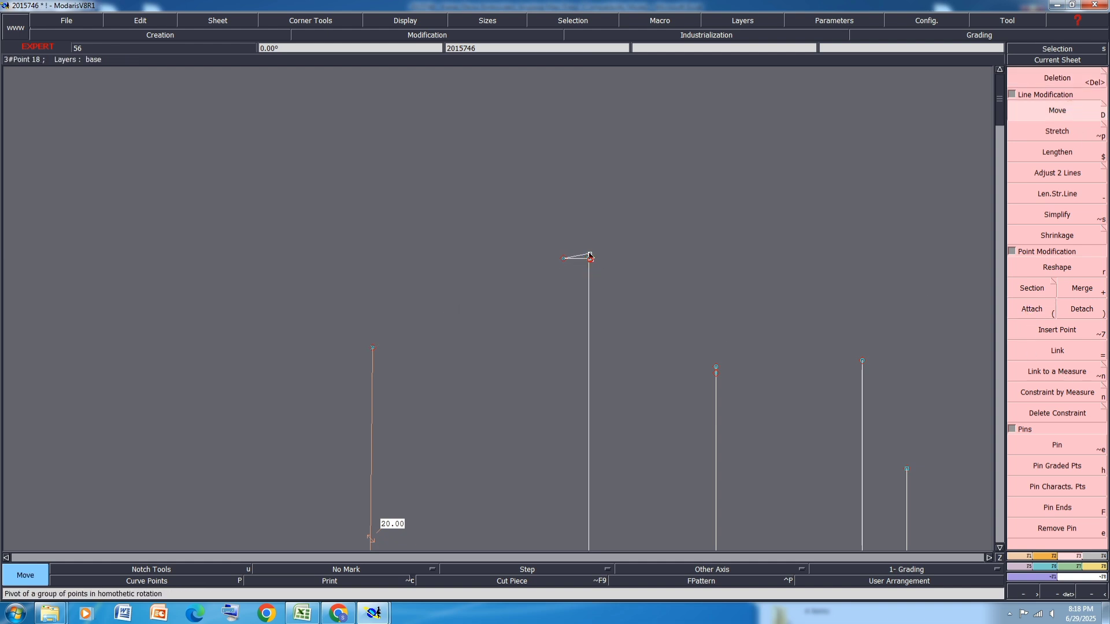
{"action": "key", "text": "Down"}
{"action": "type", "text": "0"}
{"action": "key", "text": "Down"}
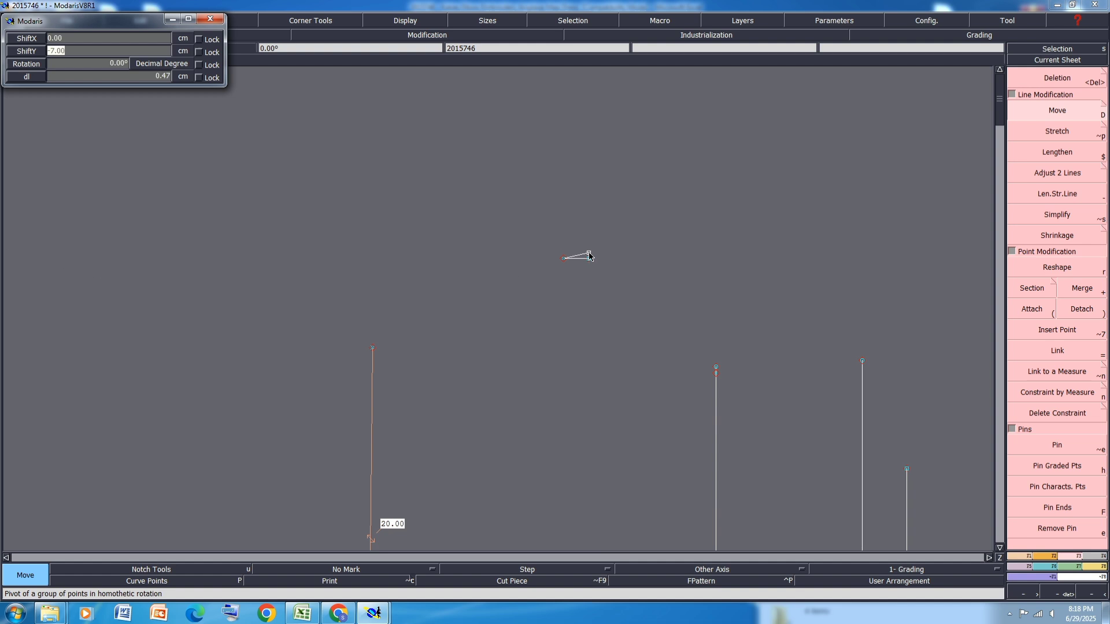
{"action": "type", "text": "0.25"}
{"action": "key", "text": "Return"}
{"action": "scroll", "coordinate": [588, 257], "scroll_direction": "down", "scroll_amount": 2}
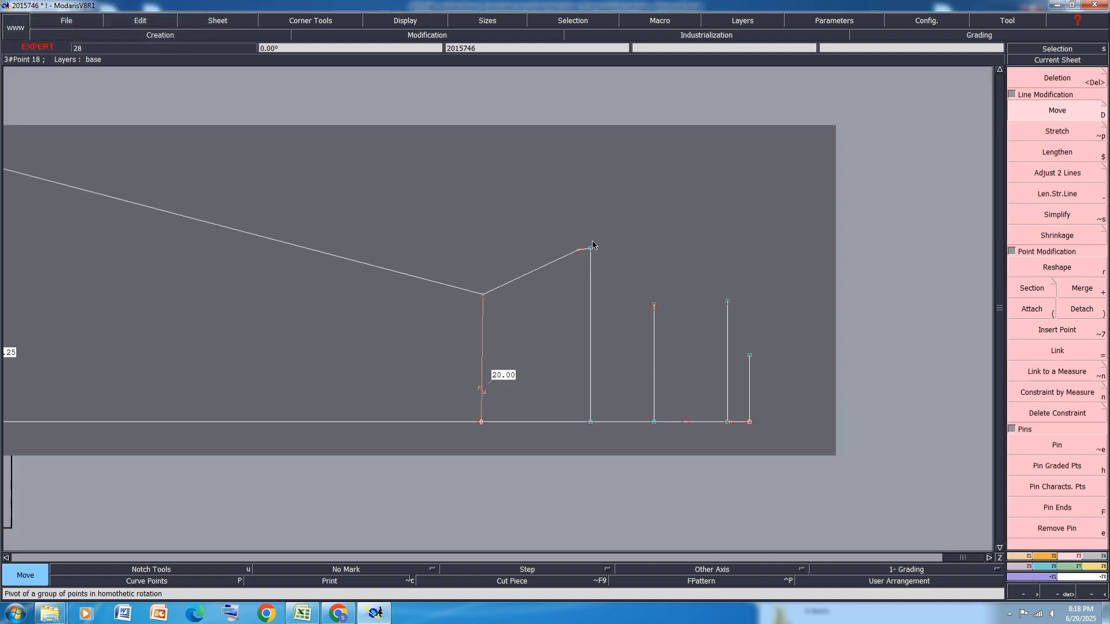
{"action": "scroll", "coordinate": [569, 286], "scroll_direction": "down", "scroll_amount": 2}
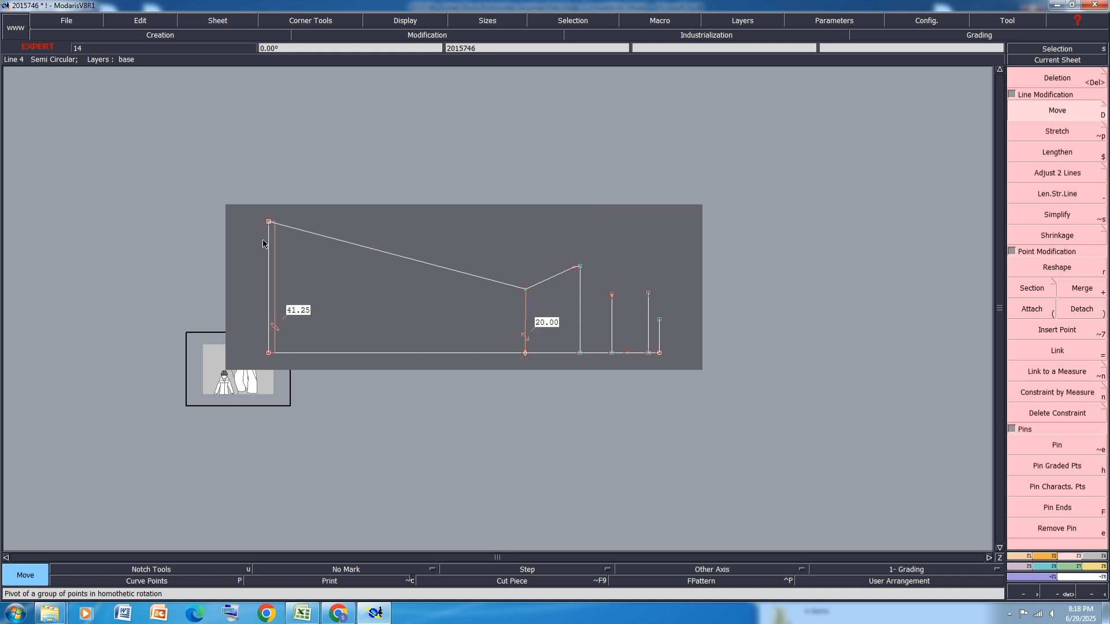
{"action": "key", "text": "ctrl+s"}
{"action": "left_click", "coordinate": [498, 374]}
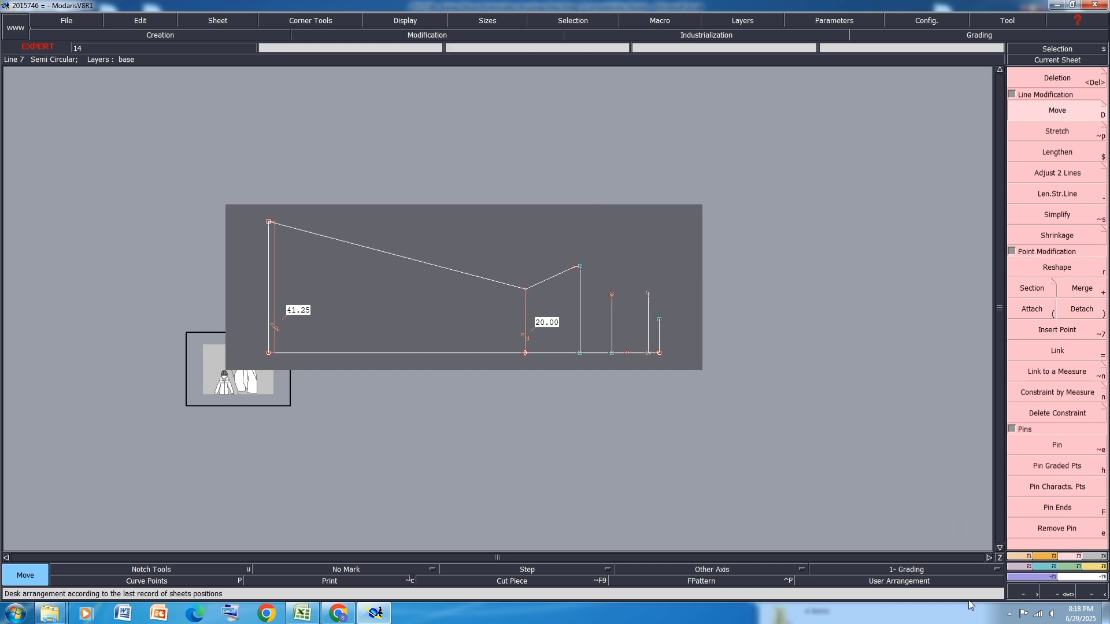
Draw a Bezier line from the hem's upper corner to the inserted point just below the bust point
{"action": "left_click", "coordinate": [1028, 557]}
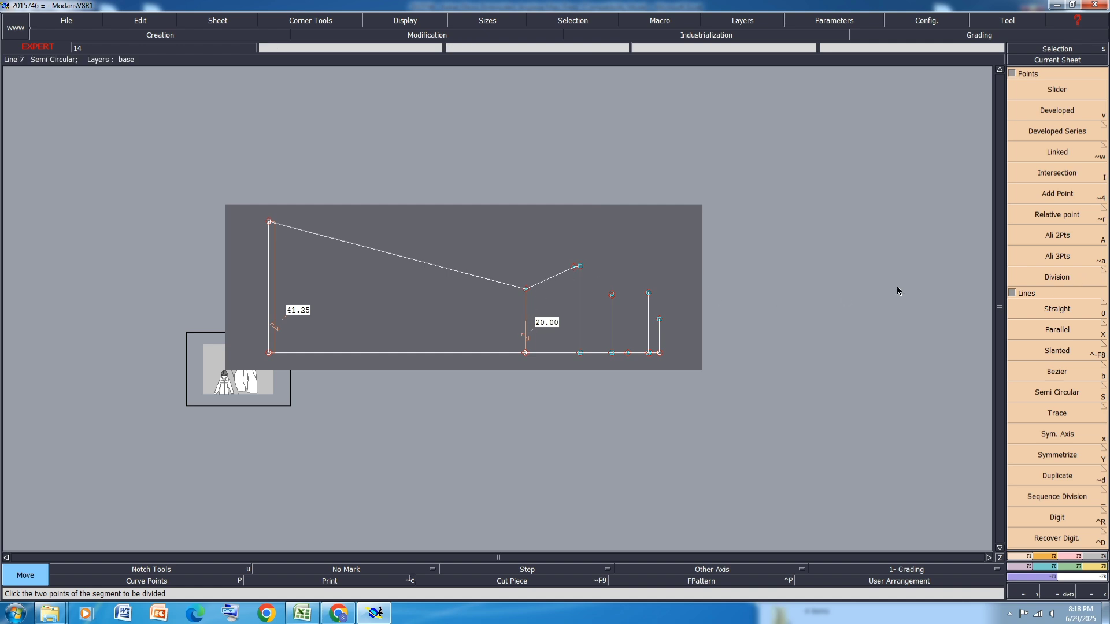
{"action": "key", "text": "b"}
{"action": "left_click", "coordinate": [270, 221]}
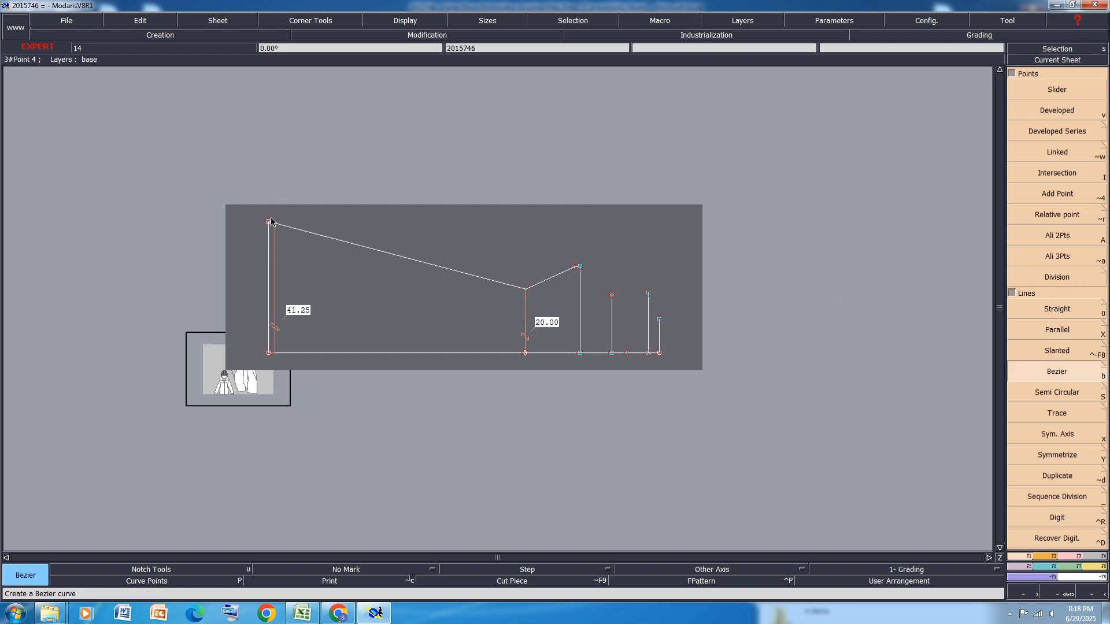
{"action": "left_click", "coordinate": [575, 268]}
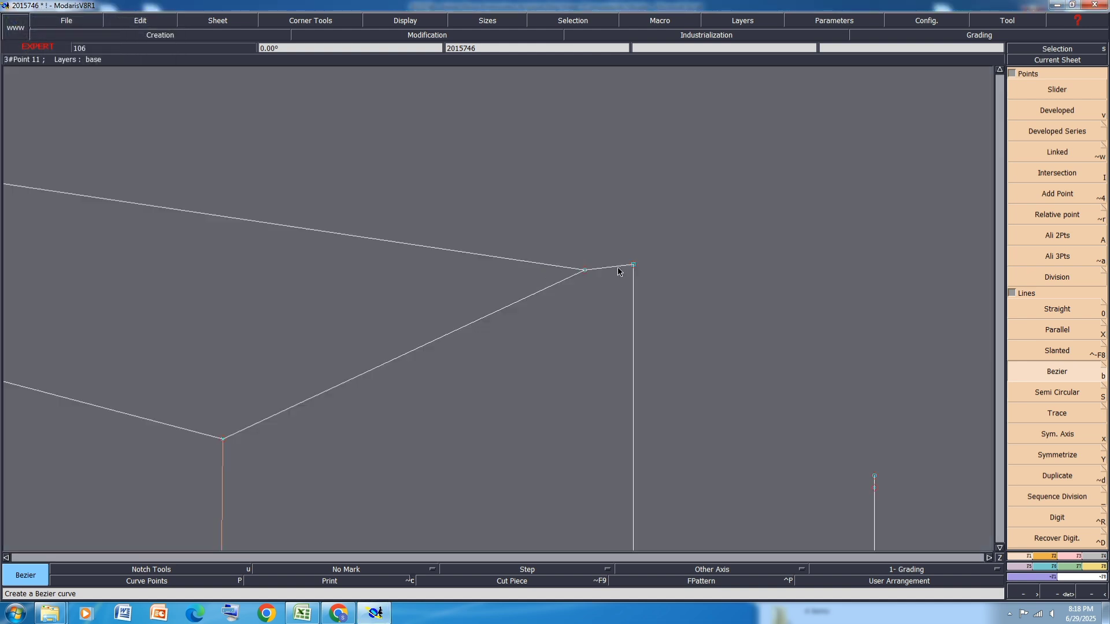
{"action": "scroll", "coordinate": [719, 281], "scroll_direction": "down", "scroll_amount": 2}
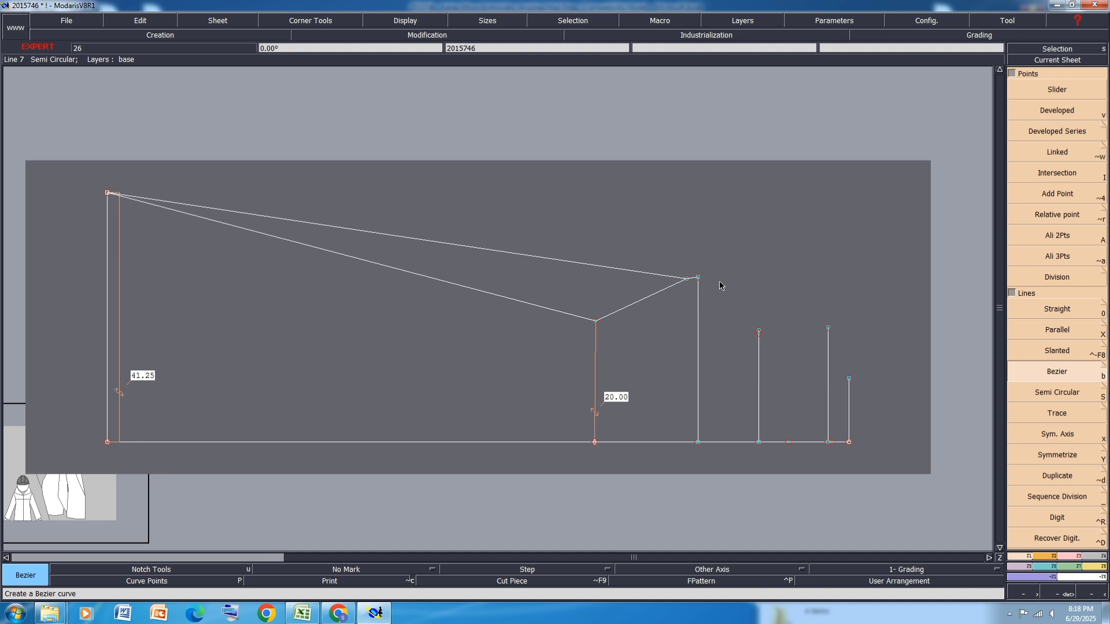
In the Excel size specification, highlight the front length from HNP to waist seam row in yellow, and return to Modaris
{"action": "left_click", "coordinate": [302, 613]}
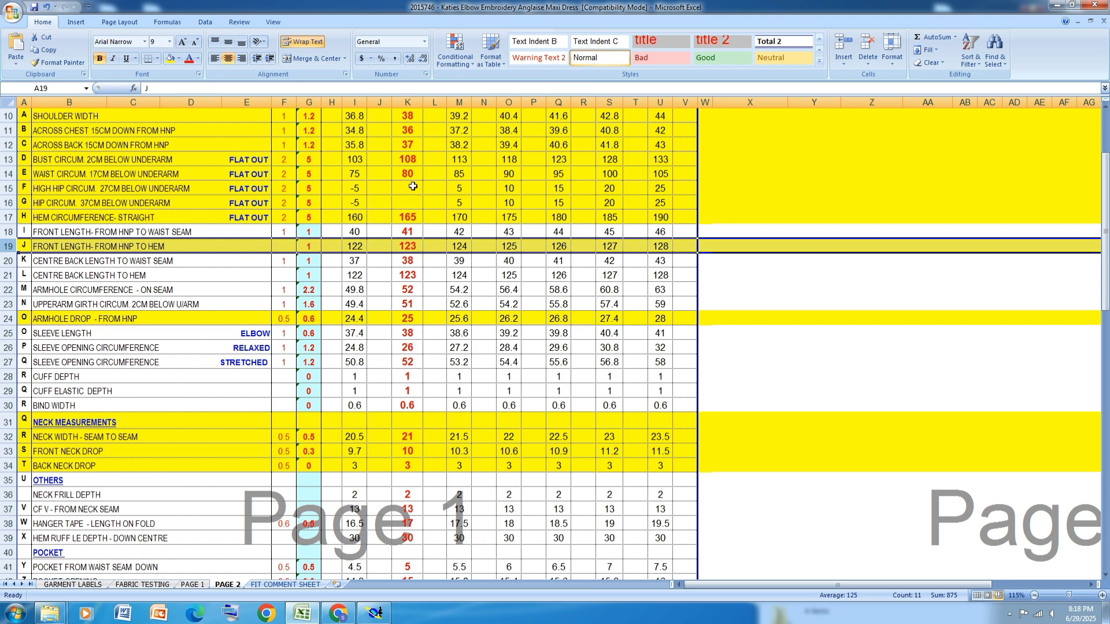
{"action": "left_click", "coordinate": [11, 232]}
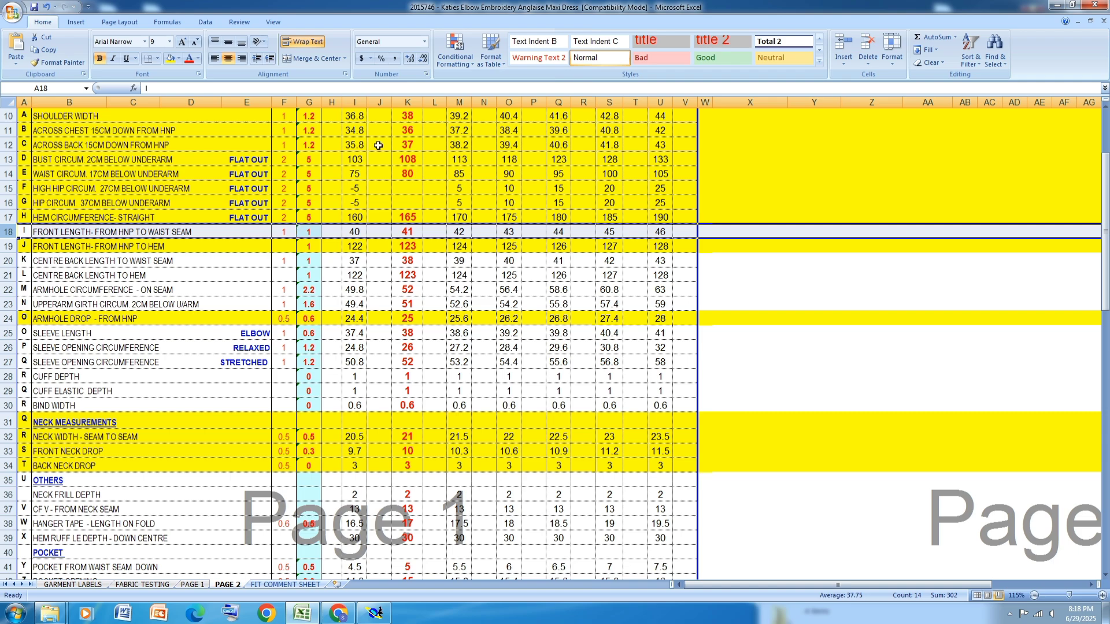
{"action": "left_click", "coordinate": [374, 612]}
Add a developed point at -40 cm from the neck end of the lower straight line and insert it into the line
{"action": "left_click", "coordinate": [1050, 119]}
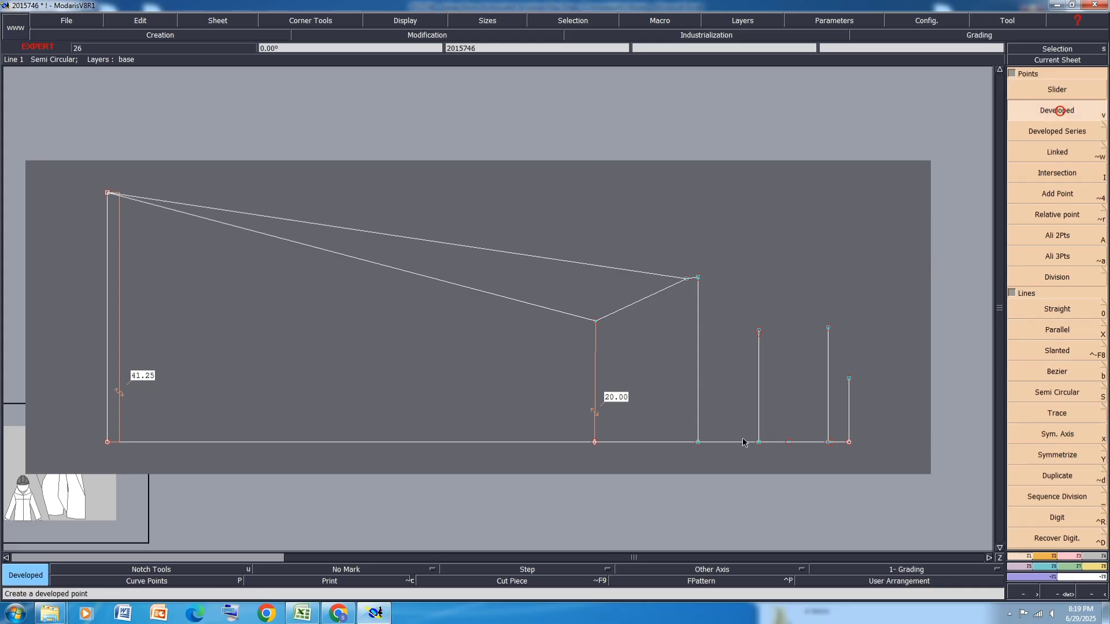
{"action": "left_click", "coordinate": [847, 442]}
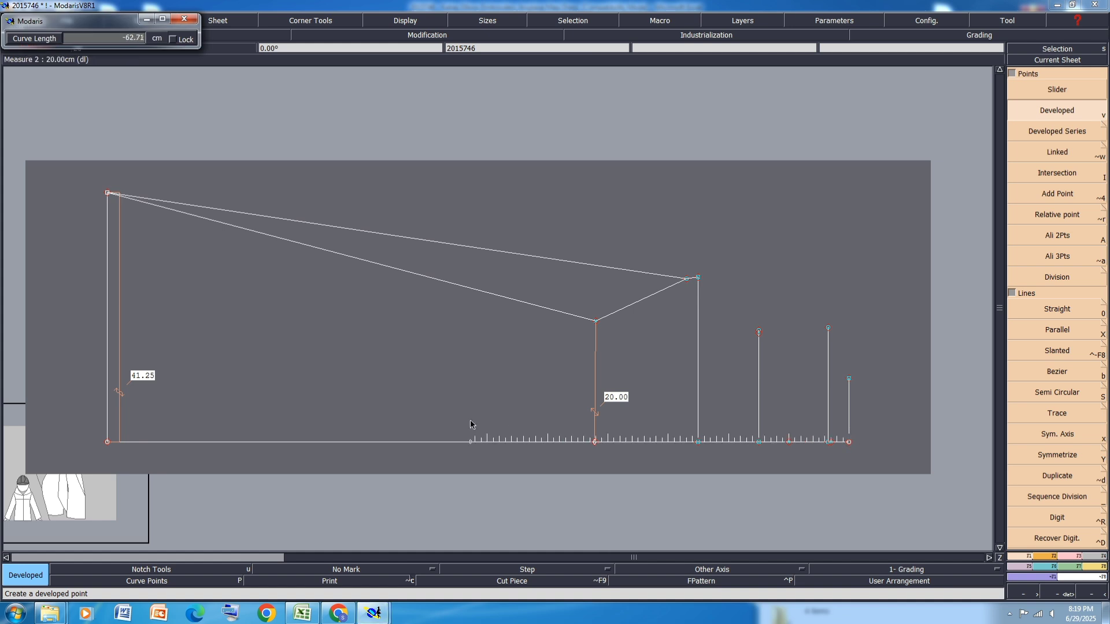
{"action": "key", "text": "Tab"}
{"action": "type", "text": "-"}
{"action": "key", "text": "Return"}
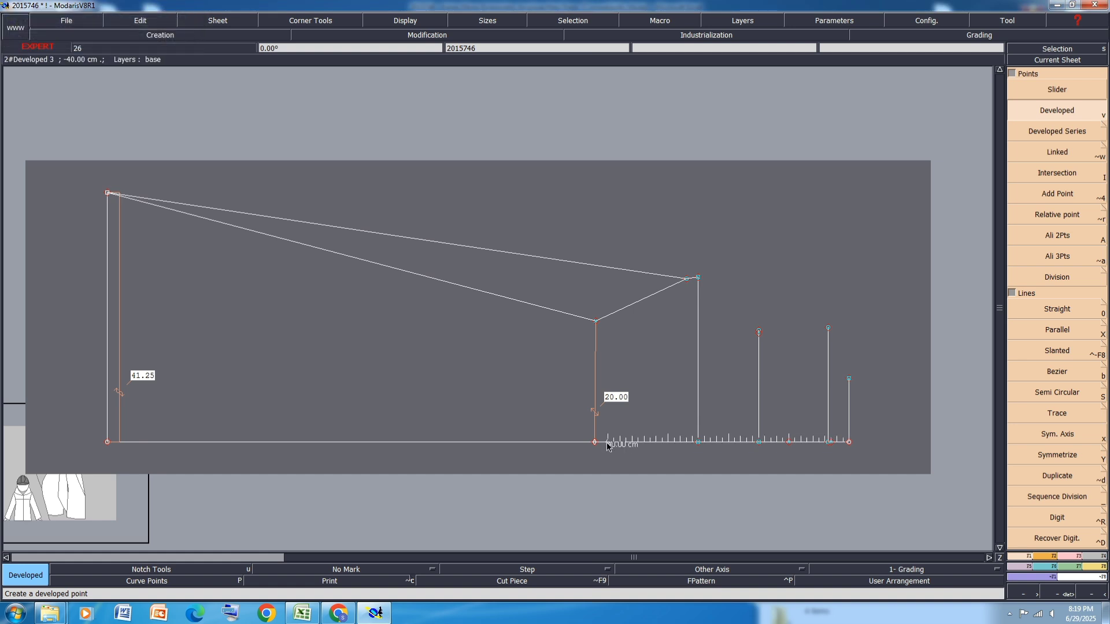
{"action": "key", "text": "i"}
{"action": "left_click", "coordinate": [607, 443]}
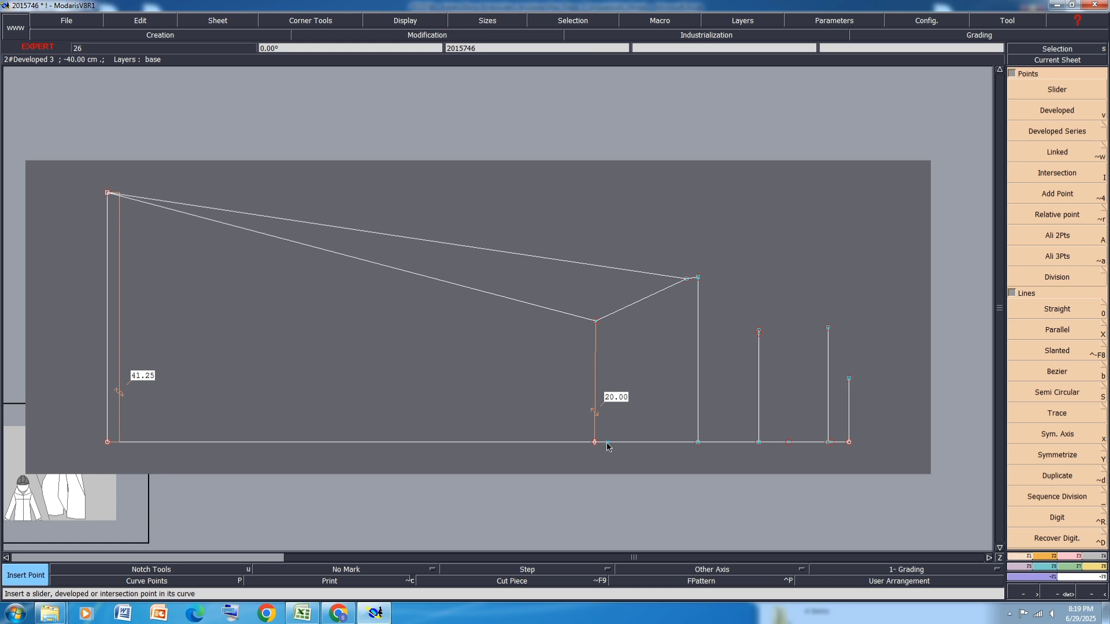
Switch to the Excel size specification and highlight the centre back length to waist seam row in yellow
{"action": "left_click", "coordinate": [301, 613]}
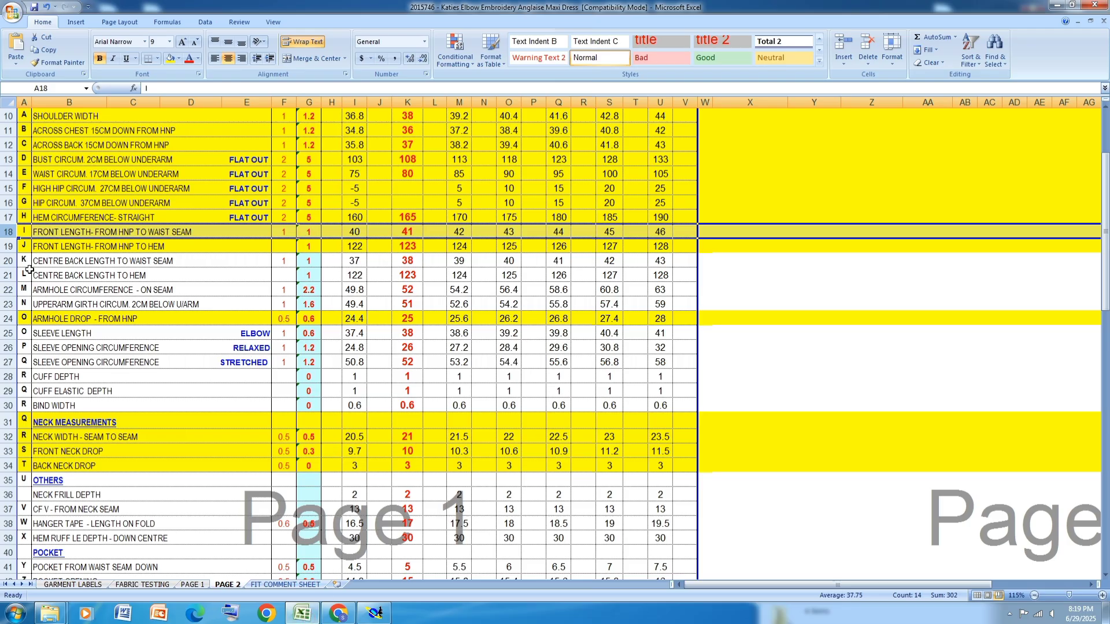
{"action": "left_click", "coordinate": [11, 263]}
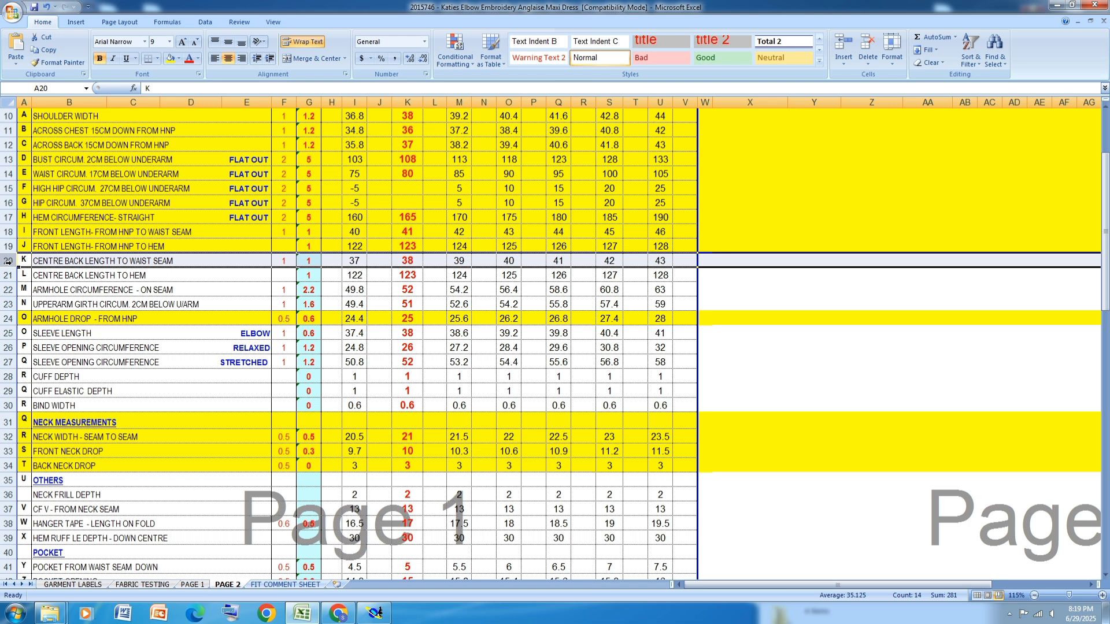
{"action": "left_click", "coordinate": [173, 60]}
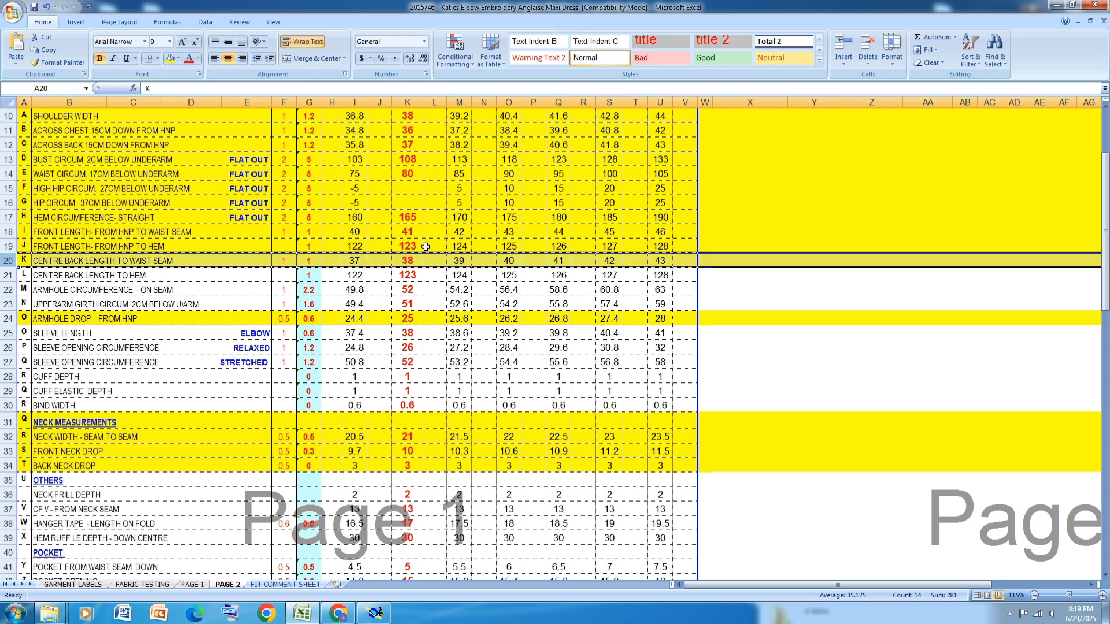
{"action": "left_click", "coordinate": [8, 275]}
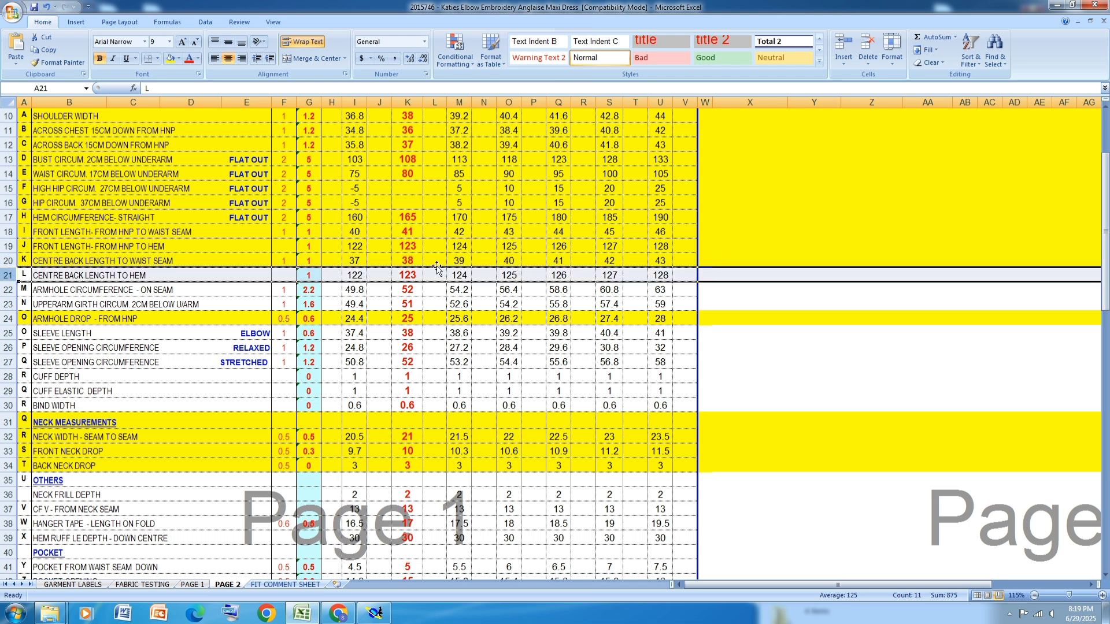
{"action": "left_click", "coordinate": [8, 261]}
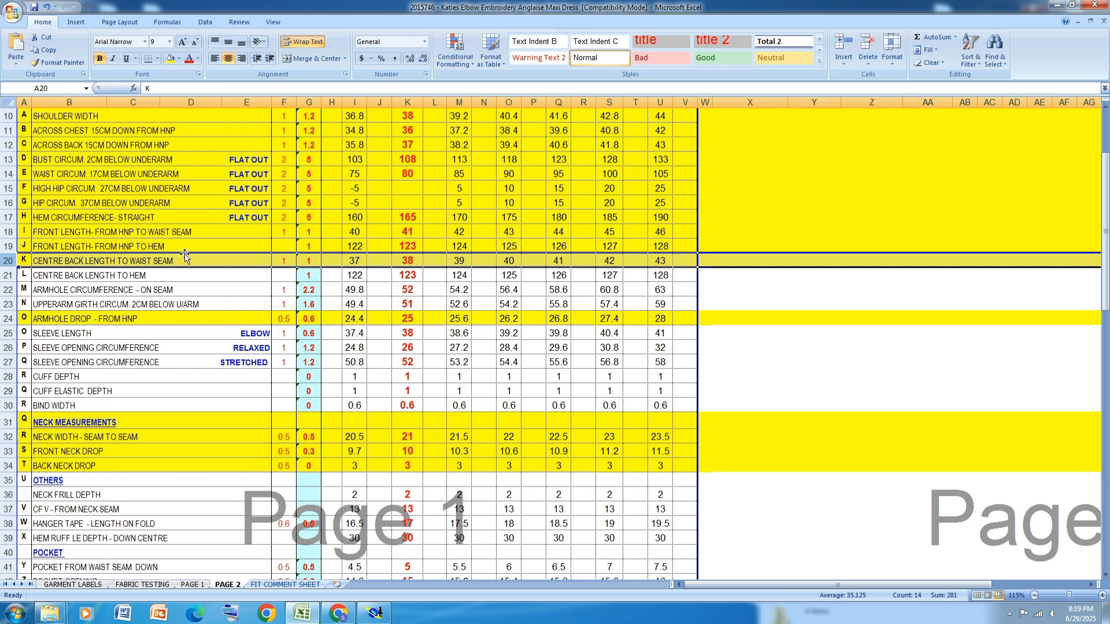
Highlight the centre back length to hem row in yellow, and return to Modaris
{"action": "left_click", "coordinate": [6, 275]}
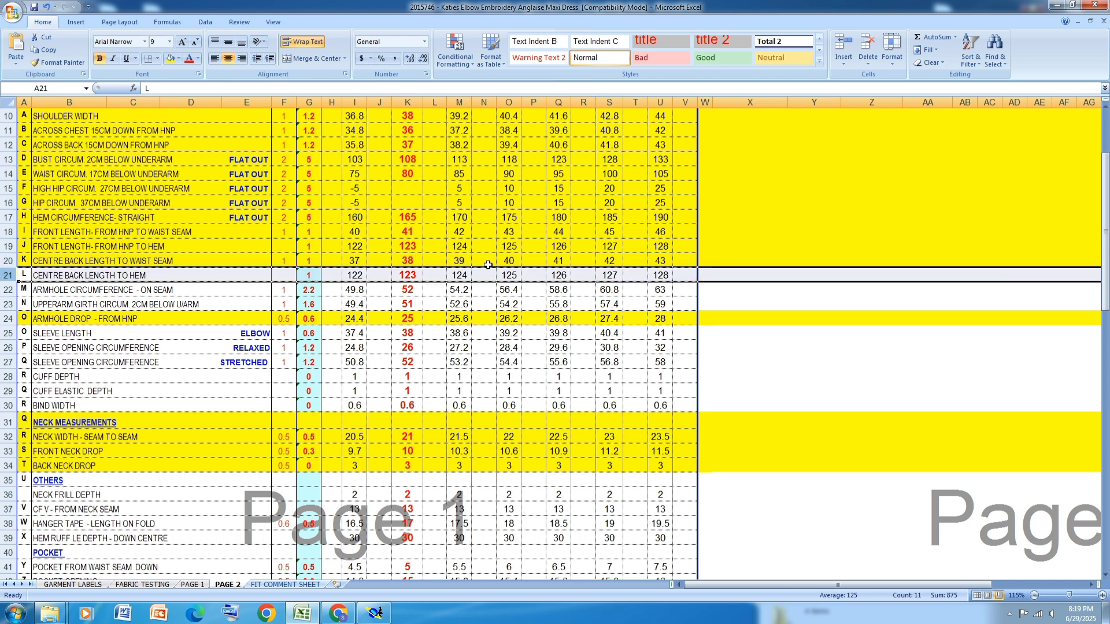
{"action": "left_click", "coordinate": [174, 62]}
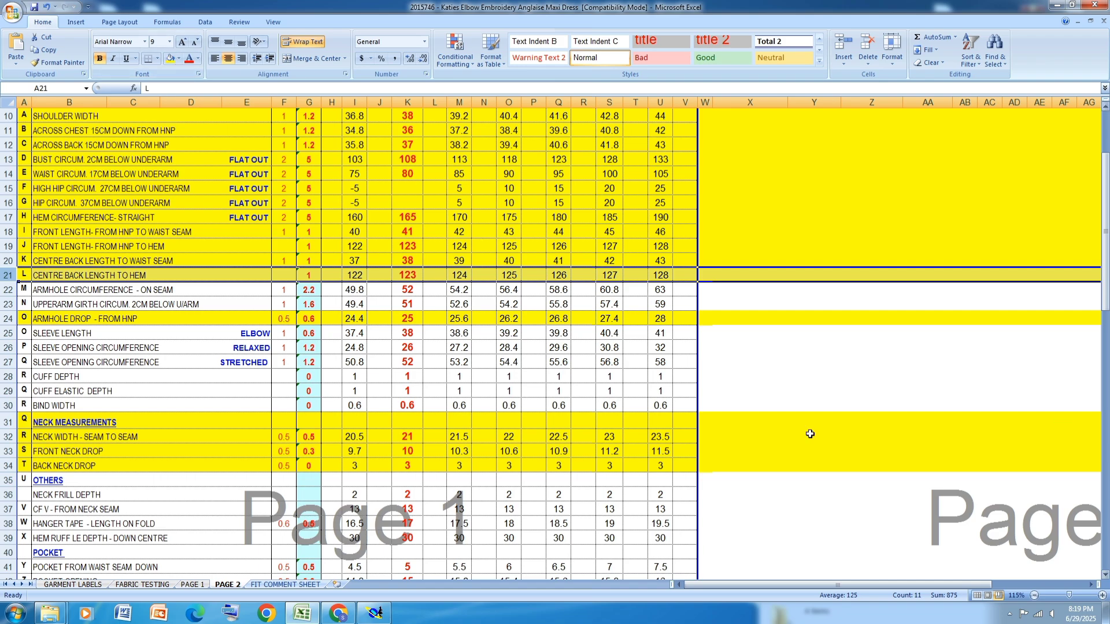
{"action": "left_click", "coordinate": [376, 612]}
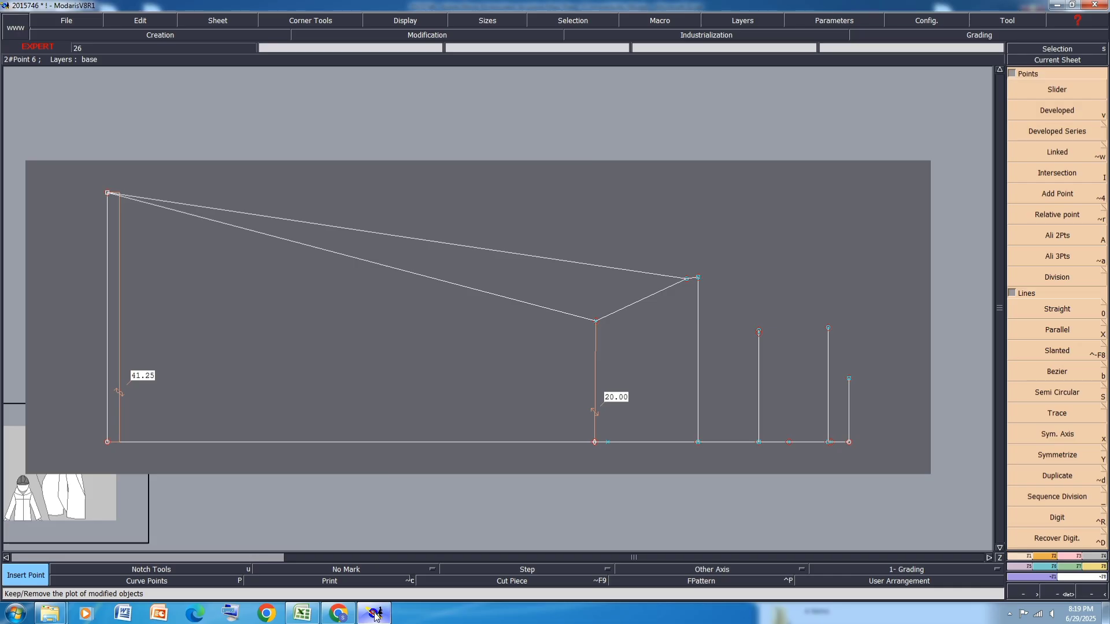
Add a developed point at the size 10 centre back waist length from the neck end of the lower straight line and insert it into the line
{"action": "left_click", "coordinate": [1058, 109]}
{"action": "left_click", "coordinate": [848, 442]}
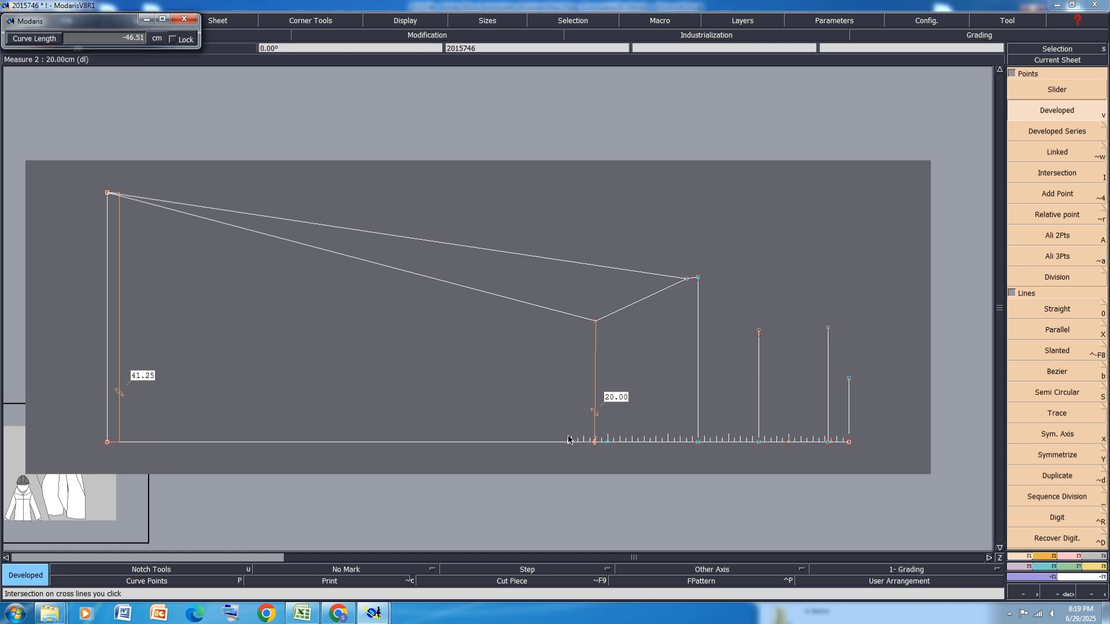
{"action": "key", "text": "Down"}
{"action": "type", "text": "-"}
{"action": "key", "text": "Return"}
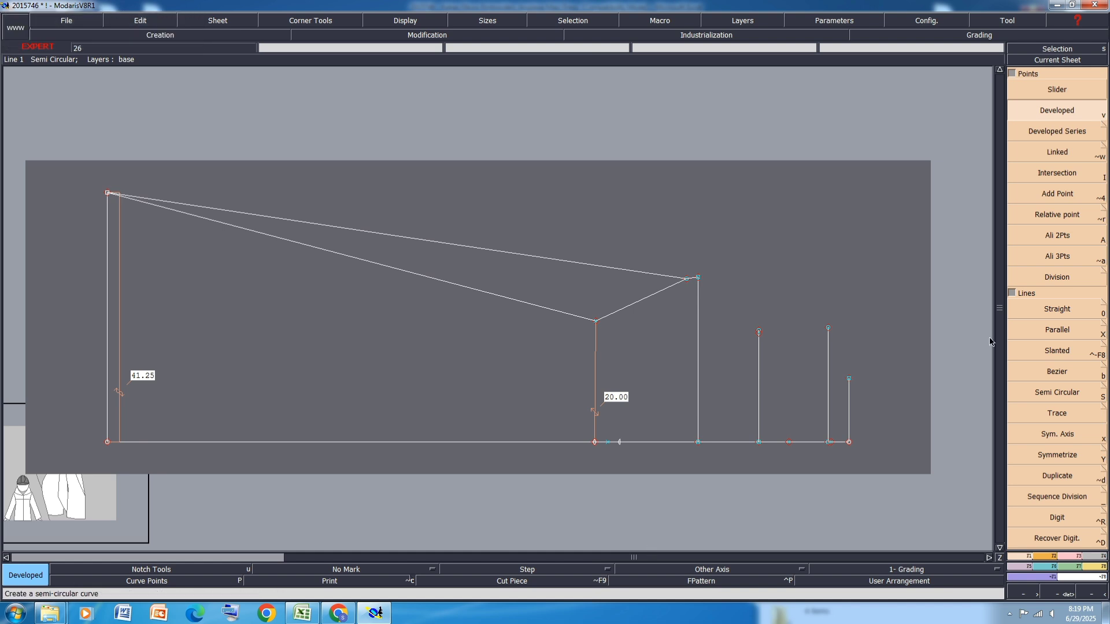
{"action": "key", "text": "i"}
{"action": "left_click", "coordinate": [620, 444]}
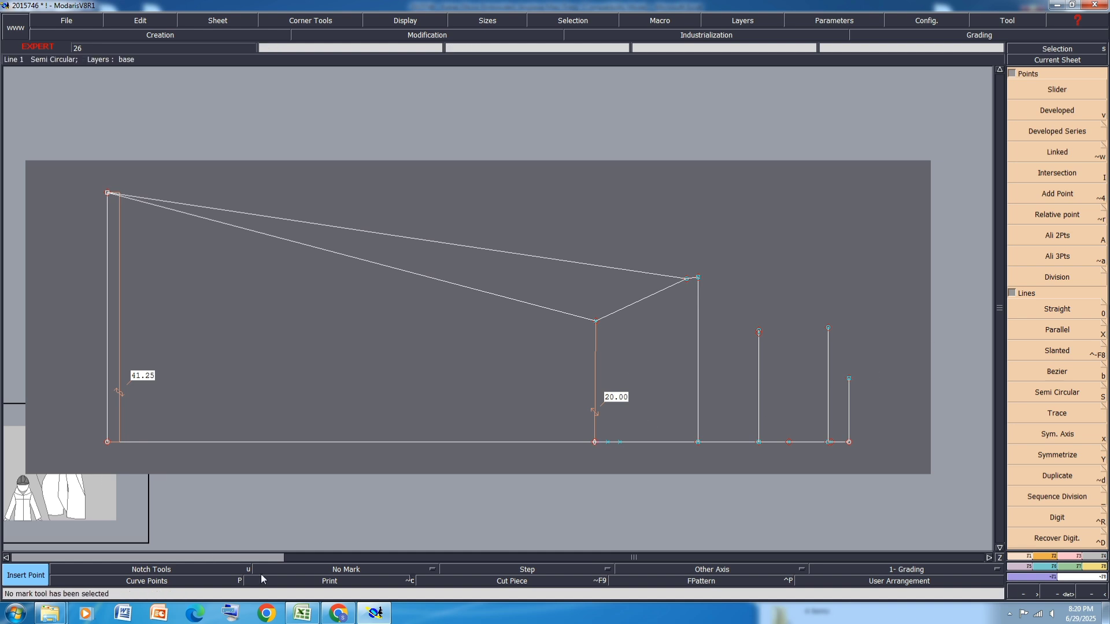
In the Excel size specification, highlight the armhole circumference row in yellow and open the PAGE 1 sheet
{"action": "left_click", "coordinate": [303, 613]}
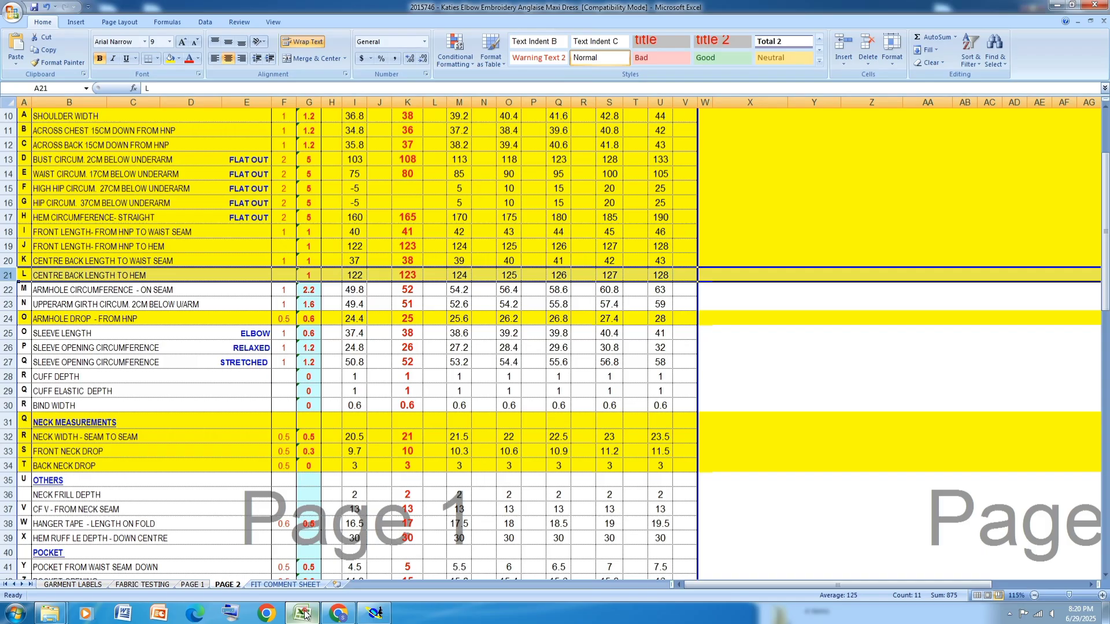
{"action": "left_click", "coordinate": [14, 292]}
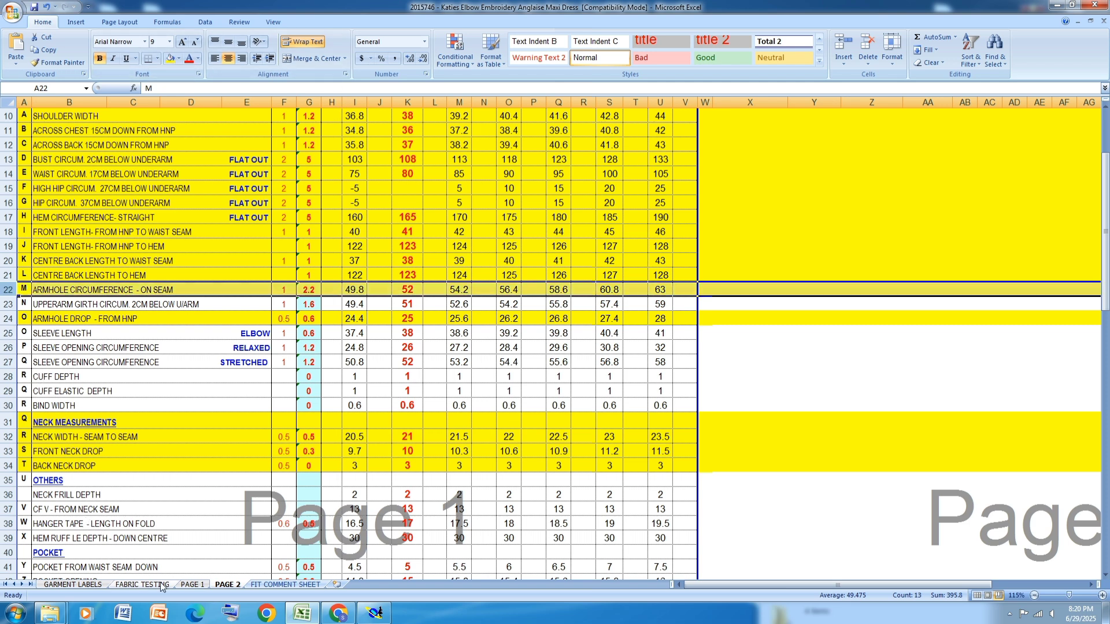
{"action": "left_click", "coordinate": [192, 584]}
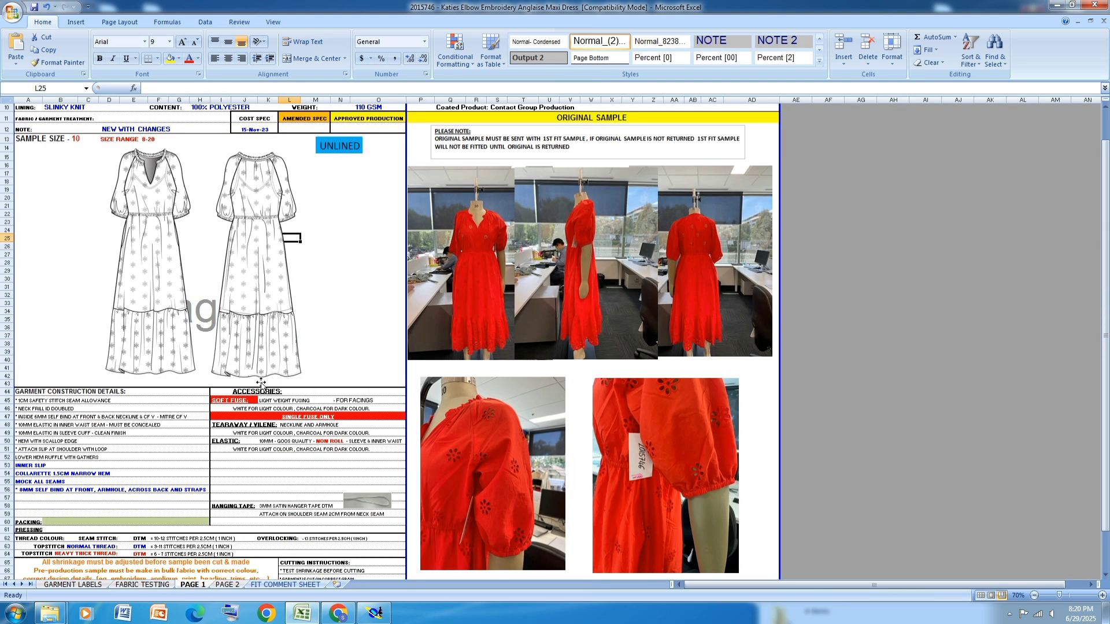
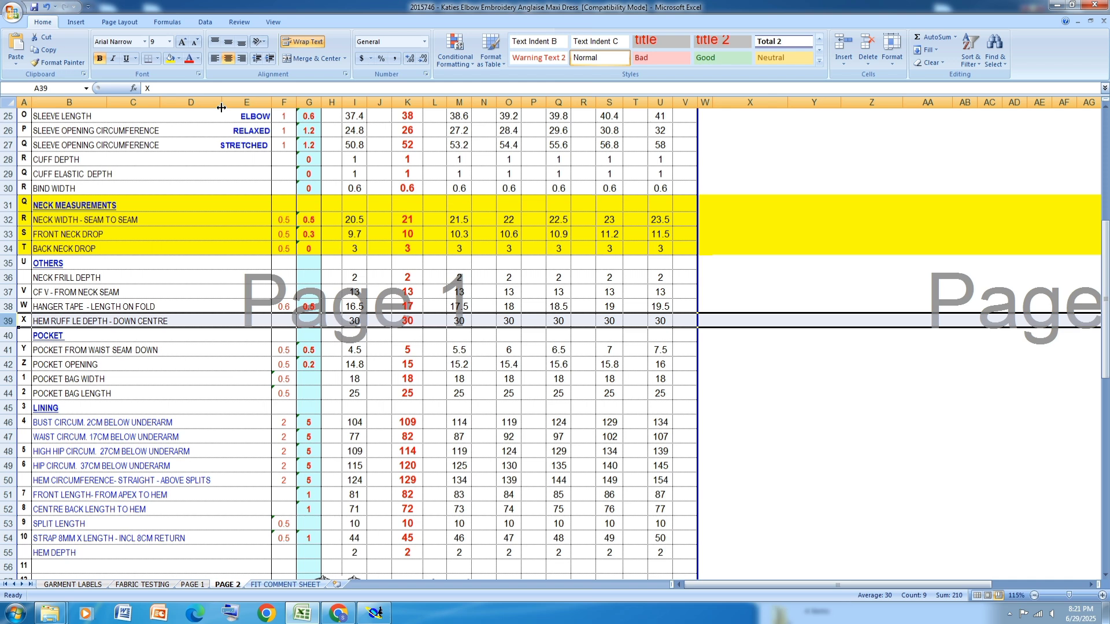
Highlight the hem ruffle depth row in yellow, and in Modaris add a developed point 30 cm from the hem end of the lower straight line
{"action": "left_click", "coordinate": [170, 57]}
{"action": "left_click", "coordinate": [375, 612]}
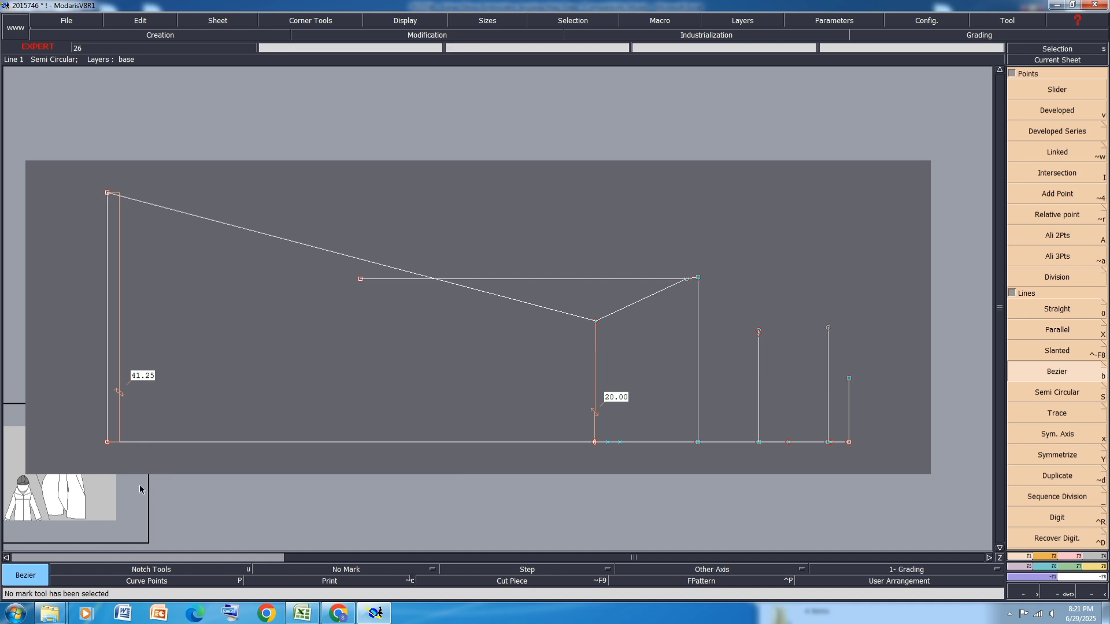
{"action": "key", "text": "v"}
{"action": "left_click", "coordinate": [107, 443]}
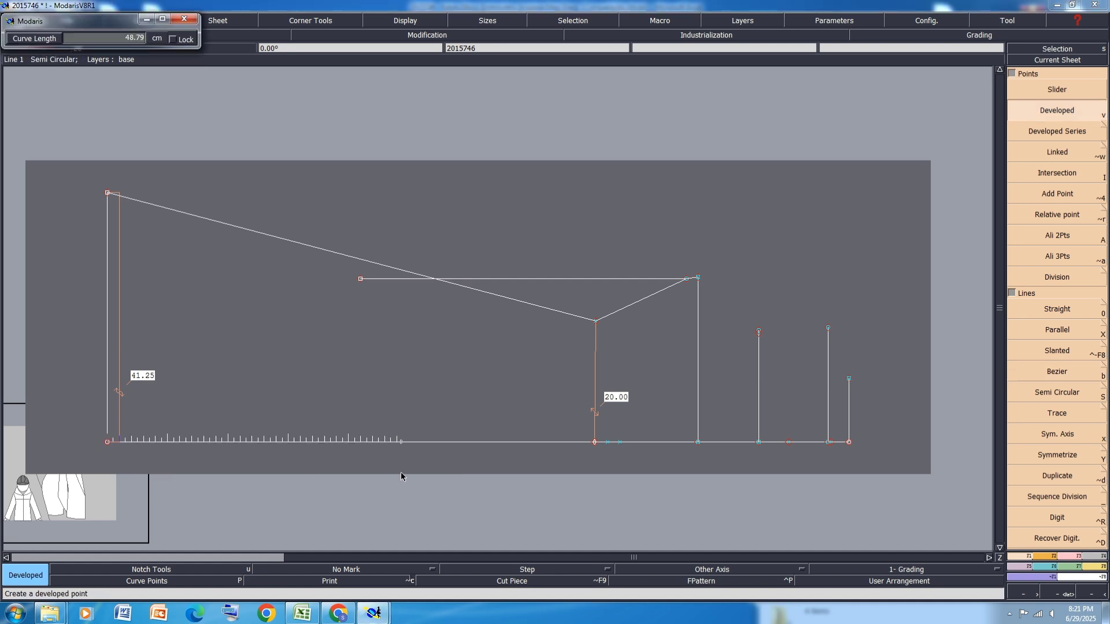
{"action": "type", "text": "30"}
{"action": "key", "text": "Return"}
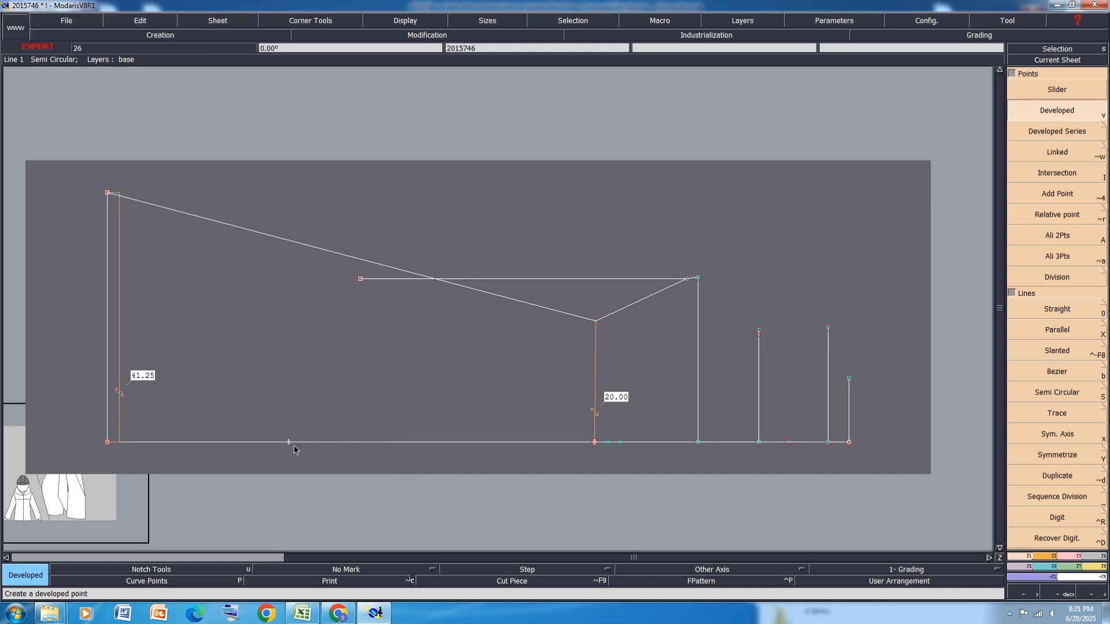
Review the pocket and lining measurements and the dress sketches in the Excel size specification
{"action": "left_click", "coordinate": [301, 613]}
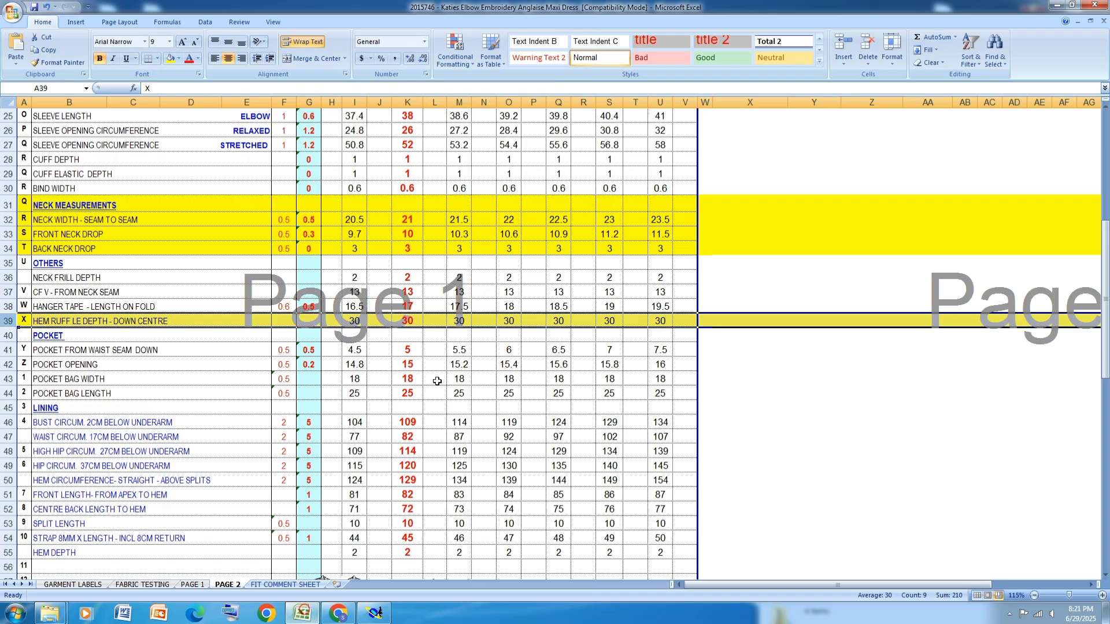
{"action": "scroll", "coordinate": [437, 382], "scroll_direction": "down", "scroll_amount": 7}
{"action": "scroll", "coordinate": [434, 386], "scroll_direction": "up", "scroll_amount": 4}
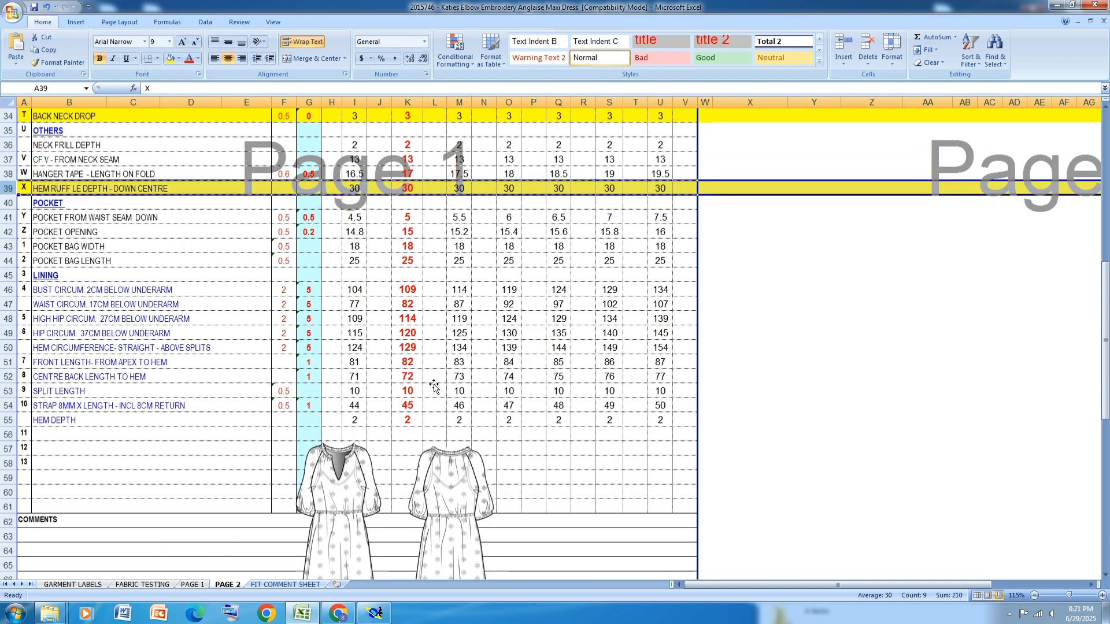
{"action": "scroll", "coordinate": [352, 431], "scroll_direction": "down", "scroll_amount": 2}
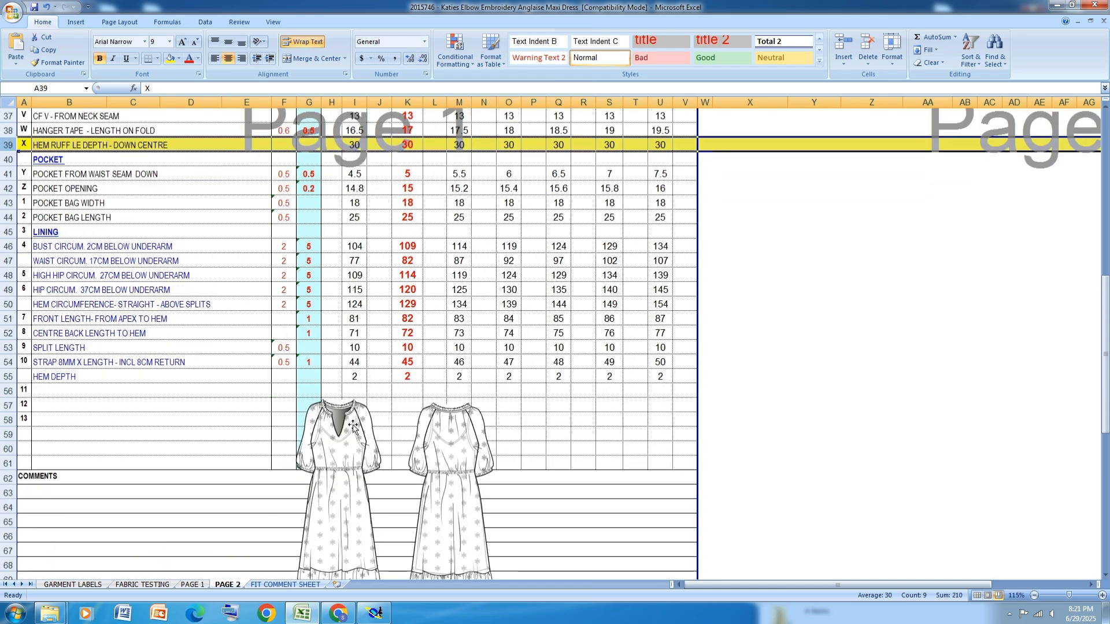
{"action": "scroll", "coordinate": [353, 428], "scroll_direction": "down", "scroll_amount": 1}
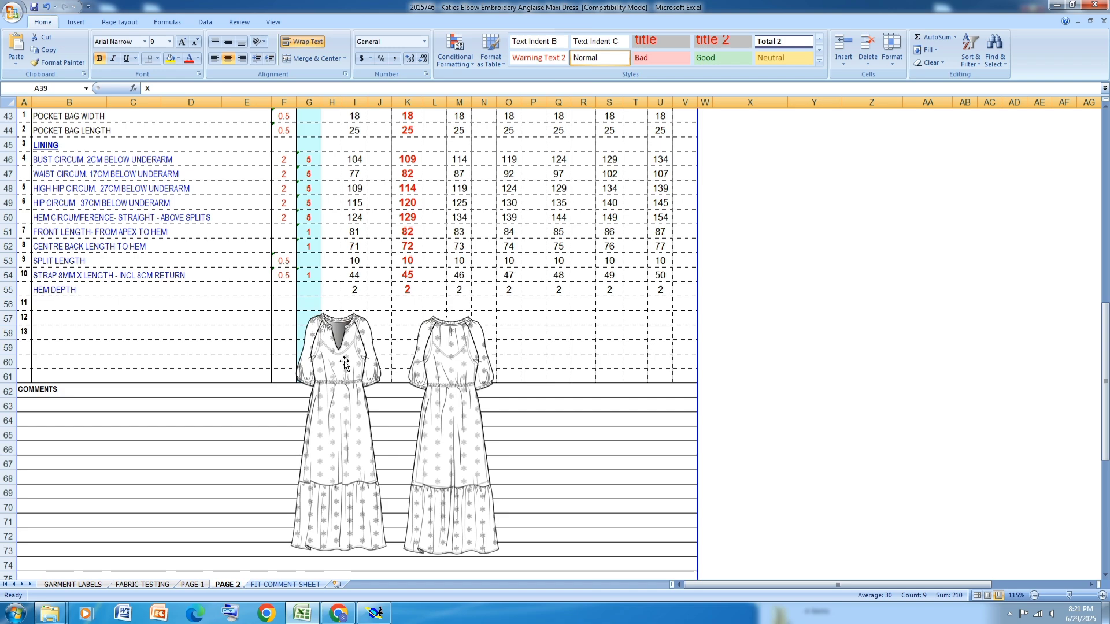
{"action": "scroll", "coordinate": [341, 357], "scroll_direction": "down", "scroll_amount": 5}
{"action": "scroll", "coordinate": [340, 356], "scroll_direction": "up", "scroll_amount": 6}
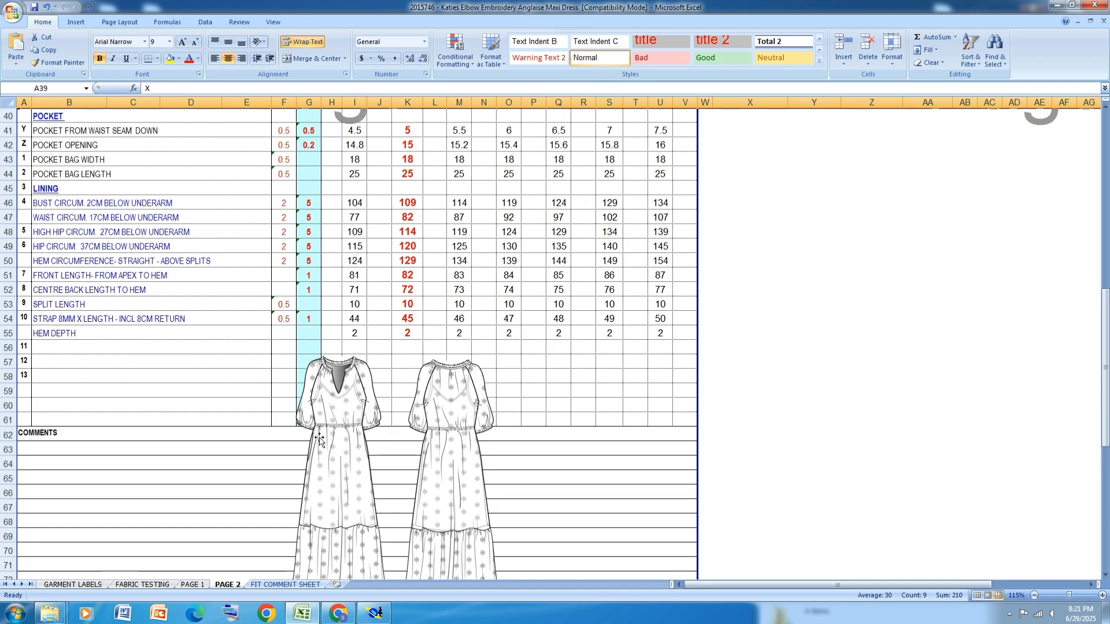
{"action": "left_click", "coordinate": [298, 614]}
{"action": "left_click", "coordinate": [298, 615]}
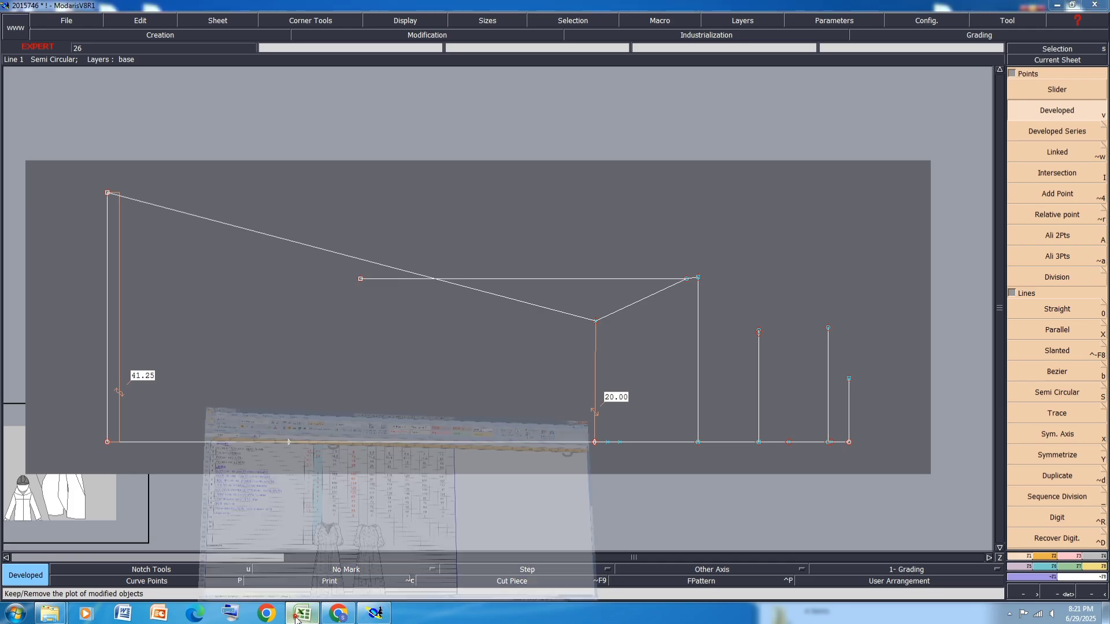
{"action": "scroll", "coordinate": [241, 344], "scroll_direction": "up", "scroll_amount": 6}
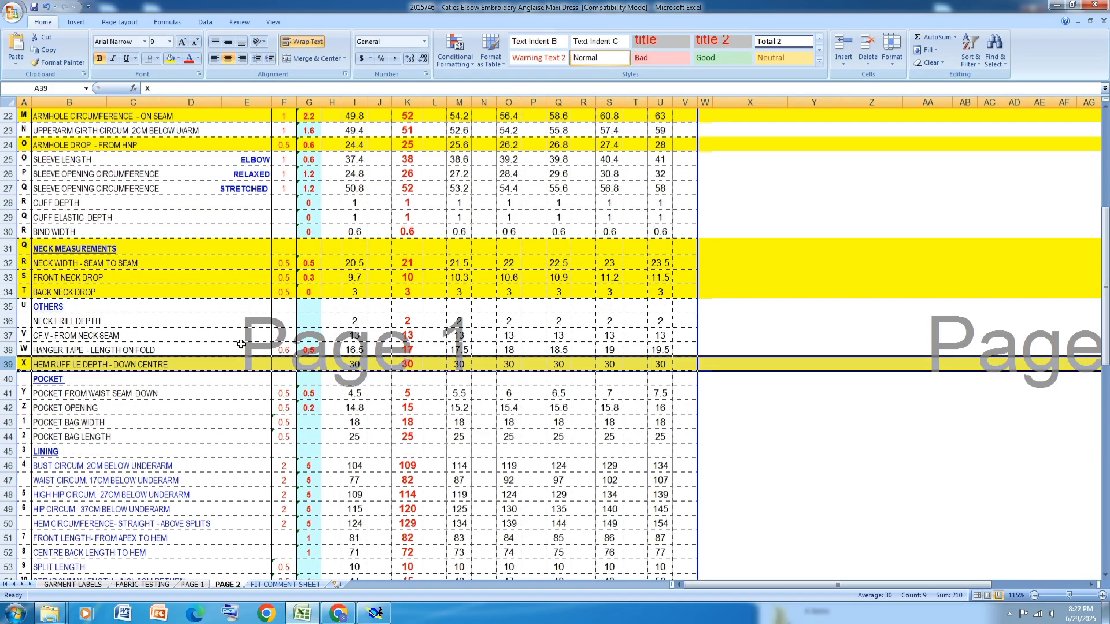
{"action": "scroll", "coordinate": [241, 345], "scroll_direction": "up", "scroll_amount": 4}
{"action": "scroll", "coordinate": [265, 404], "scroll_direction": "down", "scroll_amount": 5}
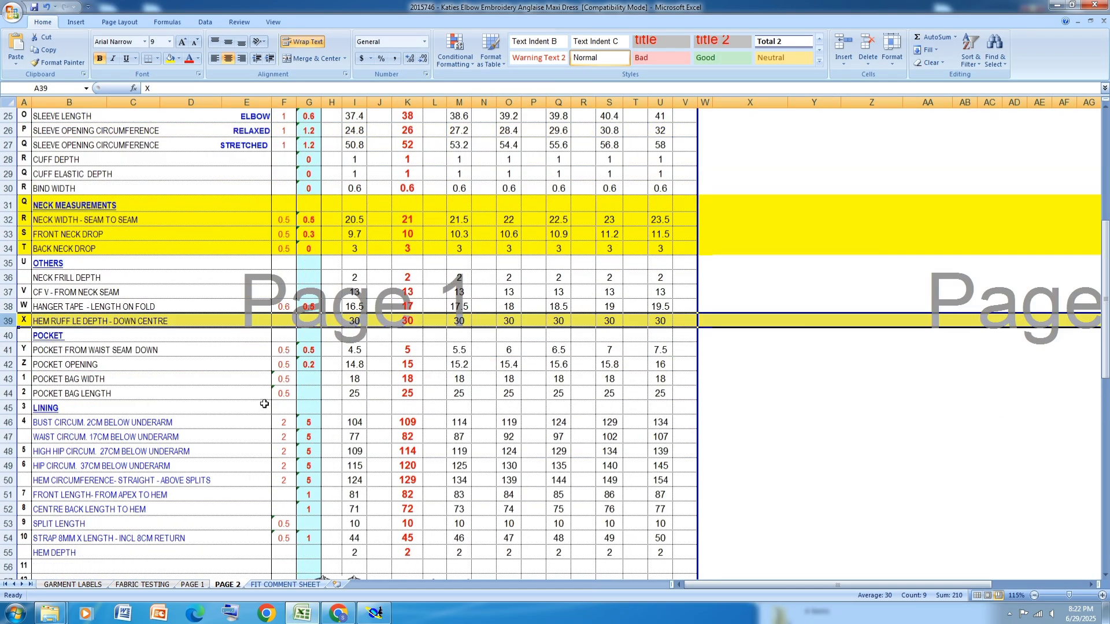
On the PAGE 1 sheet, rearrange the front and side sample photos and enlarge the front-view photo
{"action": "left_click", "coordinate": [193, 585]}
{"action": "scroll", "coordinate": [447, 264], "scroll_direction": "up", "scroll_amount": 3}
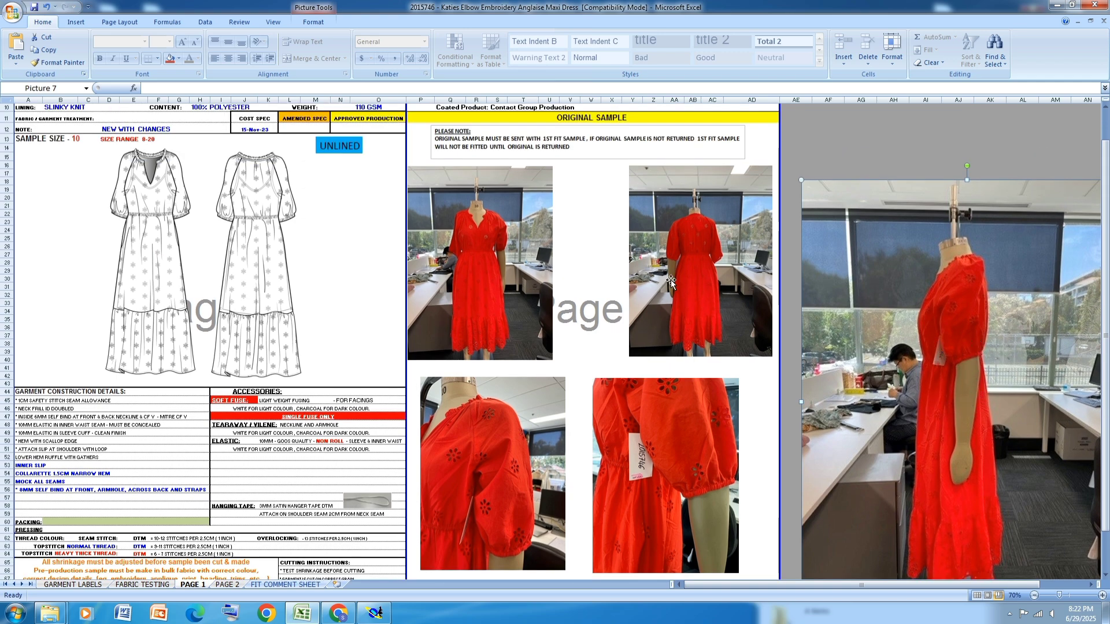
{"action": "scroll", "coordinate": [671, 280], "scroll_direction": "up", "scroll_amount": 1}
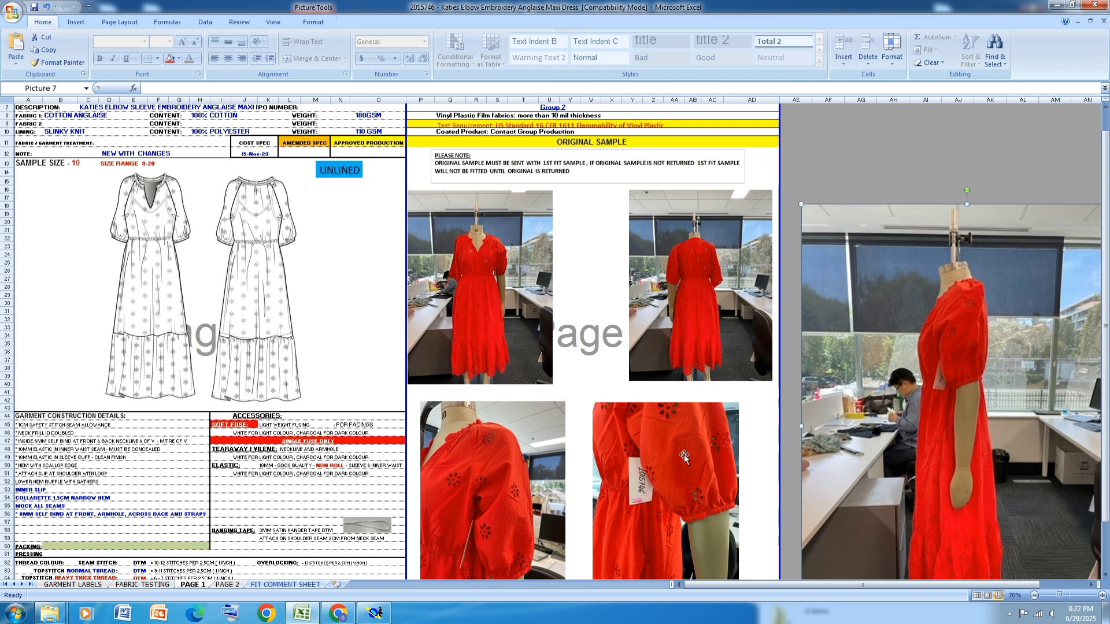
{"action": "left_click", "coordinate": [679, 284]}
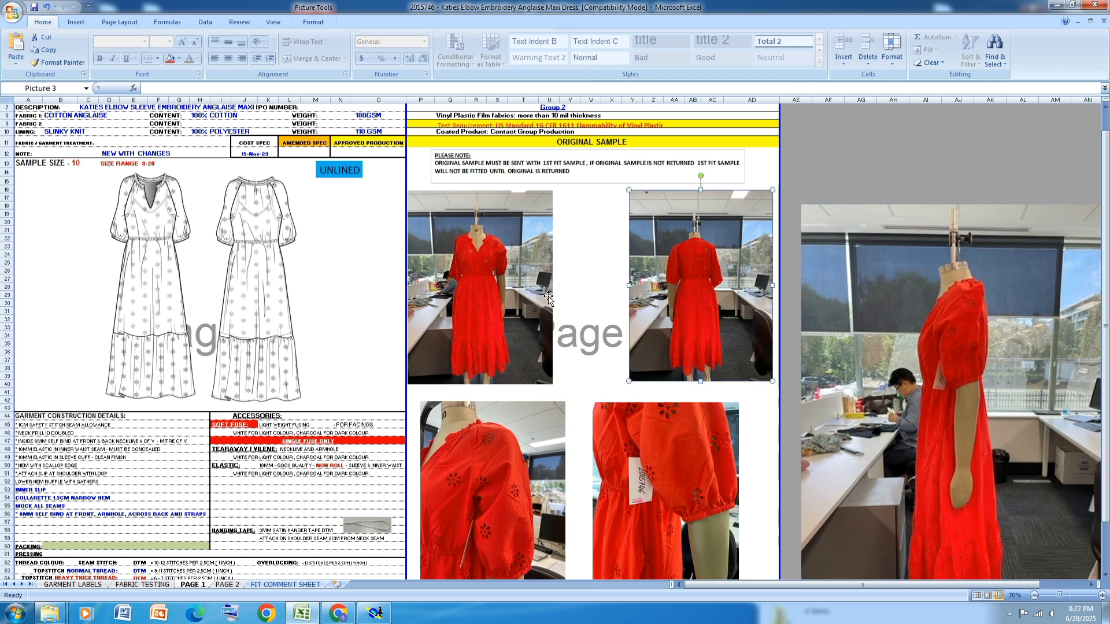
{"action": "left_click_drag", "start_coordinate": [505, 288], "coordinate": [854, 375]}
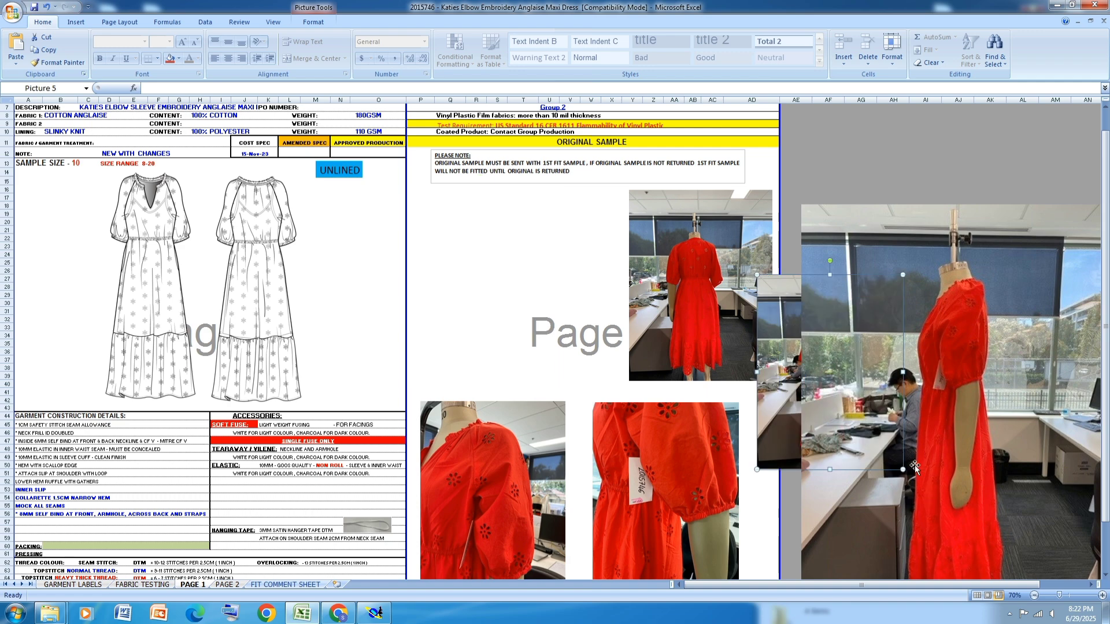
{"action": "left_click_drag", "start_coordinate": [971, 393], "coordinate": [440, 286]}
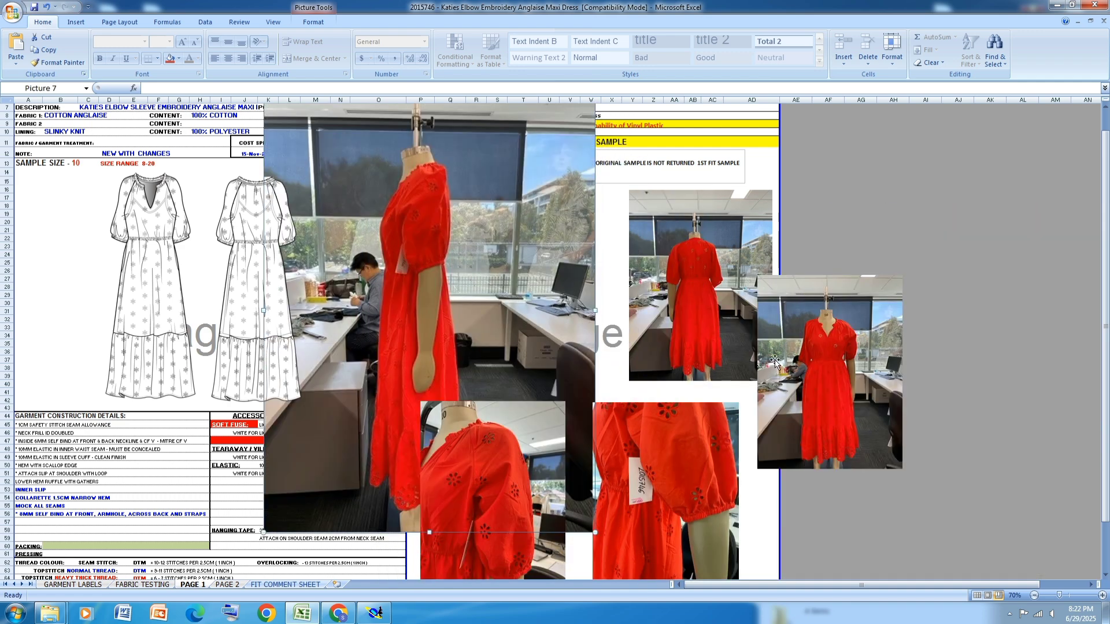
{"action": "left_click_drag", "start_coordinate": [888, 435], "coordinate": [892, 311]}
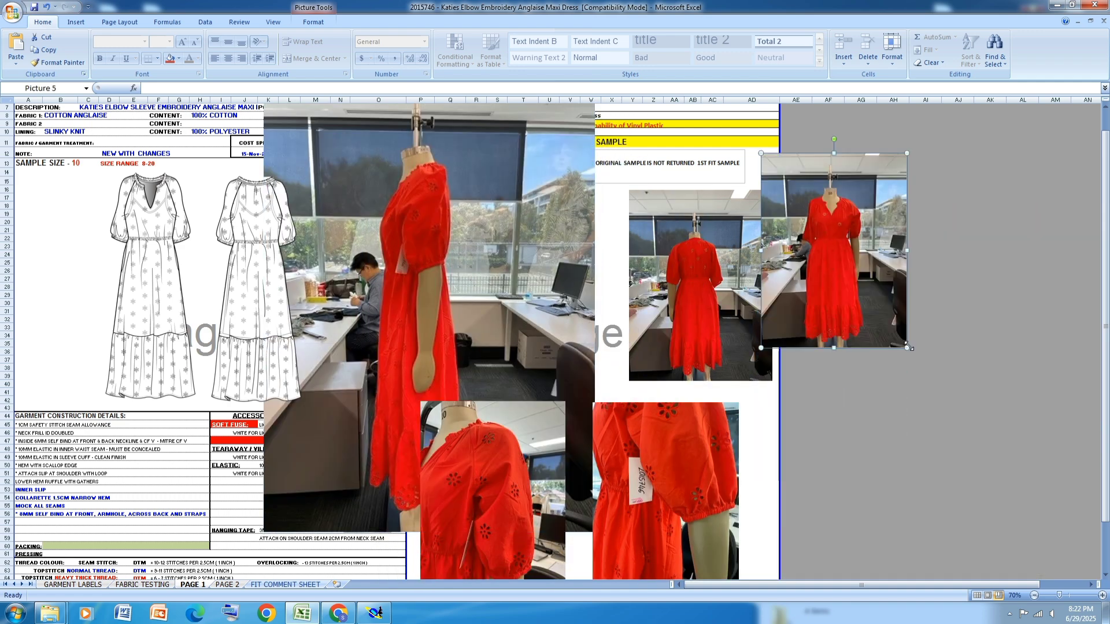
{"action": "left_click_drag", "start_coordinate": [906, 349], "coordinate": [1105, 612]}
{"action": "left_click_drag", "start_coordinate": [983, 368], "coordinate": [965, 289]}
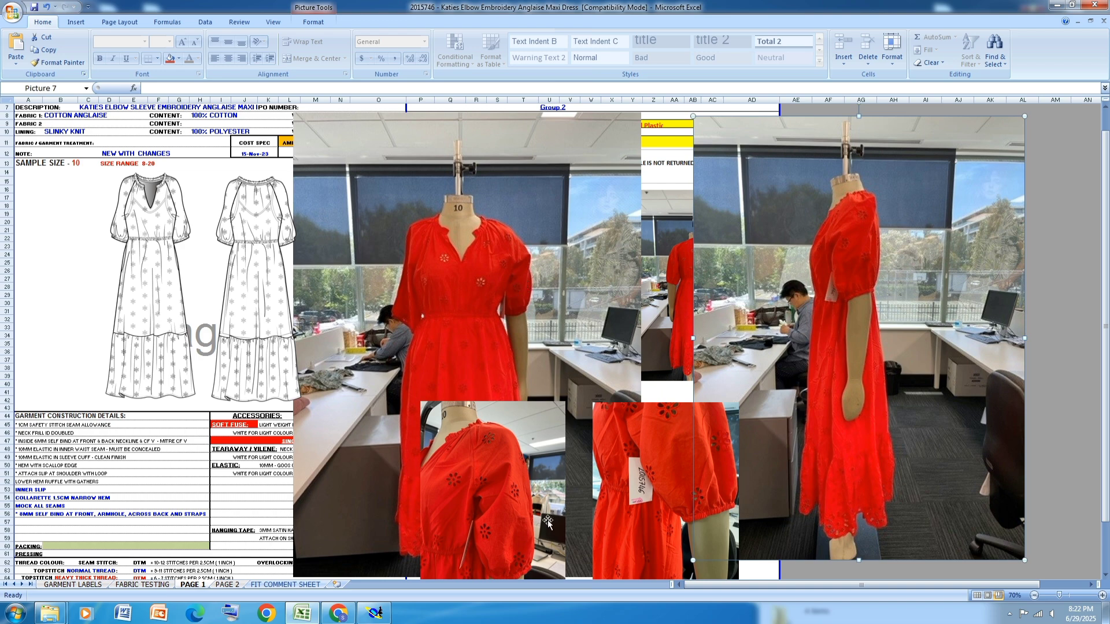
Move the dress and cuff photos aside, and reposition and enlarge the shoulder and sleeve close-up
{"action": "left_click_drag", "start_coordinate": [499, 497], "coordinate": [482, 482]}
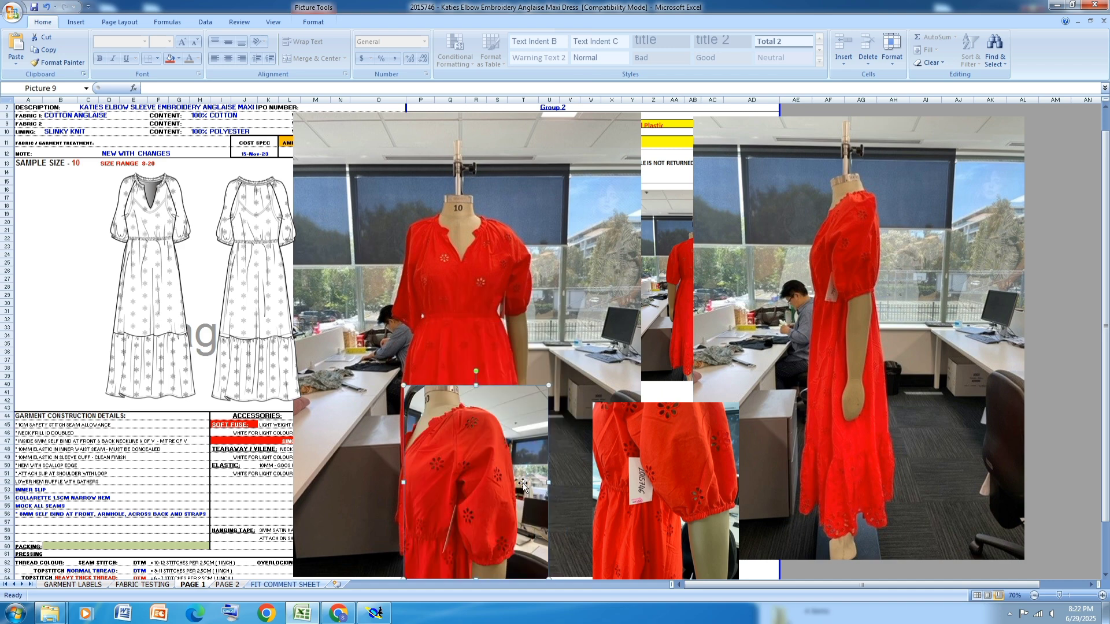
{"action": "left_click_drag", "start_coordinate": [664, 491], "coordinate": [979, 498]}
{"action": "left_click_drag", "start_coordinate": [578, 355], "coordinate": [918, 371]}
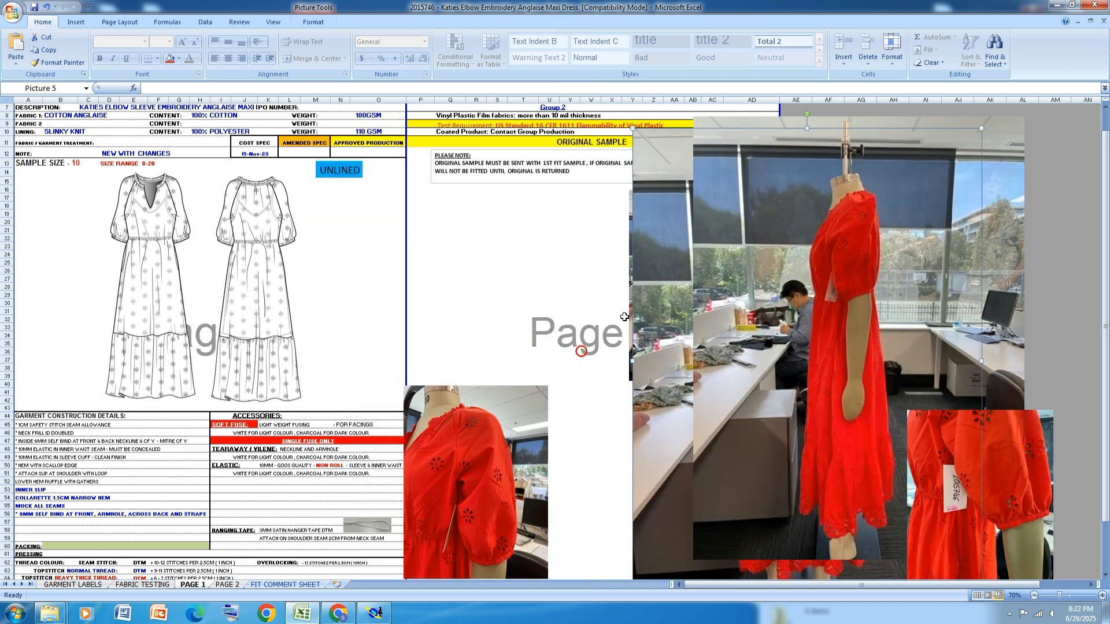
{"action": "left_click", "coordinate": [715, 404]}
{"action": "left_click_drag", "start_coordinate": [743, 399], "coordinate": [958, 407]}
{"action": "left_click_drag", "start_coordinate": [645, 379], "coordinate": [1053, 408]}
{"action": "left_click", "coordinate": [716, 333]}
{"action": "left_click_drag", "start_coordinate": [716, 333], "coordinate": [930, 370]}
{"action": "left_click_drag", "start_coordinate": [484, 480], "coordinate": [592, 273]}
{"action": "left_click_drag", "start_coordinate": [657, 373], "coordinate": [982, 613]}
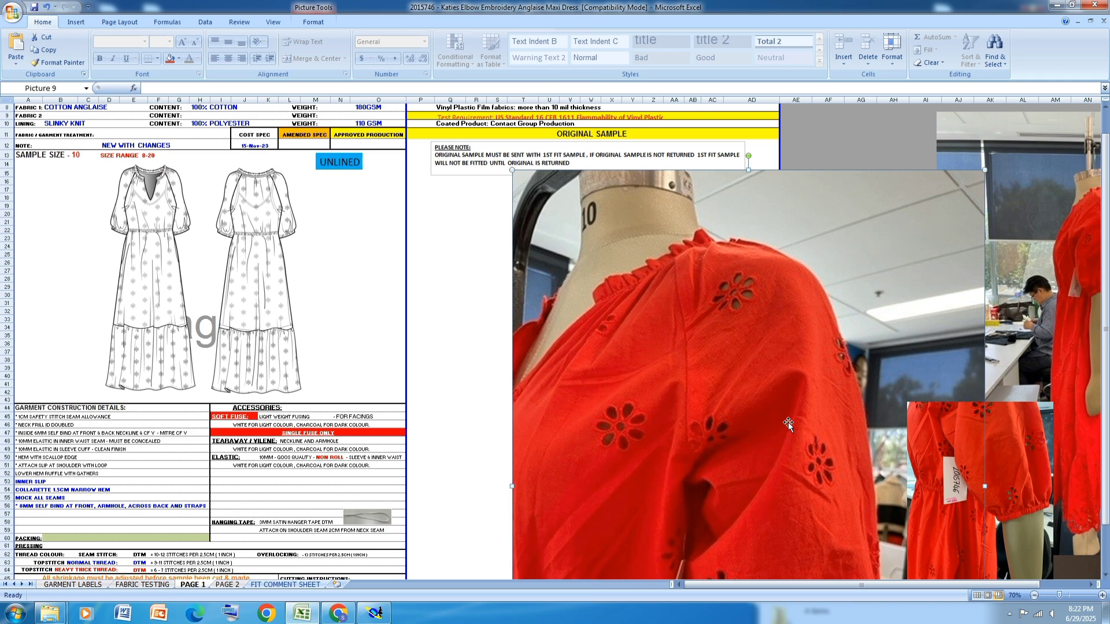
Review the full measurement list on the PAGE 2 sheet, and return to Modaris
{"action": "left_click", "coordinate": [228, 585]}
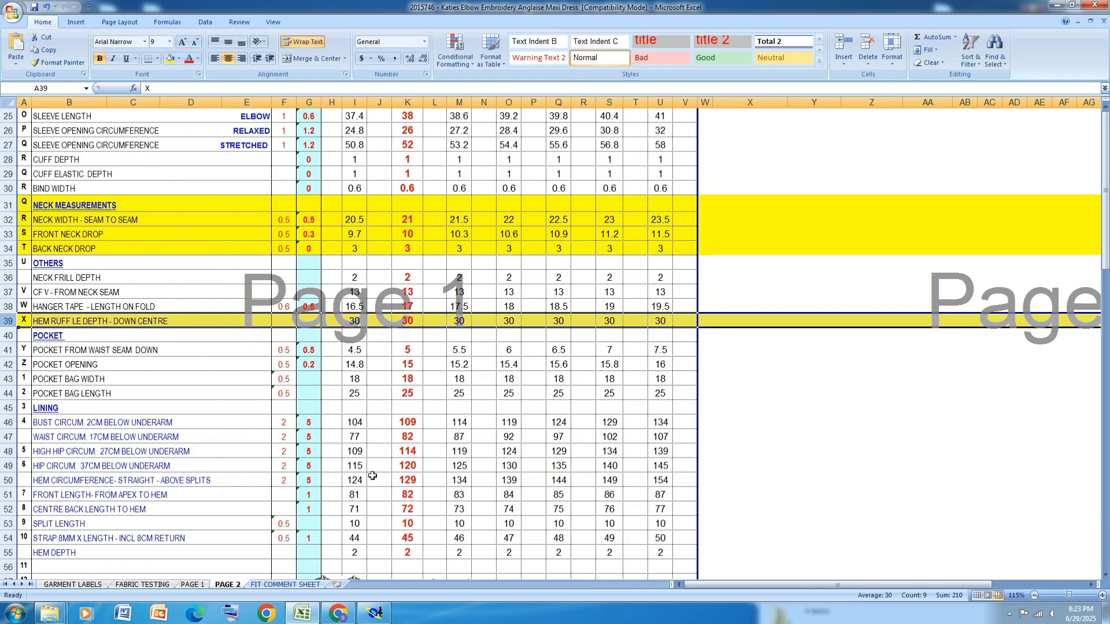
{"action": "scroll", "coordinate": [373, 471], "scroll_direction": "up", "scroll_amount": 2}
{"action": "scroll", "coordinate": [374, 467], "scroll_direction": "up", "scroll_amount": 2}
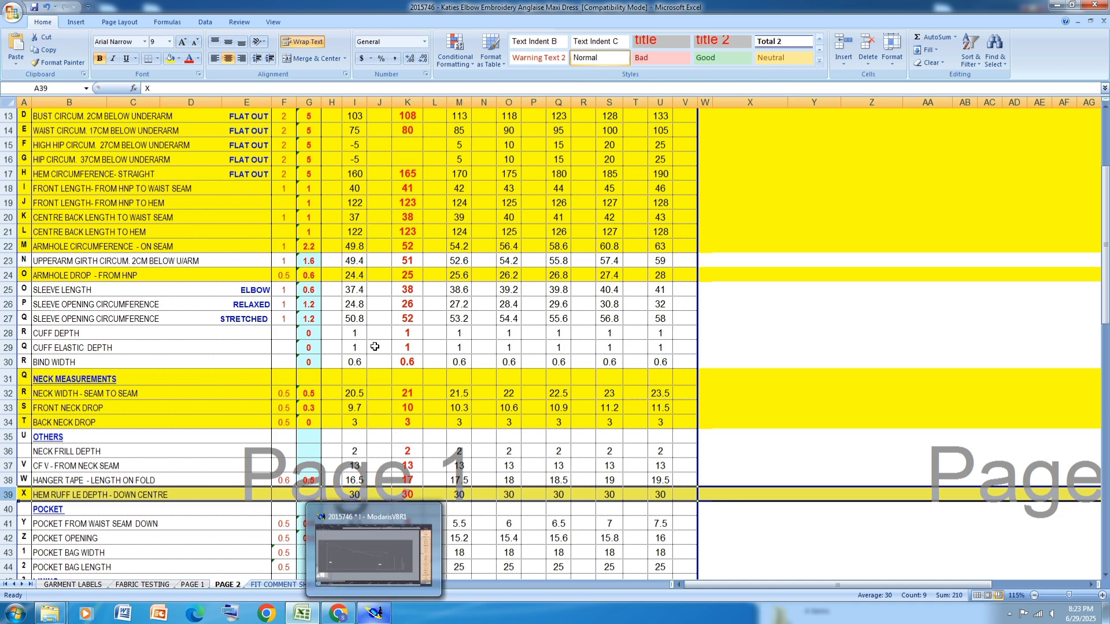
{"action": "scroll", "coordinate": [382, 296], "scroll_direction": "up", "scroll_amount": 4}
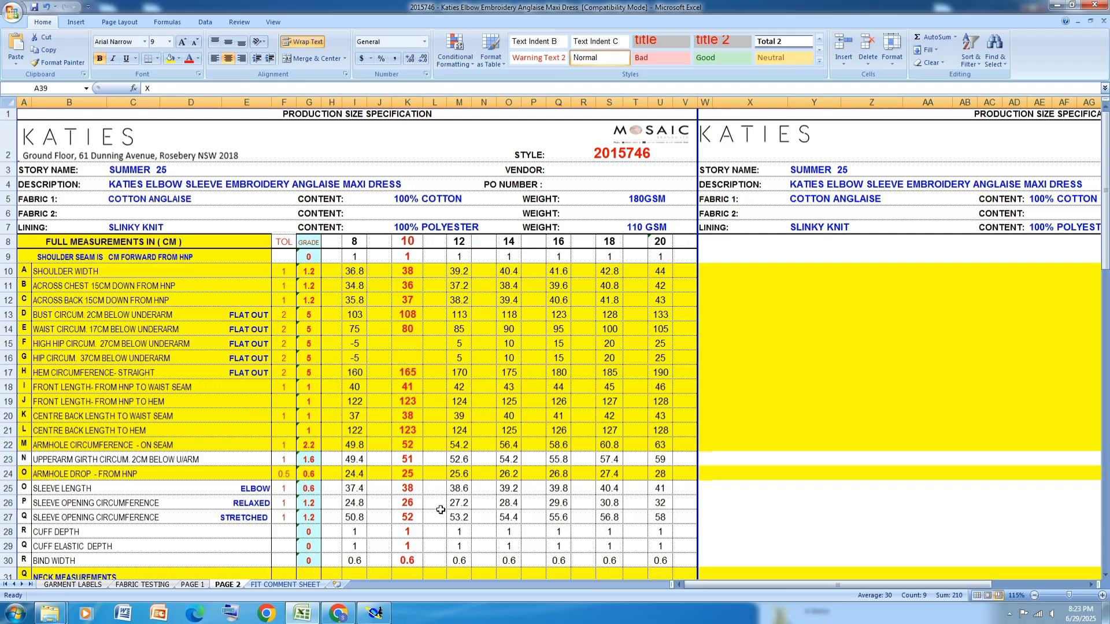
{"action": "left_click", "coordinate": [378, 618]}
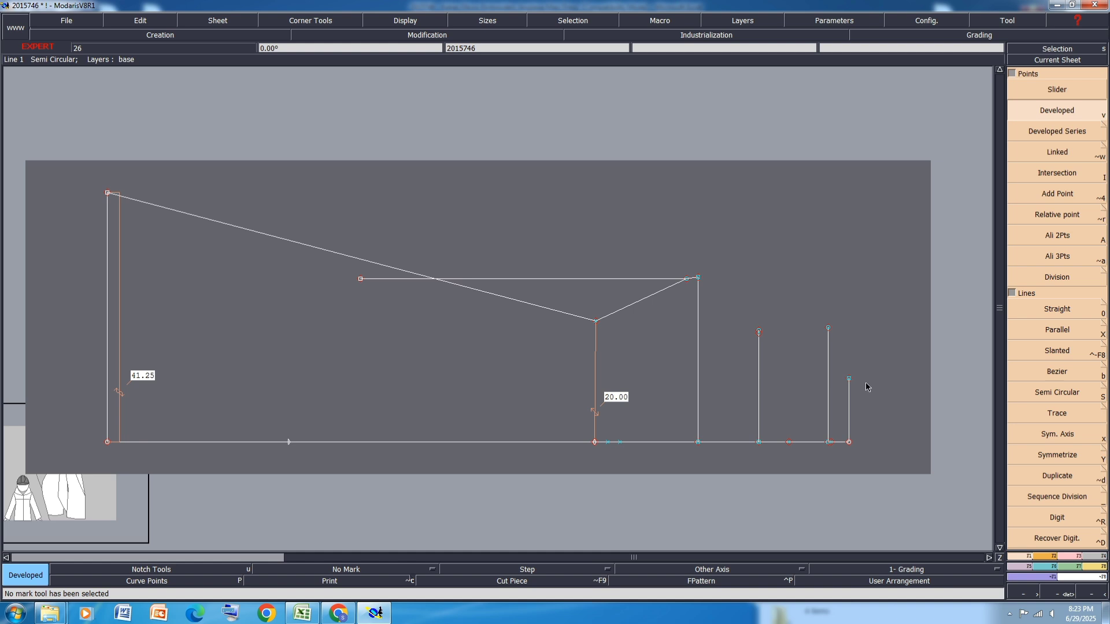
Draw the shoulder line as a Bezier from the shoulder point to the neck point
{"action": "key", "text": "b"}
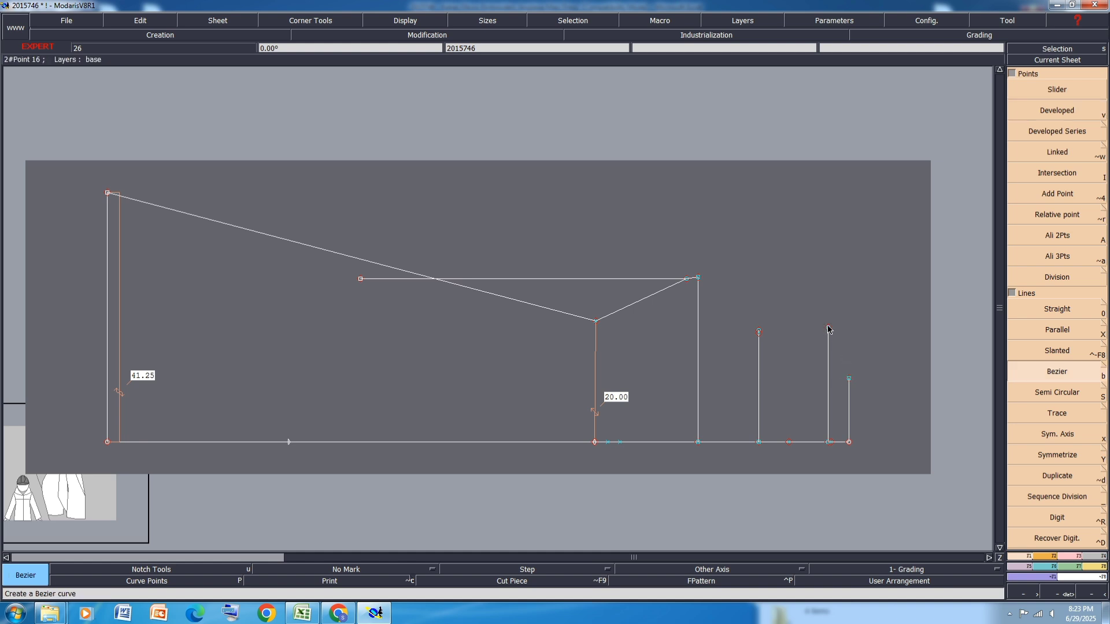
{"action": "left_click", "coordinate": [828, 330]}
{"action": "left_click", "coordinate": [849, 377]}
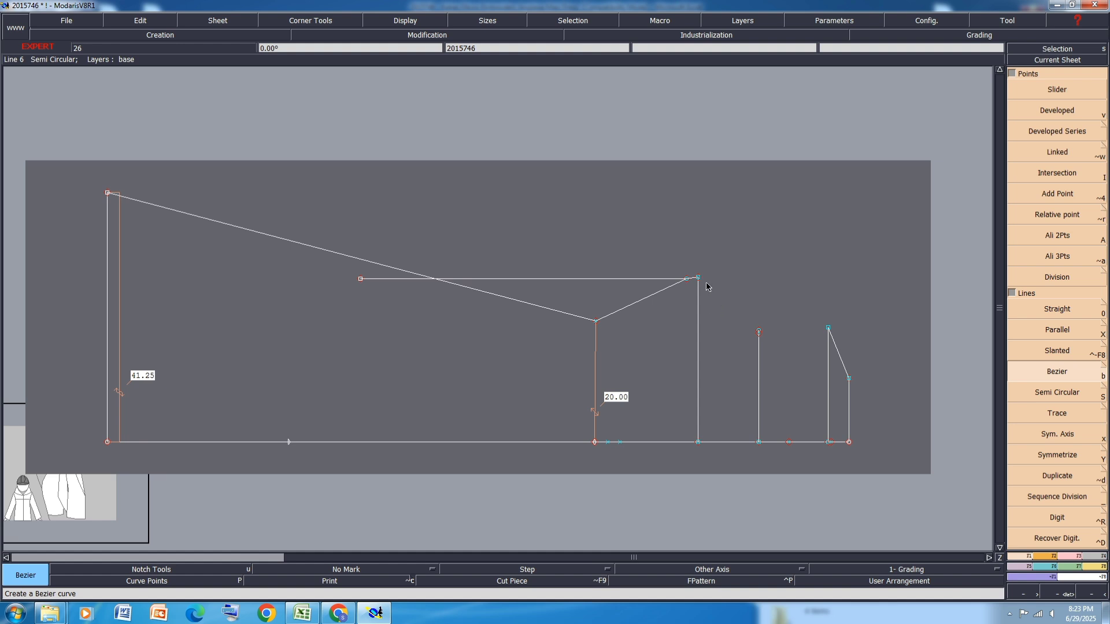
Draw two Bezier armhole outlines from the underarm point to the shoulder point, each through one of the two mid-armhole width points
{"action": "scroll", "coordinate": [706, 287], "scroll_direction": "up", "scroll_amount": 1}
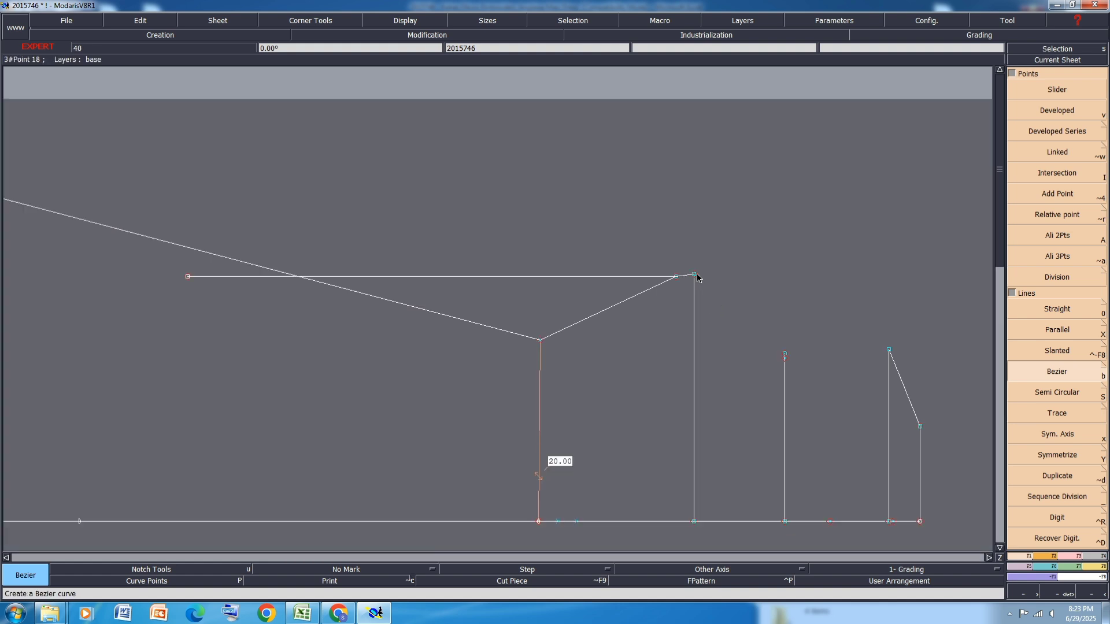
{"action": "left_click", "coordinate": [694, 275]}
{"action": "left_click", "coordinate": [785, 354]}
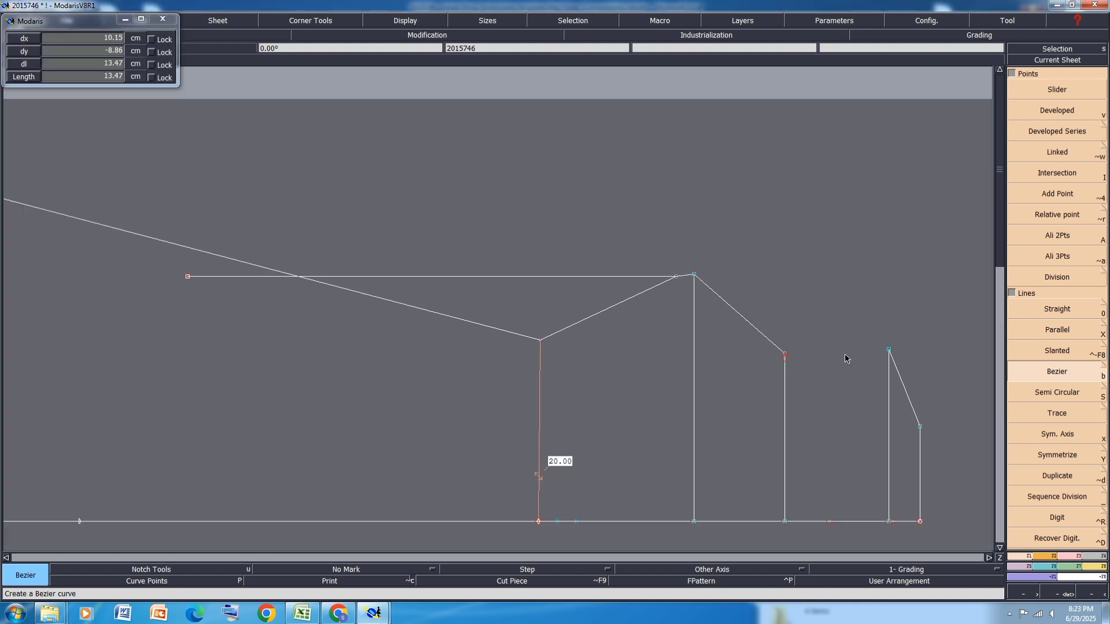
{"action": "left_click", "coordinate": [889, 350]}
{"action": "left_click", "coordinate": [693, 275]}
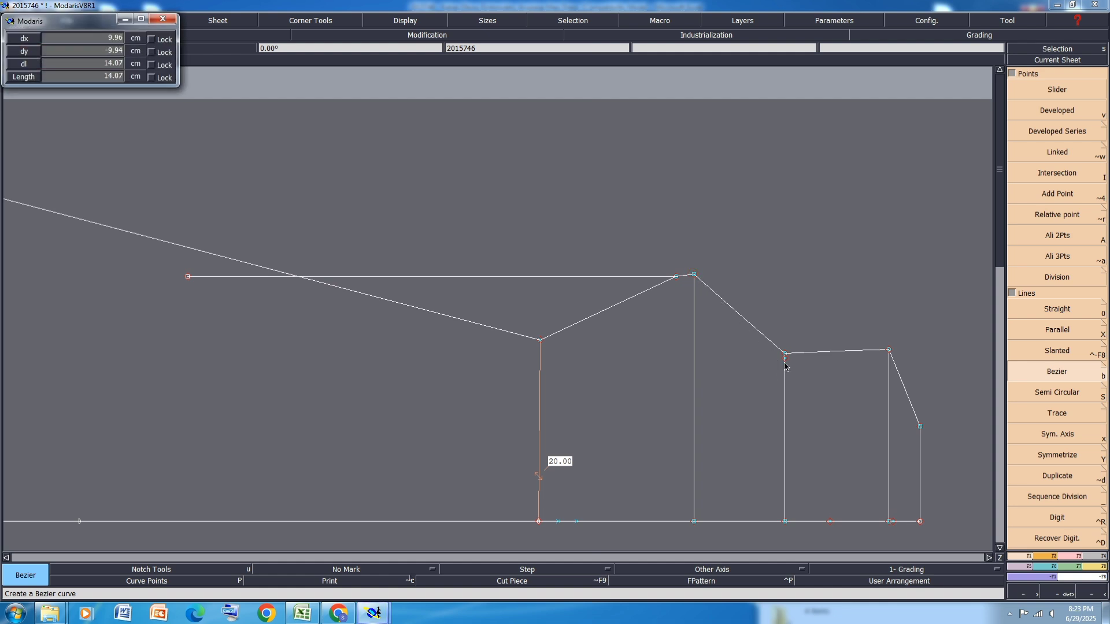
{"action": "left_click", "coordinate": [785, 354]}
{"action": "left_click", "coordinate": [889, 350]}
{"action": "scroll", "coordinate": [915, 412], "scroll_direction": "down", "scroll_amount": 2}
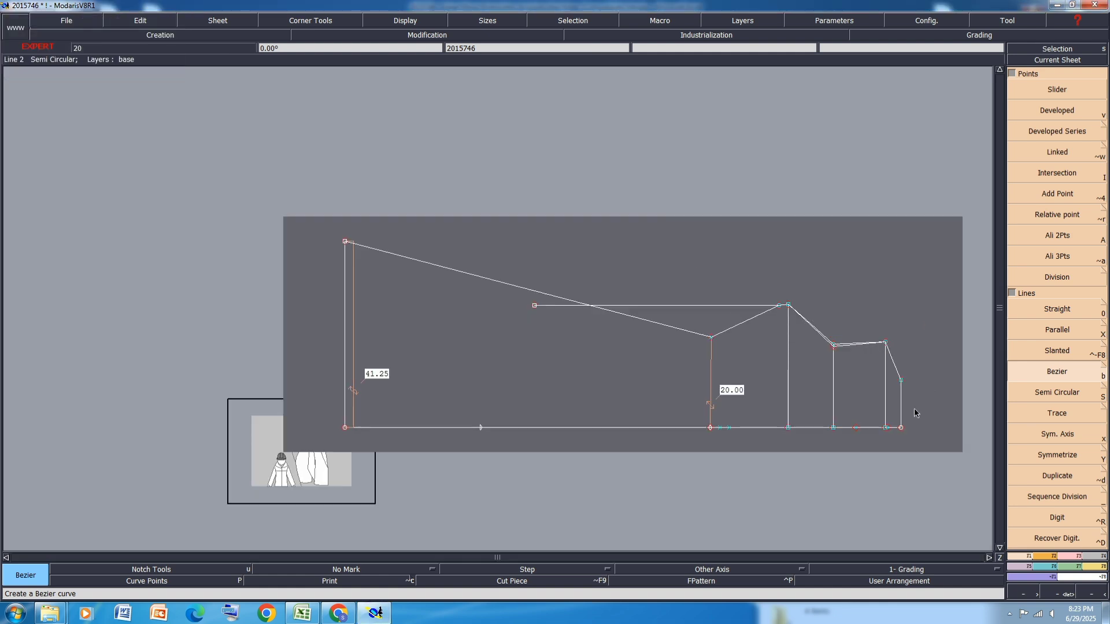
Draw two Bezier neckline lines joining the neck point to the shallow and deep neck-drop points on the centre line
{"action": "scroll", "coordinate": [915, 412], "scroll_direction": "up", "scroll_amount": 3}
{"action": "left_click", "coordinate": [877, 318]}
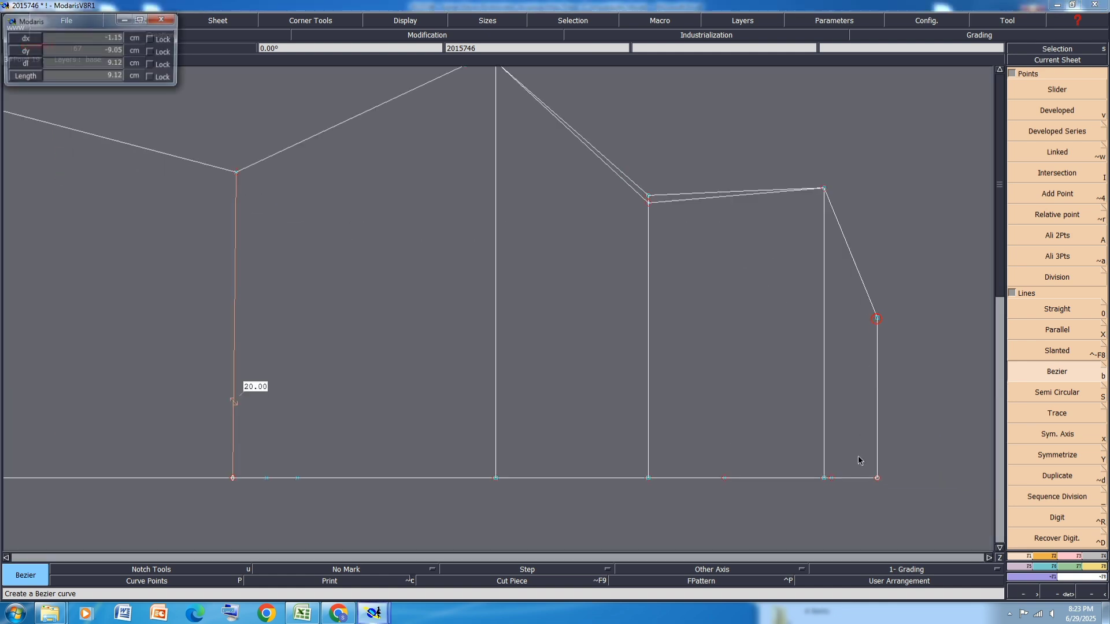
{"action": "left_click", "coordinate": [832, 478]}
{"action": "left_click", "coordinate": [878, 318]}
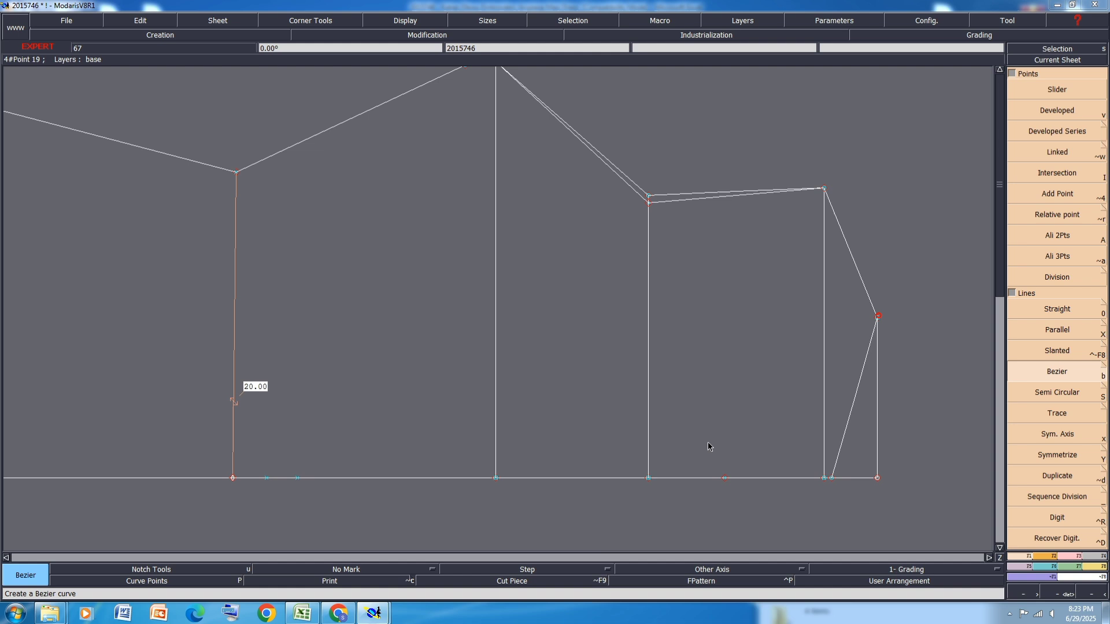
{"action": "left_click", "coordinate": [725, 478]}
Align the horizontal side line's free end with the 30 cm point on the centre line, and delete the slanted side seam line
{"action": "scroll", "coordinate": [638, 328], "scroll_direction": "down", "scroll_amount": 2}
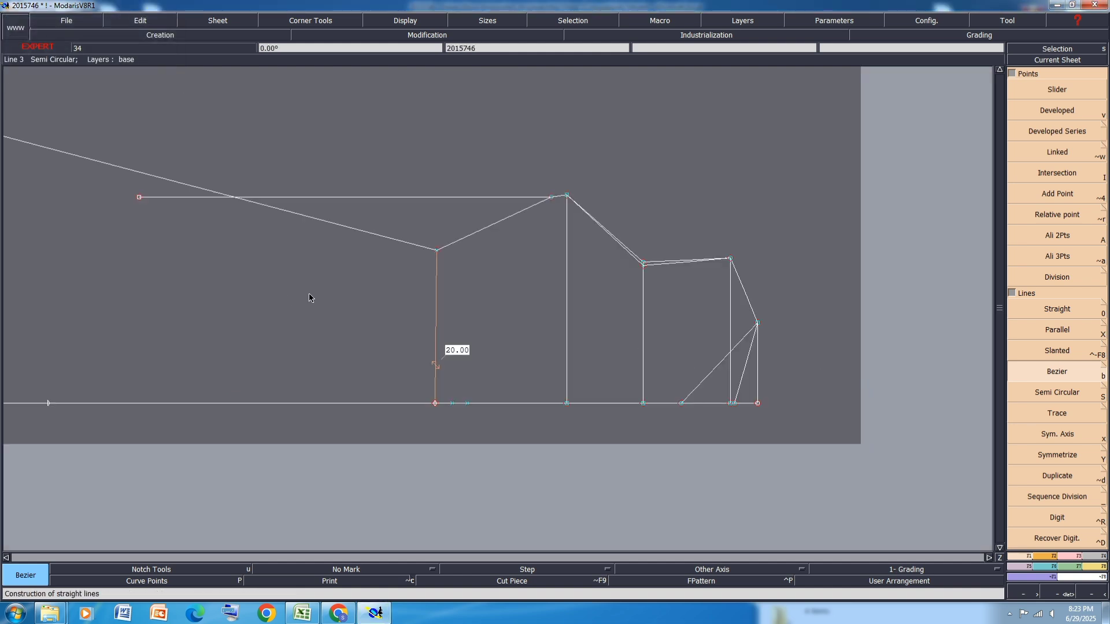
{"action": "scroll", "coordinate": [312, 254], "scroll_direction": "down", "scroll_amount": 2}
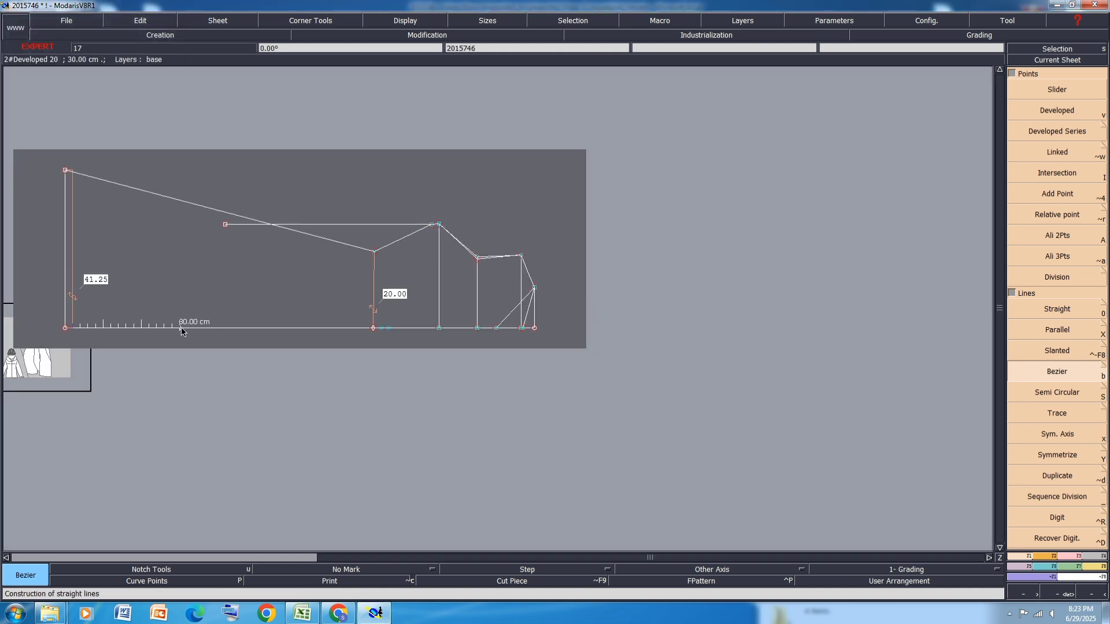
{"action": "key", "text": "i"}
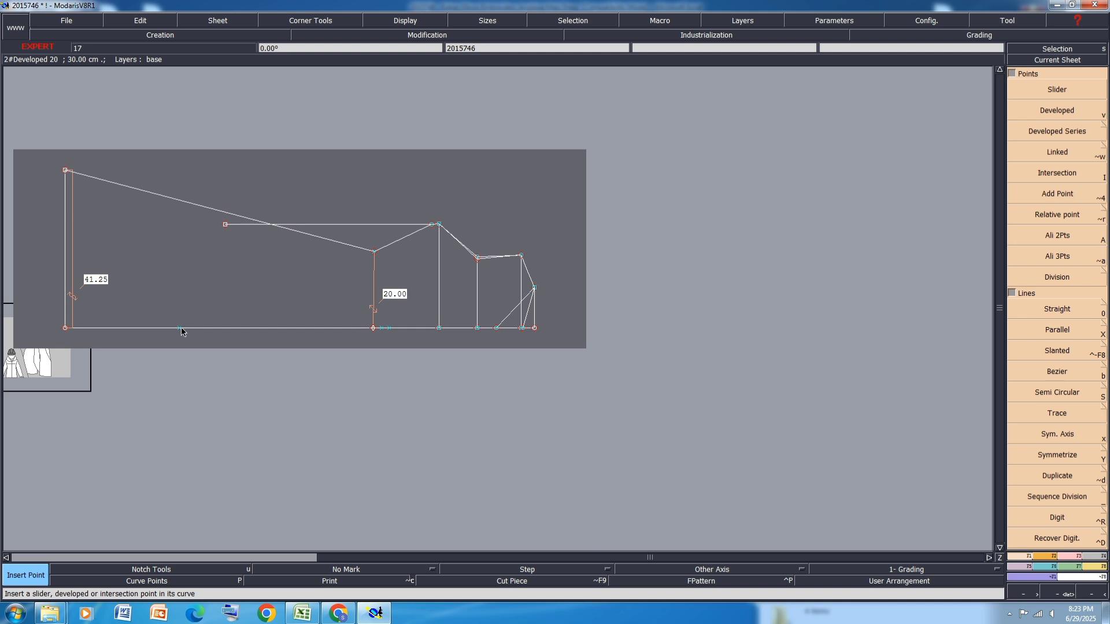
{"action": "key", "text": "shift+a"}
{"action": "left_click", "coordinate": [180, 328]}
{"action": "left_click", "coordinate": [225, 225]}
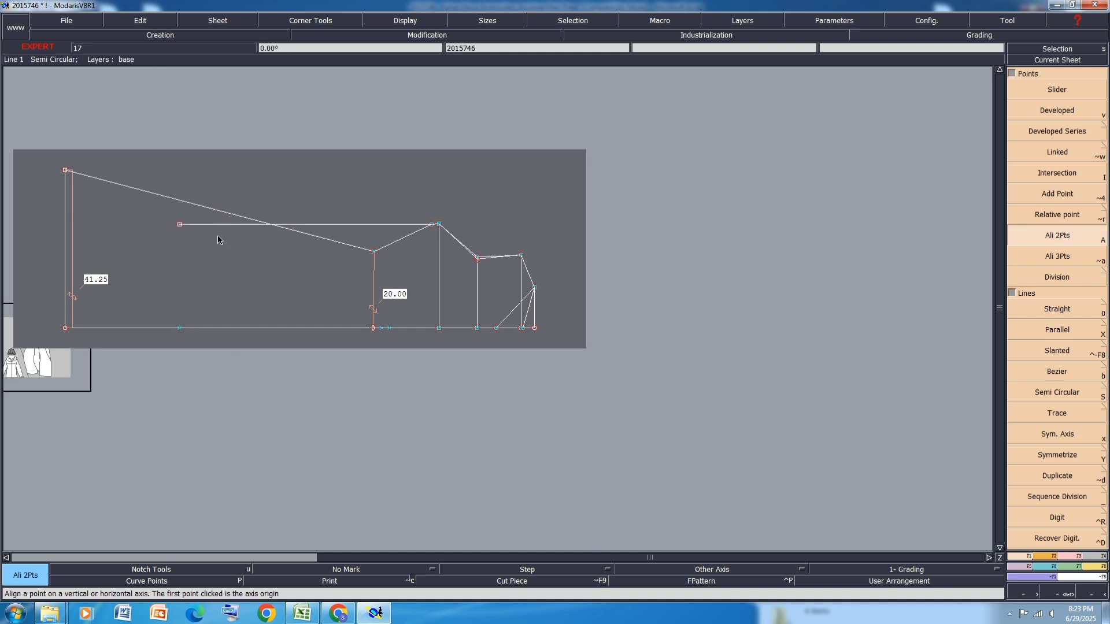
{"action": "key", "text": "Delete"}
{"action": "left_click", "coordinate": [96, 186]}
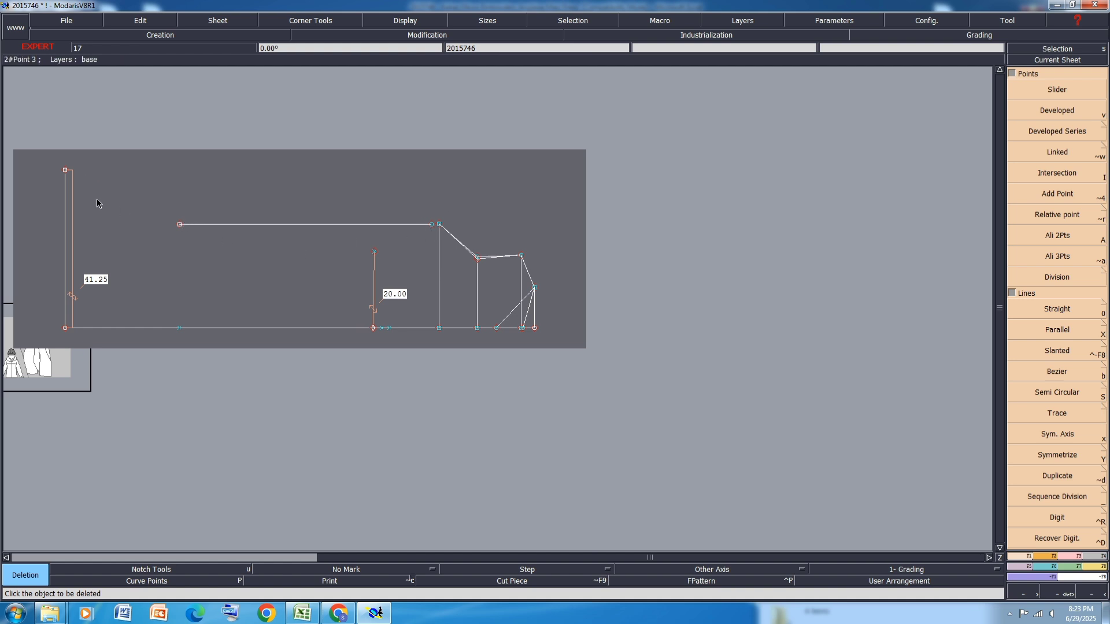
Draw a straight line about 23.5 cm long from the hem's outer corner, running parallel to the centre line
{"action": "key", "text": "0"}
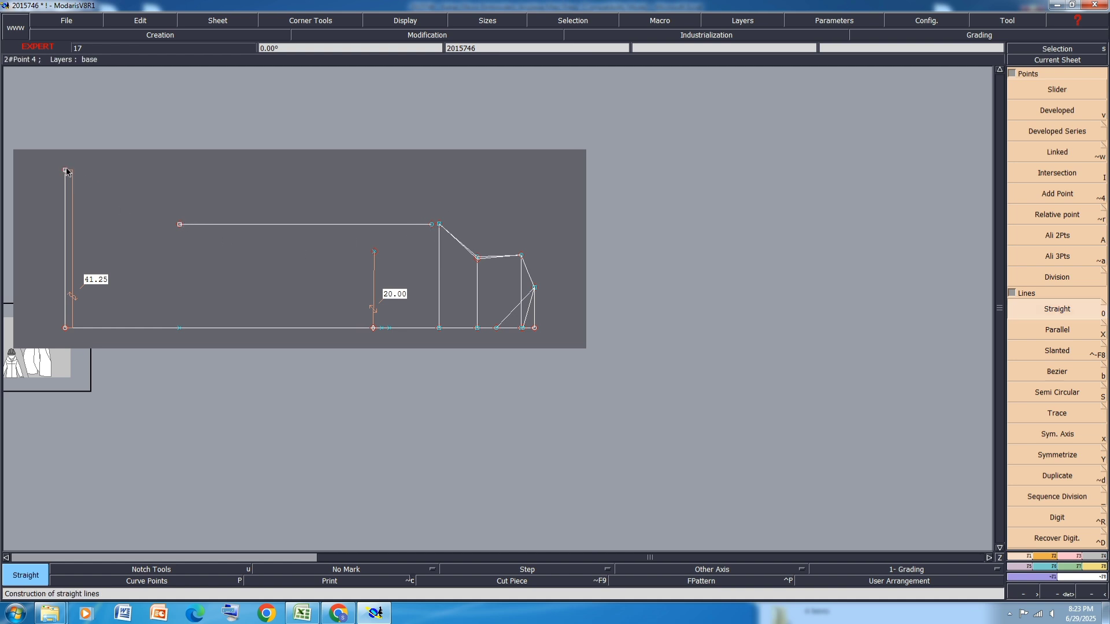
{"action": "left_click", "coordinate": [67, 172]}
{"action": "left_click", "coordinate": [154, 176]}
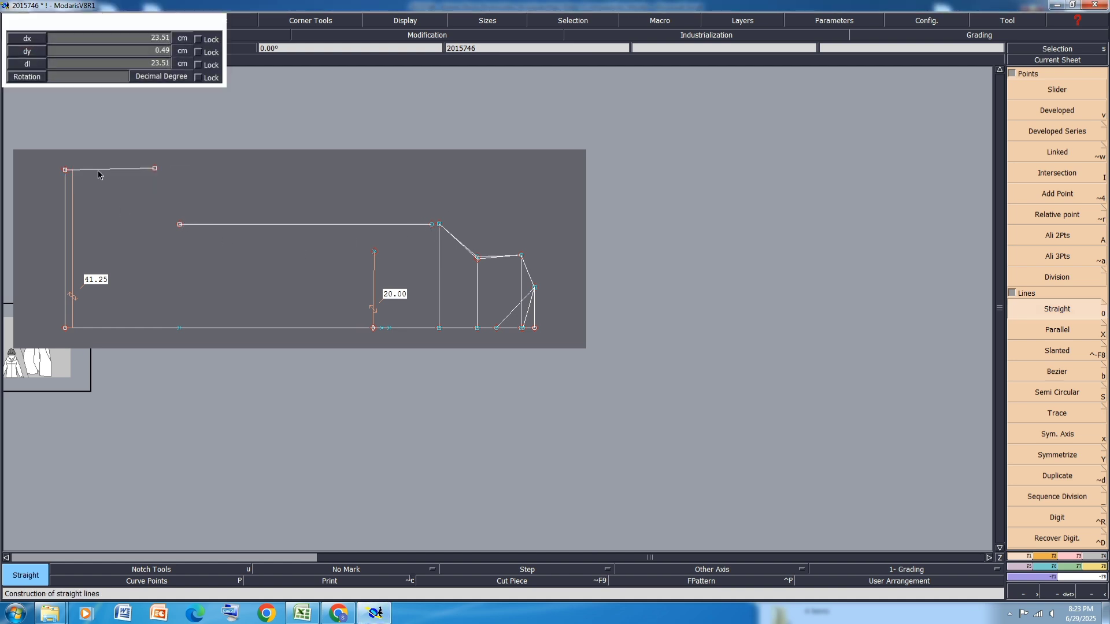
{"action": "left_click", "coordinate": [64, 169]}
{"action": "right_click", "coordinate": [146, 206]}
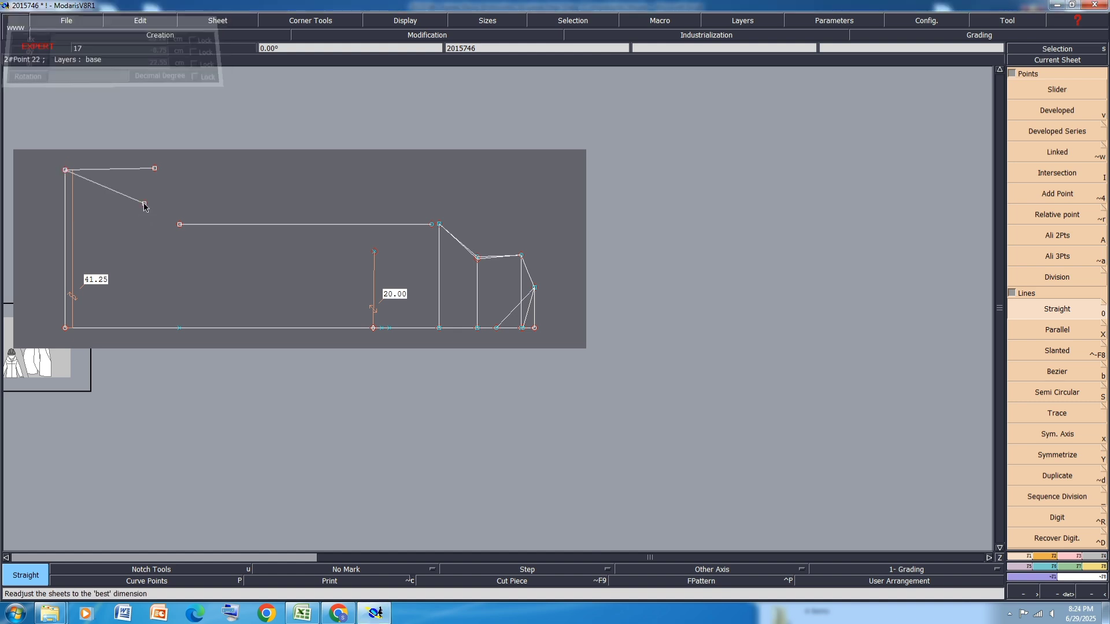
Level the new line with the hem's outer corner, and align its free end with the 30 cm point on the centre line
{"action": "left_click", "coordinate": [1065, 237]}
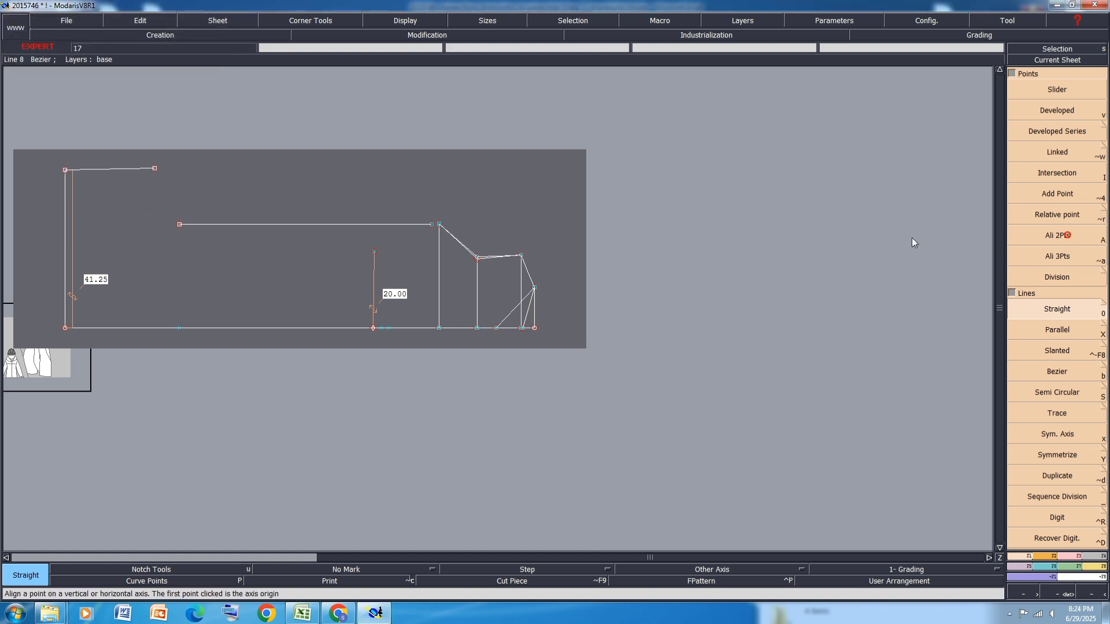
{"action": "left_click", "coordinate": [65, 170]}
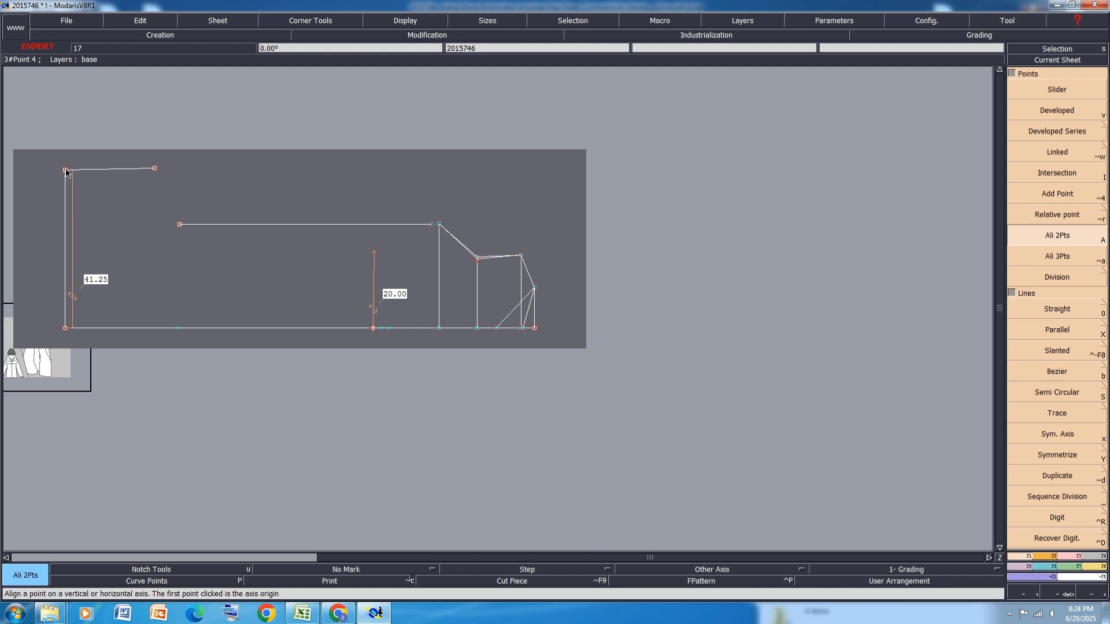
{"action": "left_click", "coordinate": [154, 168]}
{"action": "left_click", "coordinate": [180, 225]}
{"action": "left_click", "coordinate": [154, 170]}
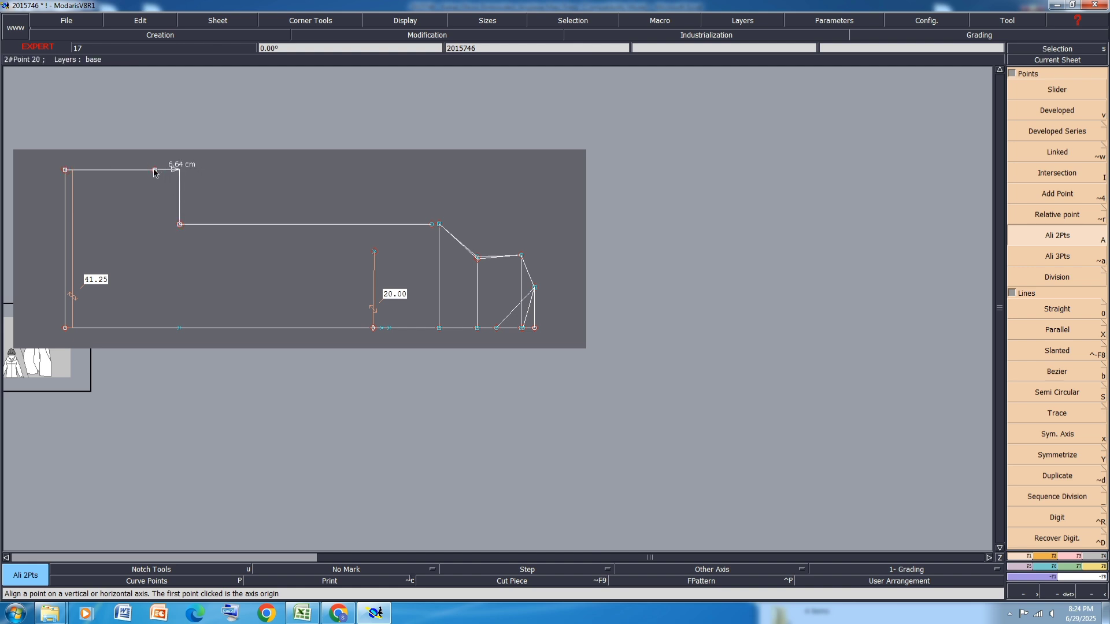
{"action": "left_click", "coordinate": [180, 327]}
{"action": "left_click", "coordinate": [180, 171]}
Draw a straight line from the aligned outer corner across to the 30 cm point area near the centre line
{"action": "key", "text": "0"}
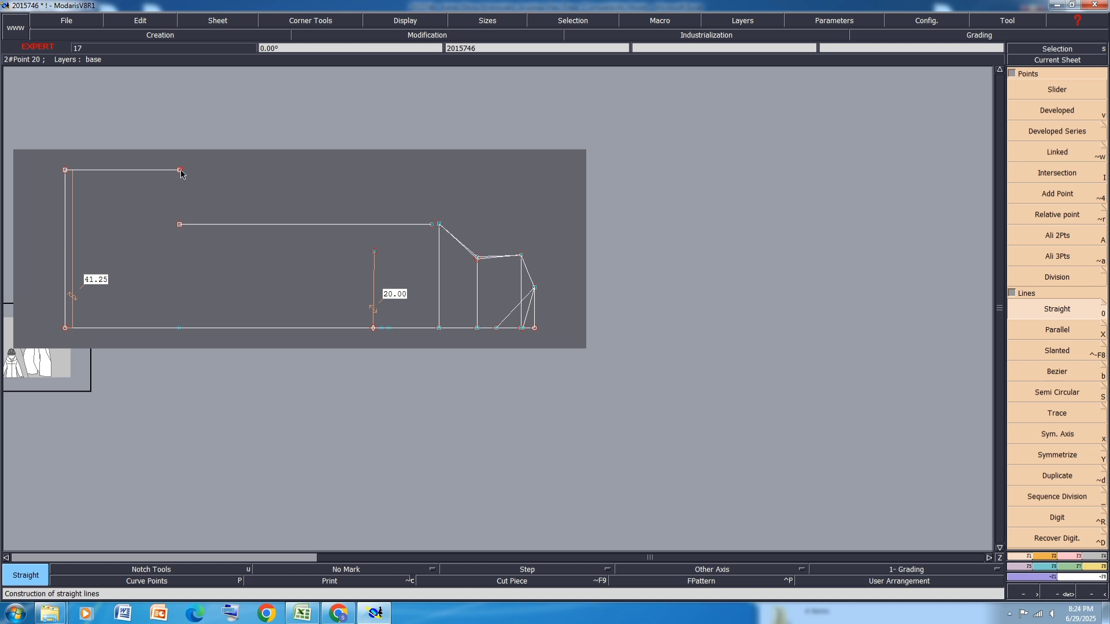
{"action": "left_click", "coordinate": [180, 170]}
{"action": "left_click", "coordinate": [178, 323]}
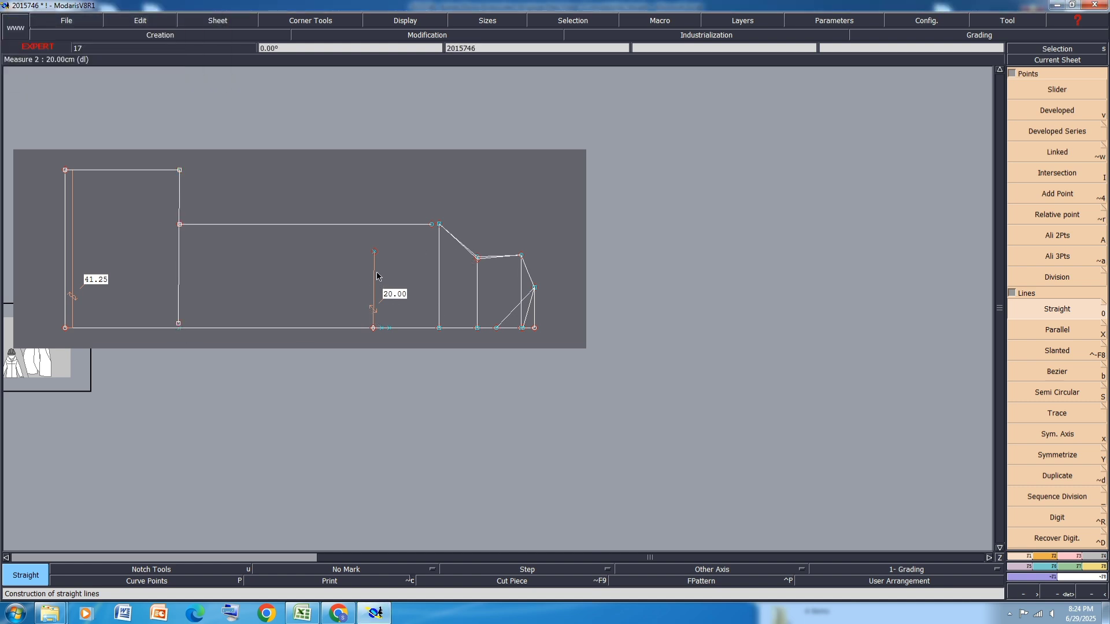
Try attaching the side line's upper end directly to the underarm point, and undo the attachment
{"action": "scroll", "coordinate": [409, 260], "scroll_direction": "up", "scroll_amount": 2}
{"action": "scroll", "coordinate": [437, 199], "scroll_direction": "up", "scroll_amount": 2}
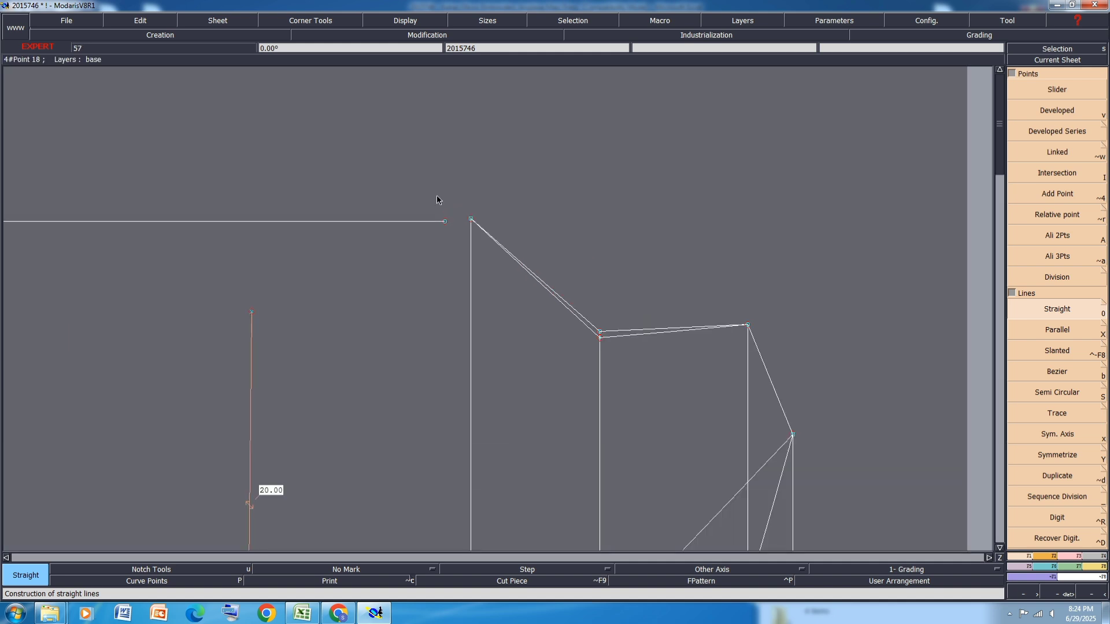
{"action": "left_click", "coordinate": [1075, 557]}
{"action": "scroll", "coordinate": [481, 240], "scroll_direction": "up", "scroll_amount": 3}
{"action": "scroll", "coordinate": [450, 207], "scroll_direction": "down", "scroll_amount": 3}
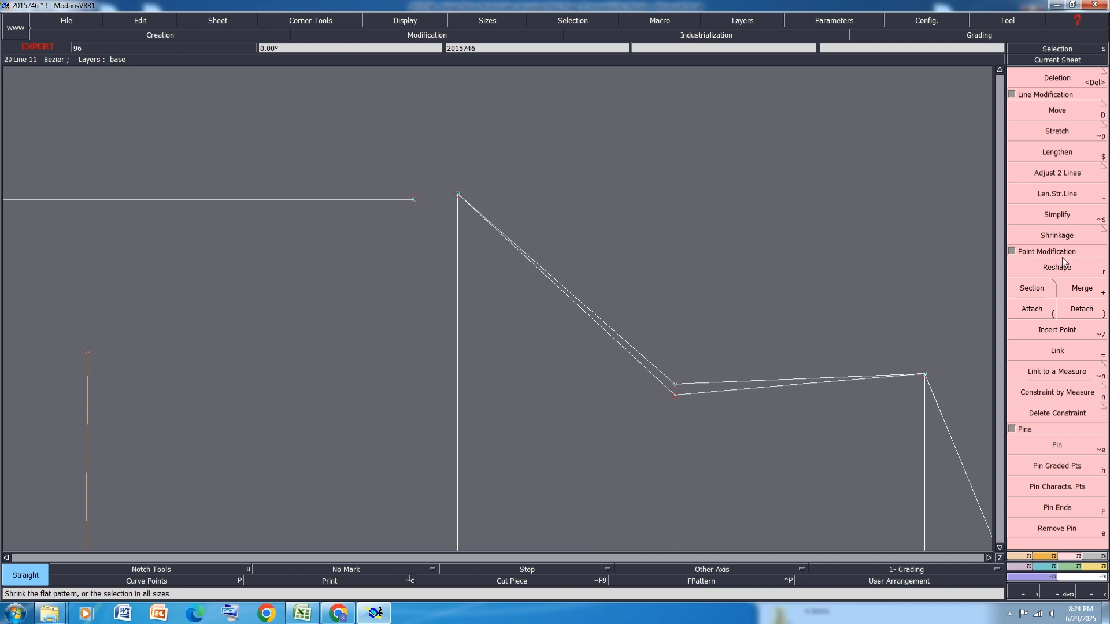
{"action": "left_click", "coordinate": [1034, 310]}
{"action": "left_click", "coordinate": [415, 199]}
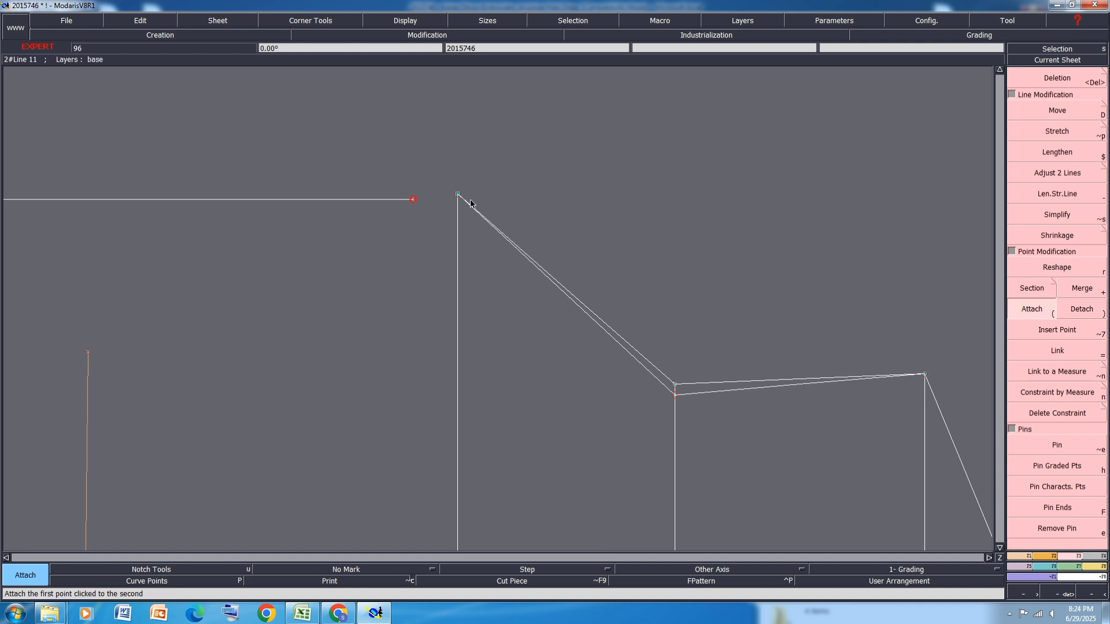
{"action": "left_click", "coordinate": [458, 194]}
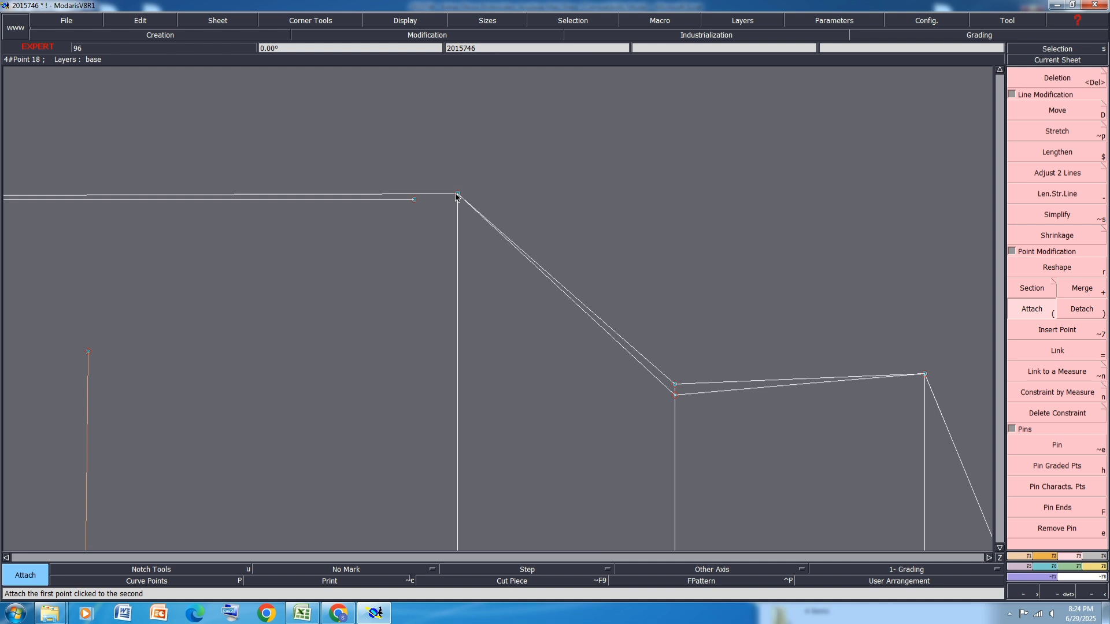
{"action": "left_click", "coordinate": [457, 195]}
{"action": "scroll", "coordinate": [501, 249], "scroll_direction": "down", "scroll_amount": 2}
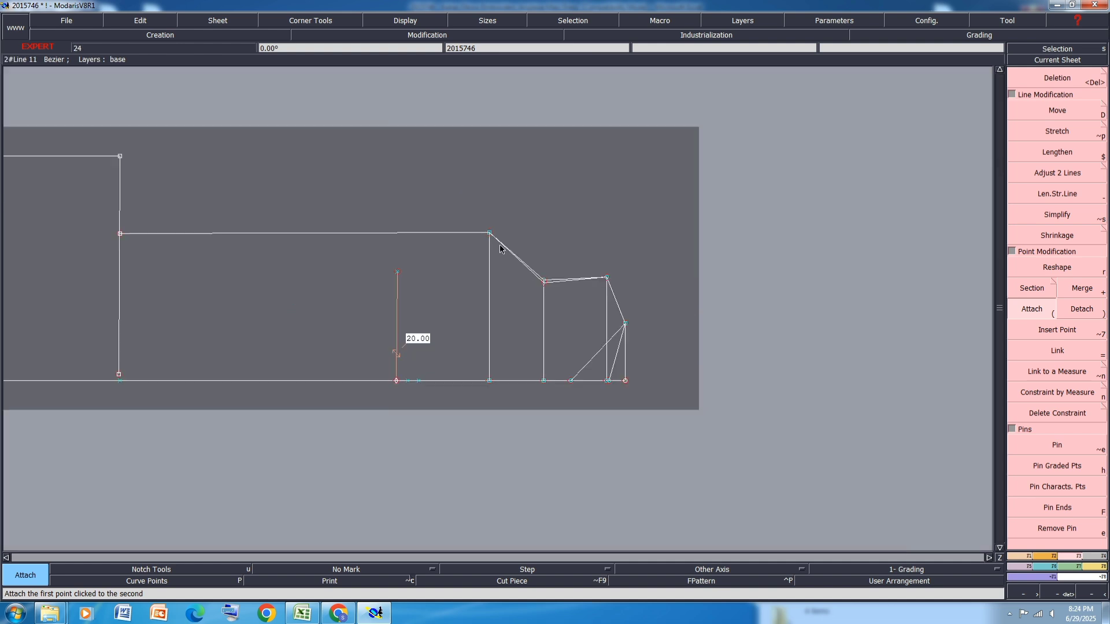
{"action": "key", "text": "ctrl+z"}
Try to bridge the gap between the side line's end and the underarm point with a Bezier line
{"action": "scroll", "coordinate": [501, 234], "scroll_direction": "up", "scroll_amount": 2}
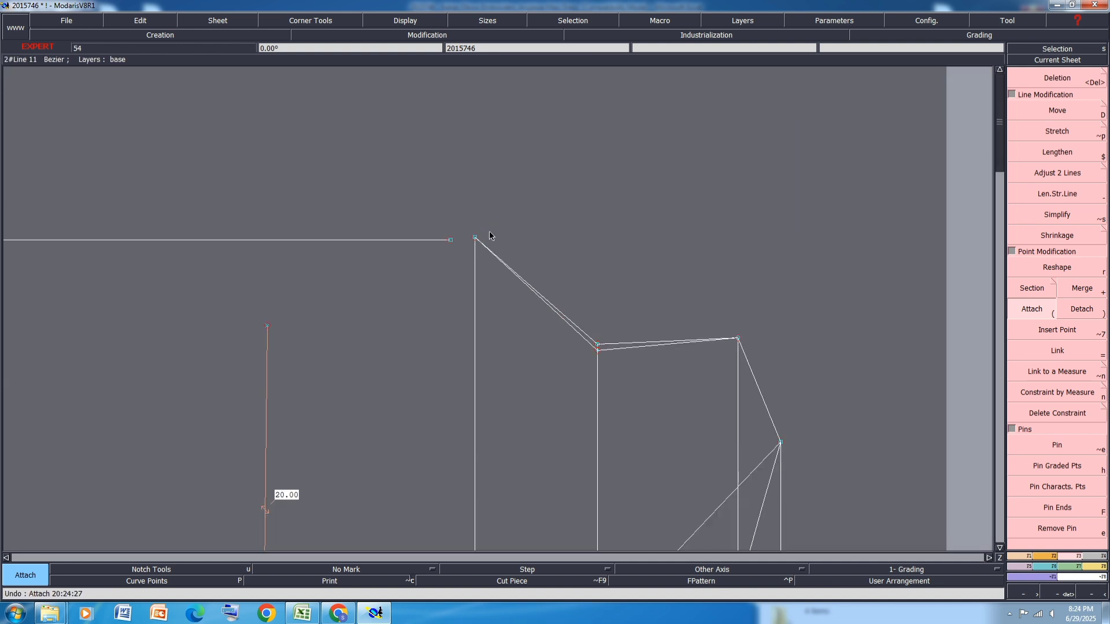
{"action": "left_click", "coordinate": [1020, 558]}
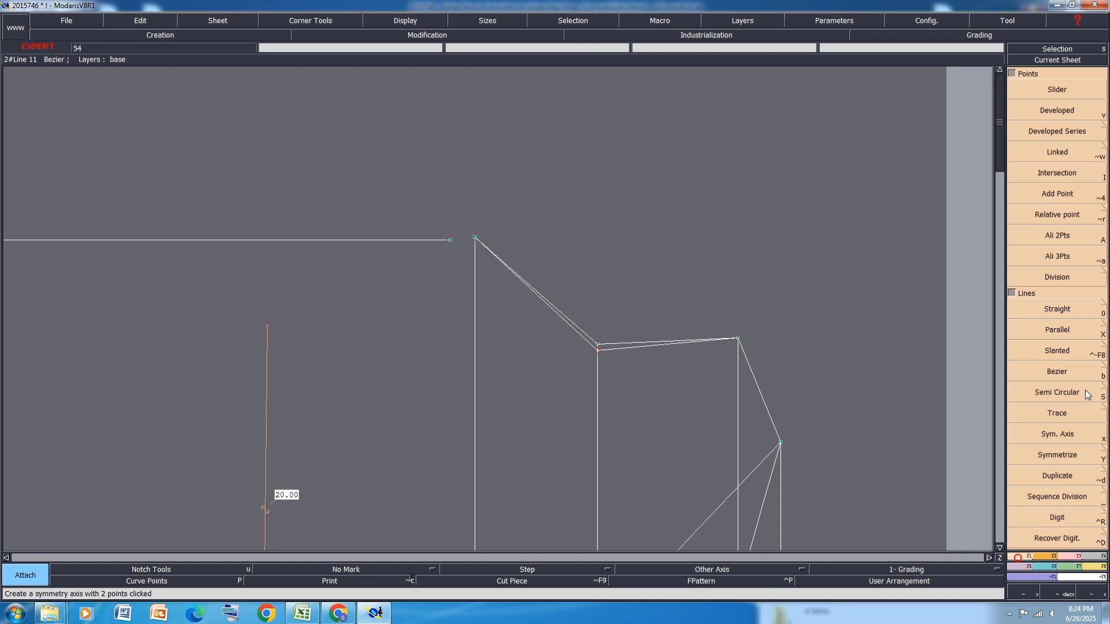
{"action": "left_click", "coordinate": [1058, 373]}
{"action": "left_click", "coordinate": [451, 239]}
{"action": "left_click", "coordinate": [475, 237]}
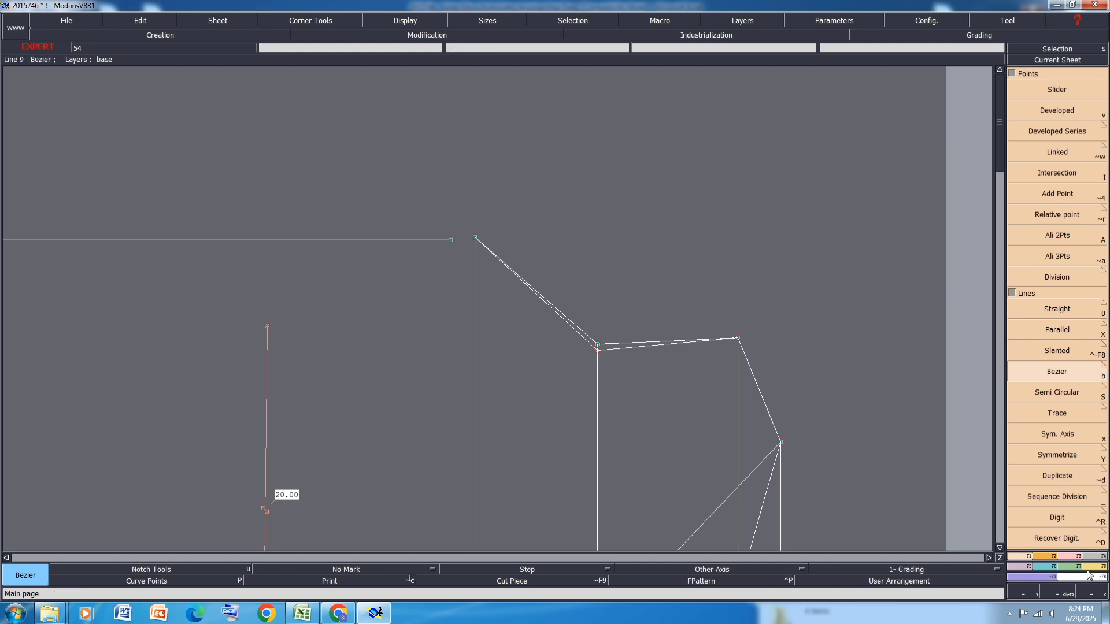
Lengthen the side line toward the armhole, and attach its new end to the underarm point
{"action": "key", "text": "F2"}
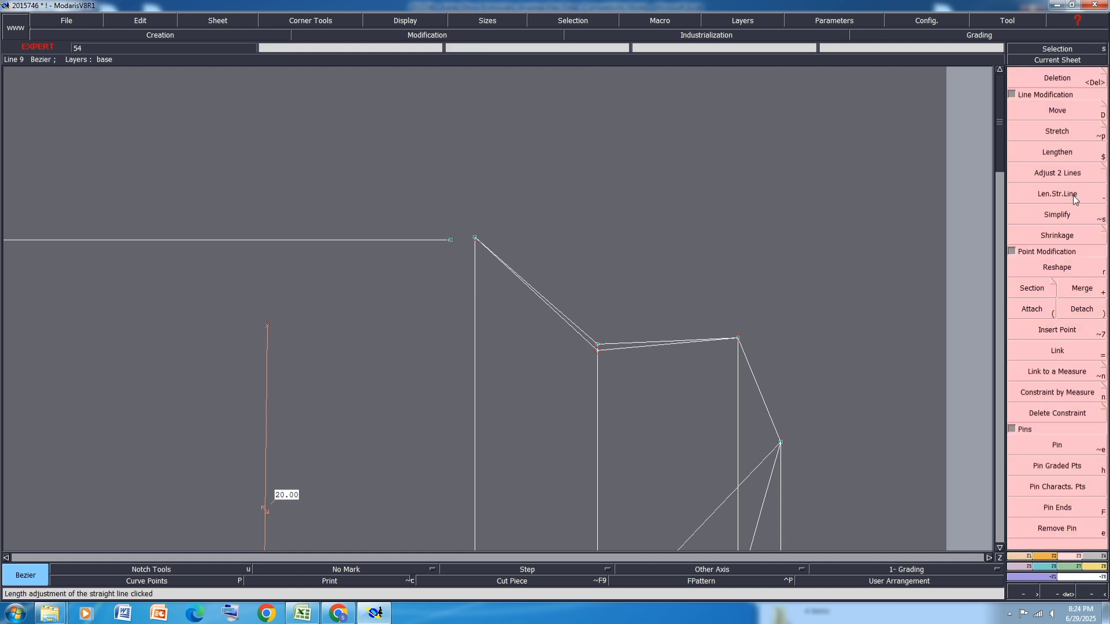
{"action": "left_click", "coordinate": [1074, 195]}
{"action": "left_click", "coordinate": [441, 242]}
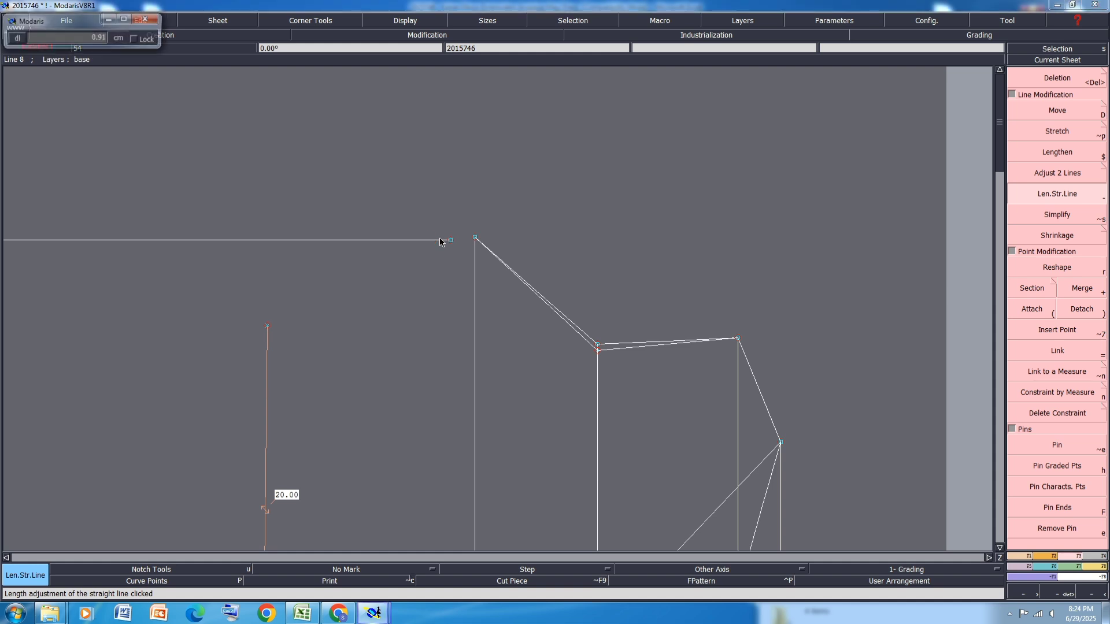
{"action": "left_click", "coordinate": [464, 243]}
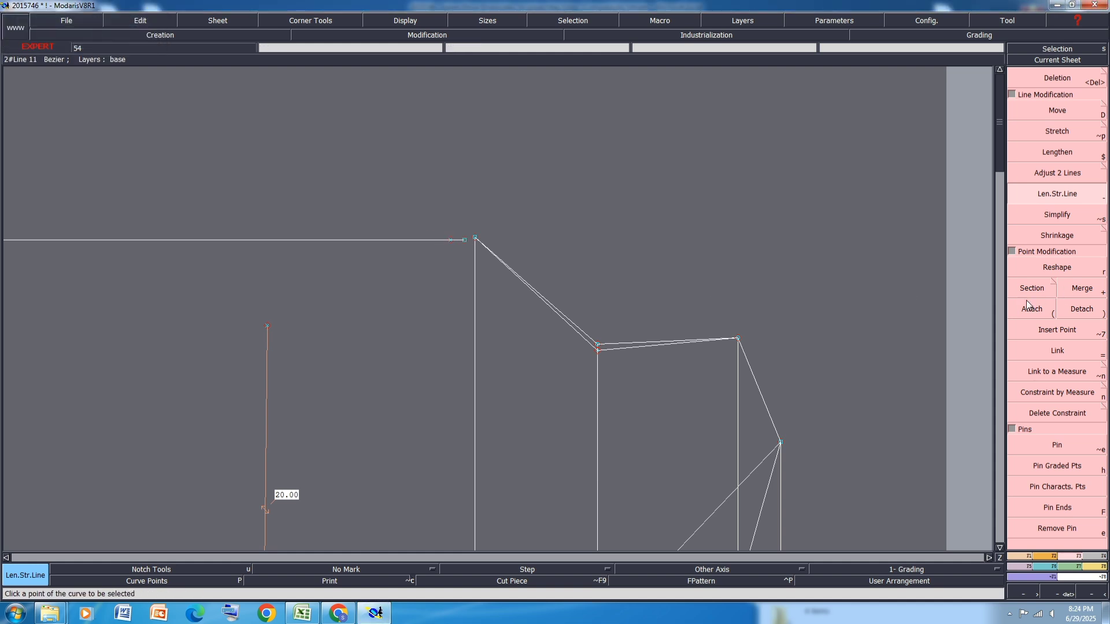
{"action": "key", "text": "parenleft"}
{"action": "left_click", "coordinate": [464, 240]}
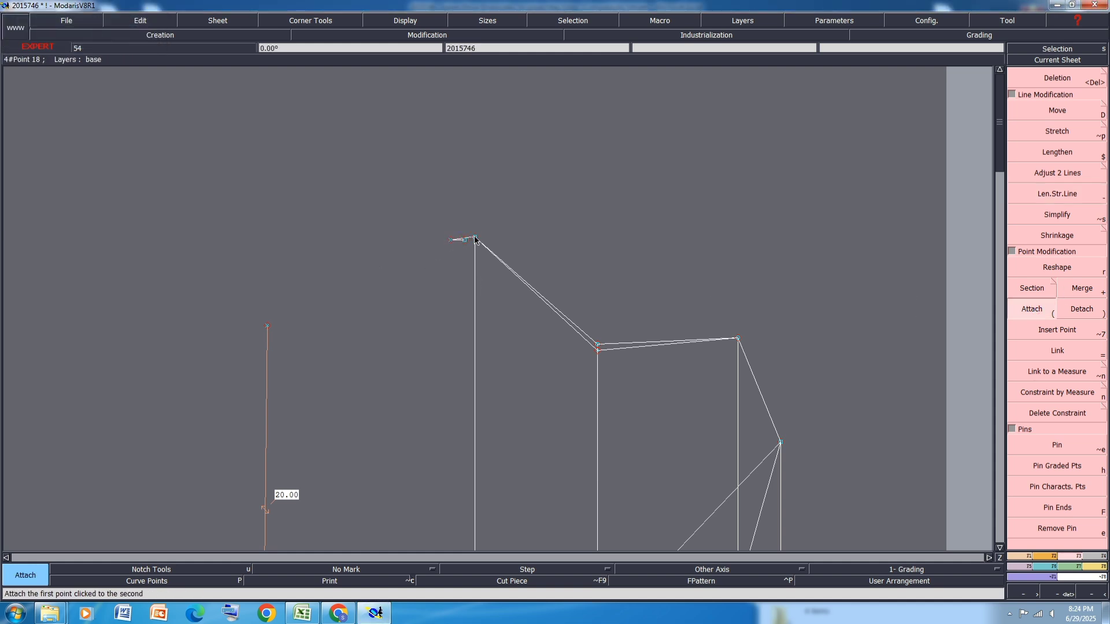
{"action": "left_click", "coordinate": [475, 238]}
Shift the underarm point by 0 cm in X and -0.25 cm in Y, and save the model
{"action": "key", "text": "shift+d"}
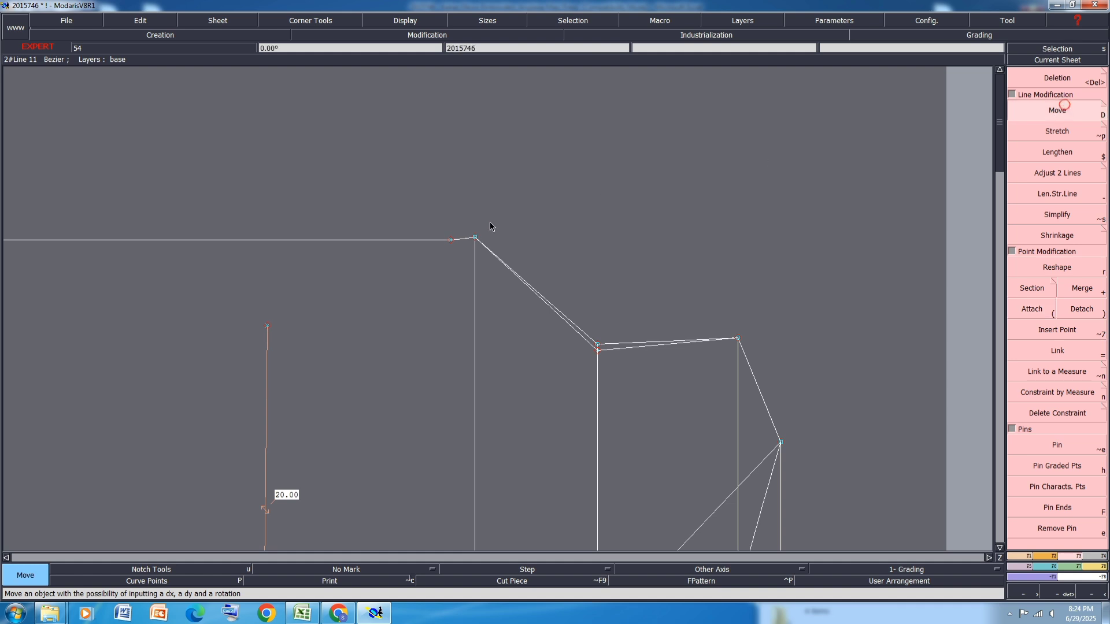
{"action": "left_click", "coordinate": [475, 238]}
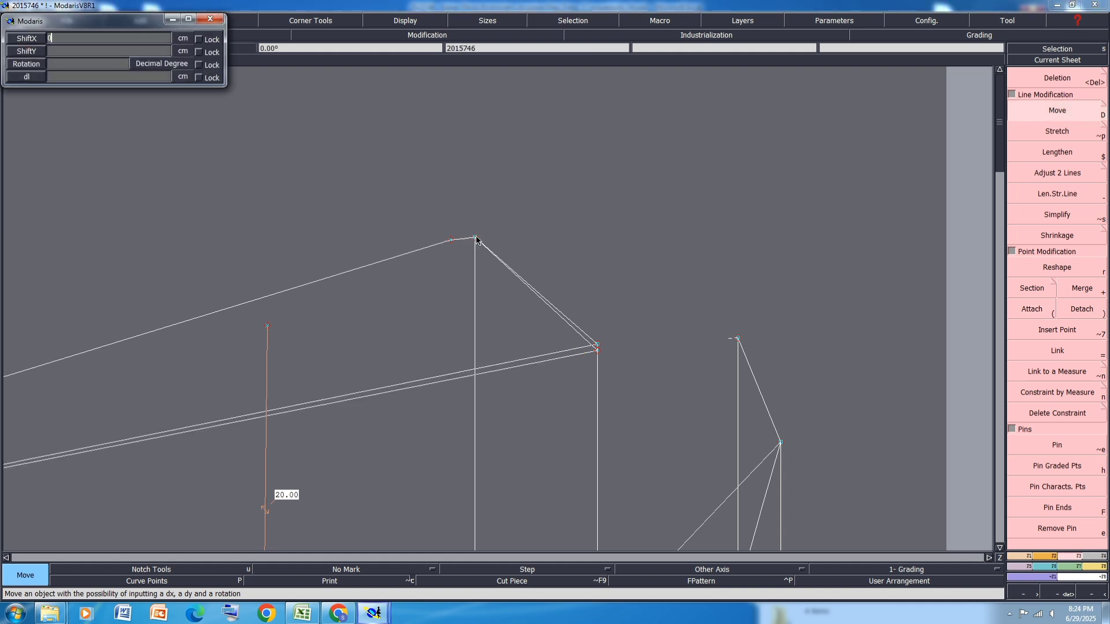
{"action": "type", "text": "-0.25"}
{"action": "key", "text": "Return"}
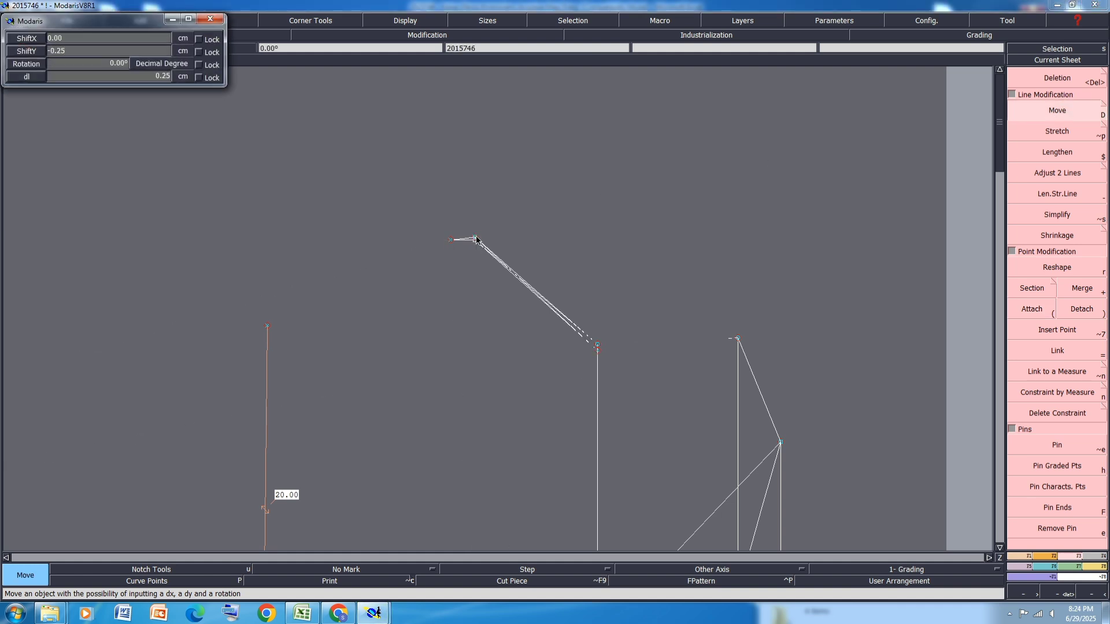
{"action": "scroll", "coordinate": [512, 208], "scroll_direction": "down", "scroll_amount": 1}
{"action": "key", "text": "ctrl+s"}
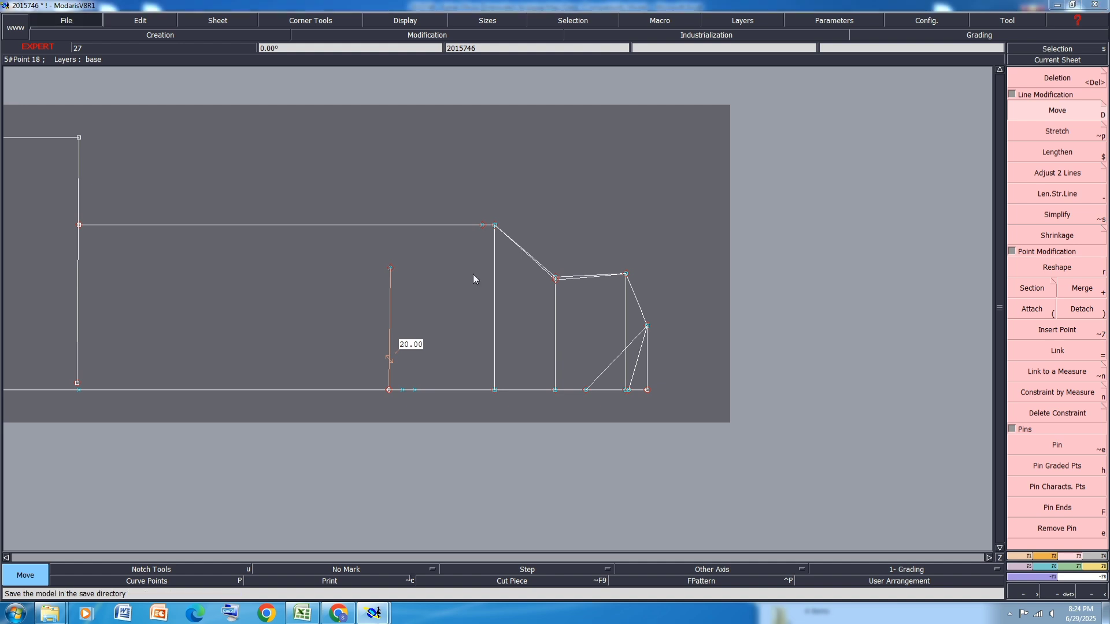
{"action": "left_click", "coordinate": [471, 371]}
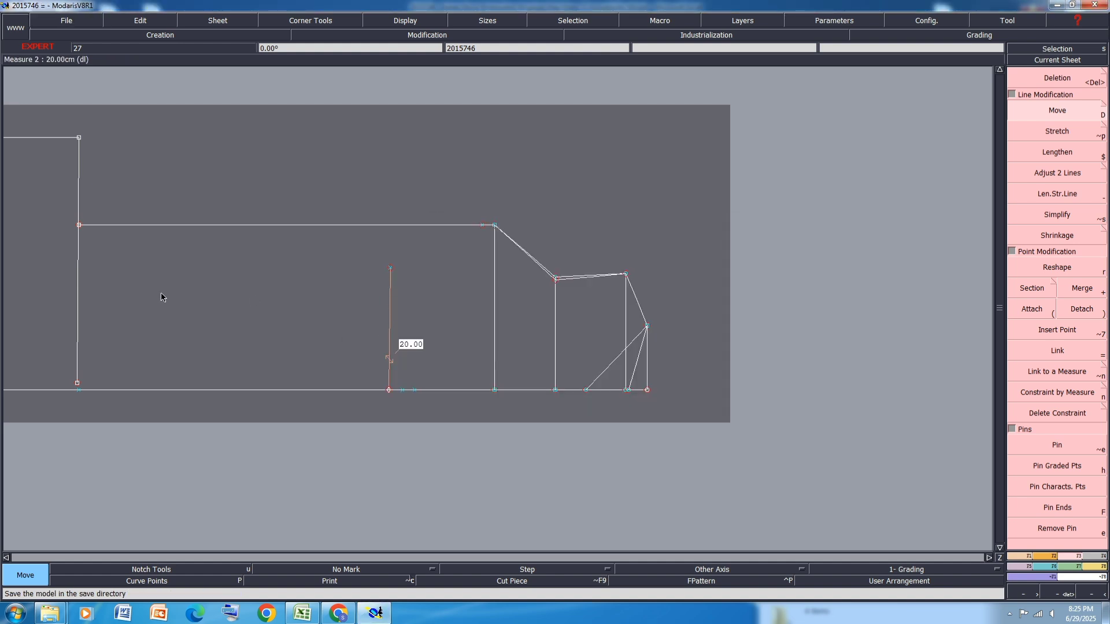
Pin the graded points and align the inner end of the hem tier's seam line vertically with its outer corner
{"action": "scroll", "coordinate": [182, 330], "scroll_direction": "down", "scroll_amount": 1}
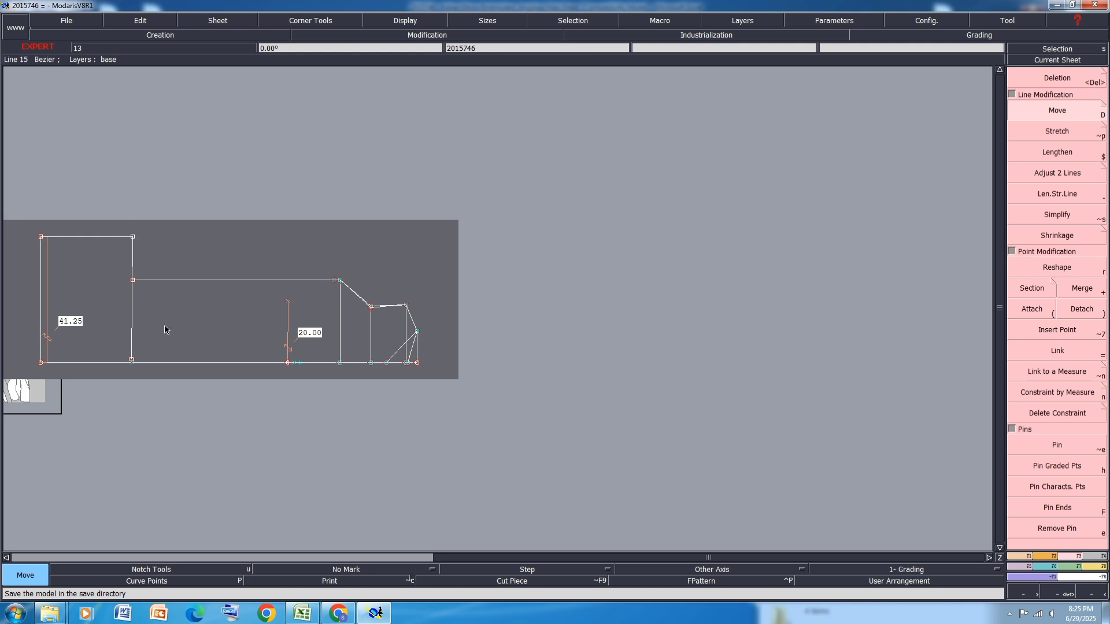
{"action": "left_click", "coordinate": [1057, 464]}
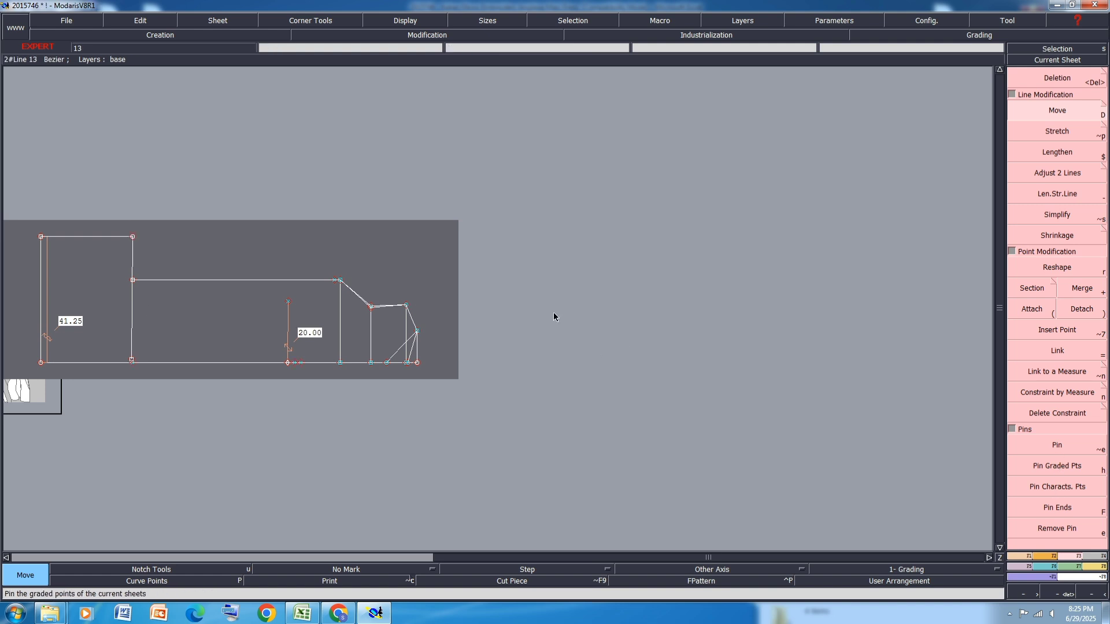
{"action": "left_click", "coordinate": [1020, 556]}
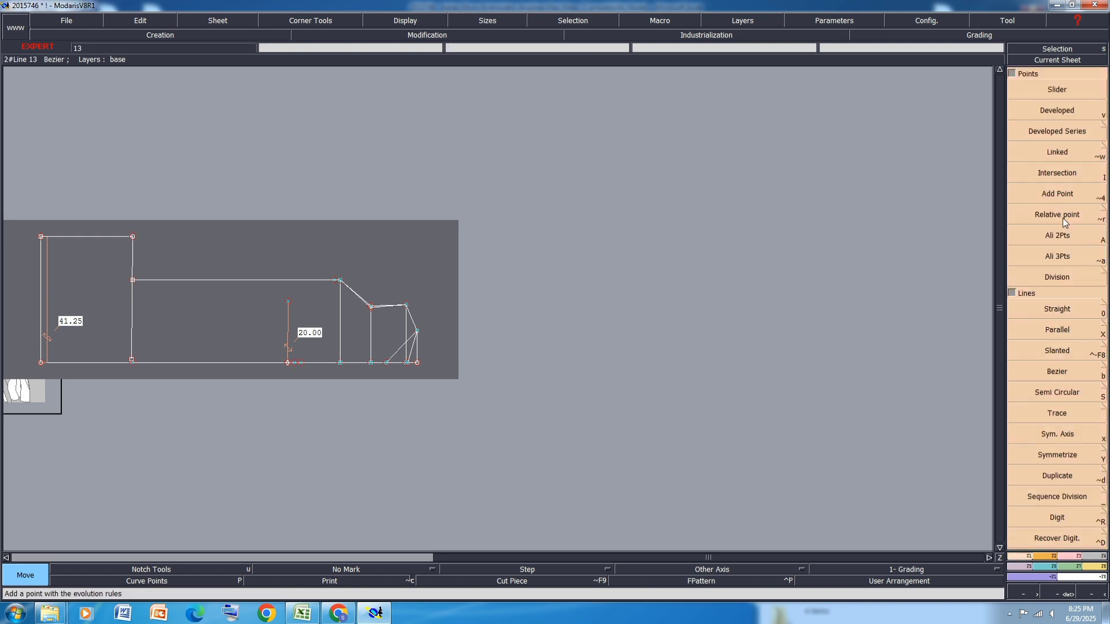
{"action": "left_click", "coordinate": [1057, 235]}
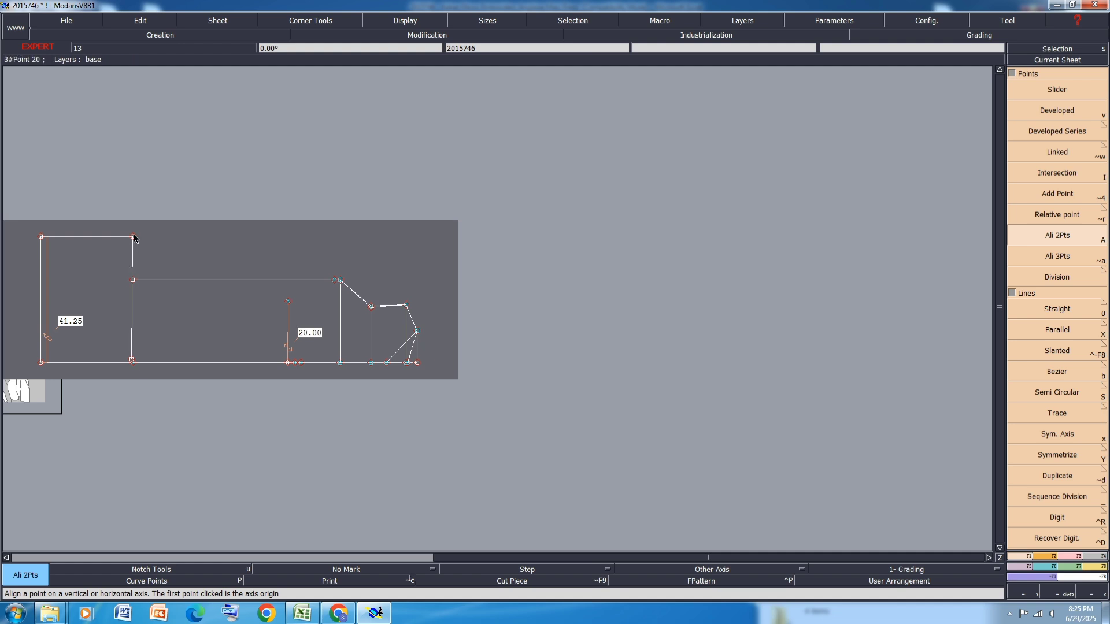
{"action": "scroll", "coordinate": [132, 361], "scroll_direction": "up", "scroll_amount": 5}
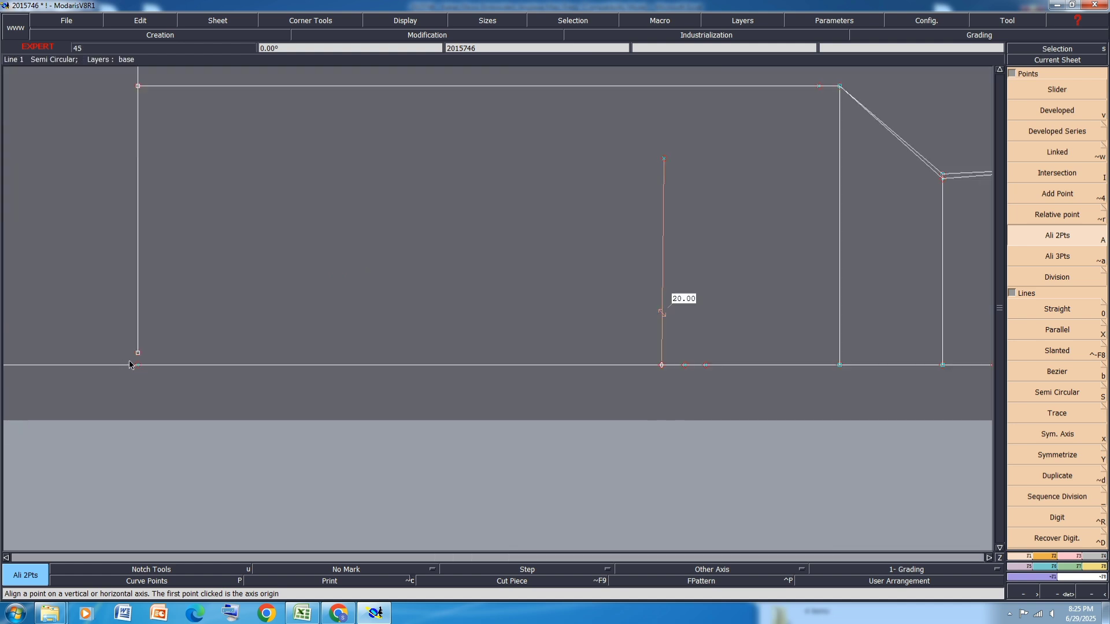
{"action": "scroll", "coordinate": [145, 246], "scroll_direction": "down", "scroll_amount": 3}
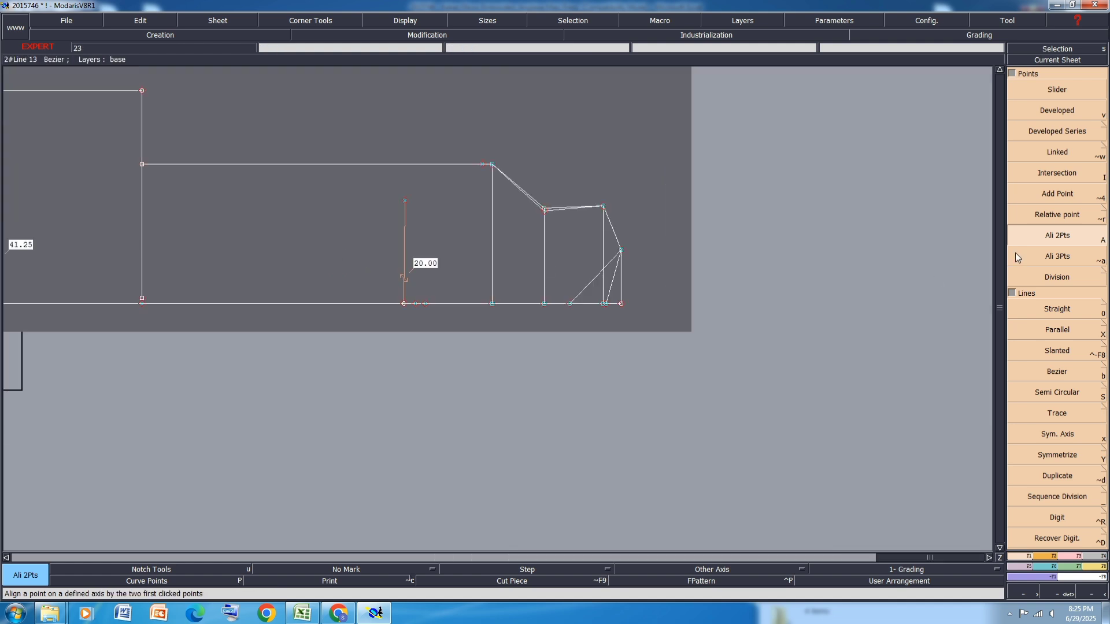
Attach the inner end of the hem tier's seam line to the nearby point on the centre line
{"action": "left_click", "coordinate": [1068, 559]}
{"action": "left_click", "coordinate": [1032, 308]}
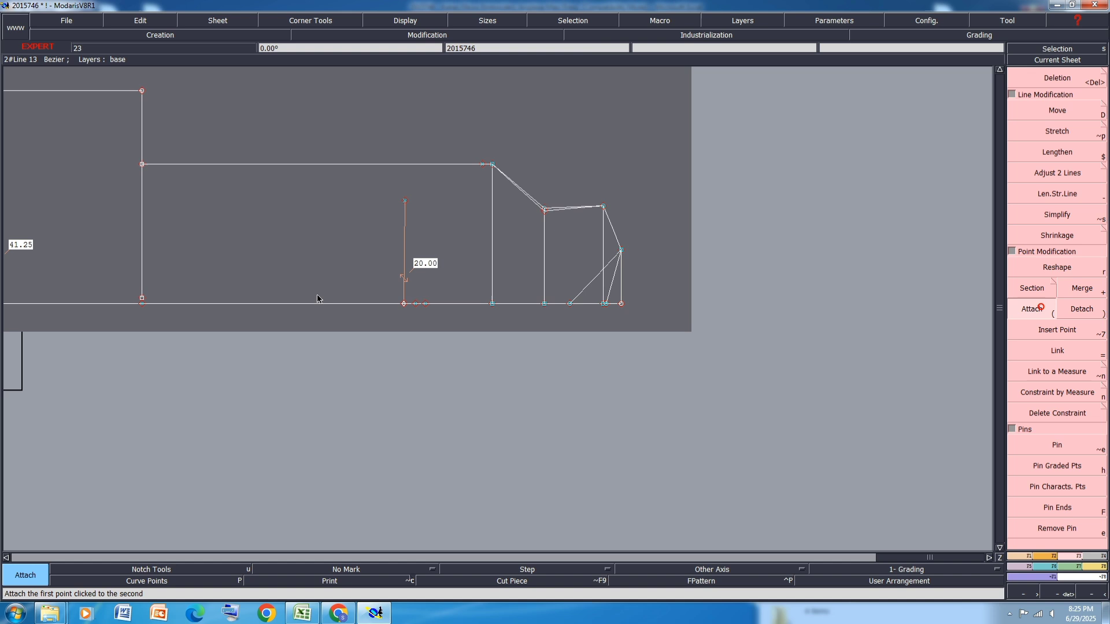
{"action": "scroll", "coordinate": [141, 310], "scroll_direction": "up", "scroll_amount": 5}
{"action": "left_click", "coordinate": [136, 303]}
{"action": "scroll", "coordinate": [81, 330], "scroll_direction": "down", "scroll_amount": 6}
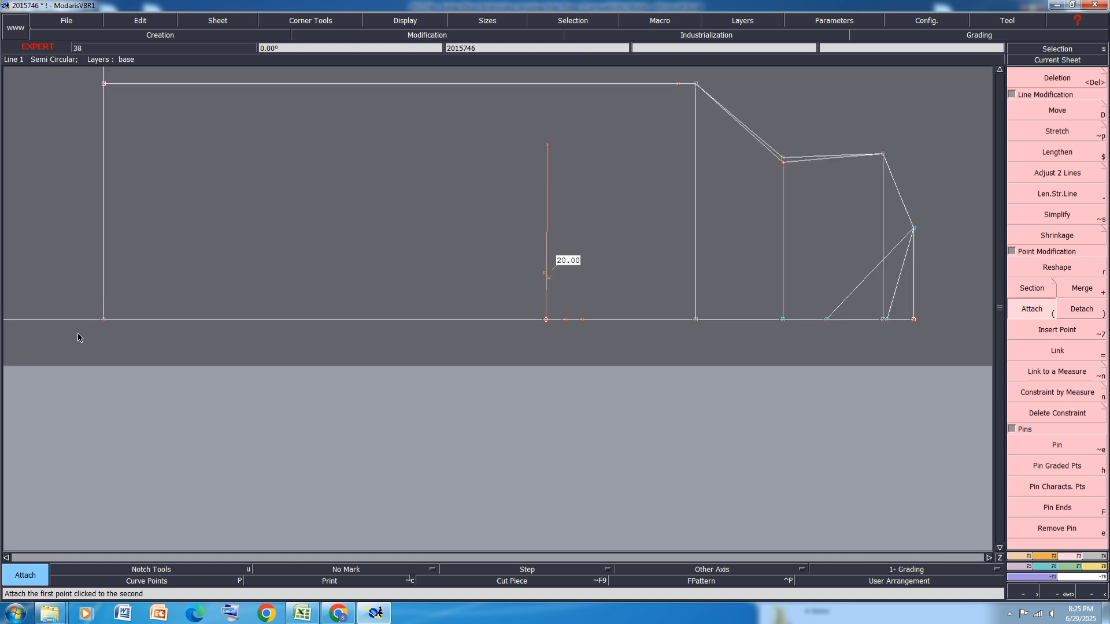
Draw a vertical straight line from the waist-area centre-line point nearest the armhole to just beyond the side line
{"action": "scroll", "coordinate": [354, 260], "scroll_direction": "up", "scroll_amount": 2}
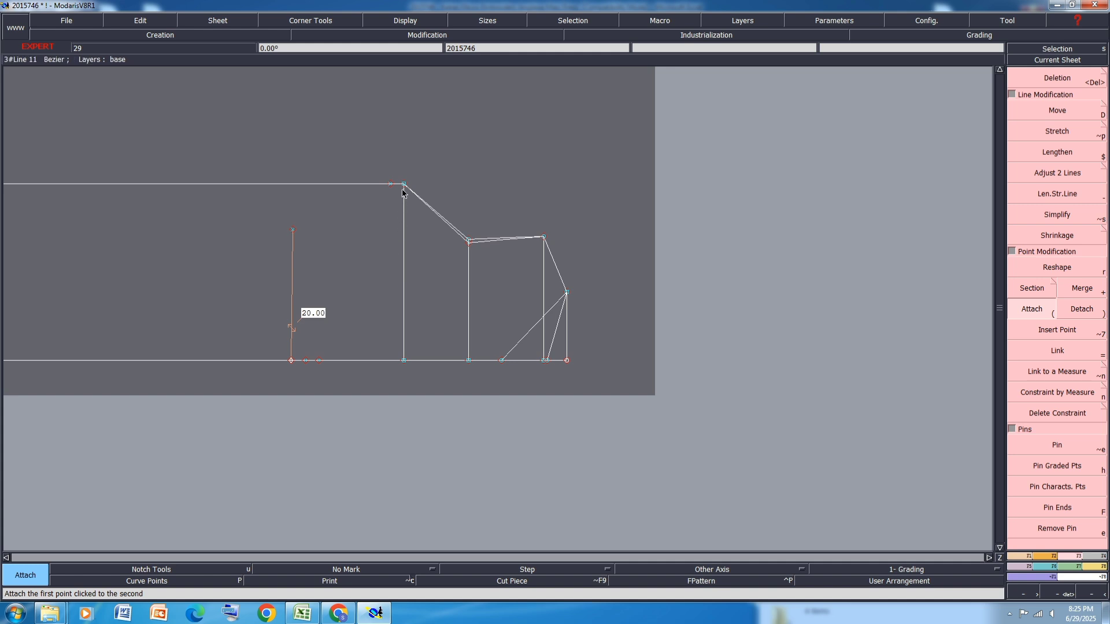
{"action": "key", "text": "d"}
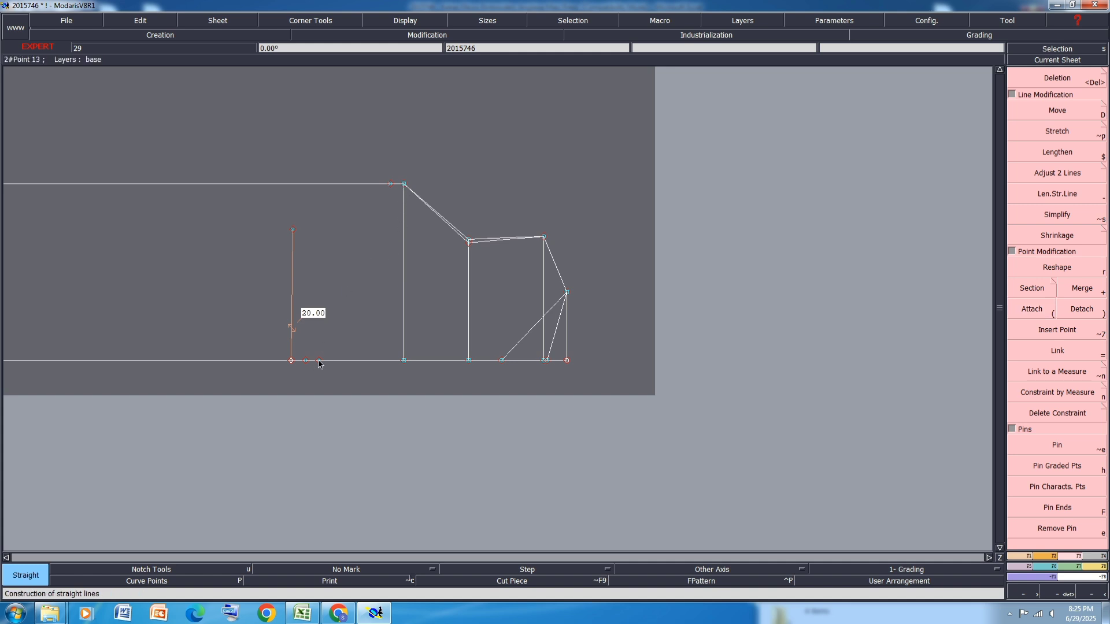
{"action": "left_click", "coordinate": [319, 360]}
{"action": "left_click", "coordinate": [324, 168]}
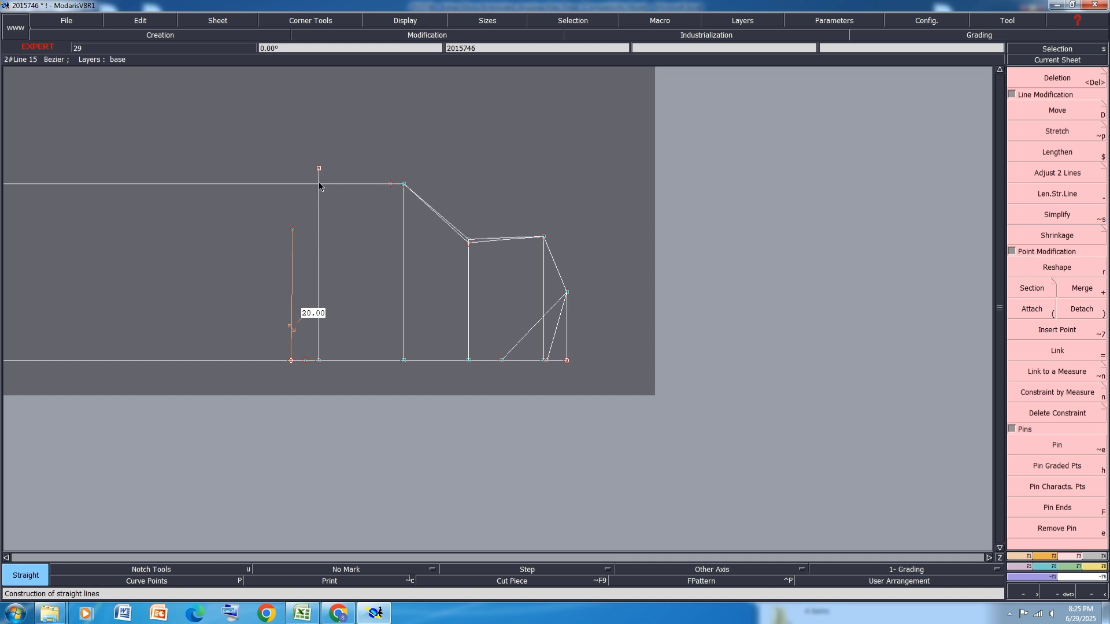
{"action": "left_click", "coordinate": [539, 371]}
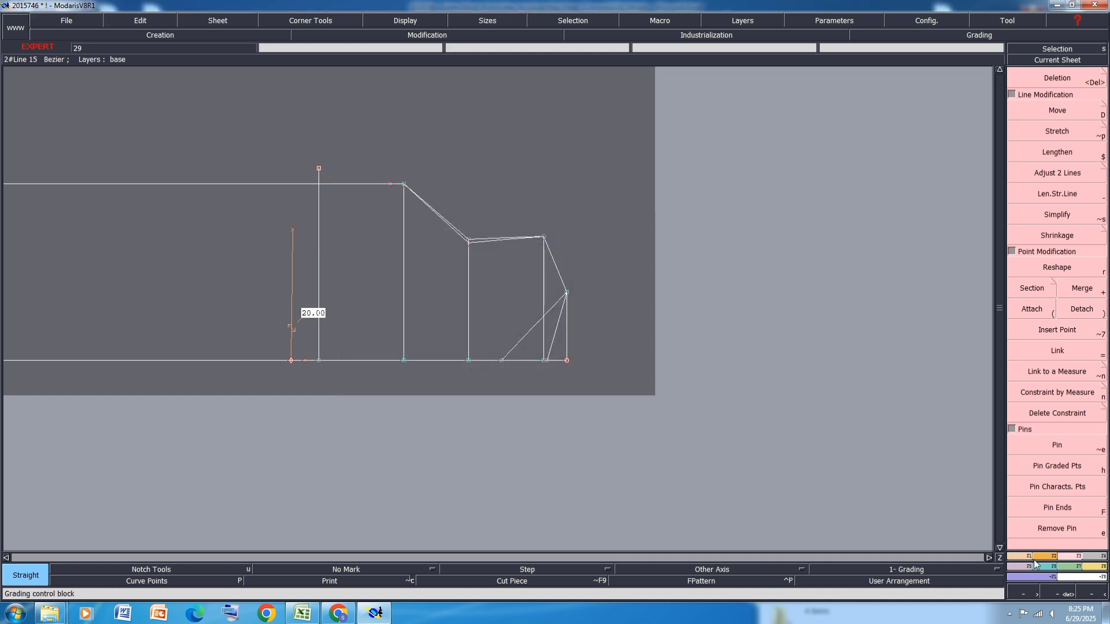
Place a developed point on the side line 1.50 cm from the vertical line toward the armhole, and delete the vertical line
{"action": "key", "text": "0"}
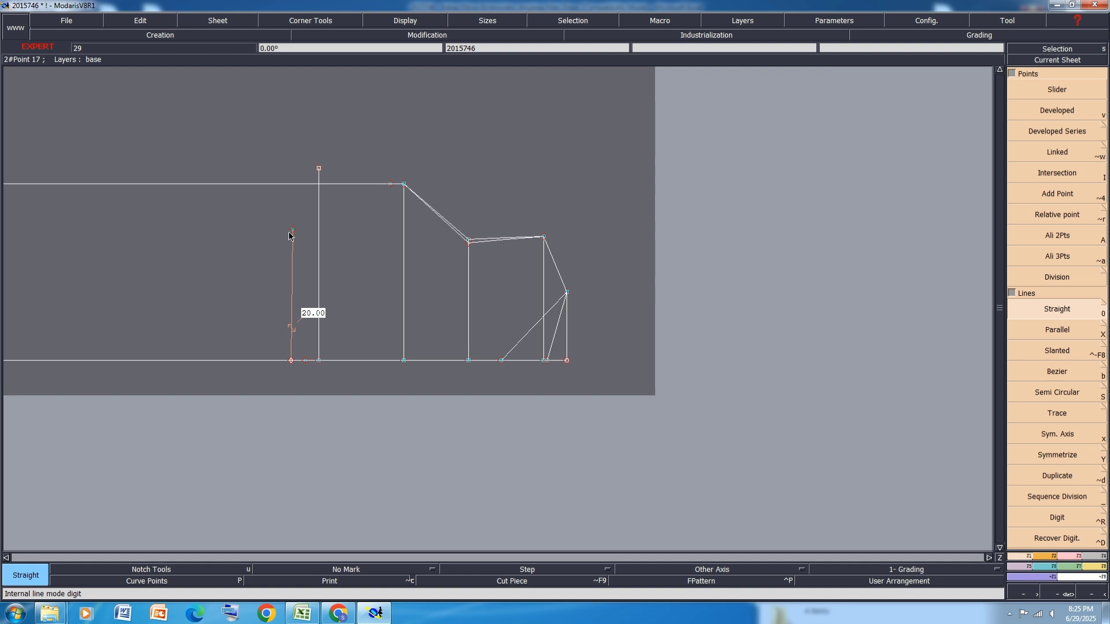
{"action": "key", "text": "v"}
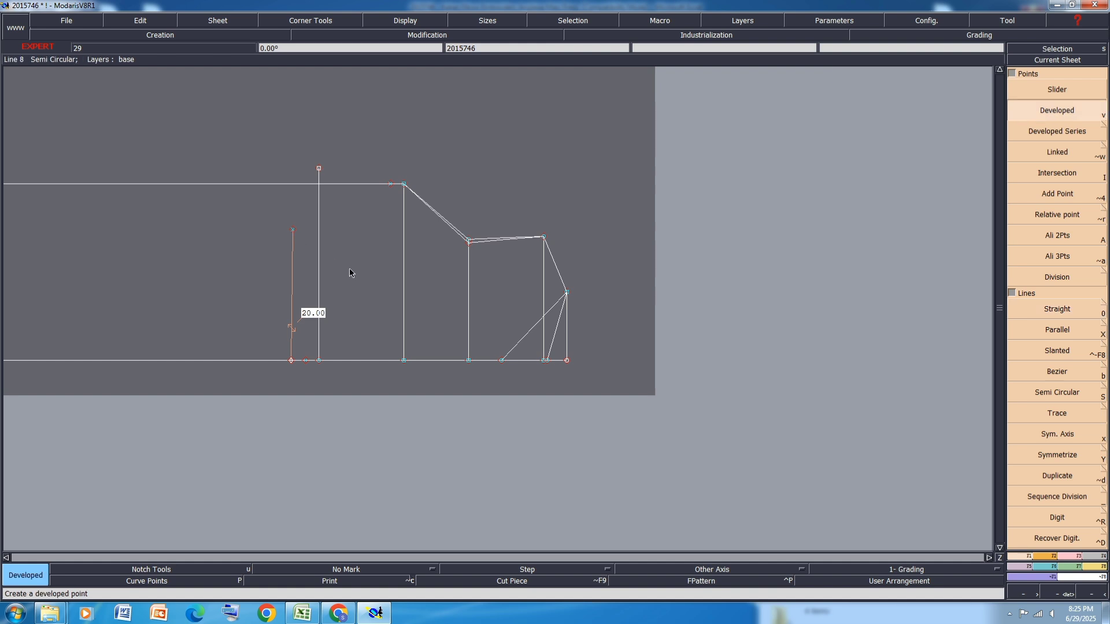
{"action": "left_click", "coordinate": [319, 185]}
{"action": "type", "text": "1.50"}
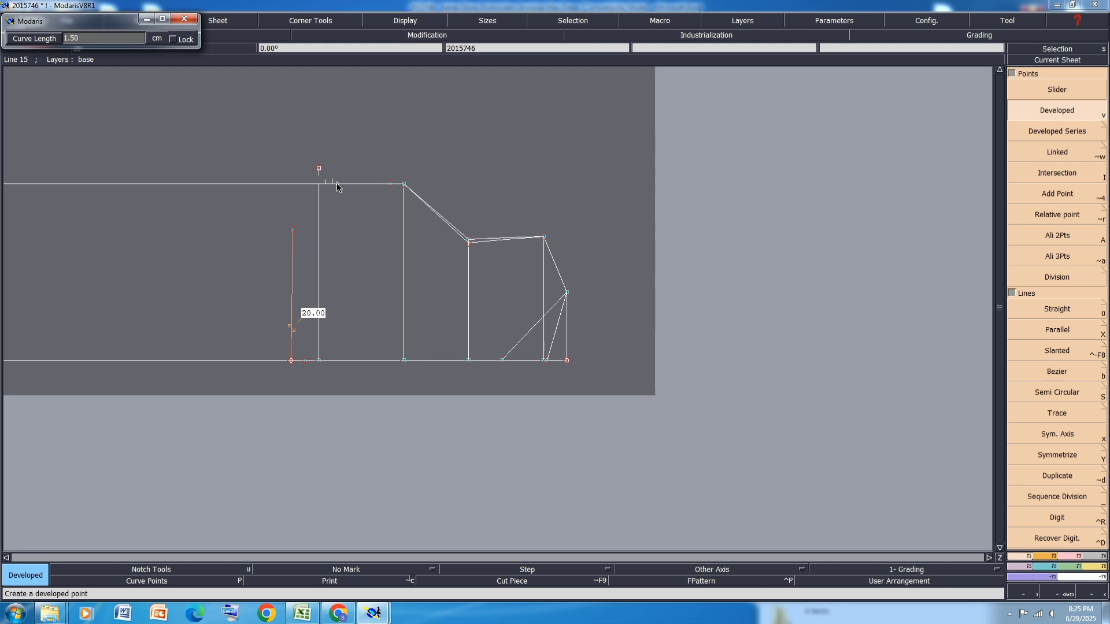
{"action": "key", "text": "Return"}
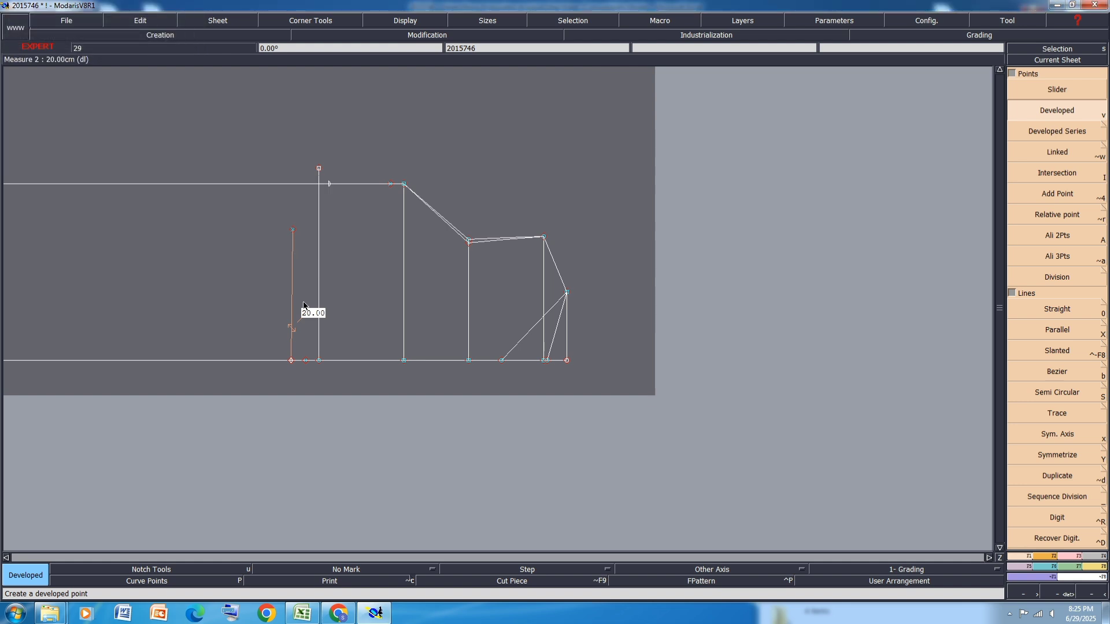
{"action": "key", "text": "Delete"}
{"action": "left_click", "coordinate": [319, 210]}
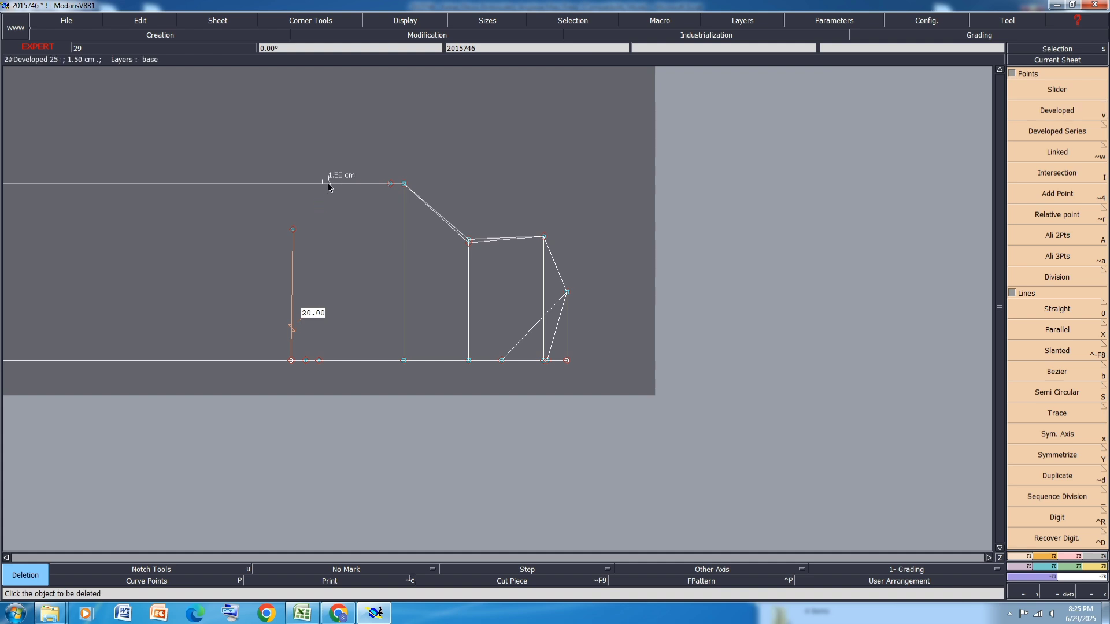
Try a Bezier line from the 1.50 cm point on the side line to the centre line, and undo it
{"action": "key", "text": "b"}
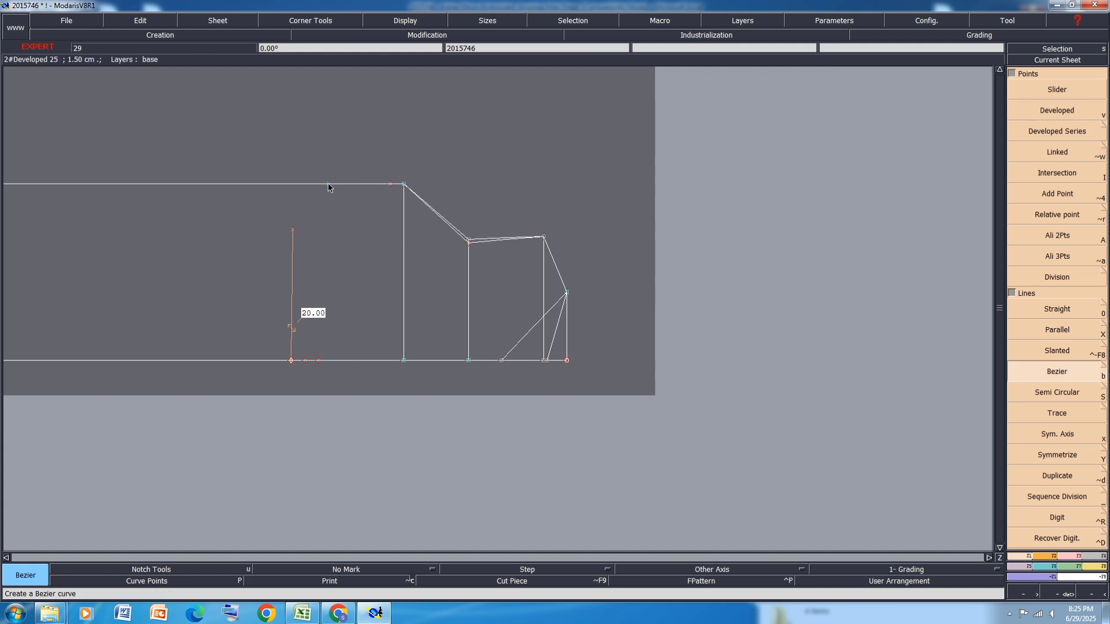
{"action": "left_click", "coordinate": [327, 183]}
{"action": "left_click", "coordinate": [323, 360]}
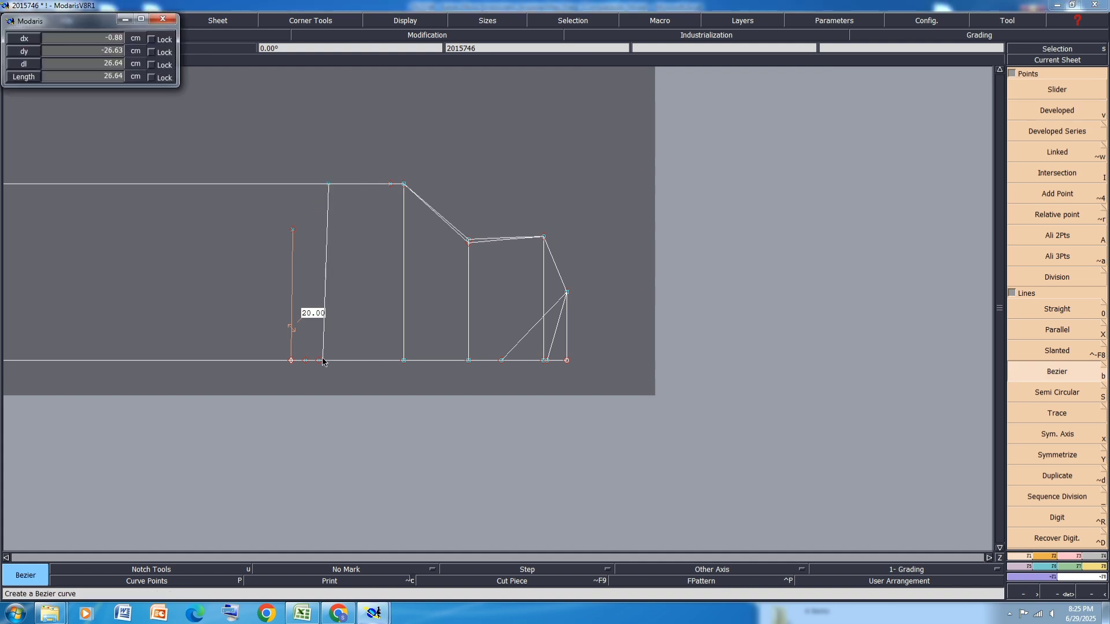
{"action": "key", "text": "ctrl+z"}
Draw two Bezier lines from the 1.50 cm point on the side line to the two neighbouring waist points on the centre line
{"action": "left_click", "coordinate": [328, 183]}
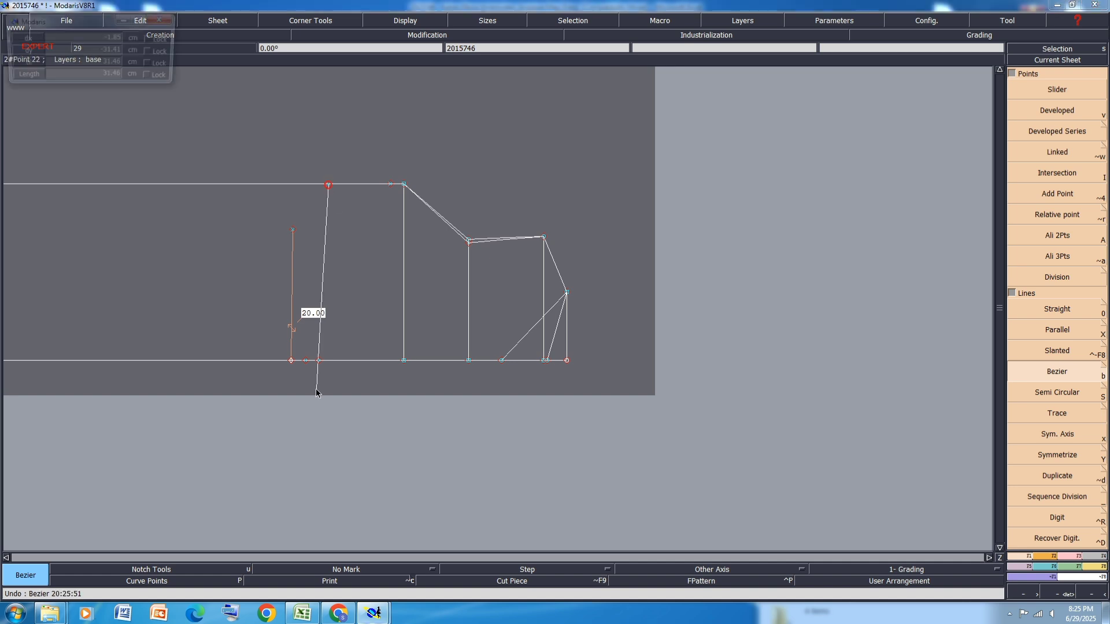
{"action": "left_click", "coordinate": [319, 360]}
{"action": "left_click", "coordinate": [329, 183]}
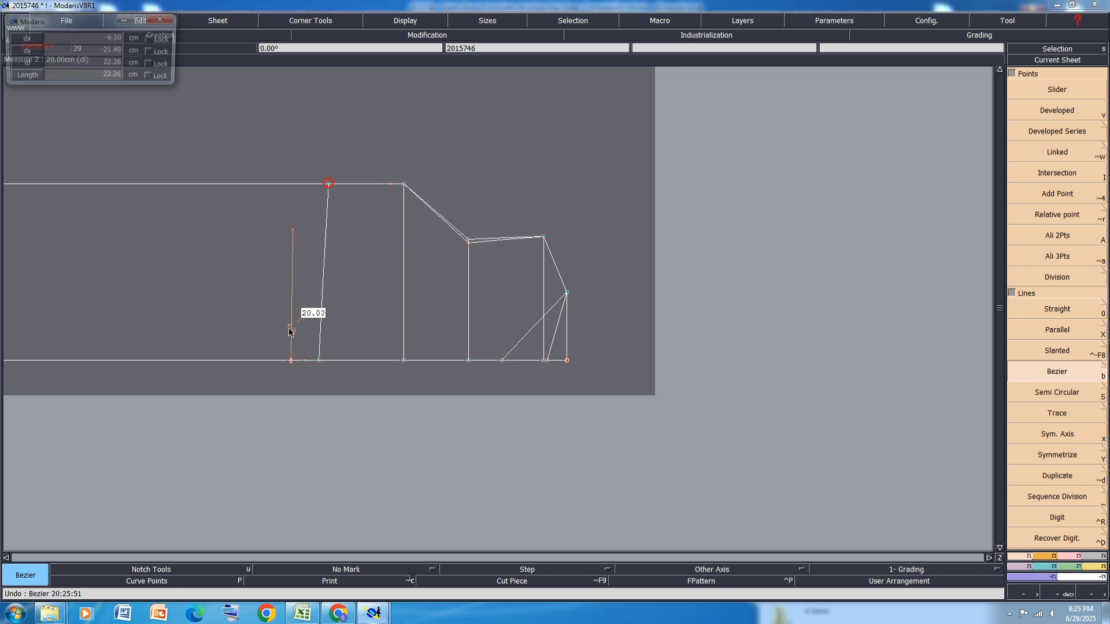
{"action": "left_click", "coordinate": [306, 360]}
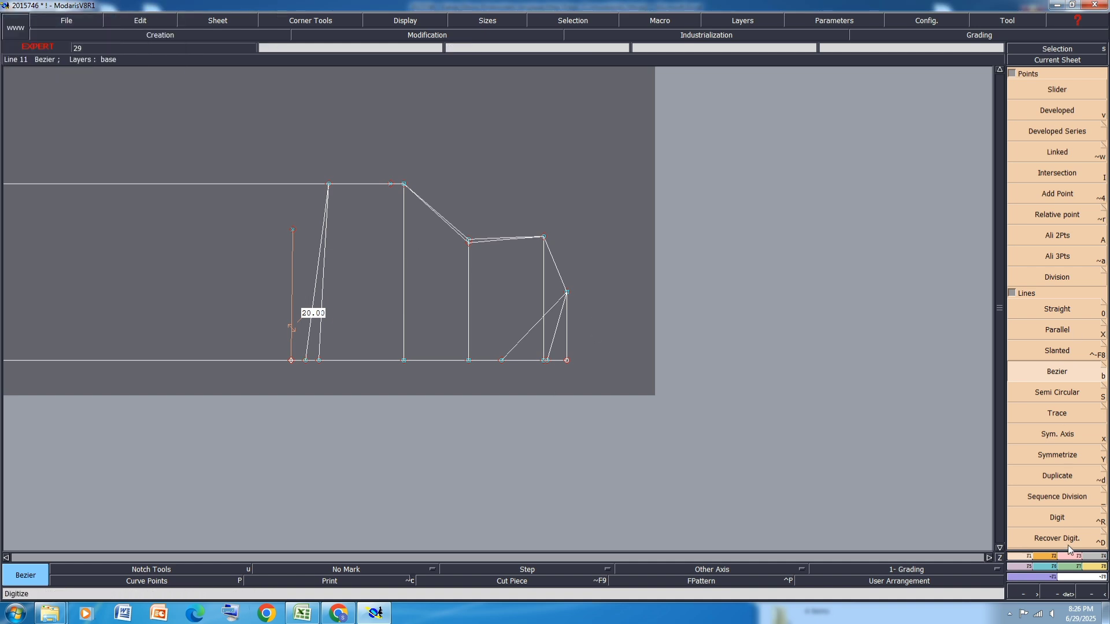
Shift the side-line point shared by the two Bezier lines by -0.50 cm in X and 0 cm in Y
{"action": "key", "text": "F3"}
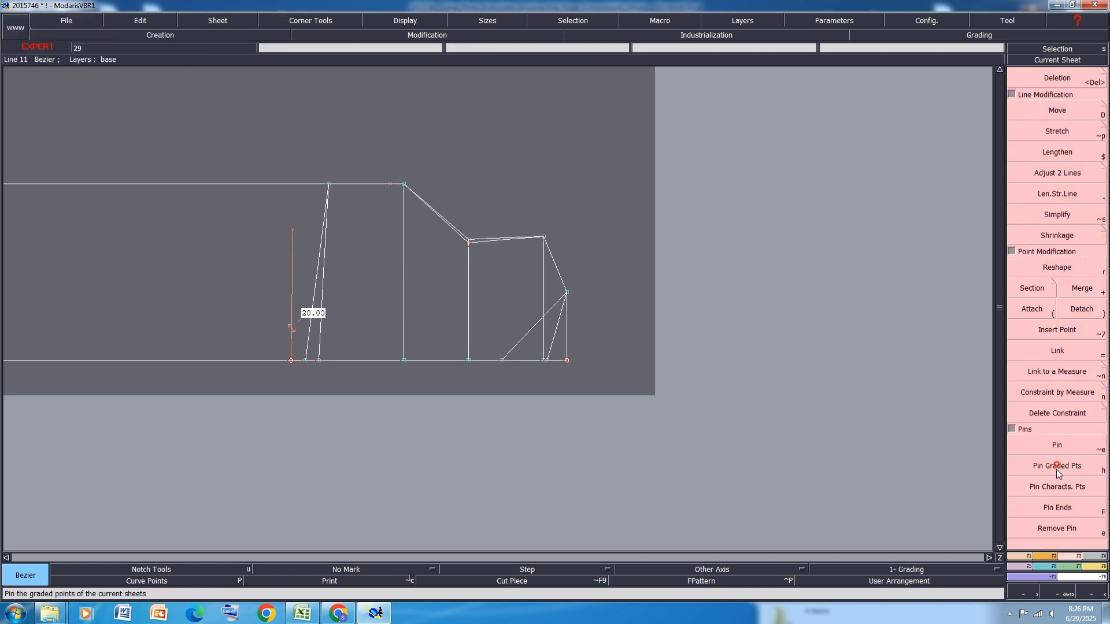
{"action": "left_click", "coordinate": [1058, 110]}
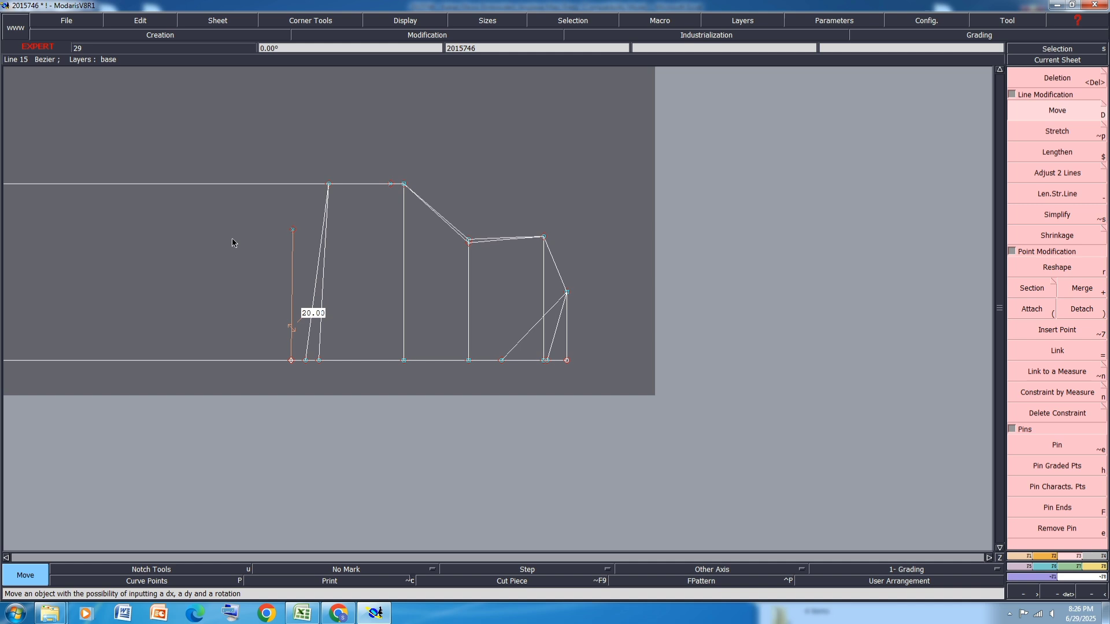
{"action": "left_click", "coordinate": [323, 184]}
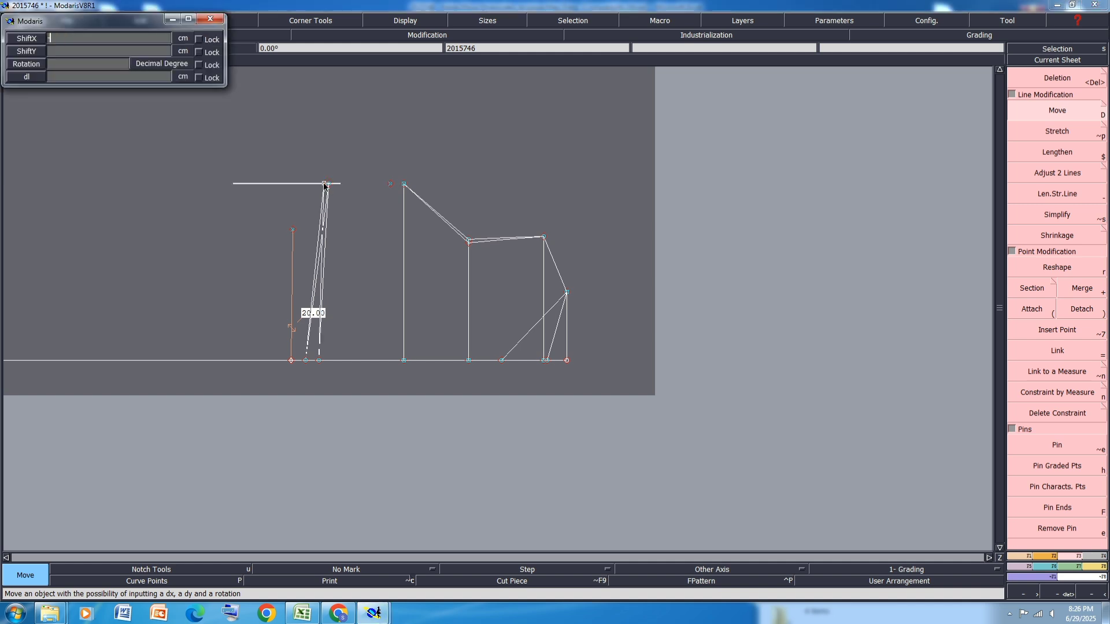
{"action": "type", "text": "-5"}
{"action": "key", "text": "Return"}
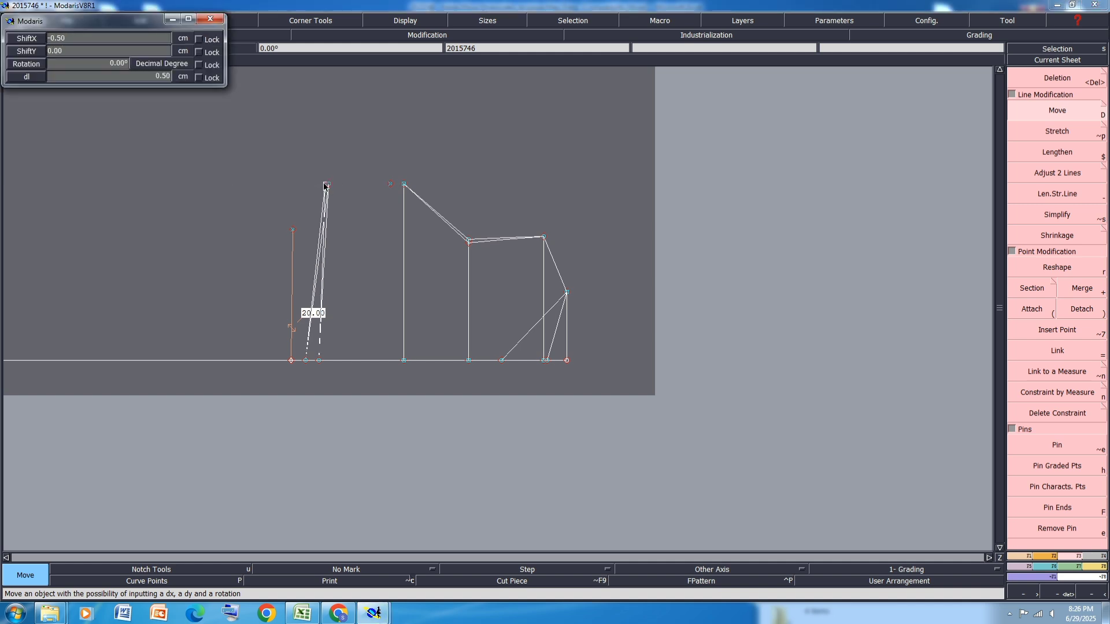
Display the curve handles and bend the Bezier waist line nearer the hem slightly toward the hem at both of its handles
{"action": "scroll", "coordinate": [299, 272], "scroll_direction": "up", "scroll_amount": 2}
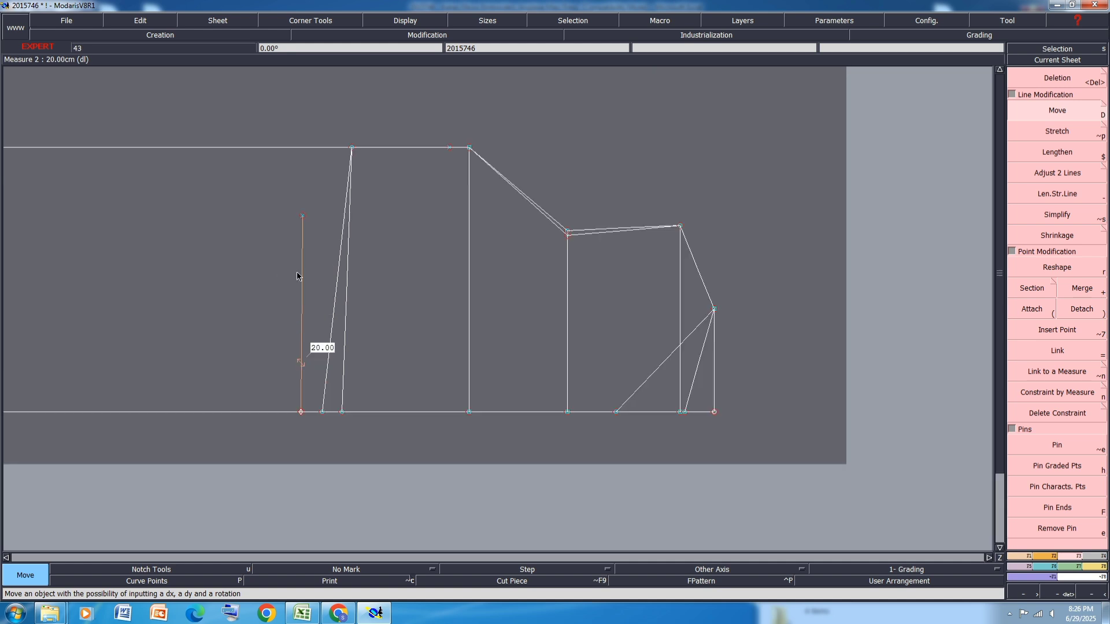
{"action": "left_click", "coordinate": [399, 22]}
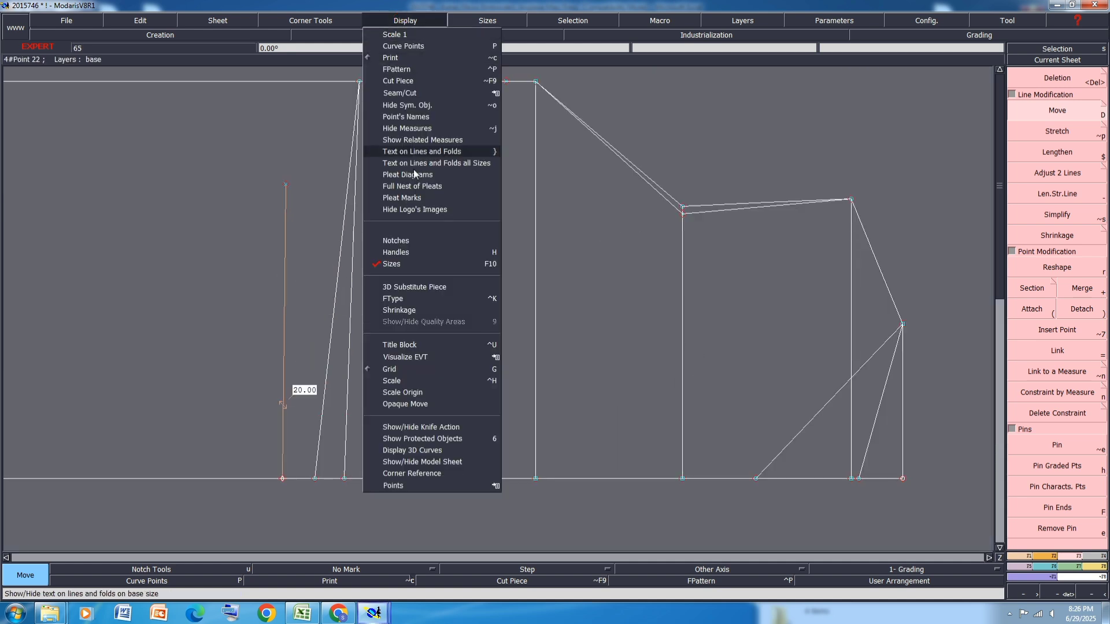
{"action": "left_click", "coordinate": [403, 260]}
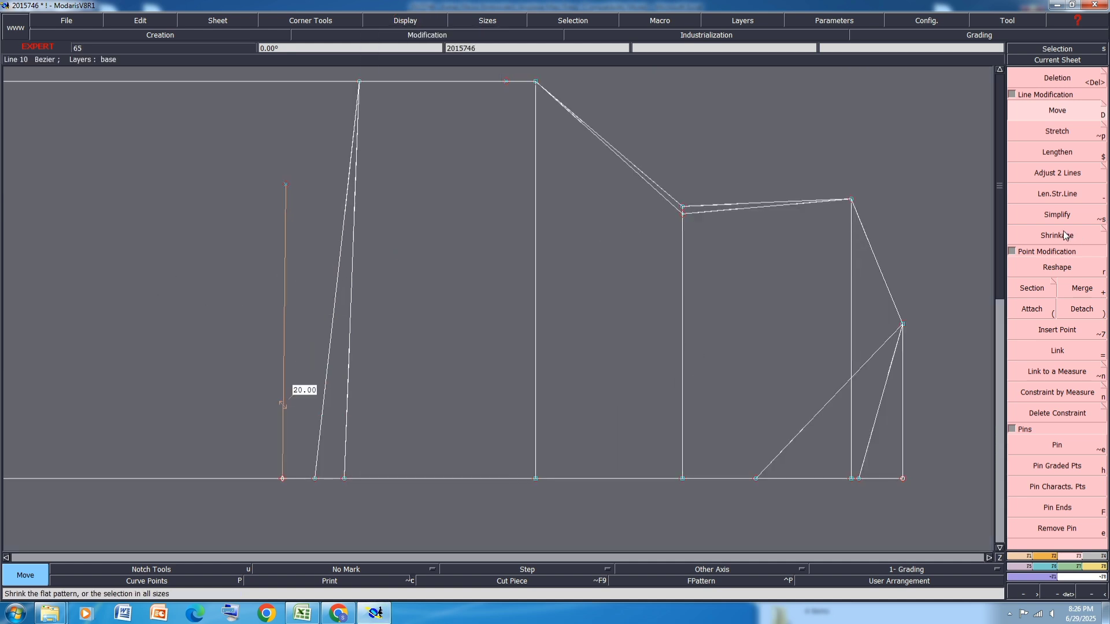
{"action": "key", "text": "r"}
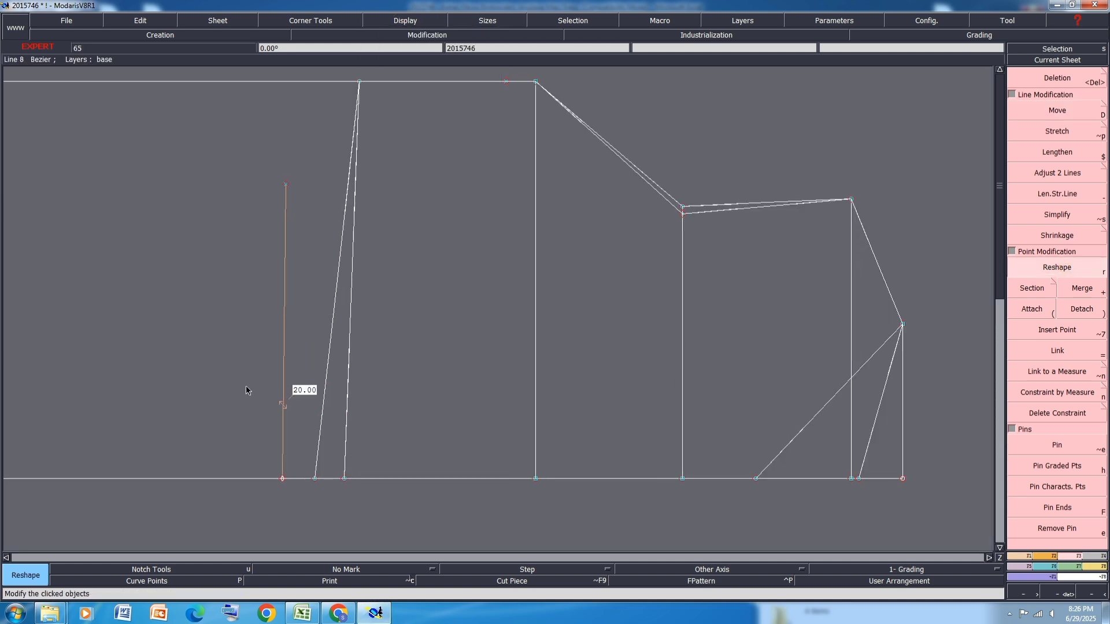
{"action": "left_click", "coordinate": [327, 357]}
{"action": "left_click", "coordinate": [318, 301]}
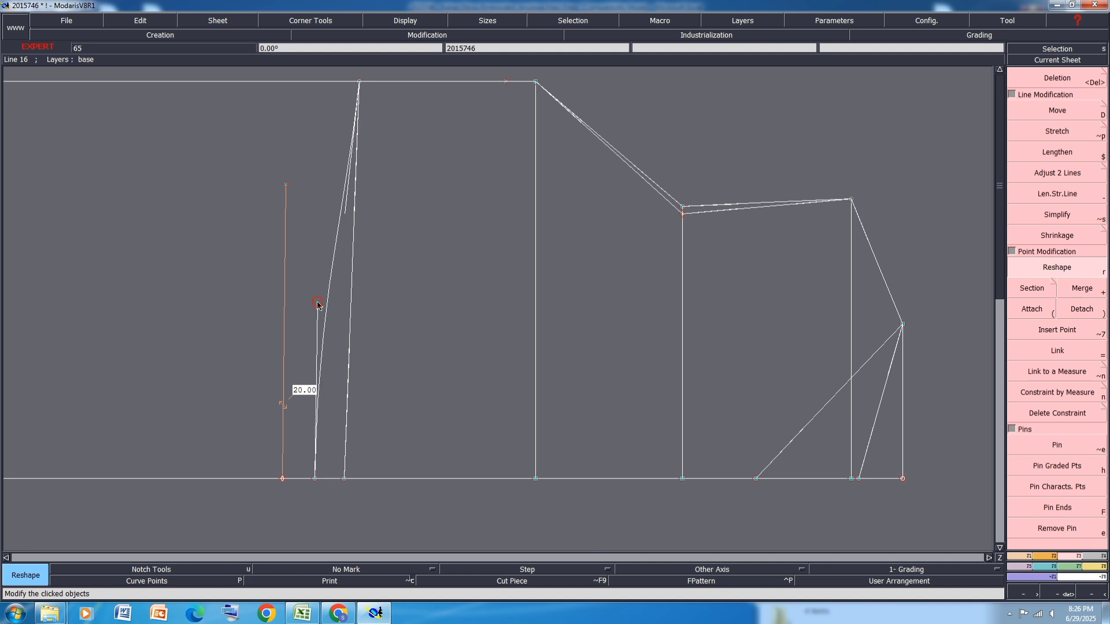
{"action": "left_click", "coordinate": [346, 205]}
{"action": "left_click", "coordinate": [338, 197]}
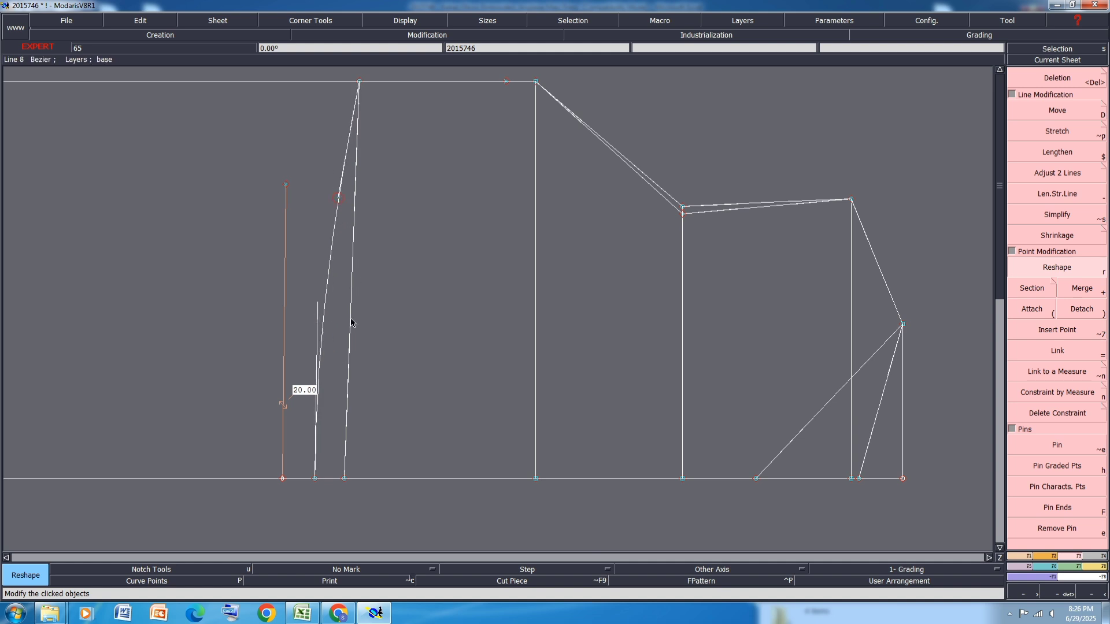
Reshape the Bezier waist line nearer the armhole into a slight curve toward the hem using its handles
{"action": "left_click", "coordinate": [349, 358]}
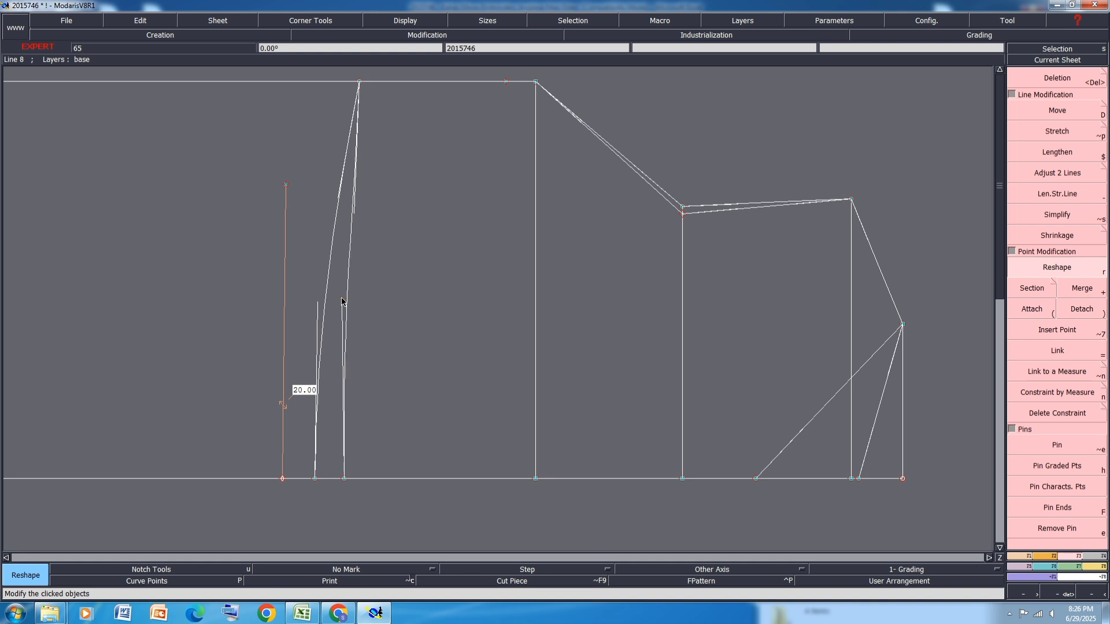
{"action": "left_click", "coordinate": [343, 301]}
{"action": "left_click", "coordinate": [353, 206]}
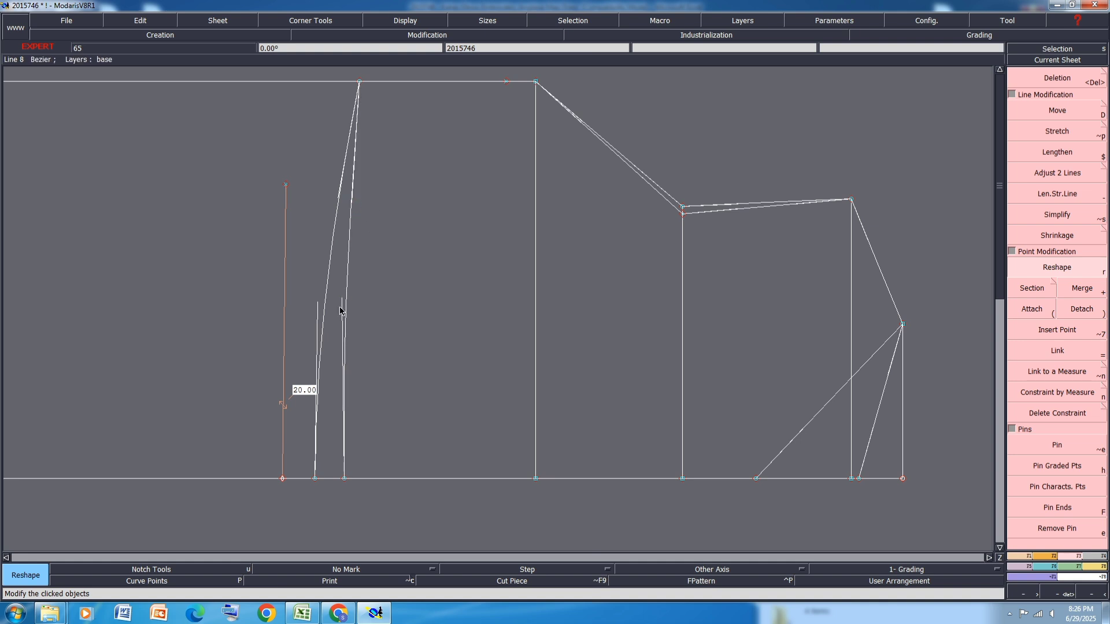
Align the waist lines' shared side-line point vertically with the centre-line waist point nearer the armhole
{"action": "key", "text": "6"}
{"action": "left_click", "coordinate": [345, 479]}
{"action": "left_click", "coordinate": [361, 82]}
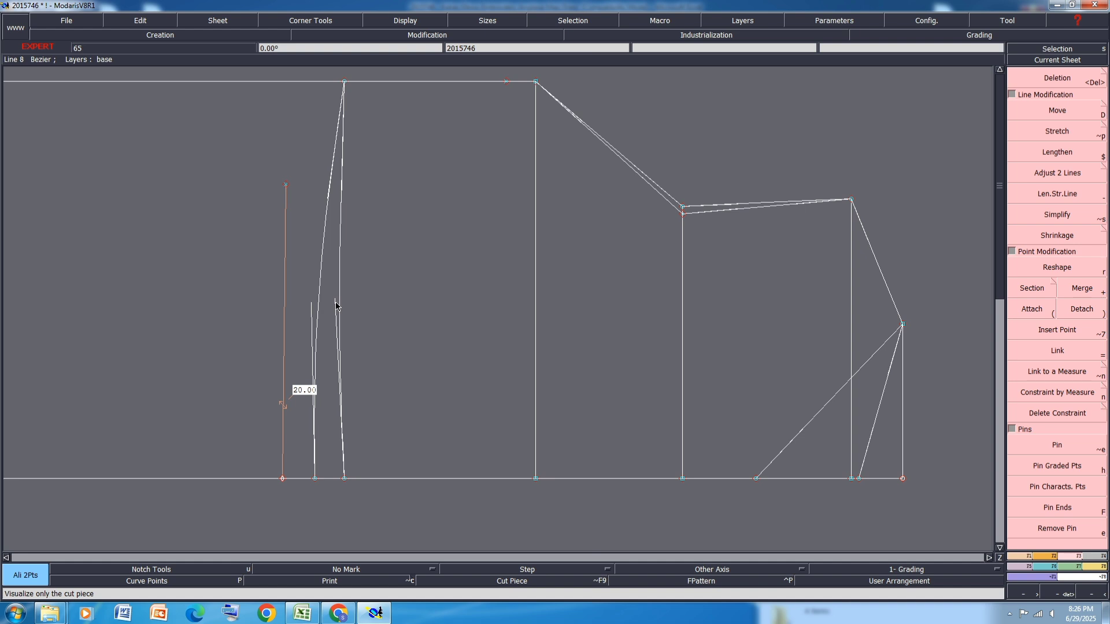
Replace the curved waist line nearer the armhole with a straight Bezier line from the side-line point to the aligned centre-line point
{"action": "key", "text": "Delete"}
{"action": "left_click", "coordinate": [339, 293]}
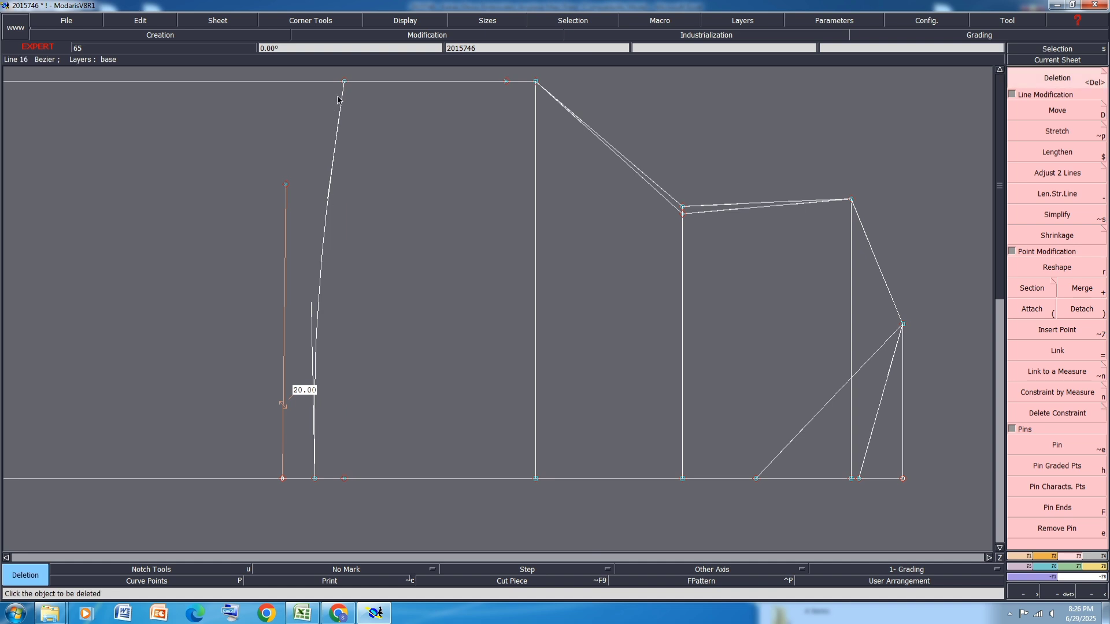
{"action": "key", "text": "3"}
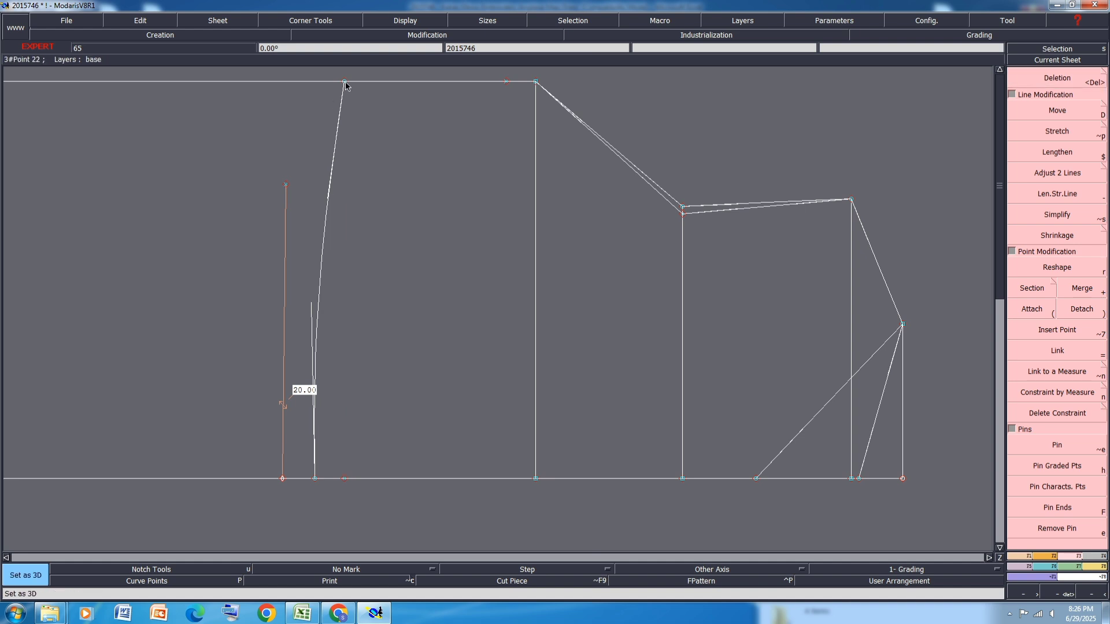
{"action": "key", "text": "F8"}
{"action": "left_click", "coordinate": [345, 82]}
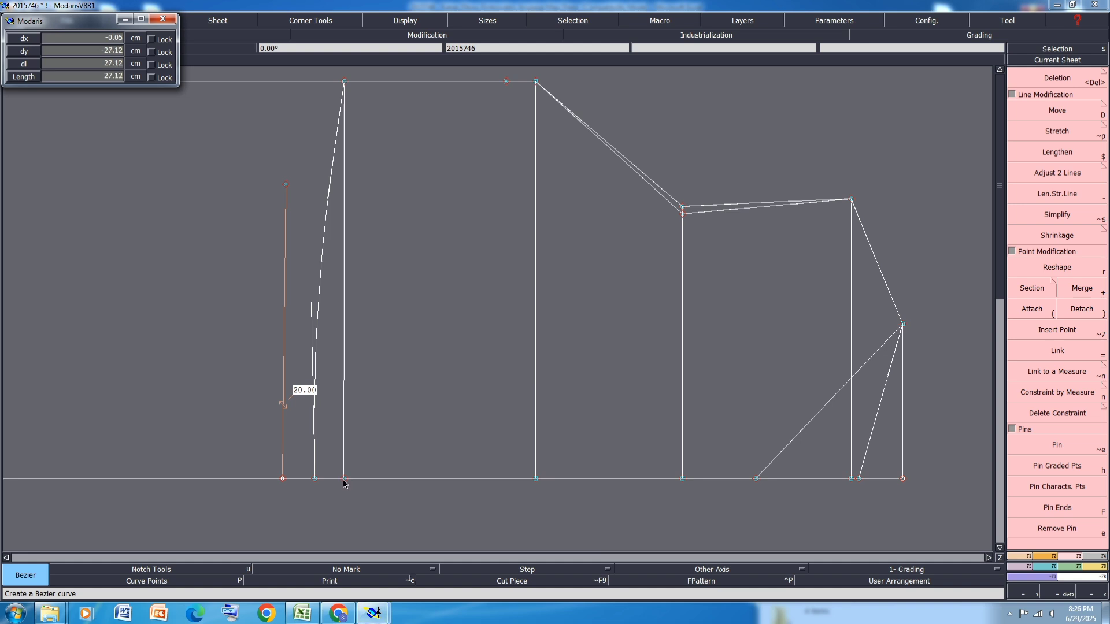
Finish the vertical line about 27.12 cm long by placing its end on the horizontal baseline
{"action": "left_click", "coordinate": [344, 478]}
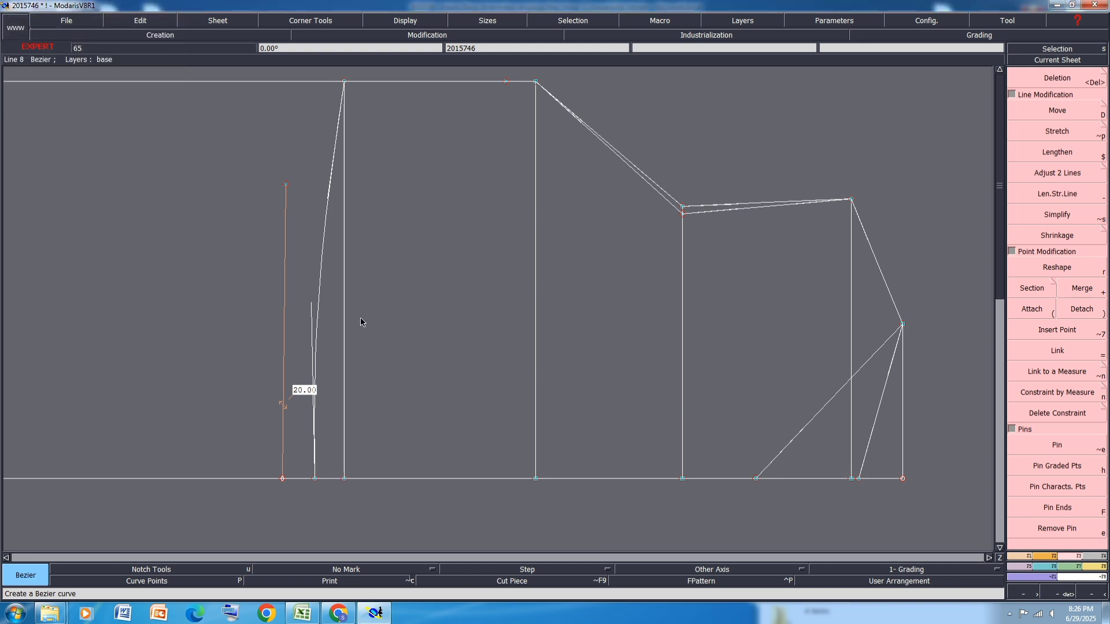
Reshape the slanted curve beside the new vertical line into a flatter, smoother curve and save the model
{"action": "left_click", "coordinate": [1078, 267]}
{"action": "left_click", "coordinate": [312, 304]}
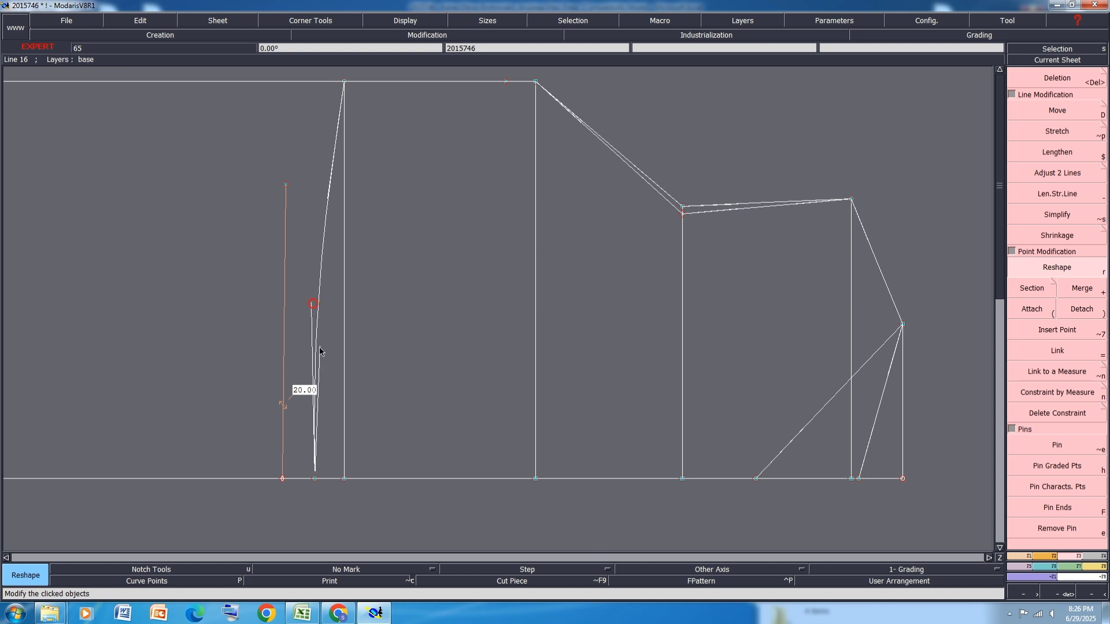
{"action": "left_click", "coordinate": [314, 370]}
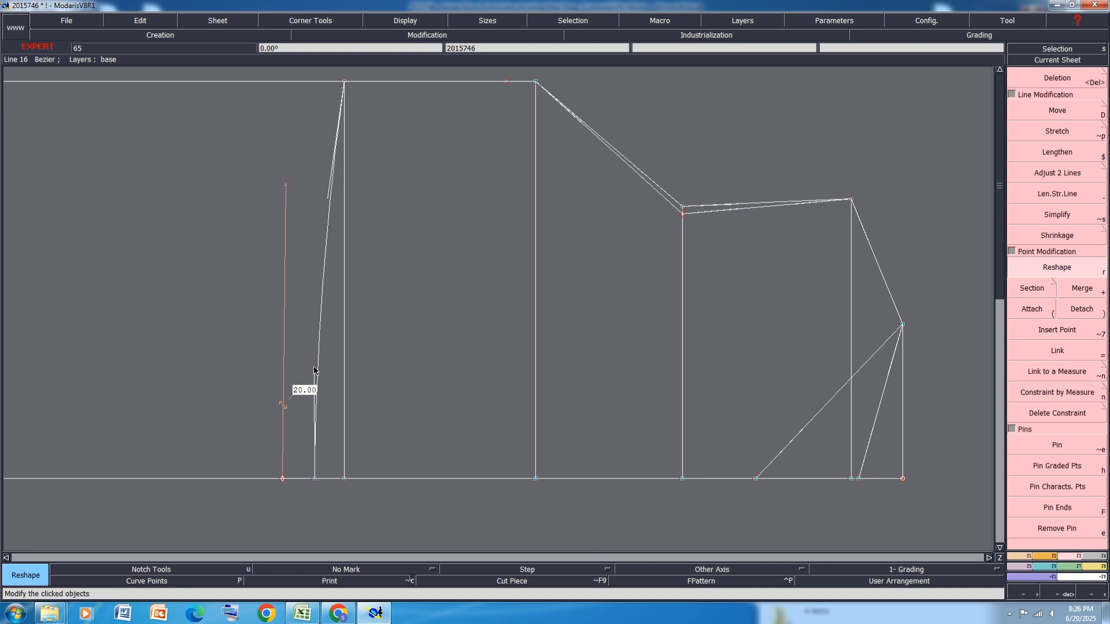
{"action": "left_click", "coordinate": [329, 203]}
{"action": "left_click", "coordinate": [332, 212]}
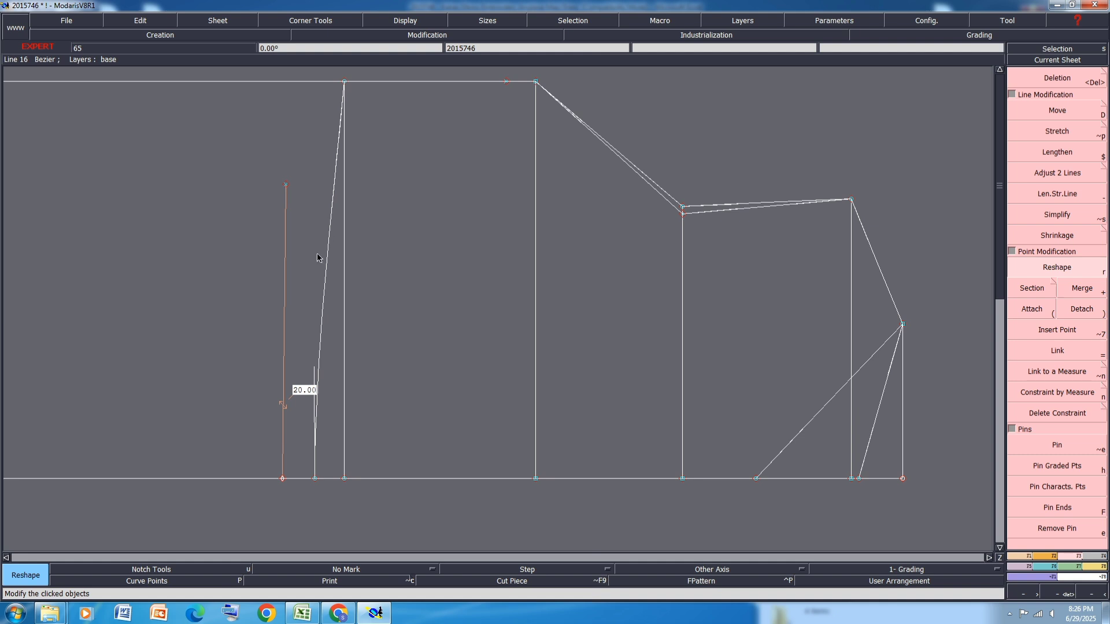
{"action": "key", "text": "ctrl+s"}
{"action": "key", "text": "Return"}
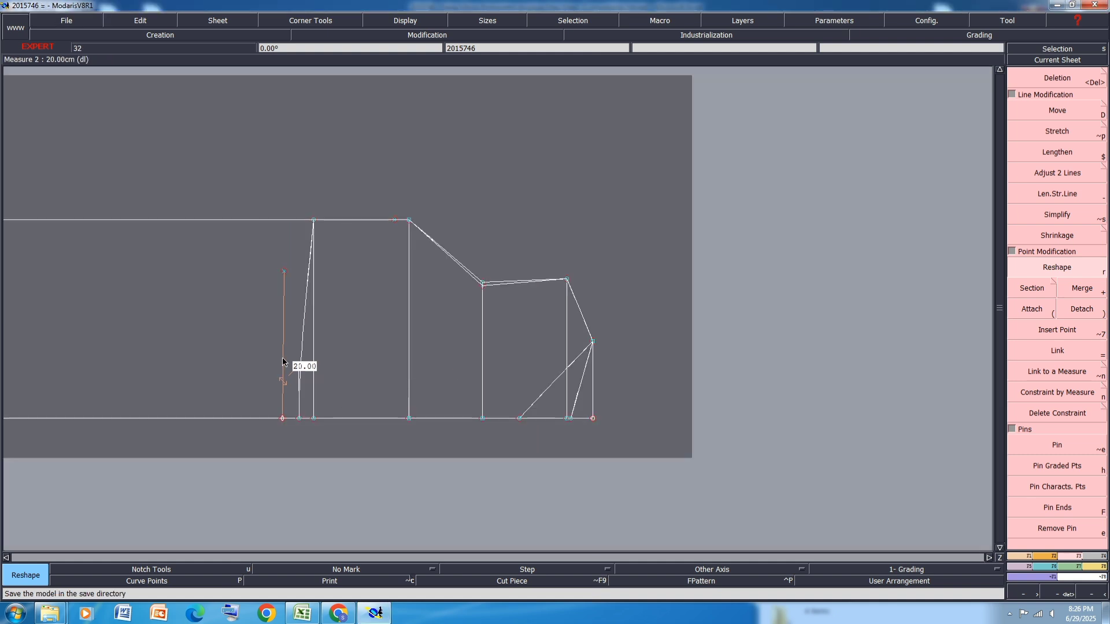
Reshape the long diagonal neckline into a deep rounded curve that meets the baseline nearly at a right angle
{"action": "scroll", "coordinate": [555, 387], "scroll_direction": "up", "scroll_amount": 2}
{"action": "scroll", "coordinate": [581, 303], "scroll_direction": "down", "scroll_amount": 1}
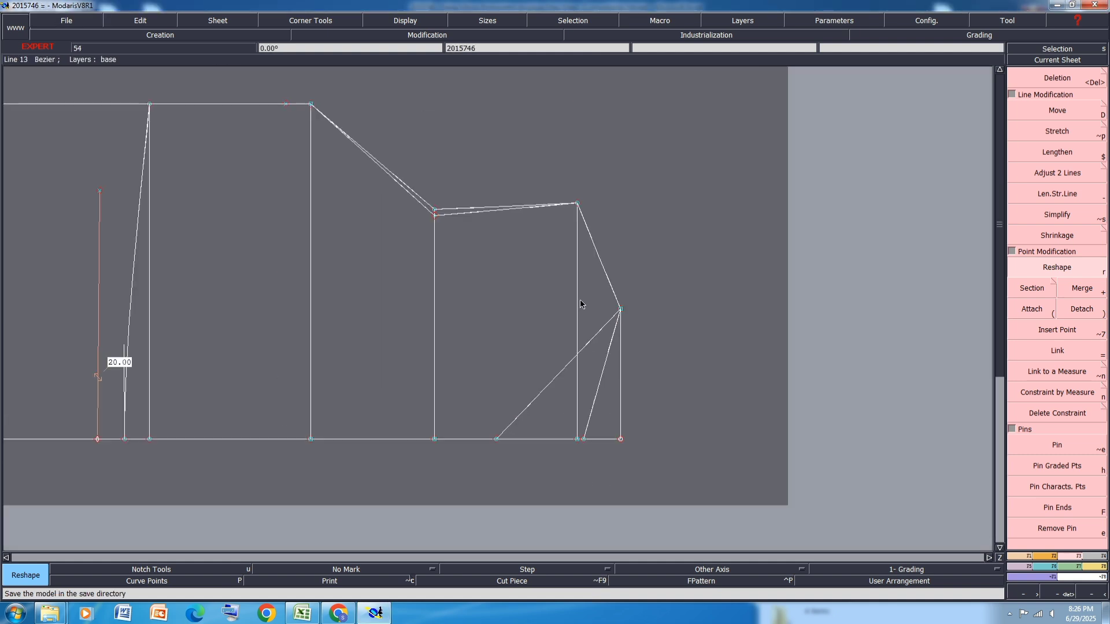
{"action": "scroll", "coordinate": [565, 420], "scroll_direction": "up", "scroll_amount": 2}
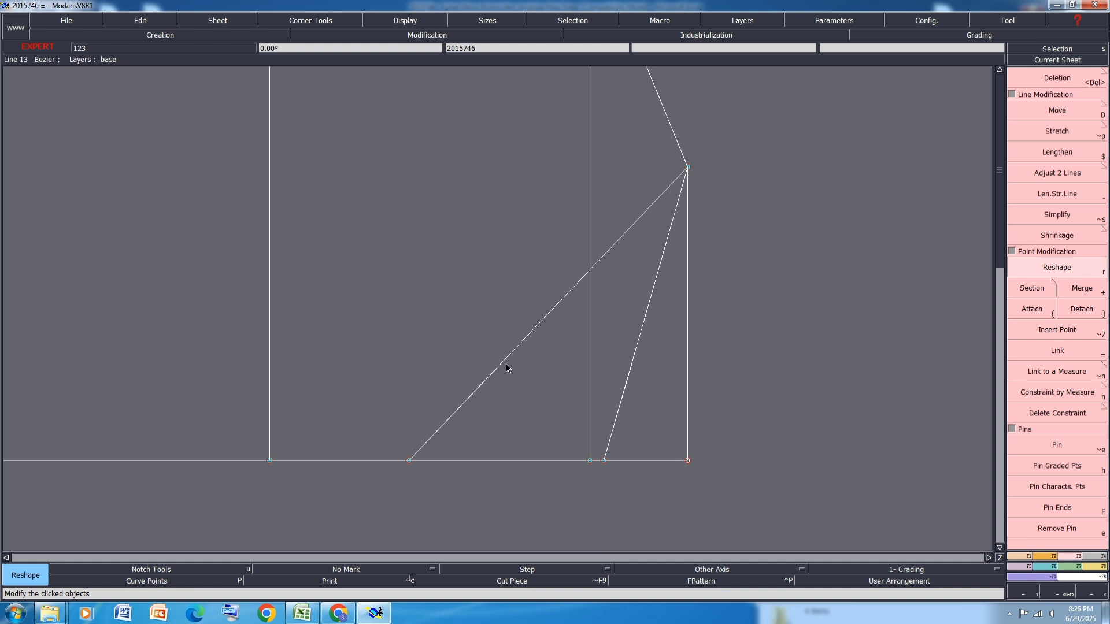
{"action": "left_click", "coordinate": [444, 283]}
{"action": "left_click", "coordinate": [610, 249]}
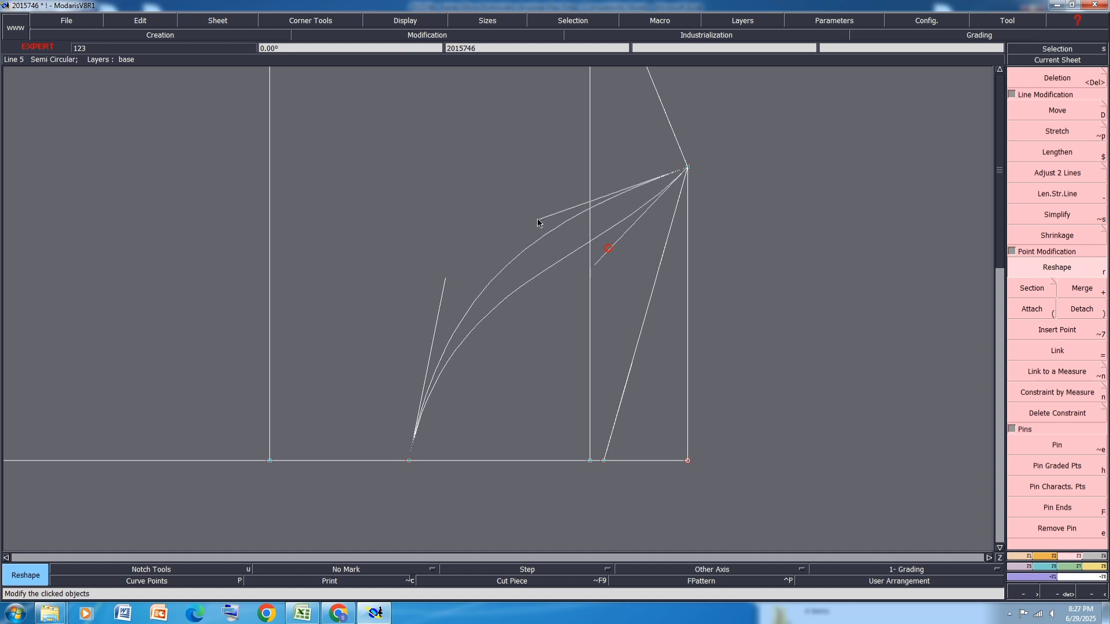
{"action": "left_click", "coordinate": [479, 202]}
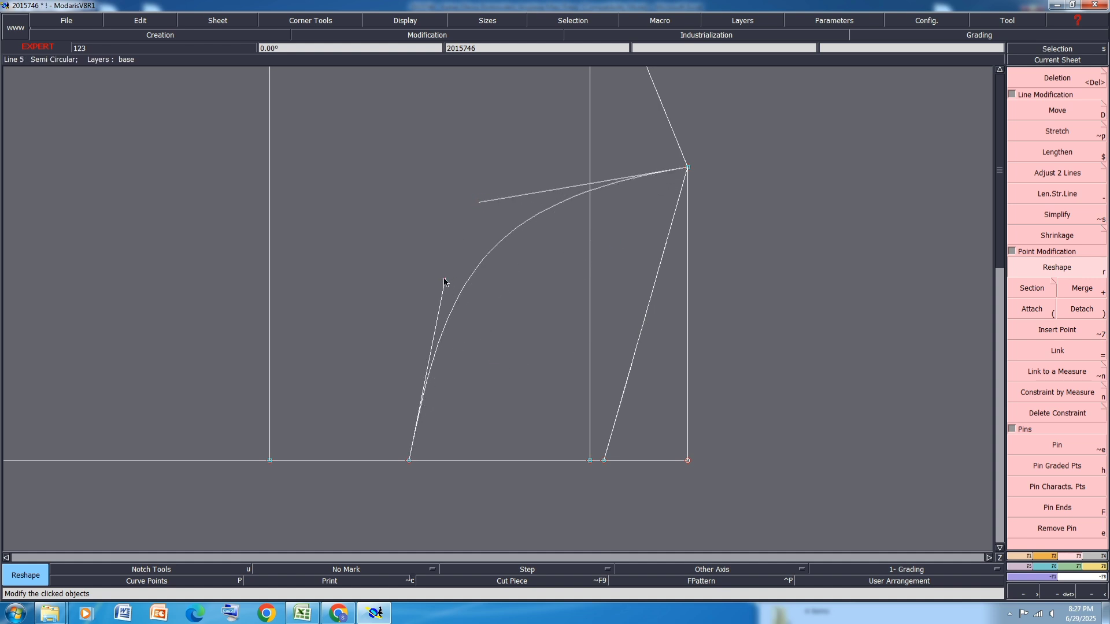
{"action": "left_click", "coordinate": [414, 310]}
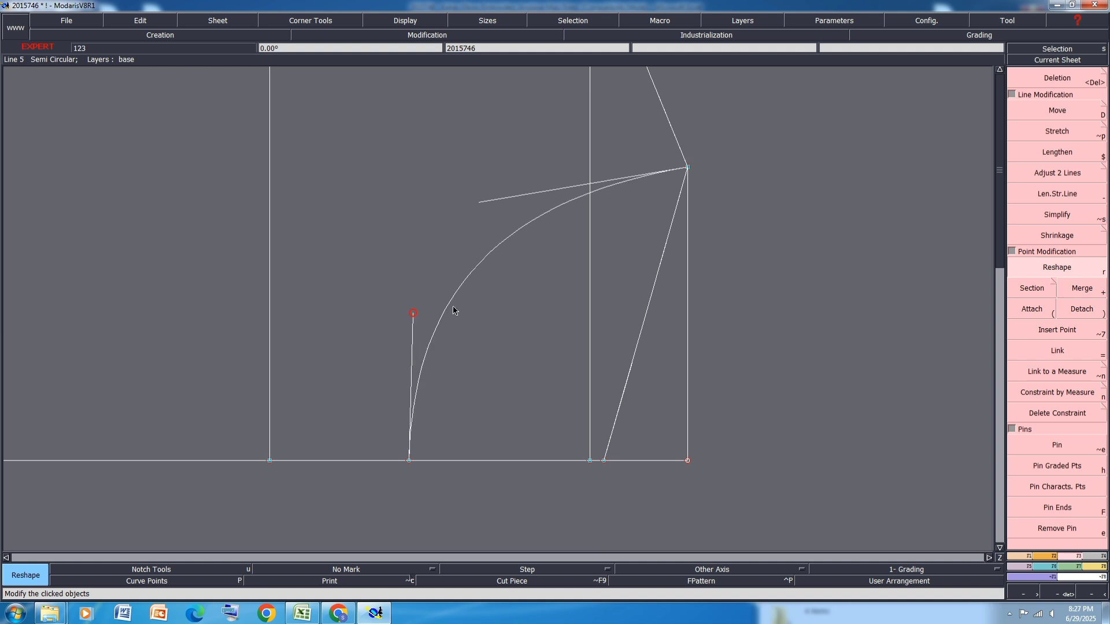
Reshape the steep, shallow neckline into a smooth curve leaving the baseline vertically and bending up to the shoulder-neck point
{"action": "left_click", "coordinate": [664, 253]}
{"action": "left_click", "coordinate": [619, 206]}
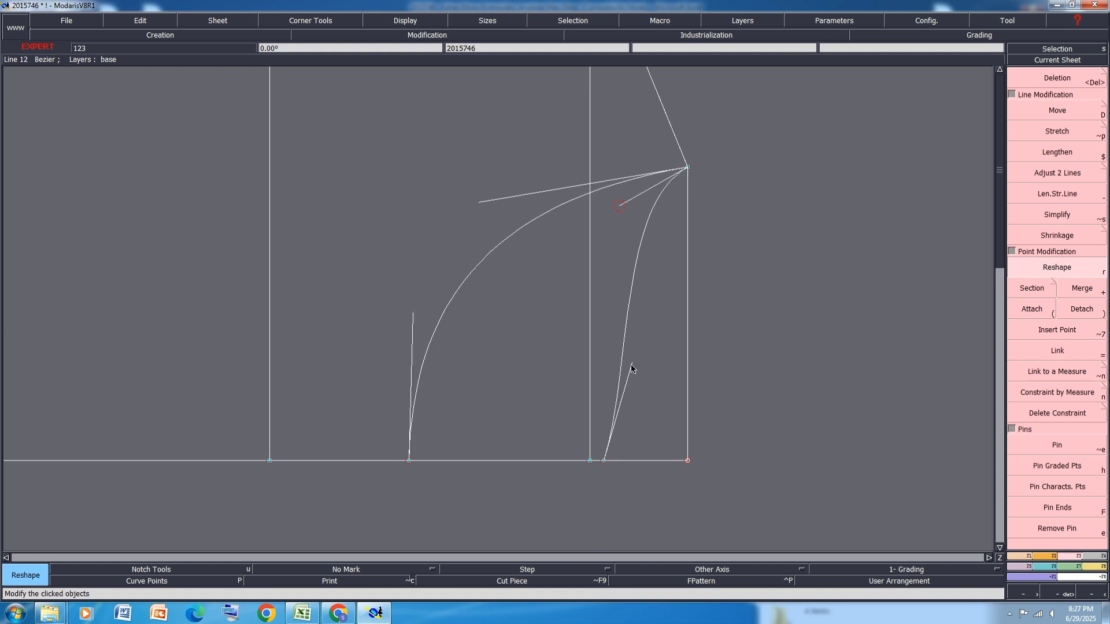
{"action": "left_click", "coordinate": [610, 332]}
{"action": "left_click", "coordinate": [602, 276]}
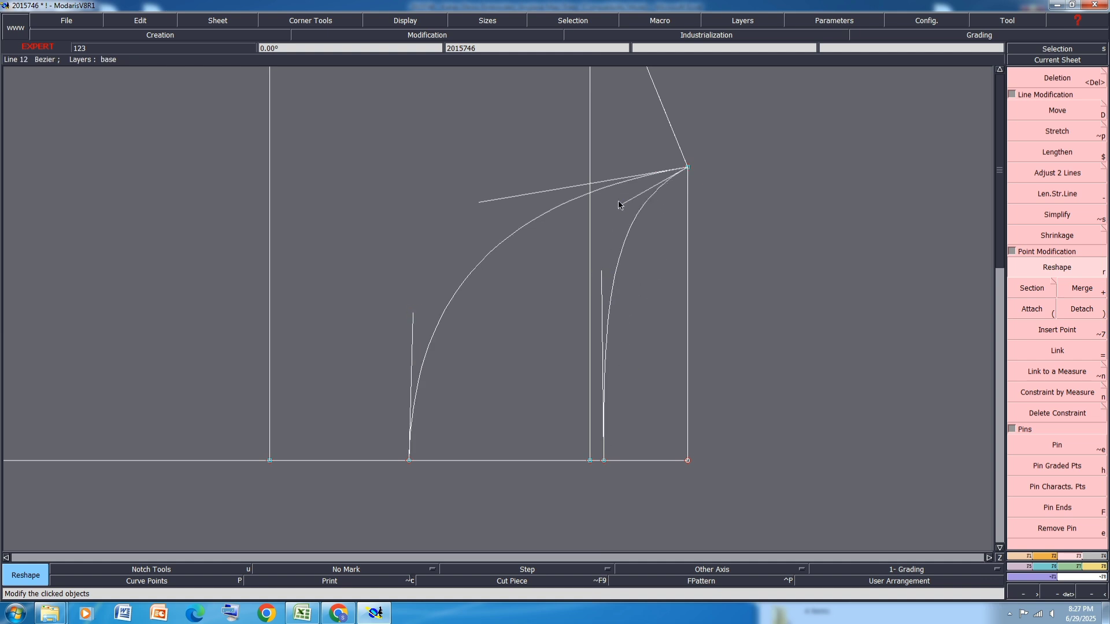
{"action": "left_click_drag", "start_coordinate": [619, 204], "coordinate": [628, 197]}
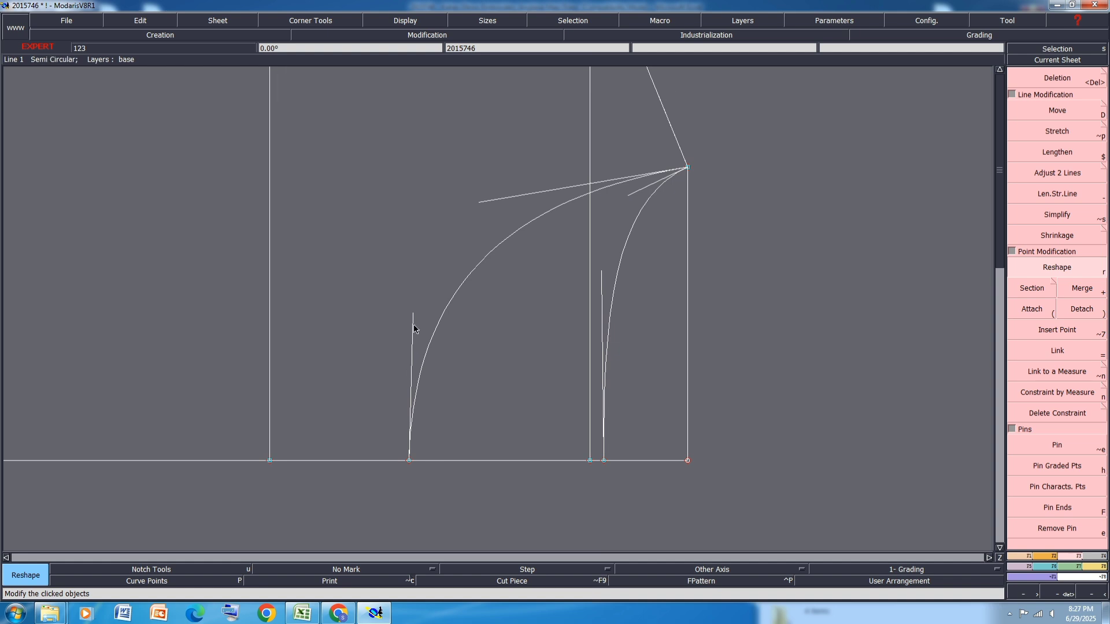
Fine-tune the deep neckline's tangent at the baseline to be nearly vertical, and save the model despite the detected anomalies
{"action": "left_click_drag", "start_coordinate": [413, 315], "coordinate": [410, 316]}
{"action": "scroll", "coordinate": [526, 431], "scroll_direction": "down", "scroll_amount": 1}
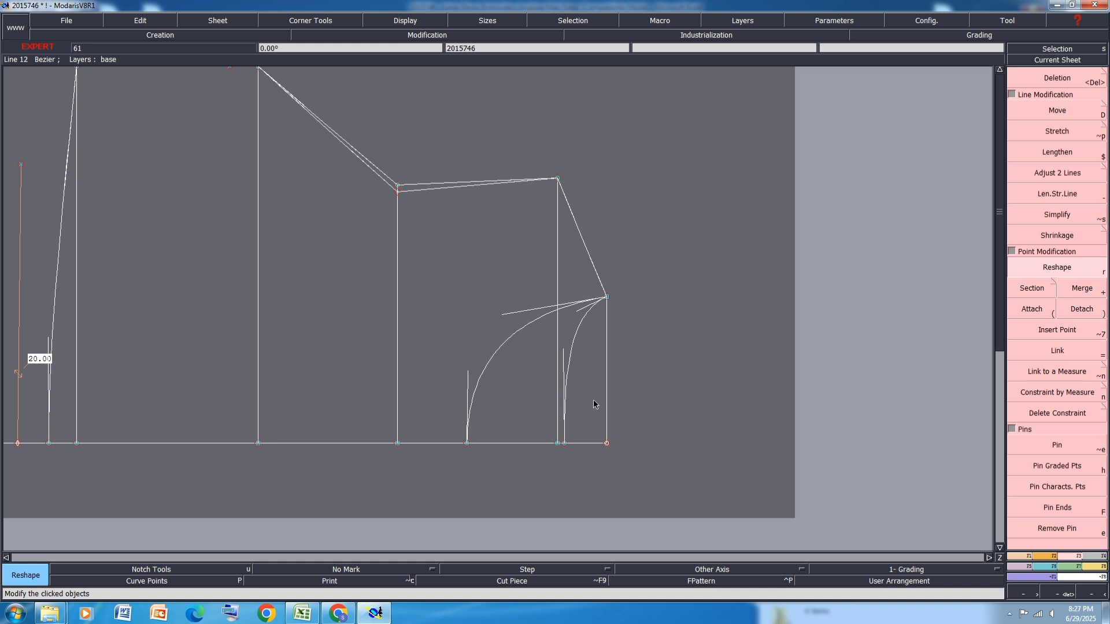
{"action": "key", "text": "ctrl+s"}
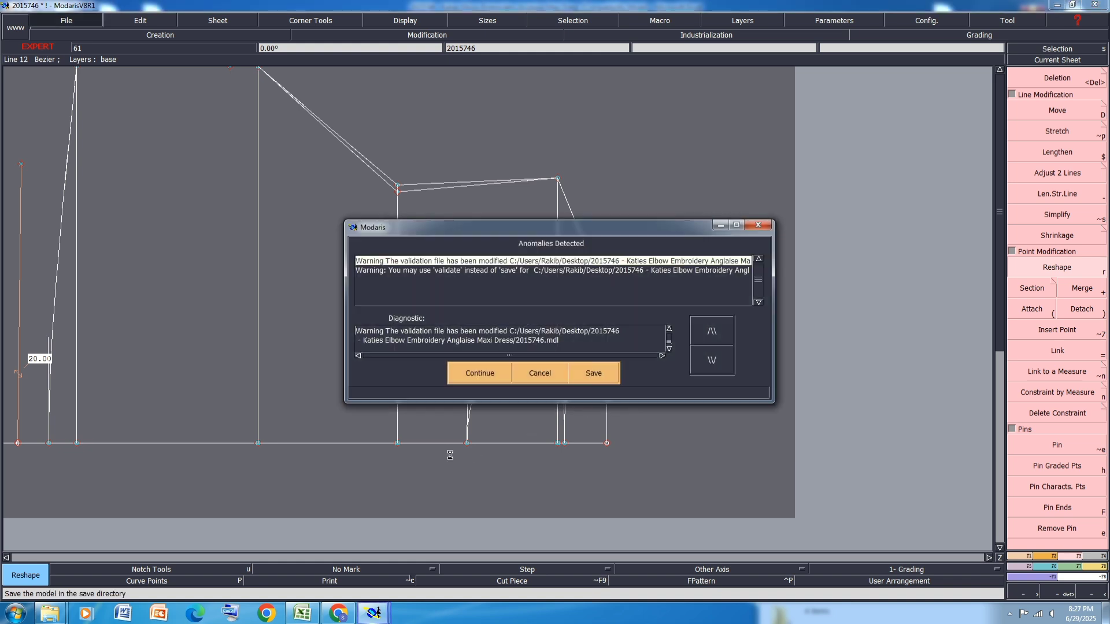
{"action": "left_click", "coordinate": [482, 373]}
Reshape the inner armhole segment between the underarm corner and the mid-armhole point into a deep concave curve
{"action": "scroll", "coordinate": [447, 195], "scroll_direction": "up", "scroll_amount": 1}
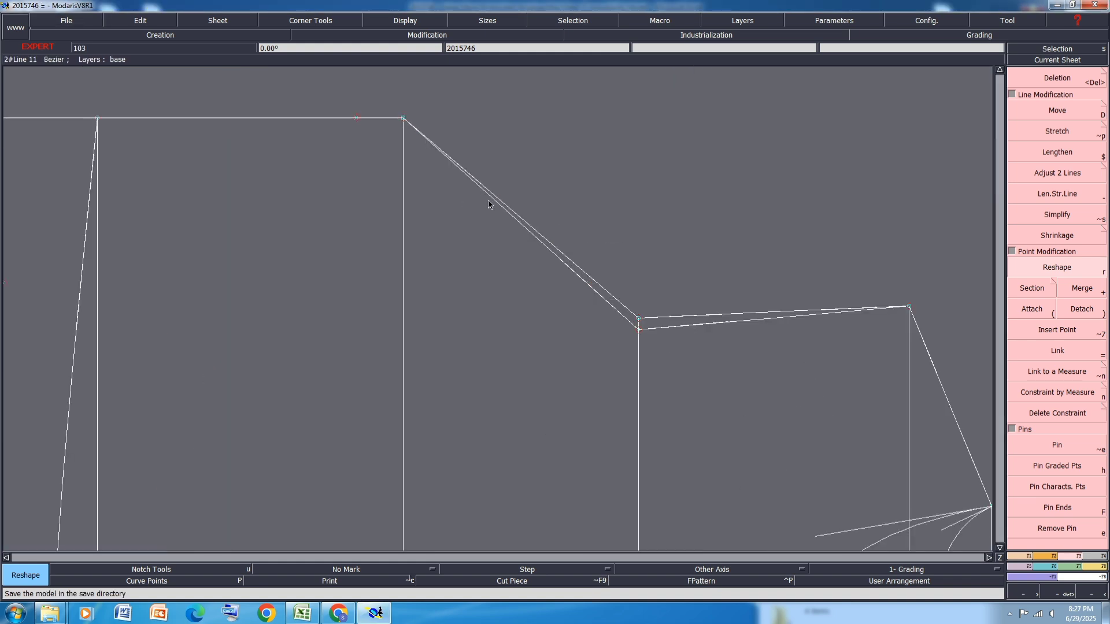
{"action": "left_click", "coordinate": [483, 191]}
{"action": "left_click", "coordinate": [436, 208]}
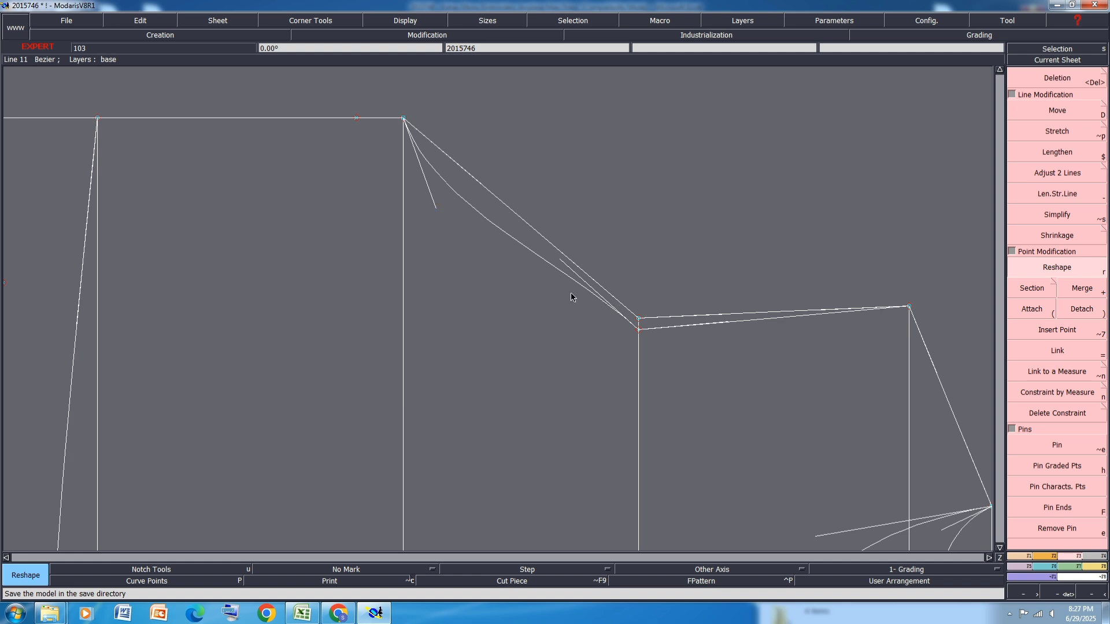
{"action": "left_click", "coordinate": [566, 270]}
{"action": "left_click", "coordinate": [470, 285]}
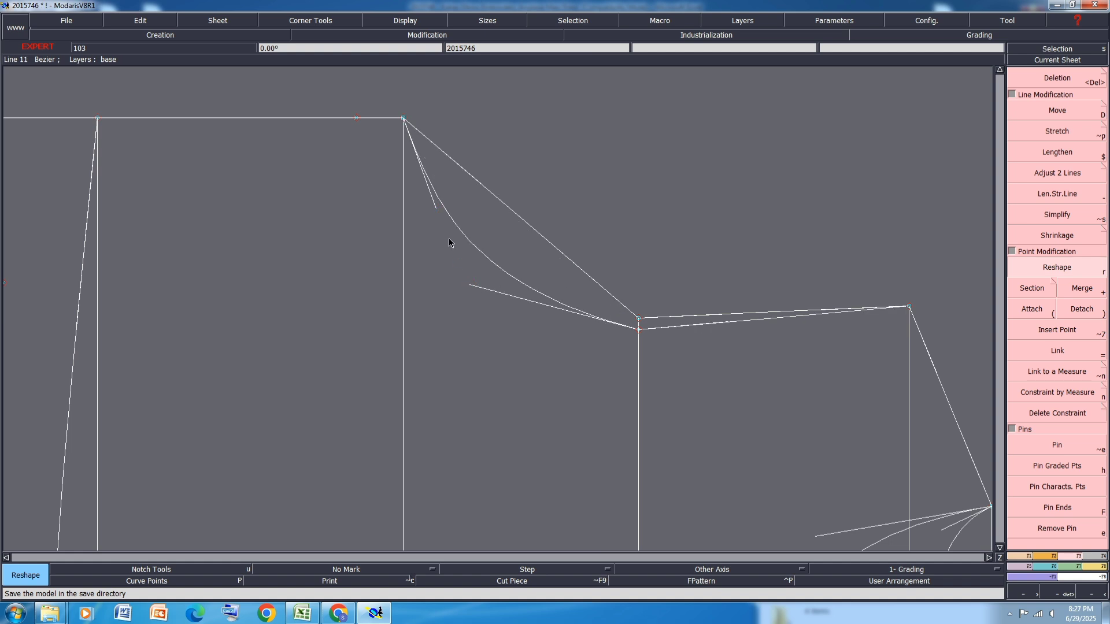
{"action": "left_click", "coordinate": [436, 209]}
{"action": "left_click", "coordinate": [420, 203]}
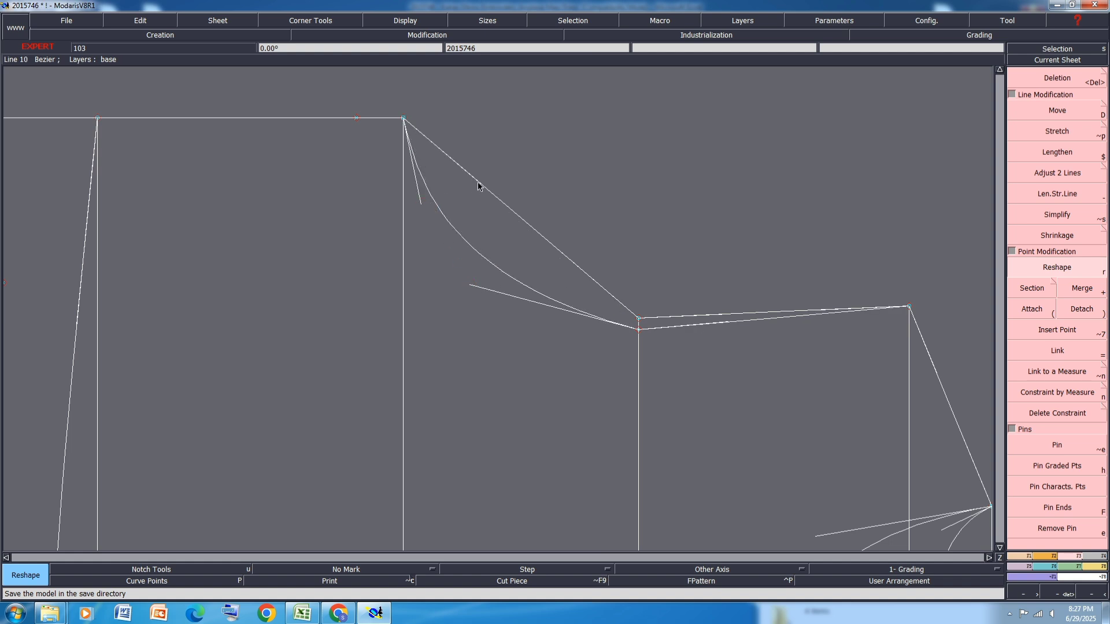
Reshape the outer armhole segment from the underarm corner into a slightly shallower concave curve running alongside the inner one
{"action": "left_click", "coordinate": [478, 186]}
{"action": "left_click", "coordinate": [431, 199]}
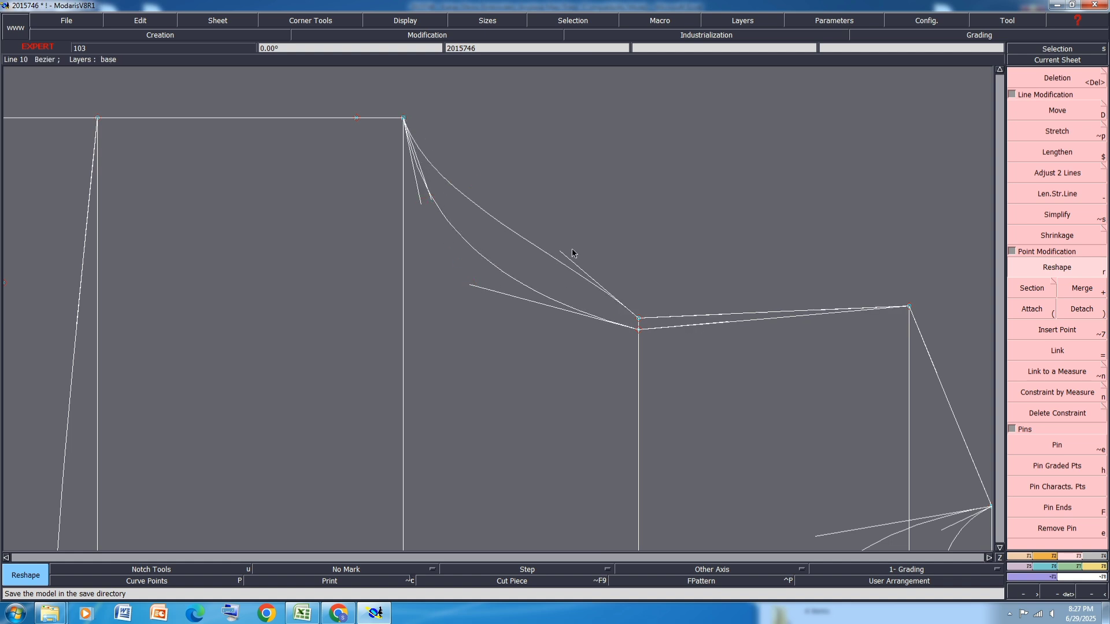
{"action": "left_click", "coordinate": [496, 270]}
Curve the inner armhole segment between the mid-armhole point and the shoulder tip so it continues the lower curve smoothly
{"action": "scroll", "coordinate": [906, 413], "scroll_direction": "up", "scroll_amount": 3}
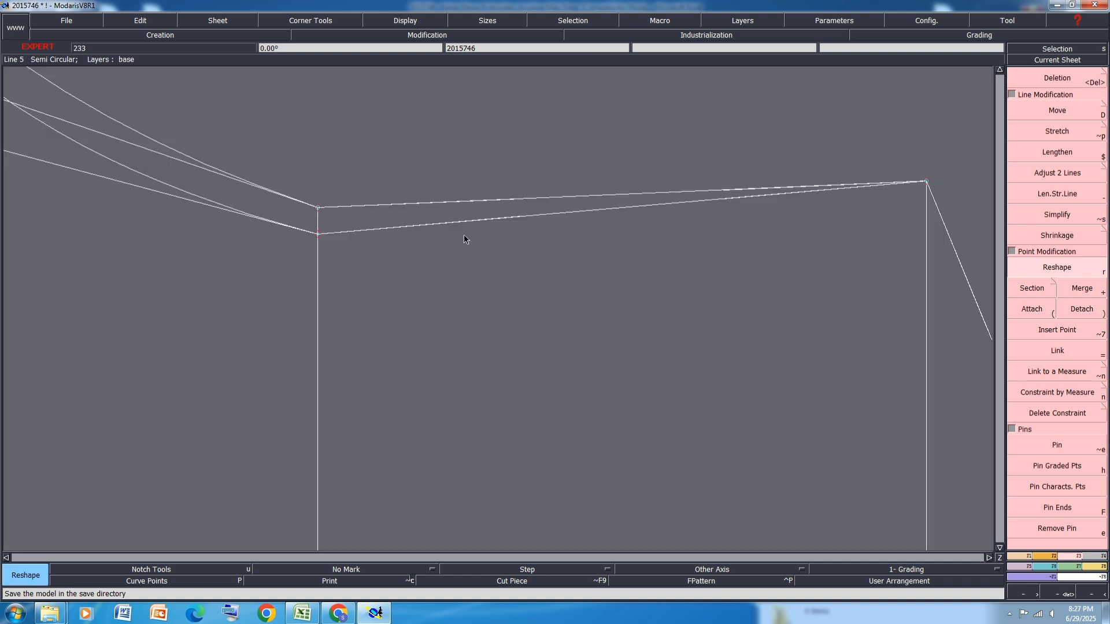
{"action": "left_click", "coordinate": [480, 221]}
{"action": "left_click", "coordinate": [551, 240]}
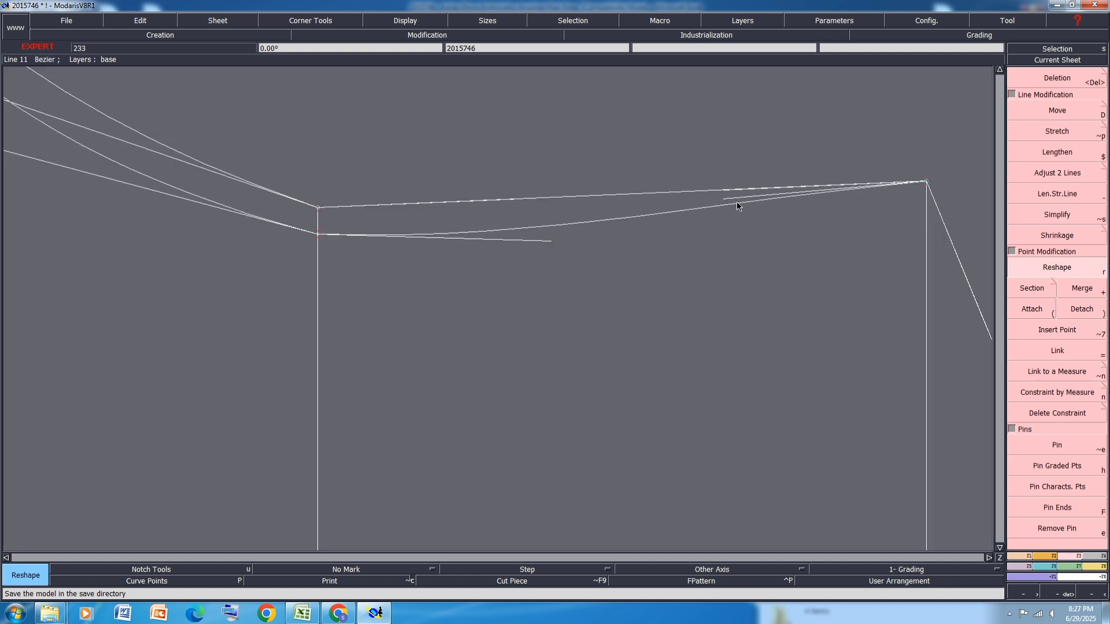
{"action": "left_click", "coordinate": [732, 223]}
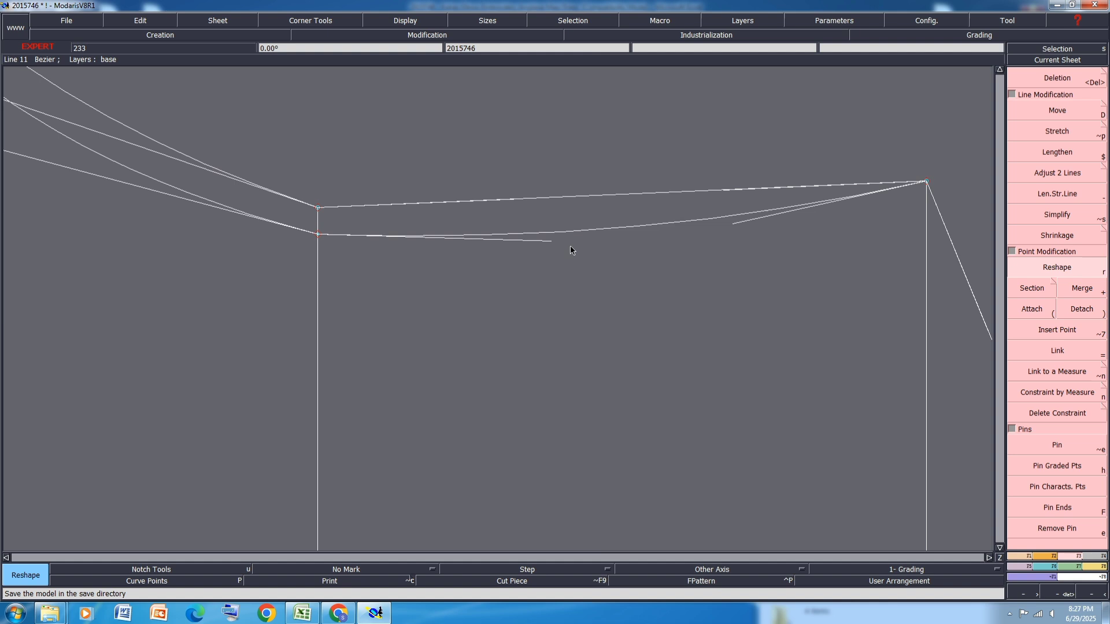
{"action": "left_click", "coordinate": [541, 255]}
Curve the outer armhole segment between the mid-armhole point and the shoulder tip, keeping it just outside the inner curve
{"action": "left_click", "coordinate": [467, 204]}
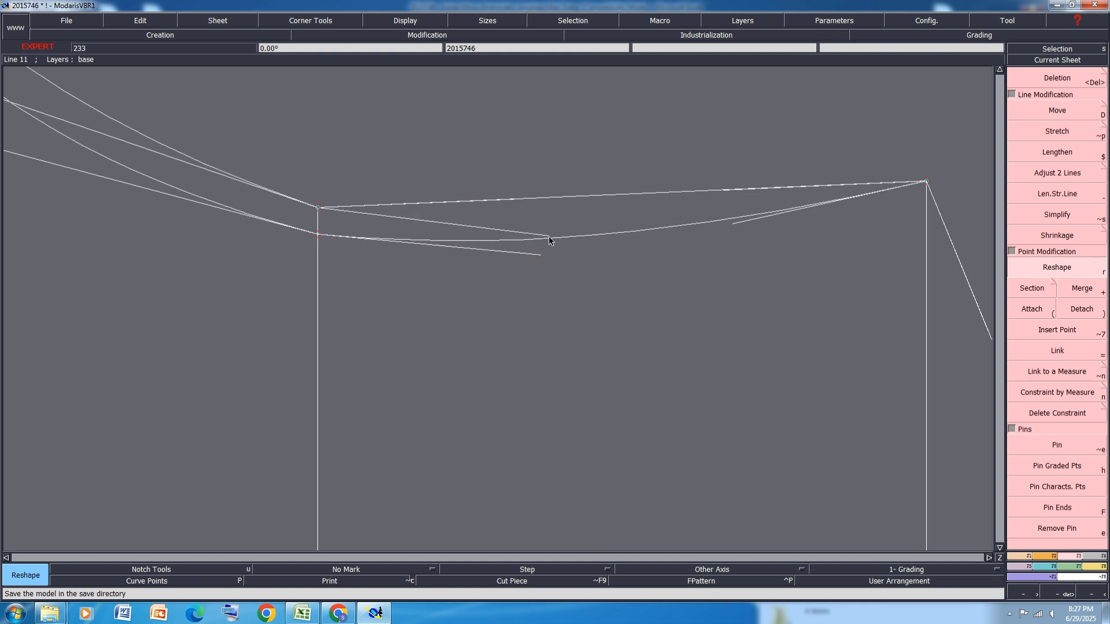
{"action": "left_click", "coordinate": [532, 249]}
{"action": "left_click", "coordinate": [725, 191]}
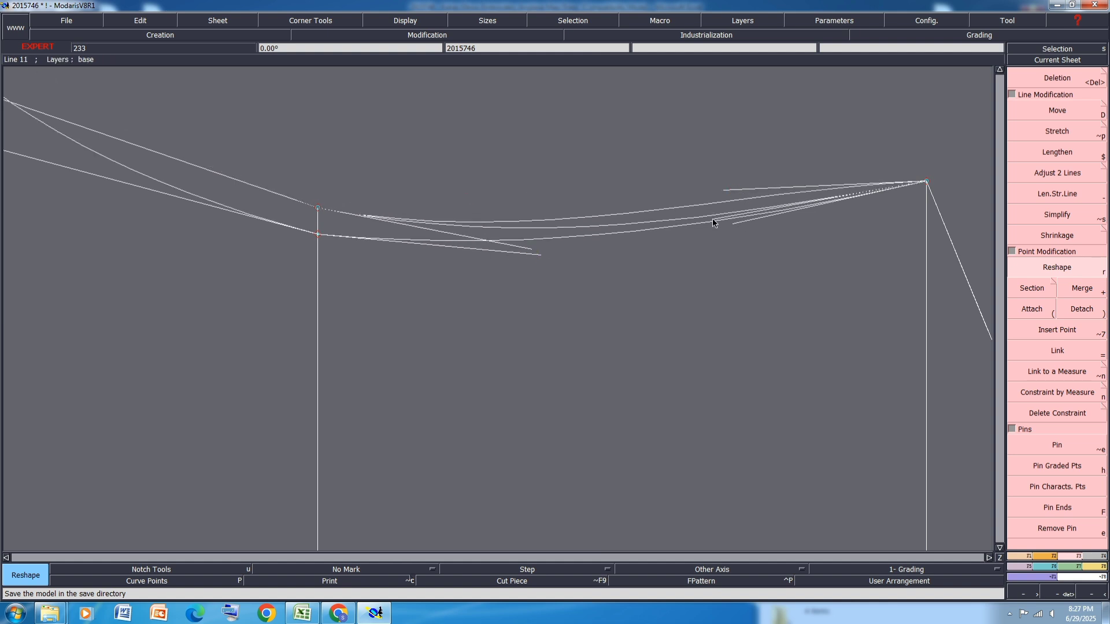
{"action": "left_click", "coordinate": [713, 219]}
Refine both shoulder-side armhole curves by deepening the inner one and adjusting the outer one to follow it
{"action": "left_click", "coordinate": [732, 224]}
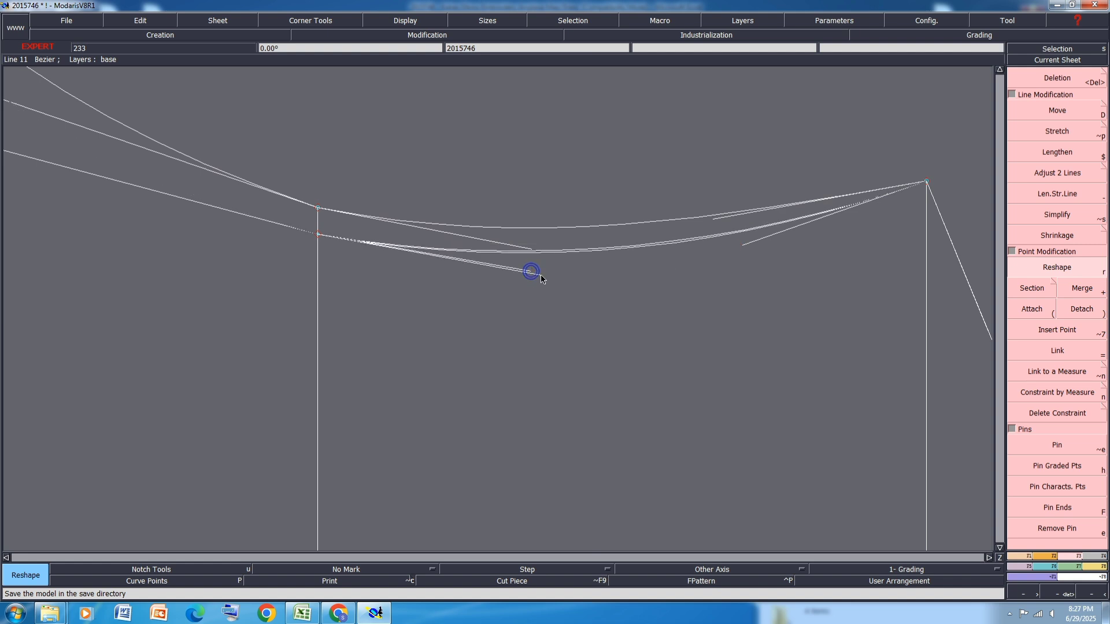
{"action": "left_click", "coordinate": [541, 275]}
{"action": "left_click", "coordinate": [728, 224]}
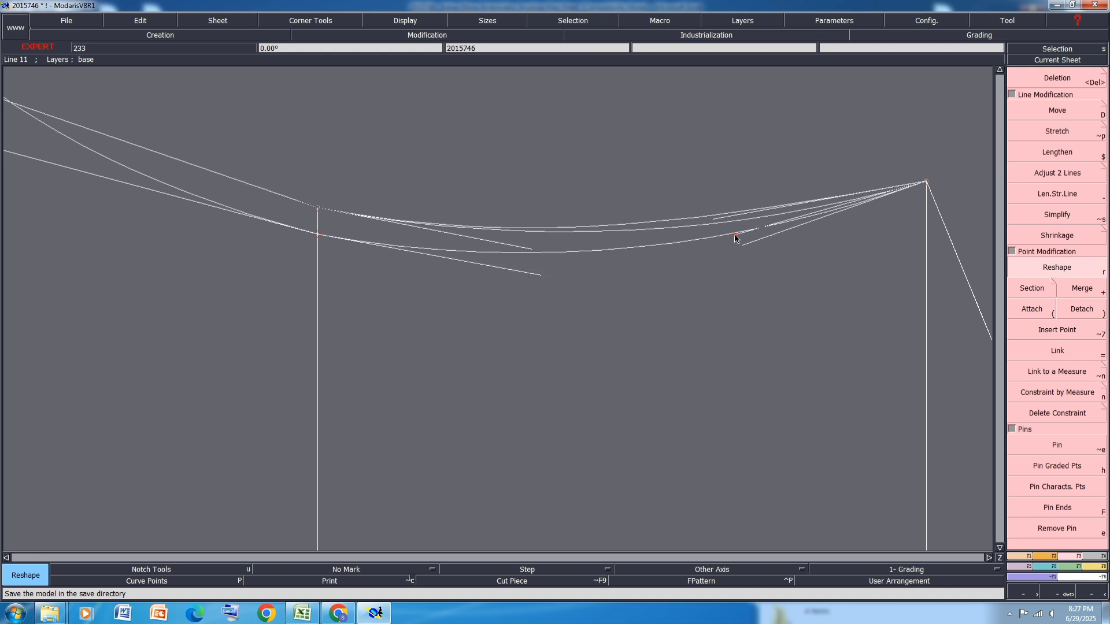
{"action": "left_click", "coordinate": [734, 233]}
{"action": "left_click", "coordinate": [530, 249]}
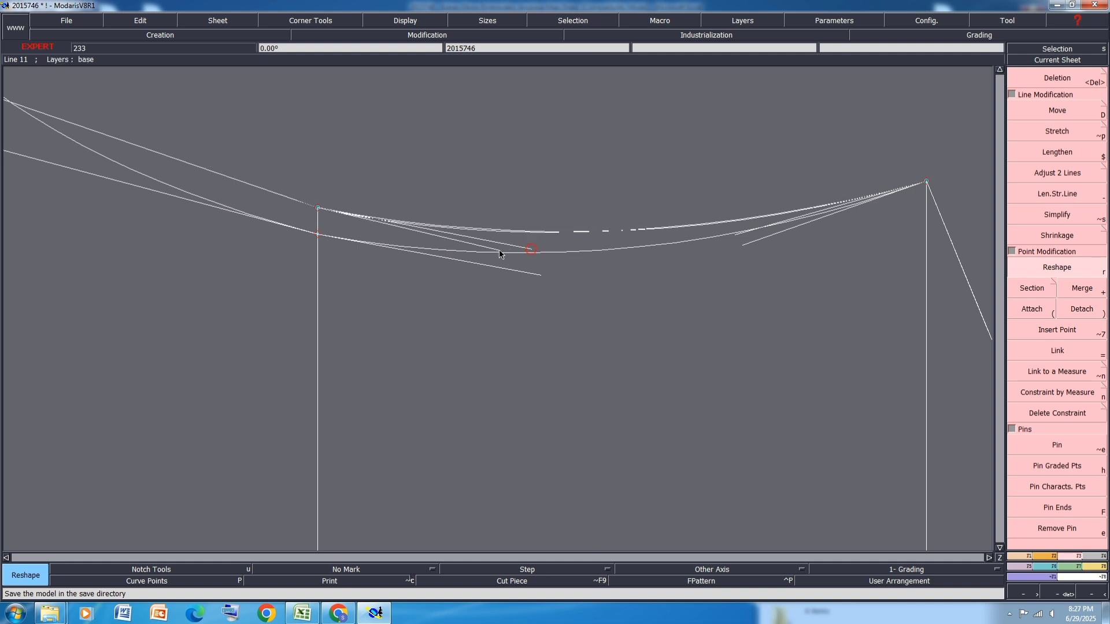
{"action": "left_click", "coordinate": [504, 254]}
Refine both underarm-side armhole curves so they flow through the mid-armhole points and start nearly vertical at the underarm corner
{"action": "scroll", "coordinate": [661, 331], "scroll_direction": "down", "scroll_amount": 1}
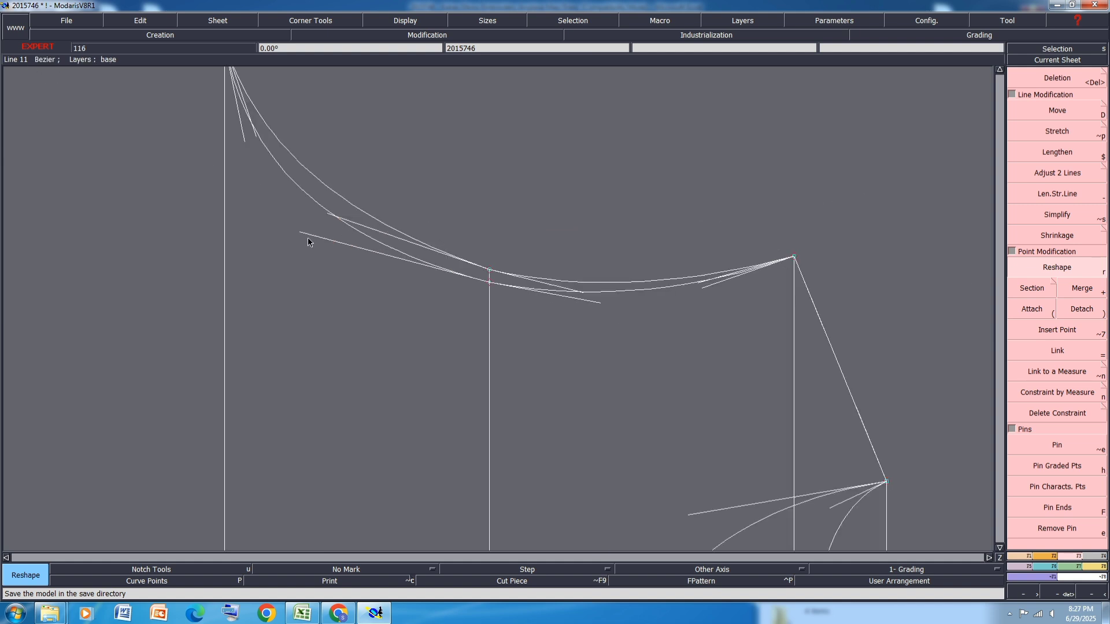
{"action": "left_click", "coordinate": [285, 231]}
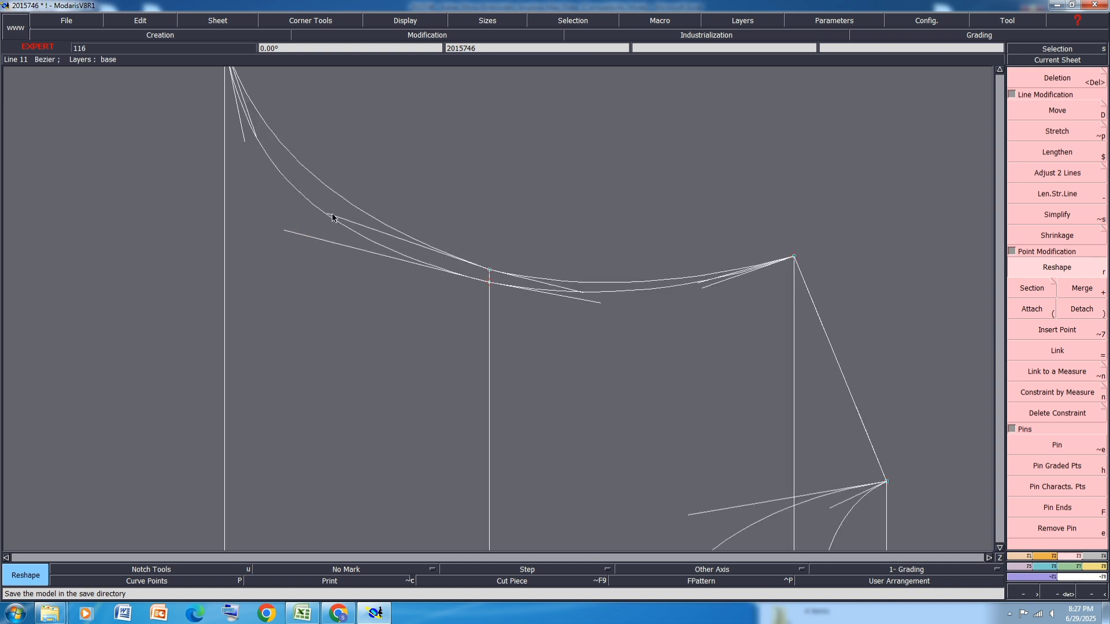
{"action": "left_click", "coordinate": [332, 218]}
{"action": "left_click", "coordinate": [311, 217]}
{"action": "scroll", "coordinate": [438, 224], "scroll_direction": "down", "scroll_amount": 1}
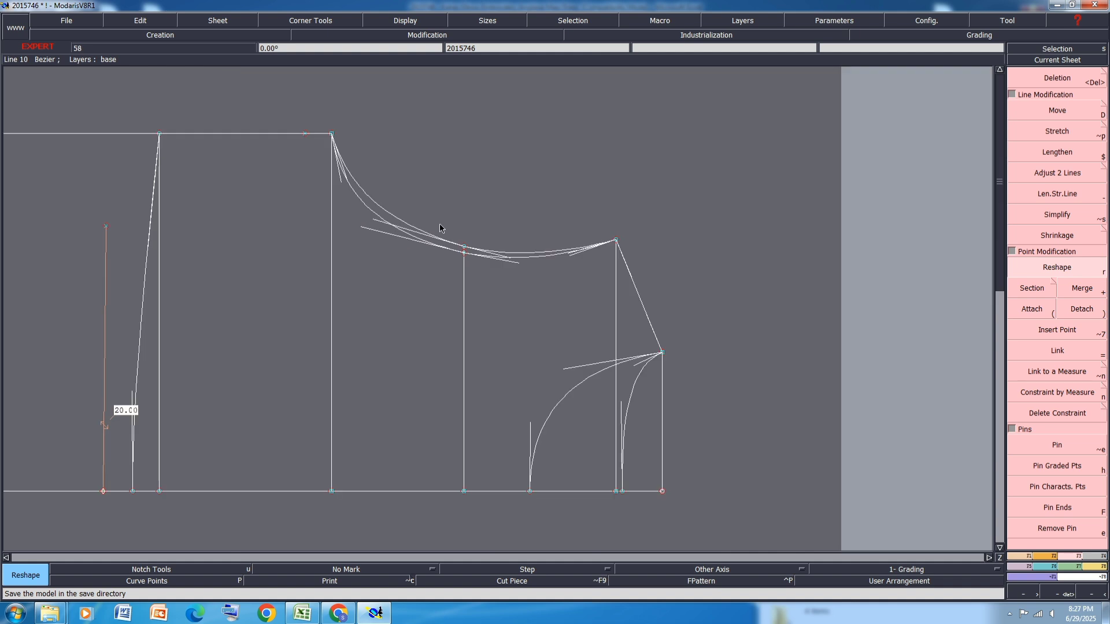
{"action": "scroll", "coordinate": [335, 173], "scroll_direction": "up", "scroll_amount": 1}
{"action": "left_click", "coordinate": [351, 191]}
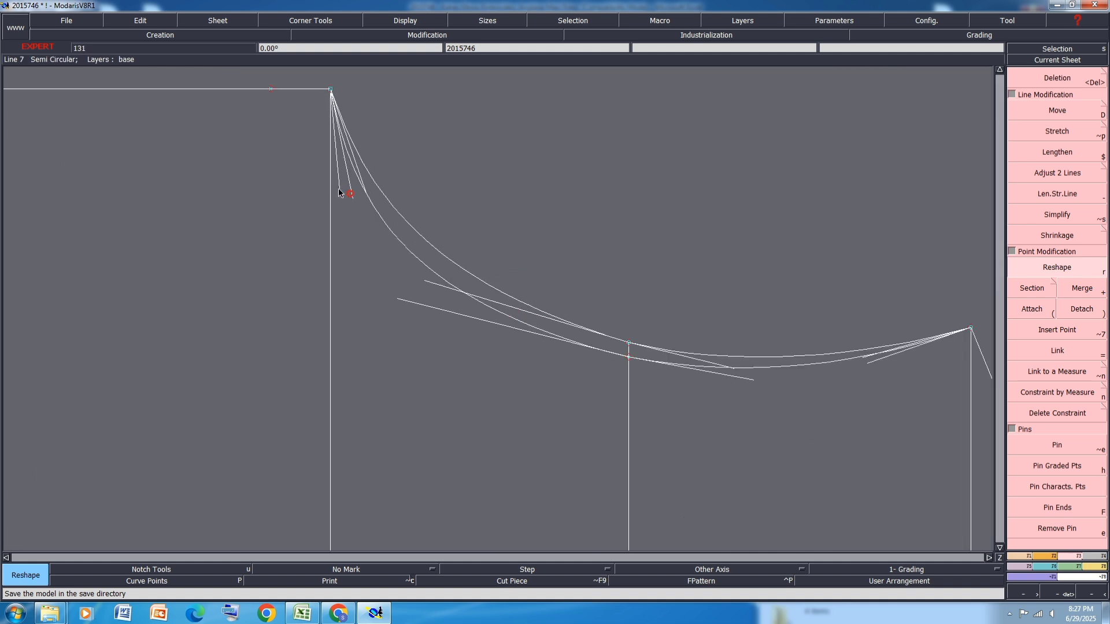
{"action": "left_click", "coordinate": [333, 187]}
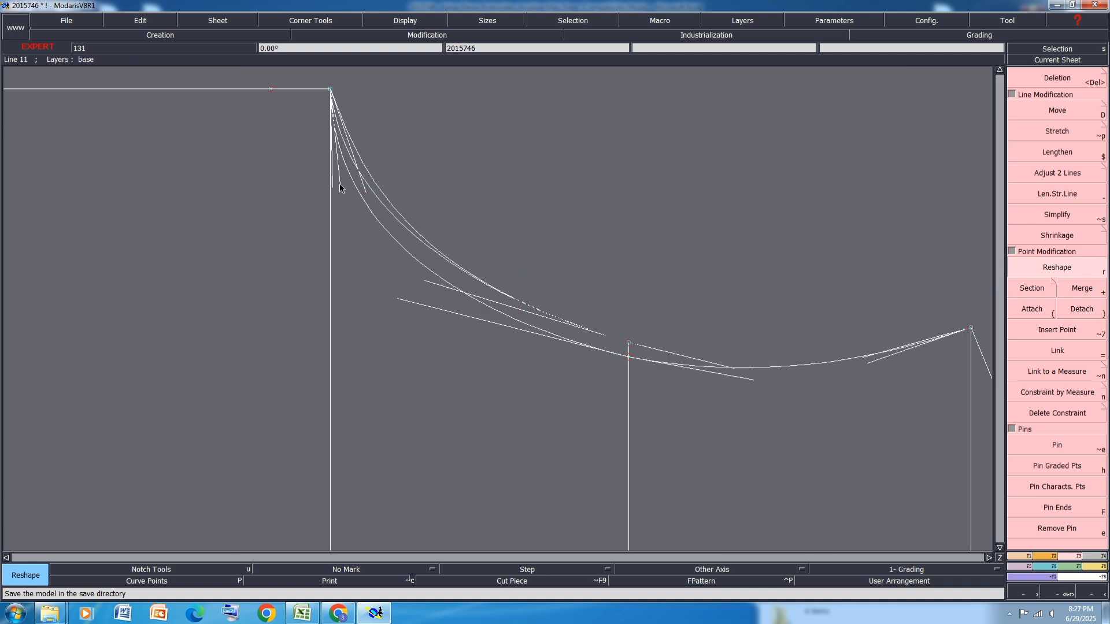
{"action": "scroll", "coordinate": [439, 218], "scroll_direction": "down", "scroll_amount": 2}
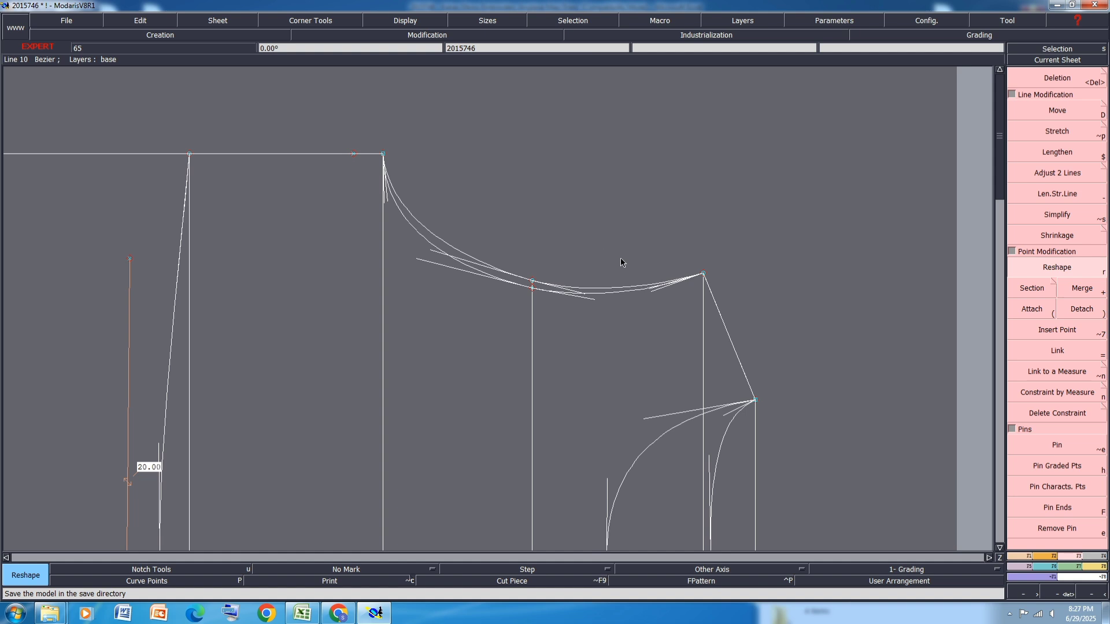
Save the model despite any detected anomalies and hide the curve handles
{"action": "key", "text": "ctrl+s"}
{"action": "left_click", "coordinate": [481, 376]}
{"action": "key", "text": "ctrl+h"}
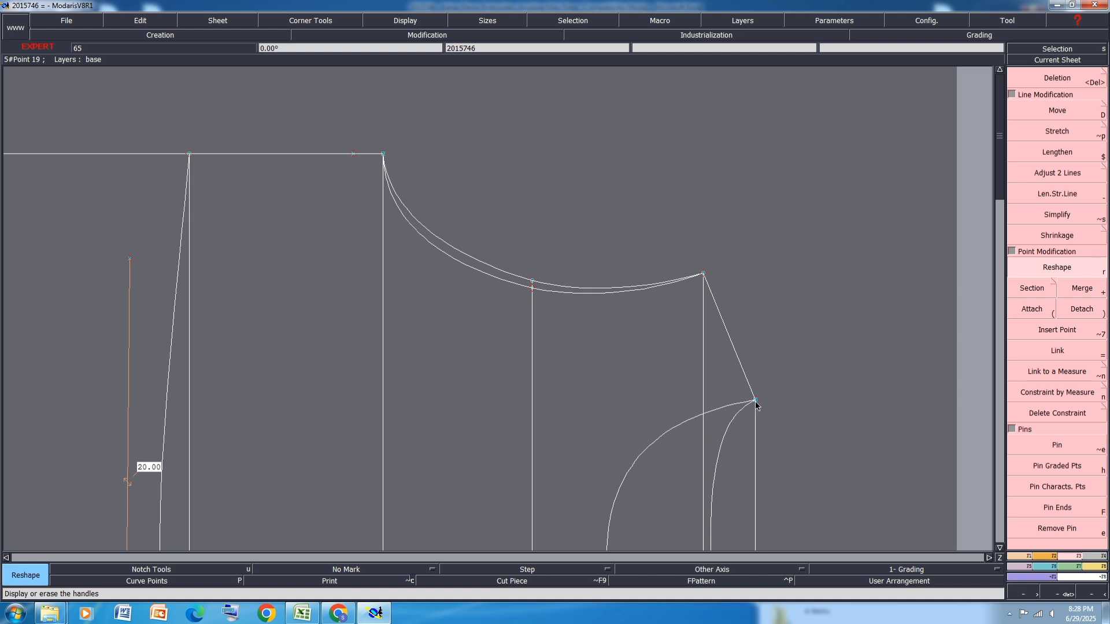
Add a developed point on the shallower neckline, 6 cm along the curve from the neck end of the shoulder line
{"action": "key", "text": "ctrl+d"}
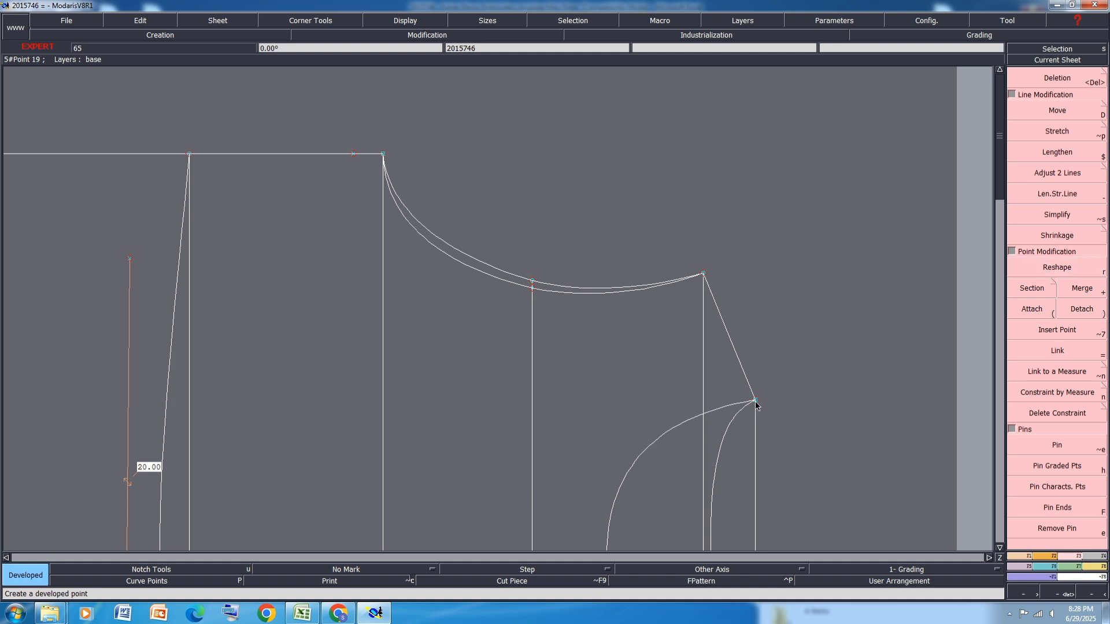
{"action": "left_click", "coordinate": [756, 402]}
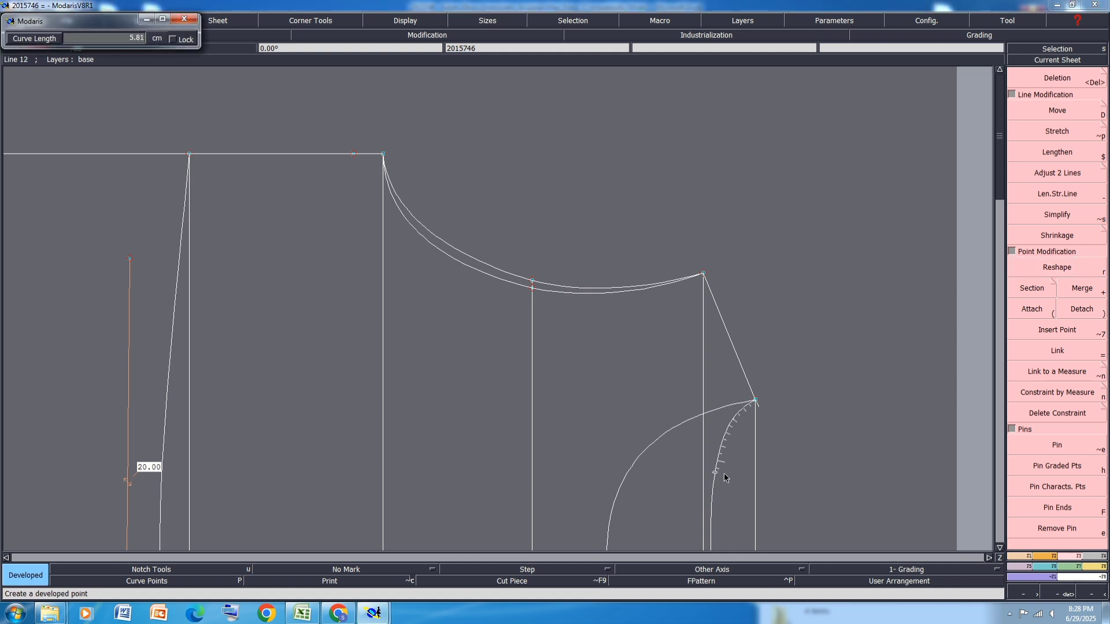
{"action": "scroll", "coordinate": [719, 427], "scroll_direction": "down", "scroll_amount": 2}
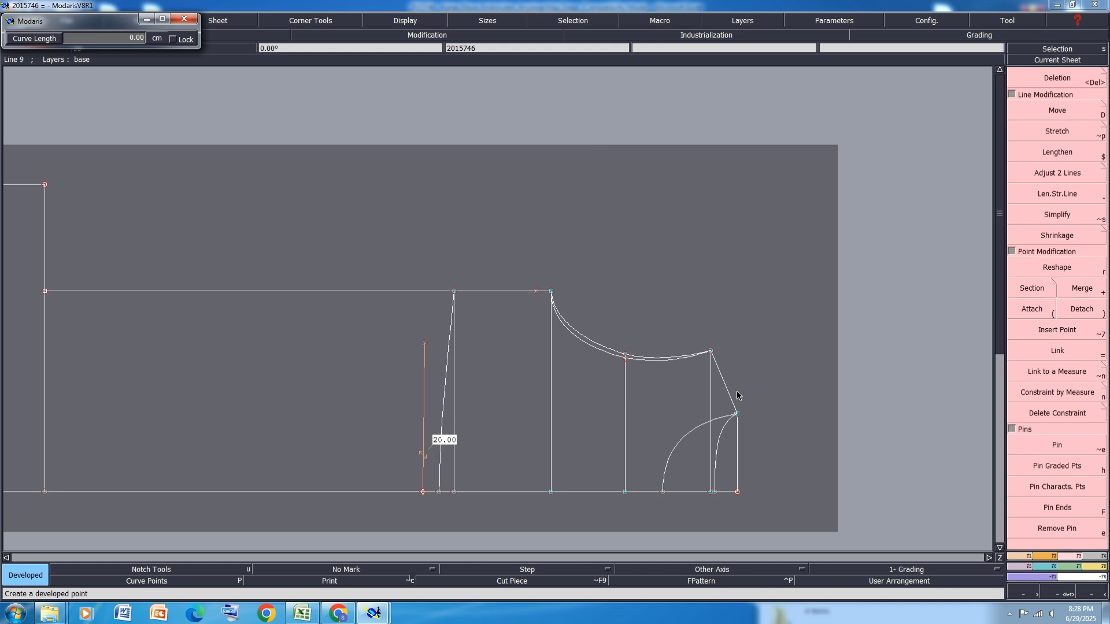
{"action": "left_click", "coordinate": [723, 439]}
{"action": "type", "text": "7.66"}
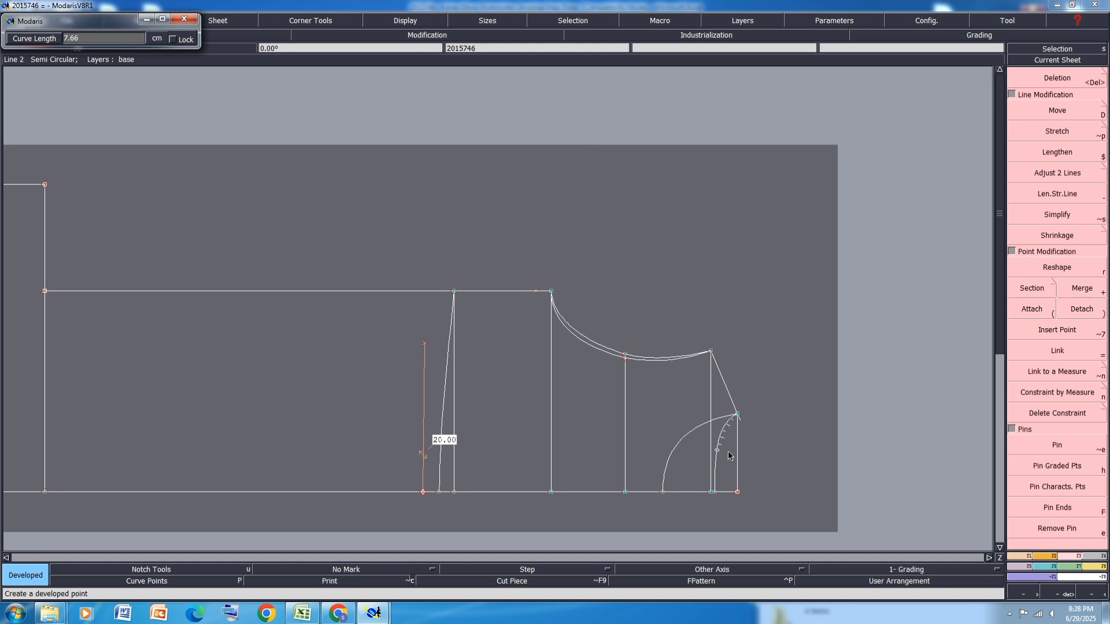
{"action": "key", "text": "Return"}
{"action": "left_click", "coordinate": [98, 42]}
{"action": "type", "text": "6"}
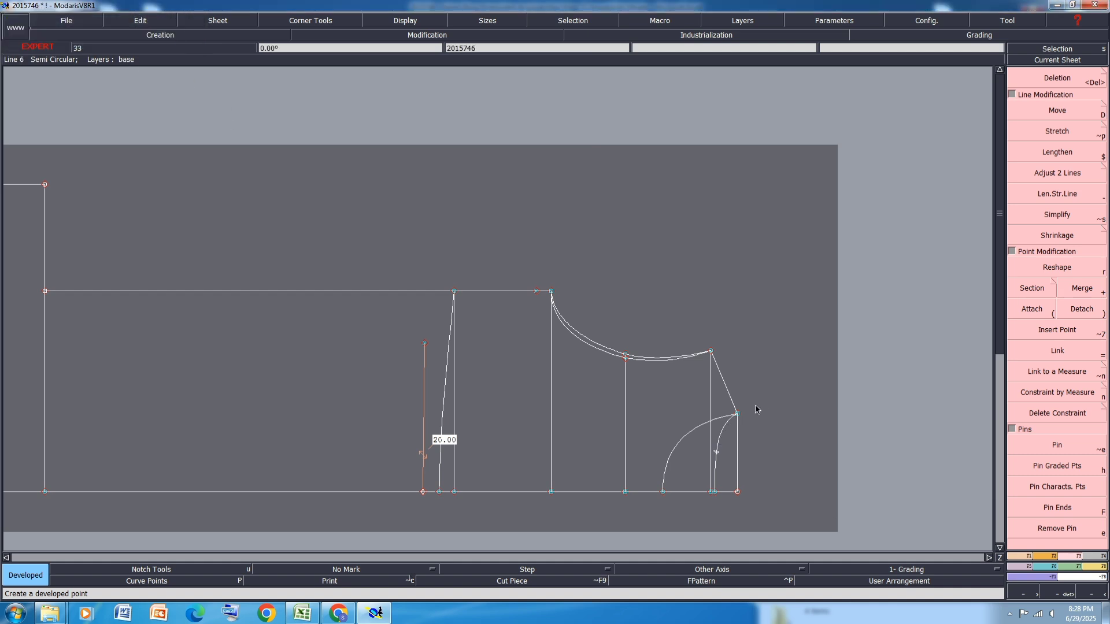
Add a developed point on the deeper neckline, 7 cm along the curve from the neck end of the shoulder line
{"action": "left_click", "coordinate": [684, 441]}
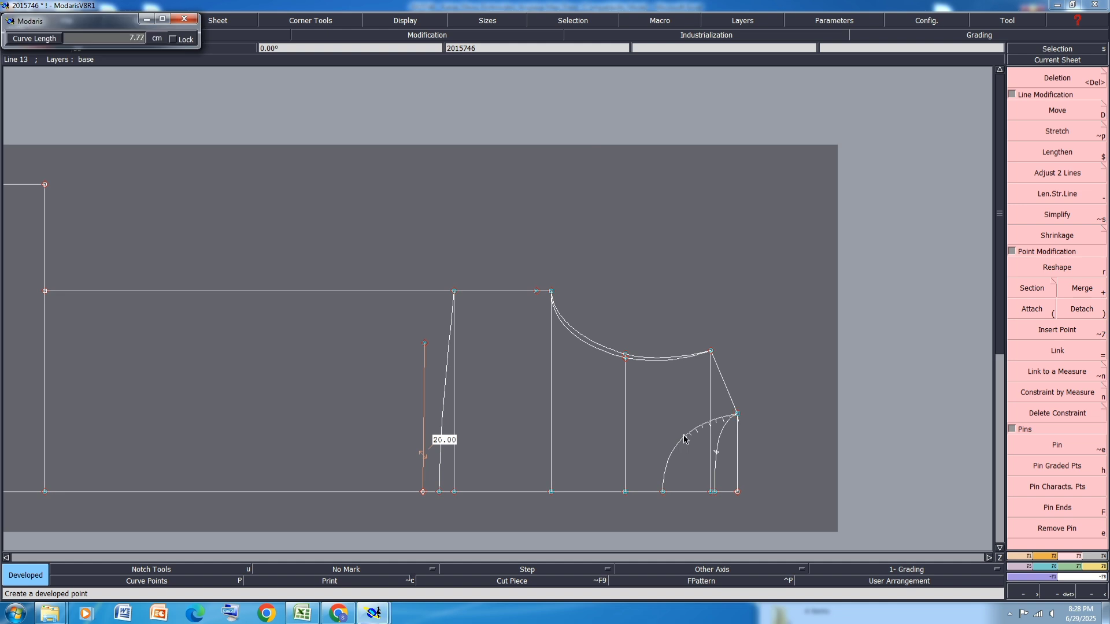
{"action": "type", "text": "7.00"}
{"action": "key", "text": "Return"}
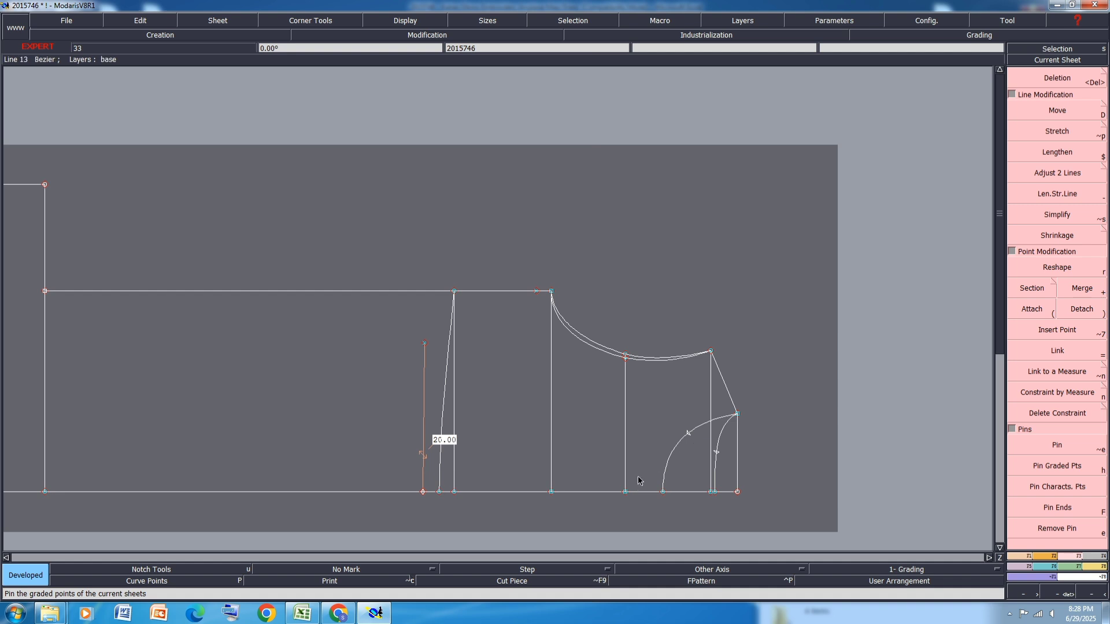
Shift the developed points on both necklines 0.5 cm back along their curves toward the shoulder line
{"action": "scroll", "coordinate": [637, 499], "scroll_direction": "up", "scroll_amount": 1}
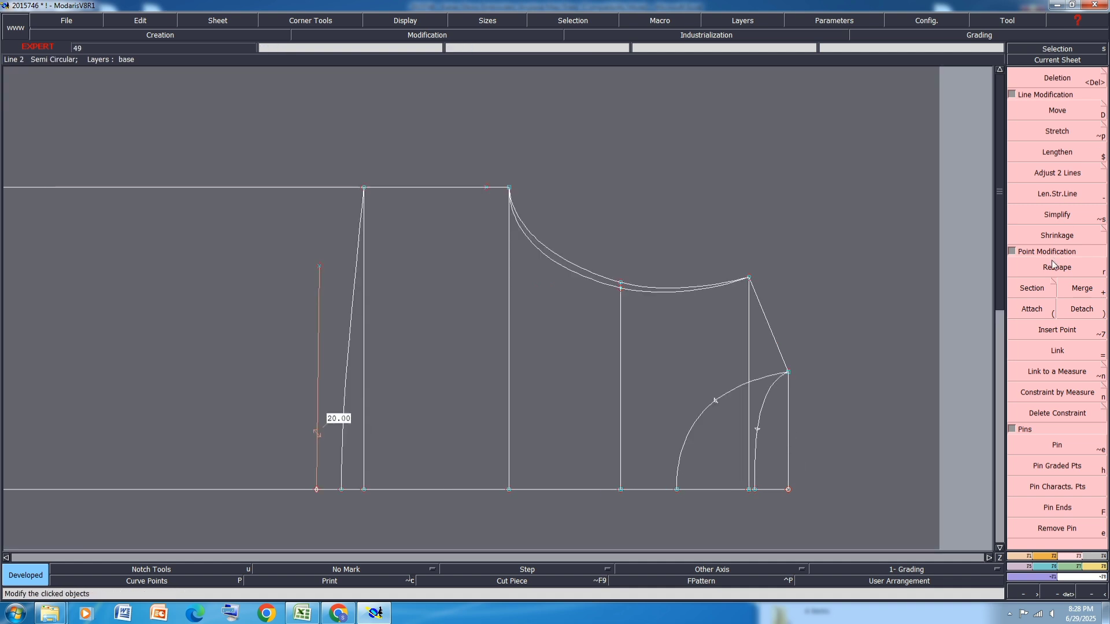
{"action": "key", "text": "r"}
{"action": "left_click", "coordinate": [758, 432]}
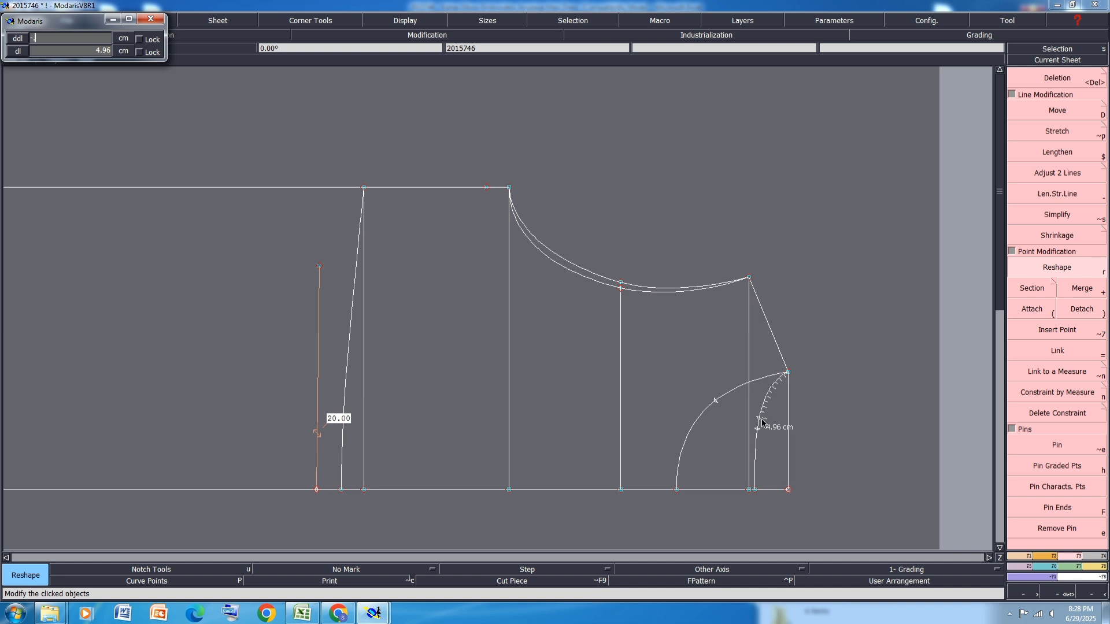
{"action": "key", "text": "Return"}
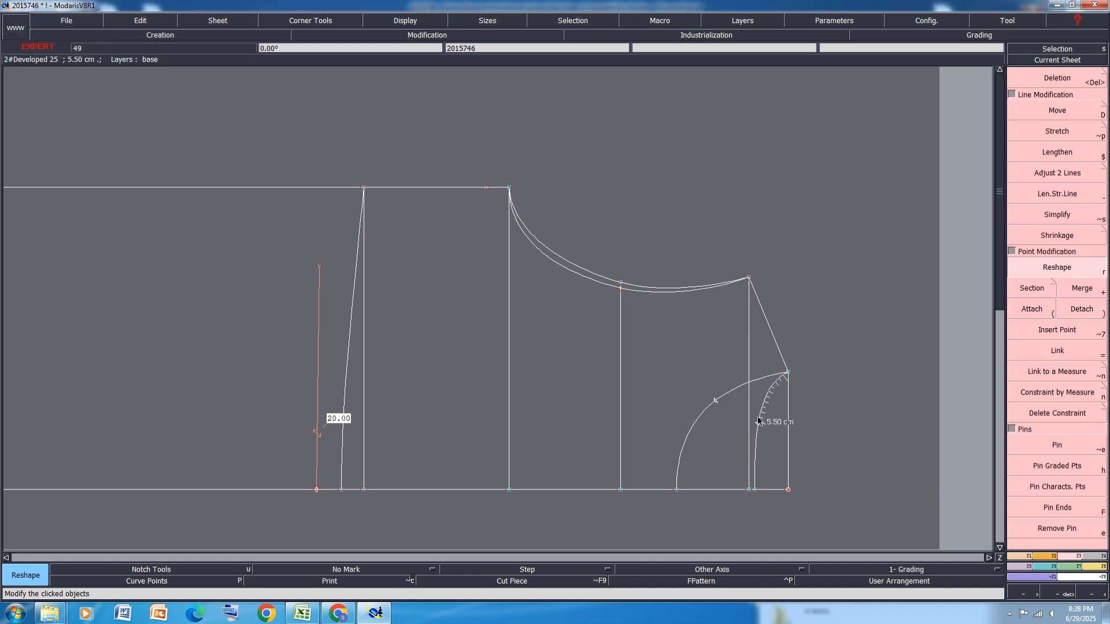
{"action": "left_click", "coordinate": [715, 402]}
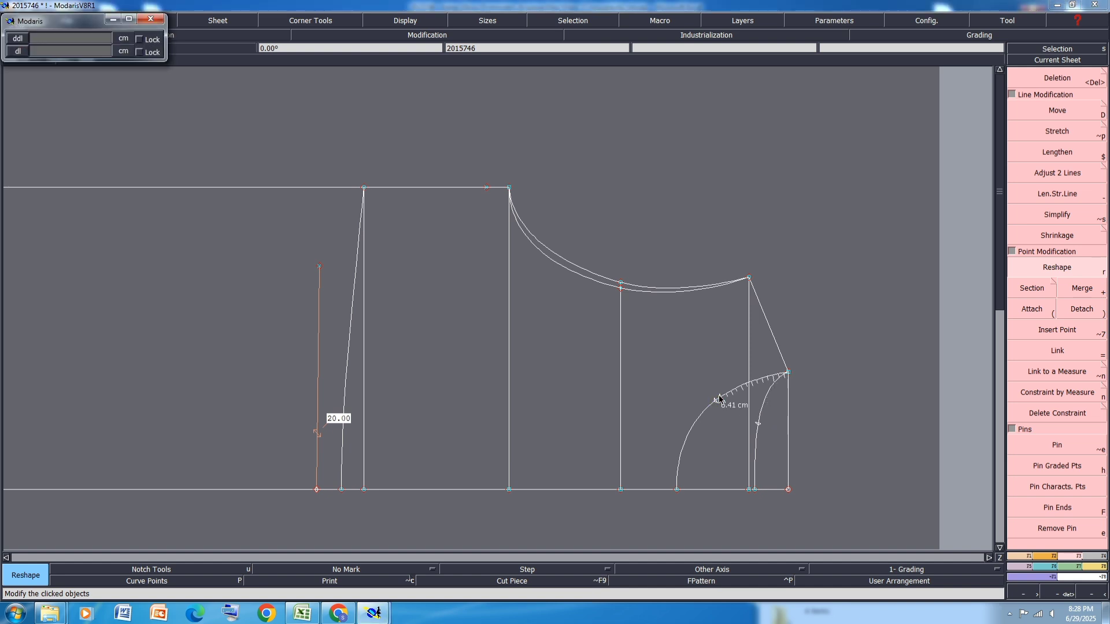
{"action": "type", "text": "-0.50"}
{"action": "key", "text": "Return"}
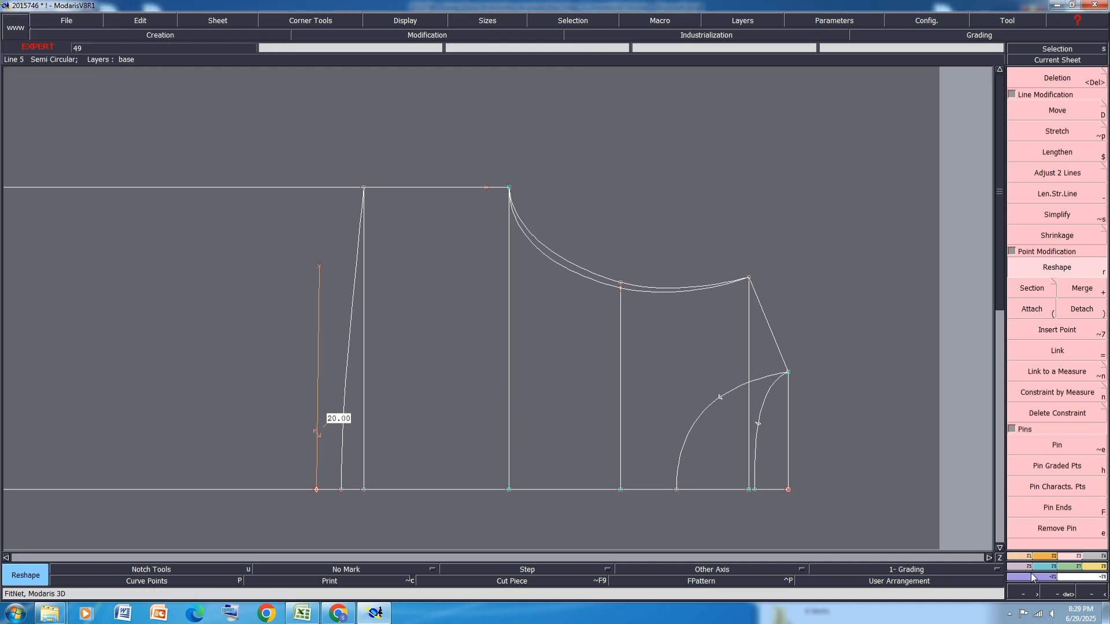
Draw two Bezier lines from the underarm corner, one through each mid-armhole point, the outer ending at the shallower neckline's point and the inner at the deeper neckline's
{"action": "left_click", "coordinate": [1022, 558]}
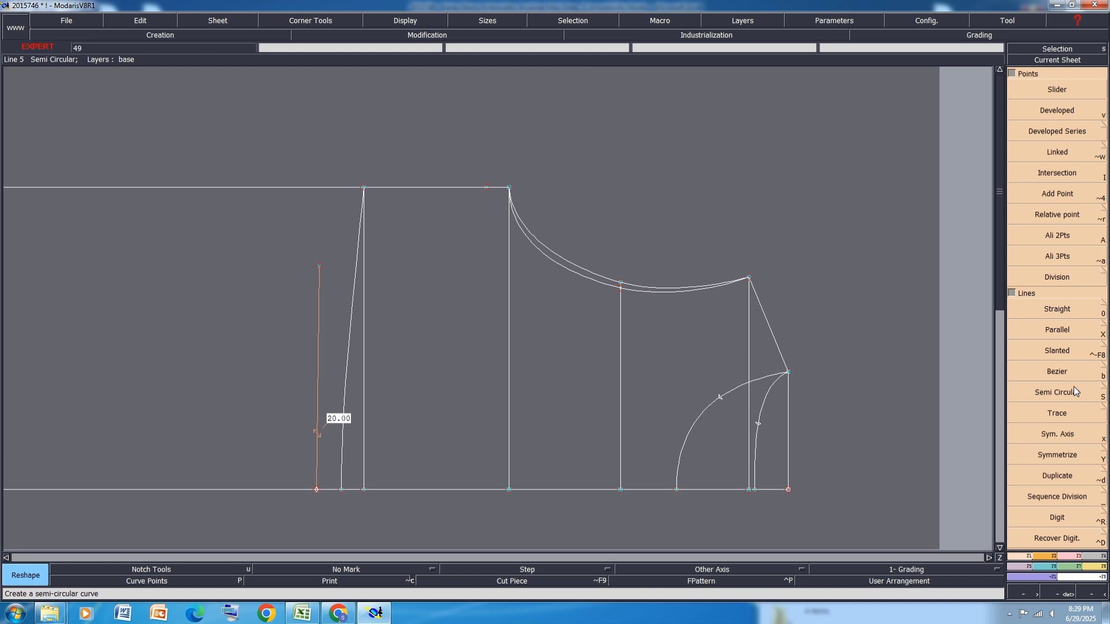
{"action": "left_click", "coordinate": [1062, 372]}
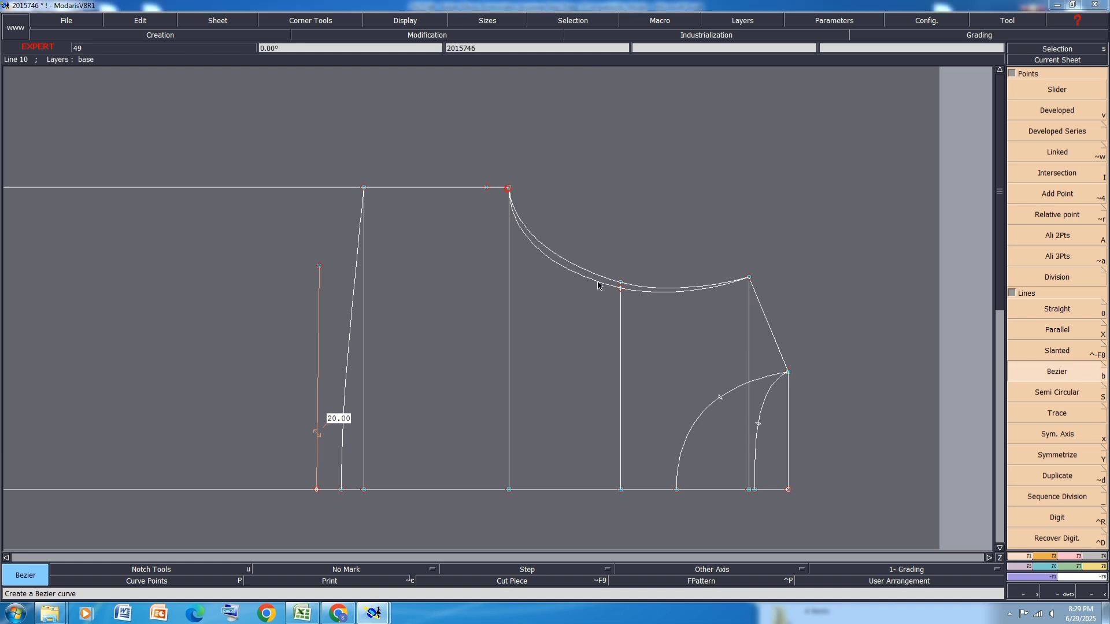
{"action": "scroll", "coordinate": [680, 346], "scroll_direction": "up", "scroll_amount": 1}
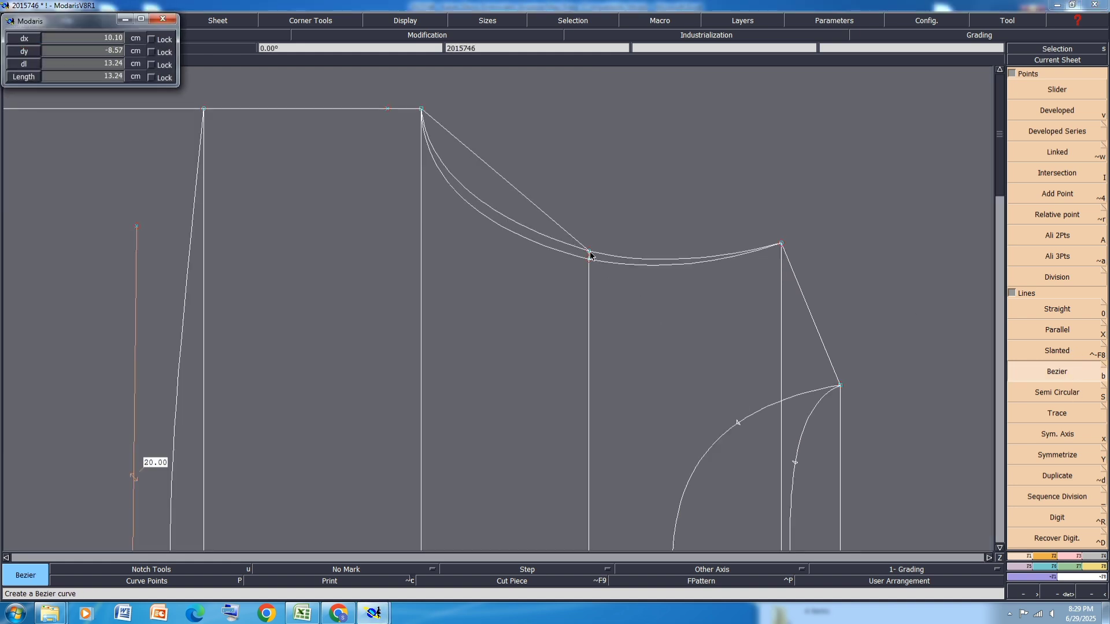
{"action": "left_click", "coordinate": [795, 462]}
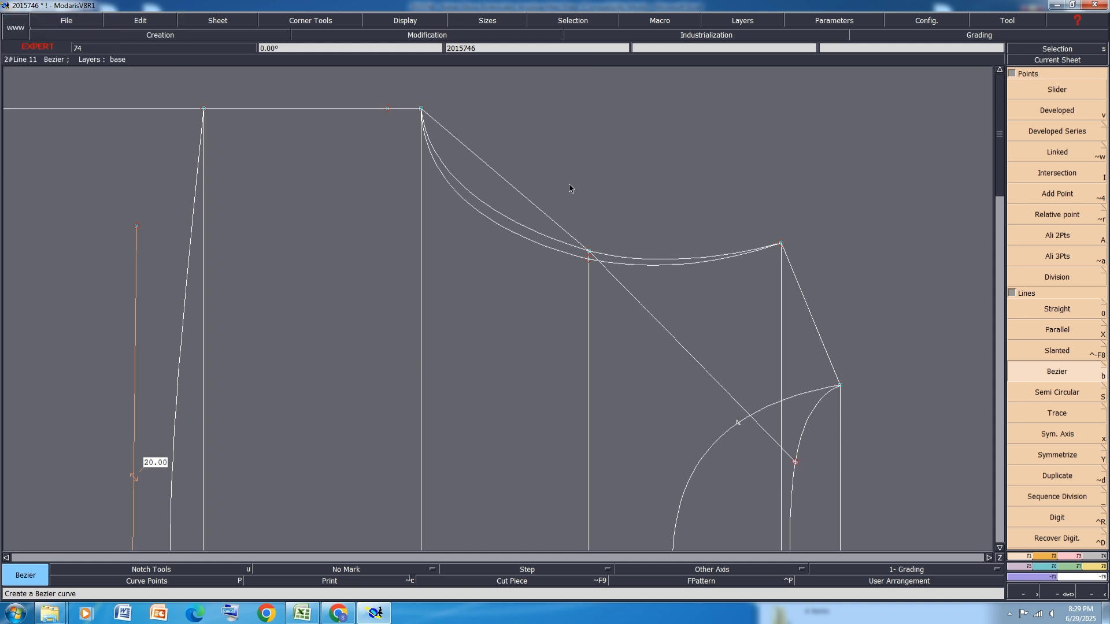
{"action": "left_click", "coordinate": [421, 114]}
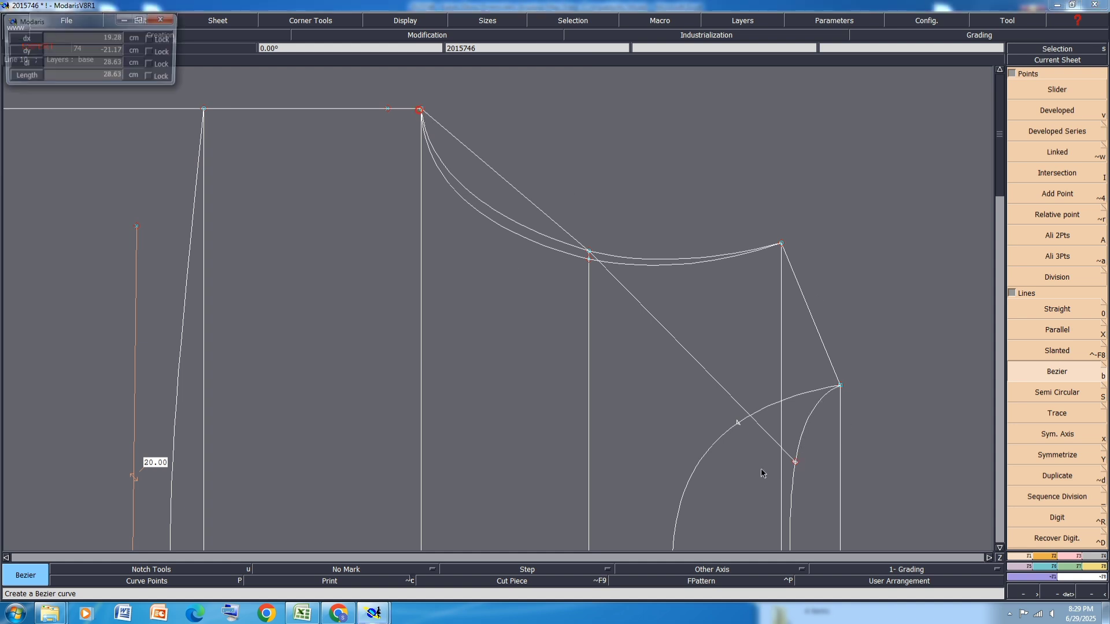
{"action": "left_click", "coordinate": [738, 423]}
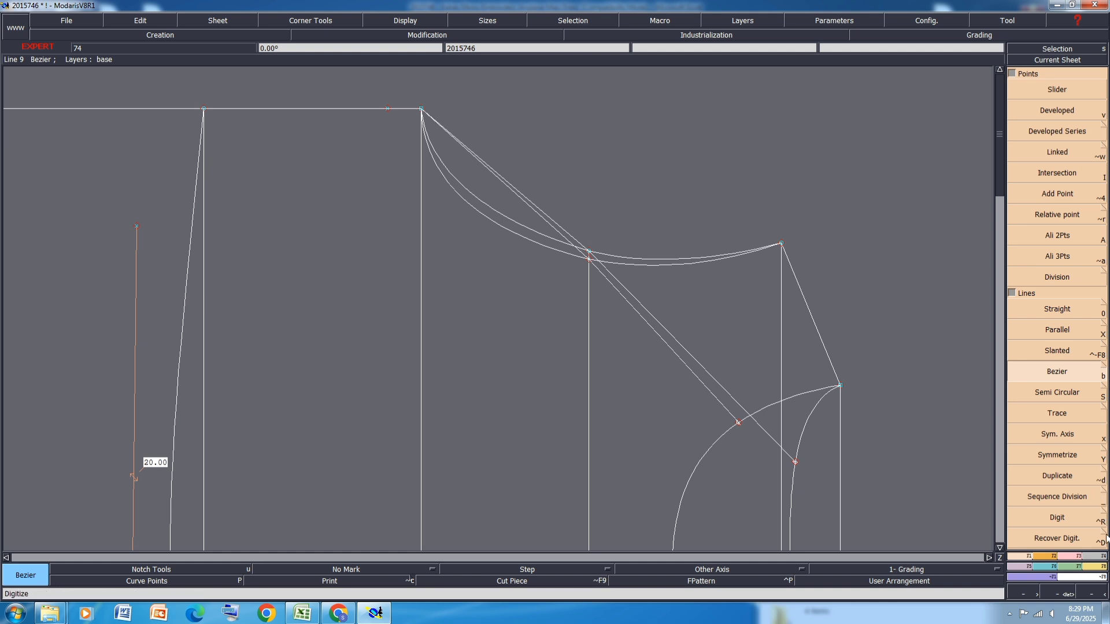
Display the curve handles and bend the underarm-side segments of both new lines inward, steep at the underarm corner
{"action": "left_click", "coordinate": [1068, 559]}
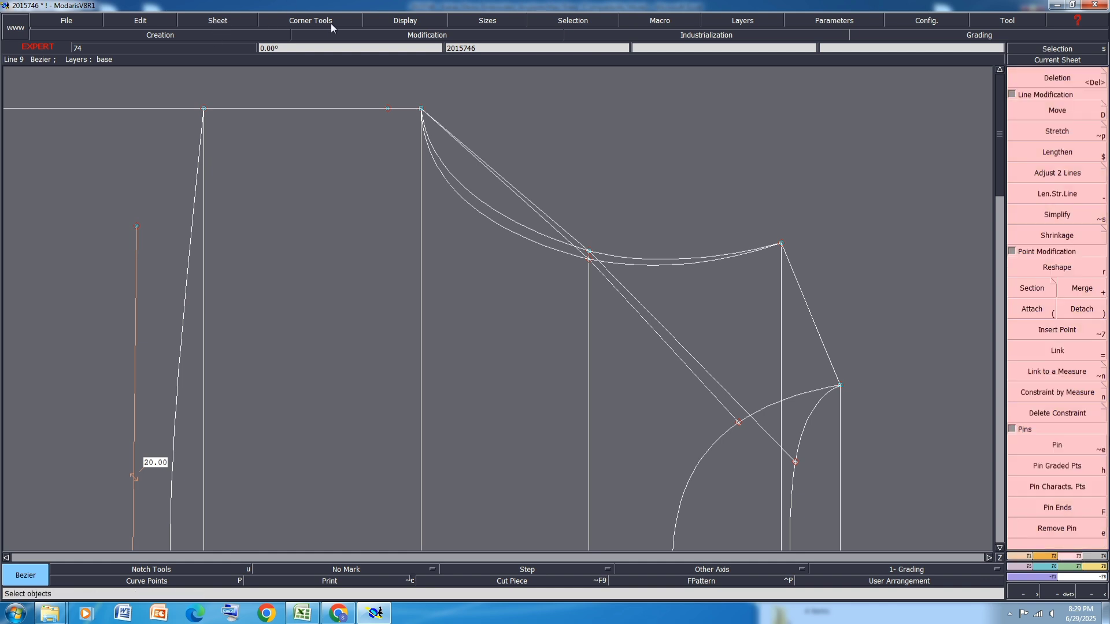
{"action": "left_click", "coordinate": [421, 20]}
{"action": "left_click", "coordinate": [404, 248]}
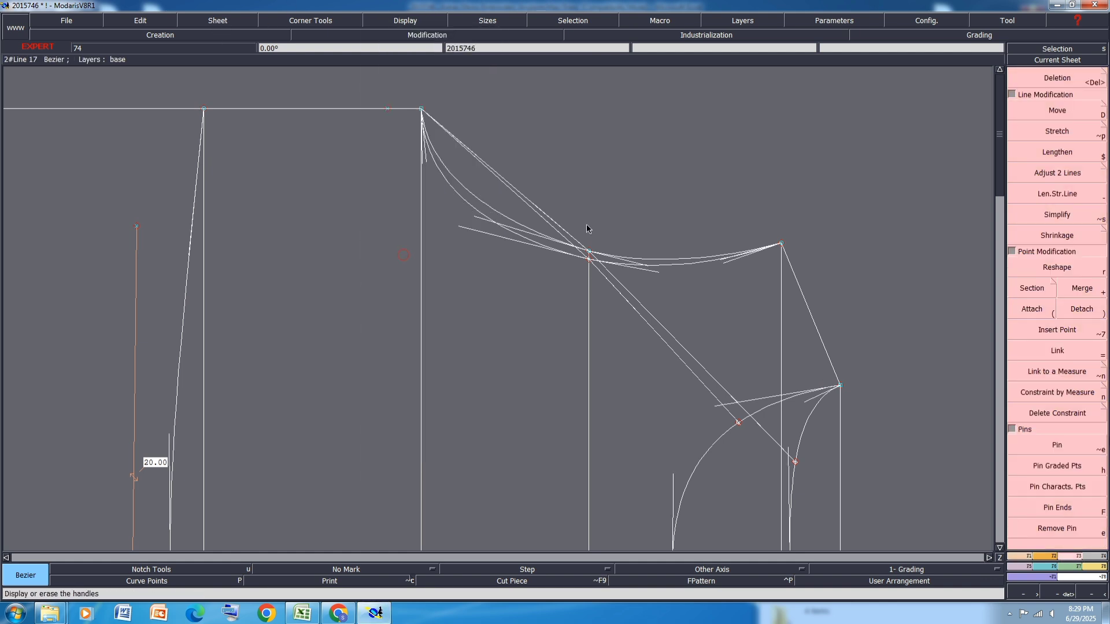
{"action": "left_click", "coordinate": [1057, 267]}
{"action": "scroll", "coordinate": [538, 172], "scroll_direction": "up", "scroll_amount": 2}
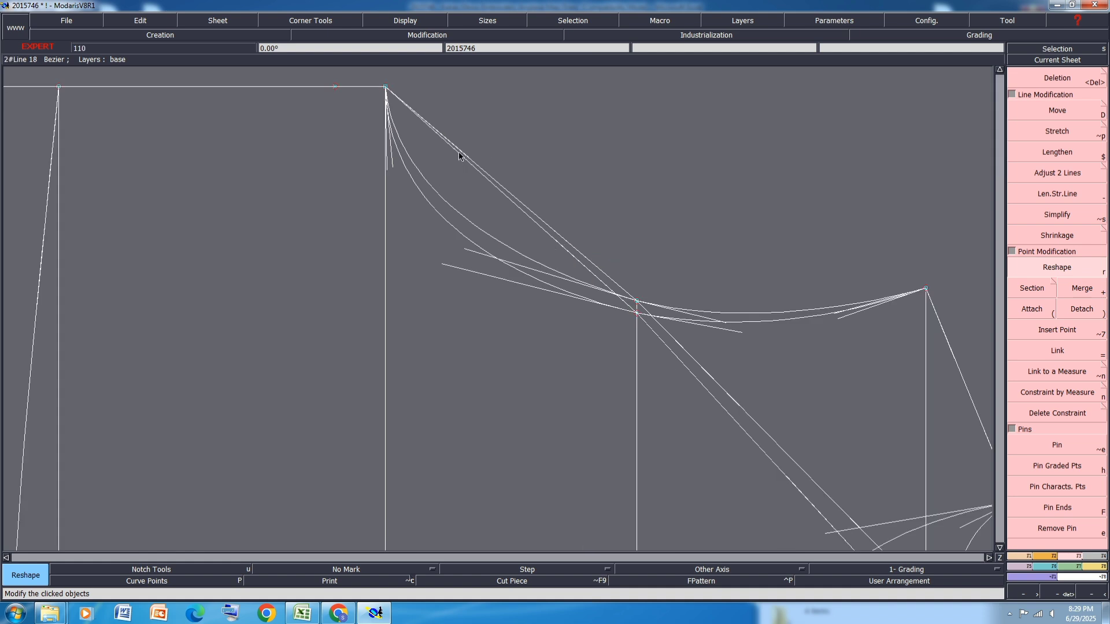
{"action": "left_click_drag", "start_coordinate": [411, 196], "coordinate": [400, 206]}
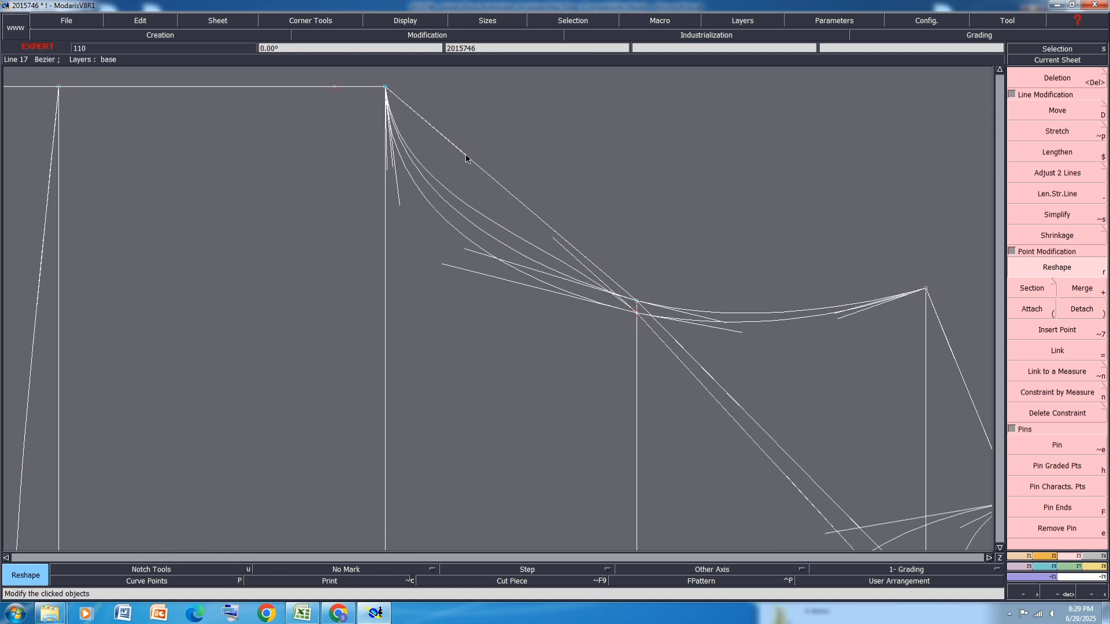
{"action": "left_click", "coordinate": [465, 155]}
{"action": "left_click", "coordinate": [409, 206]}
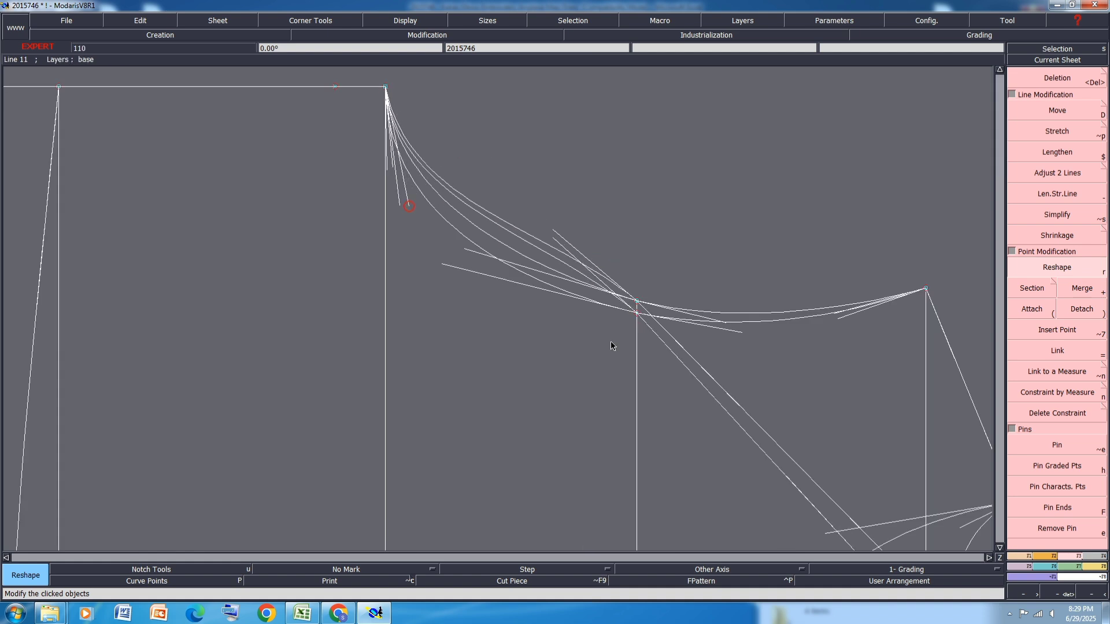
Bow the neckline-side segments of both new lines gently outward between the mid-armhole points and the neckline points
{"action": "scroll", "coordinate": [595, 312], "scroll_direction": "down", "scroll_amount": 2}
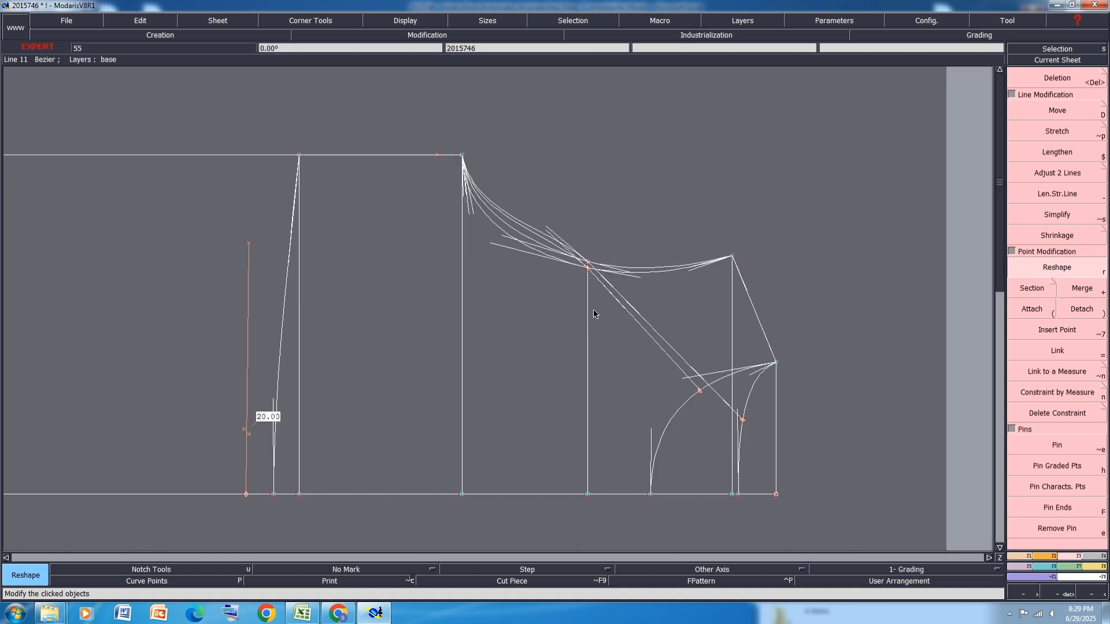
{"action": "left_click", "coordinate": [625, 295]}
{"action": "left_click", "coordinate": [635, 281]}
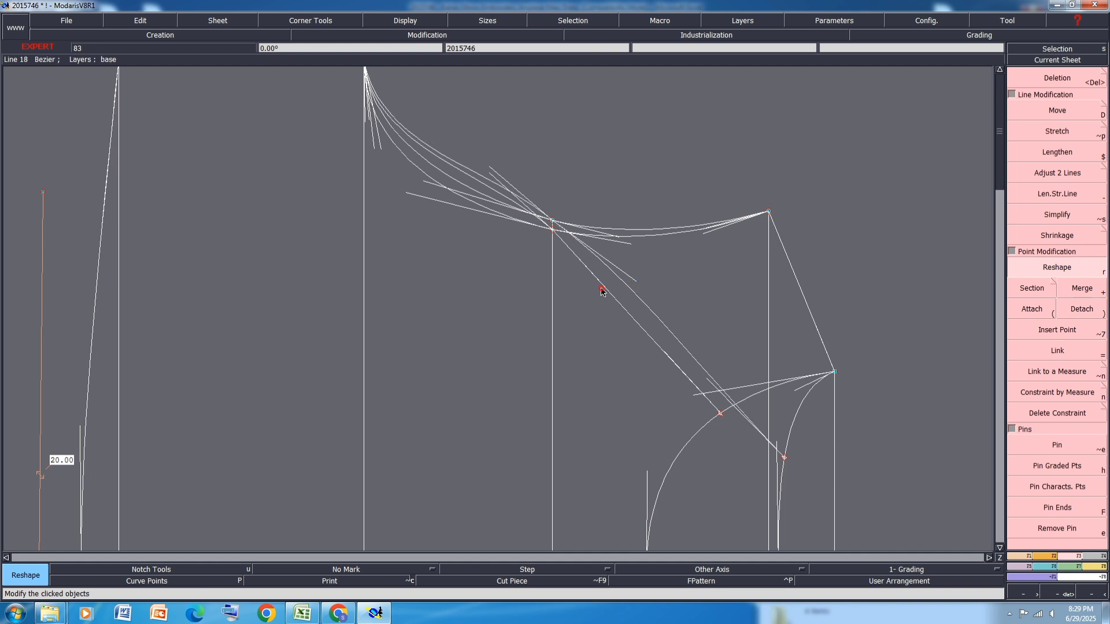
{"action": "left_click", "coordinate": [601, 289]}
{"action": "left_click", "coordinate": [621, 290]}
{"action": "left_click", "coordinate": [665, 351]}
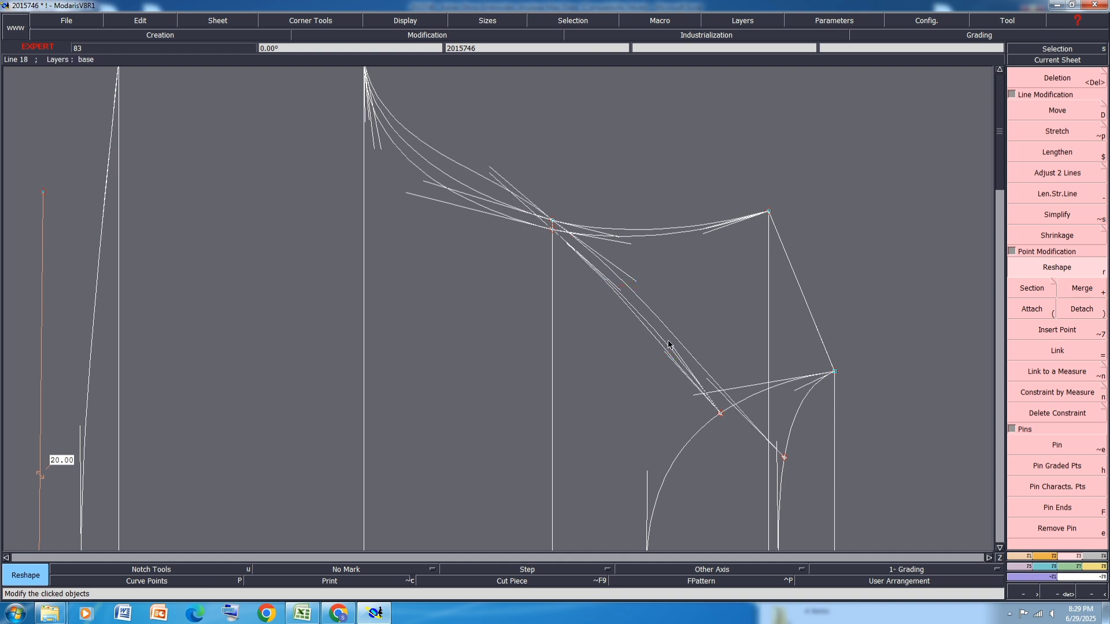
{"action": "left_click", "coordinate": [668, 344]}
{"action": "left_click", "coordinate": [711, 377]}
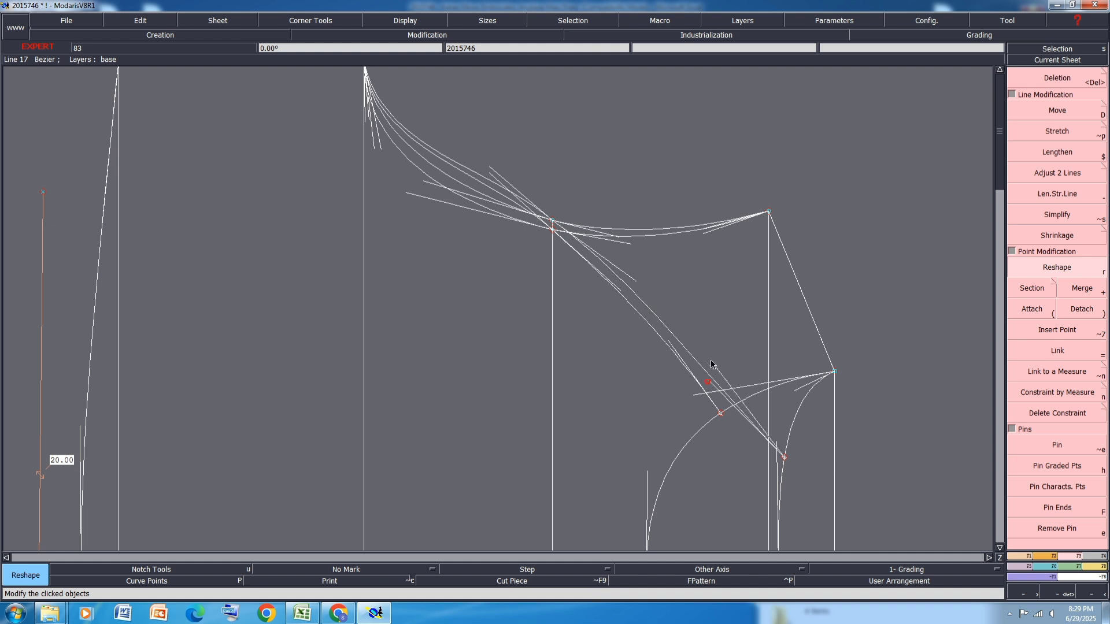
{"action": "left_click", "coordinate": [711, 361]}
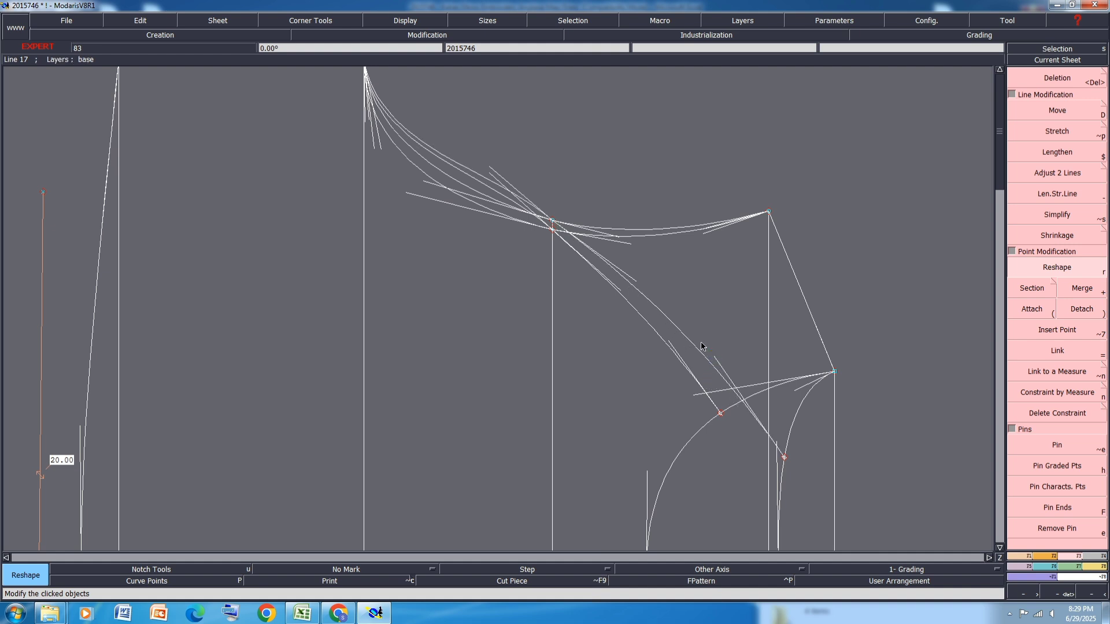
Refine the outward bow of both neckline-side segments by slightly extending their handles at the mid-armhole and neckline ends
{"action": "left_click", "coordinate": [713, 358]}
{"action": "left_click", "coordinate": [713, 353]}
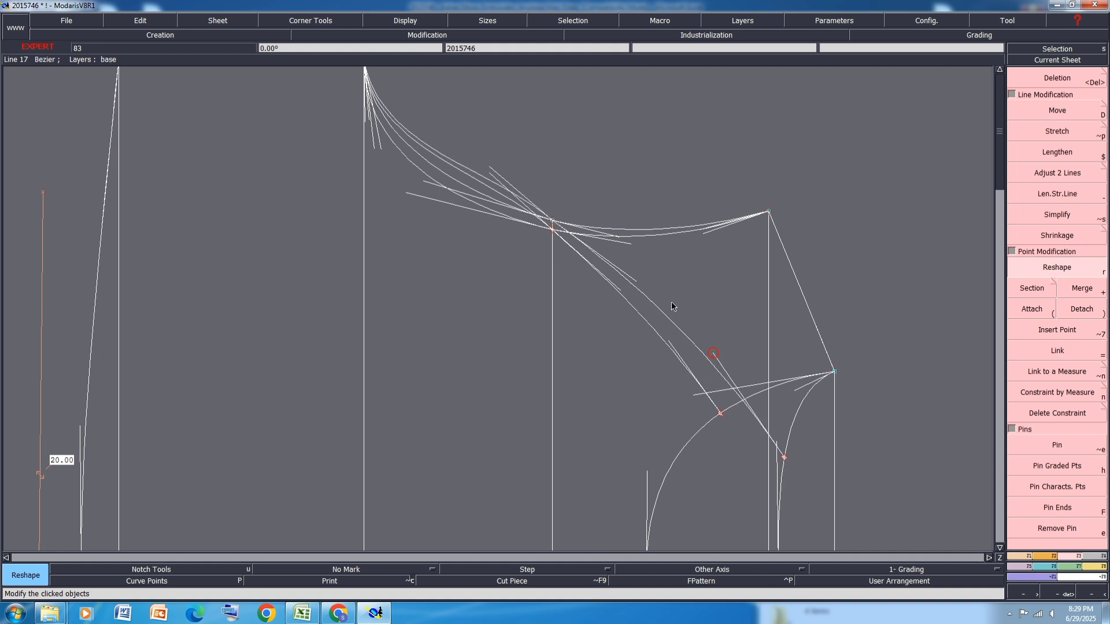
{"action": "left_click", "coordinate": [638, 278]}
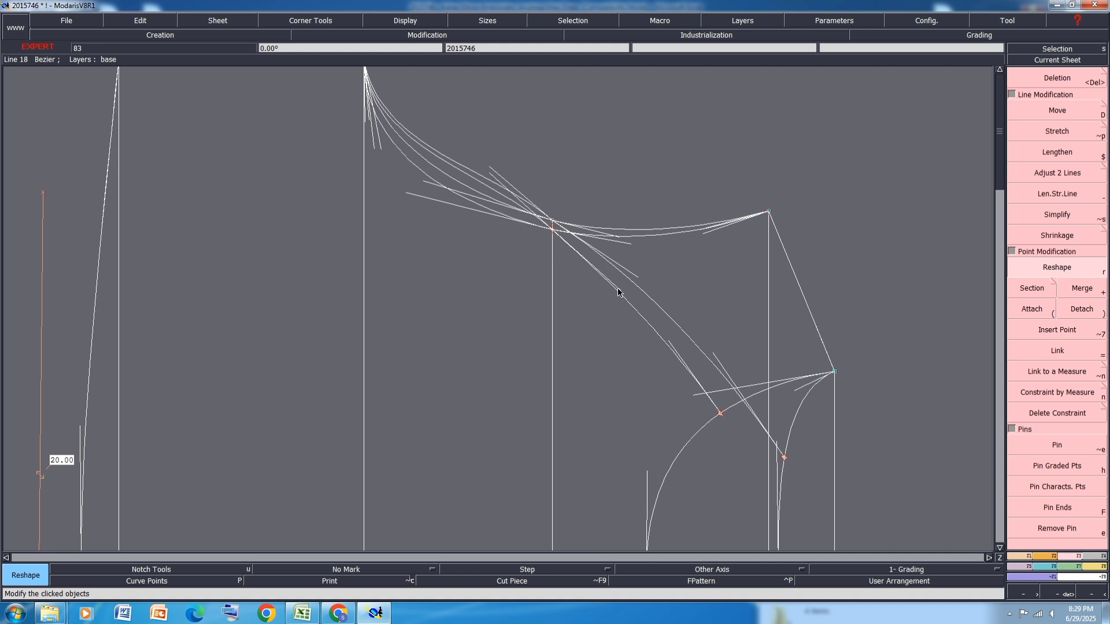
{"action": "left_click", "coordinate": [629, 289]}
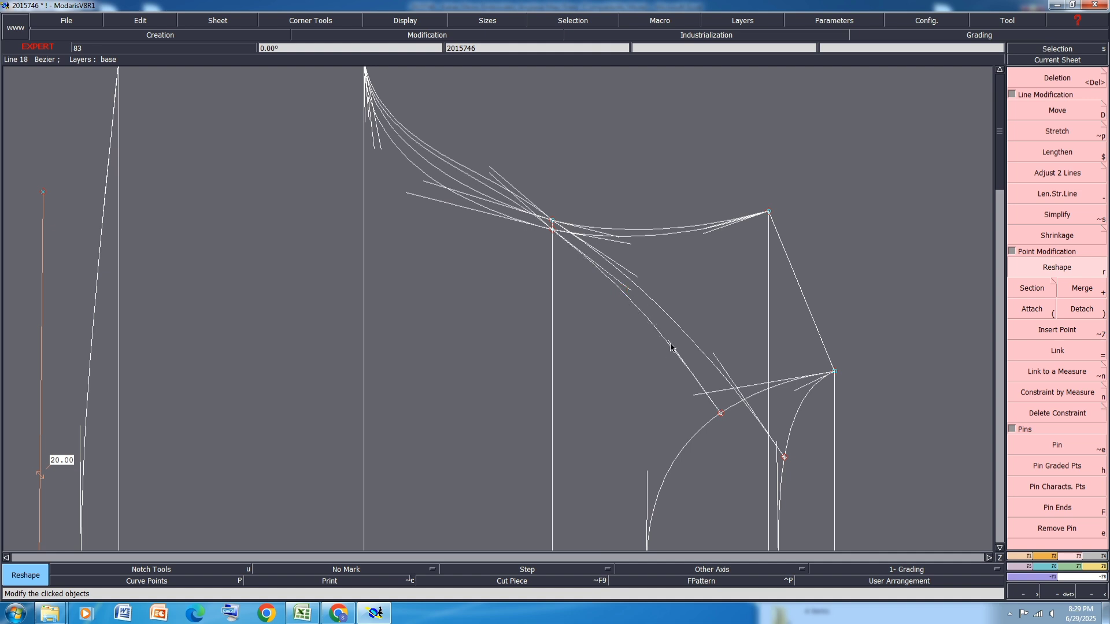
{"action": "left_click", "coordinate": [669, 343]}
{"action": "left_click", "coordinate": [669, 339]}
Swing the mid-armhole handles of both new lines on the underarm side toward the underarm corner, flattening their transition through the mid-armhole points
{"action": "scroll", "coordinate": [484, 168], "scroll_direction": "up", "scroll_amount": 1}
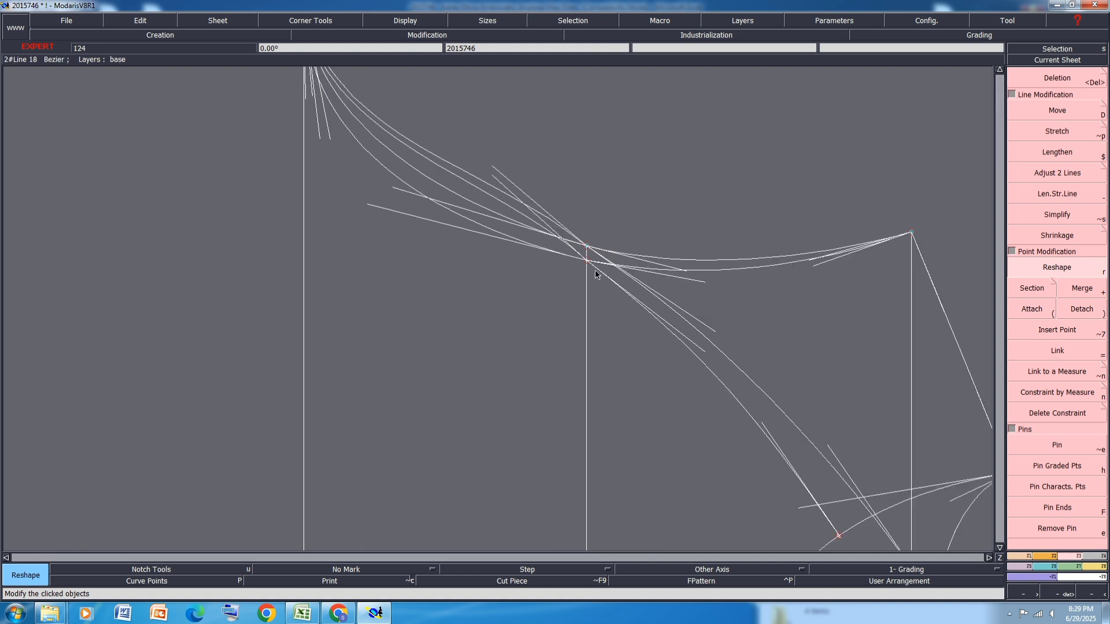
{"action": "scroll", "coordinate": [595, 271], "scroll_direction": "down", "scroll_amount": 3}
{"action": "scroll", "coordinate": [486, 136], "scroll_direction": "up", "scroll_amount": 4}
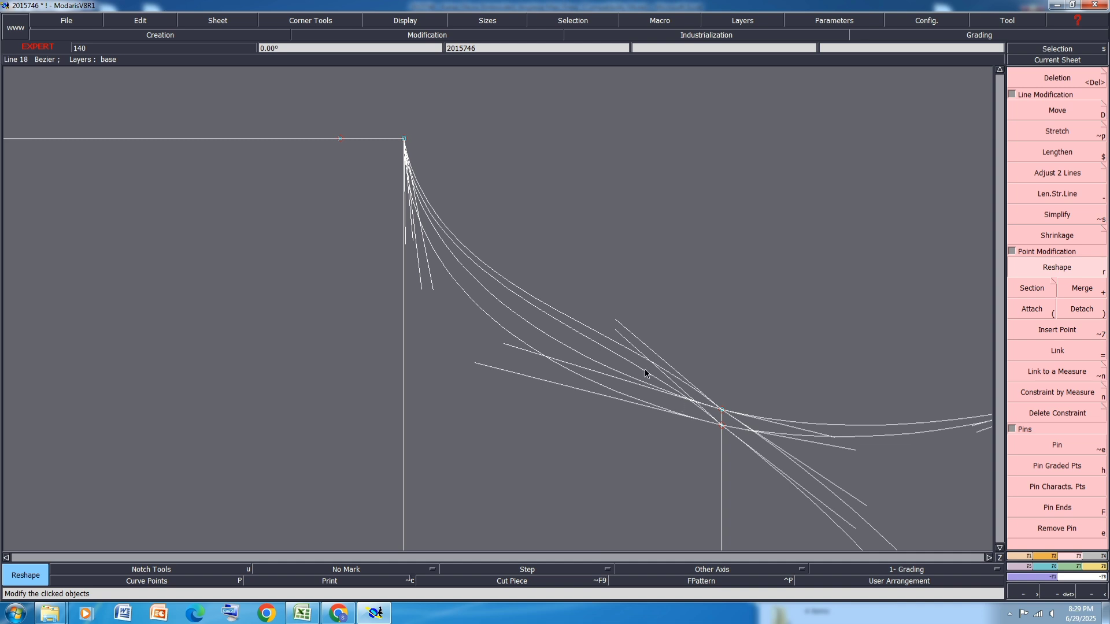
{"action": "left_click", "coordinate": [592, 343]}
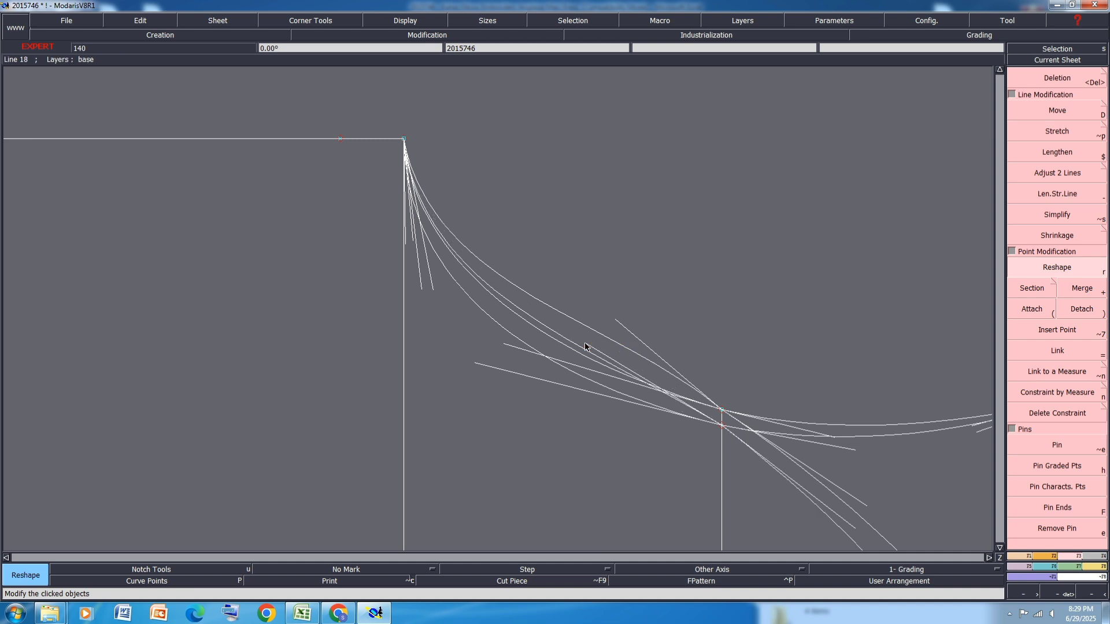
{"action": "left_click", "coordinate": [581, 339]}
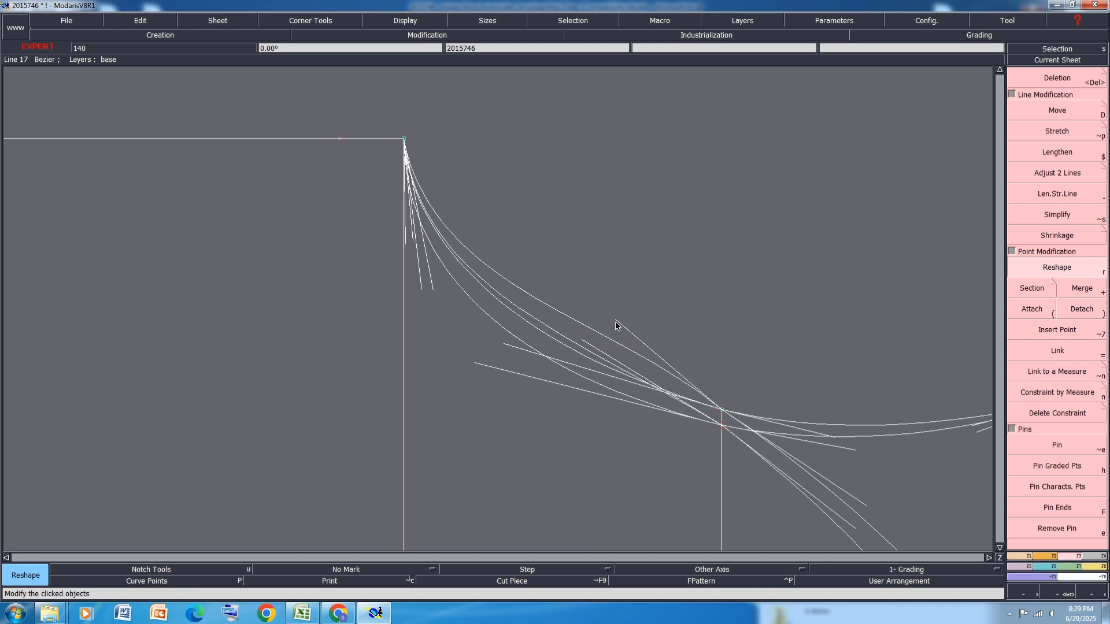
{"action": "left_click", "coordinate": [582, 322]}
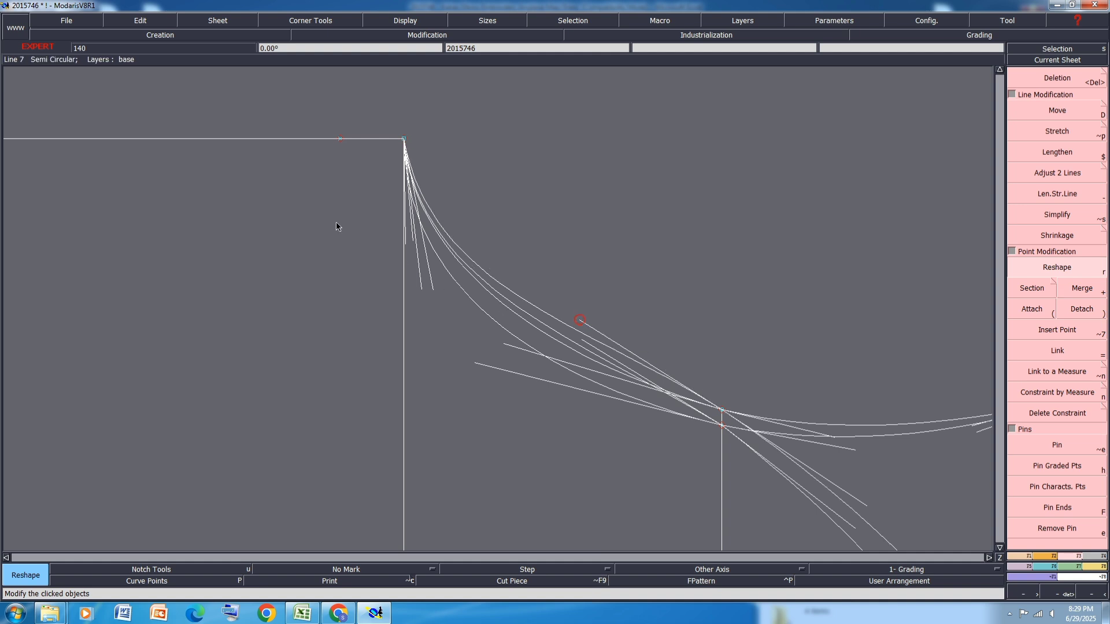
{"action": "scroll", "coordinate": [331, 218], "scroll_direction": "down", "scroll_amount": 1}
{"action": "scroll", "coordinate": [556, 236], "scroll_direction": "down", "scroll_amount": 1}
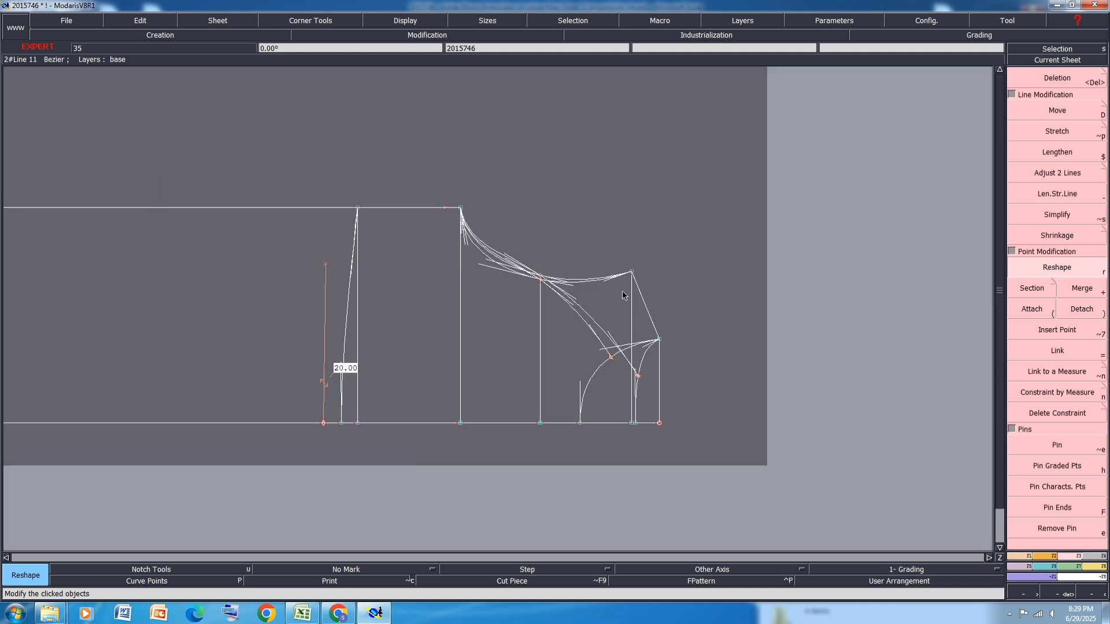
Switch to the Excel specification and examine the dress sketch, sample photo and size measurements for the sleeve seam's shape before returning to Modaris
{"action": "left_click", "coordinate": [305, 613]}
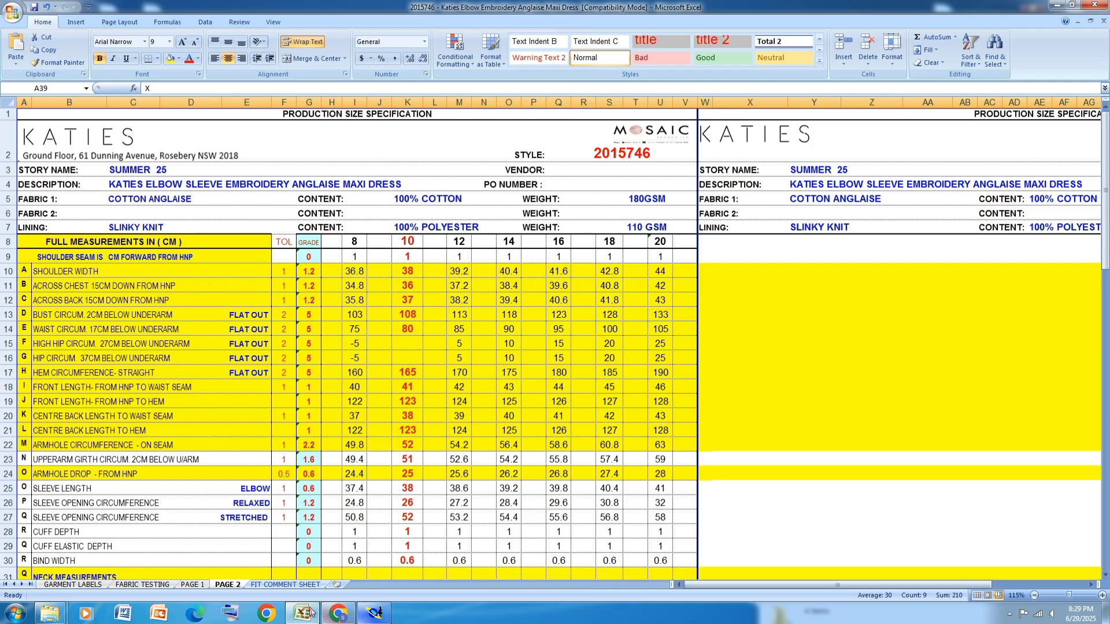
{"action": "left_click", "coordinate": [198, 586]}
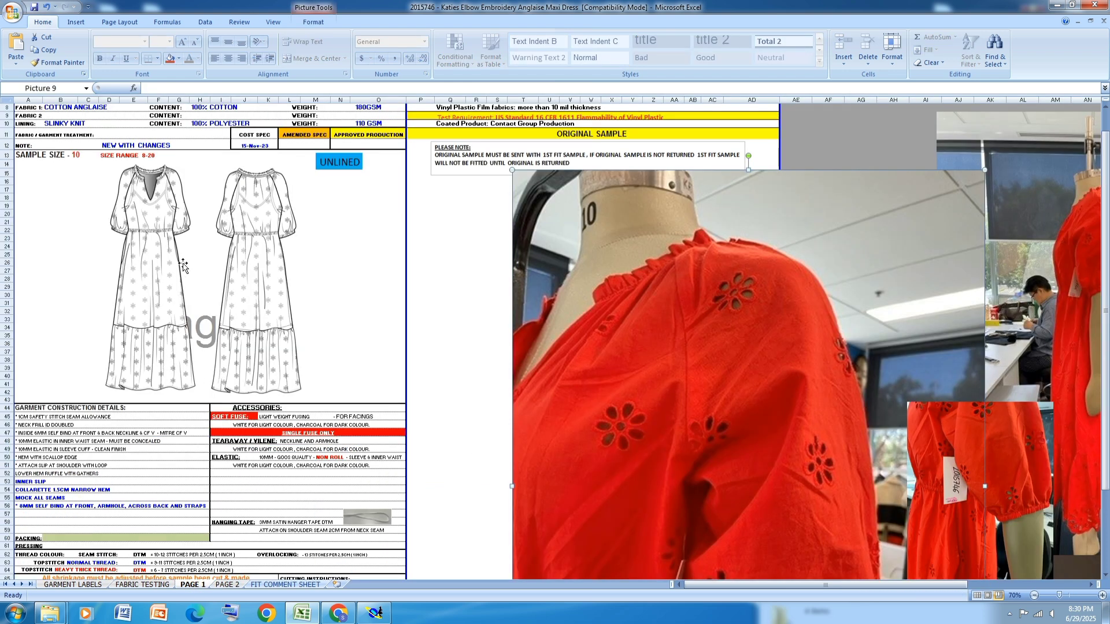
{"action": "left_click", "coordinate": [174, 237]}
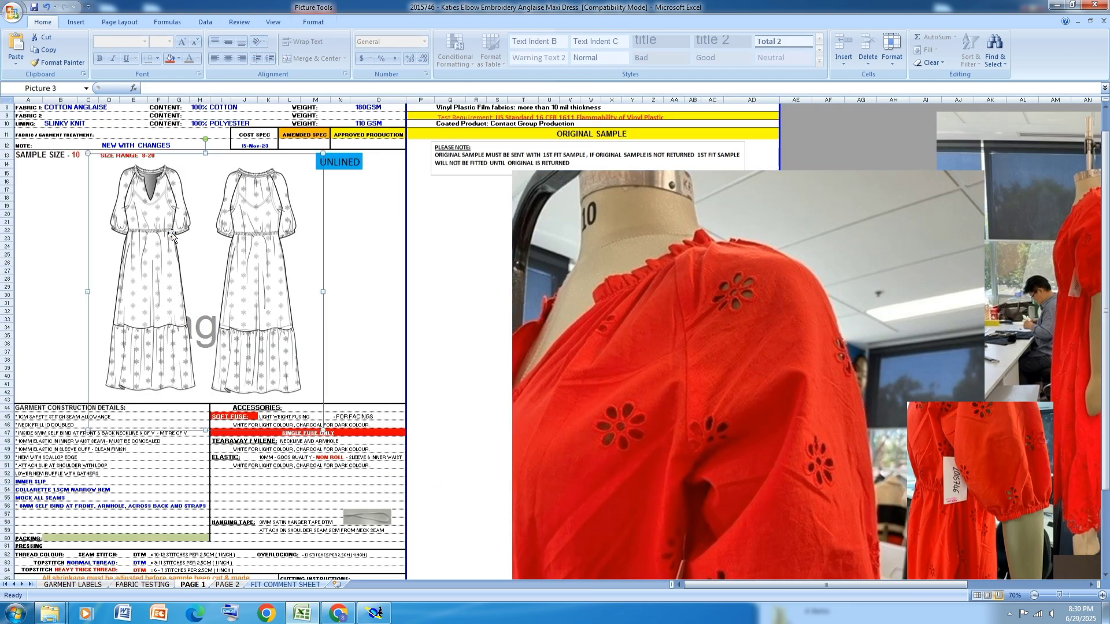
{"action": "left_click", "coordinate": [780, 304]}
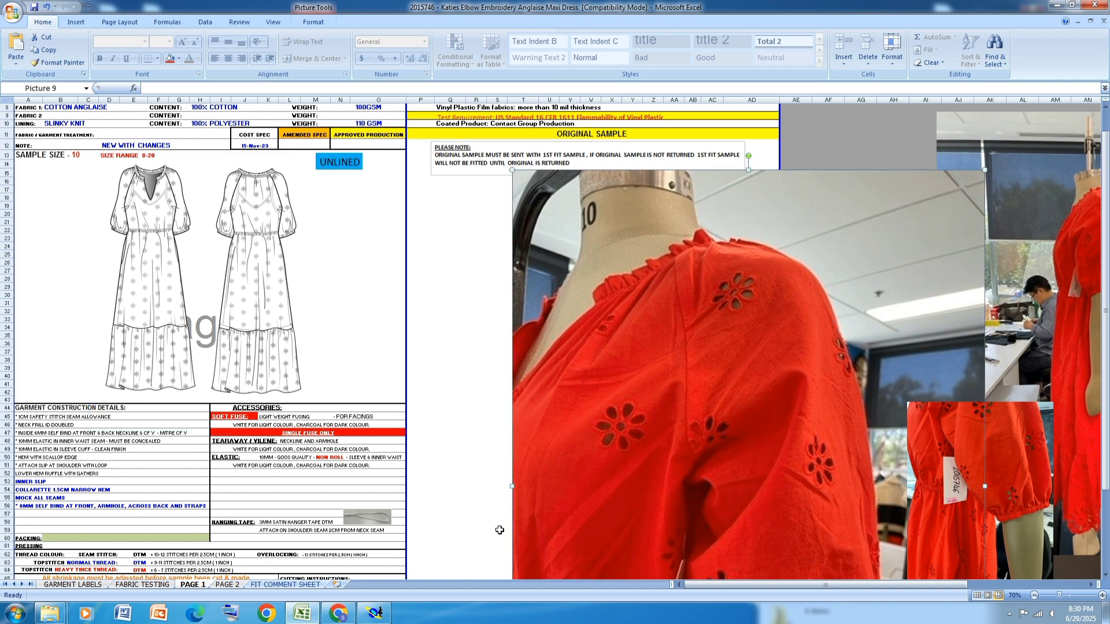
{"action": "left_click", "coordinate": [229, 585]}
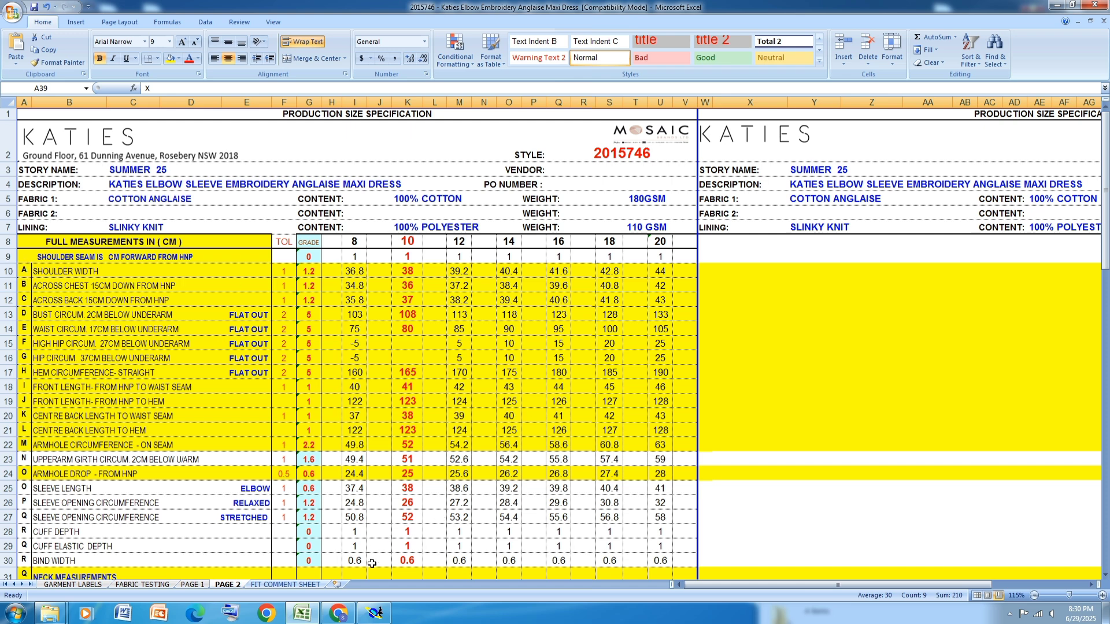
{"action": "mouse_move", "coordinate": [304, 617]}
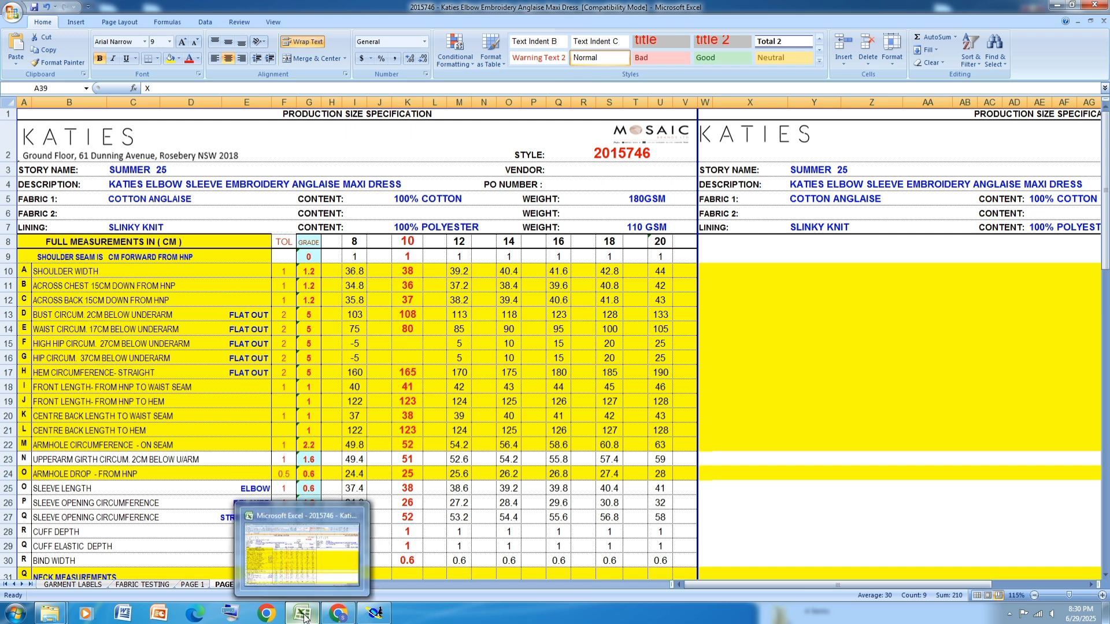
{"action": "left_click", "coordinate": [383, 617]}
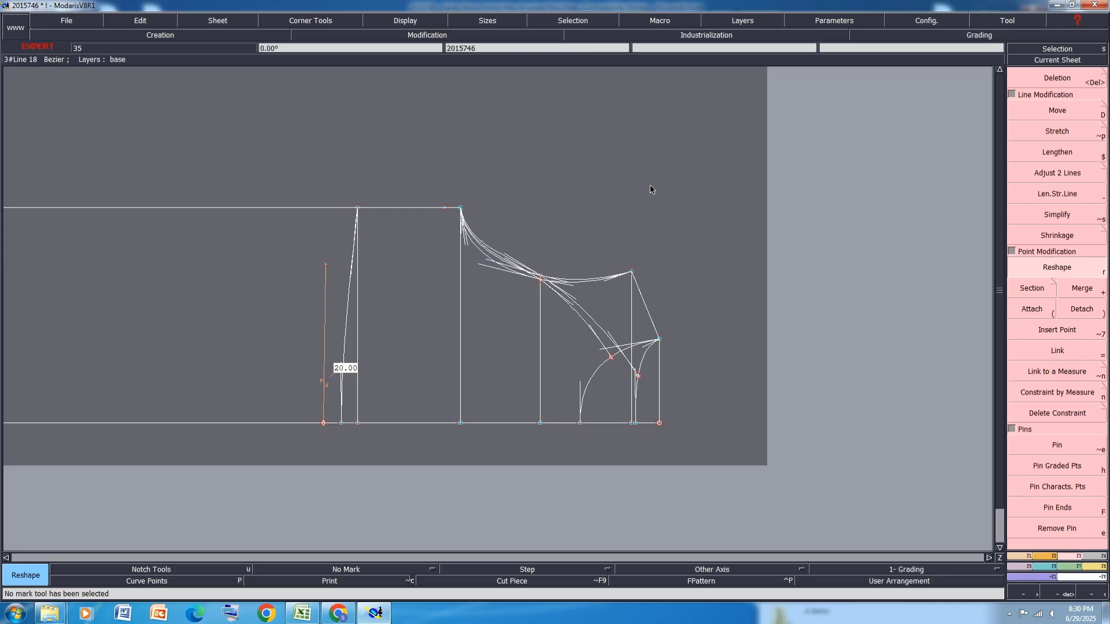
Hide the curve handles and delete the two original armhole curves and the vertical construction line below the shoulder point
{"action": "left_click", "coordinate": [1067, 78]}
{"action": "scroll", "coordinate": [601, 241], "scroll_direction": "up", "scroll_amount": 3}
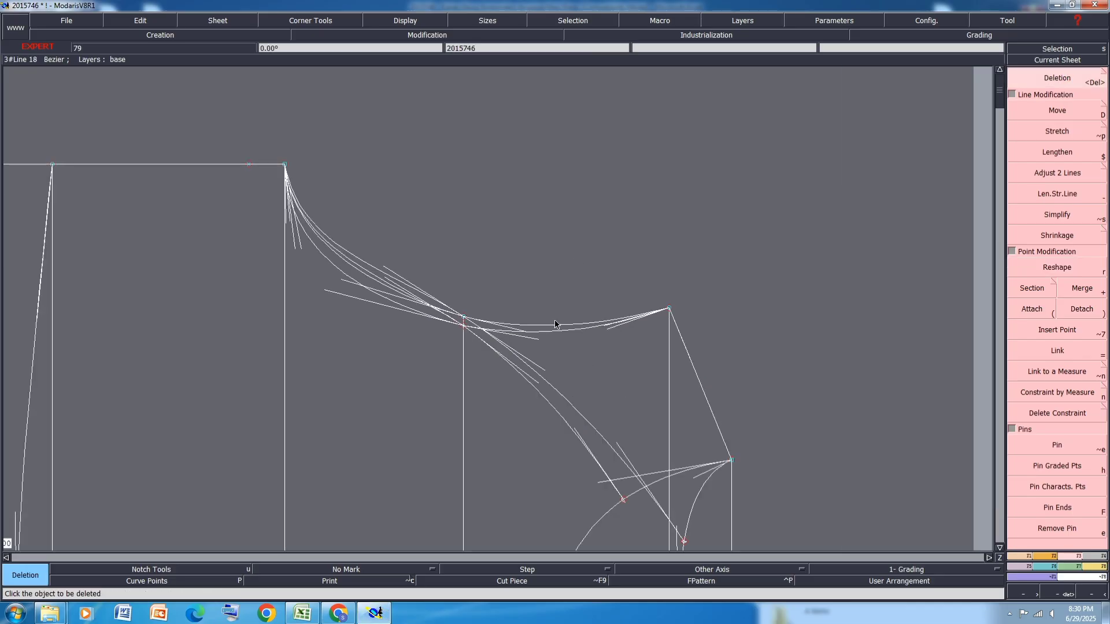
{"action": "key", "text": "F9"}
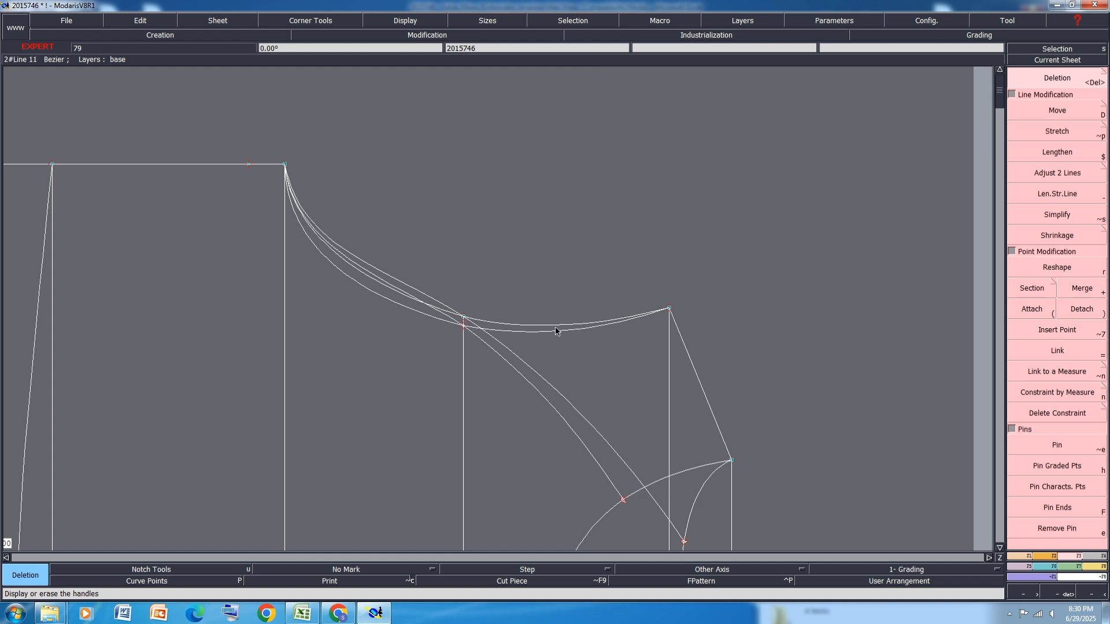
{"action": "left_click", "coordinate": [556, 326]}
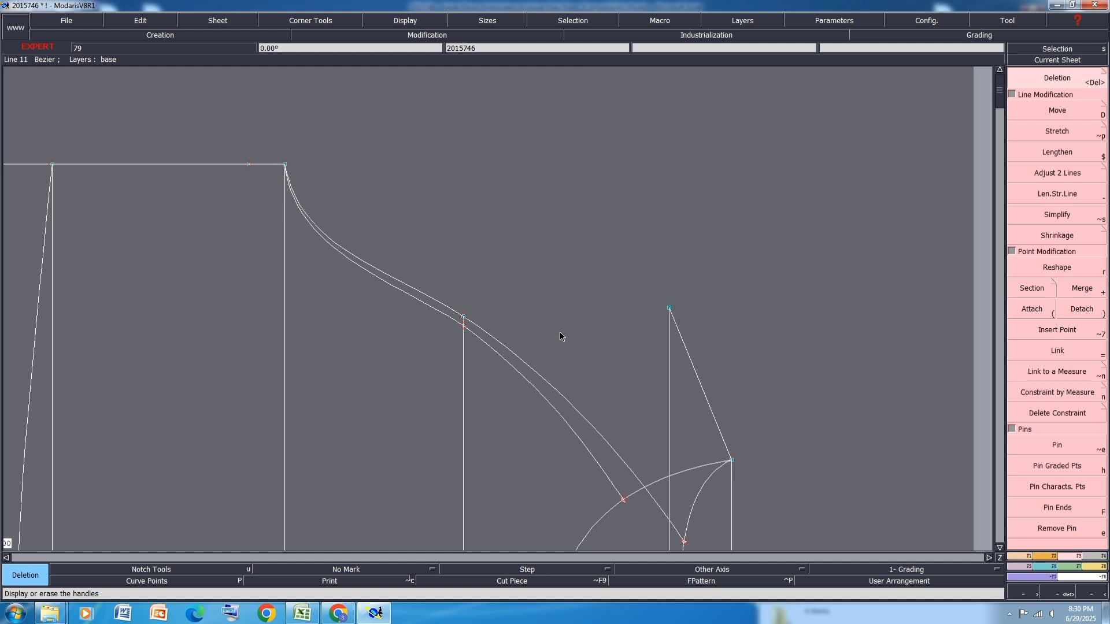
{"action": "scroll", "coordinate": [638, 229], "scroll_direction": "down", "scroll_amount": 3}
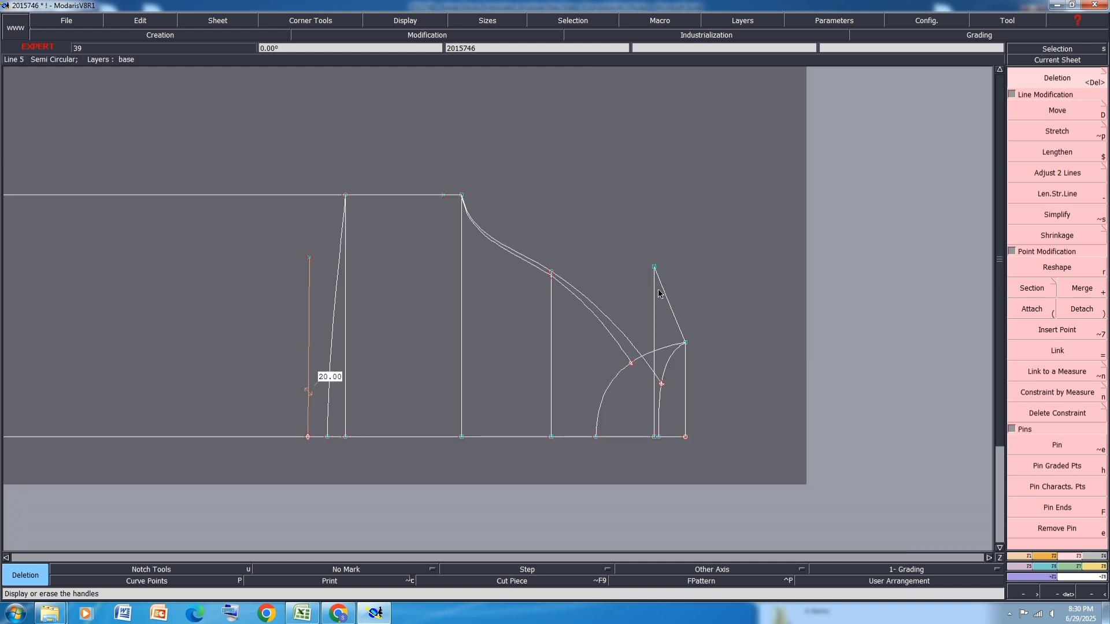
{"action": "left_click", "coordinate": [654, 310]}
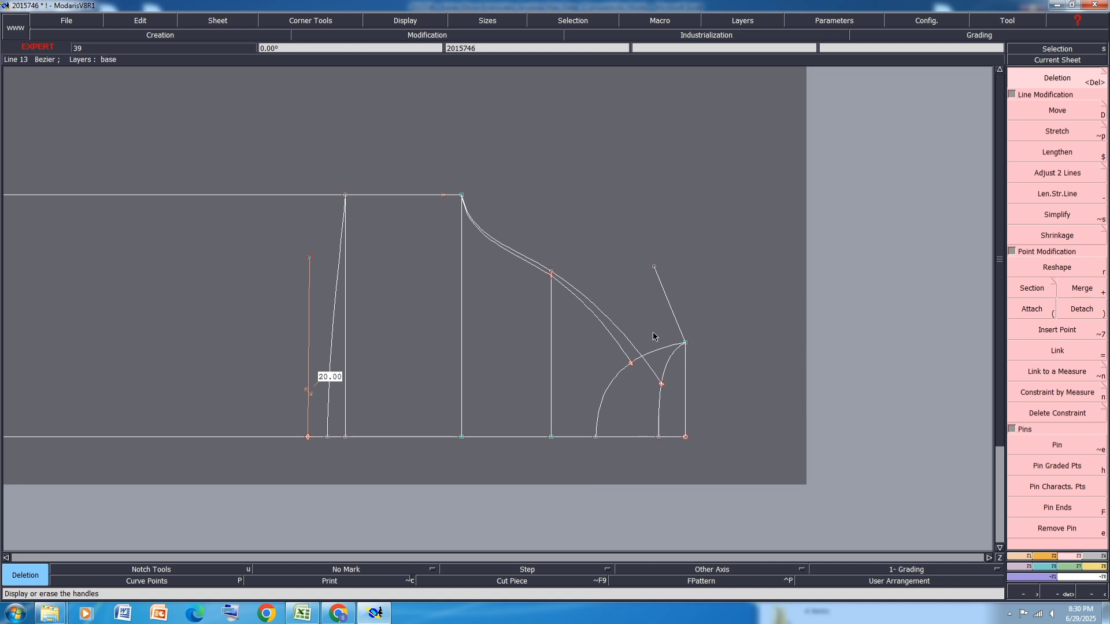
{"action": "scroll", "coordinate": [468, 237], "scroll_direction": "up", "scroll_amount": 2}
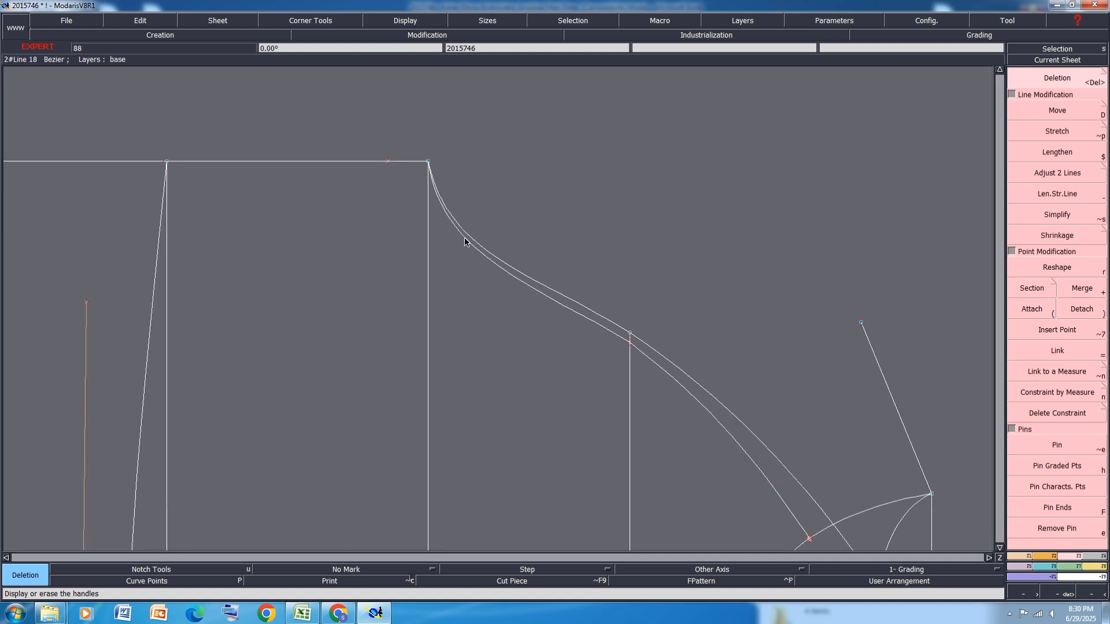
Display the curve handles again and reshape the inner raglan line's handle at the underarm corner so it starts nearly vertical
{"action": "left_click", "coordinate": [397, 22]}
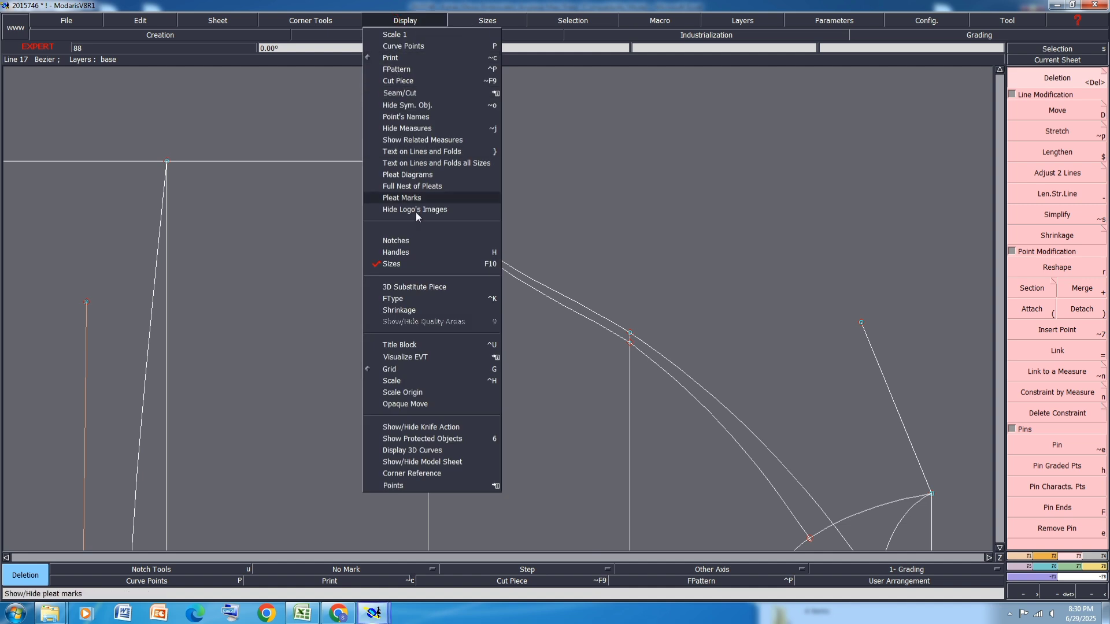
{"action": "left_click", "coordinate": [399, 252]}
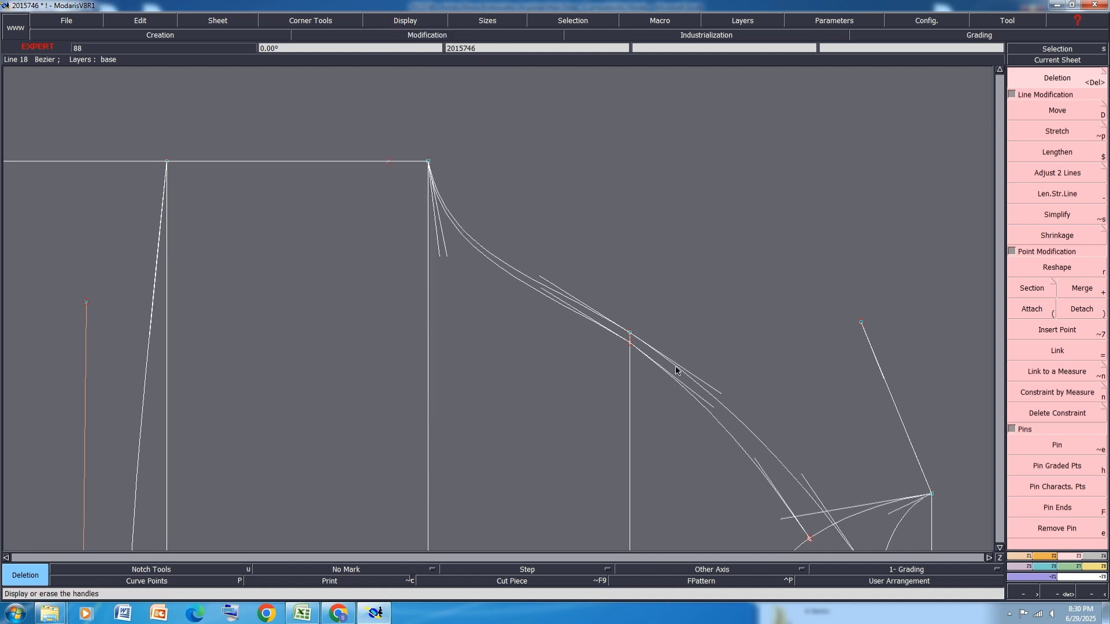
{"action": "left_click", "coordinate": [1056, 267]}
{"action": "scroll", "coordinate": [529, 255], "scroll_direction": "up", "scroll_amount": 1}
{"action": "left_click_drag", "start_coordinate": [413, 259], "coordinate": [384, 219]}
{"action": "scroll", "coordinate": [515, 232], "scroll_direction": "down", "scroll_amount": 3}
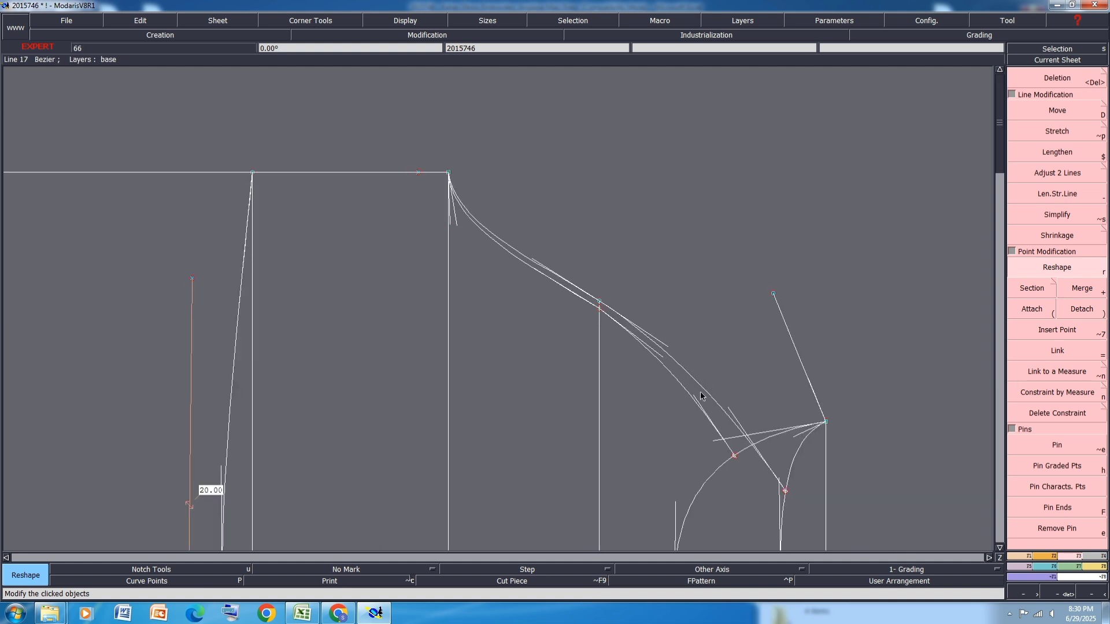
Refine the outer raglan line's neckline-side bow by slightly adjusting its handles at the mid-armhole point and the shallower neckline
{"action": "scroll", "coordinate": [532, 285], "scroll_direction": "up", "scroll_amount": 2}
{"action": "scroll", "coordinate": [654, 349], "scroll_direction": "up", "scroll_amount": 2}
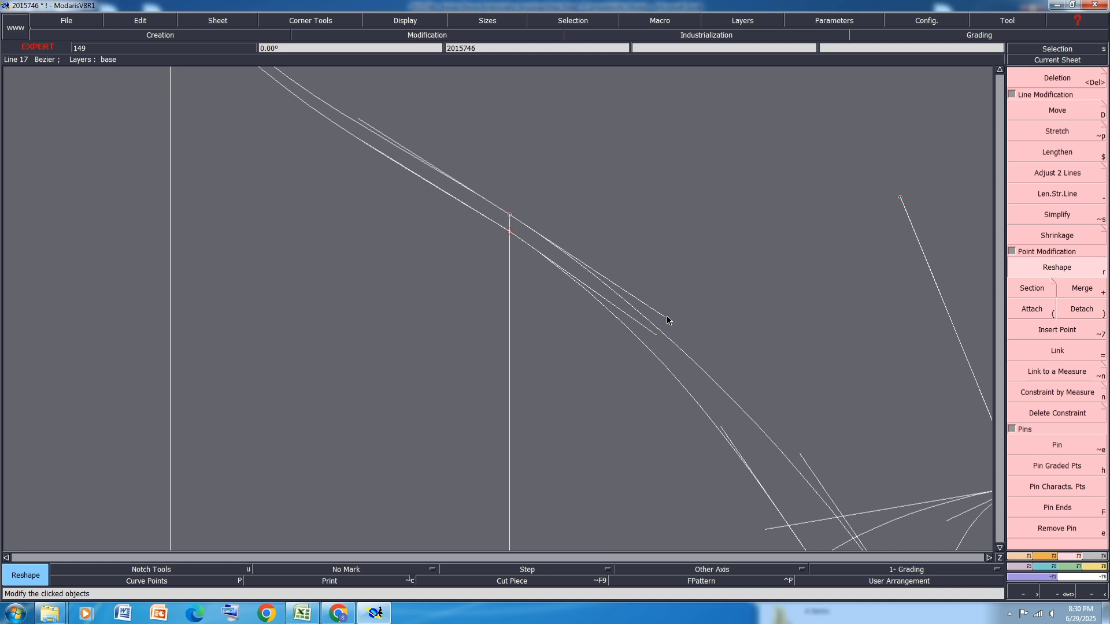
{"action": "left_click_drag", "start_coordinate": [667, 316], "coordinate": [675, 314]}
{"action": "scroll", "coordinate": [595, 237], "scroll_direction": "down", "scroll_amount": 2}
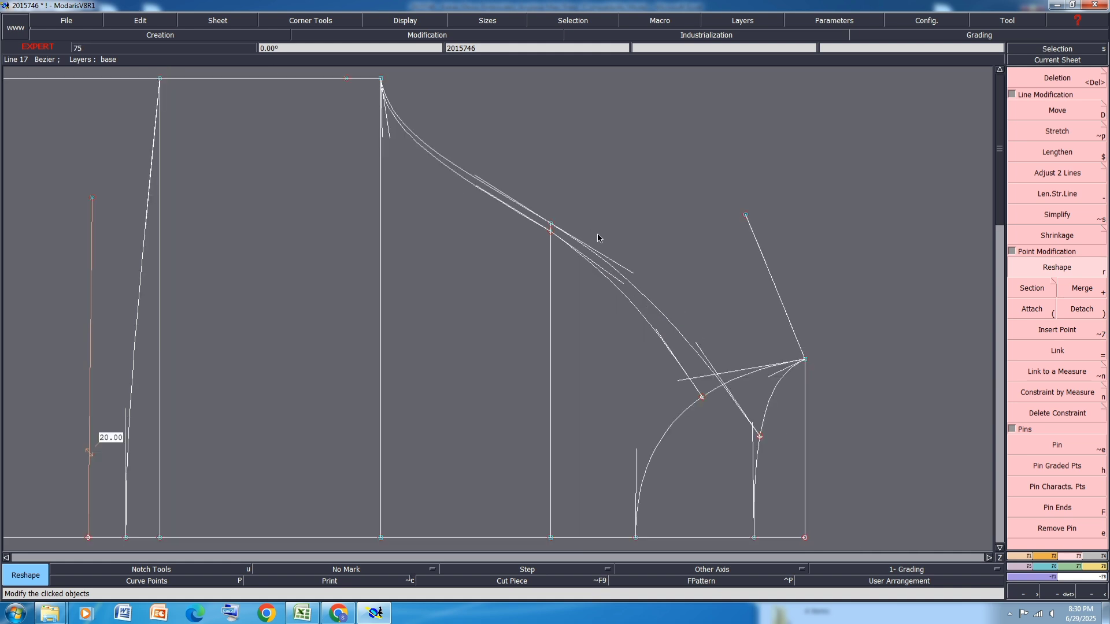
{"action": "scroll", "coordinate": [697, 348], "scroll_direction": "up", "scroll_amount": 1}
{"action": "left_click", "coordinate": [696, 341]}
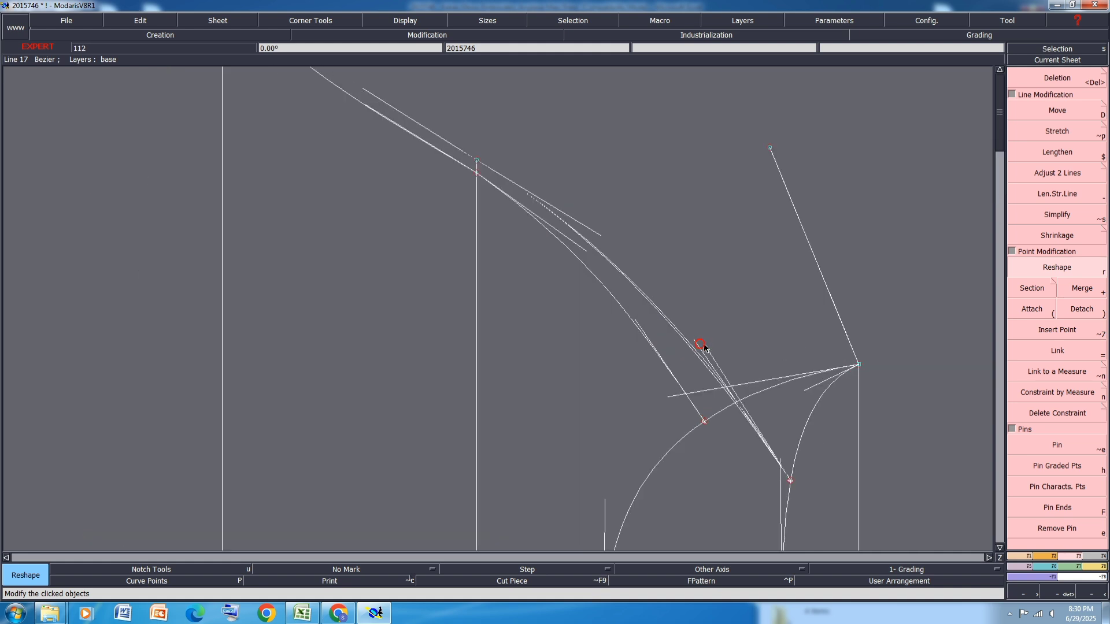
{"action": "left_click", "coordinate": [705, 345]}
{"action": "left_click", "coordinate": [598, 235]}
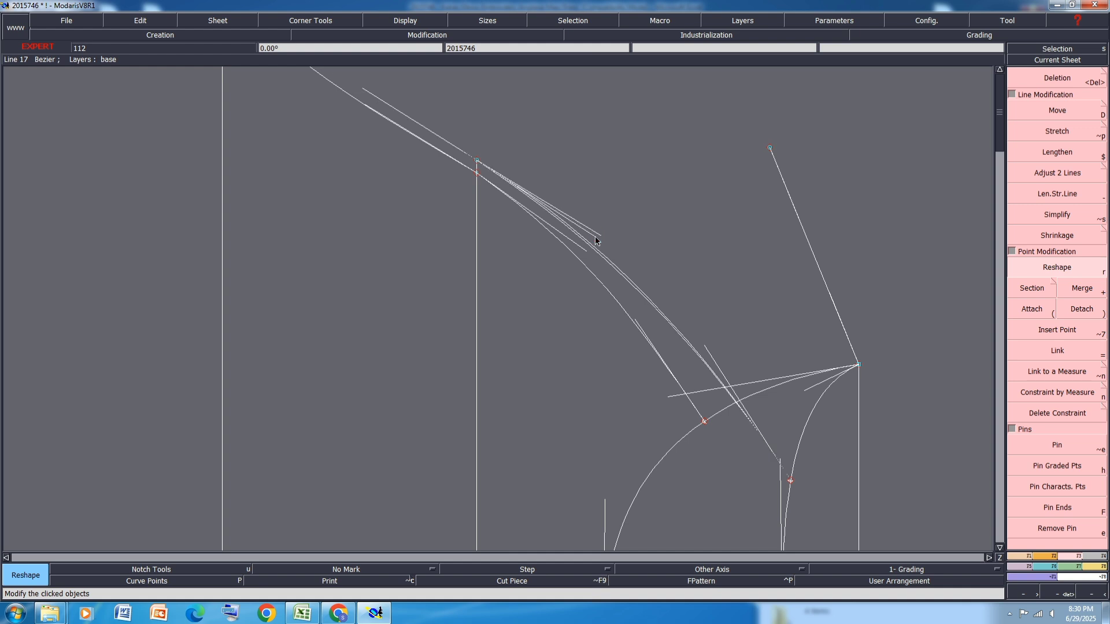
{"action": "left_click", "coordinate": [594, 236]}
Lengthen the inner line's mid-armhole handle, slide its end along the deeper neckline to about 6 cm from the shoulder, and ease its end handle outward
{"action": "left_click", "coordinate": [586, 253]}
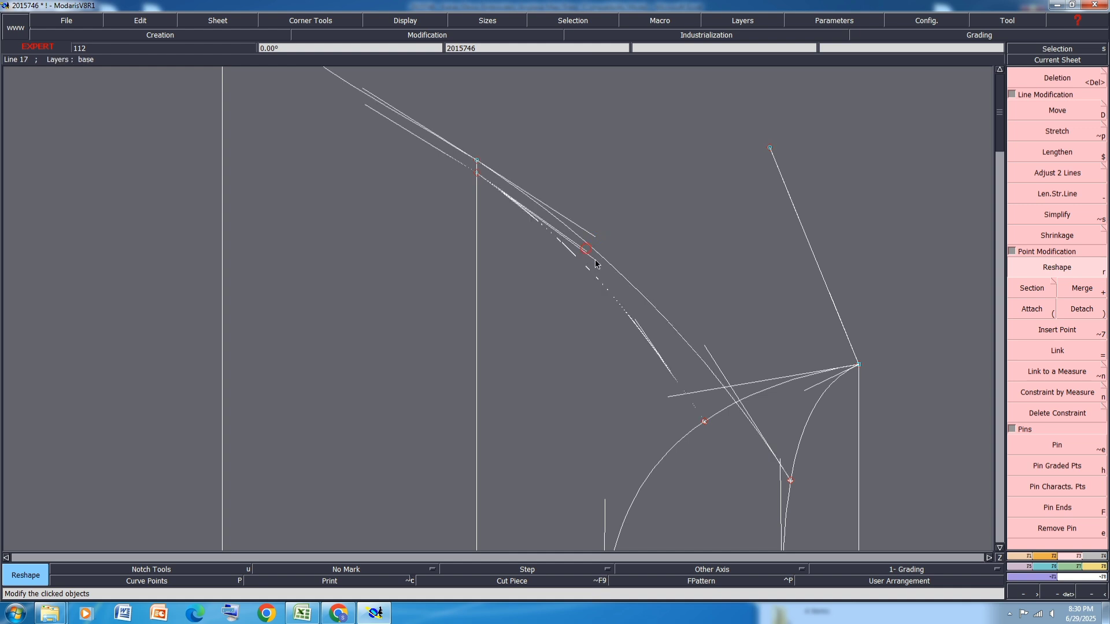
{"action": "left_click", "coordinate": [611, 276]}
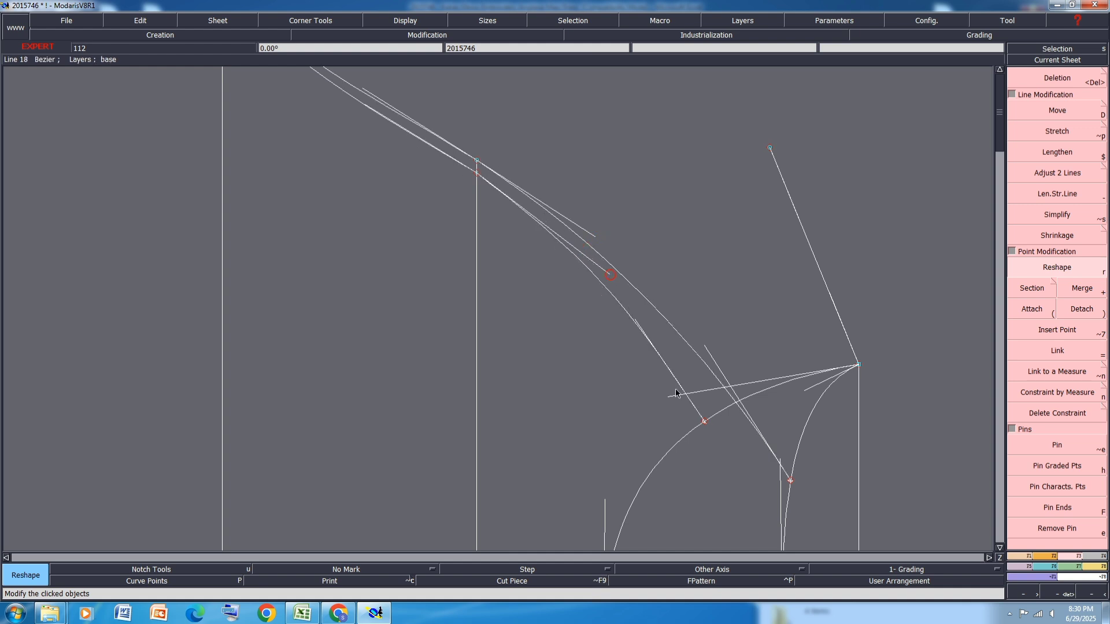
{"action": "left_click", "coordinate": [706, 422]}
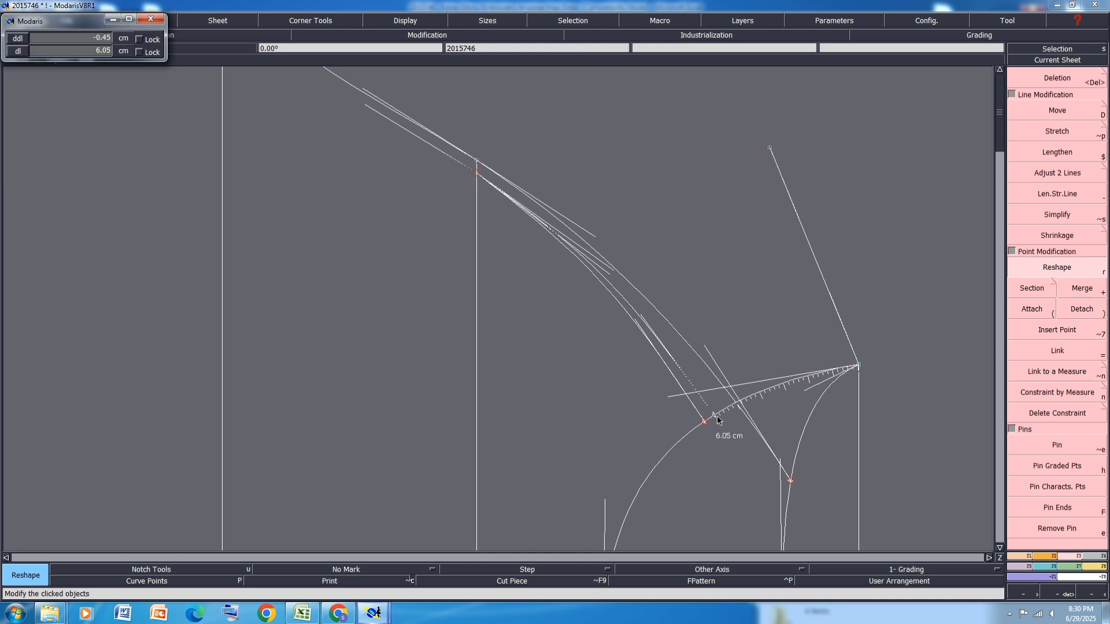
{"action": "left_click", "coordinate": [719, 420]}
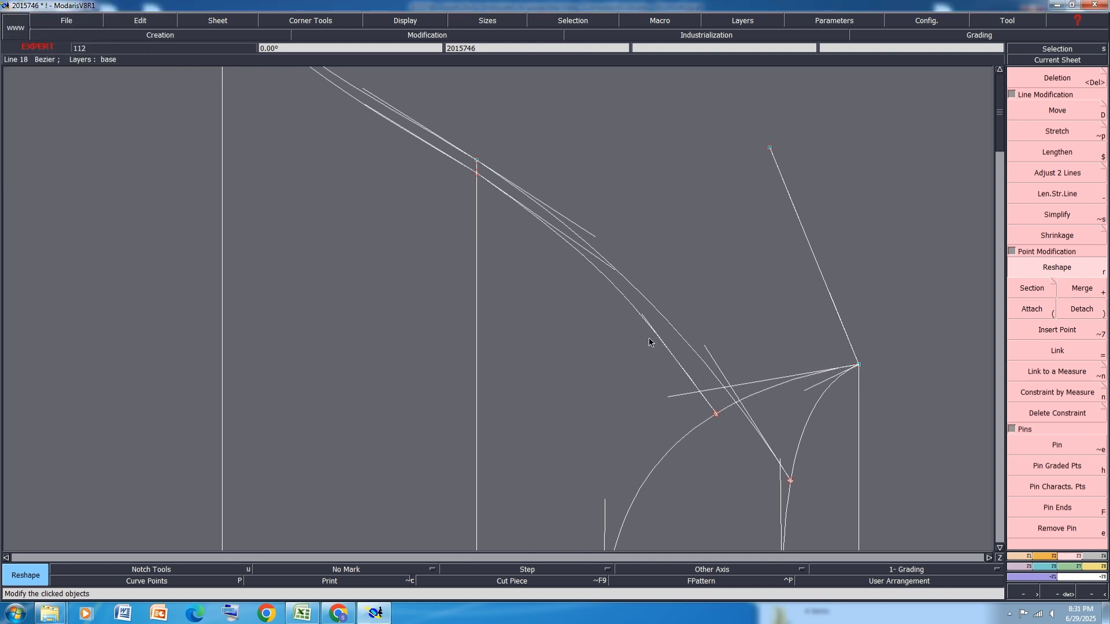
{"action": "left_click", "coordinate": [643, 319]}
{"action": "left_click", "coordinate": [653, 322]}
Nudge the inner raglan line's underarm-side handle at the mid-armhole point slightly outward and hide the curve handles
{"action": "scroll", "coordinate": [683, 339], "scroll_direction": "down", "scroll_amount": 1}
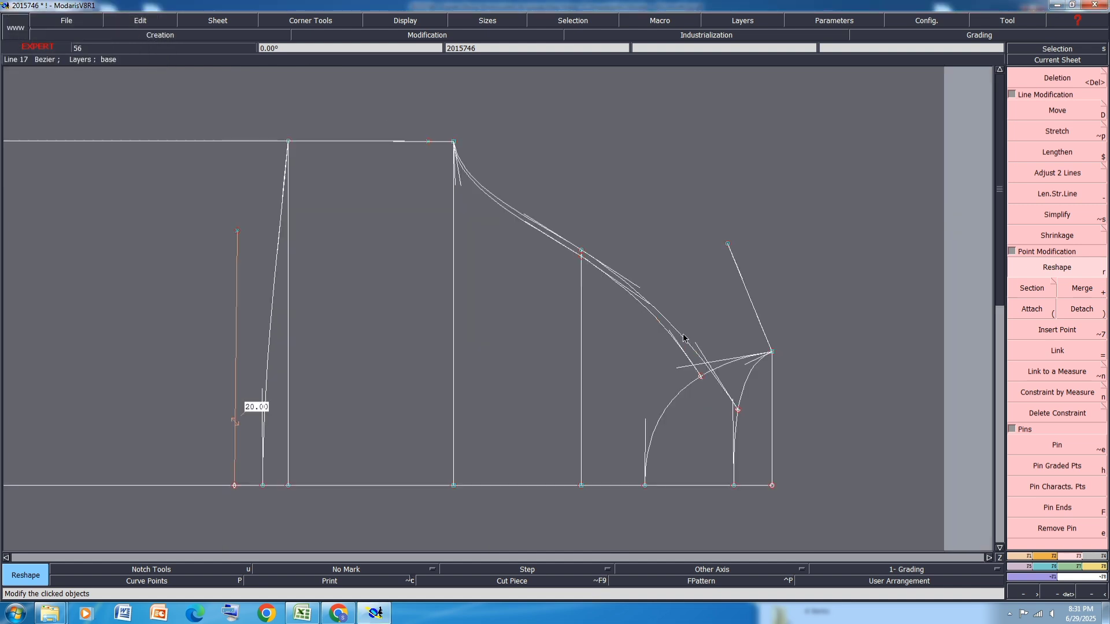
{"action": "scroll", "coordinate": [539, 202], "scroll_direction": "up", "scroll_amount": 2}
{"action": "scroll", "coordinate": [517, 260], "scroll_direction": "up", "scroll_amount": 1}
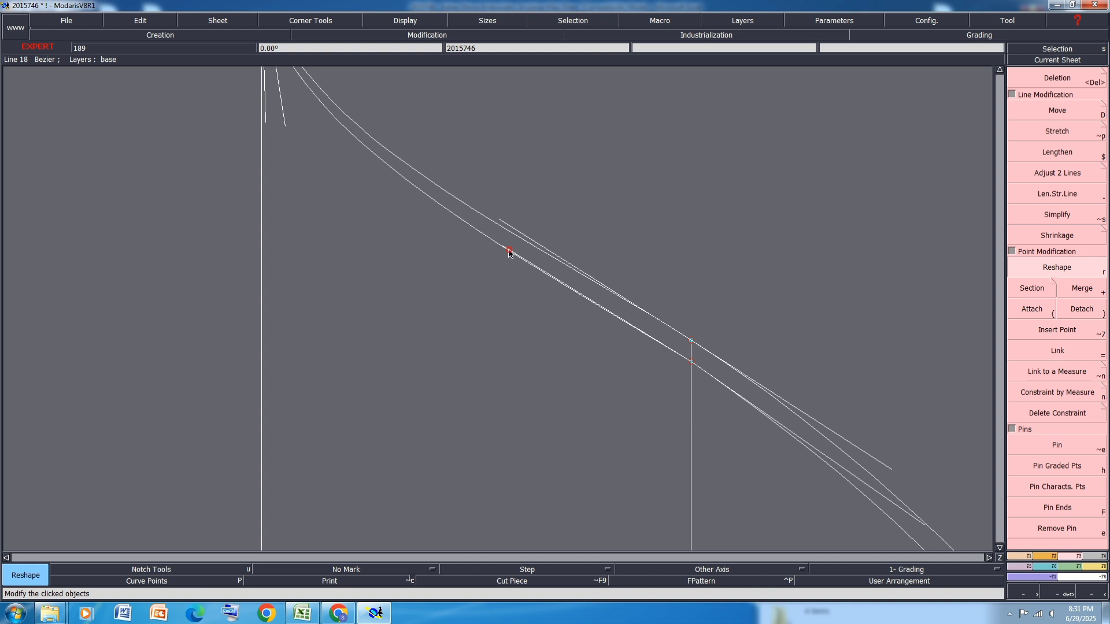
{"action": "scroll", "coordinate": [541, 219], "scroll_direction": "down", "scroll_amount": 1}
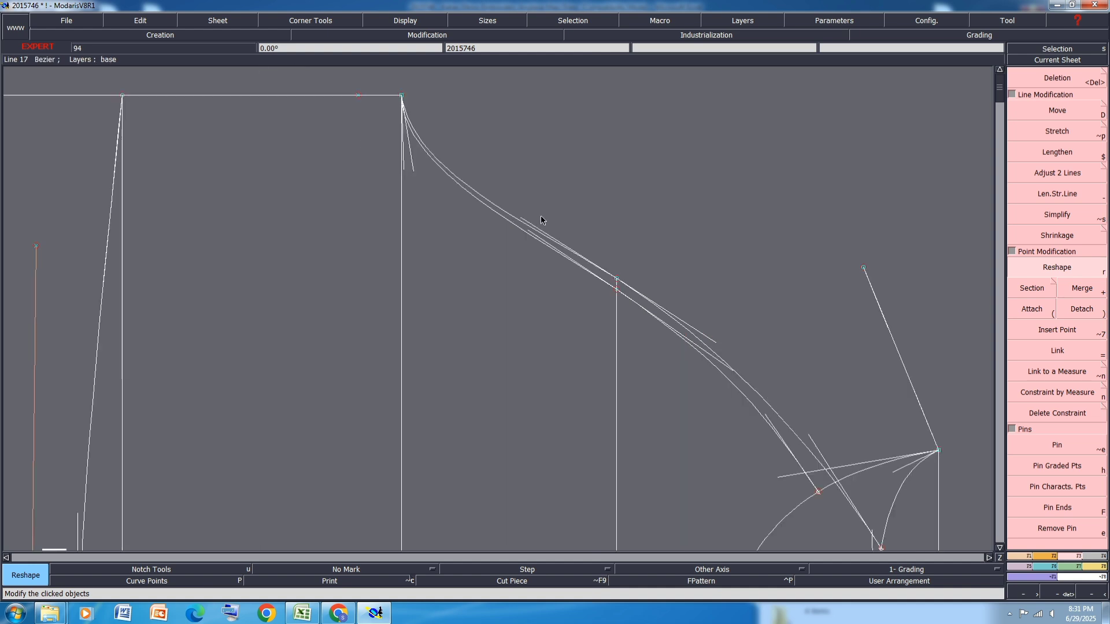
{"action": "scroll", "coordinate": [396, 157], "scroll_direction": "down", "scroll_amount": 1}
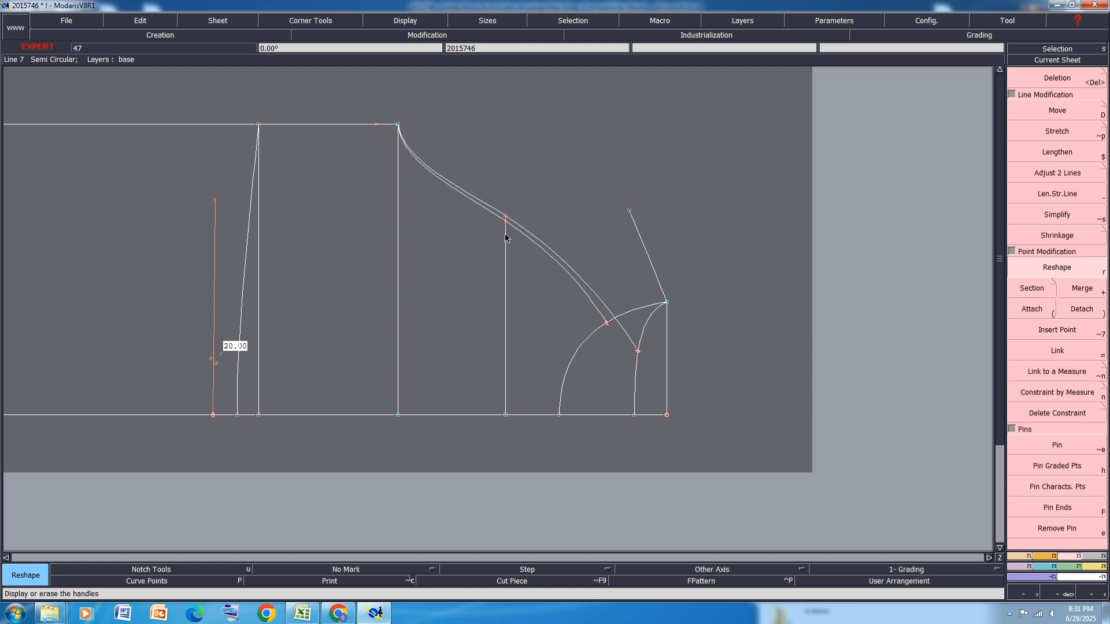
{"action": "scroll", "coordinate": [630, 326], "scroll_direction": "down", "scroll_amount": 1}
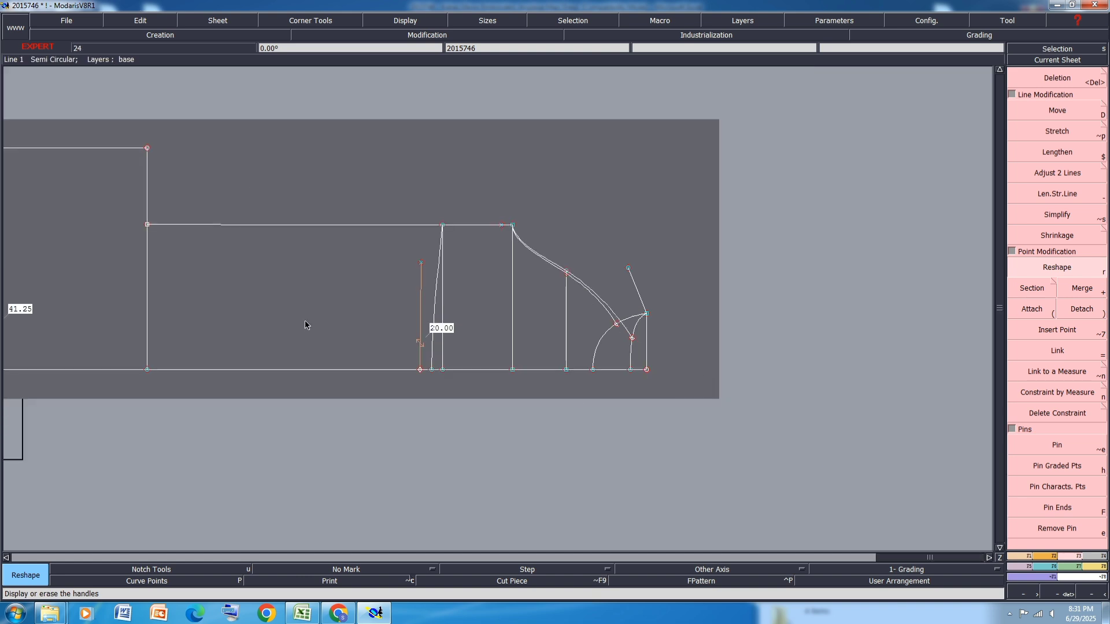
Save the model despite the validation-file warning and align the skirt side line's ruffle-seam end with the waist side point
{"action": "key", "text": "ctrl+s"}
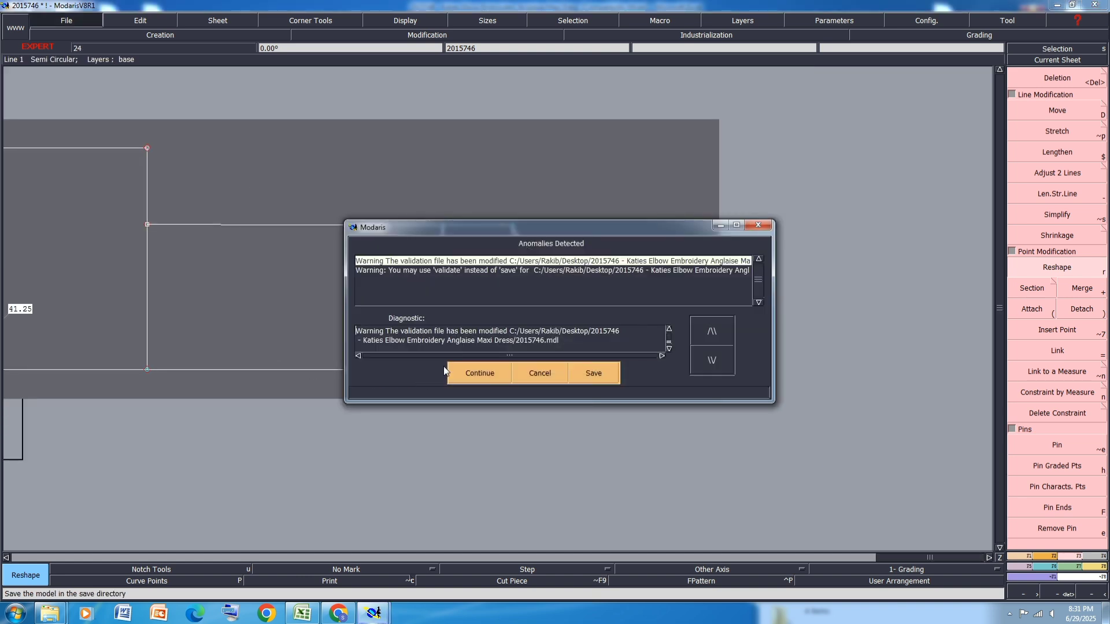
{"action": "left_click", "coordinate": [481, 371]}
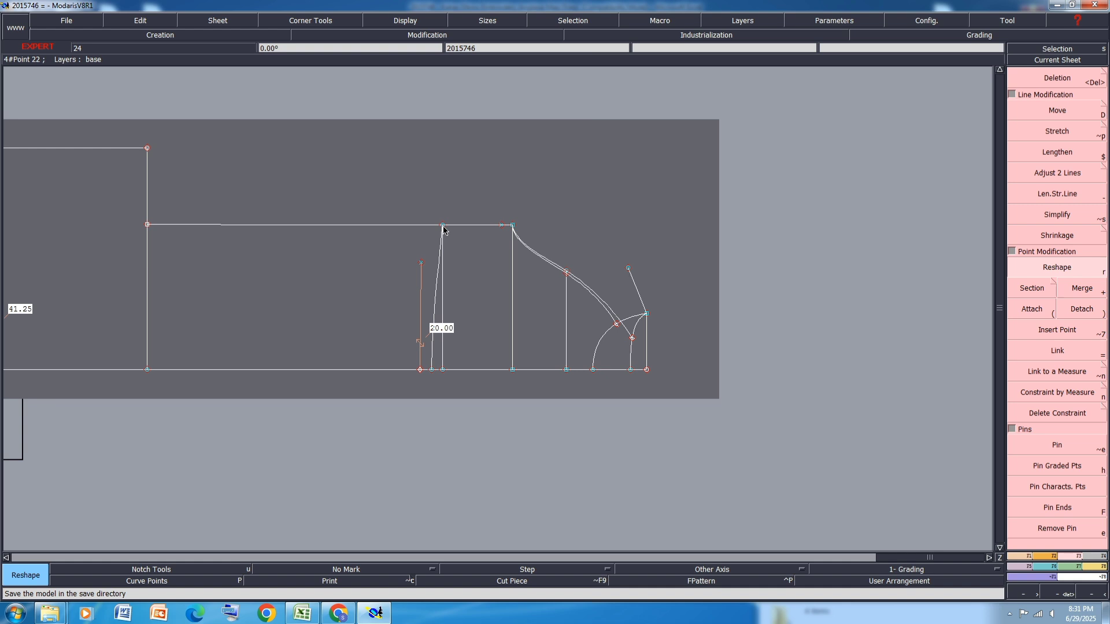
{"action": "key", "text": "8"}
{"action": "left_click", "coordinate": [442, 225]}
{"action": "left_click", "coordinate": [148, 225]}
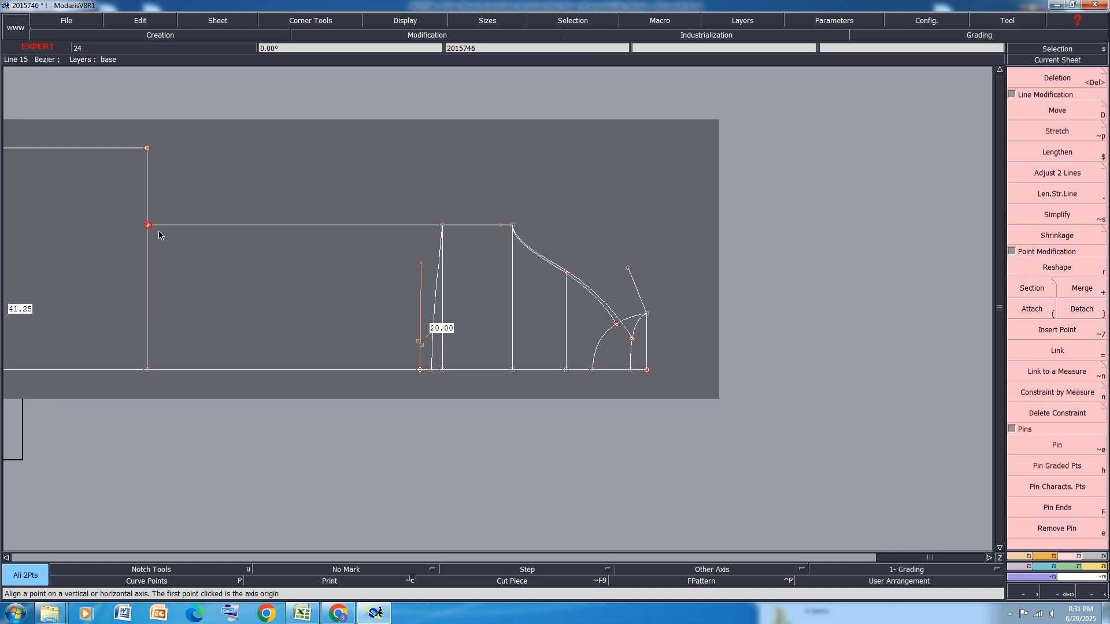
Rotate the bodice piece by two points so that its shoulder line lies horizontal
{"action": "scroll", "coordinate": [333, 289], "scroll_direction": "down", "scroll_amount": 2}
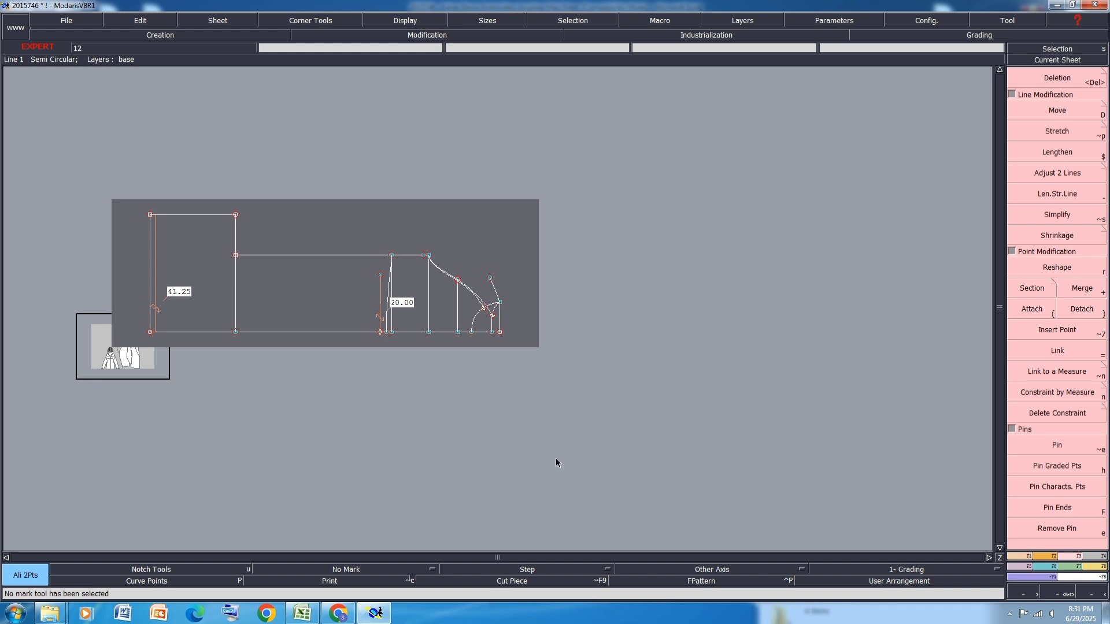
{"action": "scroll", "coordinate": [462, 335], "scroll_direction": "up", "scroll_amount": 1}
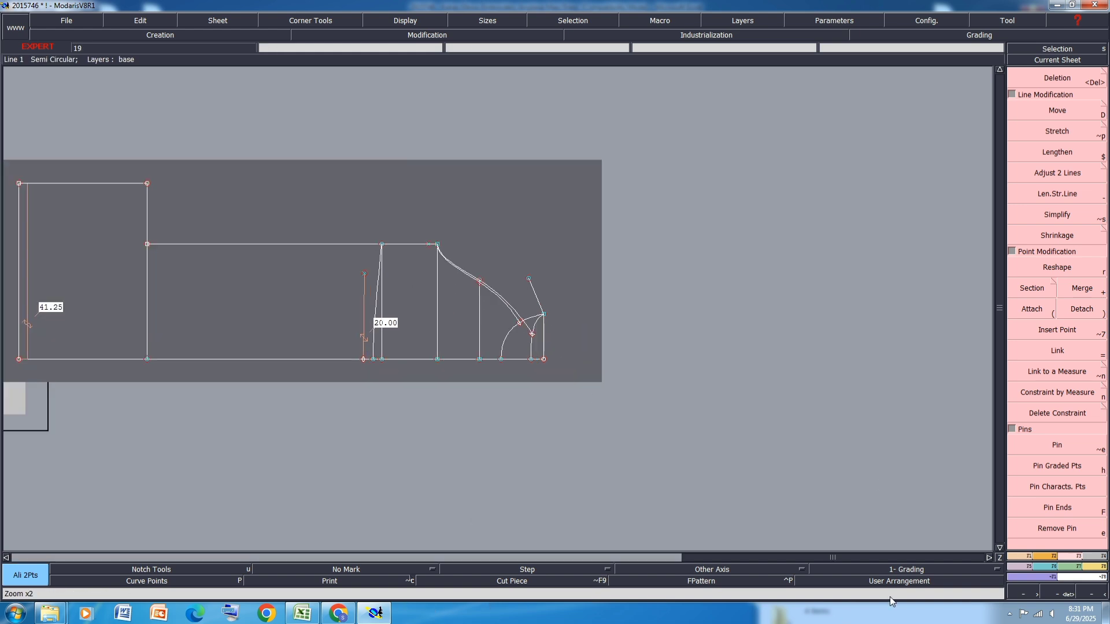
{"action": "left_click", "coordinate": [1053, 556]}
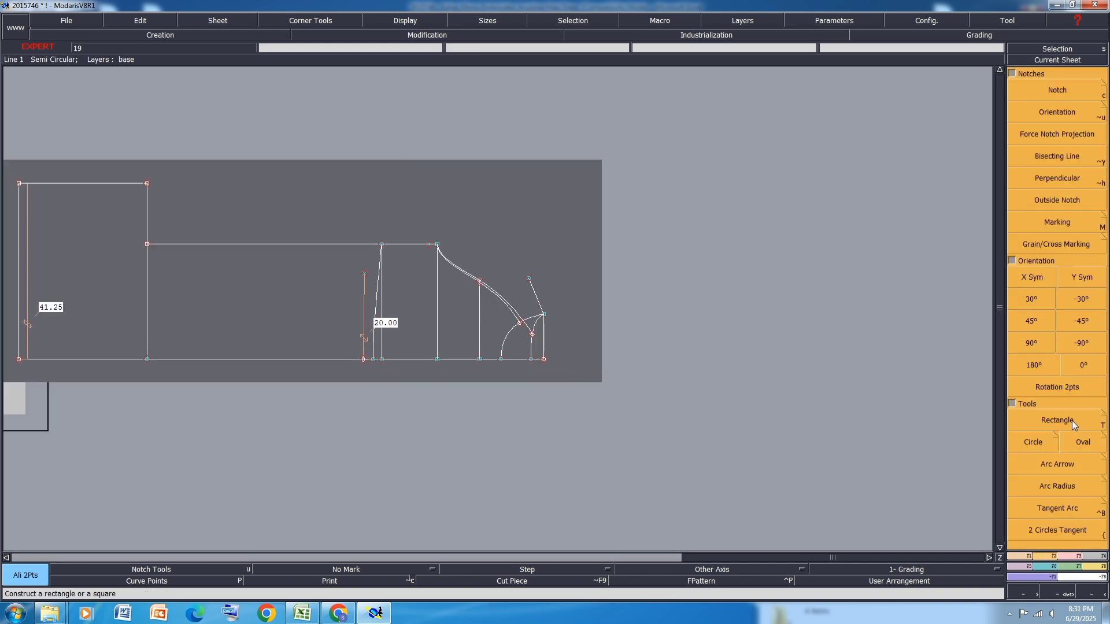
{"action": "left_click", "coordinate": [1072, 421]}
{"action": "left_click", "coordinate": [1076, 384]}
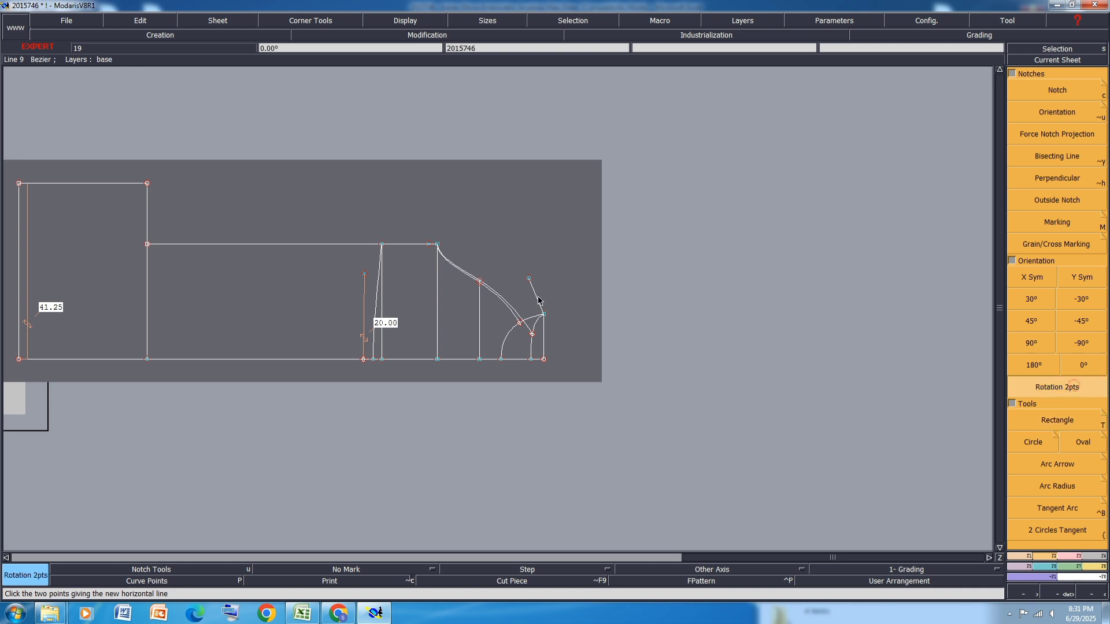
{"action": "left_click", "coordinate": [529, 278]}
{"action": "left_click", "coordinate": [543, 314]}
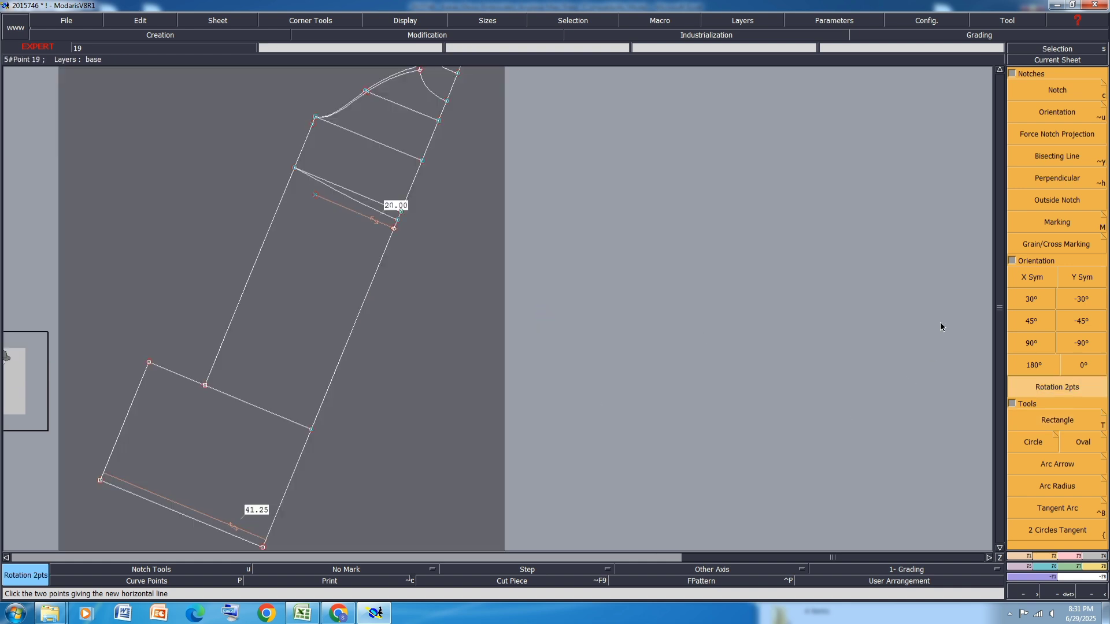
{"action": "scroll", "coordinate": [459, 297], "scroll_direction": "down", "scroll_amount": 2}
{"action": "scroll", "coordinate": [404, 110], "scroll_direction": "up", "scroll_amount": 4}
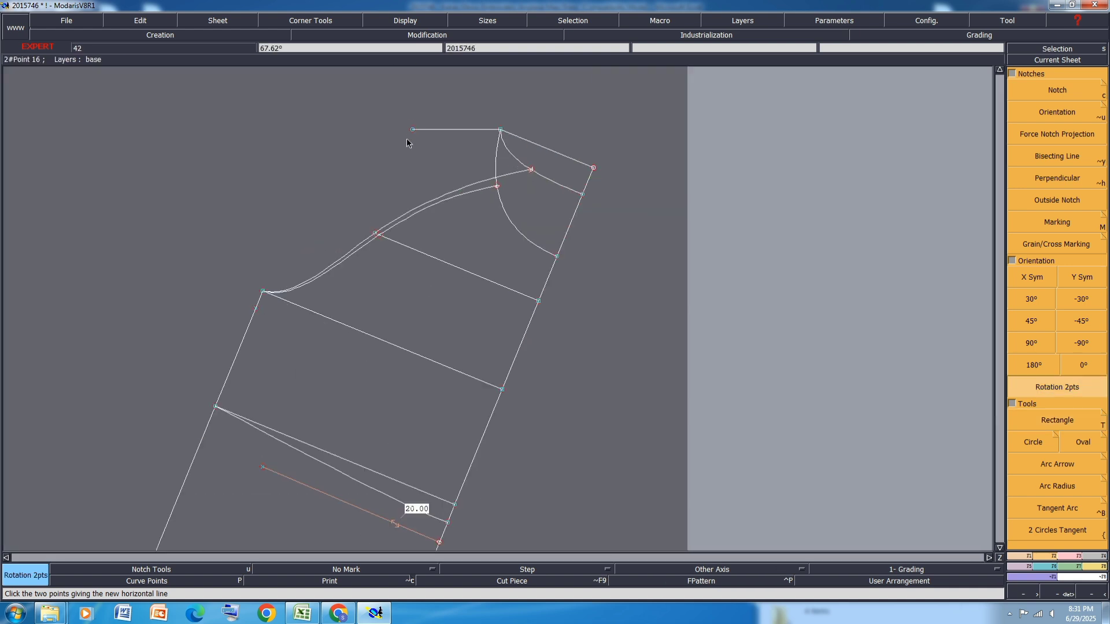
Place a dynamic length measure on the shoulder line between its outer end and the neck point
{"action": "left_click", "coordinate": [1097, 568]}
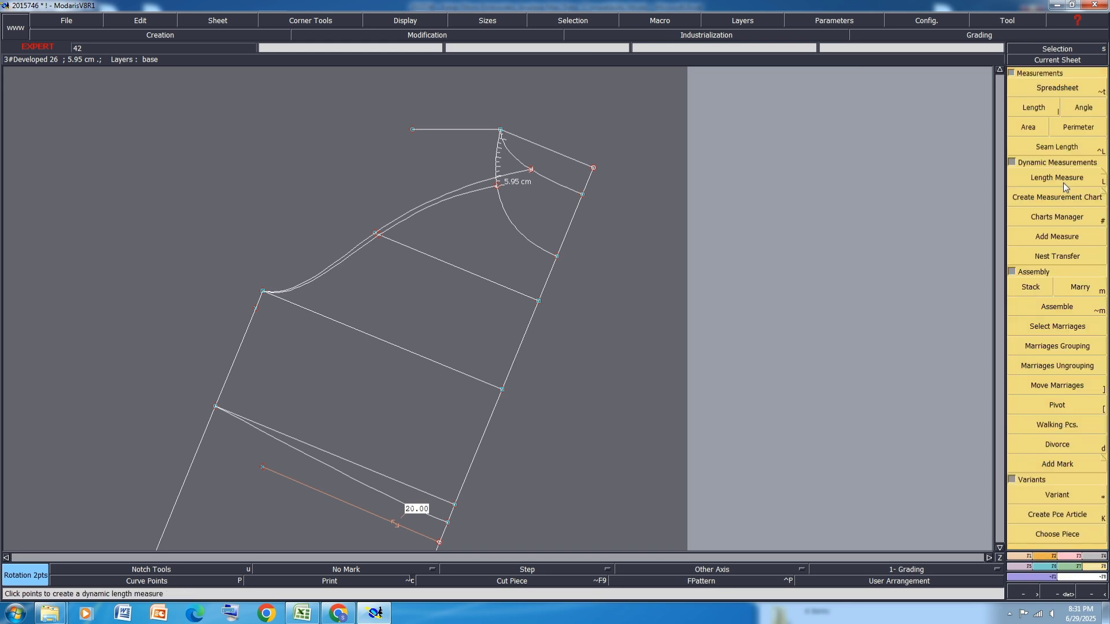
{"action": "left_click", "coordinate": [1063, 178]}
{"action": "left_click", "coordinate": [413, 129]}
{"action": "left_click", "coordinate": [500, 130]}
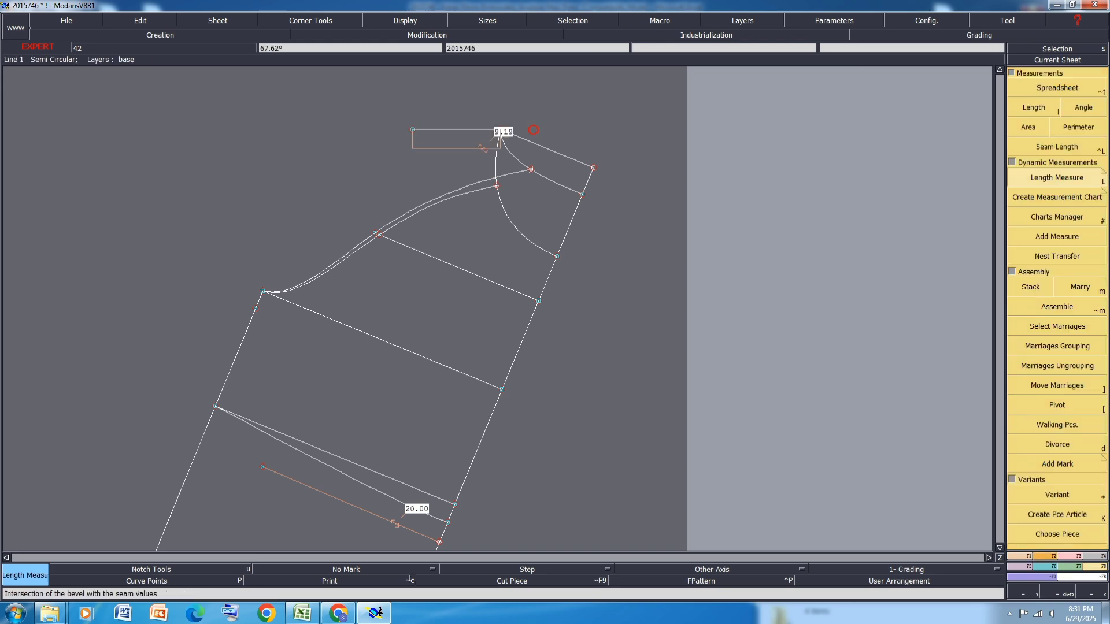
Highlight the SLEEVE LENGTH row in yellow in the Excel size specification and return to Modaris
{"action": "left_click", "coordinate": [302, 612]}
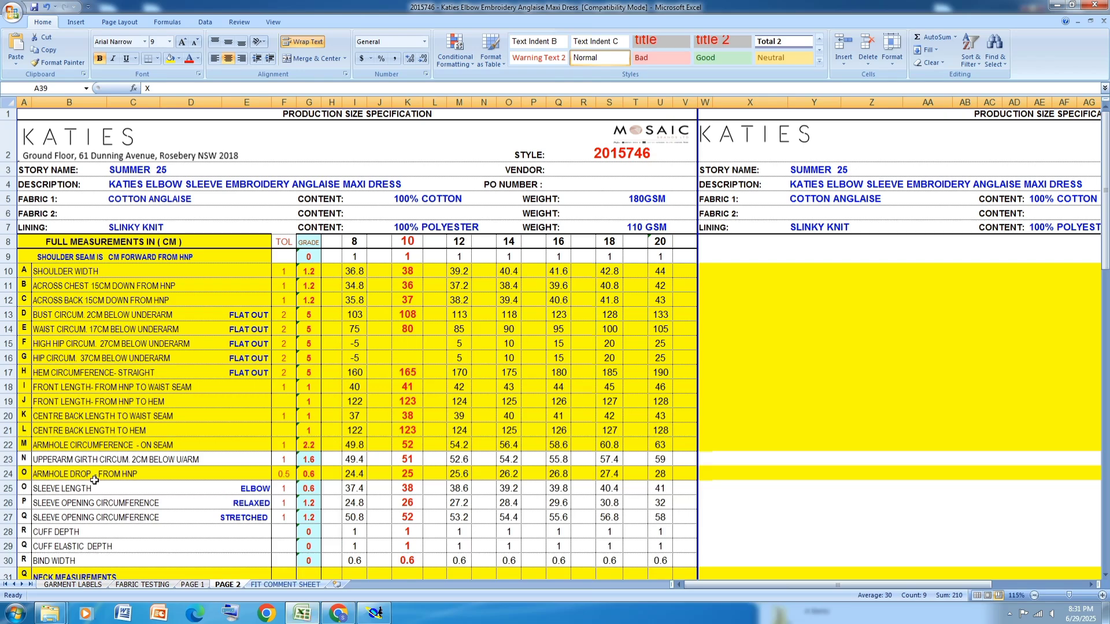
{"action": "scroll", "coordinate": [134, 405], "scroll_direction": "down", "scroll_amount": 1}
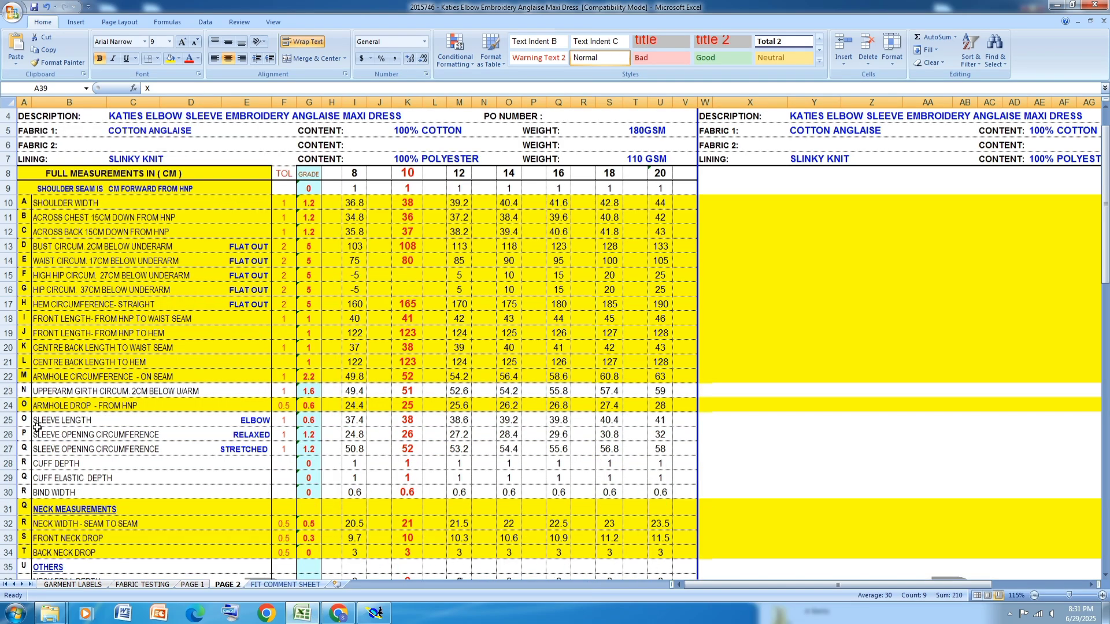
{"action": "left_click", "coordinate": [9, 421]}
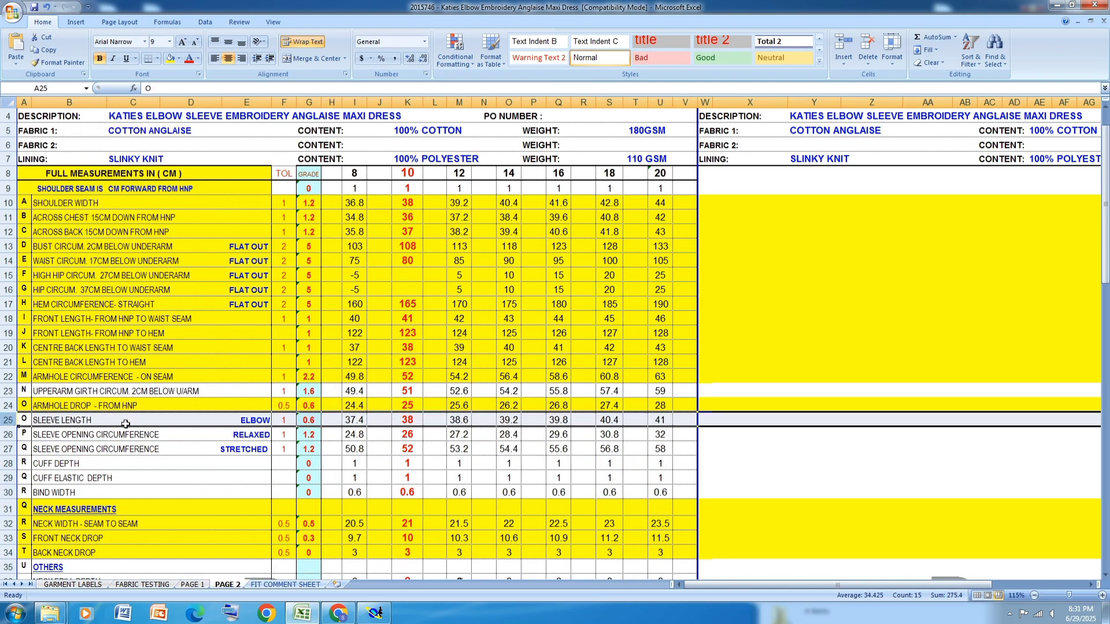
{"action": "left_click", "coordinate": [170, 59]}
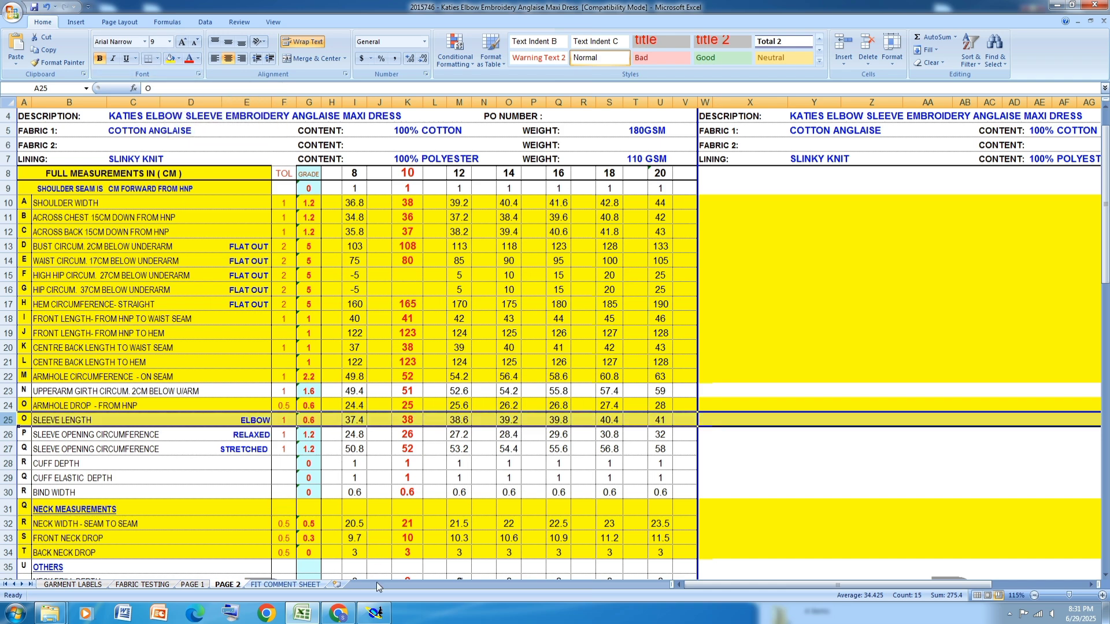
{"action": "left_click", "coordinate": [374, 613]}
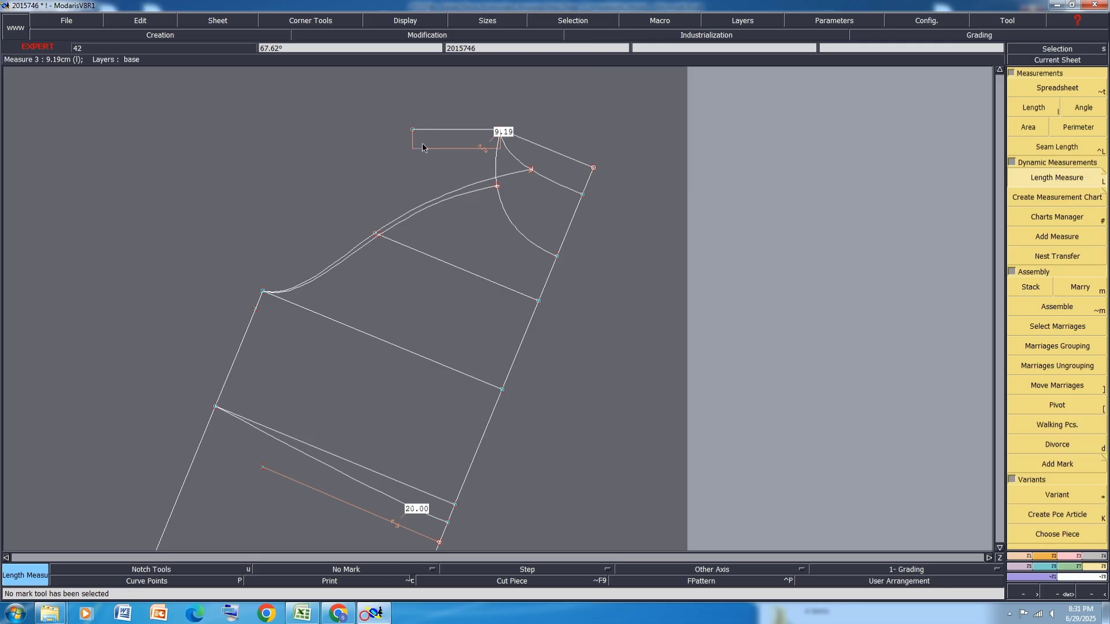
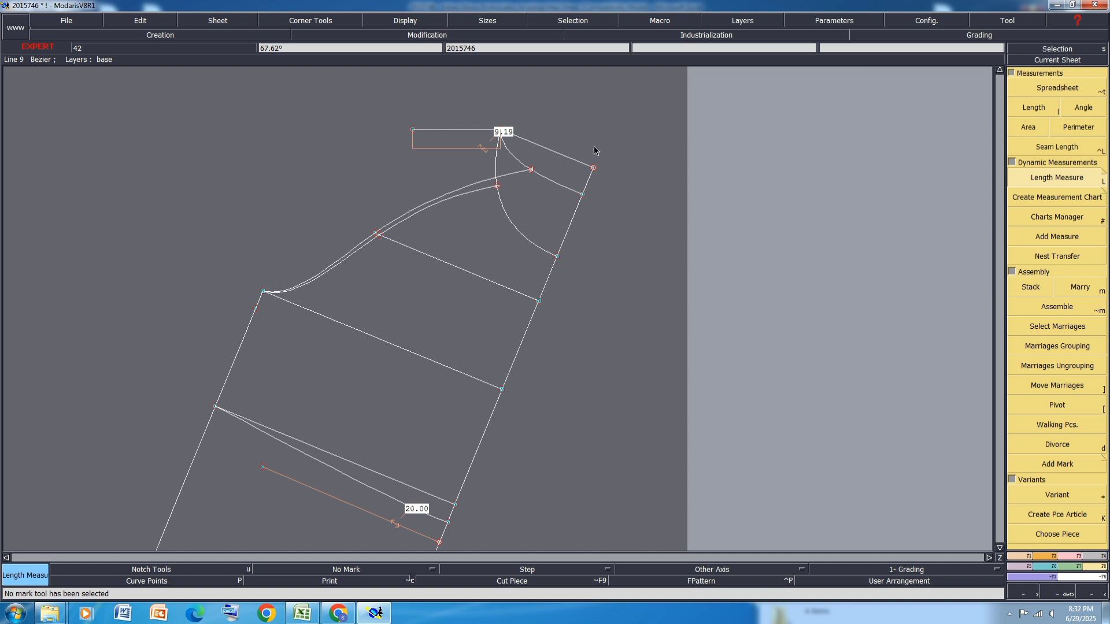
Extend the shoulder line outward by 28.8 cm with Len.Str.Line for the sleeve length
{"action": "left_click", "coordinate": [1078, 556]}
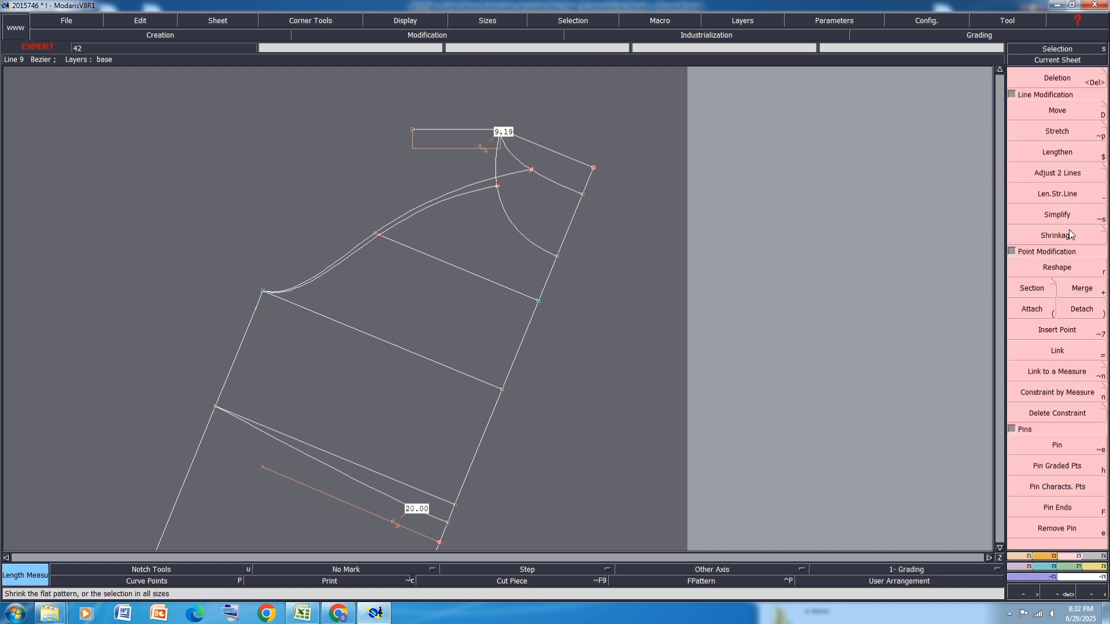
{"action": "left_click", "coordinate": [1081, 197]}
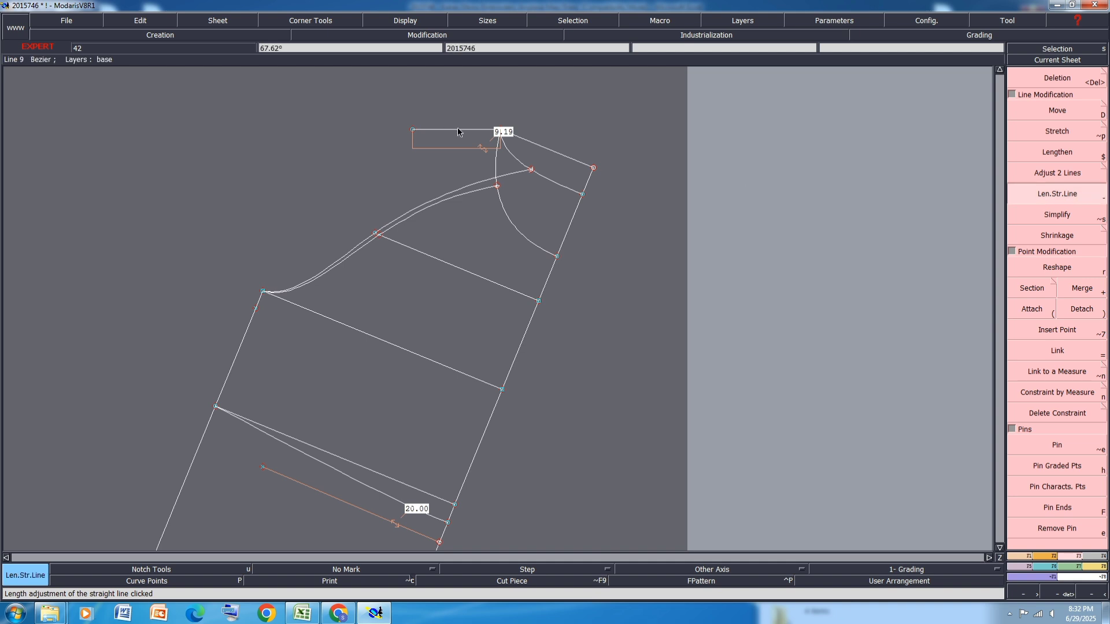
{"action": "left_click", "coordinate": [458, 130]}
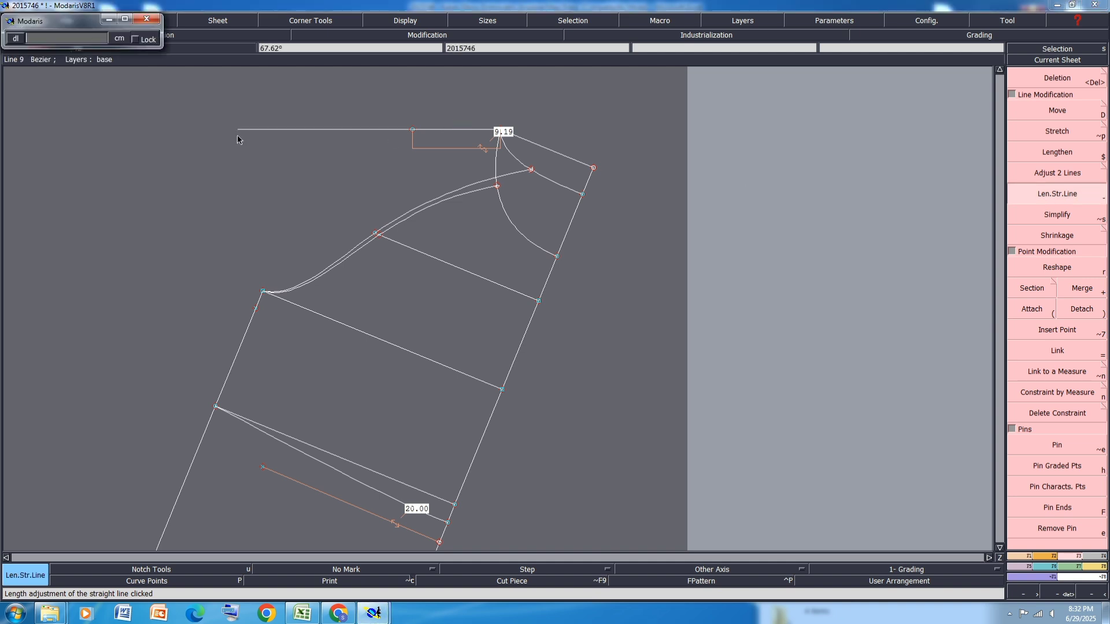
{"action": "type", "text": "28.8"}
{"action": "key", "text": "Return"}
In the Excel specification, select the relaxed sleeve opening row and examine the sleeve and its elasticated cuff in the PAGE 1 sample photo
{"action": "left_click", "coordinate": [301, 614]}
{"action": "left_click", "coordinate": [9, 435]}
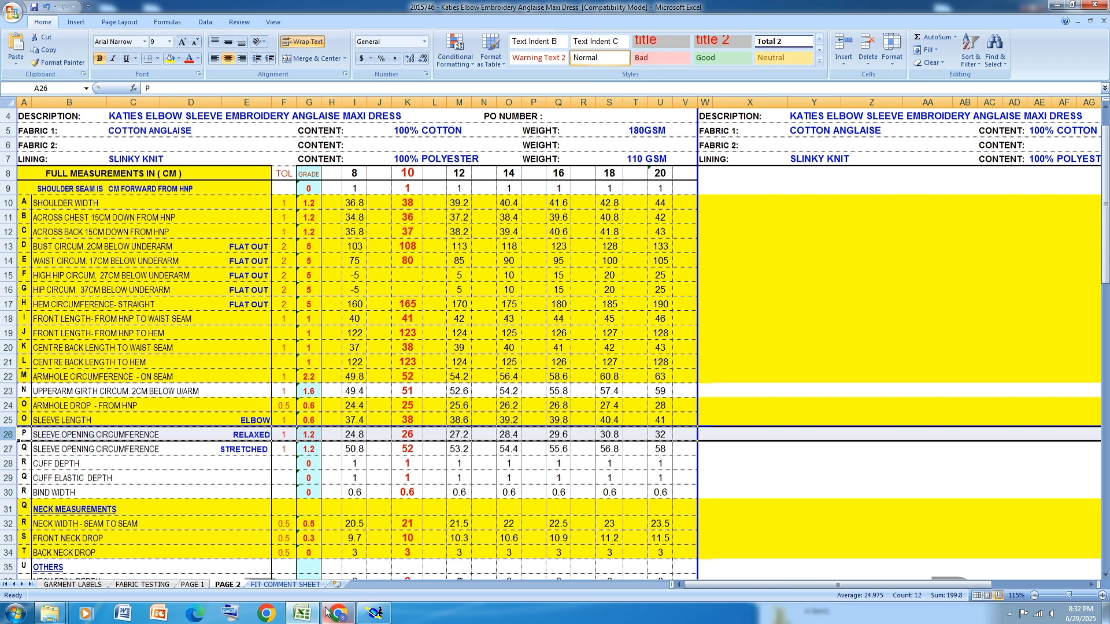
{"action": "left_click", "coordinate": [308, 619]}
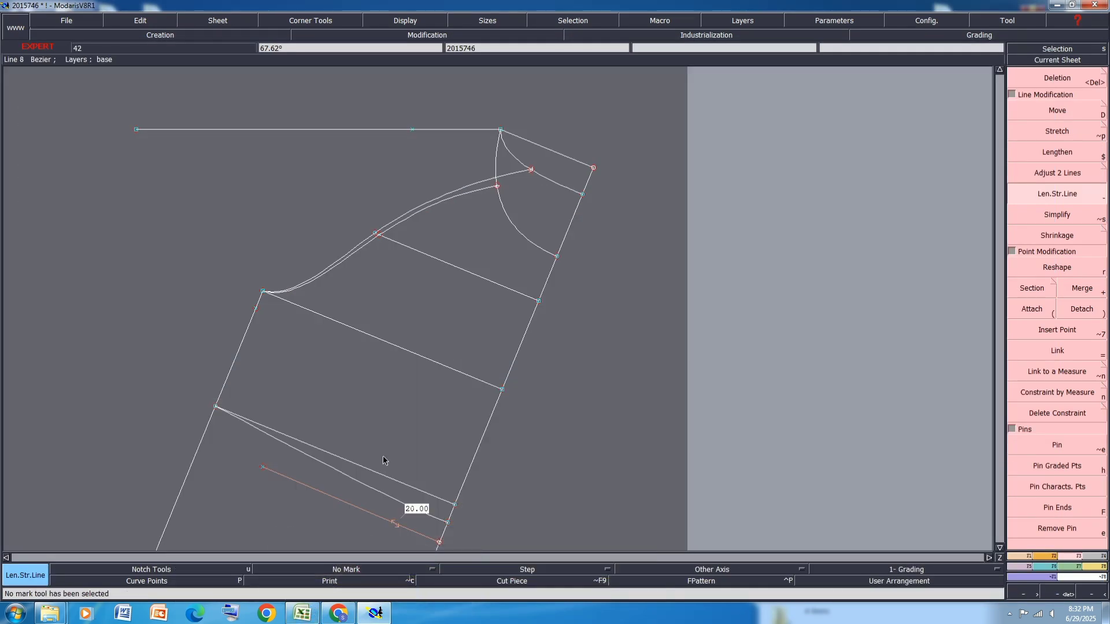
{"action": "left_click", "coordinate": [298, 615]}
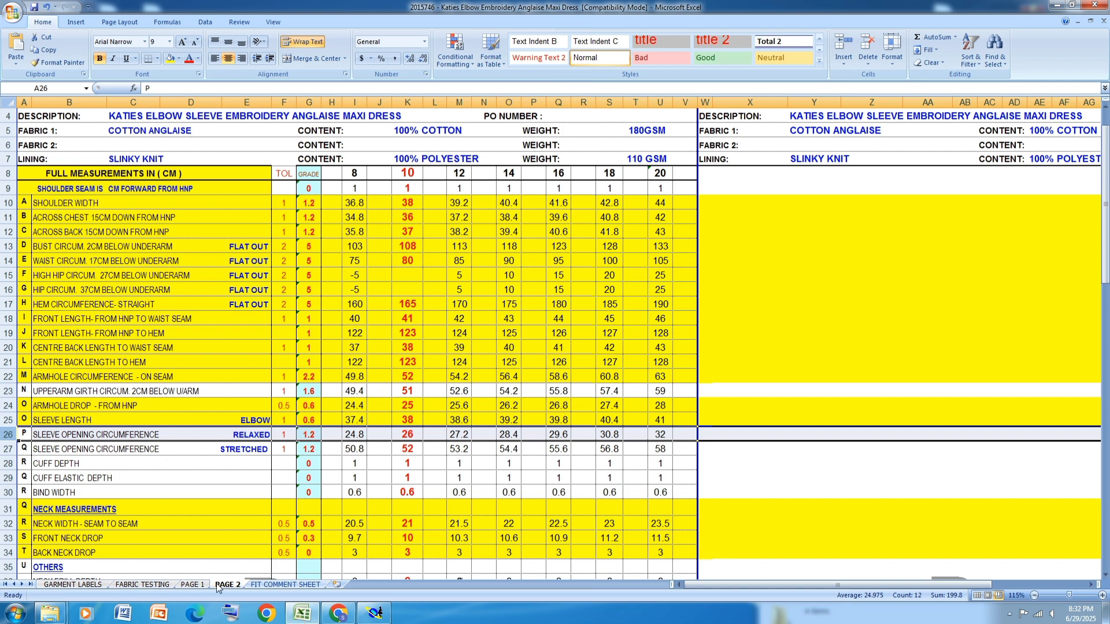
{"action": "left_click", "coordinate": [193, 584]}
{"action": "scroll", "coordinate": [550, 404], "scroll_direction": "down", "scroll_amount": 6}
{"action": "left_click", "coordinate": [535, 359]}
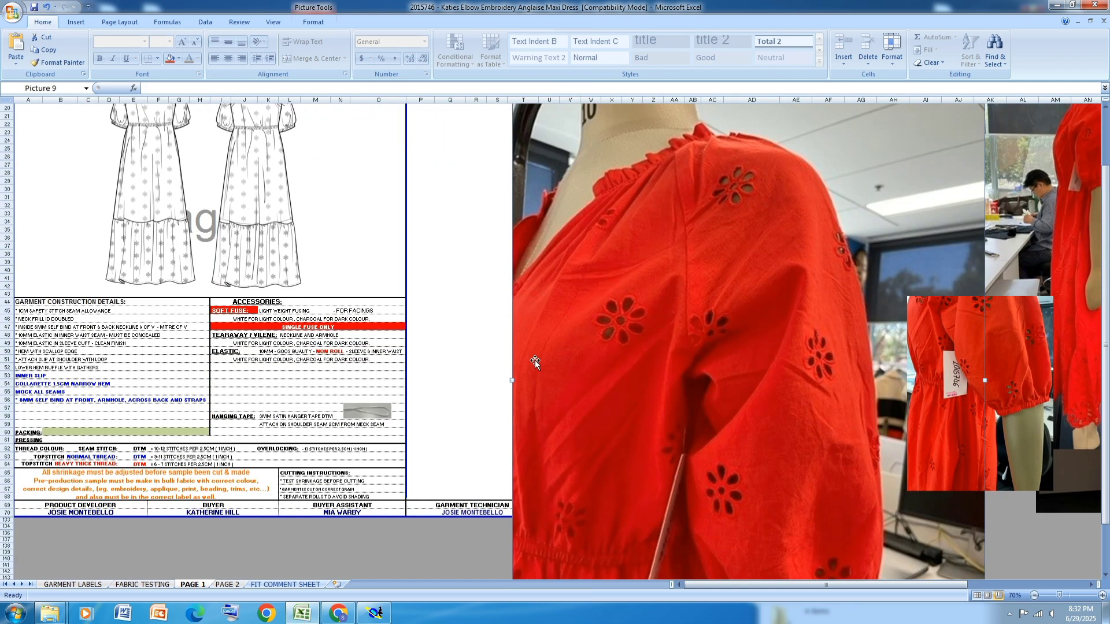
{"action": "scroll", "coordinate": [535, 359], "scroll_direction": "down", "scroll_amount": 5}
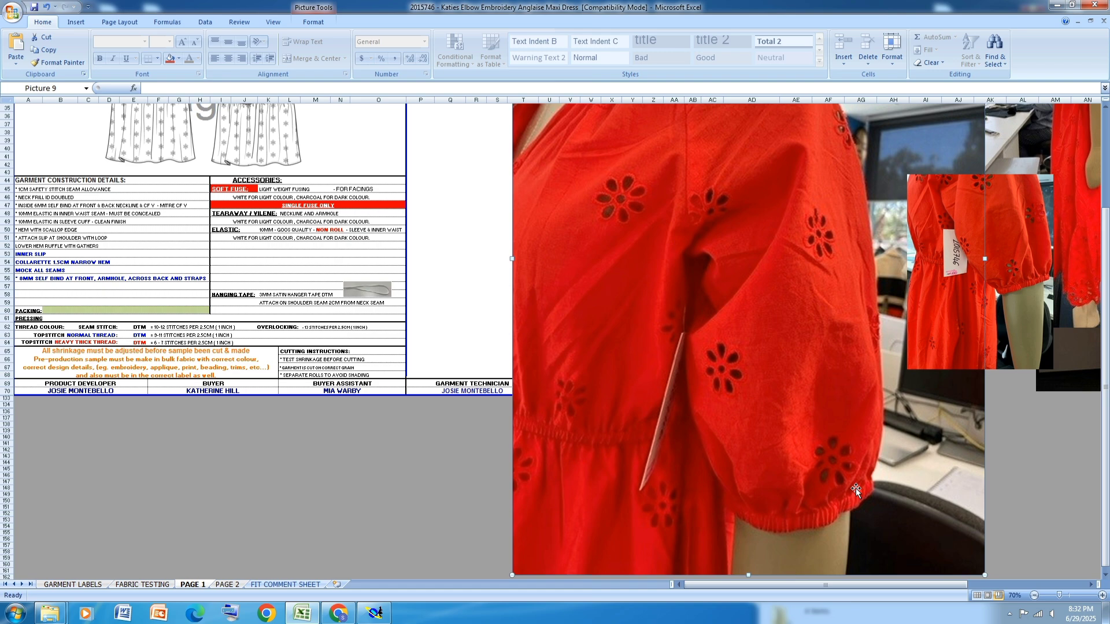
{"action": "scroll", "coordinate": [856, 488], "scroll_direction": "up", "scroll_amount": 2}
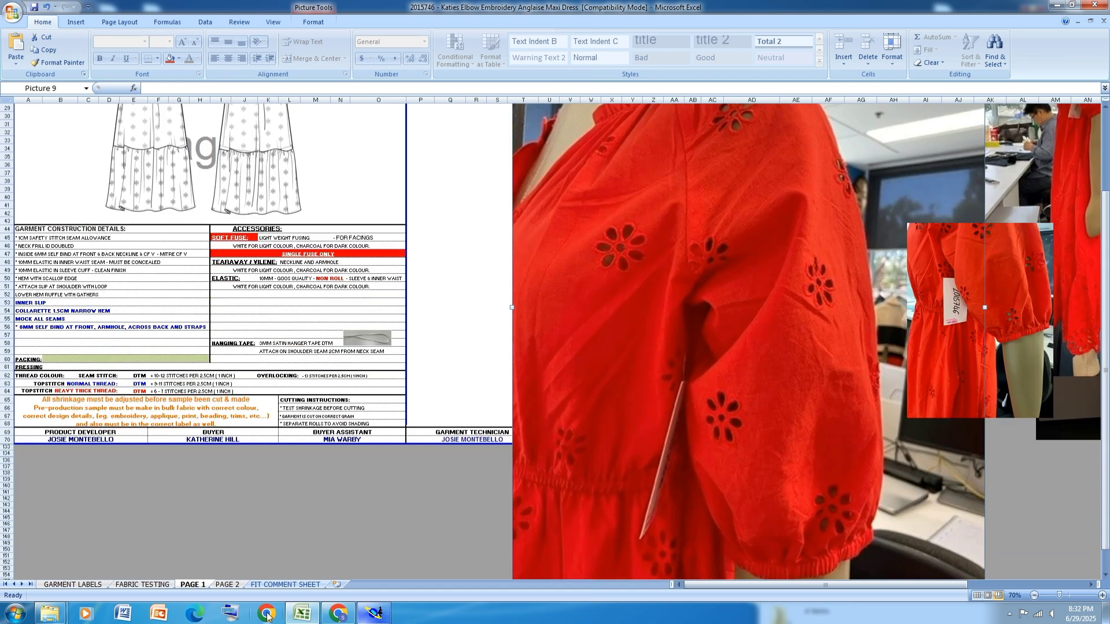
Highlight the relaxed and stretched SLEEVE OPENING CIRCUMFERENCE rows in yellow on PAGE 2 and return to Modaris
{"action": "left_click", "coordinate": [227, 584]}
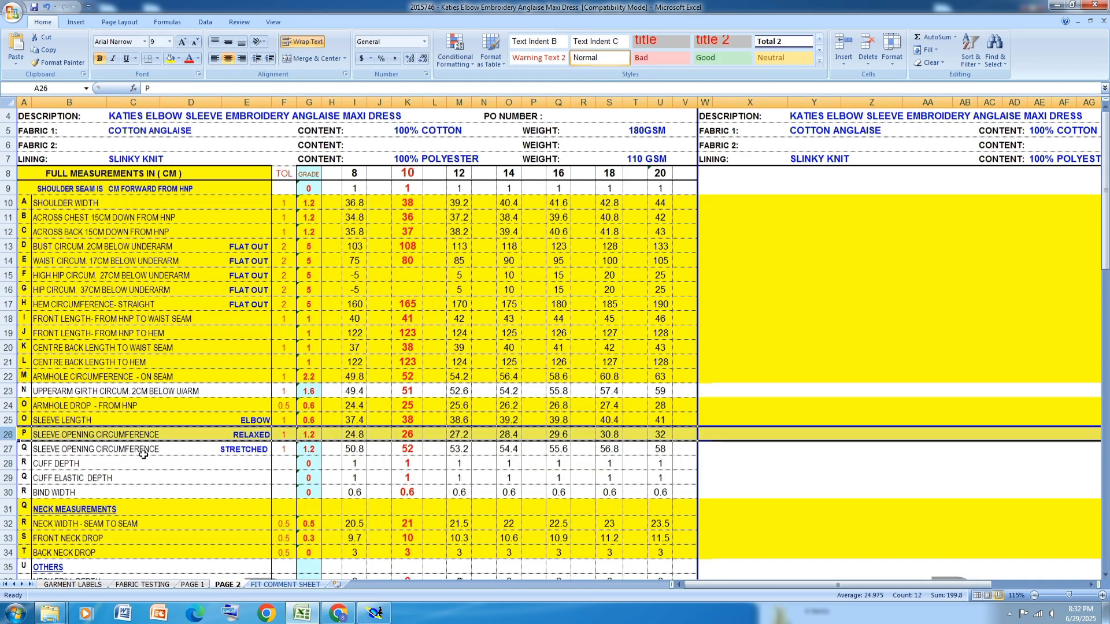
{"action": "left_click", "coordinate": [8, 449]}
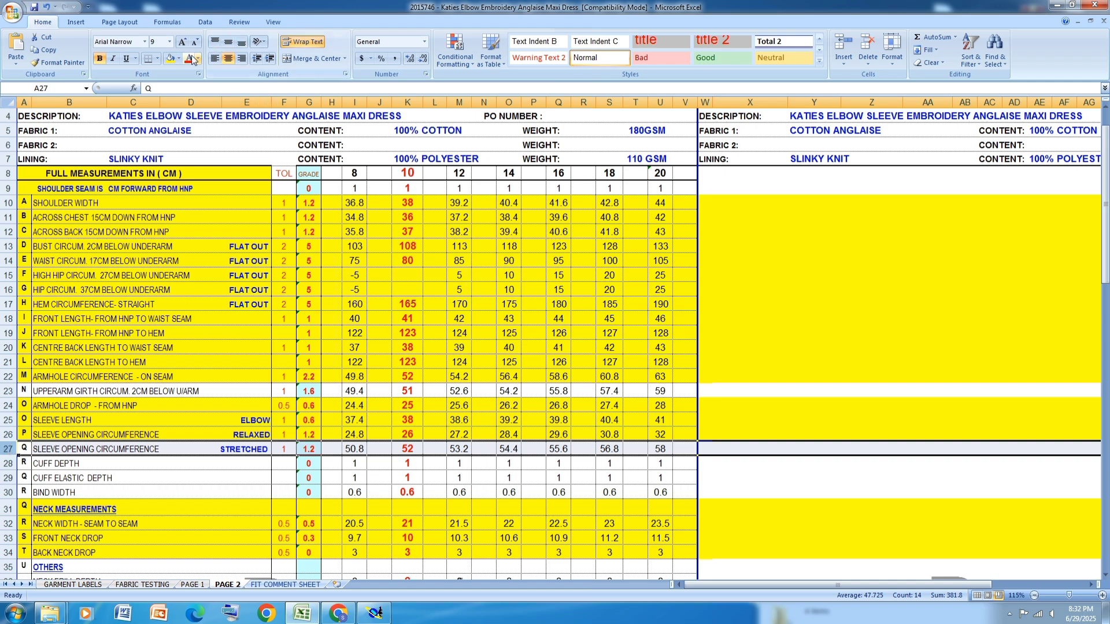
{"action": "left_click", "coordinate": [172, 56]}
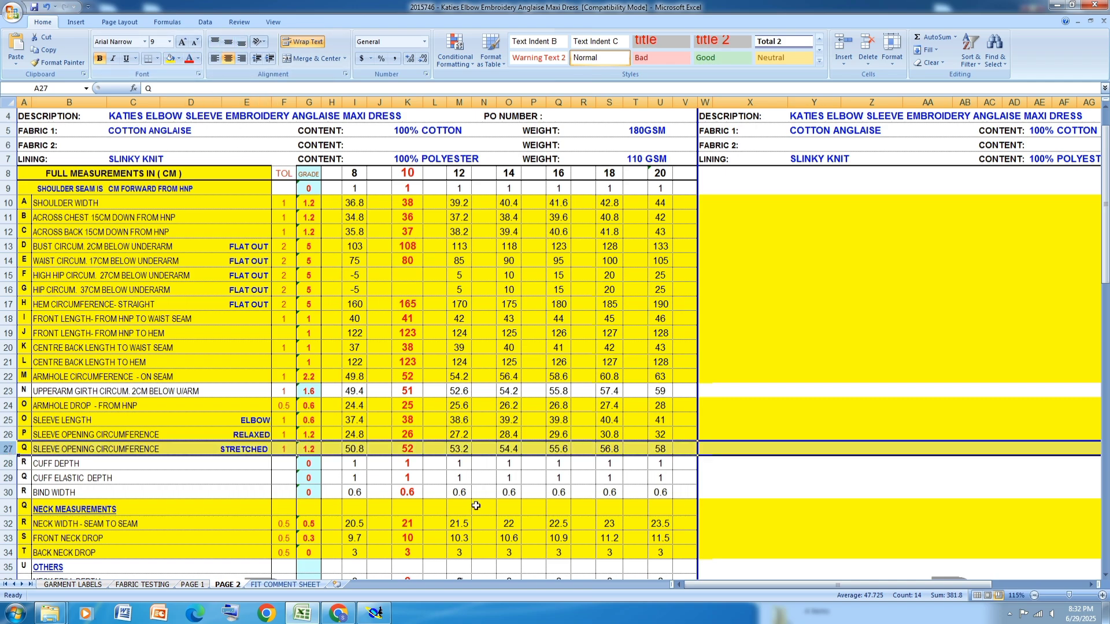
{"action": "left_click", "coordinate": [374, 614]}
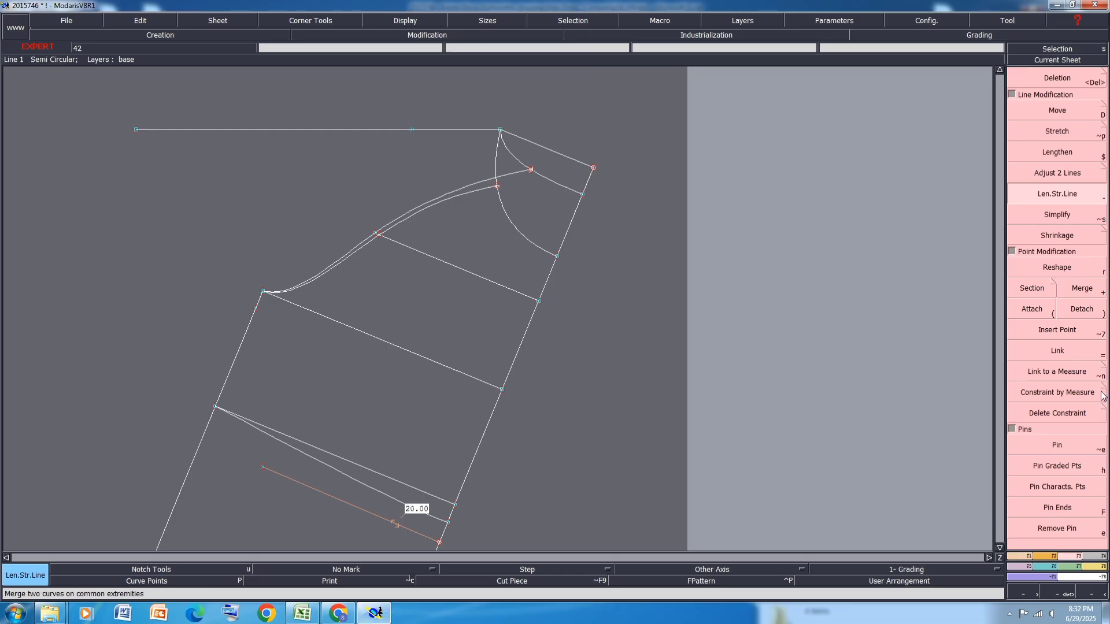
Draw a Bezier line straight down from the sleeve line's outer end with dx 0 and dy -26 cm for the sleeve opening
{"action": "left_click", "coordinate": [1024, 557]}
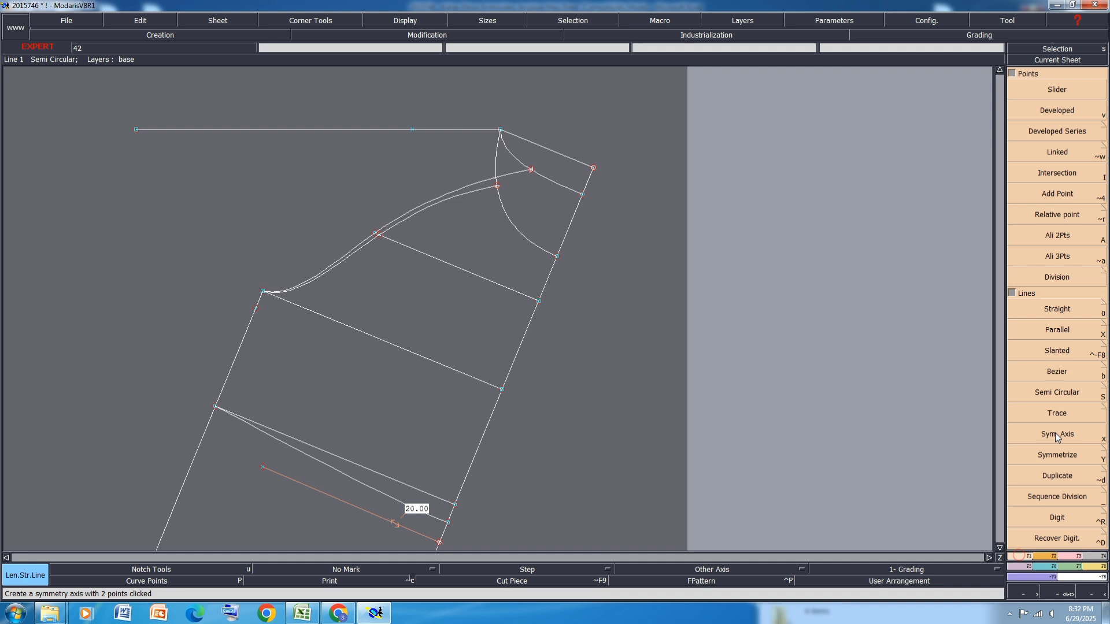
{"action": "left_click", "coordinate": [1060, 373]}
{"action": "left_click", "coordinate": [136, 129]}
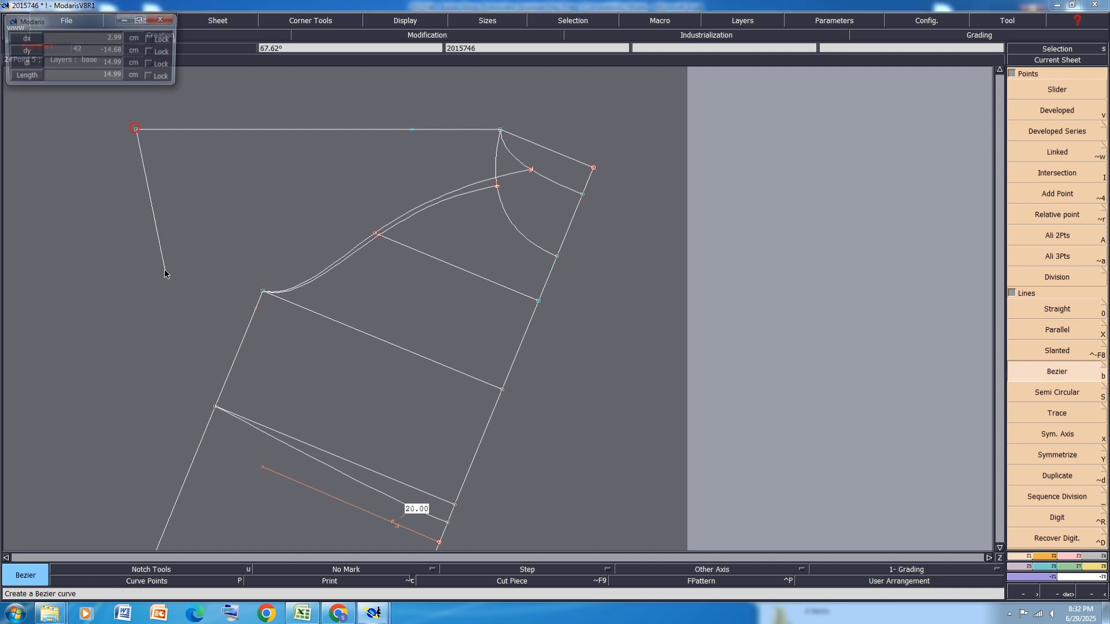
{"action": "type", "text": "0"}
{"action": "key", "text": "Return"}
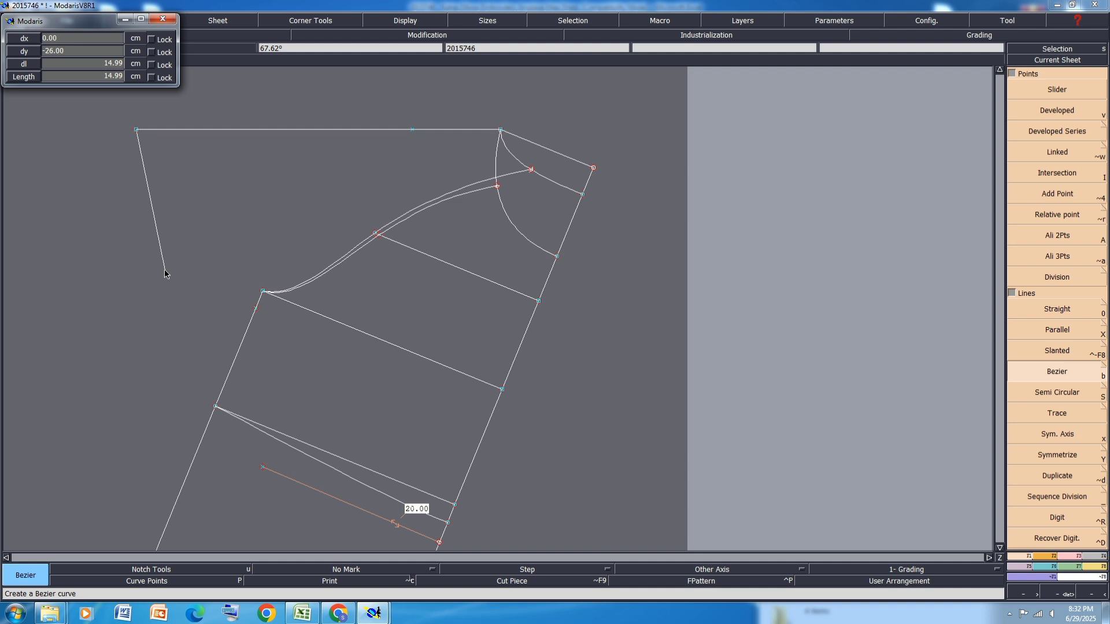
{"action": "key", "text": "Return"}
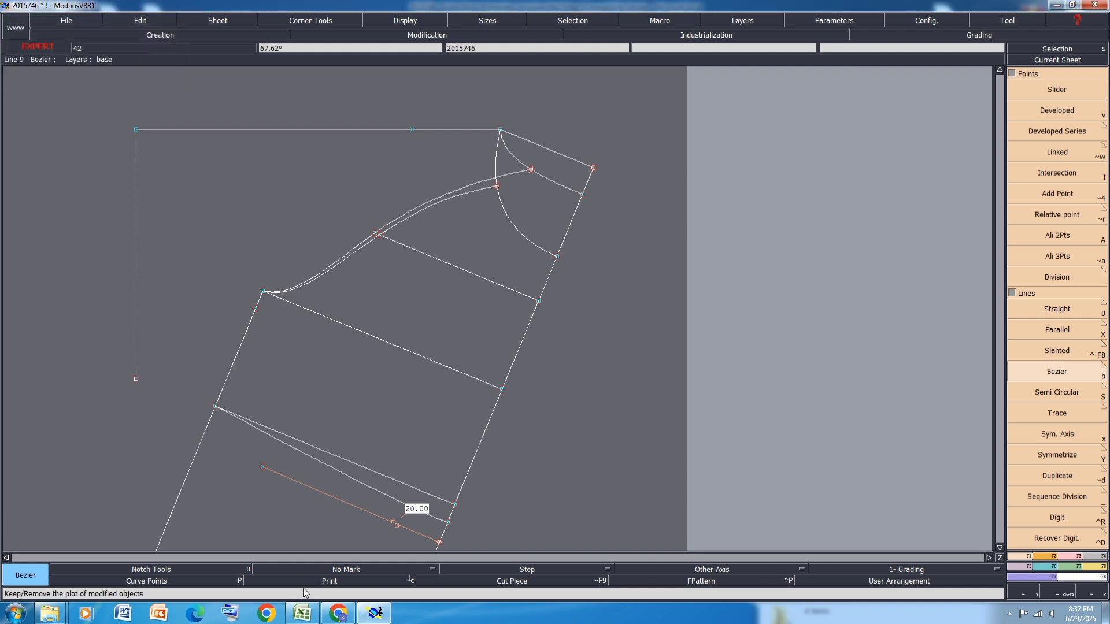
Switch to Excel, read the PAGE 2 measurement table from the full measurements down to the LINING section, and return to Modaris
{"action": "left_click", "coordinate": [302, 613]}
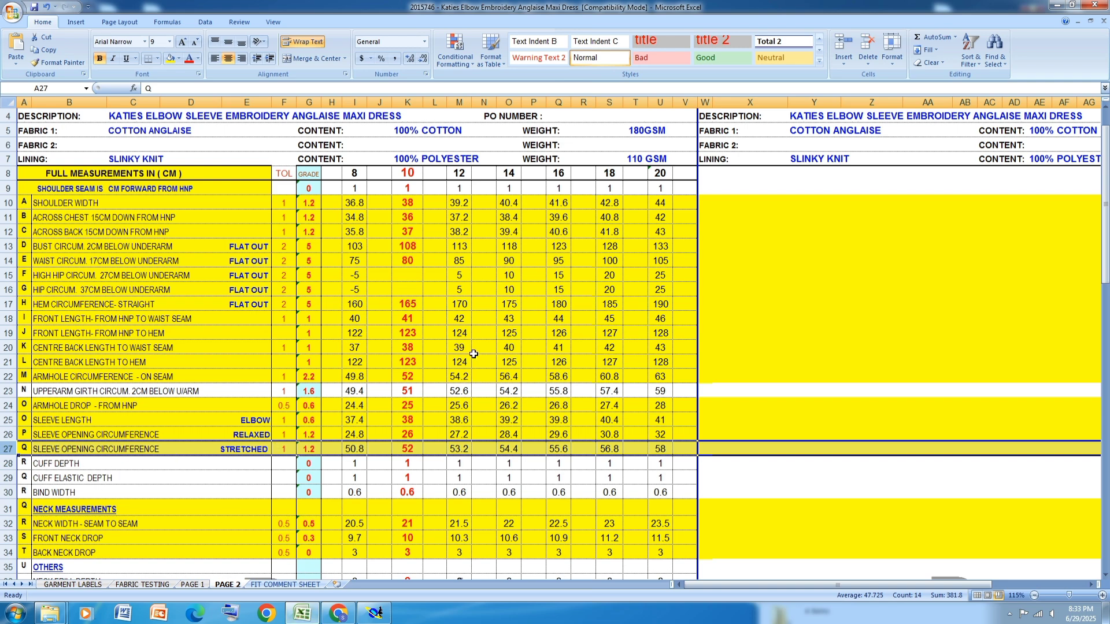
{"action": "scroll", "coordinate": [426, 448], "scroll_direction": "down", "scroll_amount": 1}
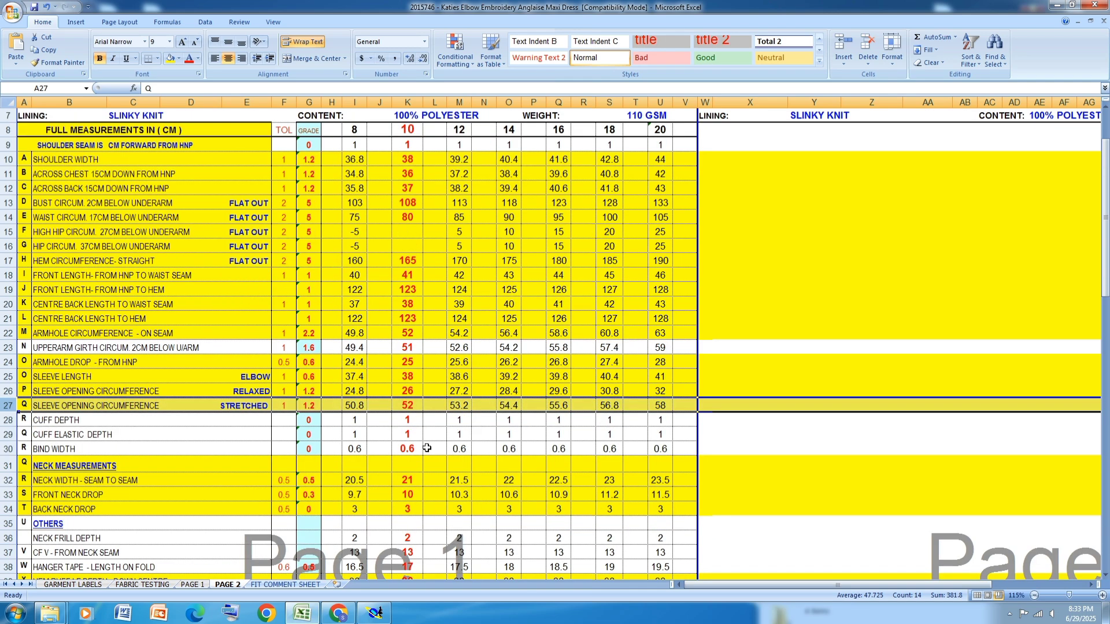
{"action": "scroll", "coordinate": [465, 409], "scroll_direction": "down", "scroll_amount": 2}
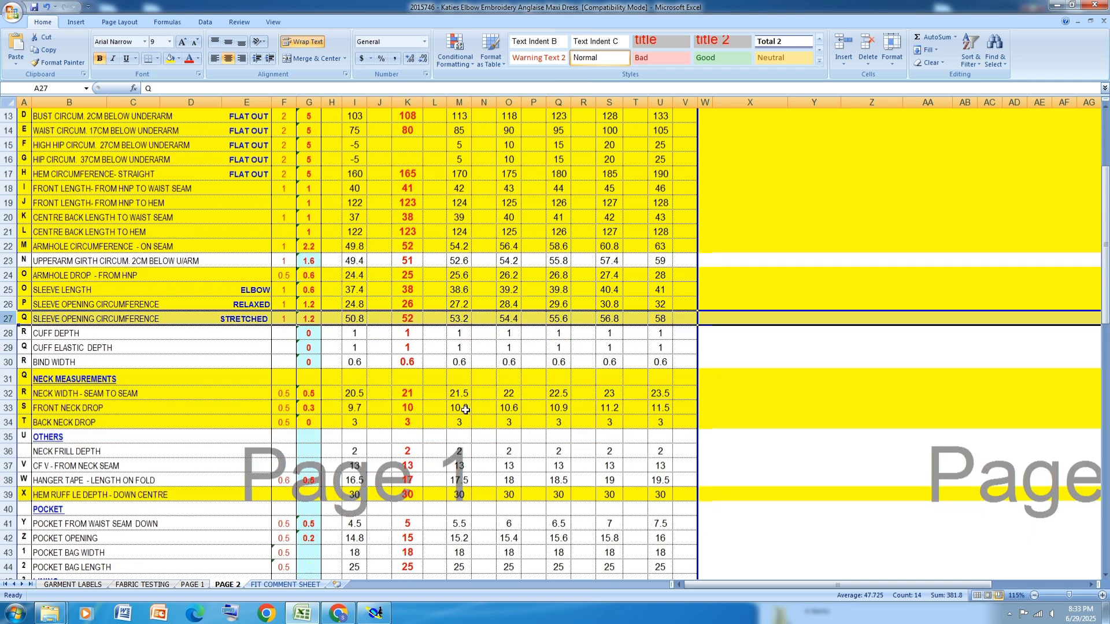
{"action": "scroll", "coordinate": [412, 406], "scroll_direction": "down", "scroll_amount": 1}
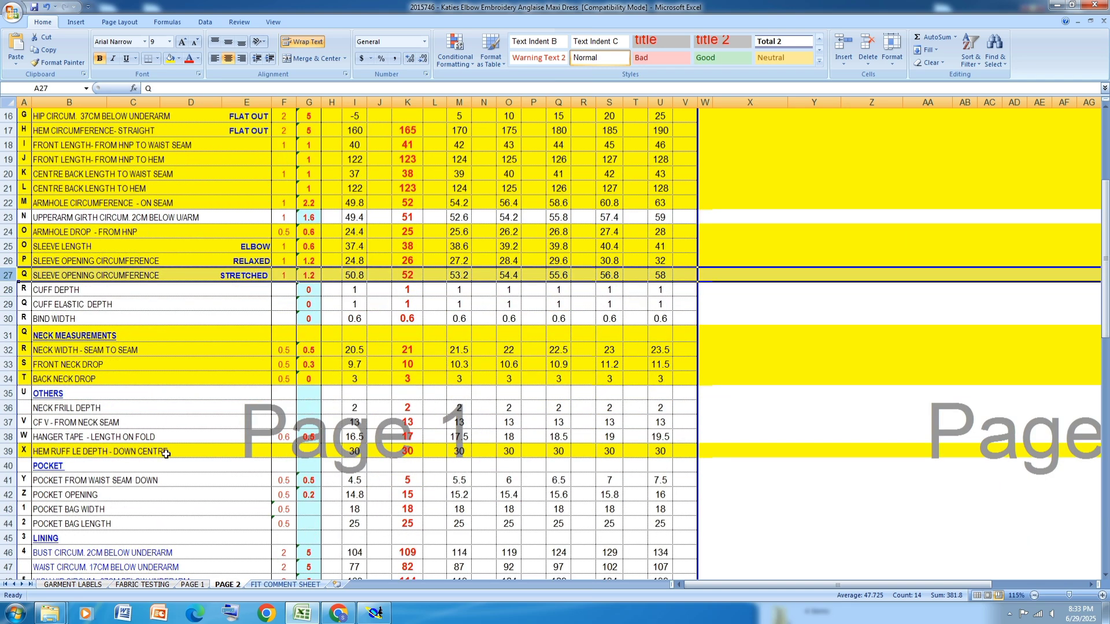
{"action": "scroll", "coordinate": [231, 406], "scroll_direction": "down", "scroll_amount": 1}
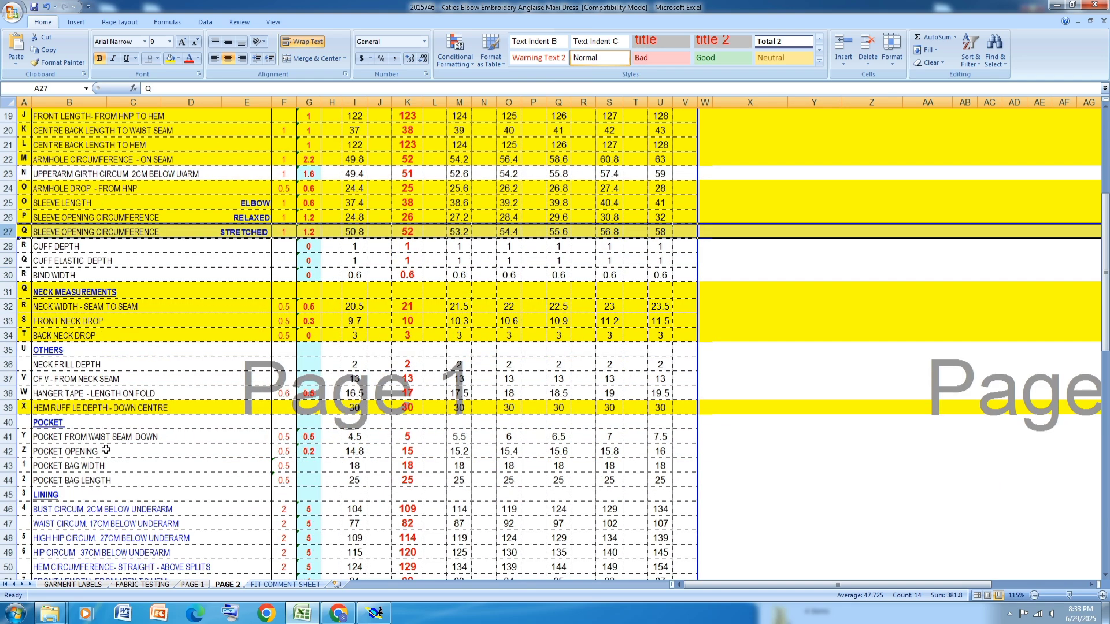
{"action": "scroll", "coordinate": [227, 392], "scroll_direction": "down", "scroll_amount": 1}
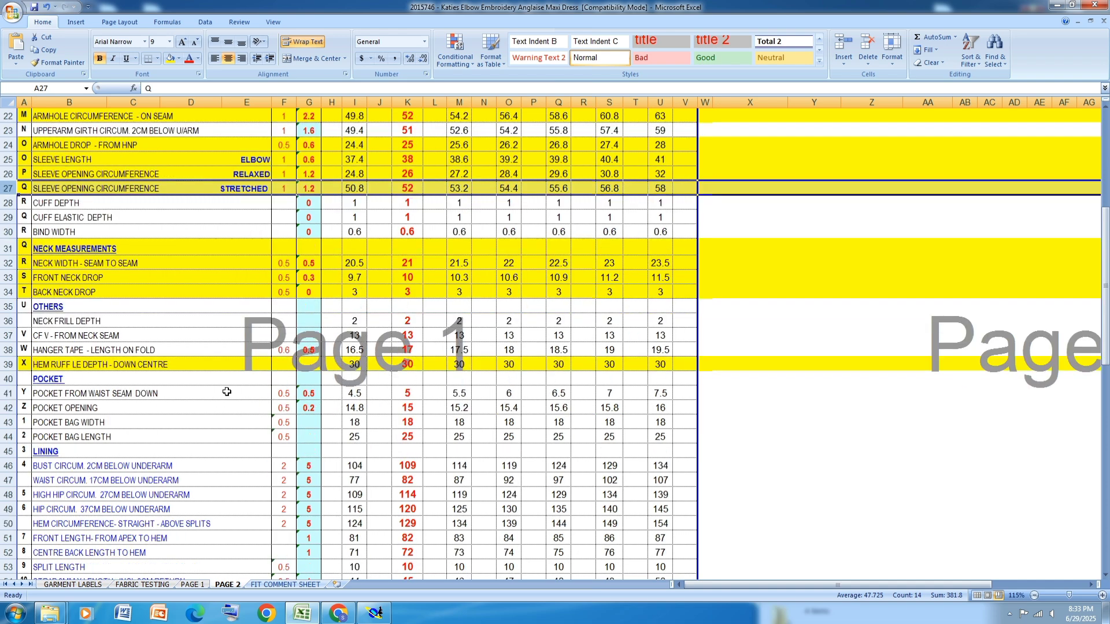
{"action": "scroll", "coordinate": [92, 425], "scroll_direction": "down", "scroll_amount": 1}
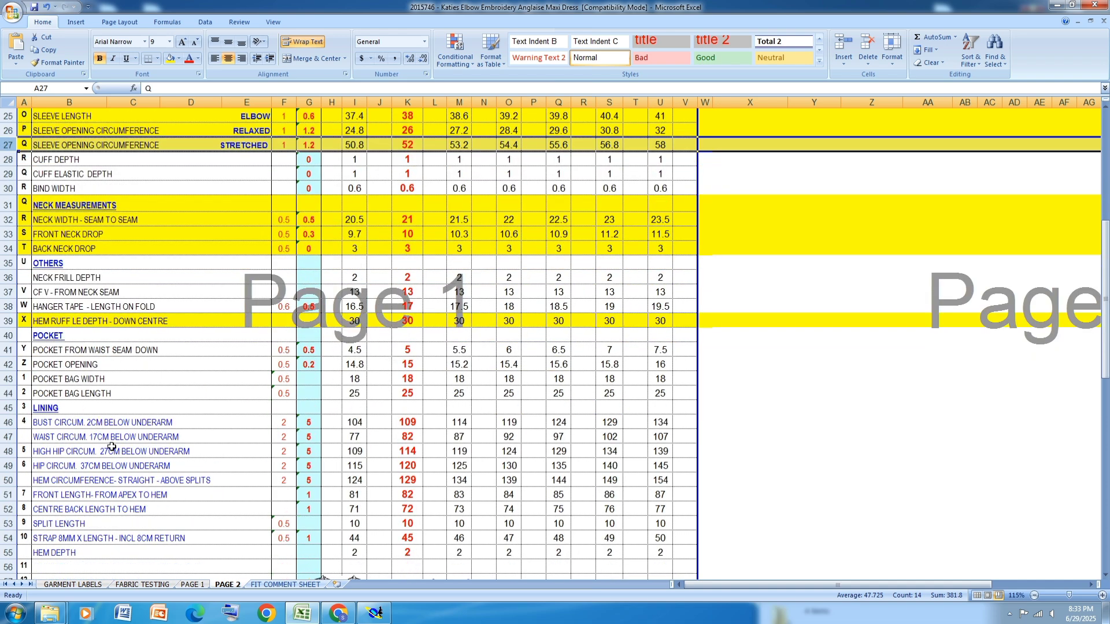
{"action": "scroll", "coordinate": [111, 447], "scroll_direction": "up", "scroll_amount": 7}
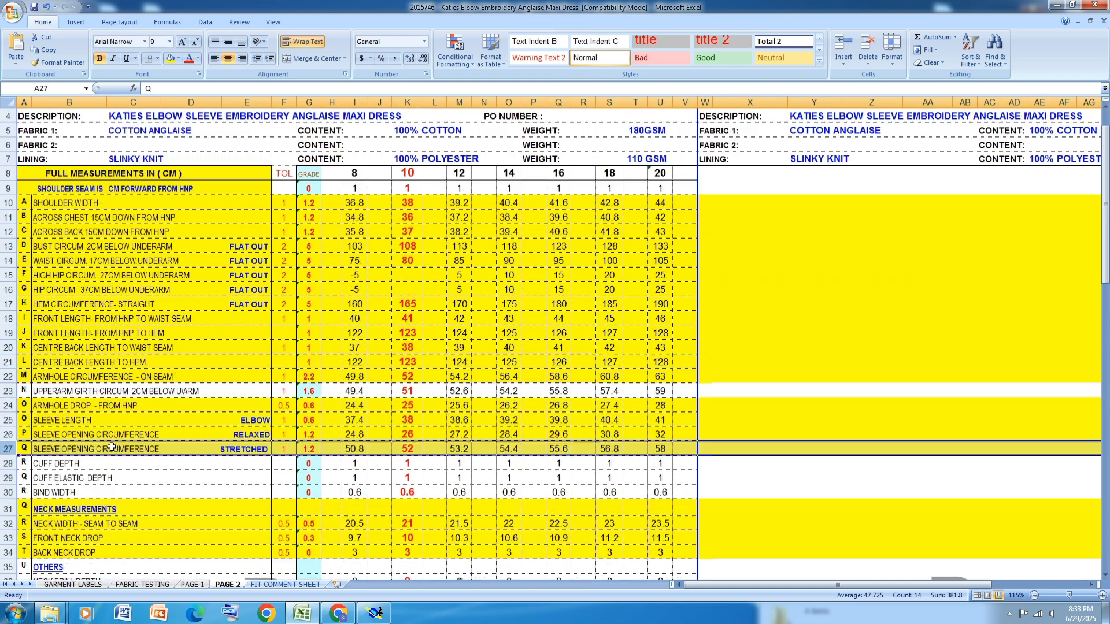
{"action": "left_click", "coordinate": [374, 612]}
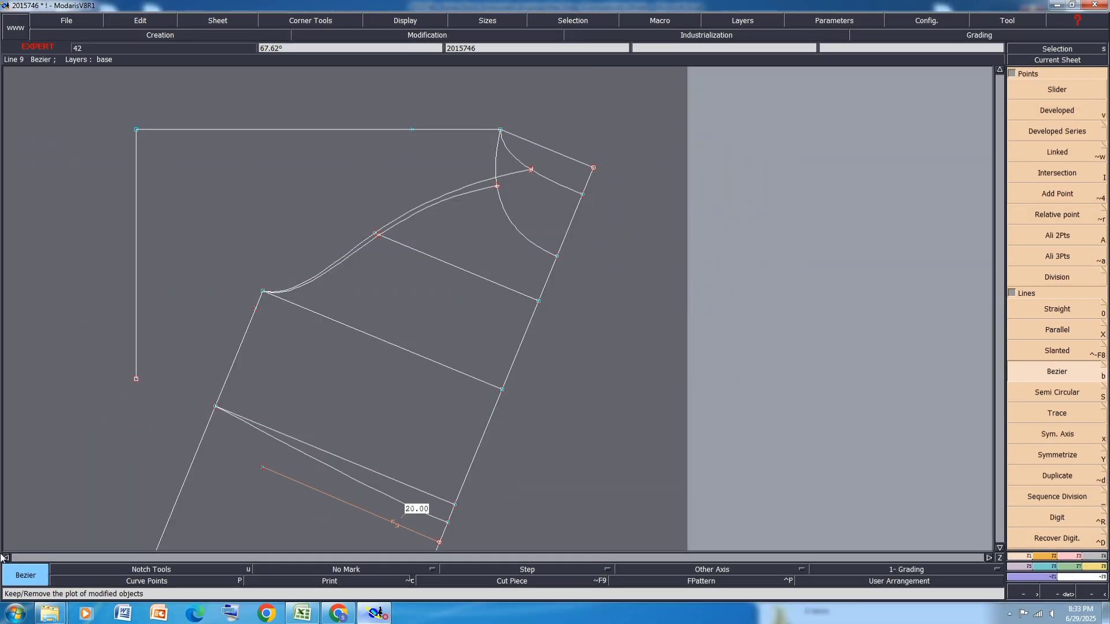
Delete the separate measured line labelled 20.00 that lies below the bodice's waist lines
{"action": "scroll", "coordinate": [306, 323], "scroll_direction": "down", "scroll_amount": 1}
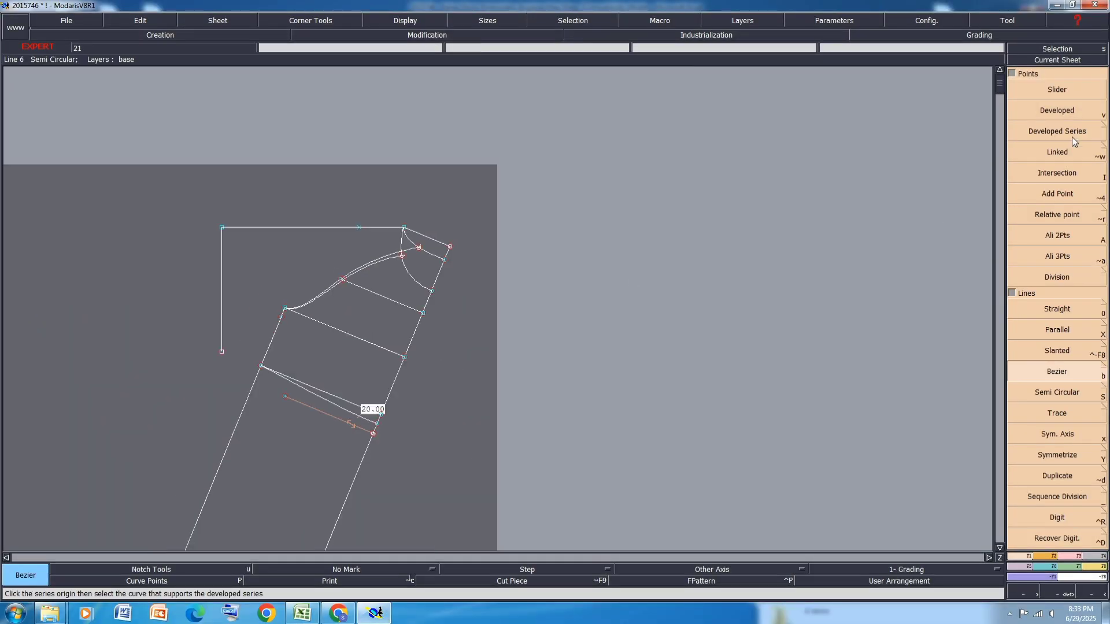
{"action": "left_click", "coordinate": [1079, 557]}
{"action": "left_click", "coordinate": [1057, 83]}
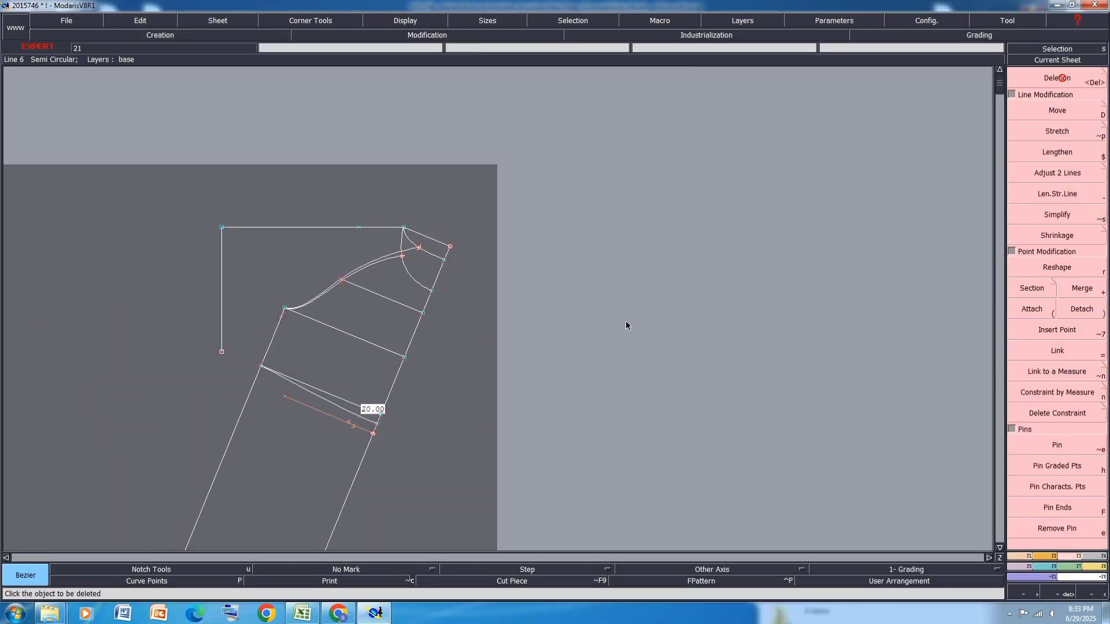
{"action": "left_click", "coordinate": [309, 410]}
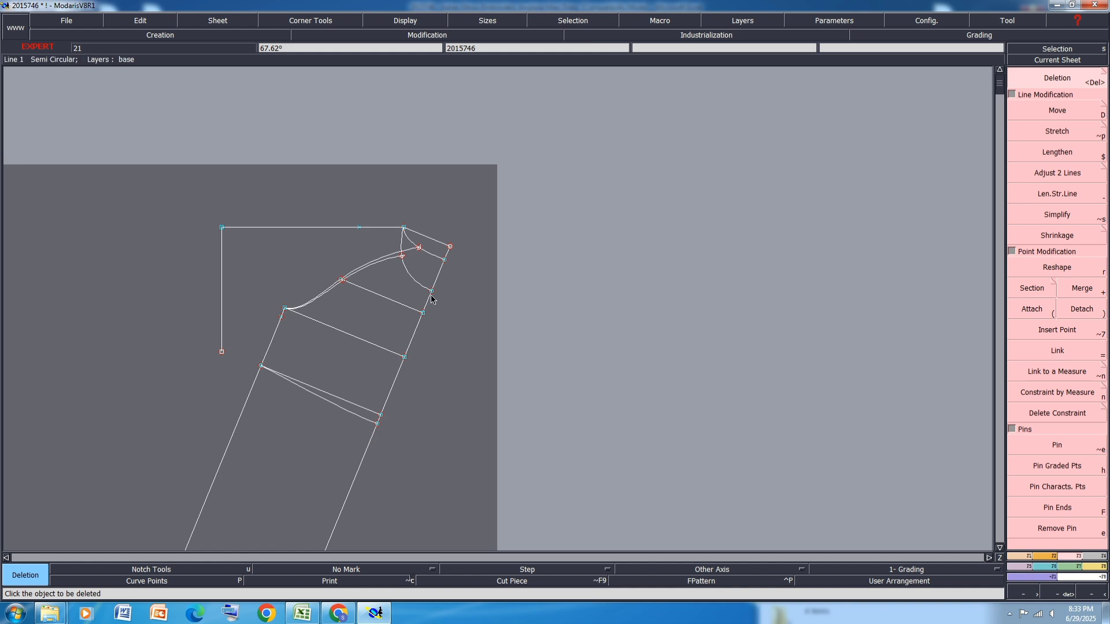
Rotate the sheet with Rotation 2pts, using two points on the bodice's centre line, so the centre line lies horizontal
{"action": "left_click", "coordinate": [1053, 556]}
{"action": "left_click", "coordinate": [1066, 387]}
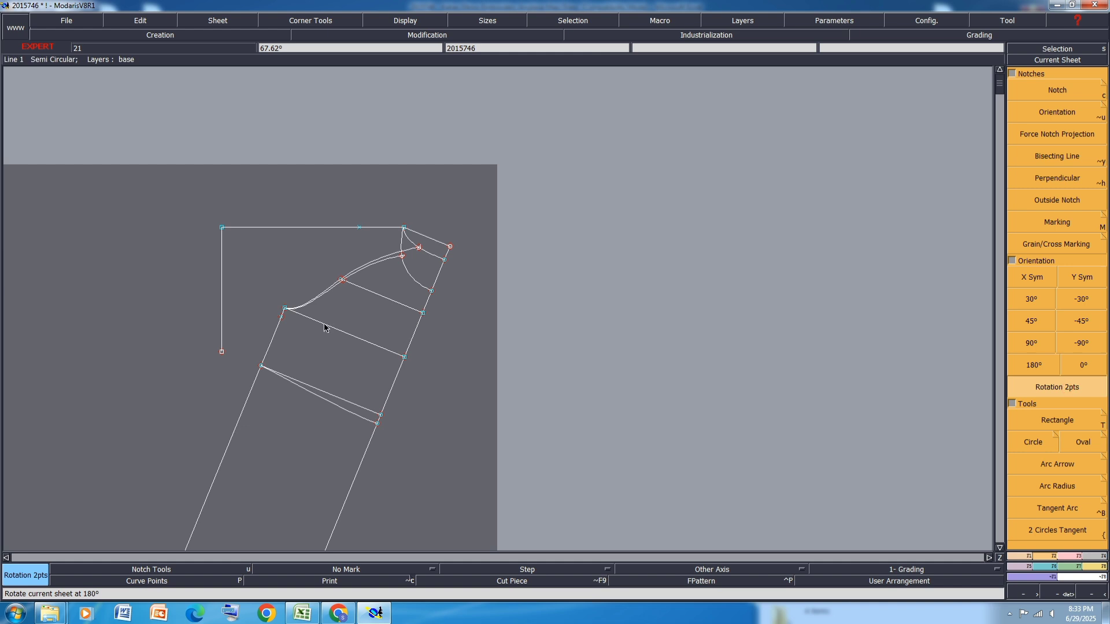
{"action": "left_click", "coordinate": [405, 357]}
{"action": "left_click", "coordinate": [431, 291]}
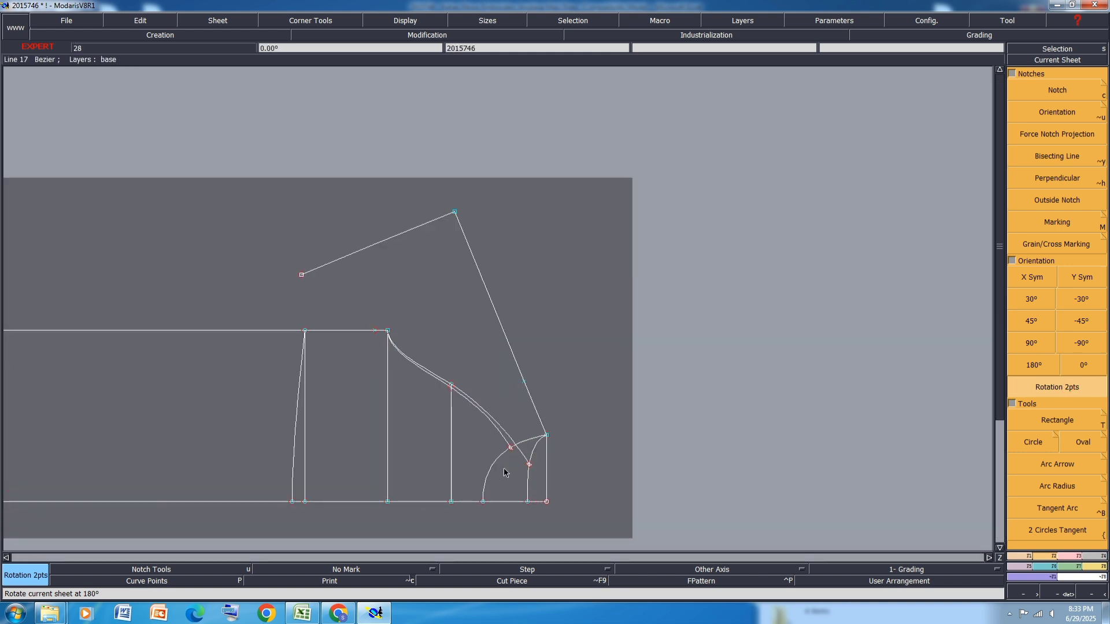
{"action": "scroll", "coordinate": [504, 473], "scroll_direction": "up", "scroll_amount": 1}
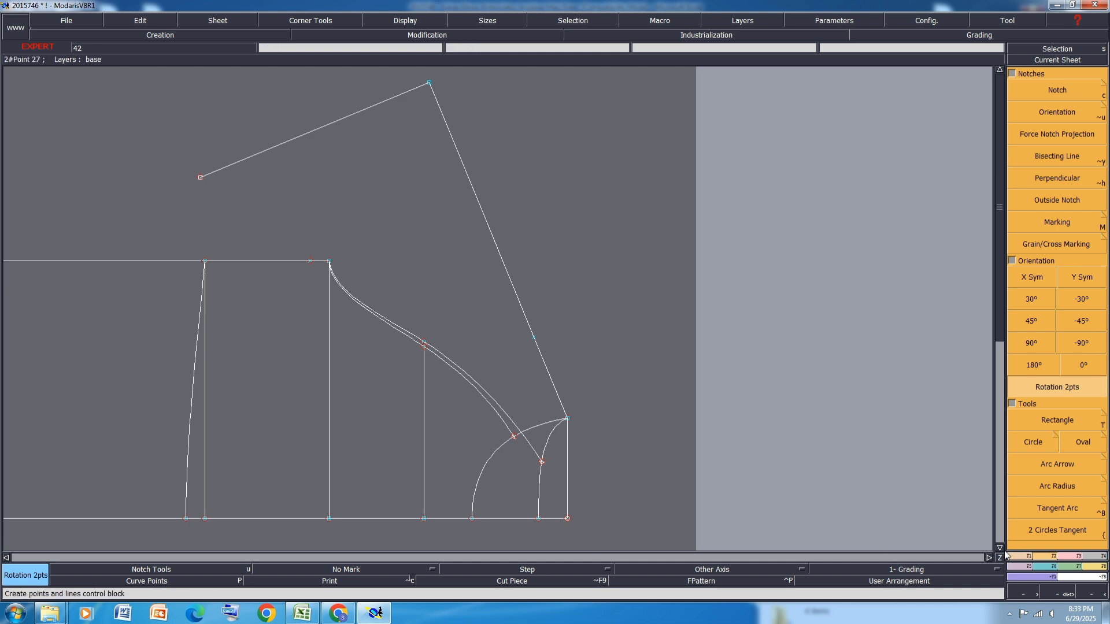
Draw a Bezier line from the sleeve opening's free corner to just inside the bodice's side line, and save the model
{"action": "left_click", "coordinate": [1022, 558]}
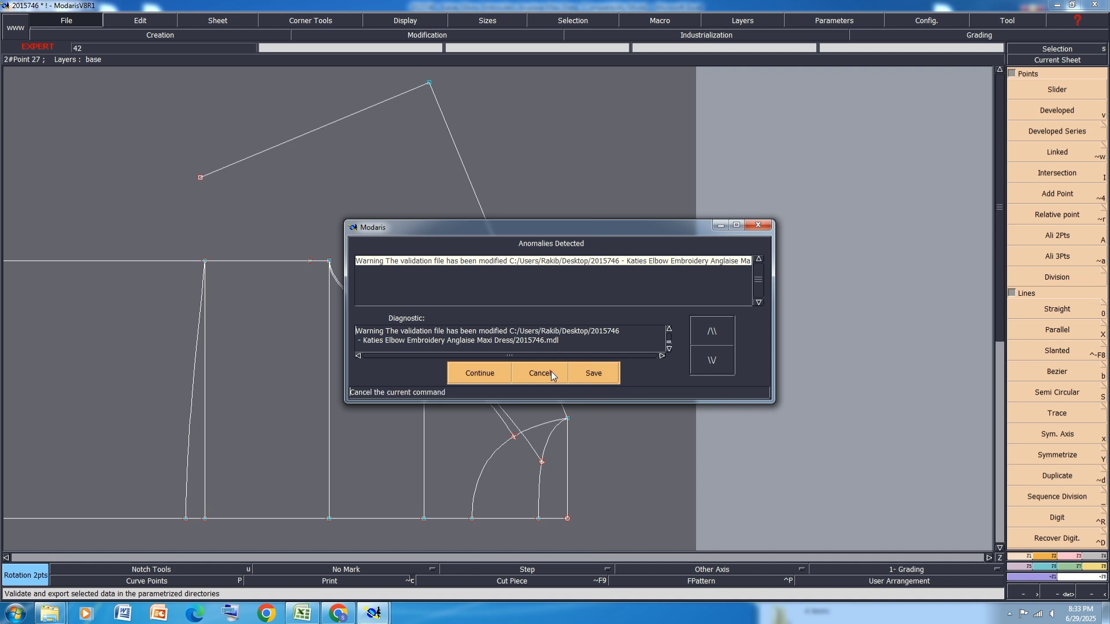
{"action": "left_click", "coordinate": [549, 372]}
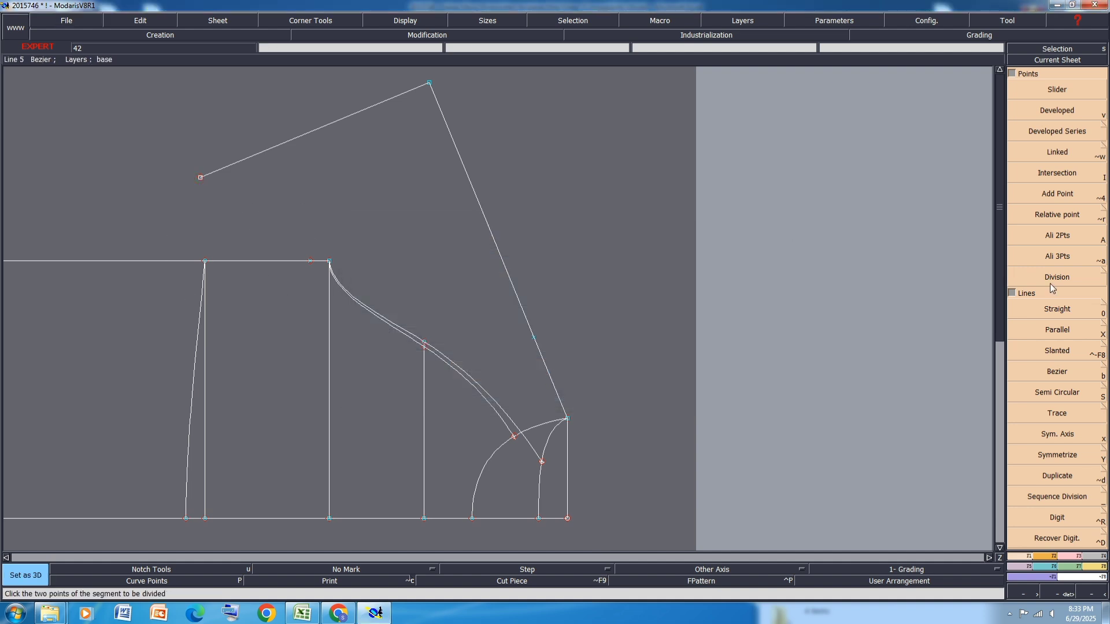
{"action": "left_click", "coordinate": [1059, 369]}
{"action": "left_click", "coordinate": [200, 178]}
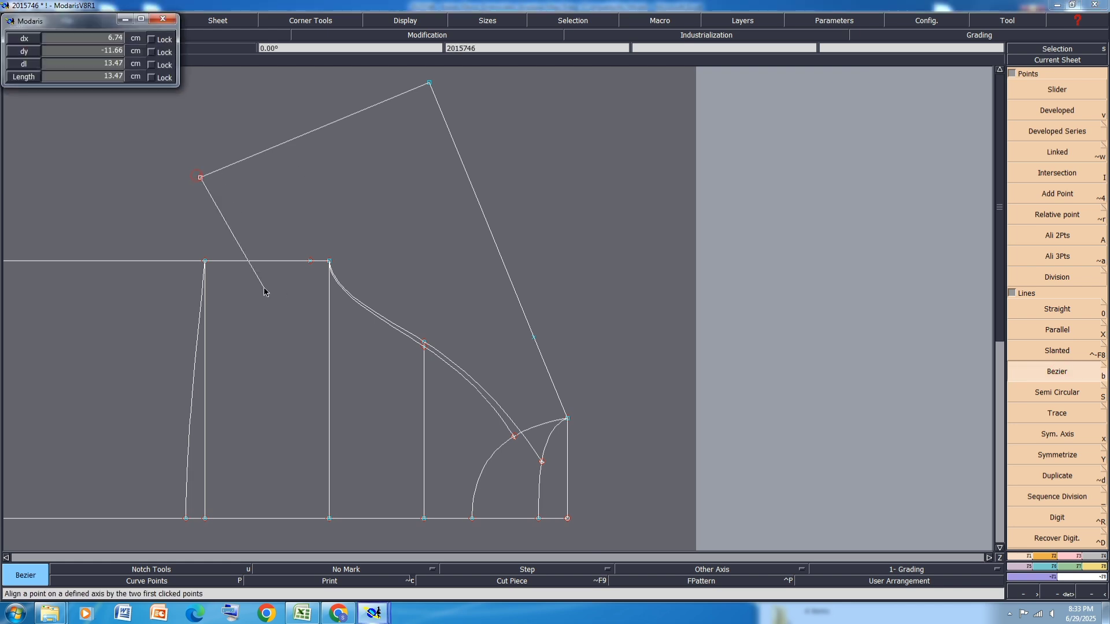
{"action": "left_click", "coordinate": [260, 274]}
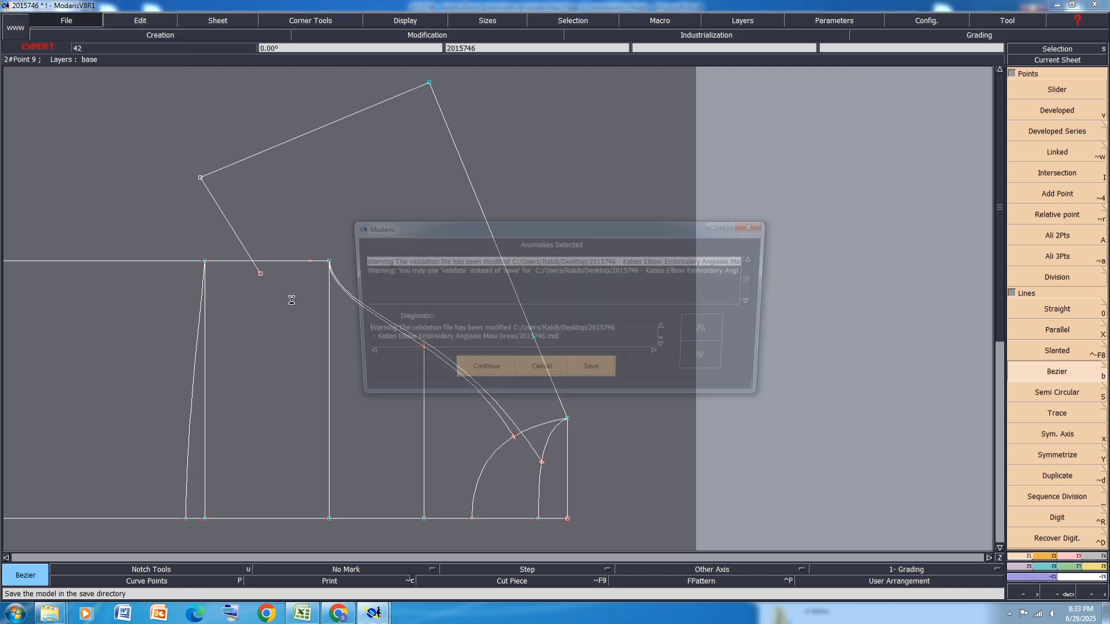
{"action": "left_click", "coordinate": [477, 370]}
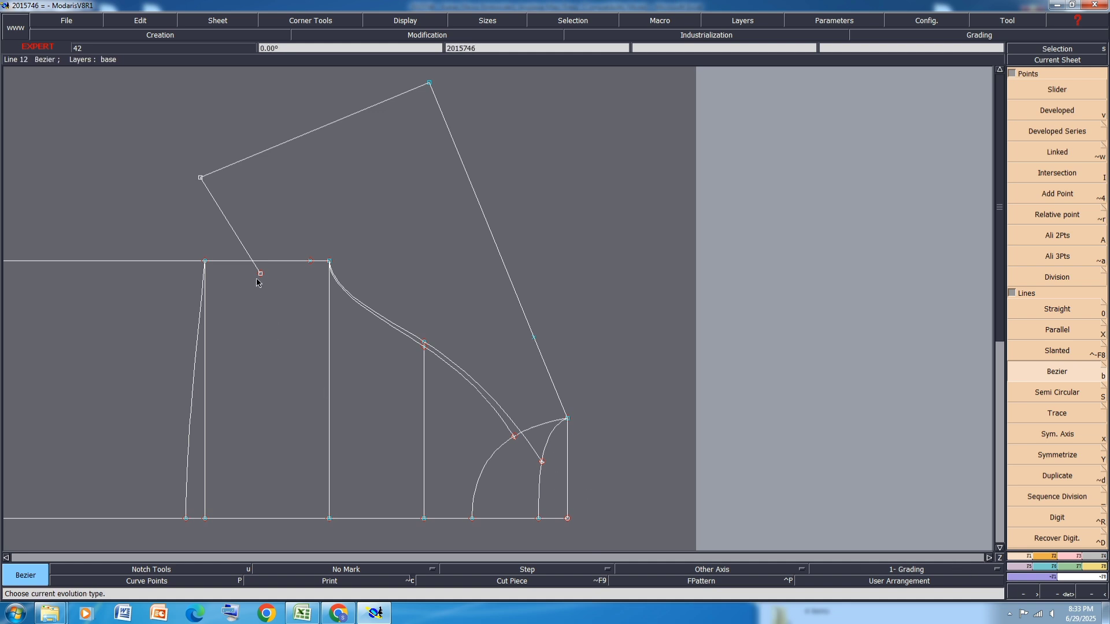
{"action": "key", "text": "Escape"}
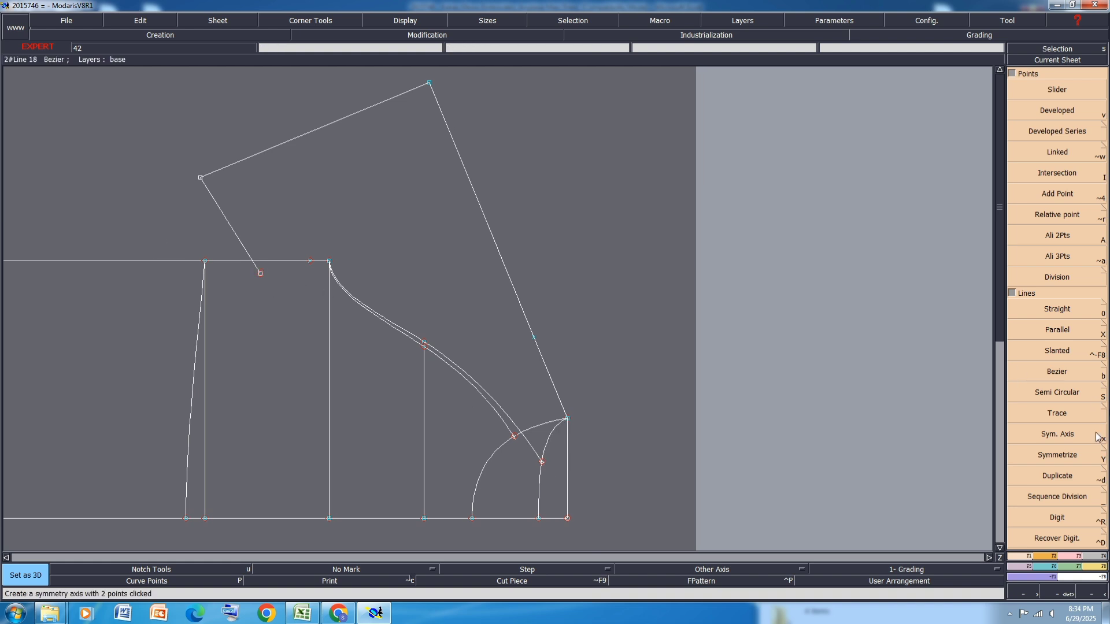
Draw two Bezier lines from the sleeve's underarm-side corner to the back and front neckline points where the raglan curves end
{"action": "left_click", "coordinate": [1057, 371]}
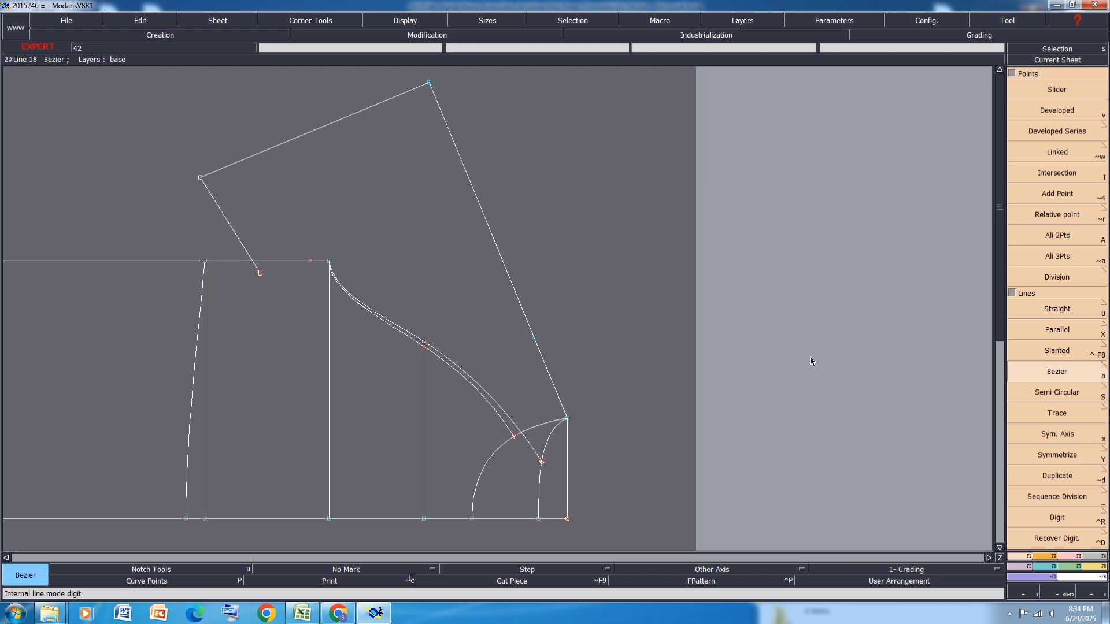
{"action": "left_click", "coordinate": [260, 273]}
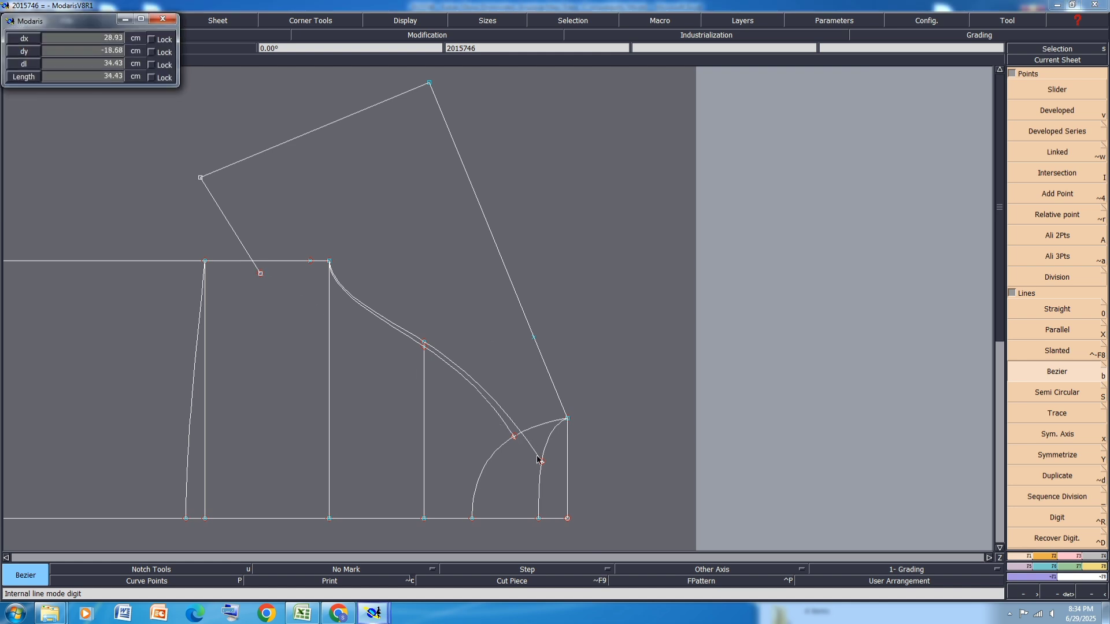
{"action": "left_click", "coordinate": [542, 462]}
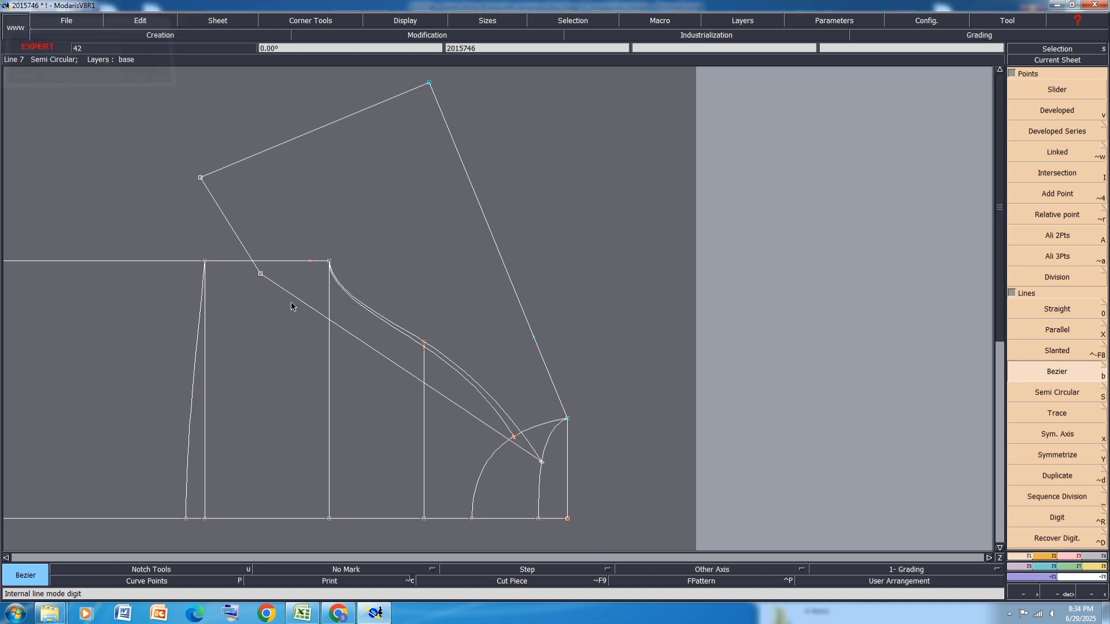
{"action": "left_click", "coordinate": [260, 276]}
{"action": "left_click", "coordinate": [512, 438]}
Display the curve handles and reshape the two new sleeve lines, bowing the back one outward near the neckline and the front one inward near the sleeve opening
{"action": "scroll", "coordinate": [461, 432], "scroll_direction": "up", "scroll_amount": 1}
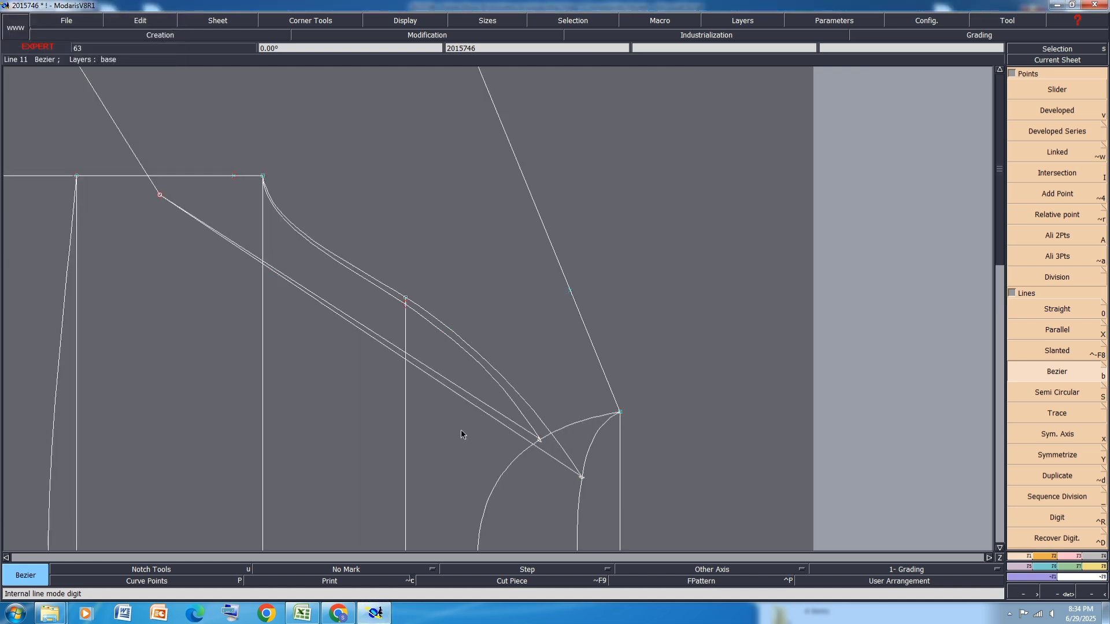
{"action": "key", "text": "F11"}
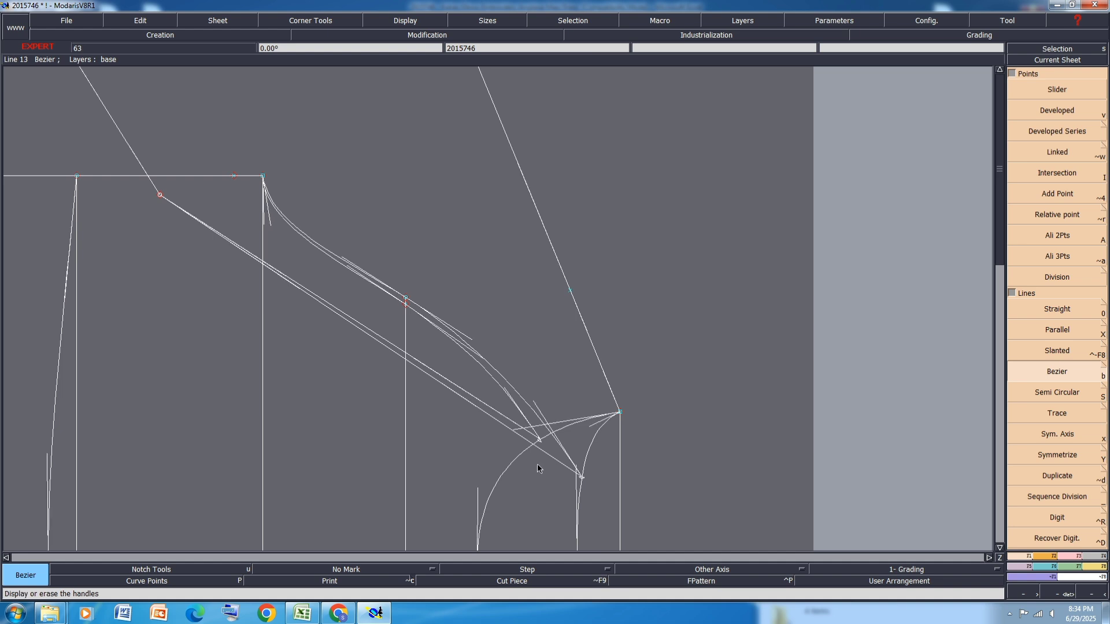
{"action": "key", "text": "r"}
{"action": "left_click", "coordinate": [482, 412]}
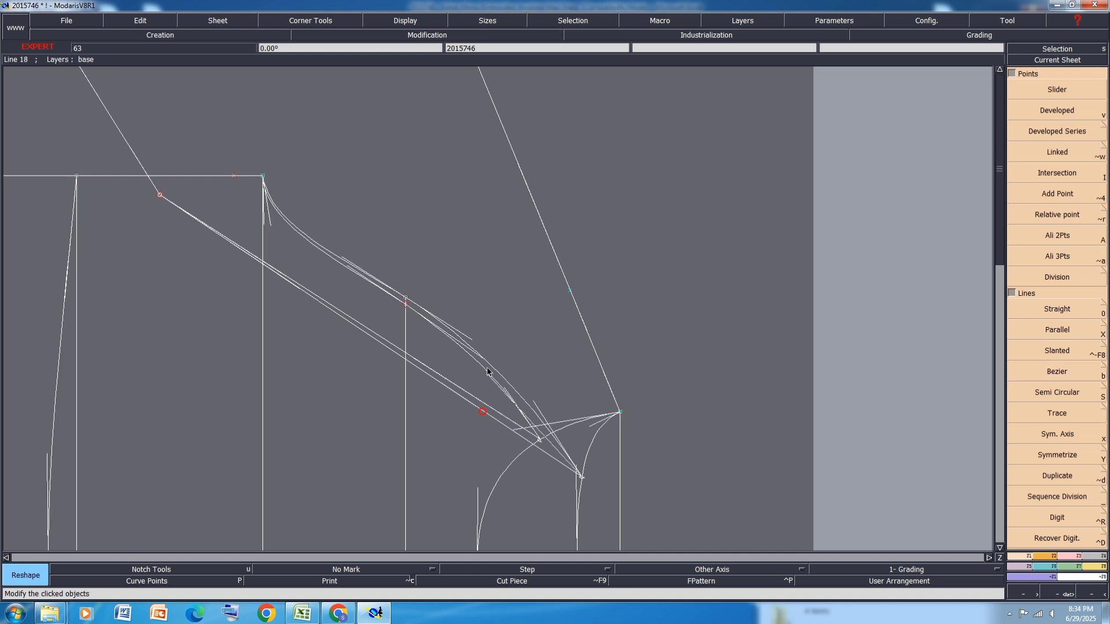
{"action": "left_click", "coordinate": [497, 350]}
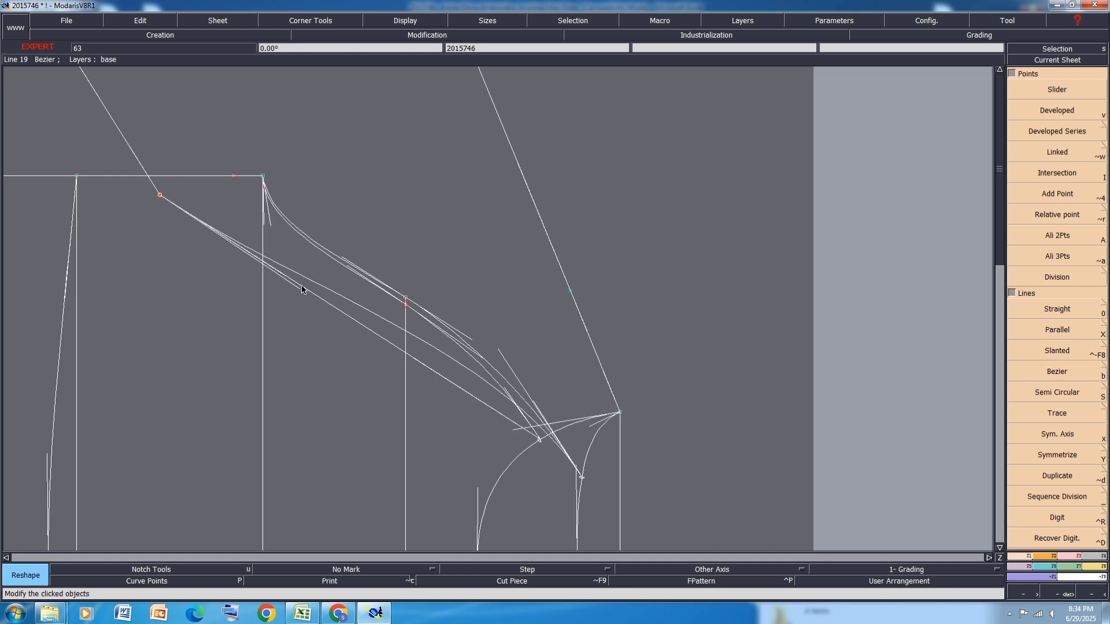
{"action": "left_click", "coordinate": [285, 283]}
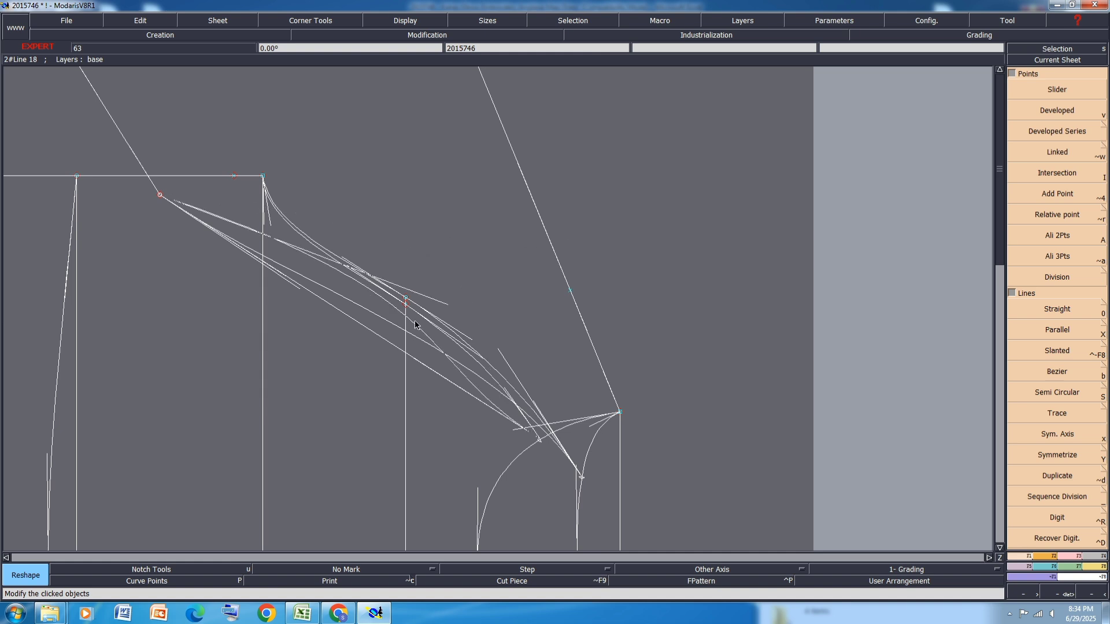
{"action": "left_click", "coordinate": [294, 391]}
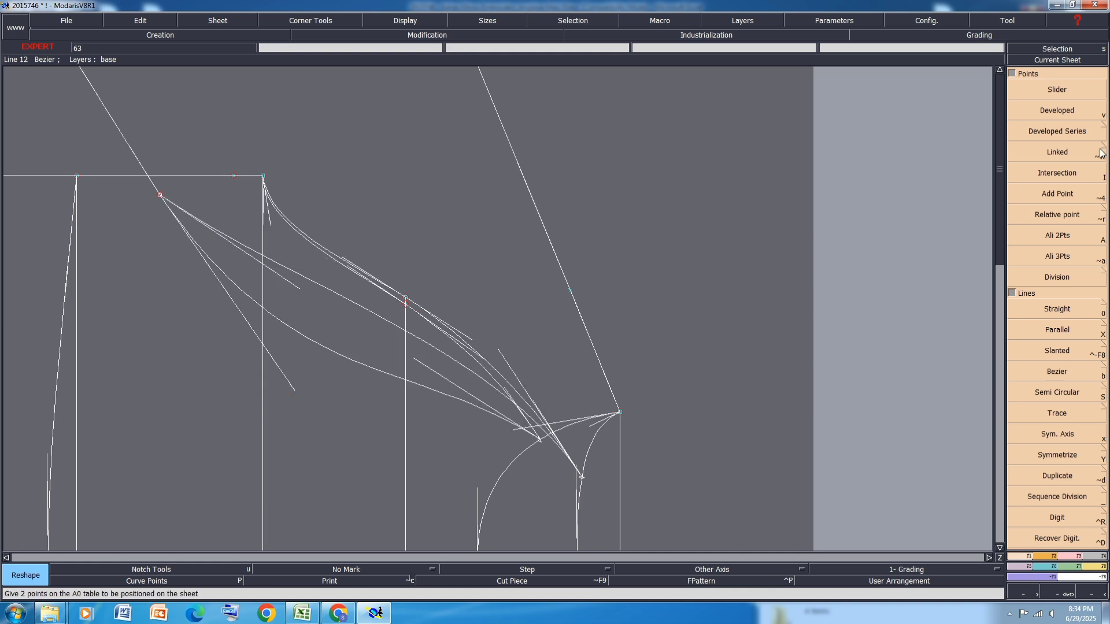
Reshape the sleeve-opening ends of both lines and the front line's neckline end so the curves closely follow the bodice's raglan armhole curves
{"action": "left_click", "coordinate": [296, 286]}
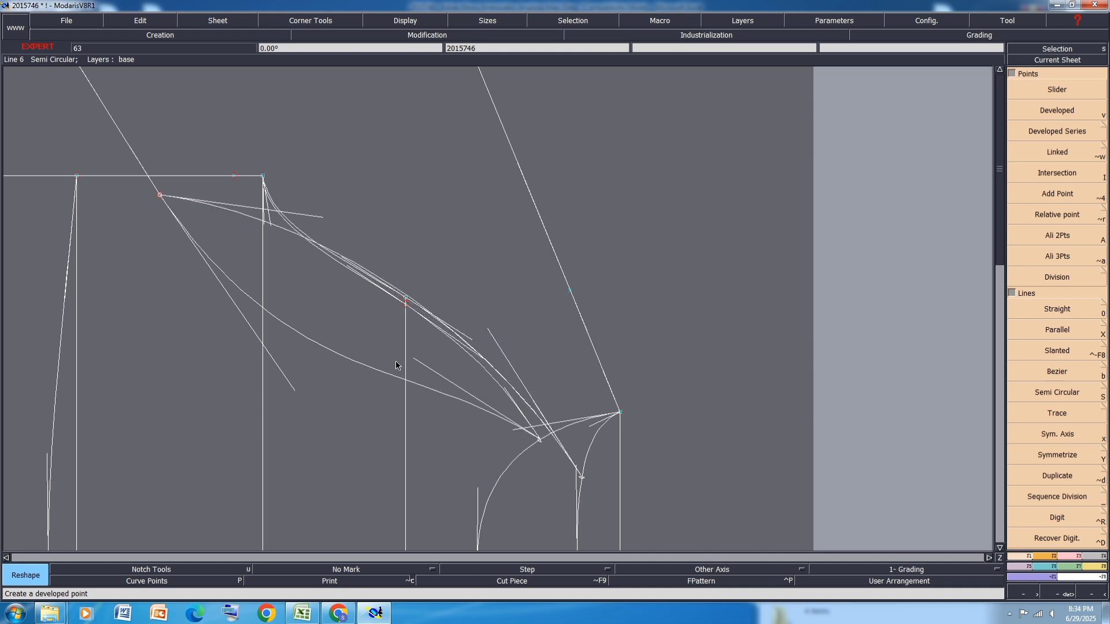
{"action": "left_click", "coordinate": [297, 388]}
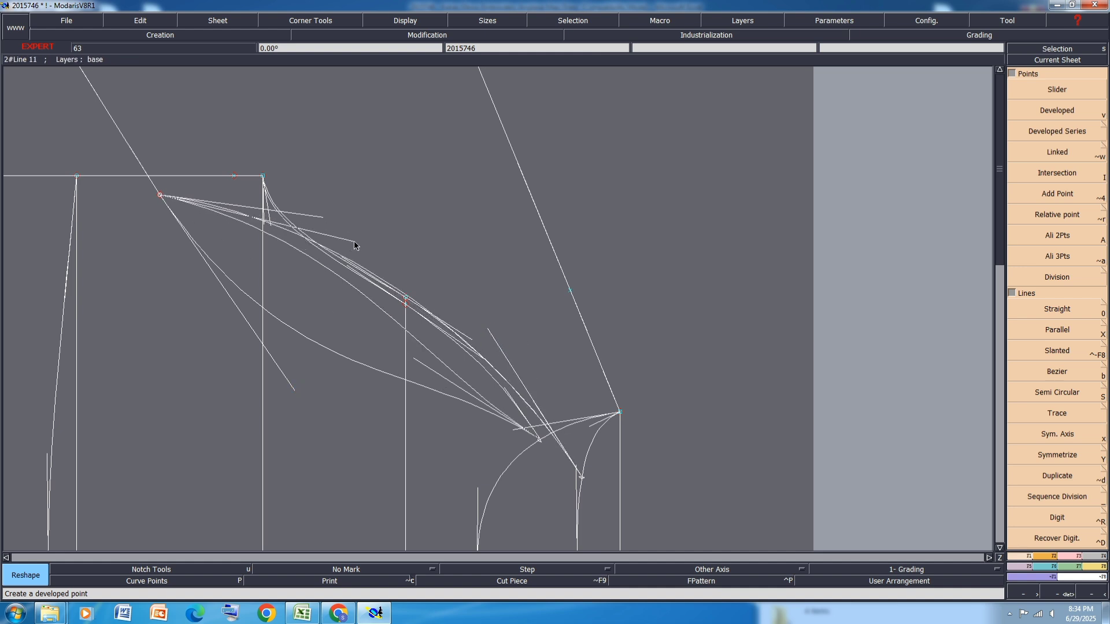
{"action": "left_click", "coordinate": [322, 198]}
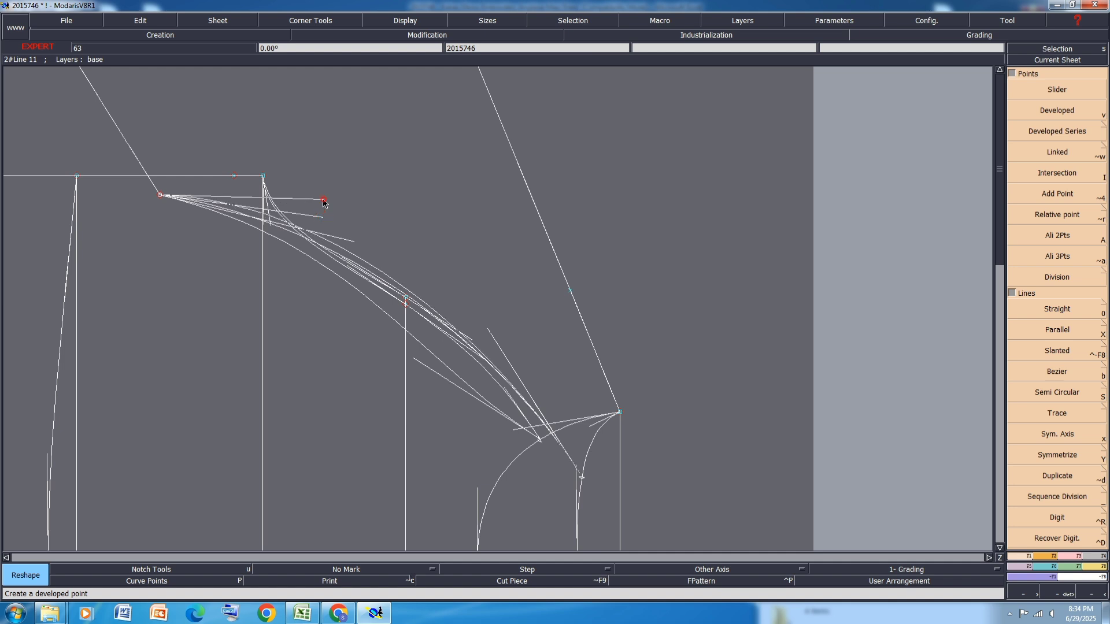
{"action": "left_click", "coordinate": [448, 309]}
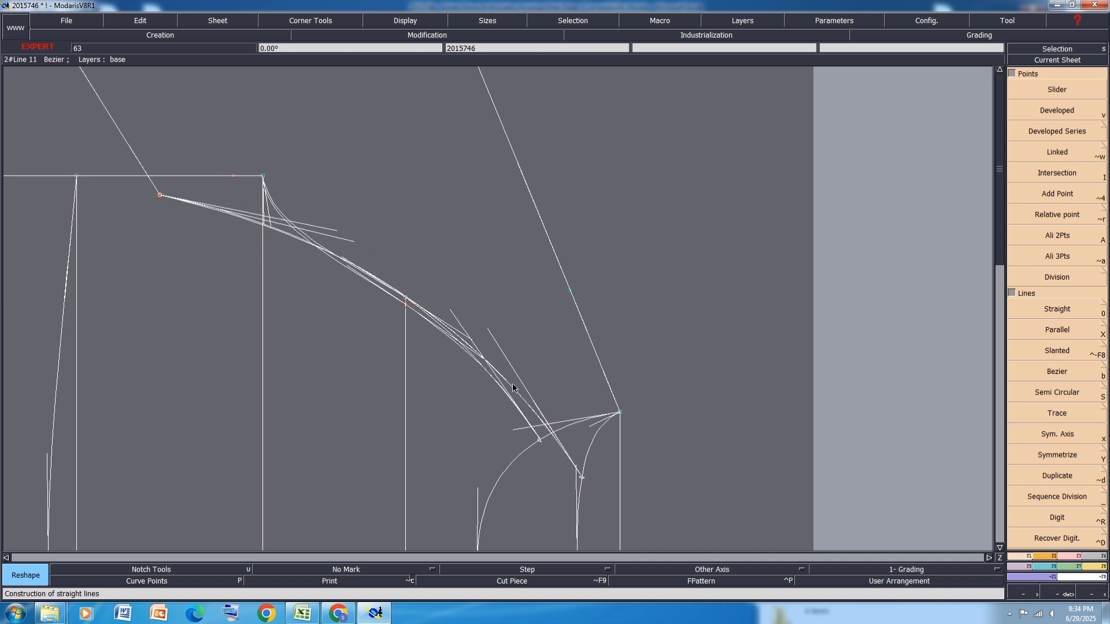
{"action": "scroll", "coordinate": [496, 345], "scroll_direction": "down", "scroll_amount": 2}
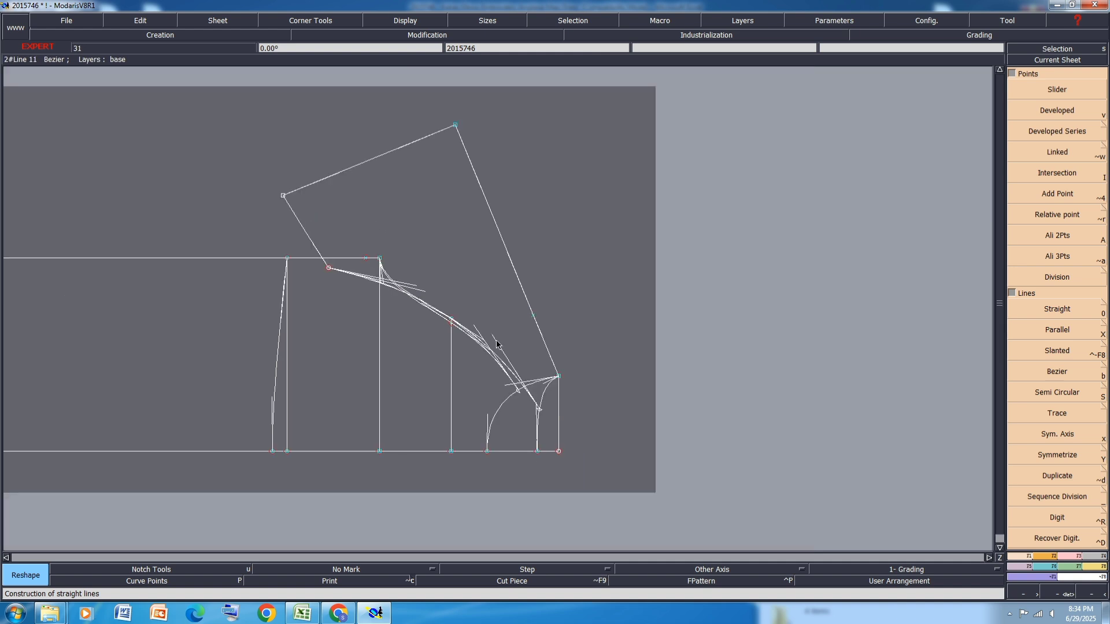
Reshape the neckline end of the sleeve's front raglan line so it follows the bodice's front curve, and hide the curve handles
{"action": "scroll", "coordinate": [379, 310], "scroll_direction": "up", "scroll_amount": 3}
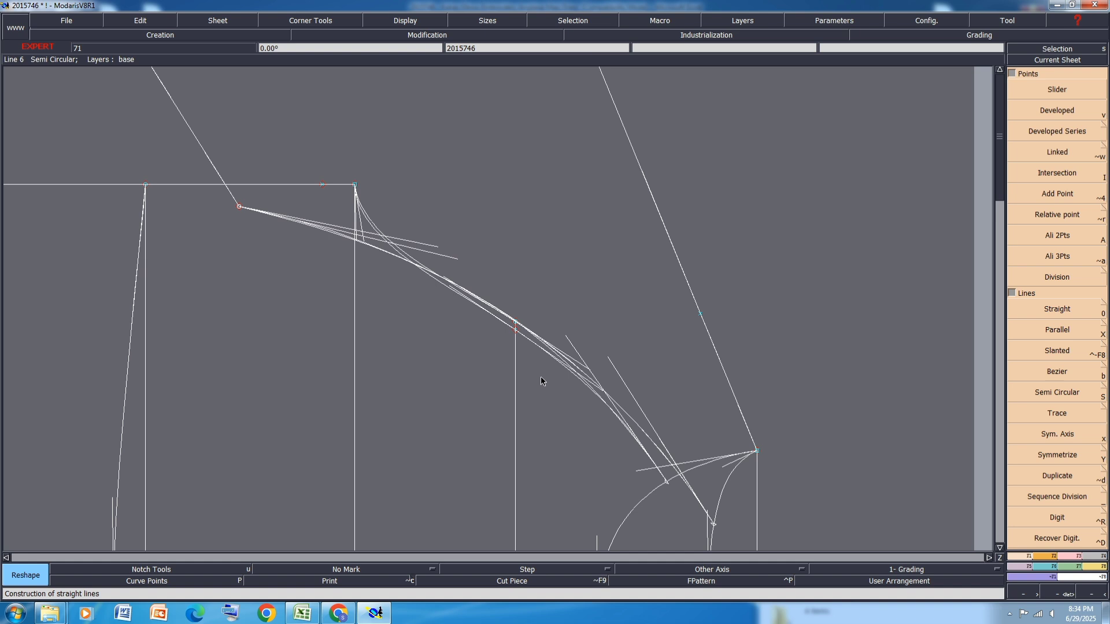
{"action": "key", "text": "h"}
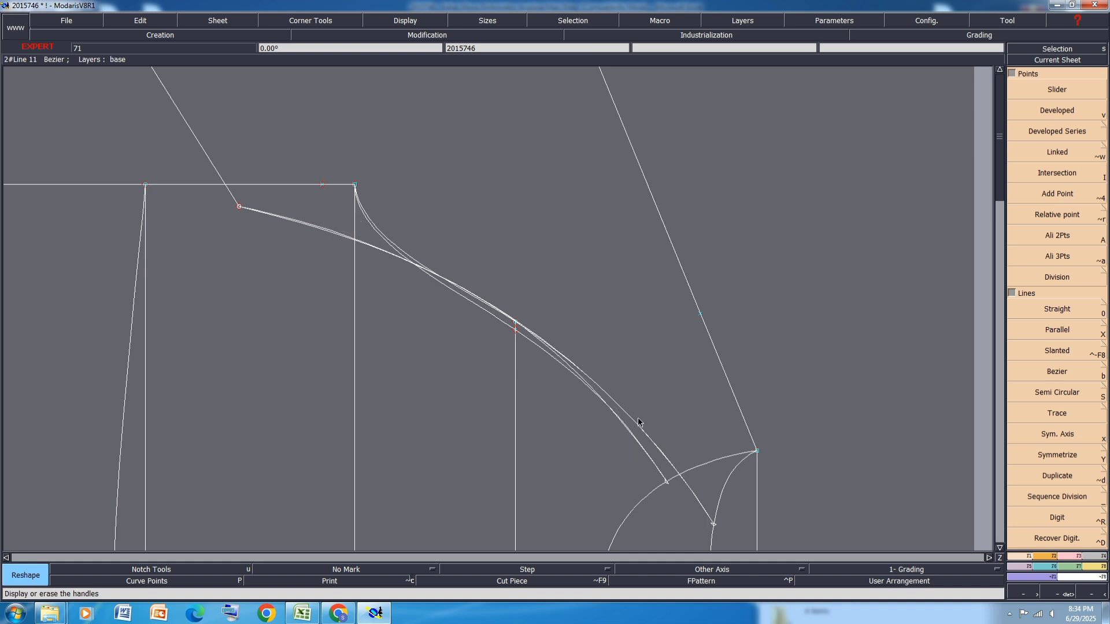
{"action": "scroll", "coordinate": [649, 426], "scroll_direction": "up", "scroll_amount": 3}
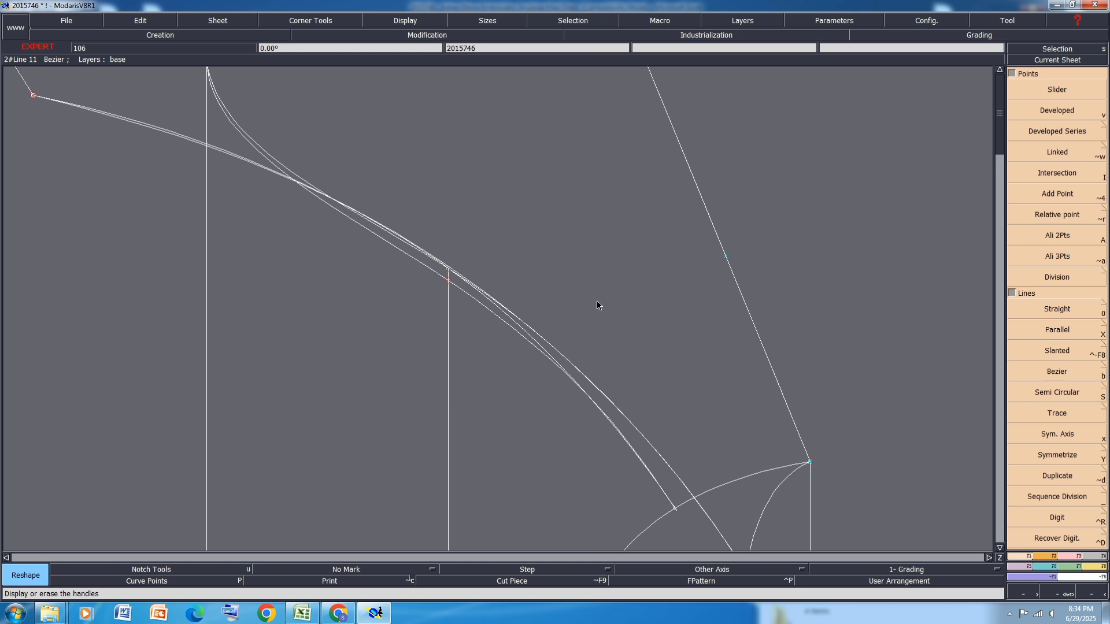
{"action": "key", "text": "h"}
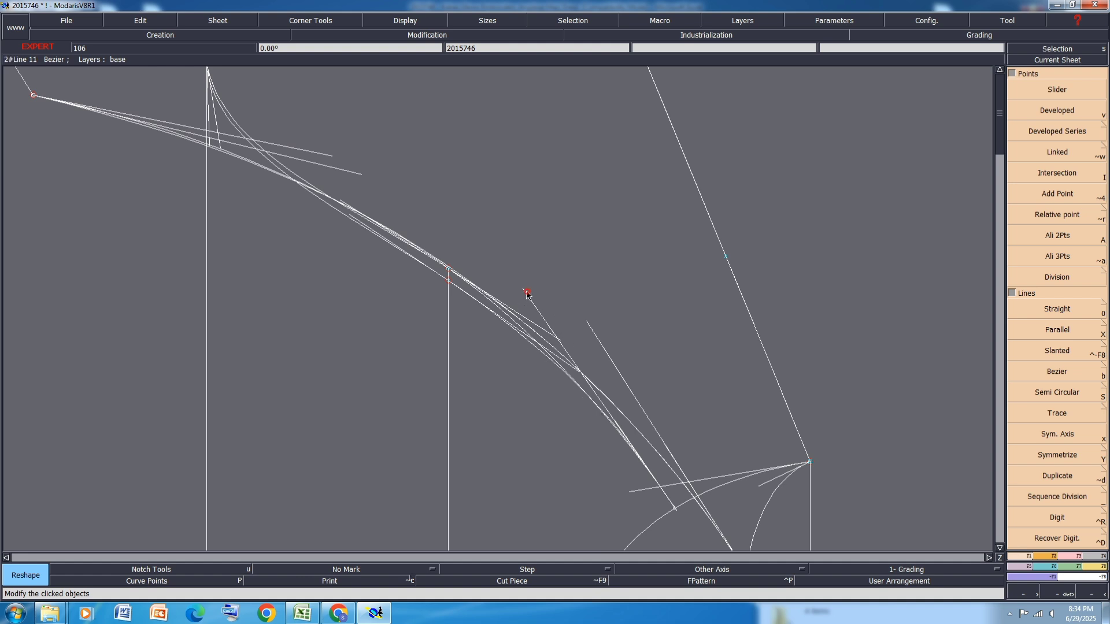
{"action": "left_click_drag", "start_coordinate": [528, 293], "coordinate": [576, 350]}
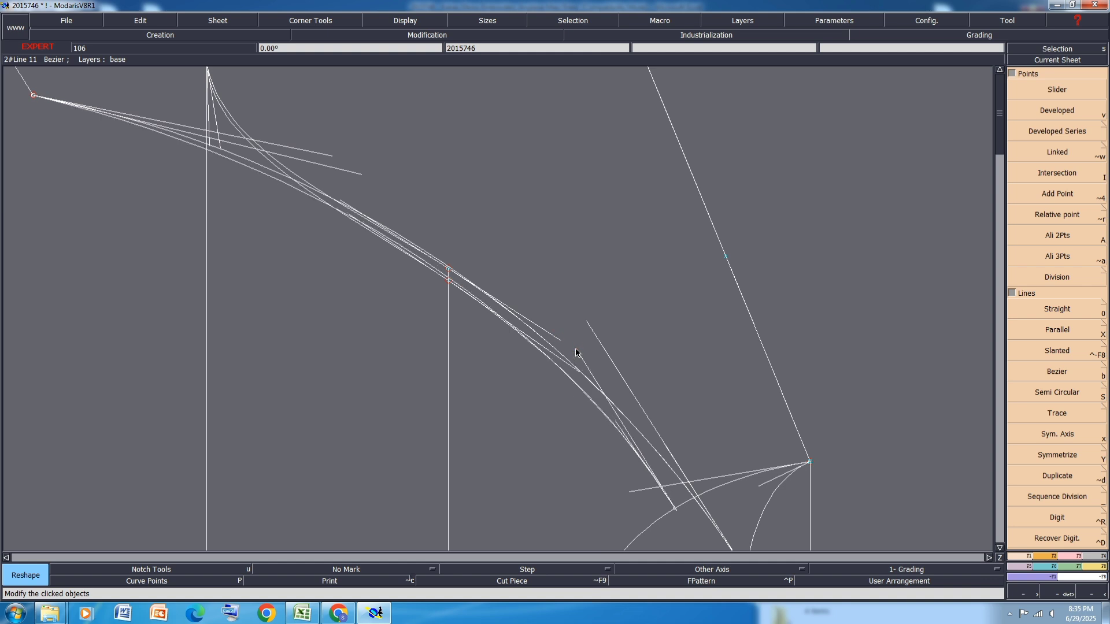
{"action": "left_click_drag", "start_coordinate": [575, 349], "coordinate": [573, 345]}
{"action": "key", "text": "F9"}
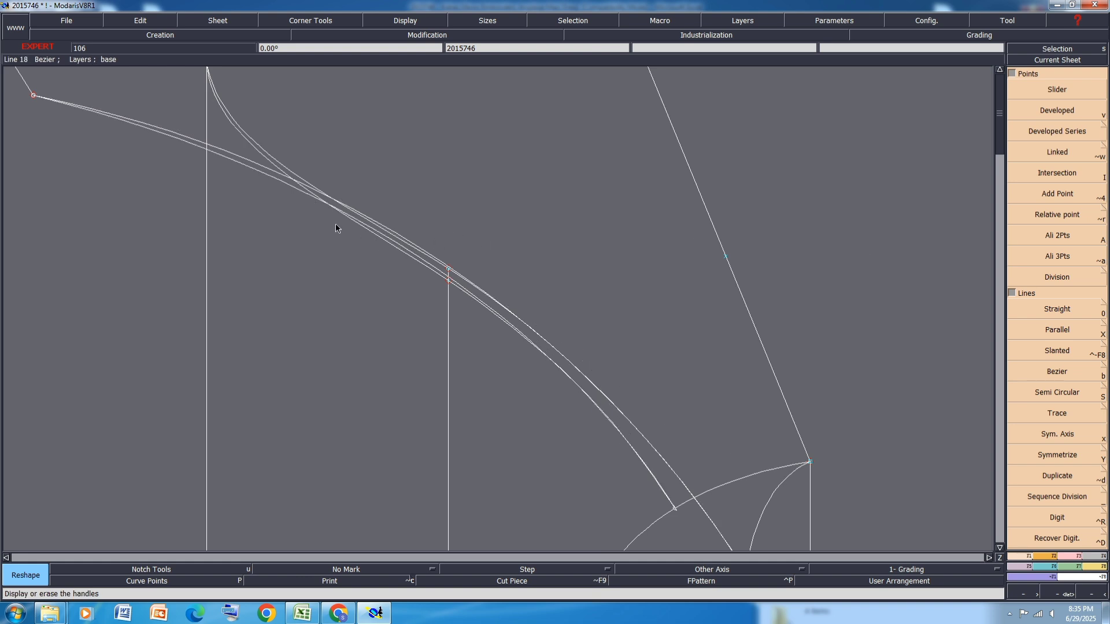
Measure the length of the sleeve's back raglan line with a dynamic length measure
{"action": "key", "text": "l"}
{"action": "left_click", "coordinate": [219, 148]}
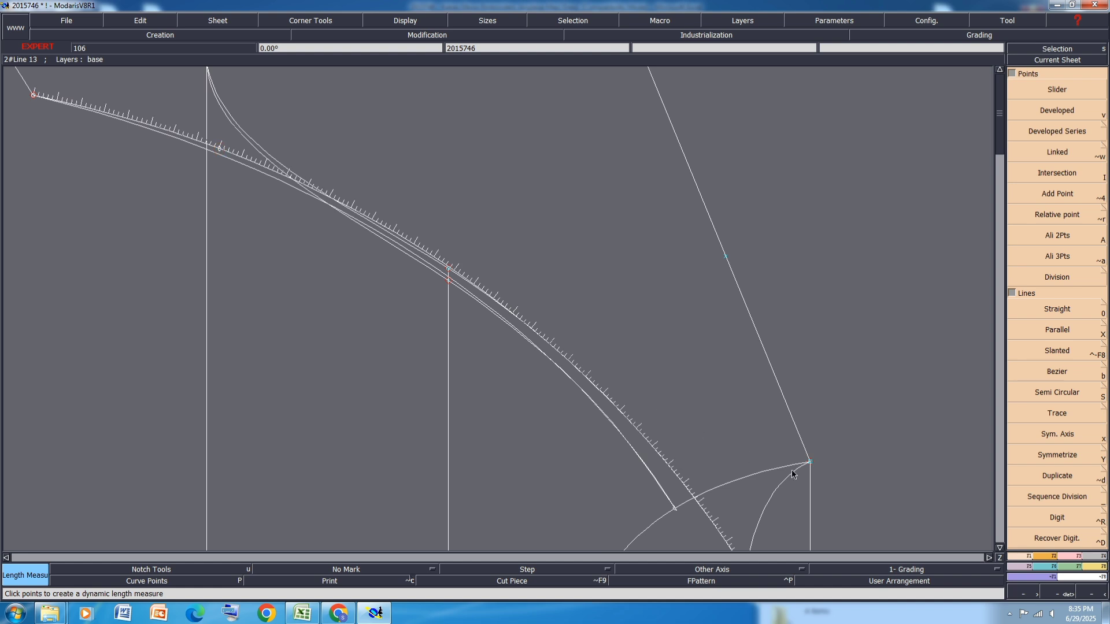
{"action": "left_click", "coordinate": [854, 460]}
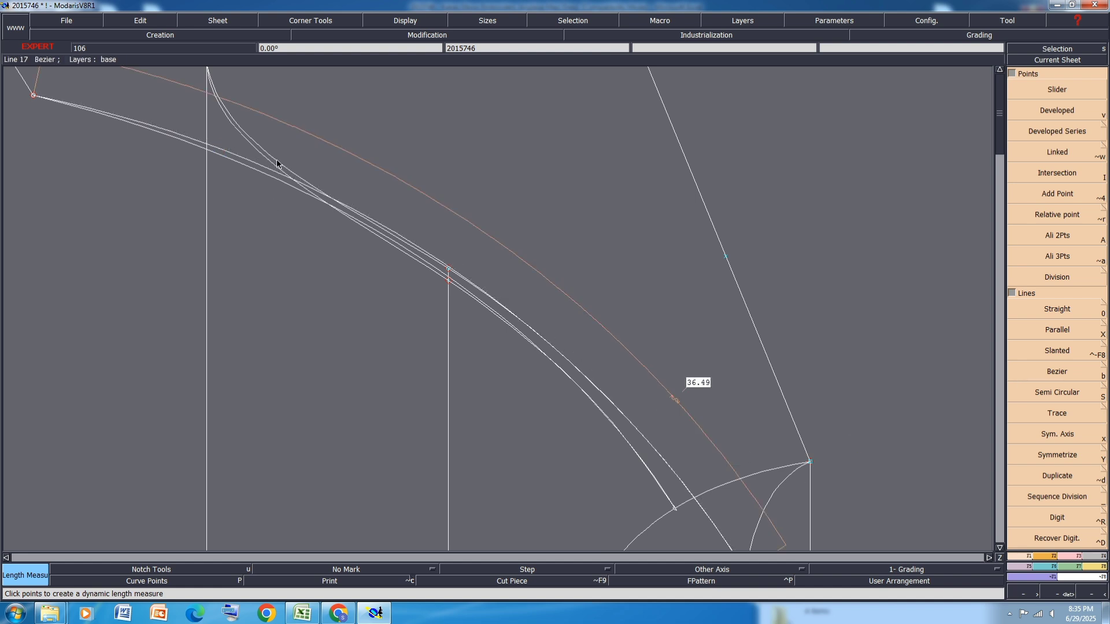
{"action": "scroll", "coordinate": [276, 164], "scroll_direction": "down", "scroll_amount": 3}
{"action": "scroll", "coordinate": [295, 143], "scroll_direction": "up", "scroll_amount": 2}
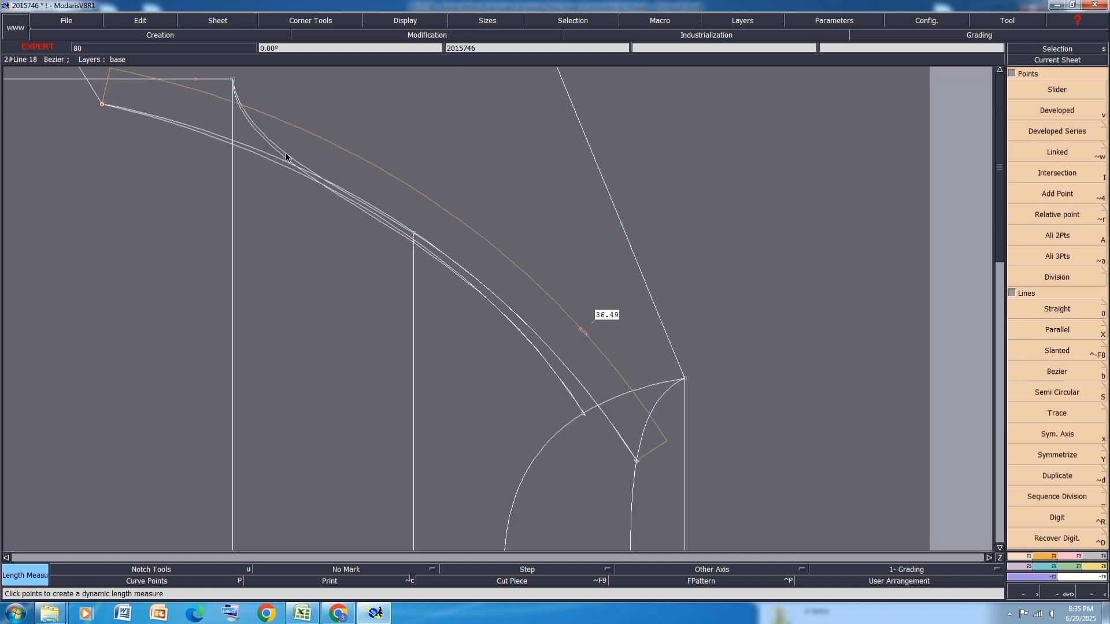
{"action": "left_click", "coordinate": [286, 154]}
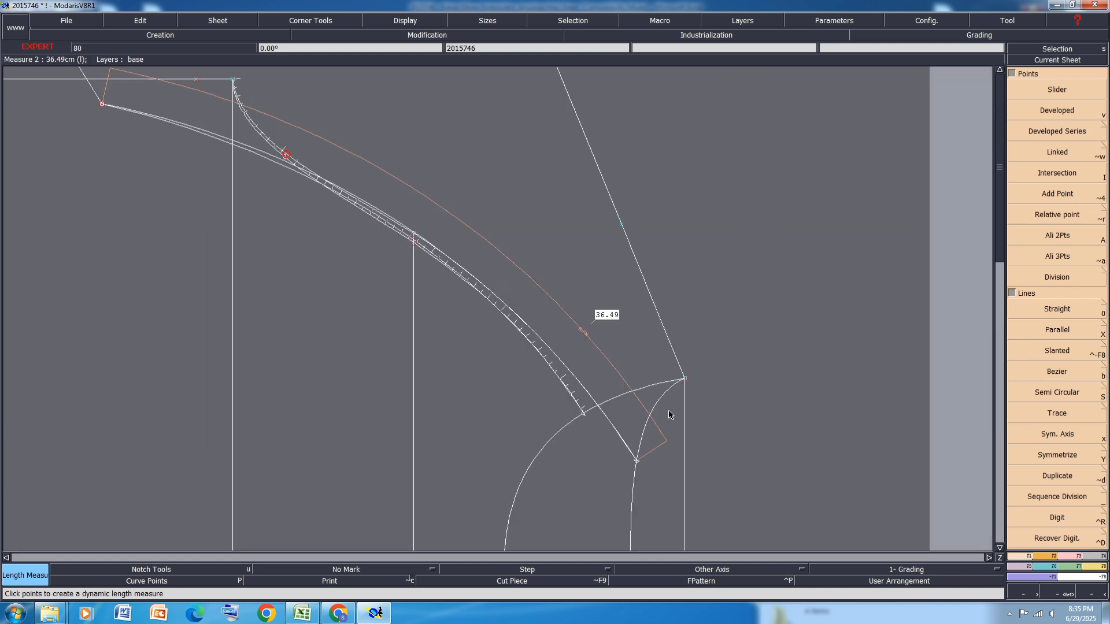
{"action": "left_click", "coordinate": [725, 456]}
{"action": "key", "text": "ctrl+z"}
Measure the length of the bodice's back raglan curve with a dynamic length measure
{"action": "scroll", "coordinate": [307, 174], "scroll_direction": "up", "scroll_amount": 2}
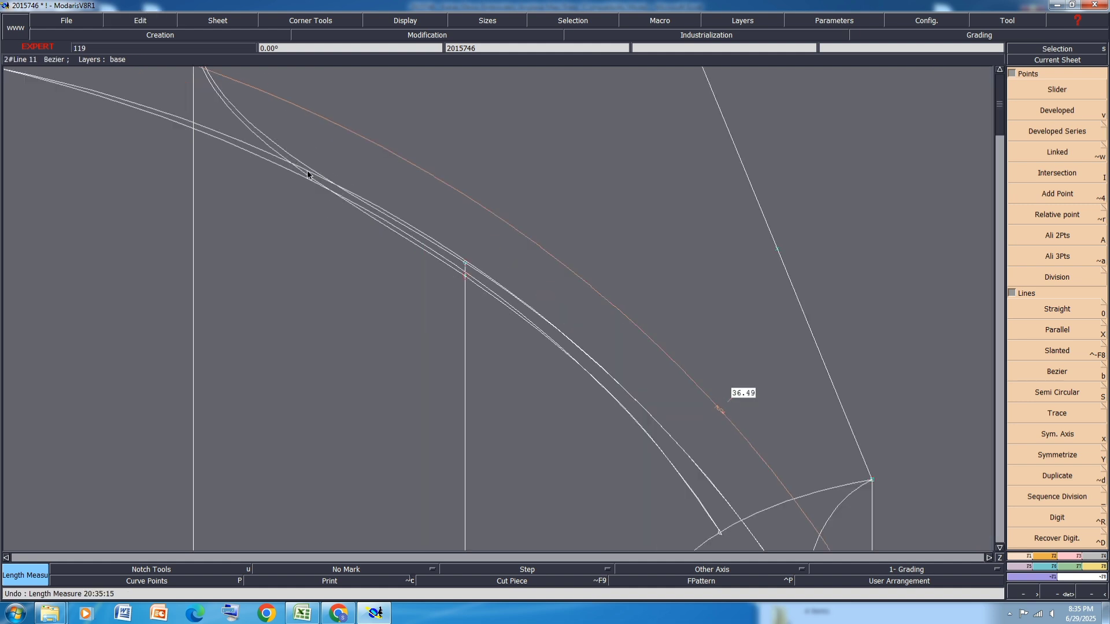
{"action": "scroll", "coordinate": [291, 150], "scroll_direction": "up", "scroll_amount": 2}
{"action": "left_click", "coordinate": [291, 150]}
{"action": "scroll", "coordinate": [813, 459], "scroll_direction": "down", "scroll_amount": 2}
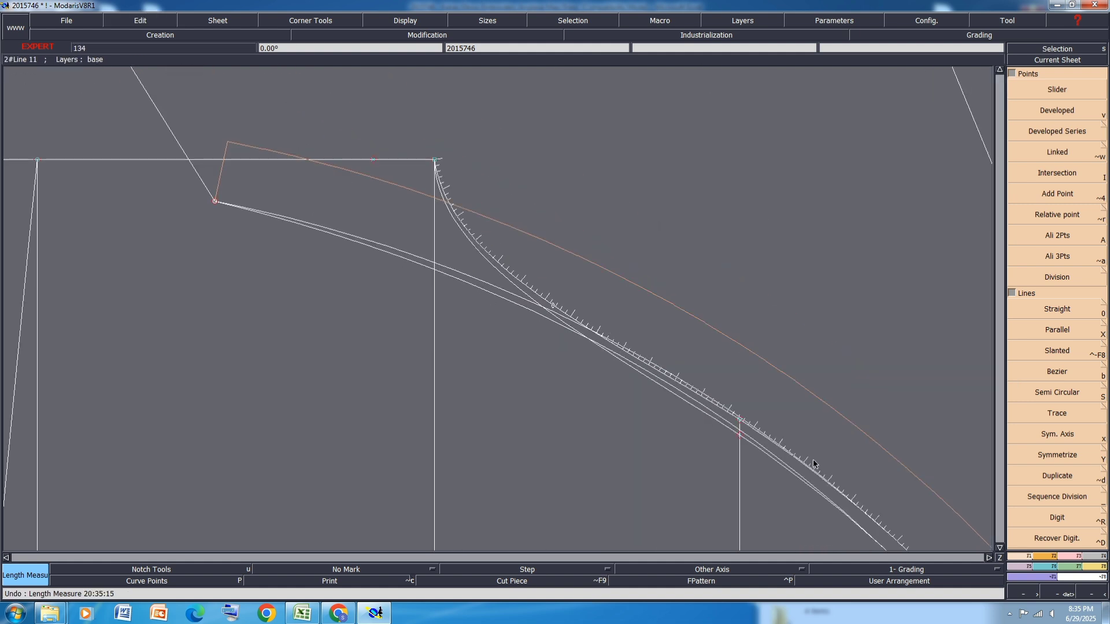
{"action": "scroll", "coordinate": [813, 459], "scroll_direction": "down", "scroll_amount": 2}
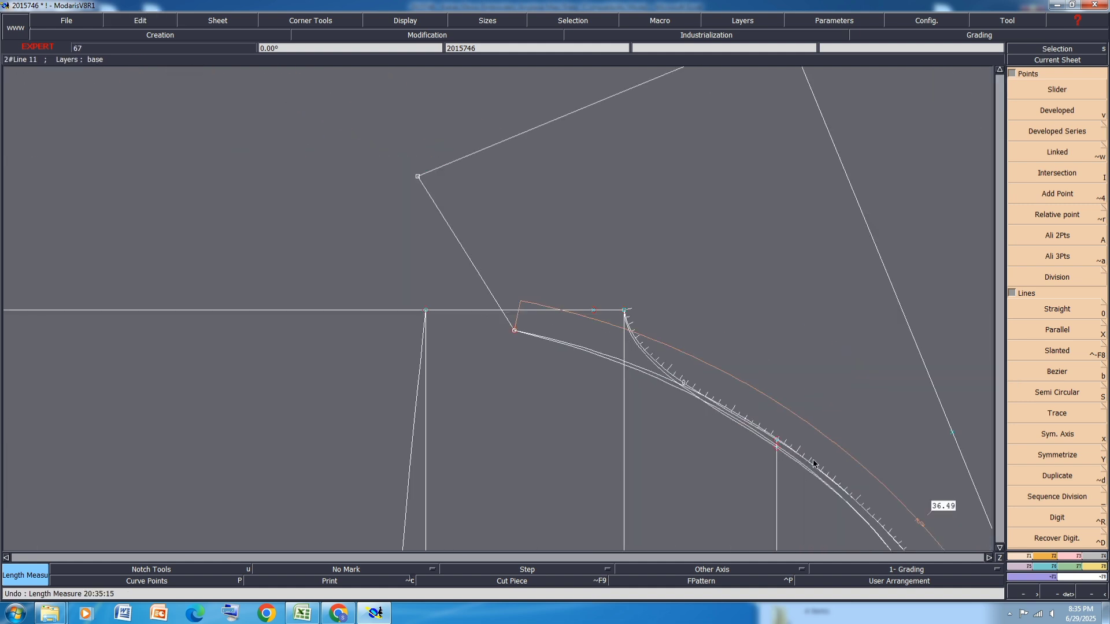
{"action": "left_click", "coordinate": [893, 473]}
{"action": "scroll", "coordinate": [553, 363], "scroll_direction": "down", "scroll_amount": 2}
{"action": "scroll", "coordinate": [755, 460], "scroll_direction": "up", "scroll_amount": 1}
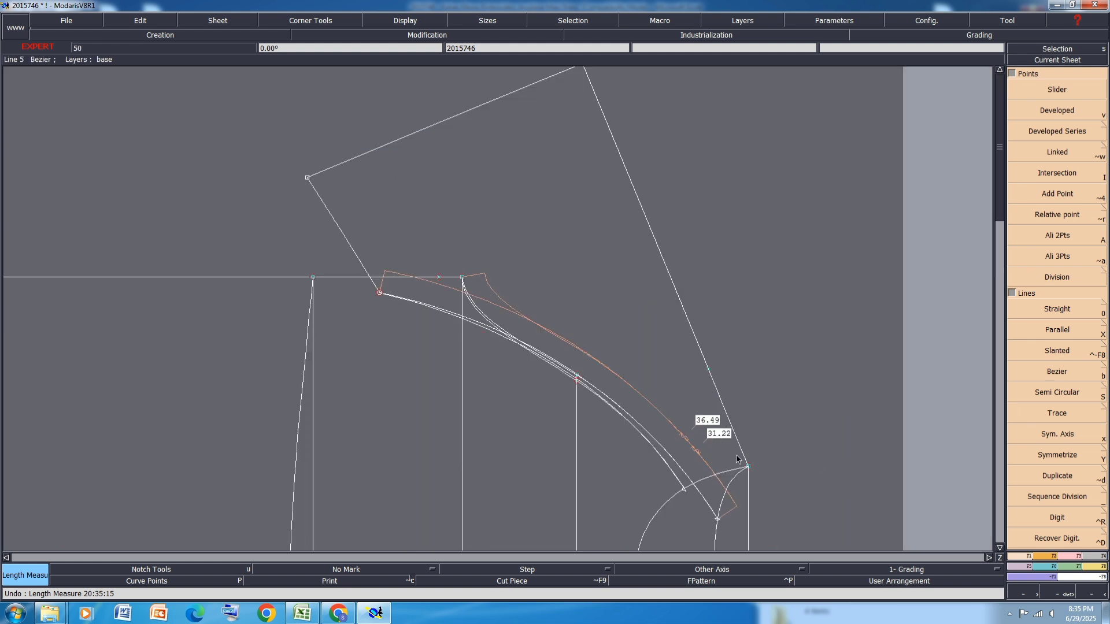
{"action": "scroll", "coordinate": [723, 452], "scroll_direction": "up", "scroll_amount": 1}
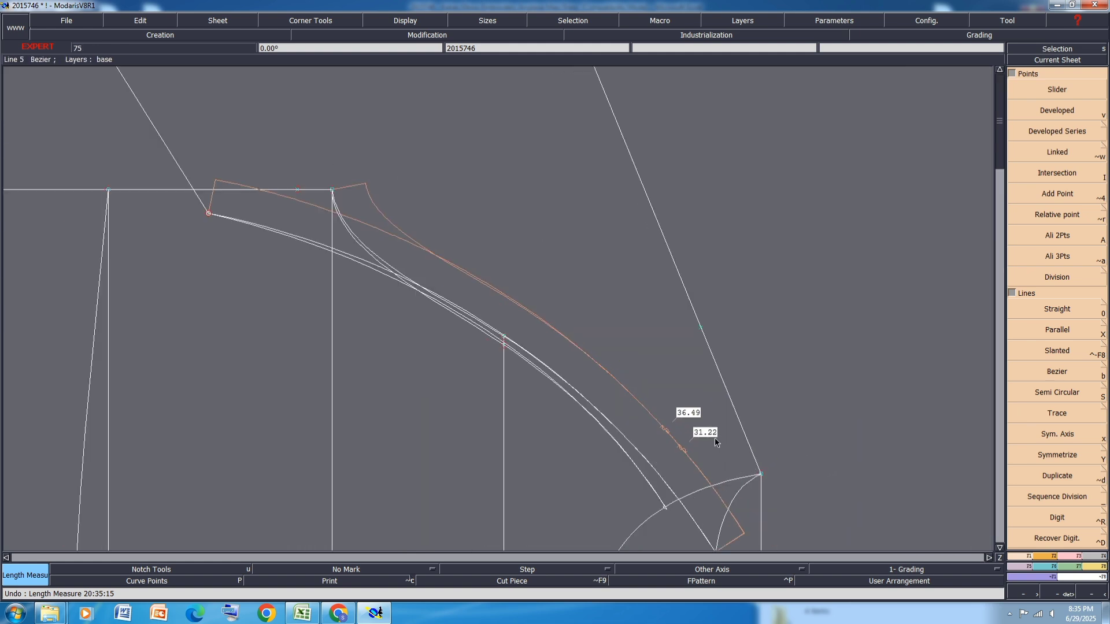
Cancel a trial move of the sleeve's underarm corner and pin the characteristic points of the current sheet
{"action": "left_click", "coordinate": [1067, 556]}
{"action": "left_click", "coordinate": [1058, 111]}
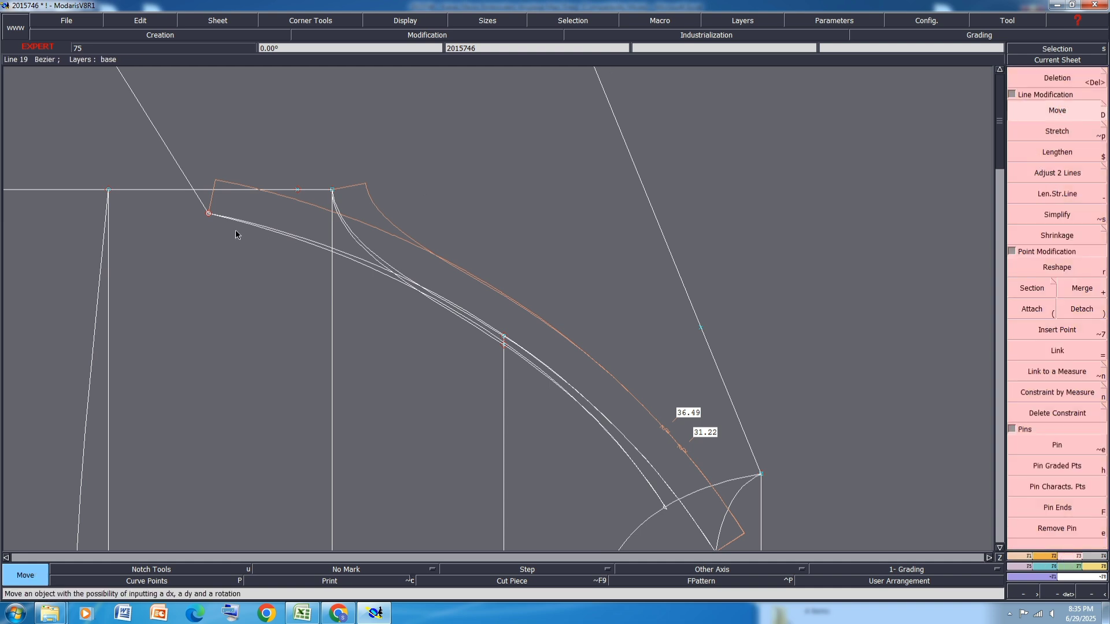
{"action": "left_click", "coordinate": [208, 214]}
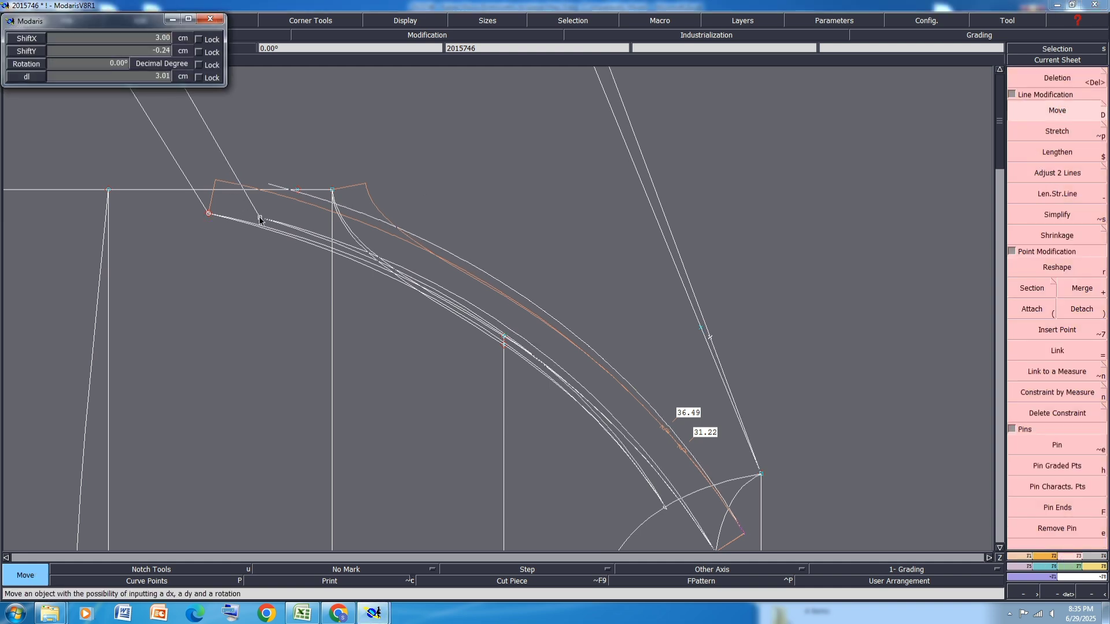
{"action": "key", "text": "Escape"}
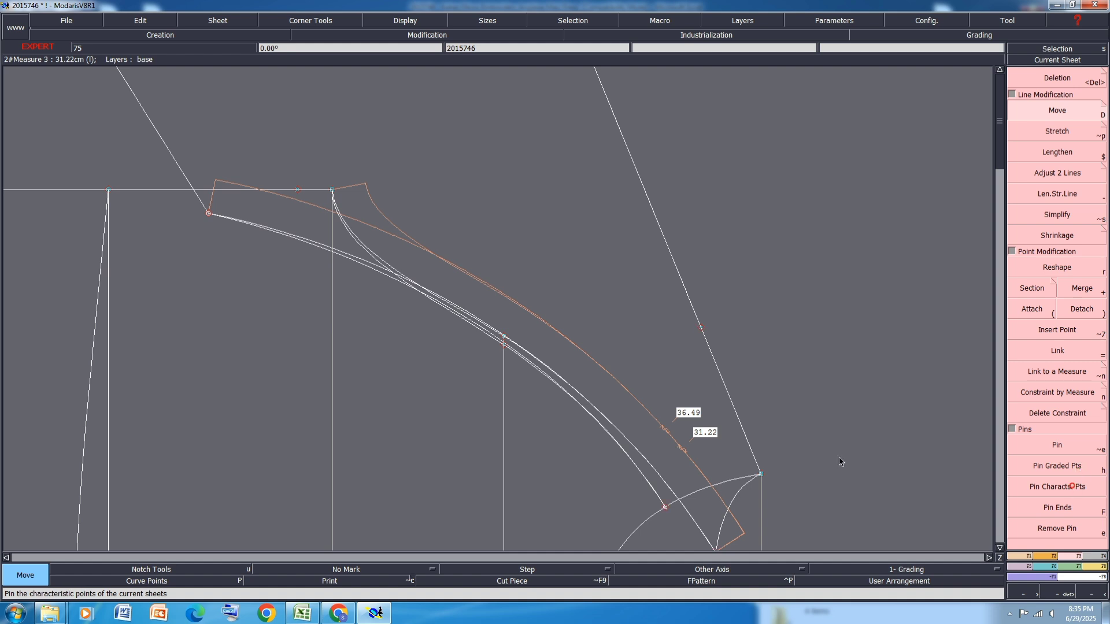
Move the sleeve's underarm corner by 4.50 cm in X and -2 cm in Y
{"action": "scroll", "coordinate": [532, 397], "scroll_direction": "down", "scroll_amount": 1}
{"action": "scroll", "coordinate": [501, 373], "scroll_direction": "up", "scroll_amount": 2}
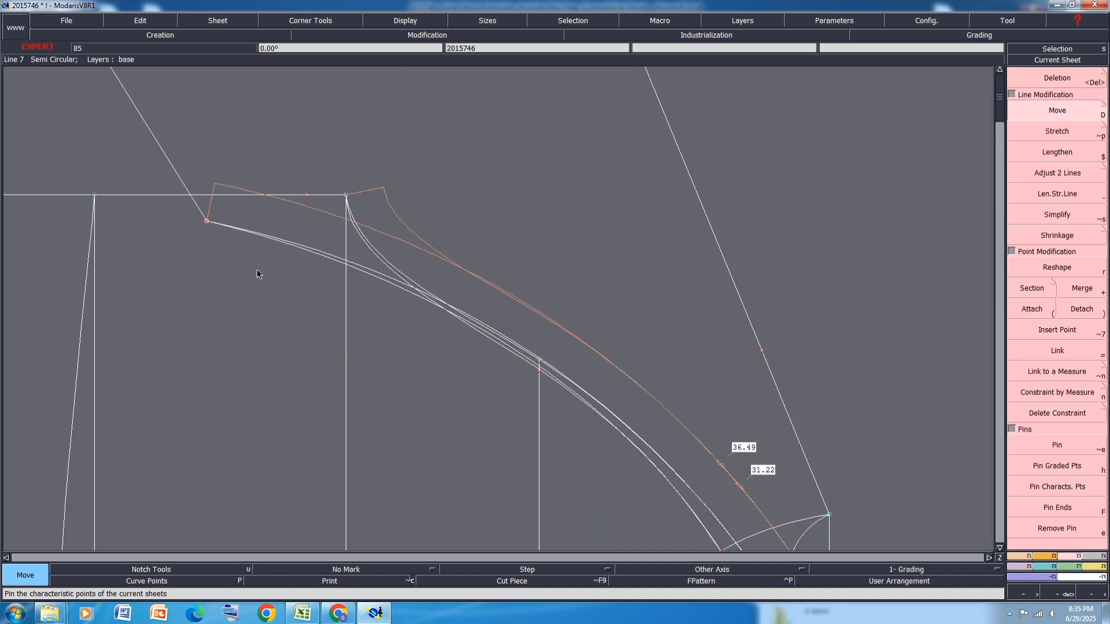
{"action": "left_click", "coordinate": [209, 223]}
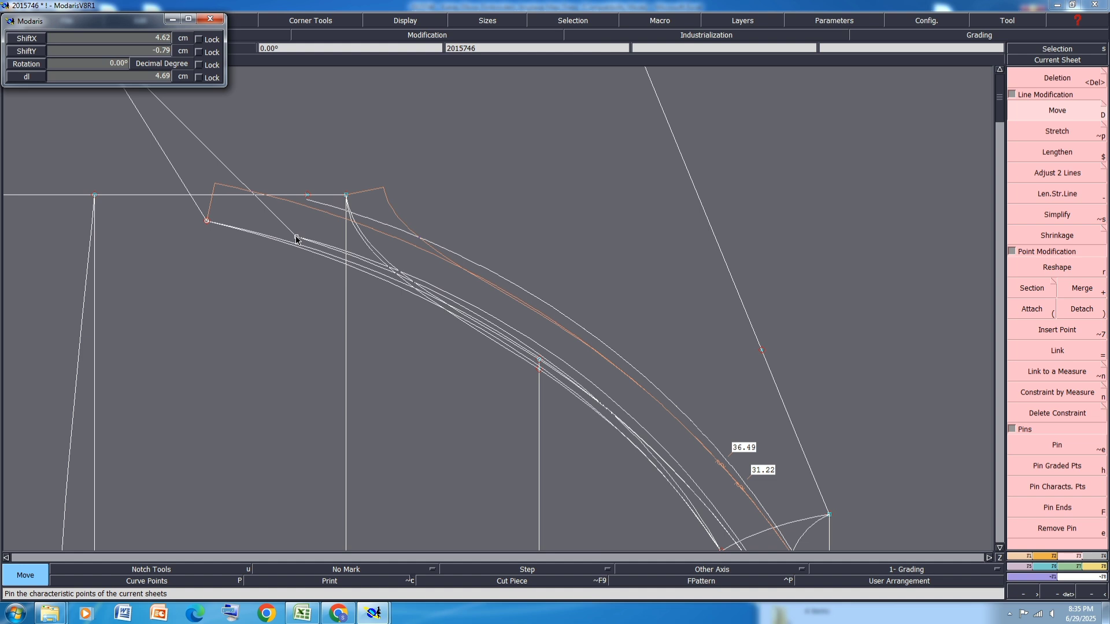
{"action": "type", "text": "-0.504.50"}
{"action": "key", "text": "Return"}
{"action": "key", "text": "BackSpace"}
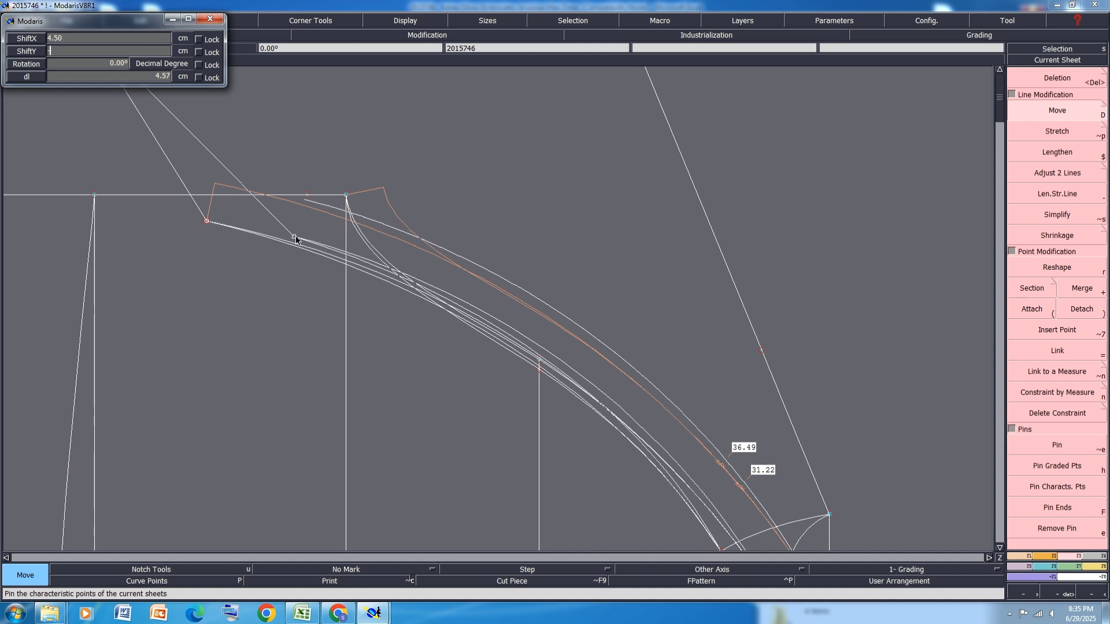
{"action": "type", "text": "-2"}
{"action": "key", "text": "Return"}
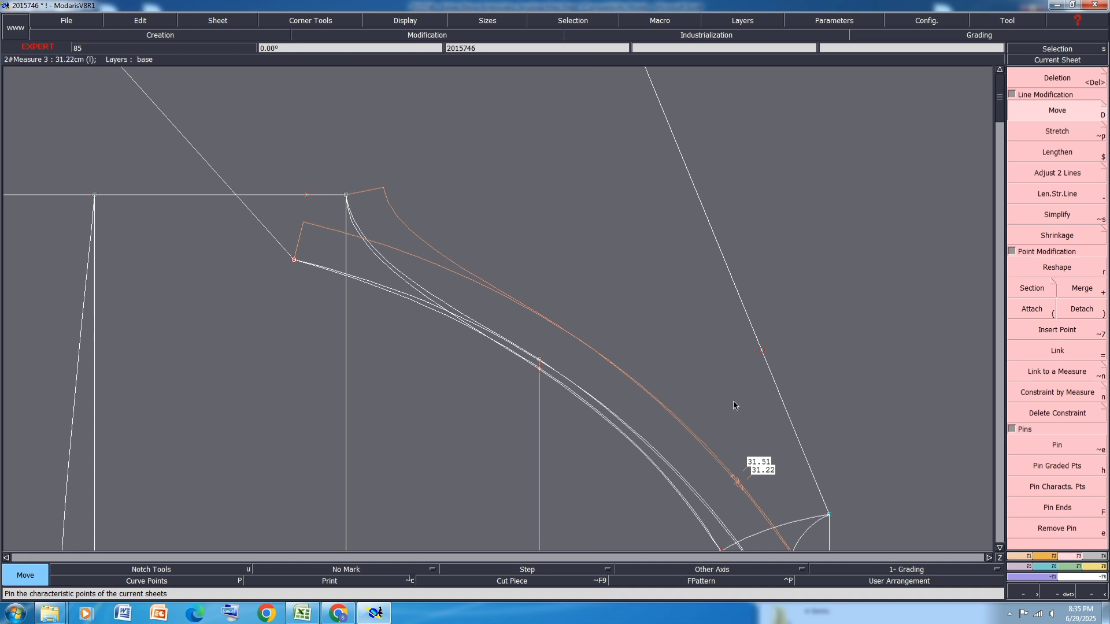
Display the curve handles and fine-tune the neckline ends of the sleeve's back and front raglan lines against the bodice curves
{"action": "scroll", "coordinate": [387, 219], "scroll_direction": "down", "scroll_amount": 2}
{"action": "scroll", "coordinate": [501, 330], "scroll_direction": "up", "scroll_amount": 4}
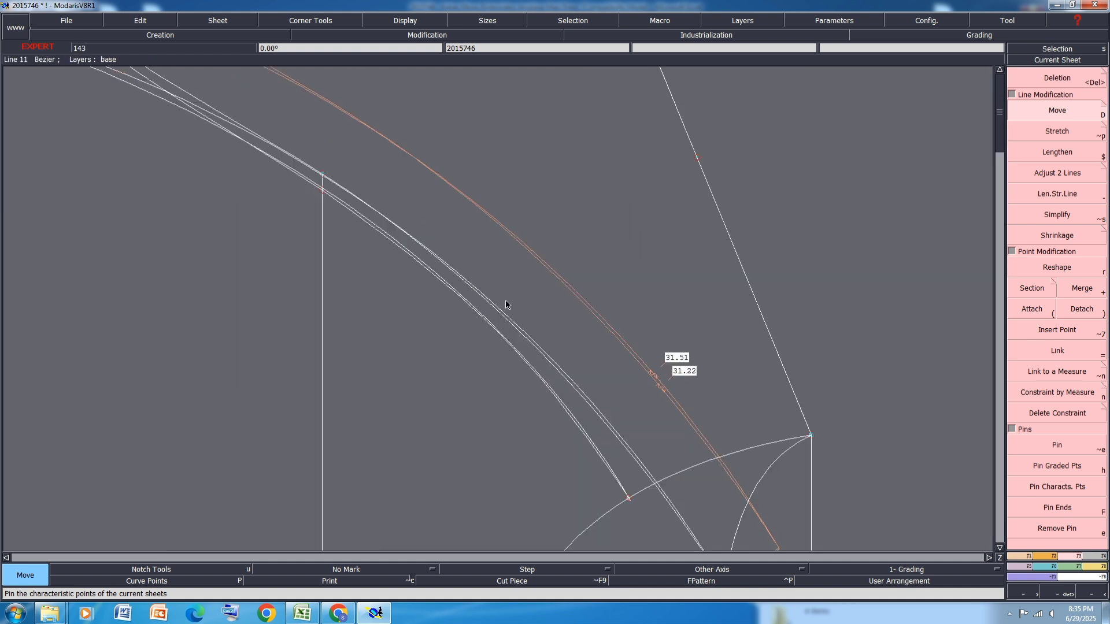
{"action": "key", "text": "ctrl+h"}
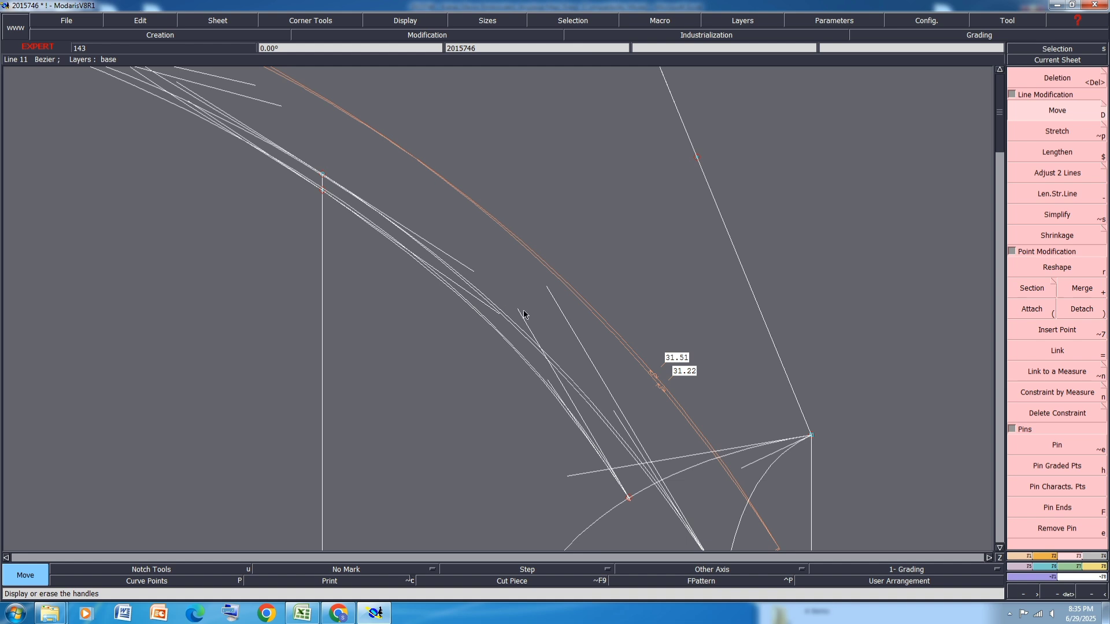
{"action": "key", "text": "r"}
{"action": "left_click_drag", "start_coordinate": [546, 287], "coordinate": [538, 290]}
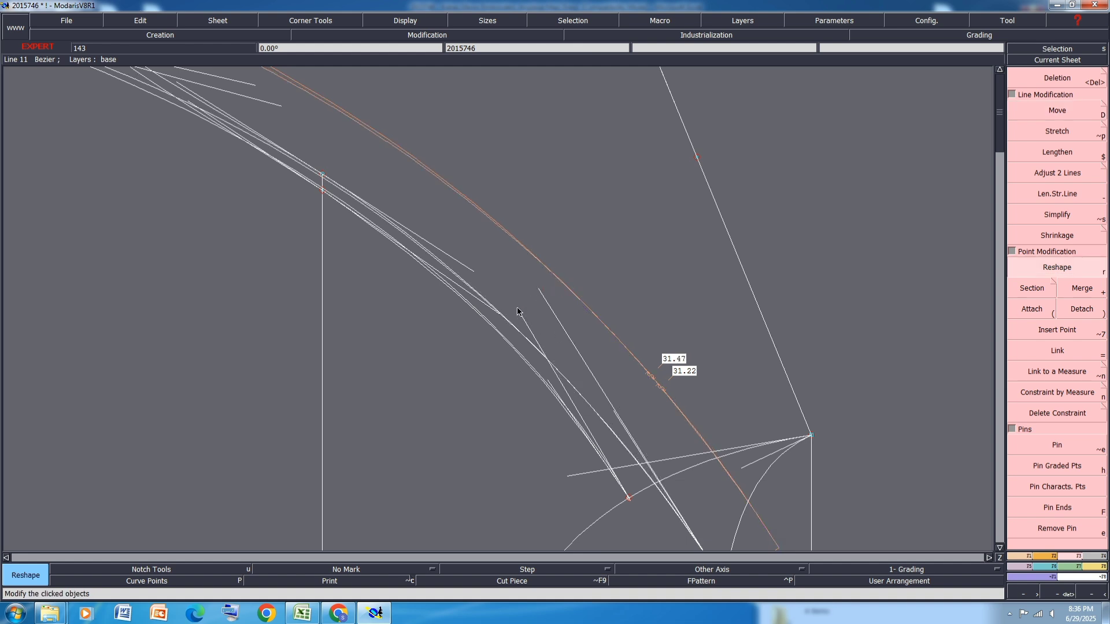
{"action": "left_click", "coordinate": [518, 309]}
{"action": "left_click", "coordinate": [520, 319]}
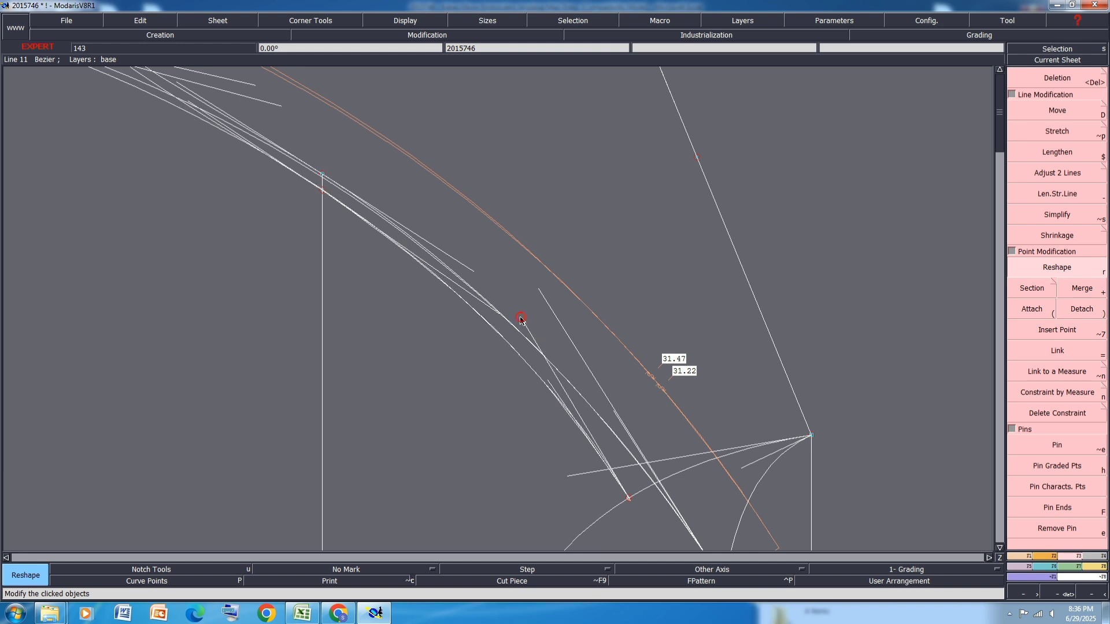
Hide the curve handles and save the model
{"action": "scroll", "coordinate": [541, 333], "scroll_direction": "down", "scroll_amount": 2}
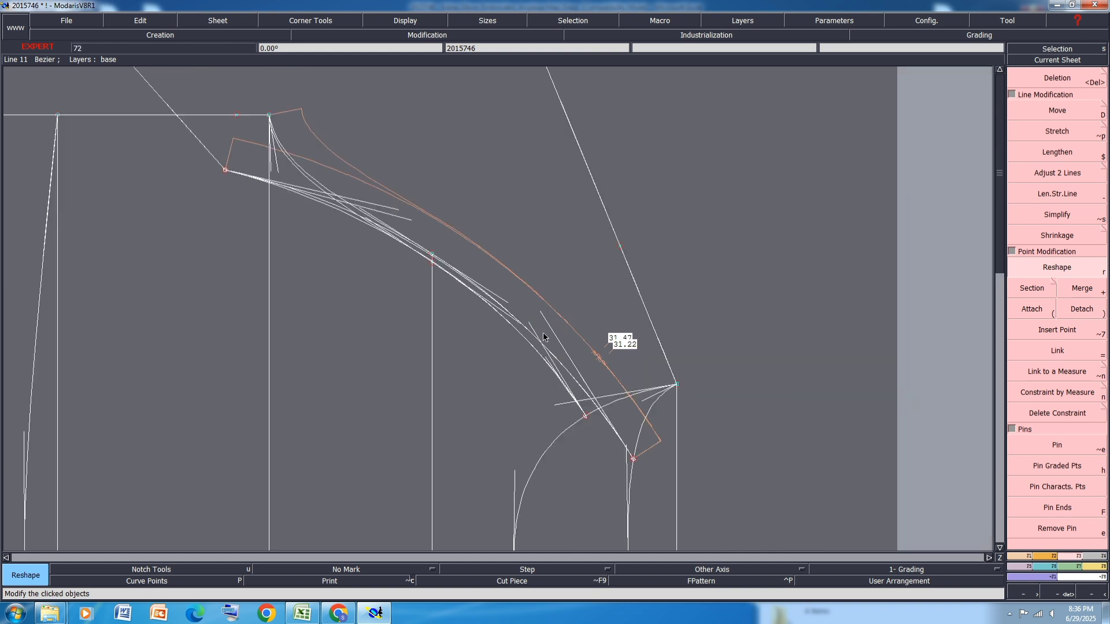
{"action": "right_click", "coordinate": [542, 333]}
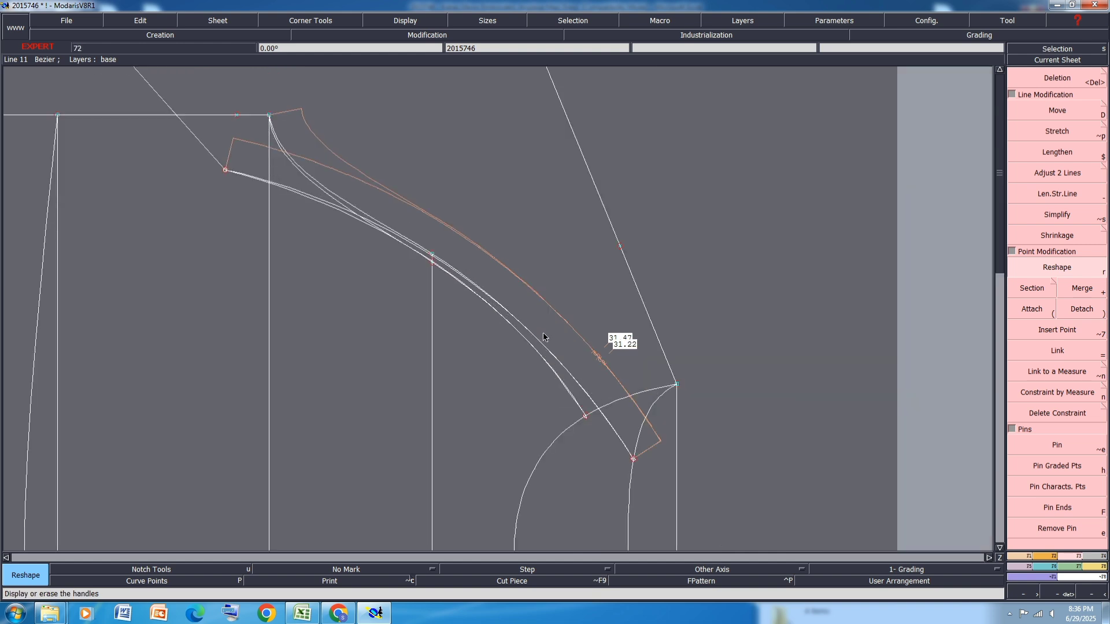
{"action": "key", "text": "ctrl+s"}
{"action": "left_click", "coordinate": [479, 374]}
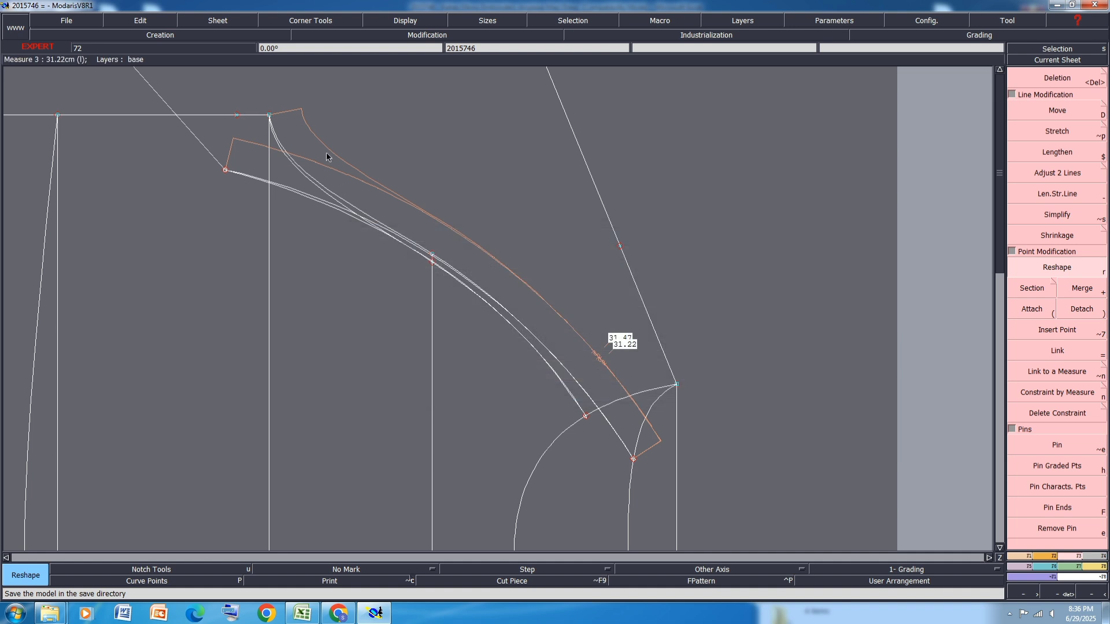
Delete the two length measures beside the sleeve's and bodice's back raglan curves
{"action": "key", "text": "Delete"}
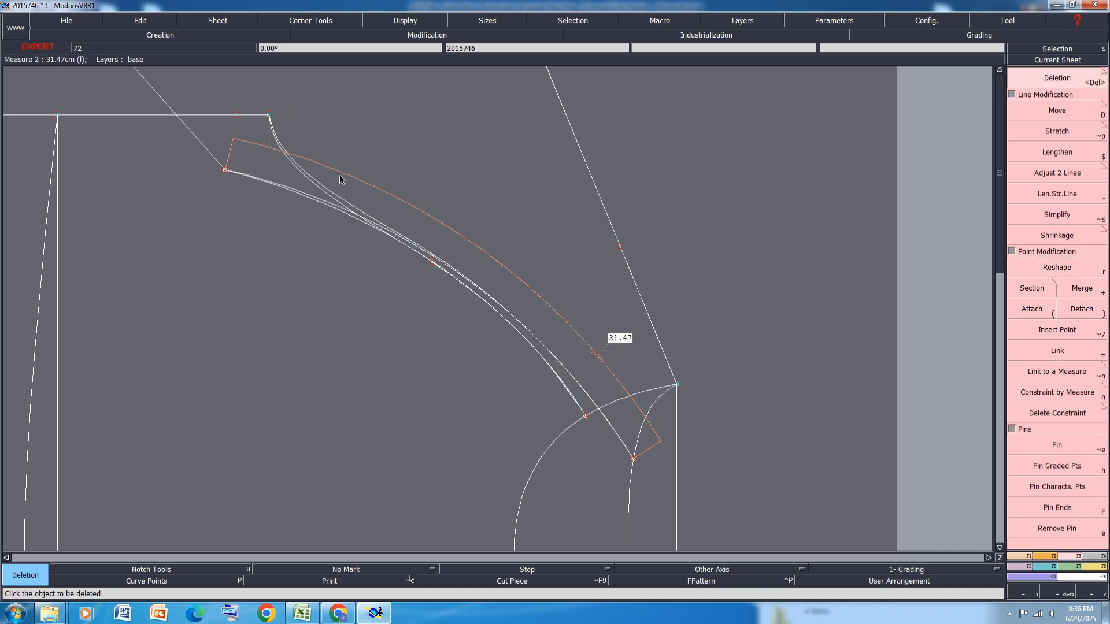
{"action": "left_click", "coordinate": [340, 175]}
{"action": "scroll", "coordinate": [707, 256], "scroll_direction": "down", "scroll_amount": 5}
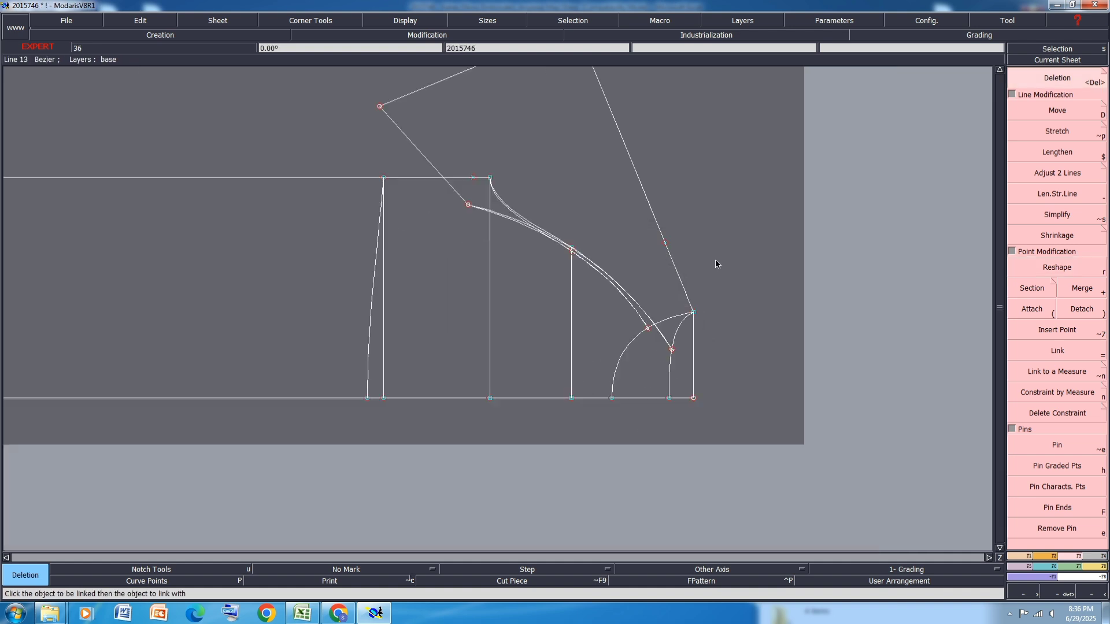
Rotate the current sheet by two points, from the sleeve opening's outer corner to the shoulder neck point, so the sleeve's upper edge lies horizontal
{"action": "scroll", "coordinate": [674, 174], "scroll_direction": "up", "scroll_amount": 1}
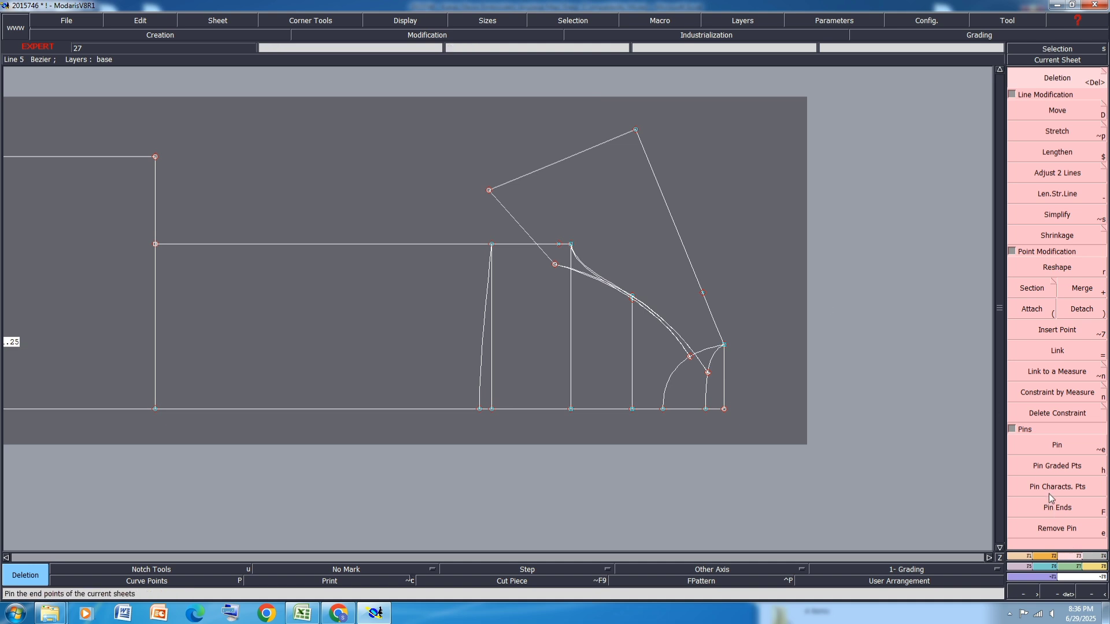
{"action": "left_click", "coordinate": [1042, 555]}
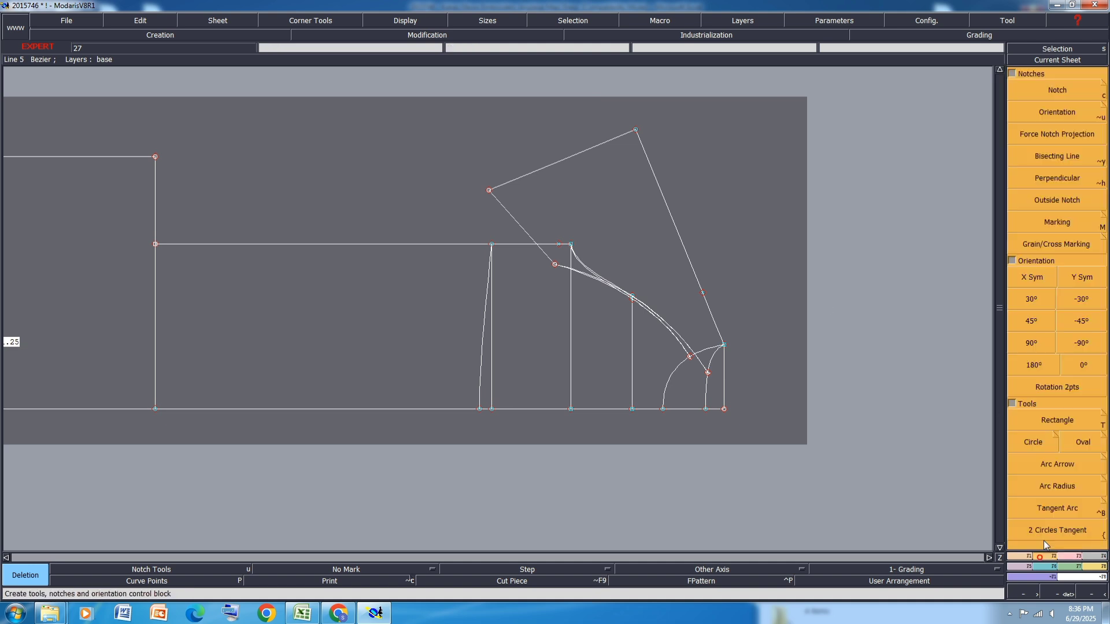
{"action": "left_click", "coordinate": [1063, 387]}
{"action": "left_click", "coordinate": [635, 130]}
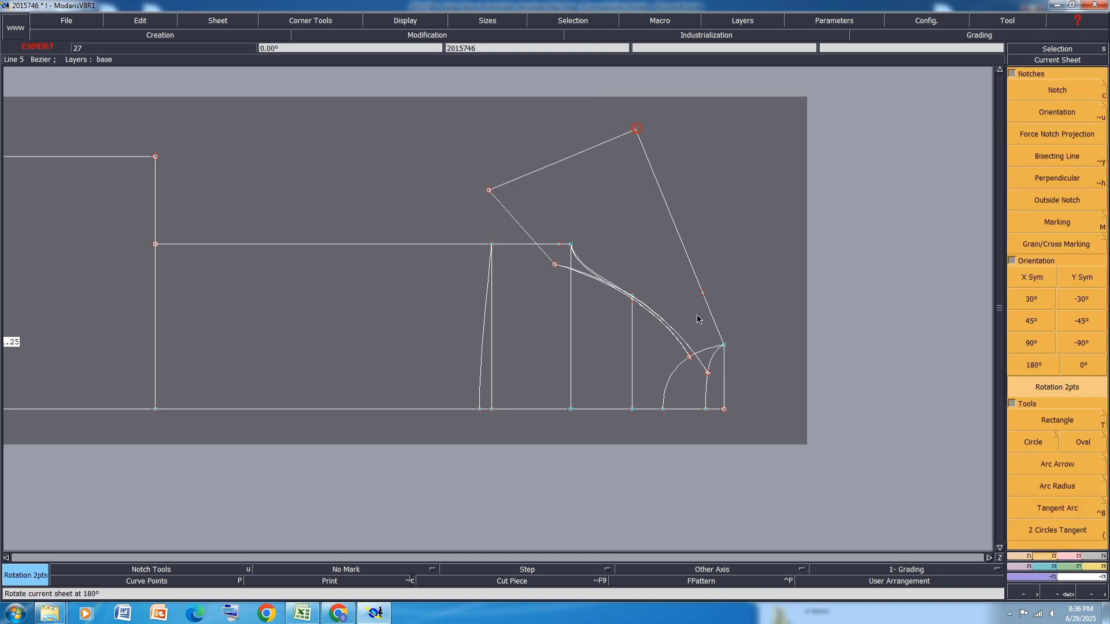
{"action": "left_click", "coordinate": [724, 345]}
{"action": "scroll", "coordinate": [364, 250], "scroll_direction": "down", "scroll_amount": 2}
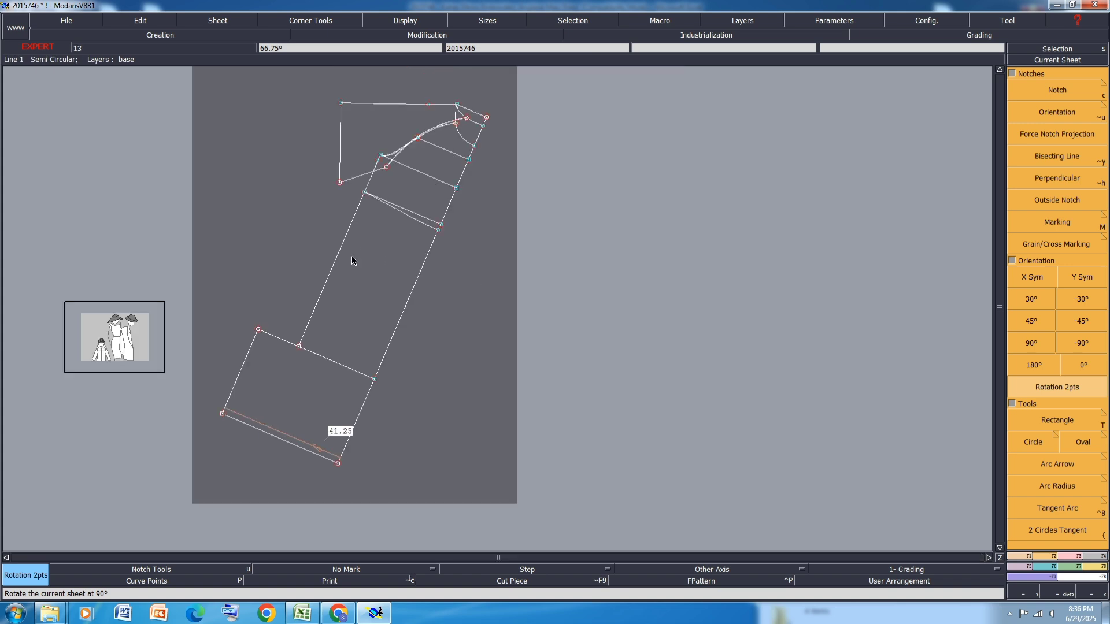
Level the sleeve's upper edge exactly by rotating the sheet through its two end points
{"action": "scroll", "coordinate": [400, 118], "scroll_direction": "up", "scroll_amount": 1}
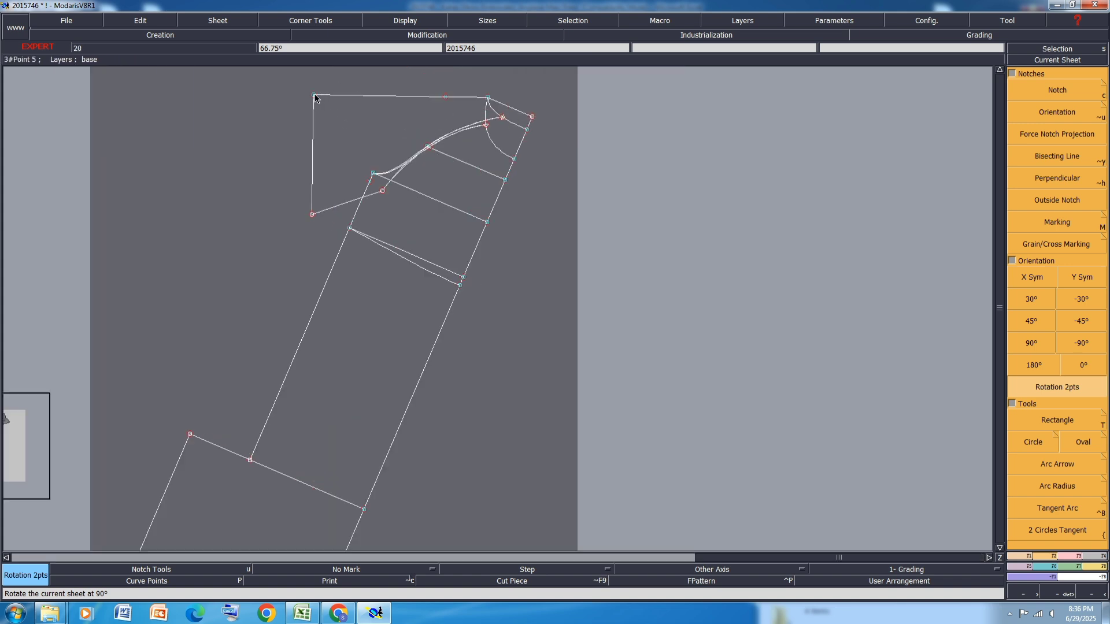
{"action": "left_click", "coordinate": [444, 97]}
{"action": "left_click", "coordinate": [488, 97]}
{"action": "scroll", "coordinate": [354, 341], "scroll_direction": "up", "scroll_amount": 1}
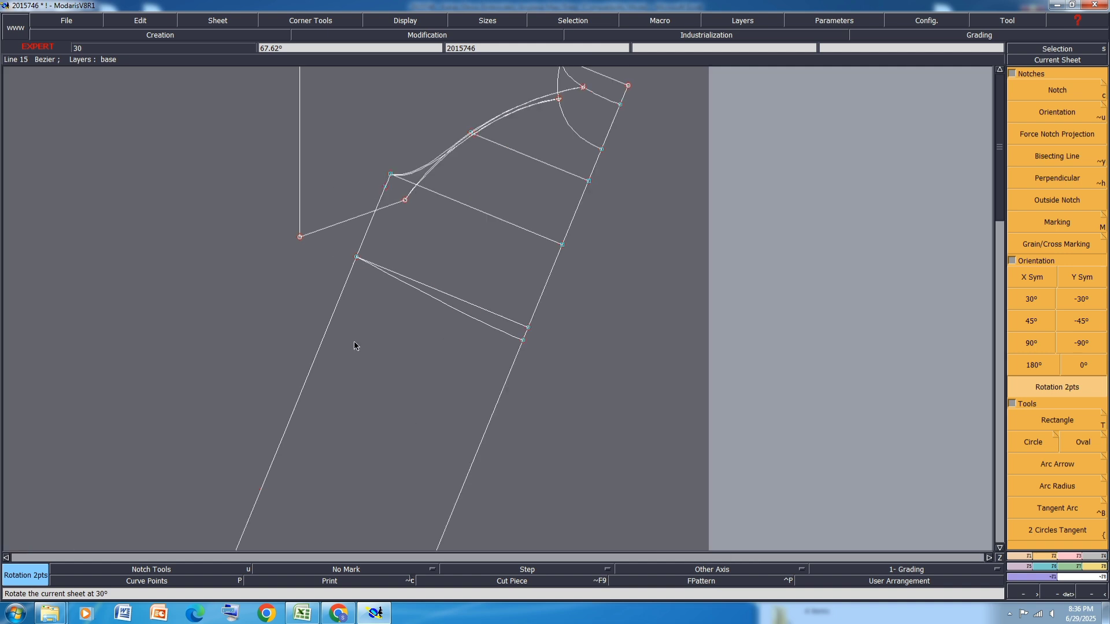
{"action": "scroll", "coordinate": [345, 364], "scroll_direction": "down", "scroll_amount": 2}
{"action": "scroll", "coordinate": [339, 250], "scroll_direction": "up", "scroll_amount": 1}
{"action": "scroll", "coordinate": [334, 258], "scroll_direction": "up", "scroll_amount": 1}
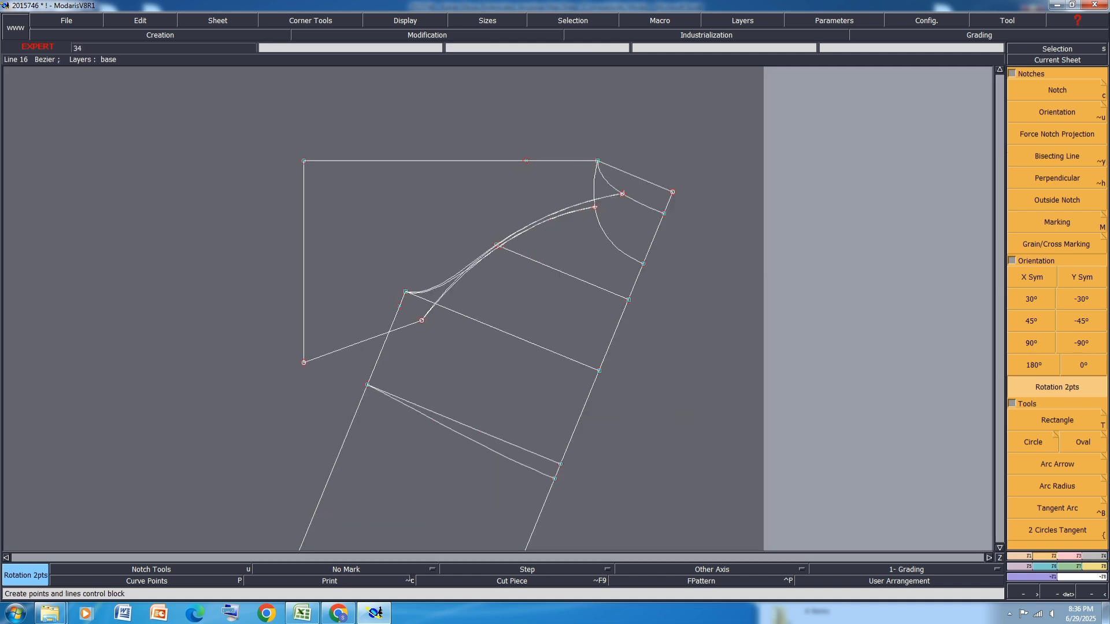
Switch to the Excel spec sheet and examine the PAGE 1 sketches, construction details and sleeve photos, returning to PAGE 2 and Modaris
{"action": "left_click", "coordinate": [302, 612]}
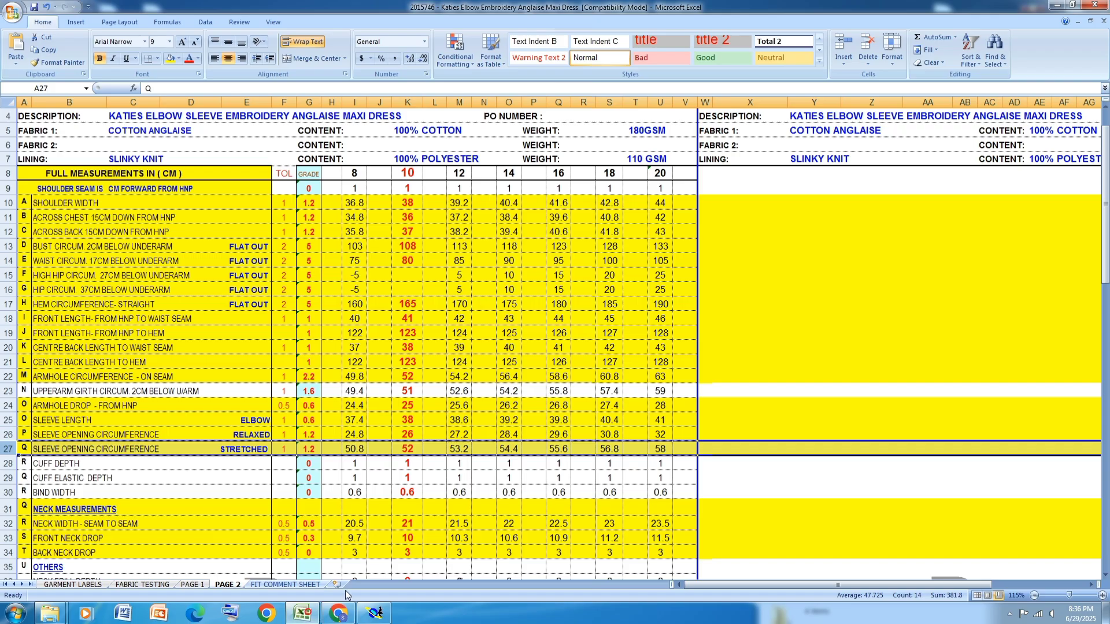
{"action": "left_click", "coordinate": [193, 584]}
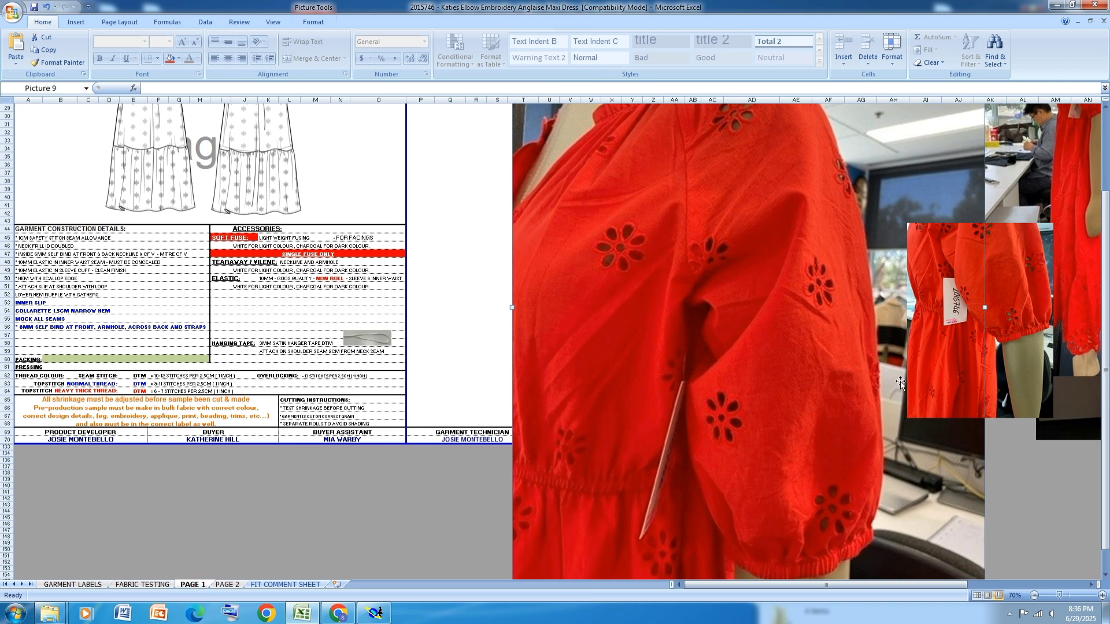
{"action": "scroll", "coordinate": [899, 381], "scroll_direction": "down", "scroll_amount": 1}
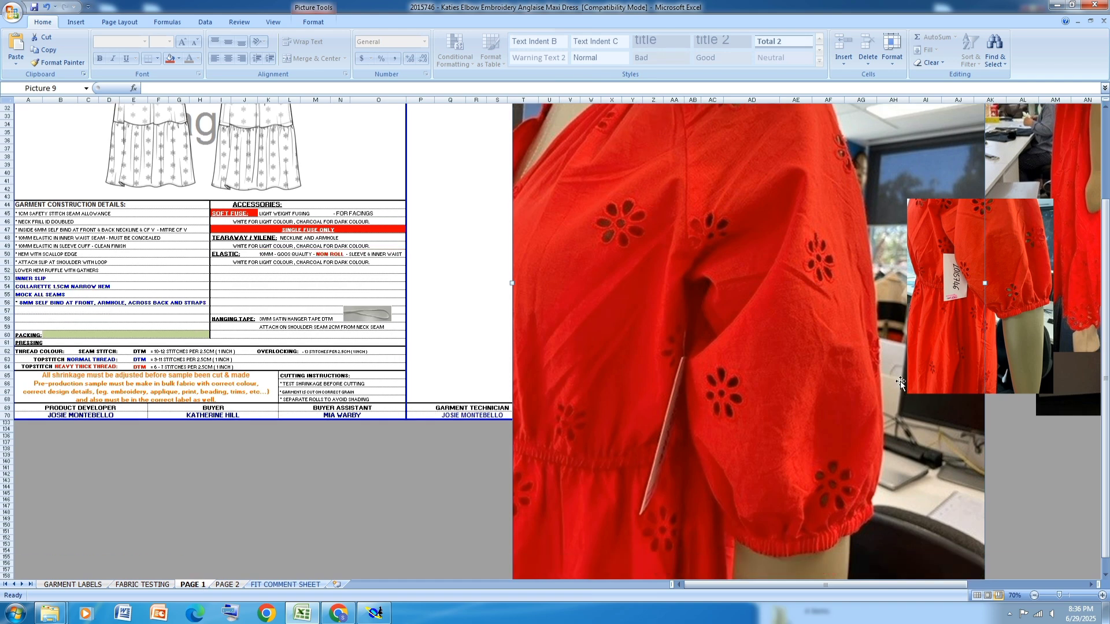
{"action": "scroll", "coordinate": [900, 381], "scroll_direction": "down", "scroll_amount": 1}
{"action": "scroll", "coordinate": [900, 380], "scroll_direction": "up", "scroll_amount": 2}
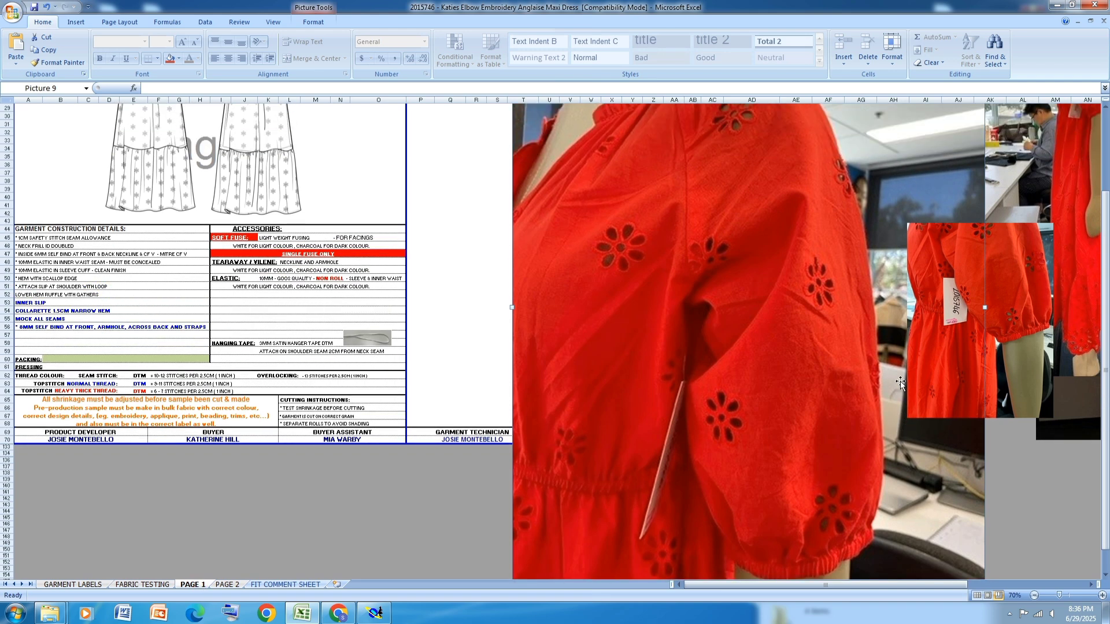
{"action": "scroll", "coordinate": [900, 380], "scroll_direction": "up", "scroll_amount": 1}
{"action": "scroll", "coordinate": [663, 255], "scroll_direction": "up", "scroll_amount": 2}
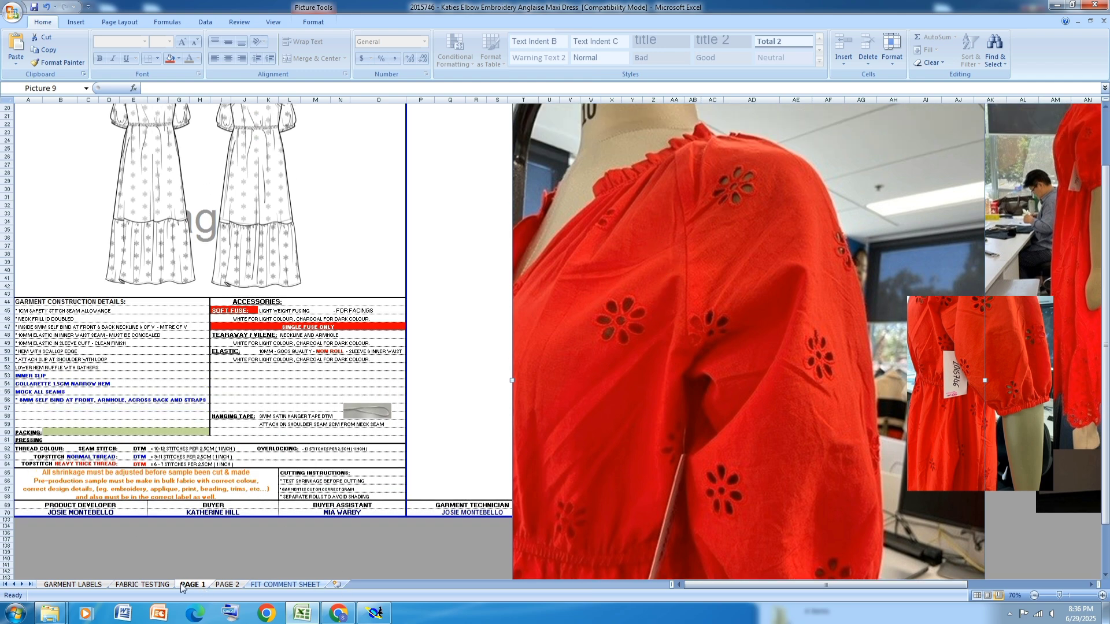
{"action": "left_click", "coordinate": [227, 585]}
{"action": "left_click", "coordinate": [375, 614]}
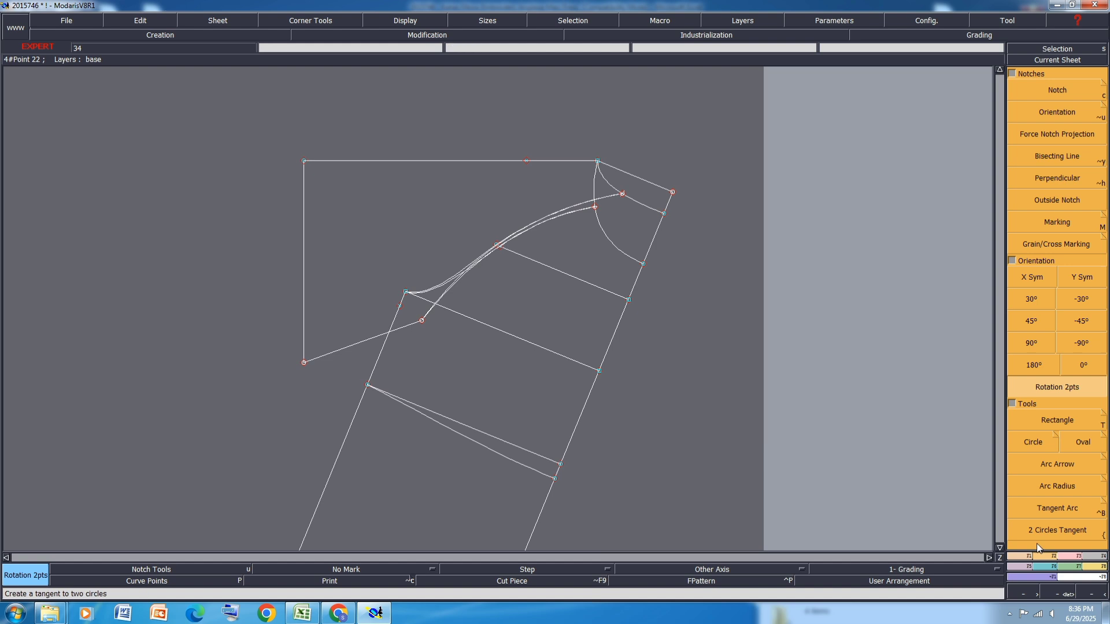
Move the underarm corner of the sleeve opening 5.00 cm along X and 0 cm along Y
{"action": "left_click", "coordinate": [1069, 557]}
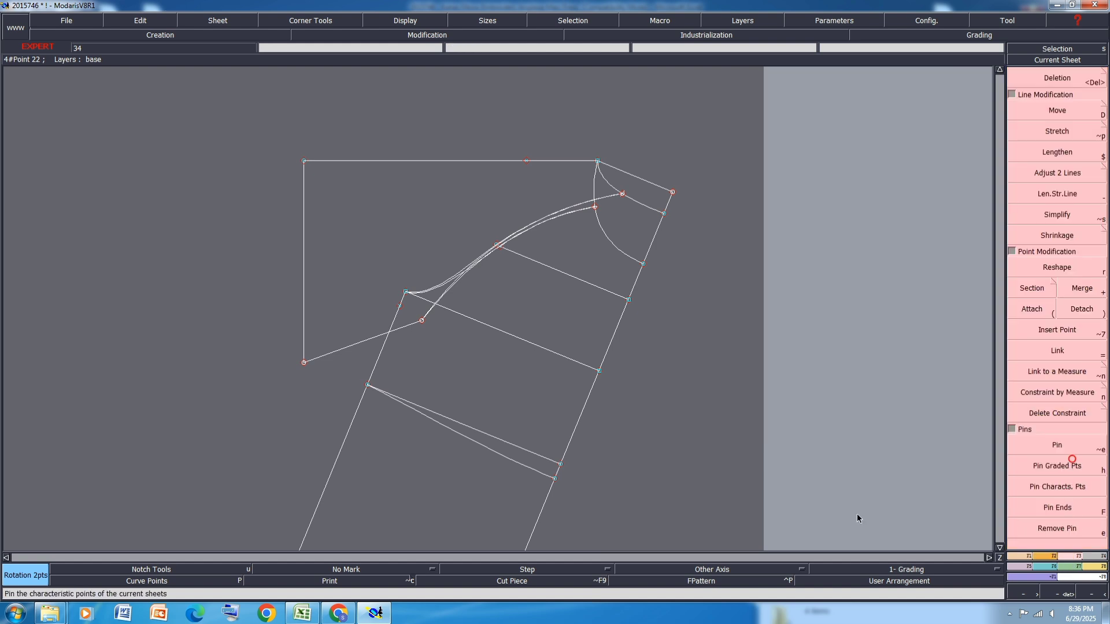
{"action": "left_click", "coordinate": [1058, 110]}
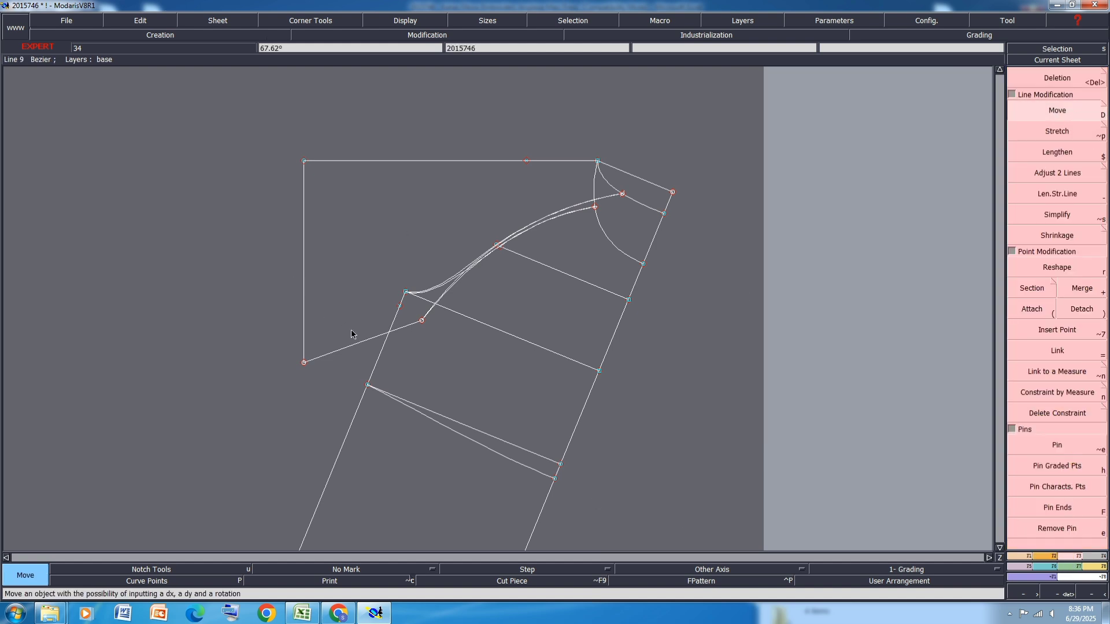
{"action": "left_click", "coordinate": [304, 363]}
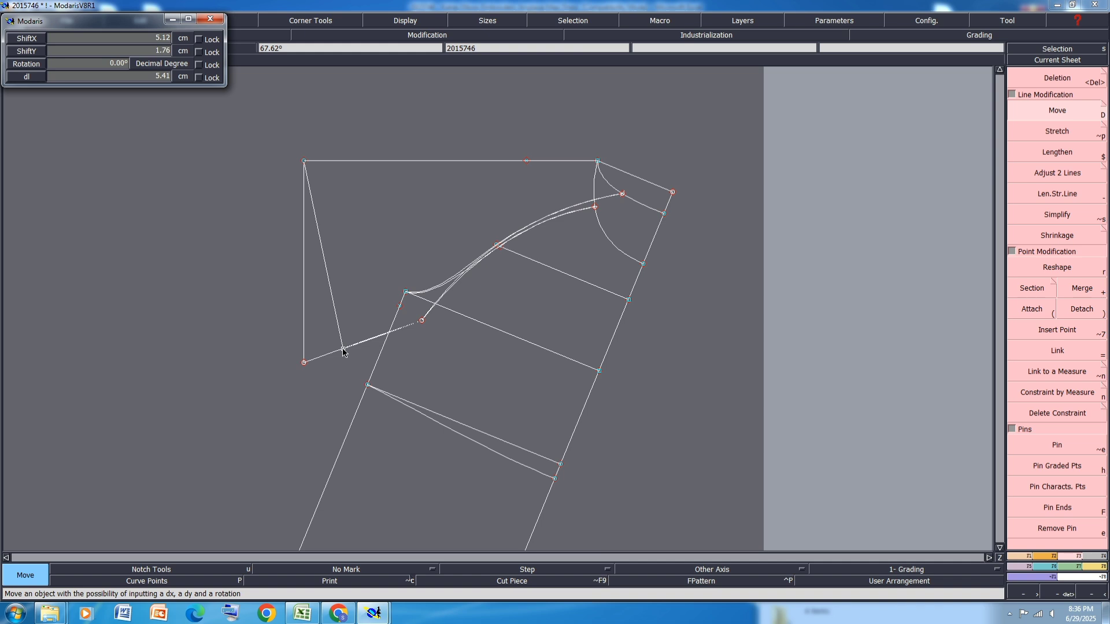
{"action": "type", "text": "-5"}
{"action": "key", "text": "Tab"}
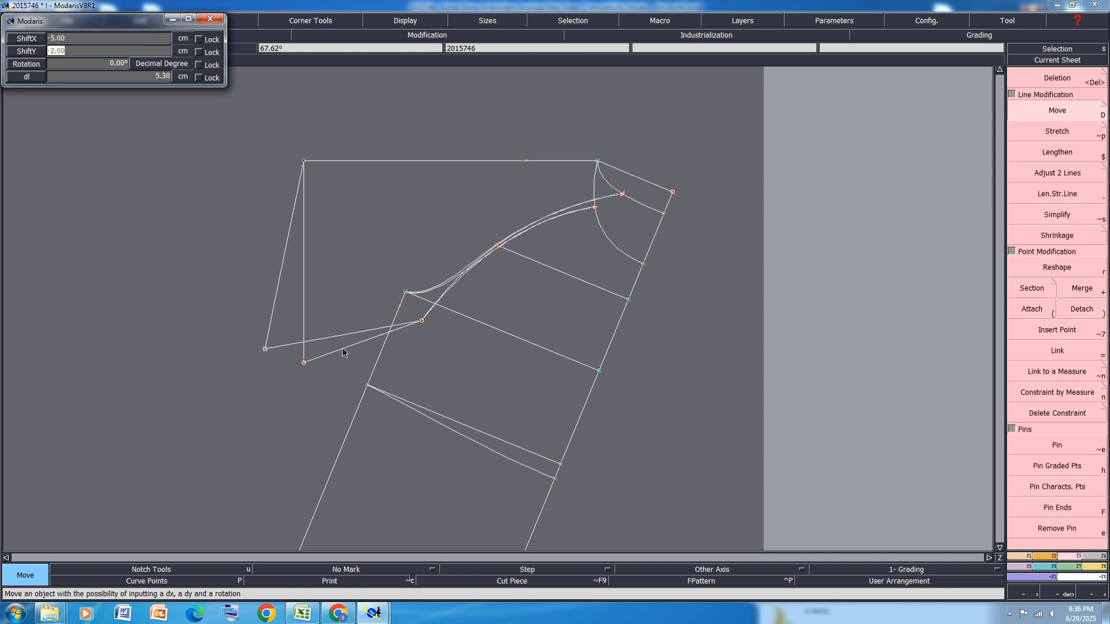
{"action": "type", "text": "0"}
{"action": "key", "text": "Return"}
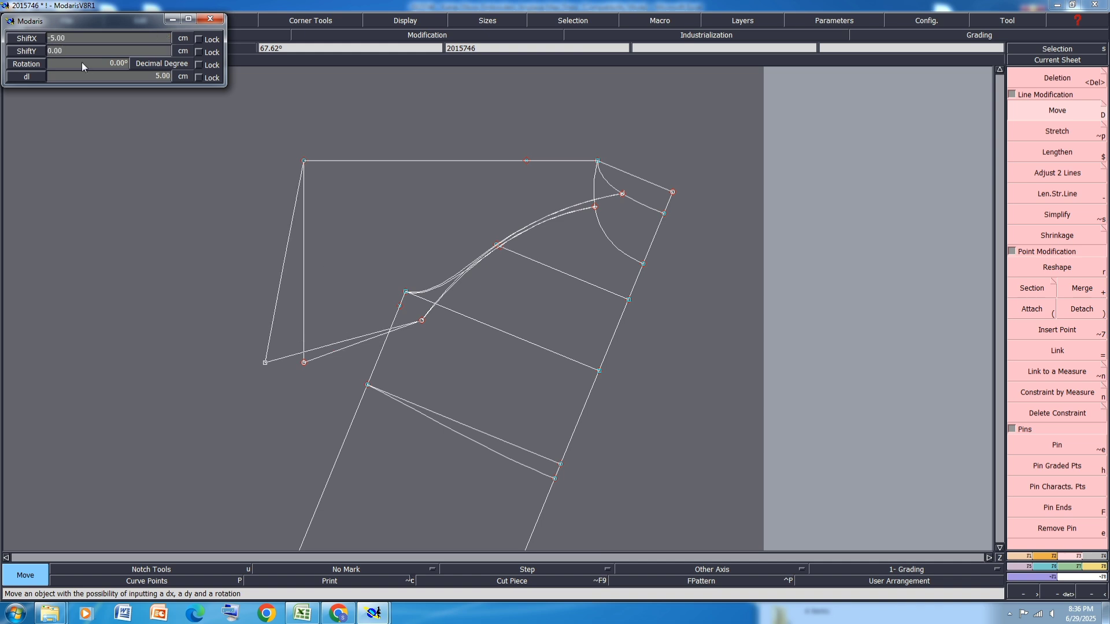
{"action": "key", "text": "Return"}
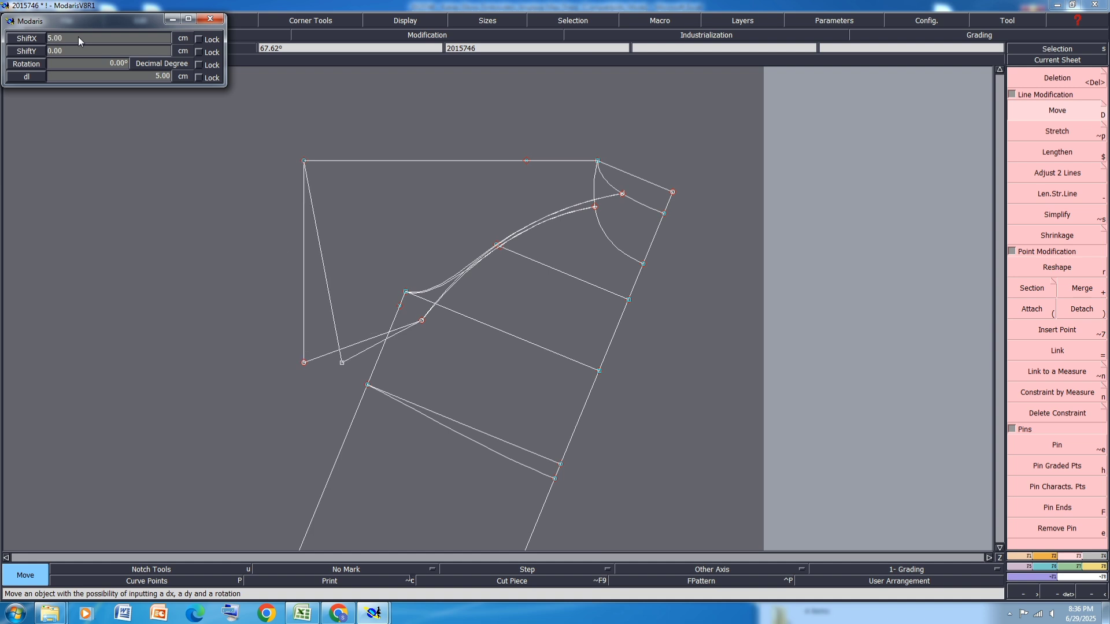
{"action": "left_click", "coordinate": [286, 324]}
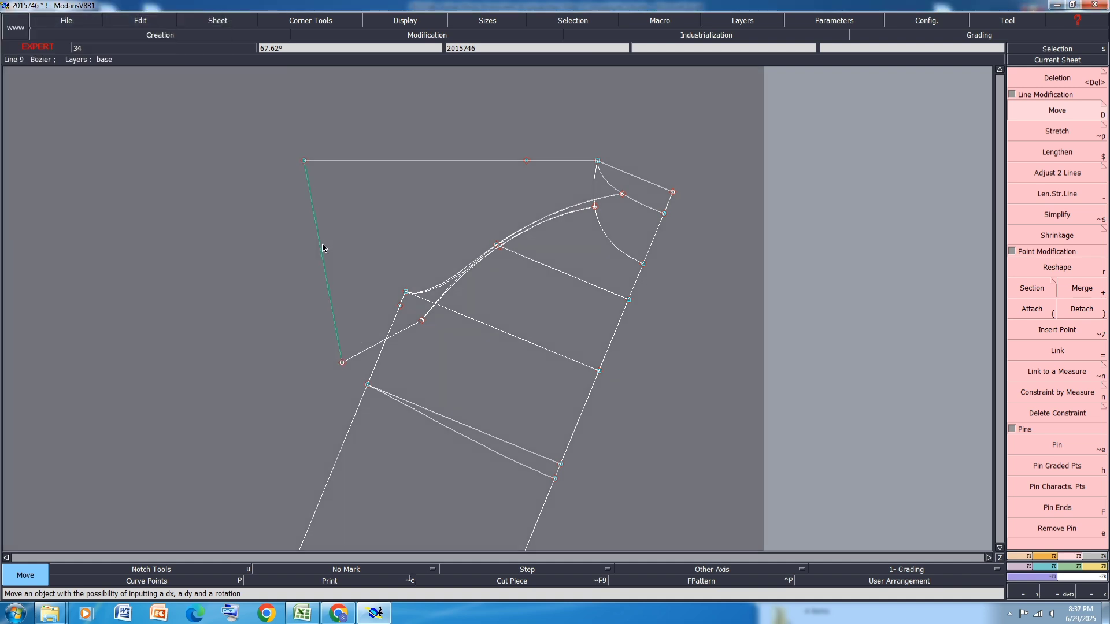
Display the curve handles and reshape the slanted sleeve opening line into a smooth outward curve between its two corners
{"action": "key", "text": "shift+s"}
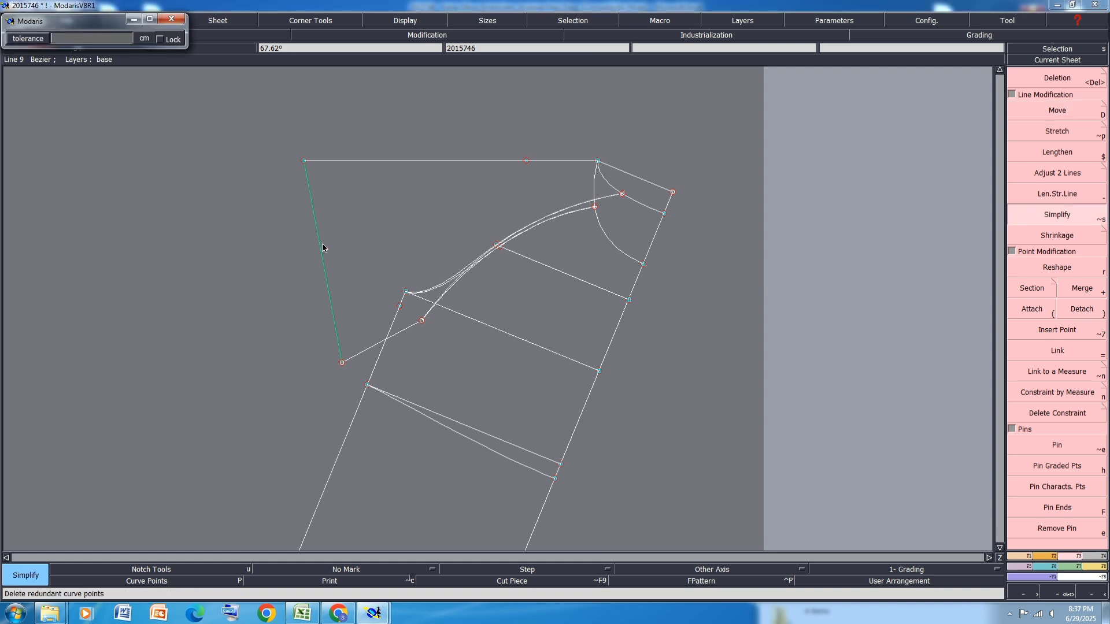
{"action": "key", "text": "Return"}
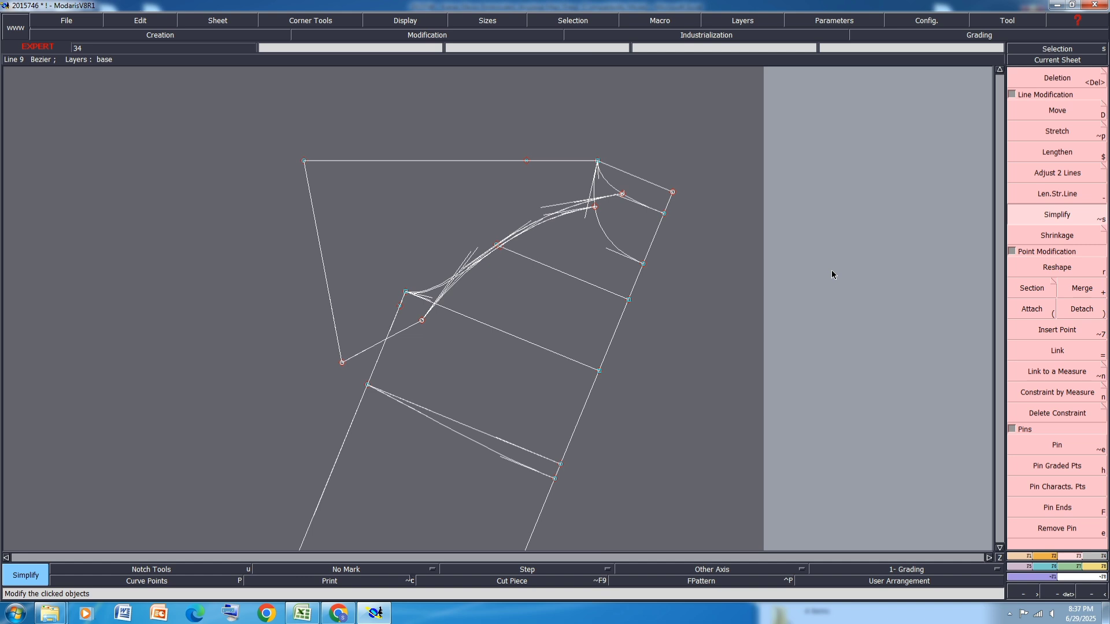
{"action": "left_click", "coordinate": [1067, 267]}
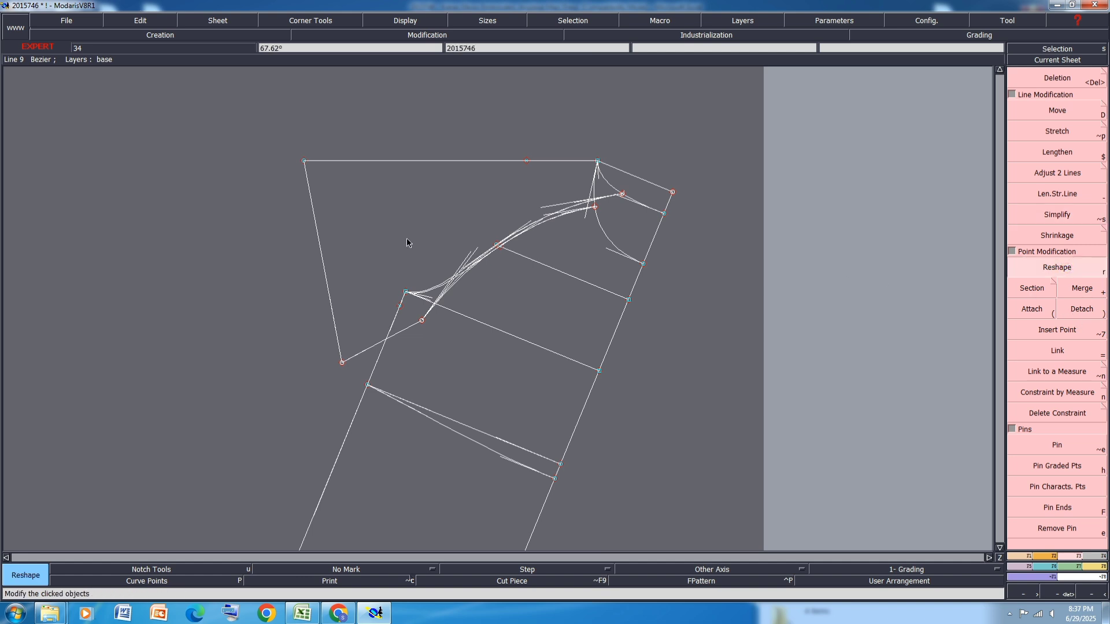
{"action": "scroll", "coordinate": [331, 293], "scroll_direction": "up", "scroll_amount": 1}
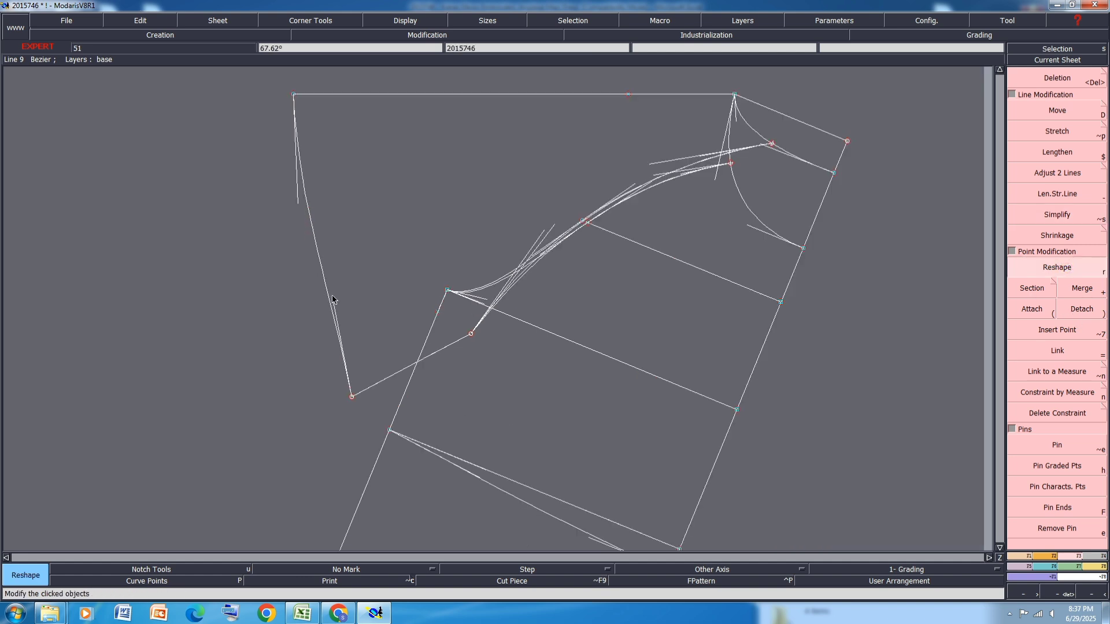
{"action": "left_click", "coordinate": [333, 296]}
{"action": "left_click", "coordinate": [309, 306]}
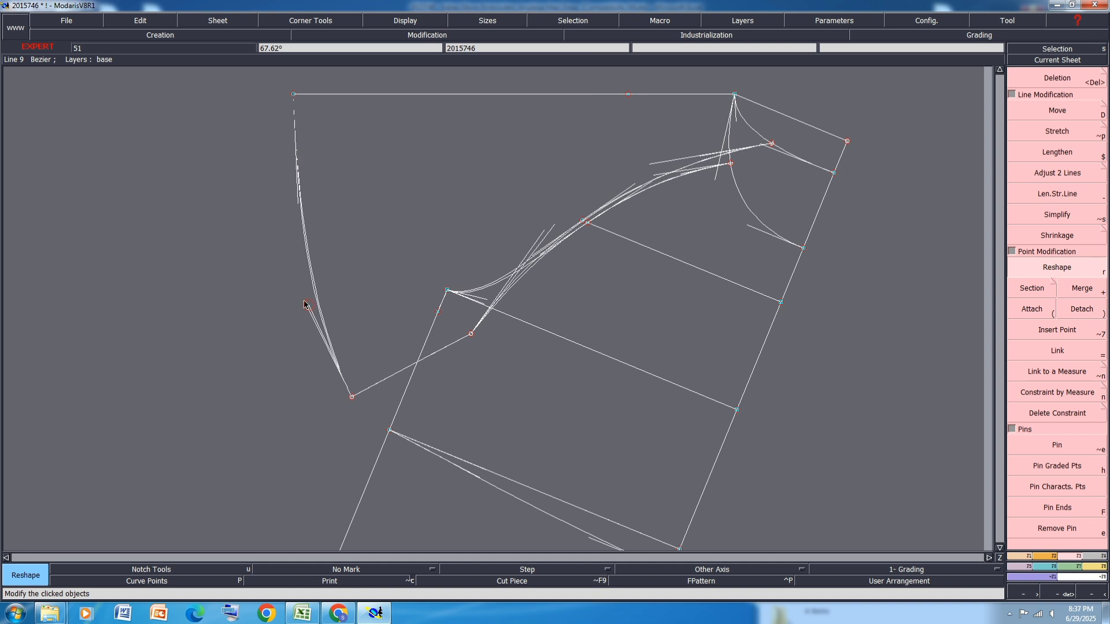
{"action": "left_click", "coordinate": [294, 197]}
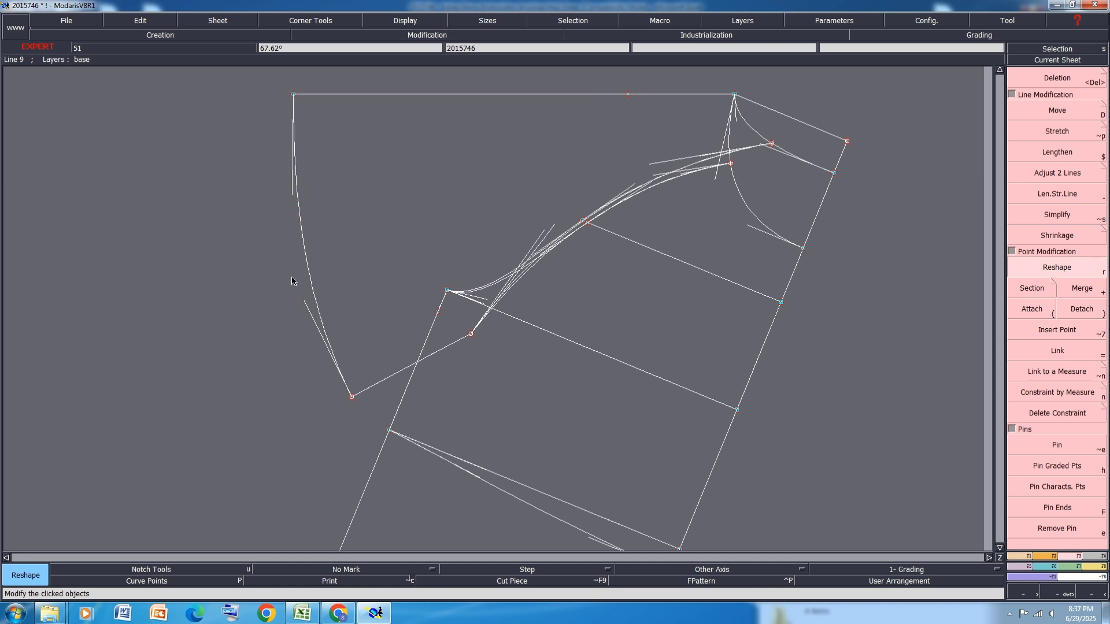
{"action": "left_click", "coordinate": [300, 306]}
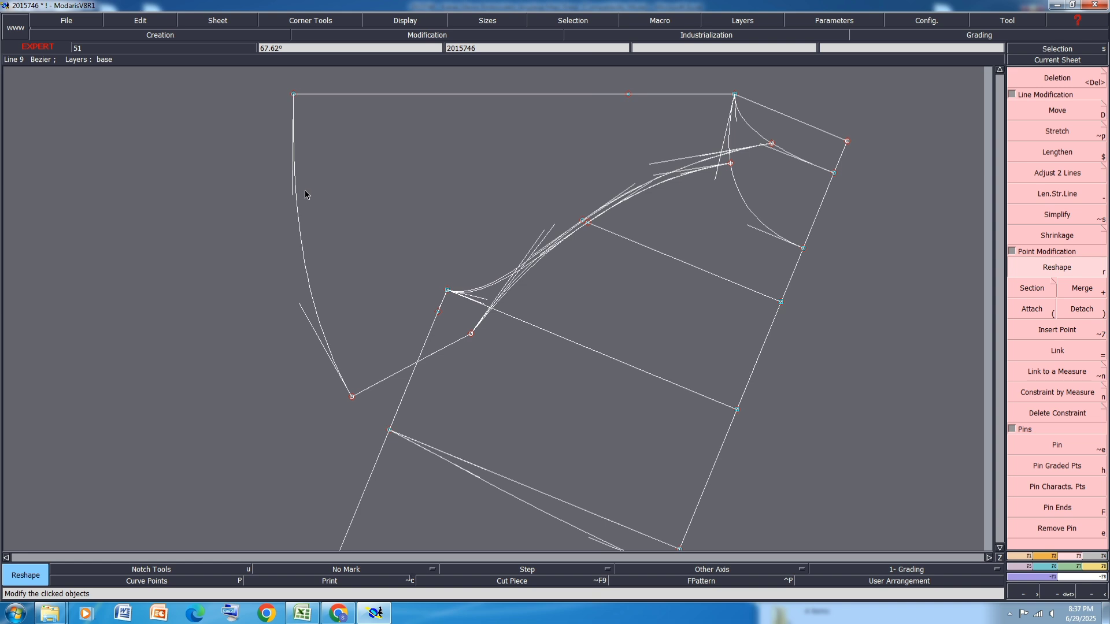
Mirror the sleeve opening curve about an axis along the underarm edge to check its flow, and undo it
{"action": "scroll", "coordinate": [304, 190], "scroll_direction": "up", "scroll_amount": 2}
{"action": "scroll", "coordinate": [284, 236], "scroll_direction": "down", "scroll_amount": 2}
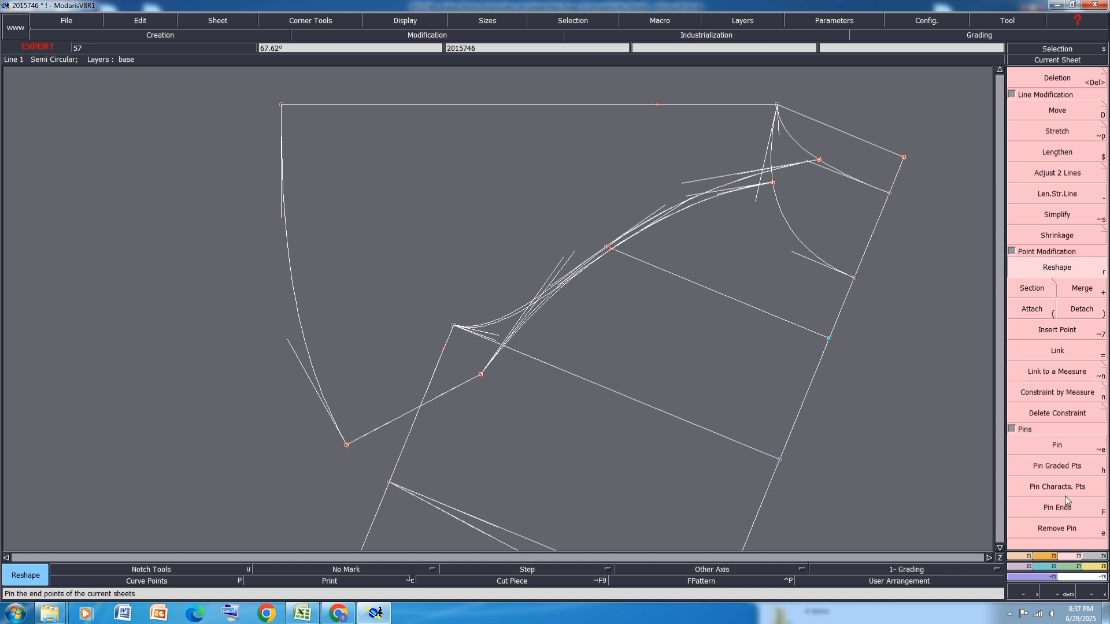
{"action": "left_click", "coordinate": [1020, 556]}
{"action": "left_click", "coordinate": [1062, 435]}
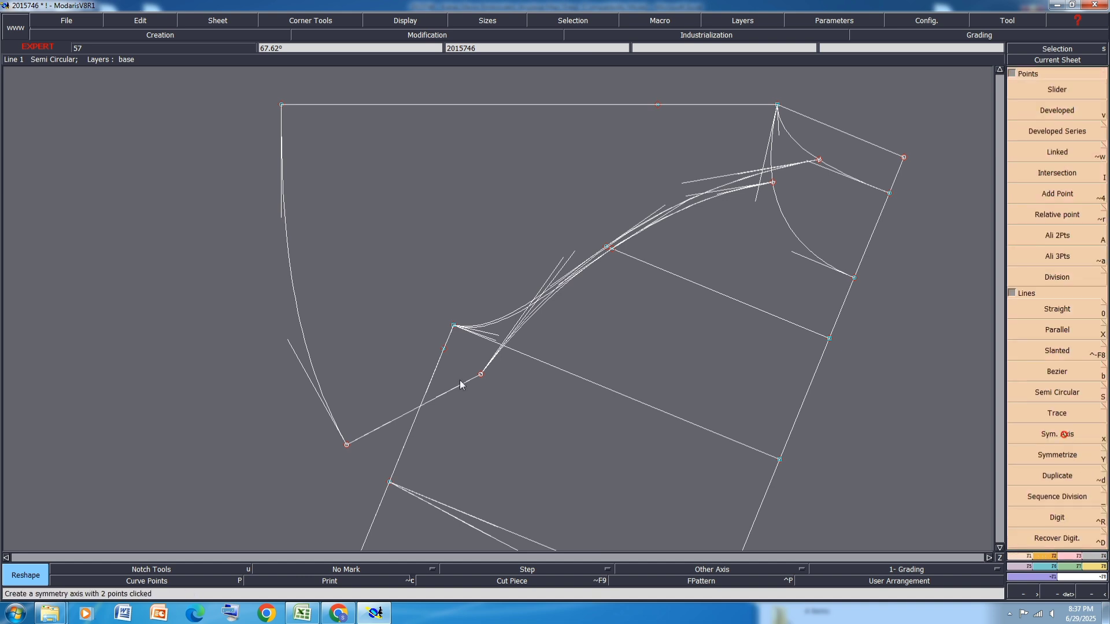
{"action": "left_click", "coordinate": [346, 444]}
{"action": "left_click", "coordinate": [378, 428]}
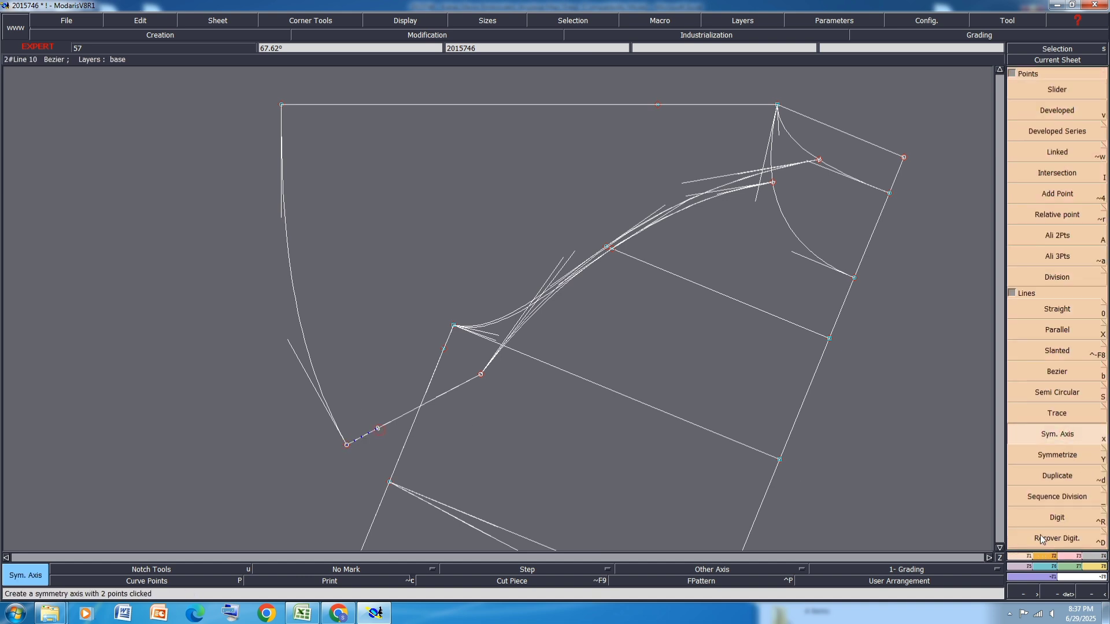
{"action": "left_click", "coordinate": [1057, 456]}
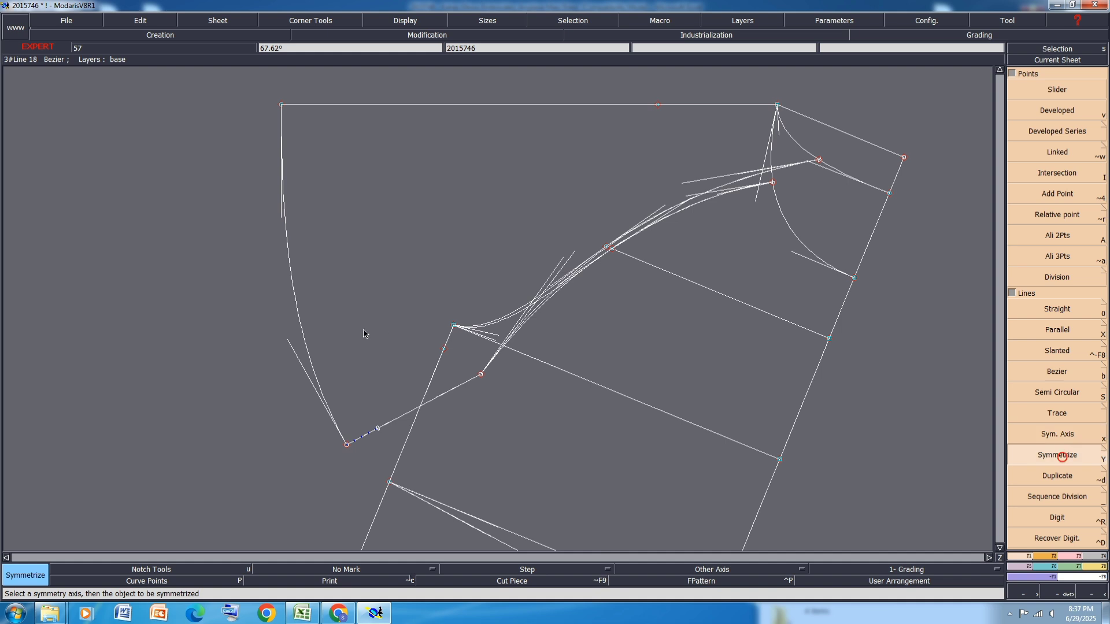
{"action": "left_click", "coordinate": [306, 328]}
{"action": "scroll", "coordinate": [366, 352], "scroll_direction": "down", "scroll_amount": 2}
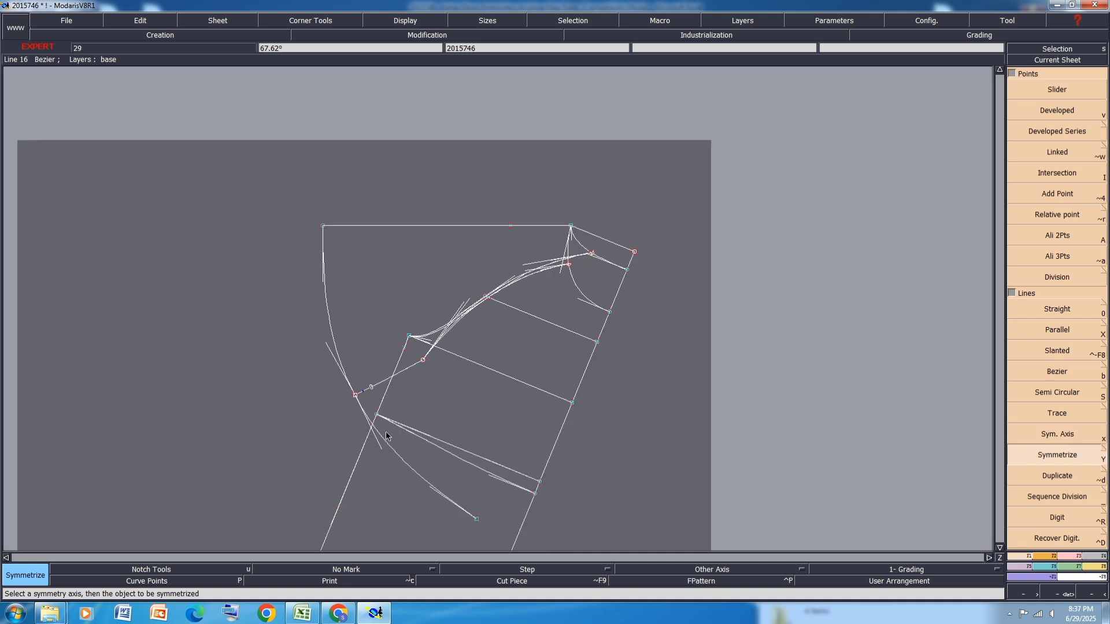
{"action": "key", "text": "ctrl+z"}
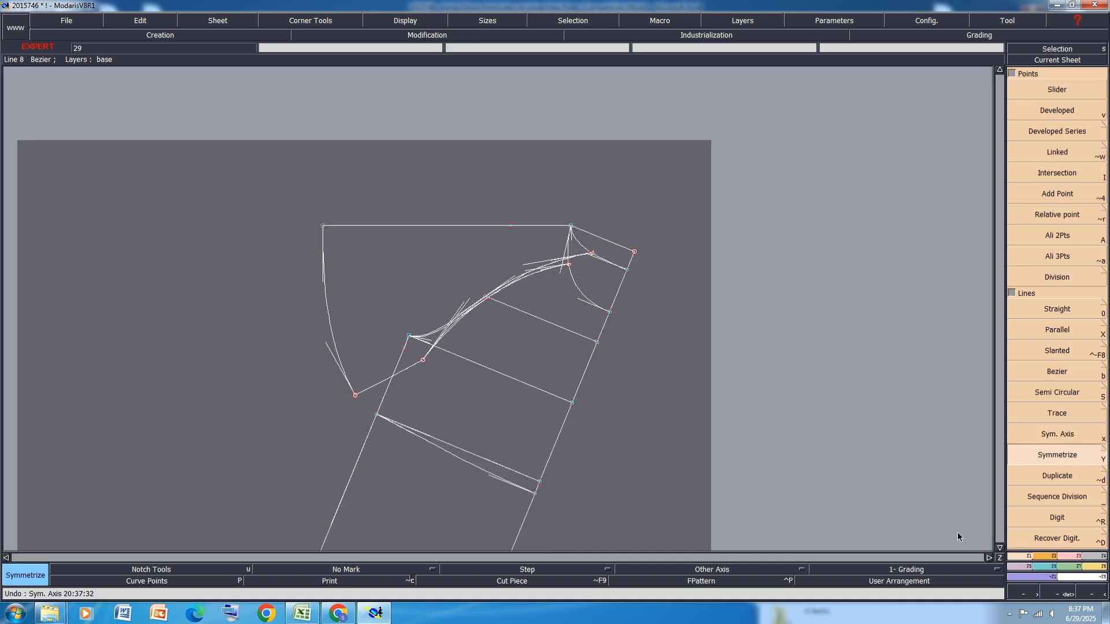
Mirror the sleeve opening curve about an axis along the sleeve's upper edge to check its flow, and undo it
{"action": "left_click", "coordinate": [1067, 436]}
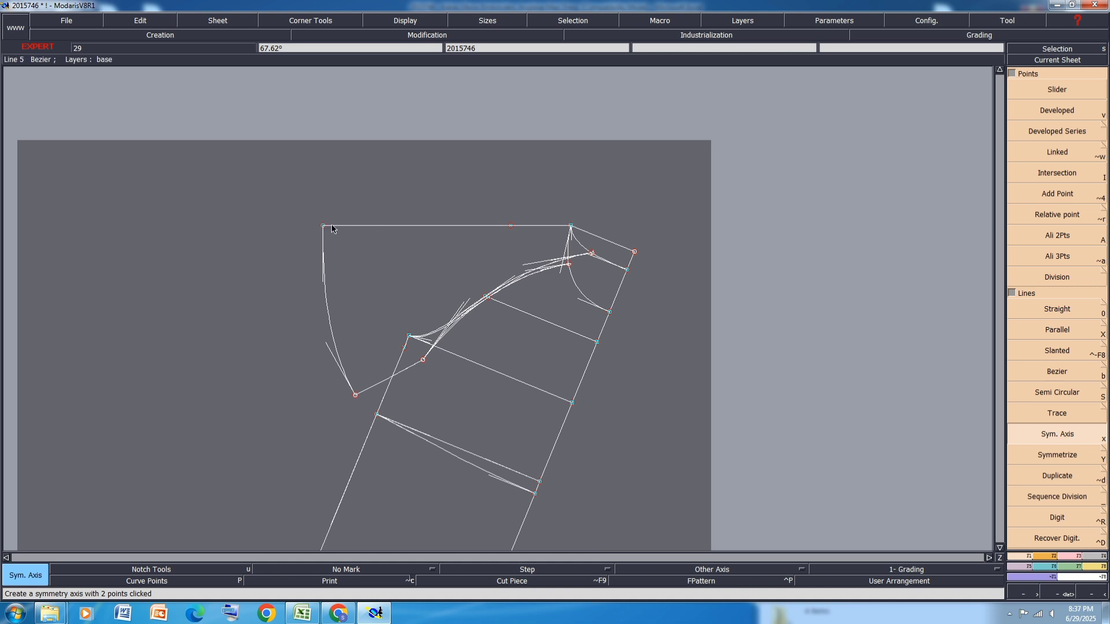
{"action": "left_click", "coordinate": [322, 226]}
{"action": "left_click", "coordinate": [368, 226]}
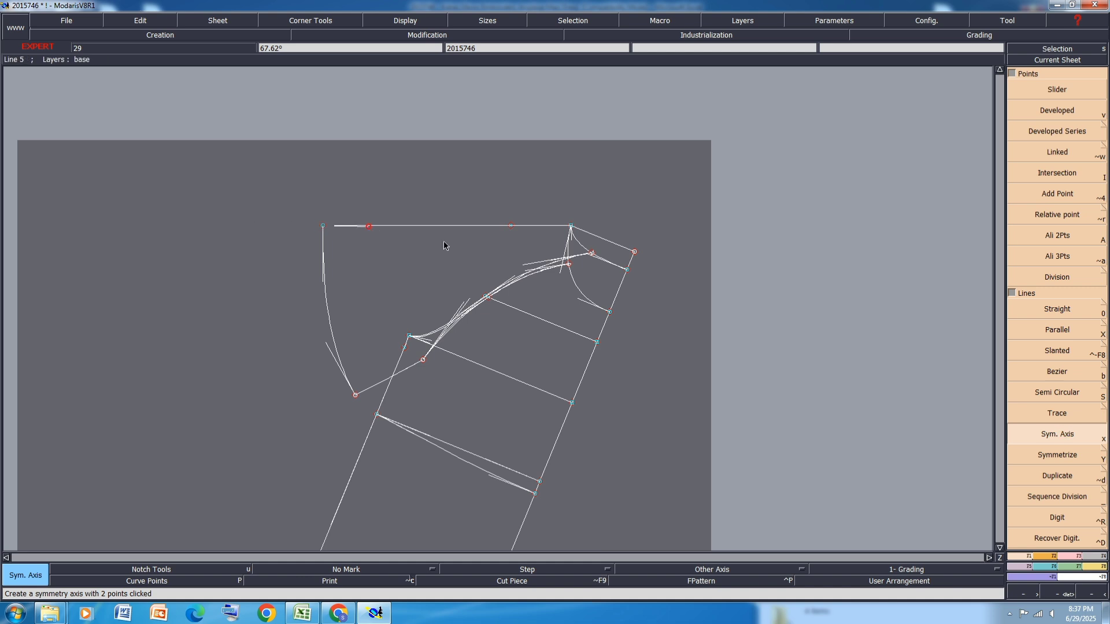
{"action": "left_click", "coordinate": [1066, 462]}
{"action": "left_click", "coordinate": [338, 304]}
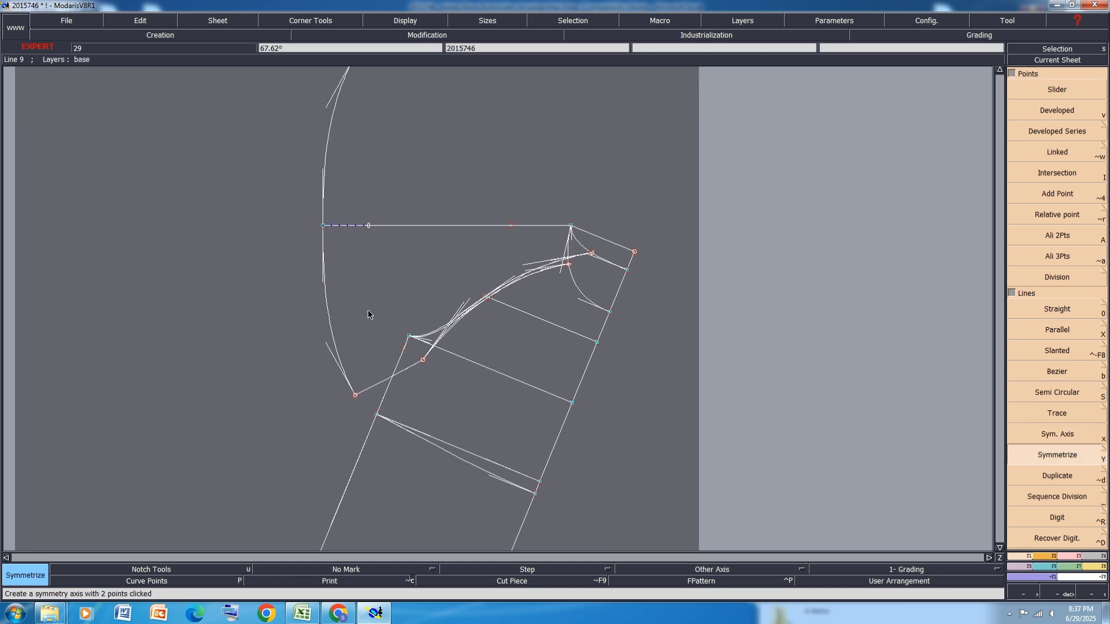
{"action": "key", "text": "ctrl+z"}
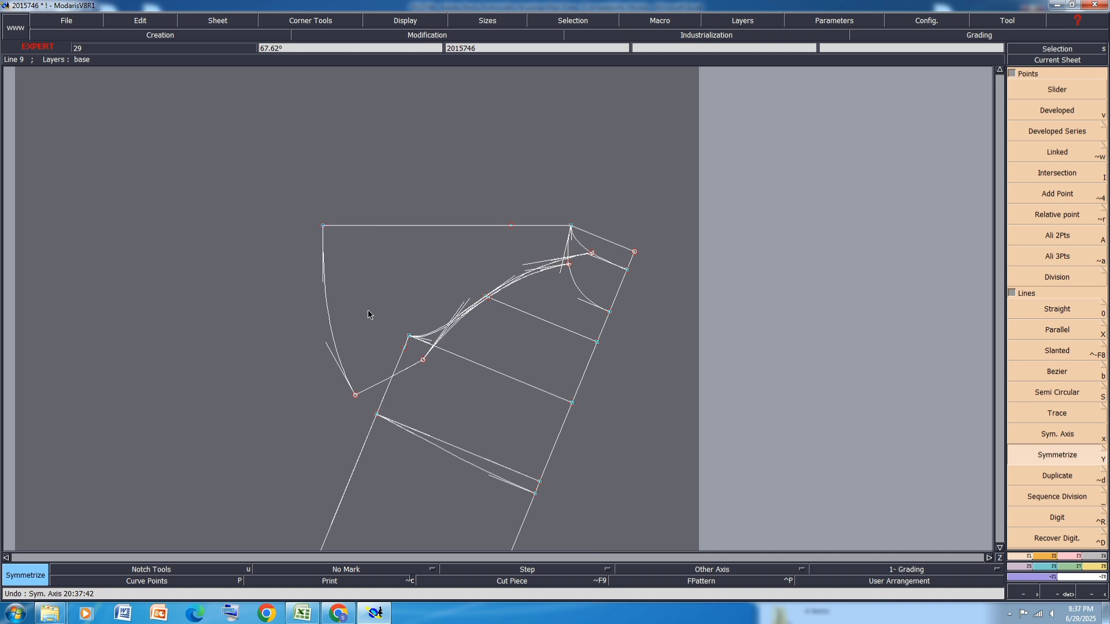
{"action": "key", "text": "ctrl+z"}
Rotate the sheet by two points on the centre front line so that the line lies horizontal
{"action": "scroll", "coordinate": [368, 310], "scroll_direction": "down", "scroll_amount": 2}
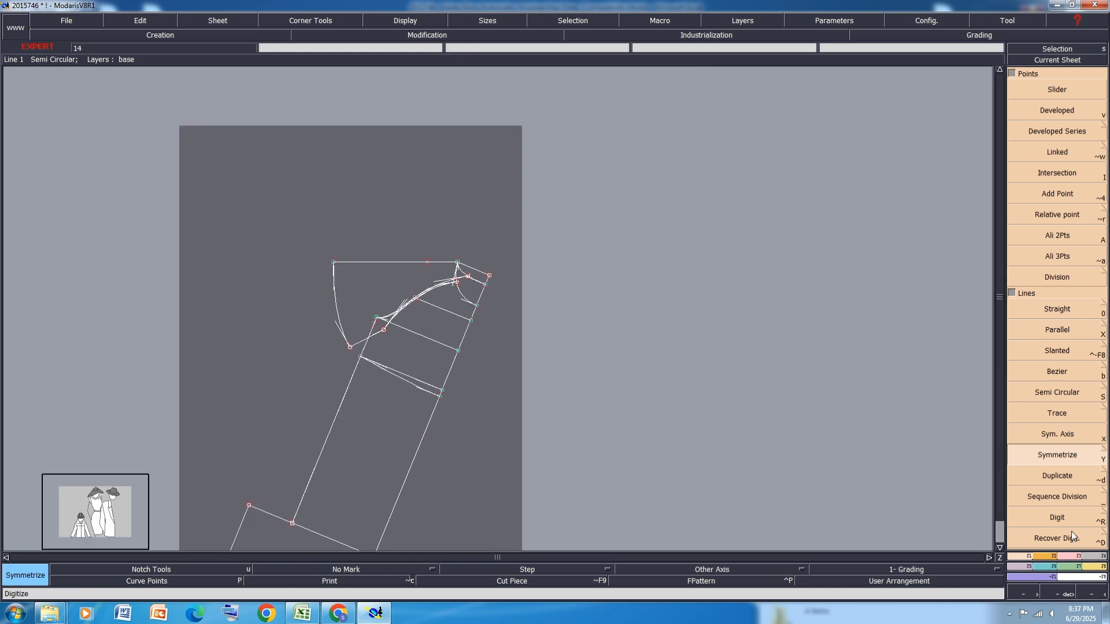
{"action": "left_click", "coordinate": [1053, 567]}
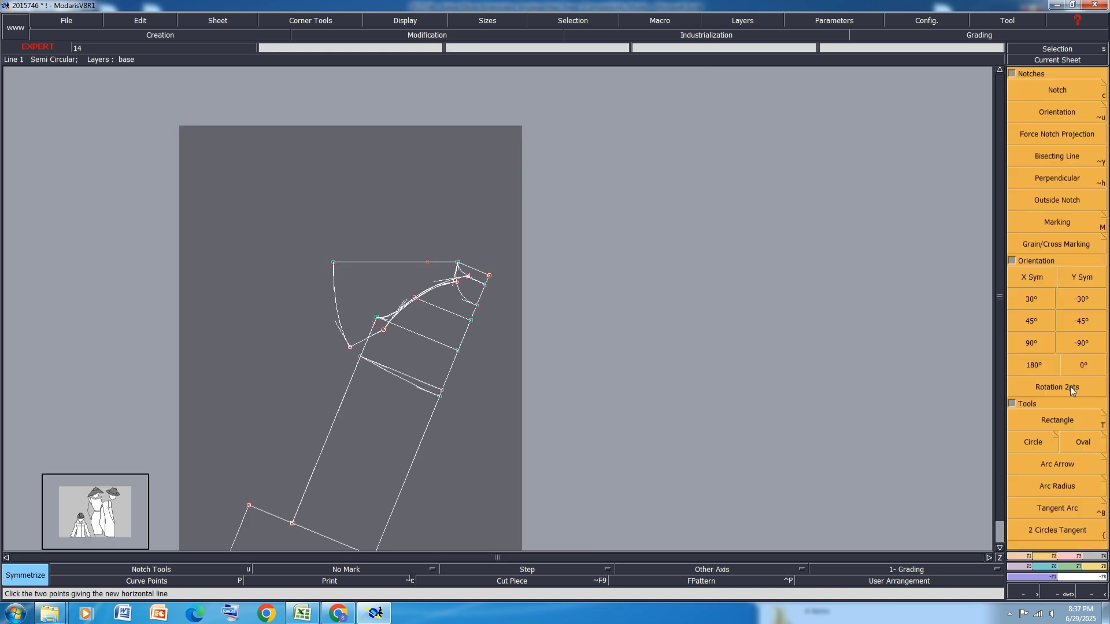
{"action": "left_click", "coordinate": [1070, 386]}
{"action": "left_click", "coordinate": [441, 394]}
{"action": "left_click", "coordinate": [457, 350]}
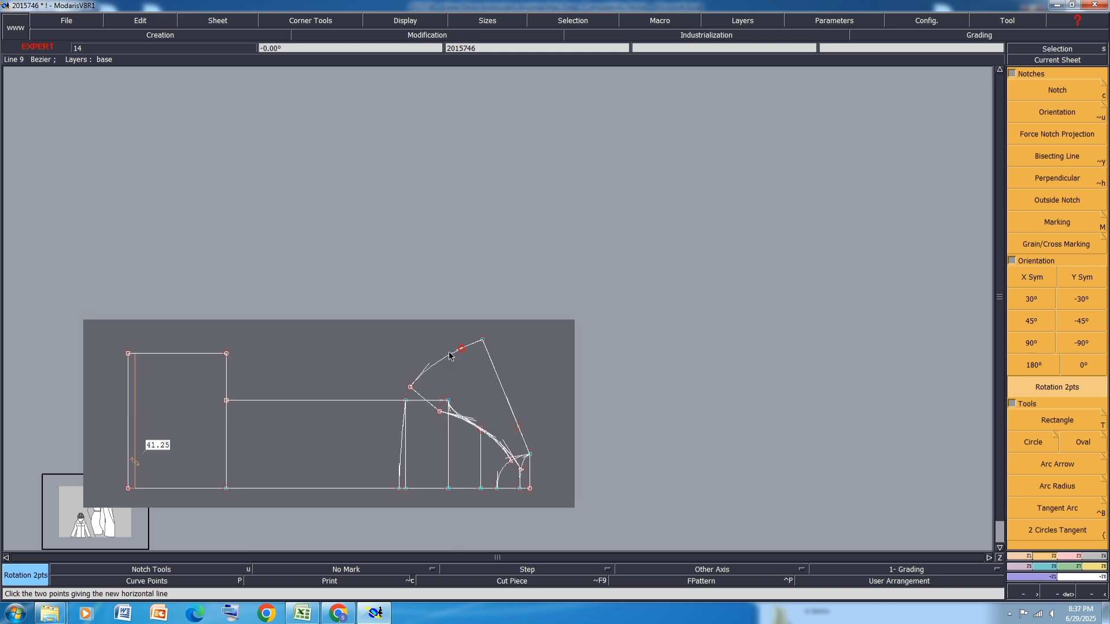
Hide the curve handles, mirror the front neckline curve about an axis along the sleeve's upper edge to check its flow, and undo it
{"action": "scroll", "coordinate": [552, 461], "scroll_direction": "up", "scroll_amount": 2}
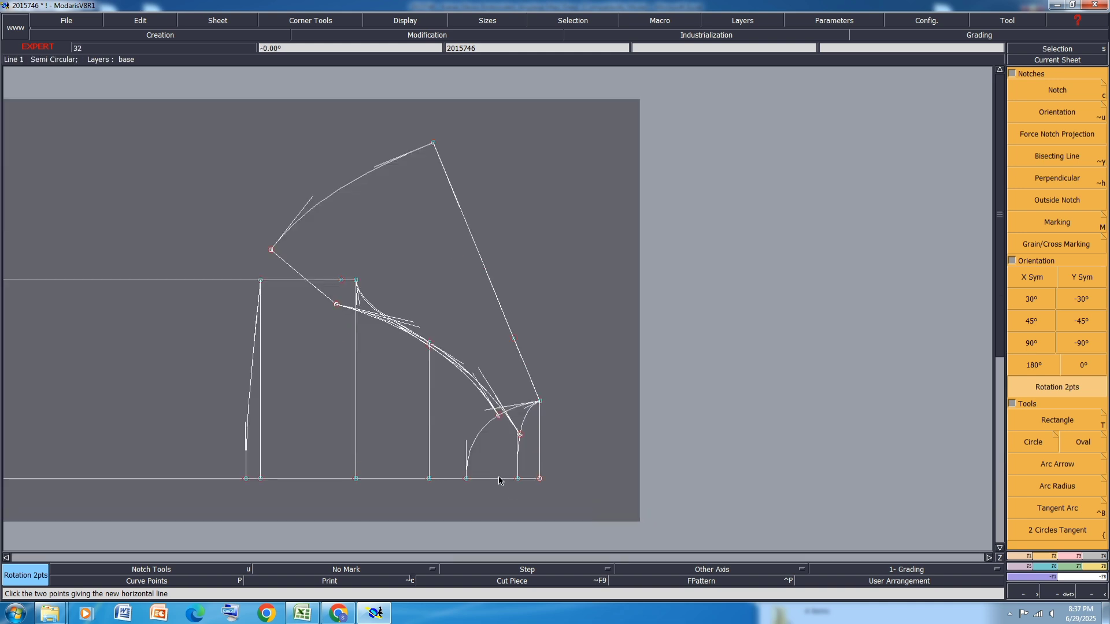
{"action": "key", "text": "F11"}
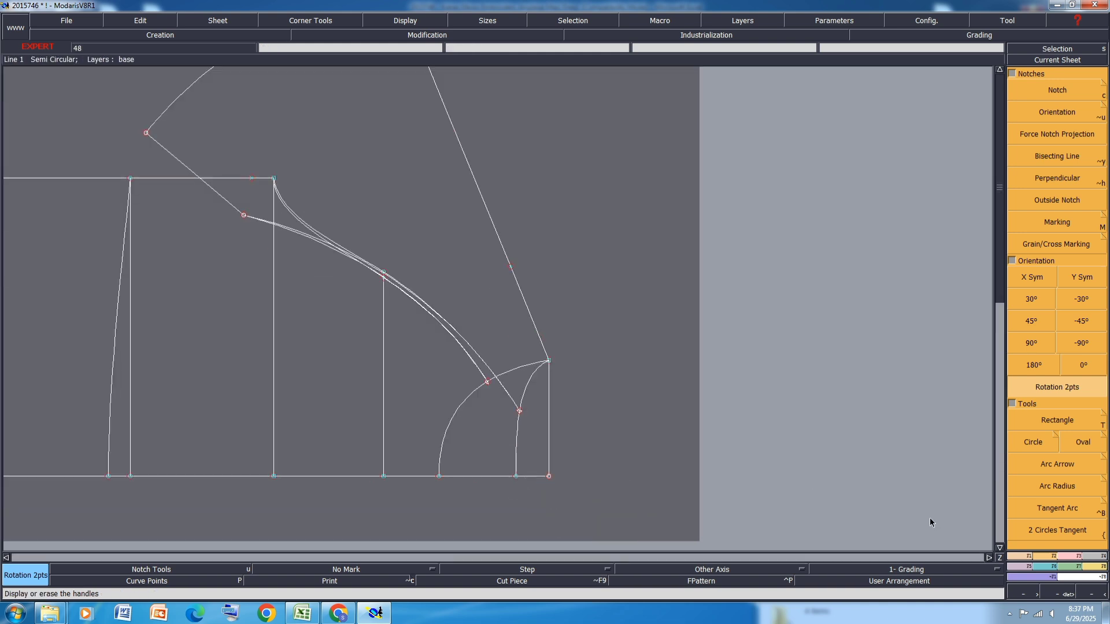
{"action": "left_click", "coordinate": [1054, 556]}
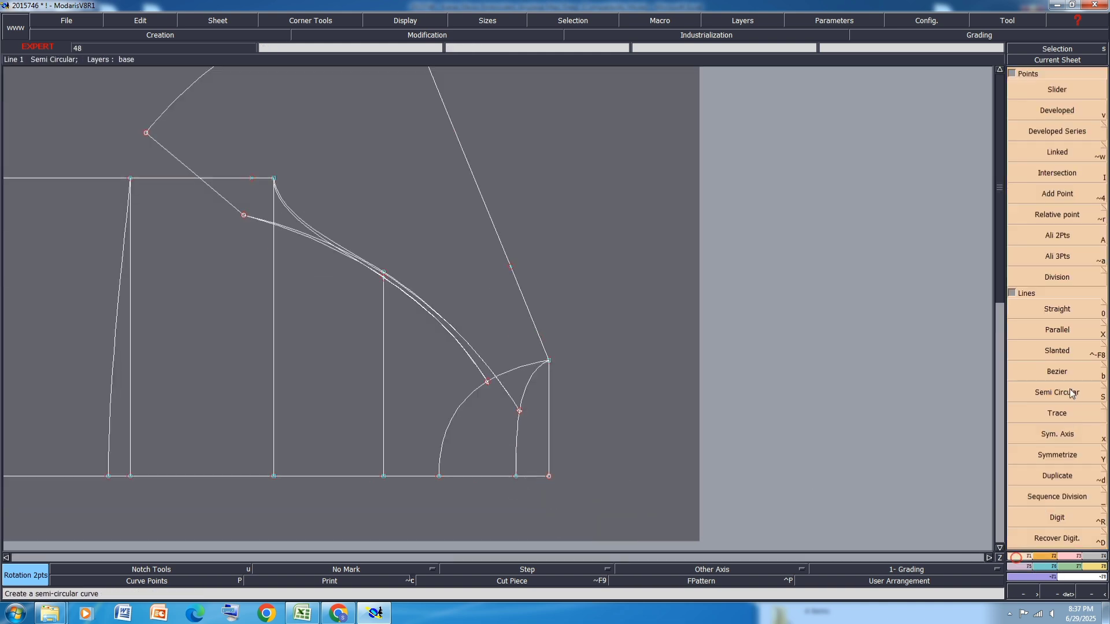
{"action": "left_click", "coordinate": [1063, 434]}
{"action": "left_click", "coordinate": [544, 349]}
{"action": "left_click", "coordinate": [534, 325]}
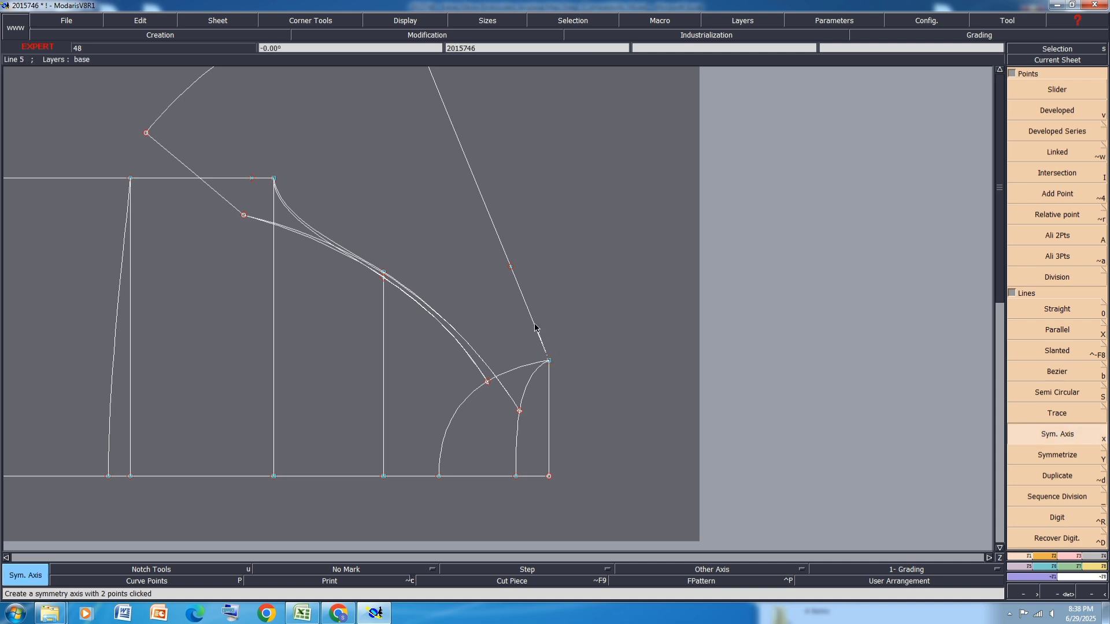
{"action": "key", "text": "shift+y"}
{"action": "left_click", "coordinate": [517, 370]}
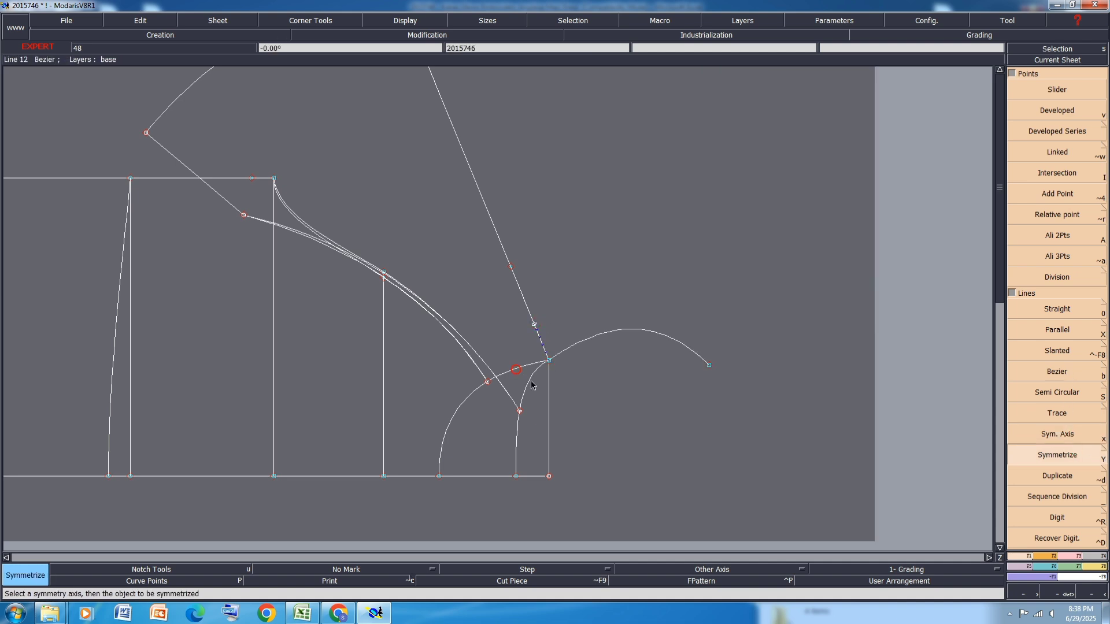
{"action": "scroll", "coordinate": [554, 356], "scroll_direction": "up", "scroll_amount": 2}
{"action": "scroll", "coordinate": [554, 356], "scroll_direction": "up", "scroll_amount": 2}
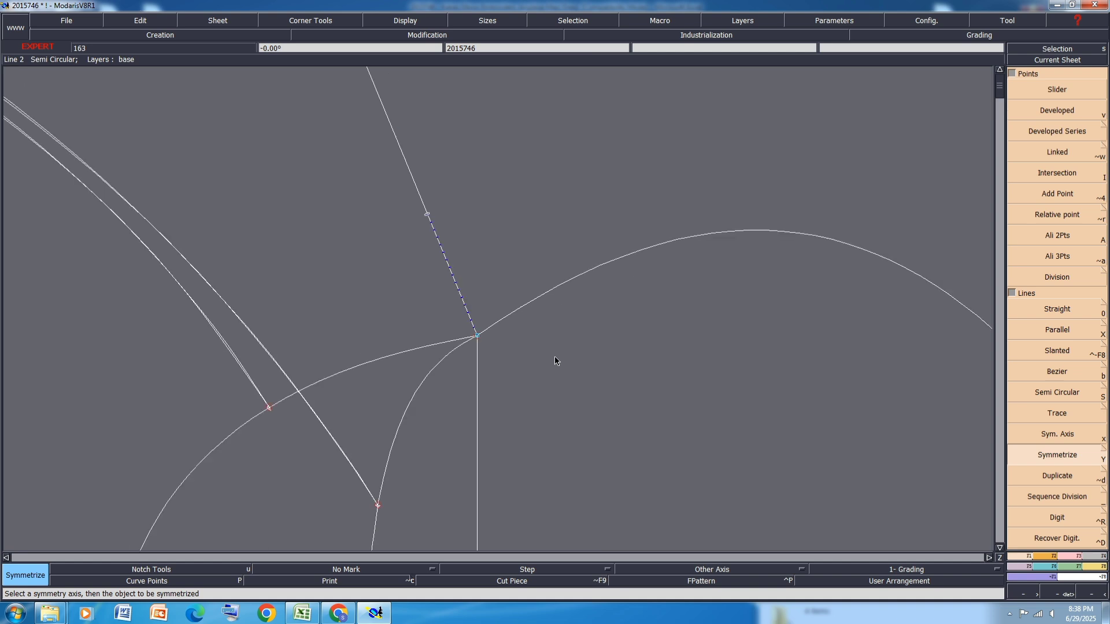
{"action": "scroll", "coordinate": [524, 329], "scroll_direction": "down", "scroll_amount": 2}
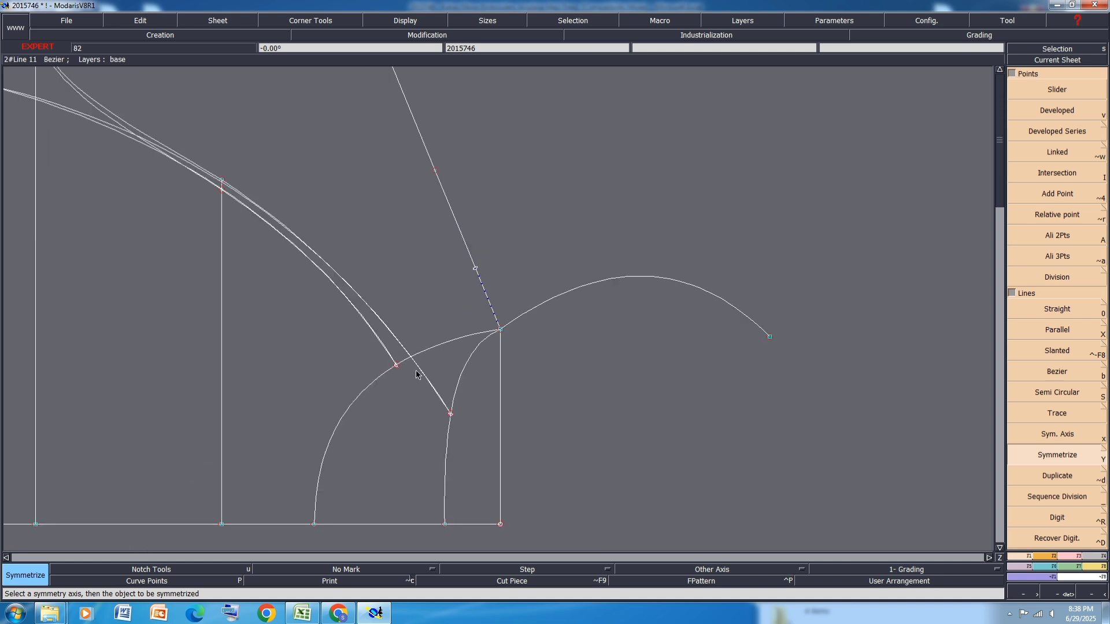
{"action": "key", "text": "ctrl+z"}
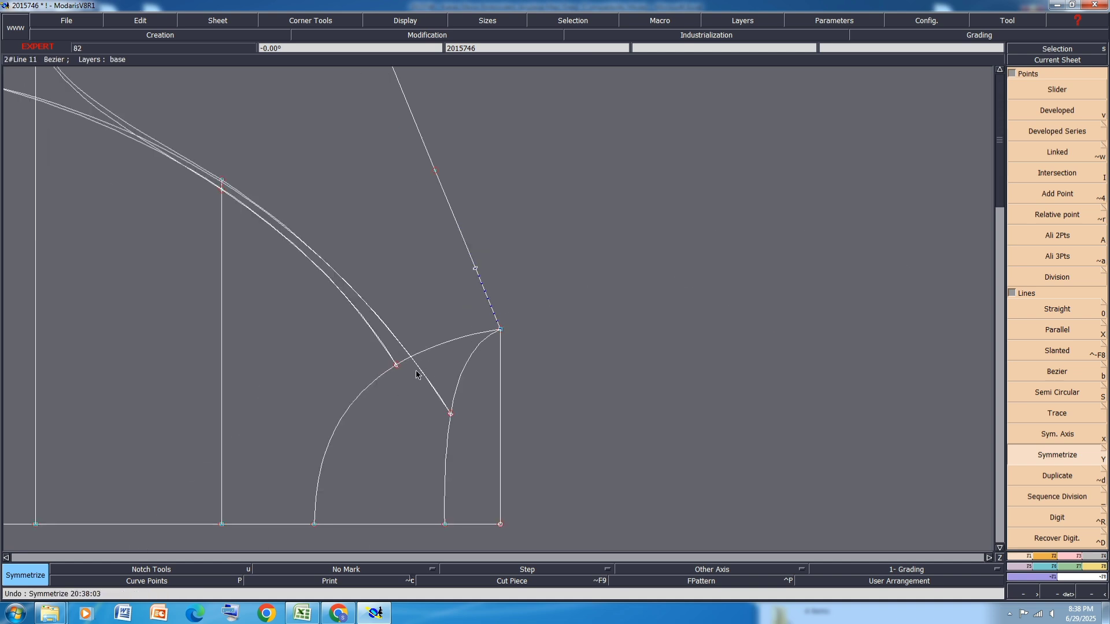
Keep a print of the current lines, display the curve handles, and reshape the front neckline curve slightly at its shoulder end
{"action": "left_click", "coordinate": [342, 582]}
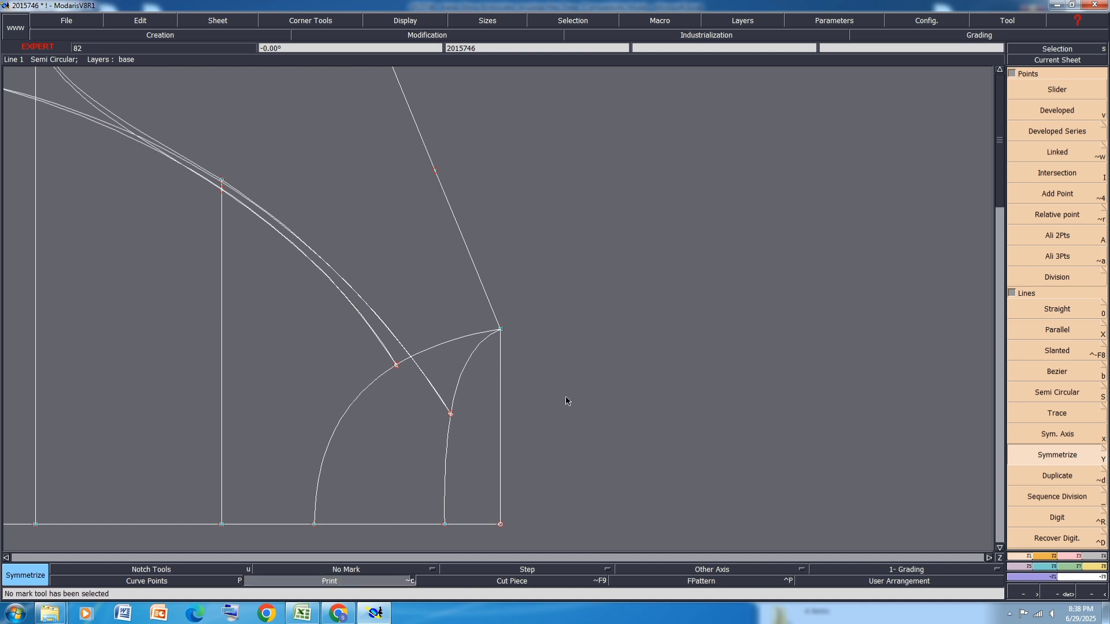
{"action": "key", "text": "ctrl+h"}
{"action": "key", "text": "Escape"}
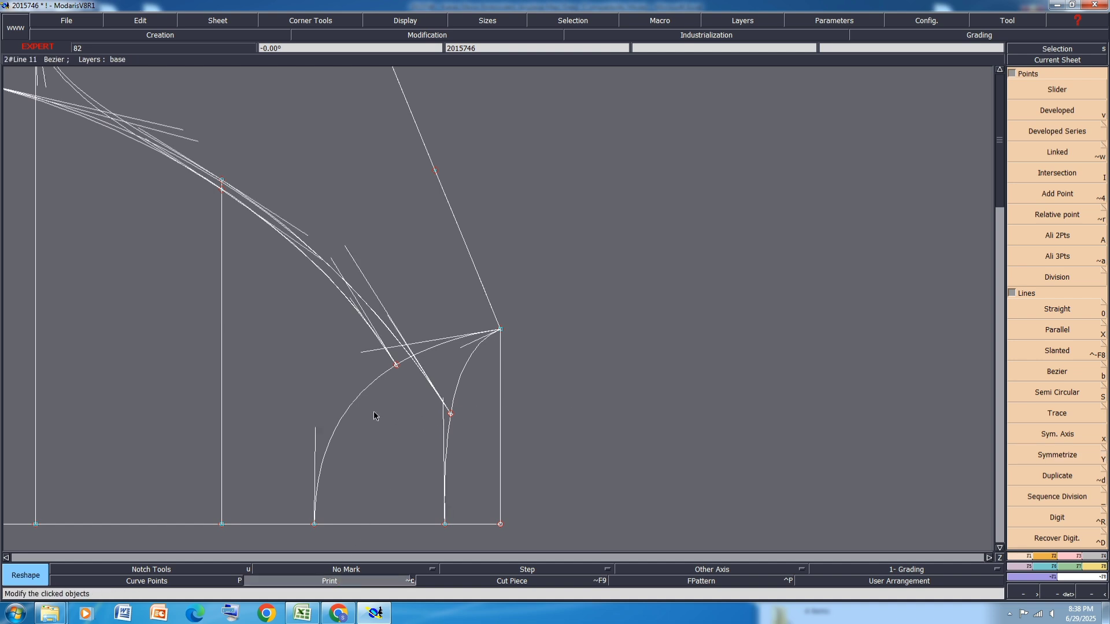
{"action": "left_click", "coordinate": [362, 353]}
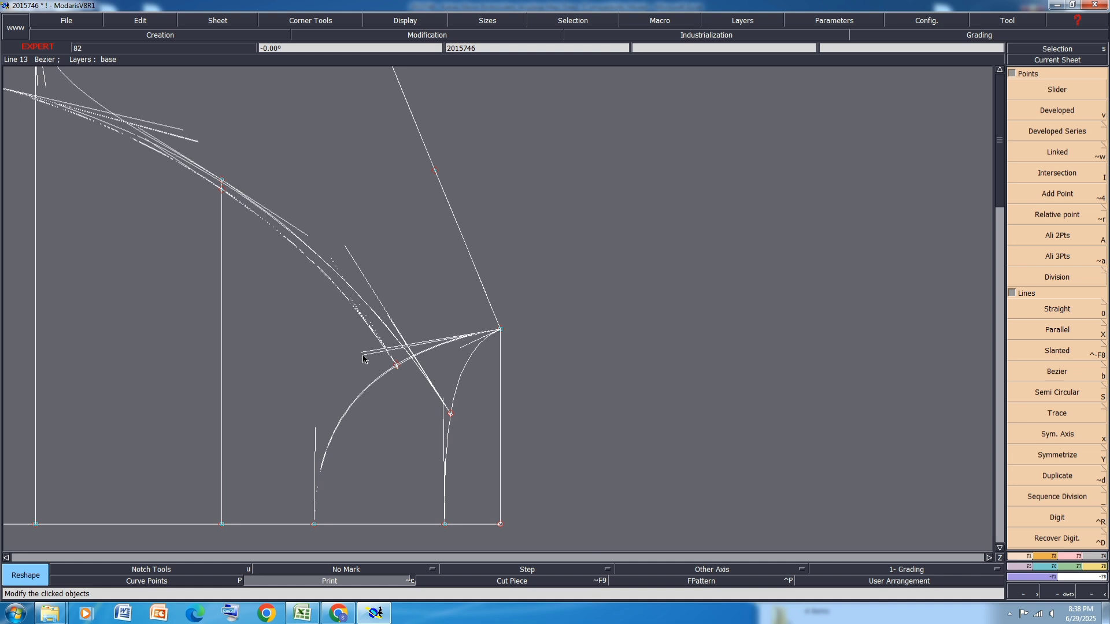
Reshape the back neckline curve with its upper and lower handles for a smoother flow, and clear the reference print
{"action": "scroll", "coordinate": [491, 376], "scroll_direction": "up", "scroll_amount": 2}
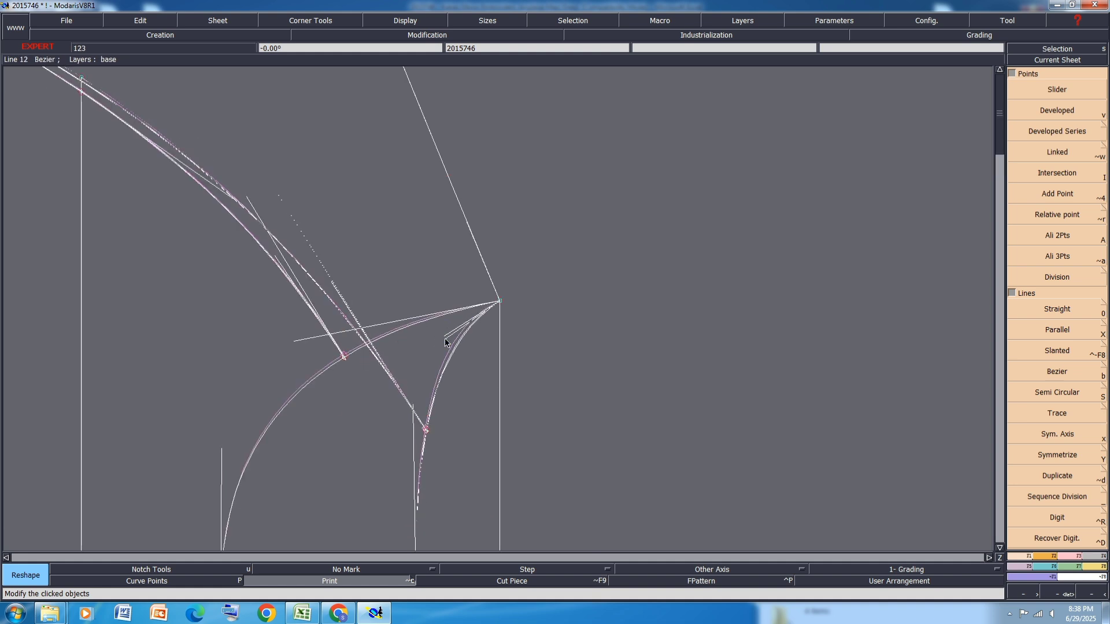
{"action": "left_click", "coordinate": [445, 339]}
{"action": "scroll", "coordinate": [459, 289], "scroll_direction": "down", "scroll_amount": 1}
{"action": "scroll", "coordinate": [432, 371], "scroll_direction": "up", "scroll_amount": 2}
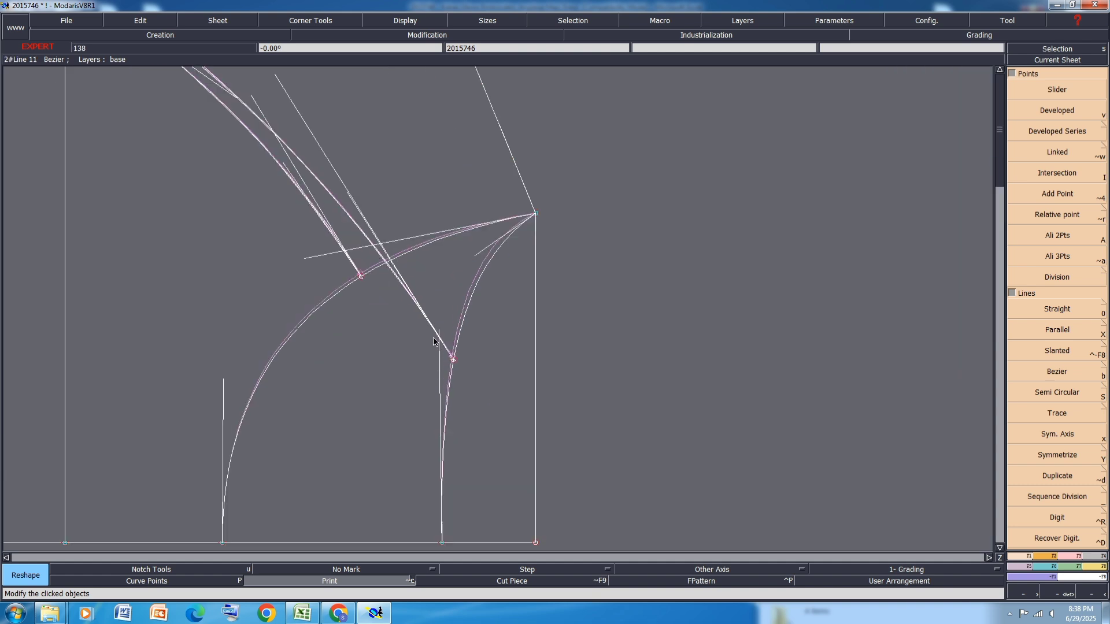
{"action": "scroll", "coordinate": [434, 341], "scroll_direction": "up", "scroll_amount": 3}
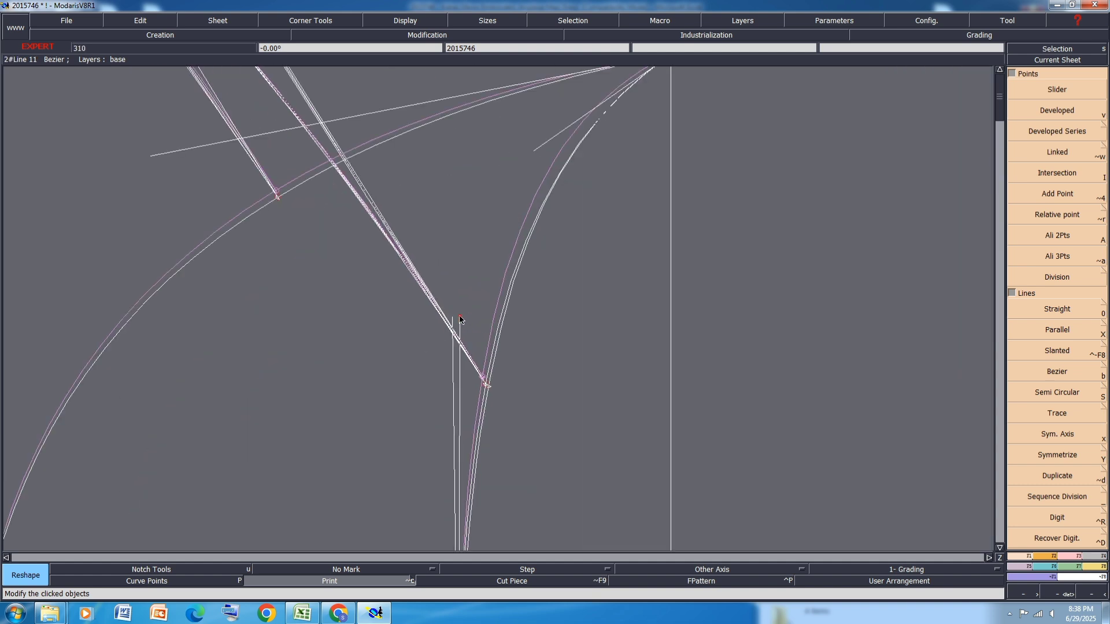
{"action": "scroll", "coordinate": [473, 269], "scroll_direction": "down", "scroll_amount": 2}
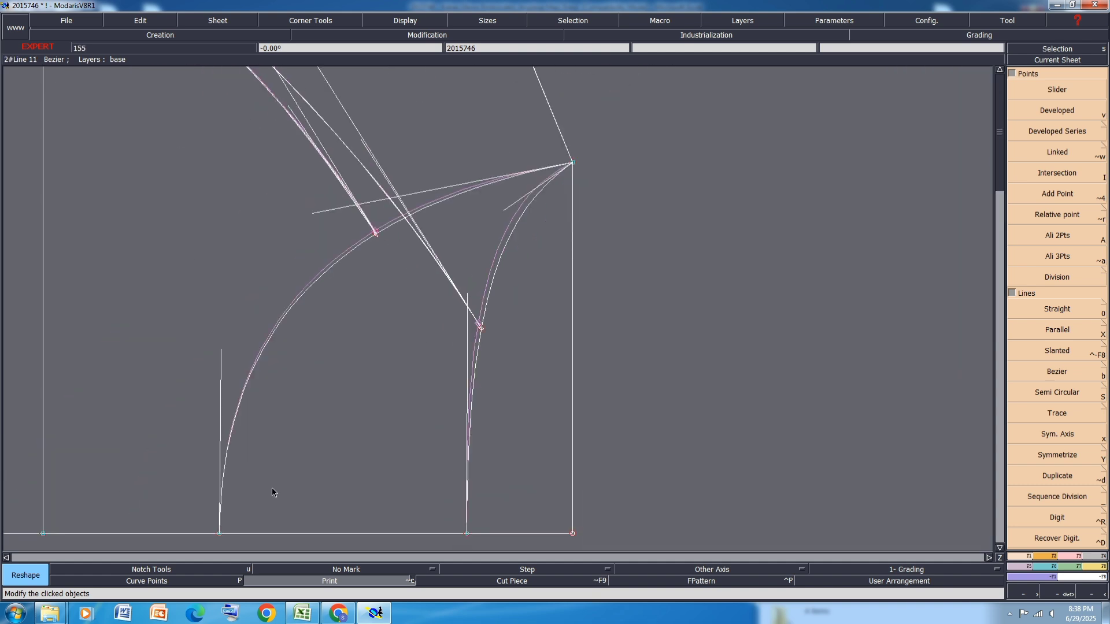
{"action": "left_click", "coordinate": [284, 573]}
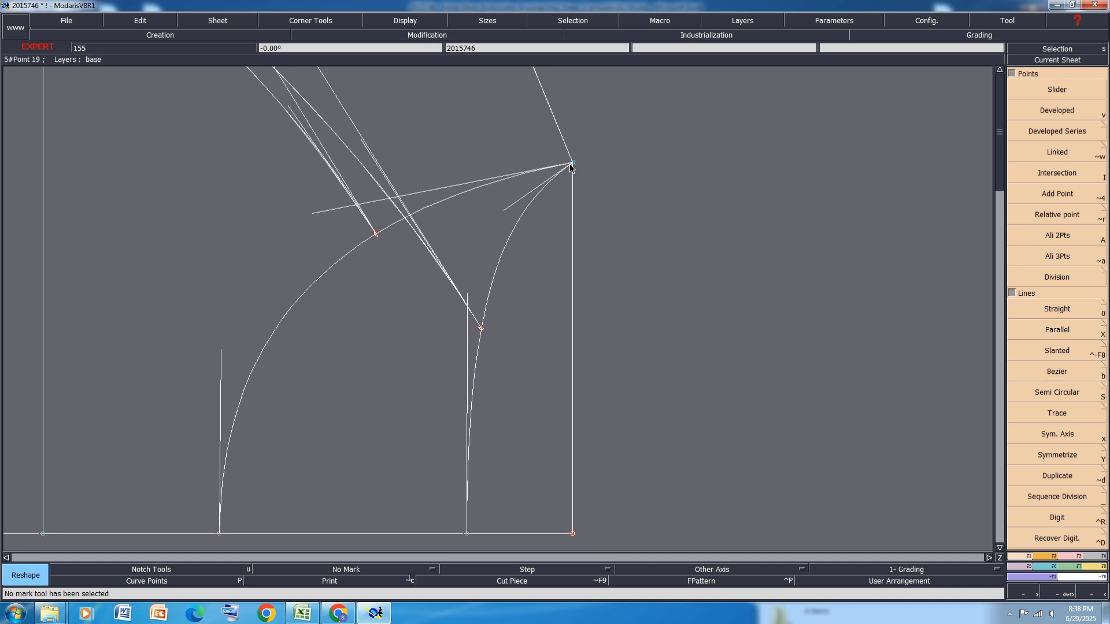
Mirror the reshaped front neckline curve about a new axis on the sleeve's upper edge to check the join, and undo it
{"action": "scroll", "coordinate": [520, 272], "scroll_direction": "down", "scroll_amount": 2}
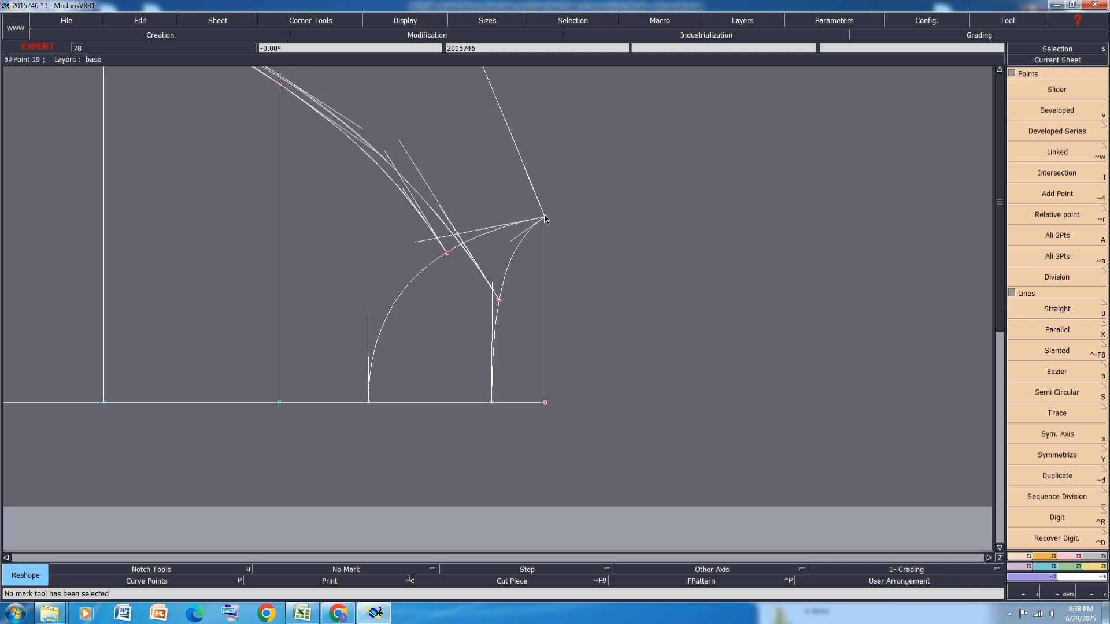
{"action": "key", "text": "x"}
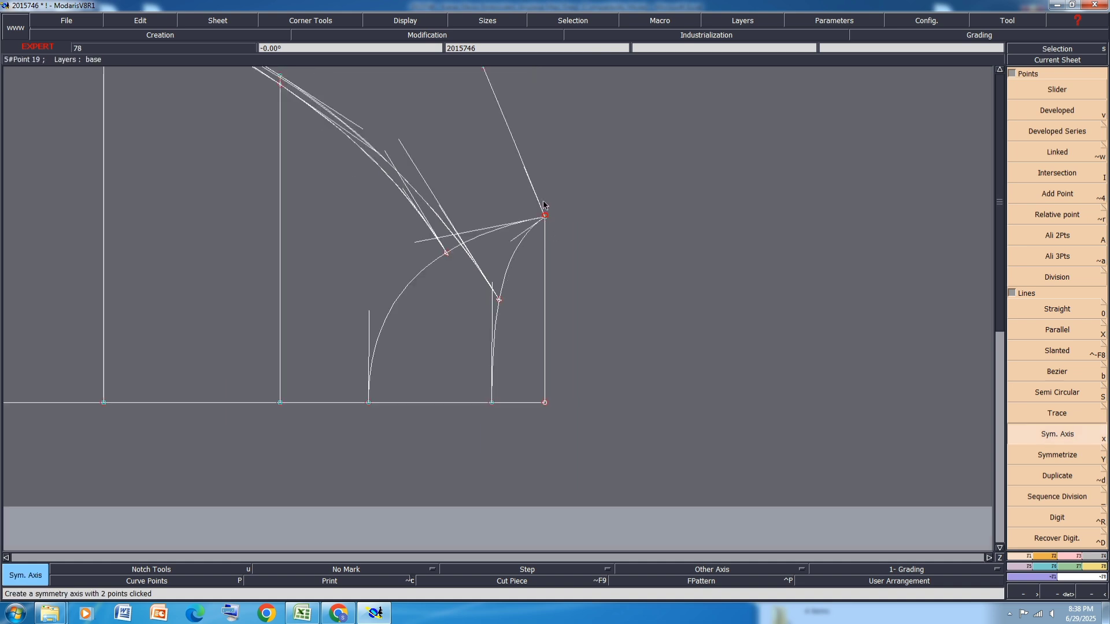
{"action": "left_click", "coordinate": [545, 217]}
{"action": "key", "text": "y"}
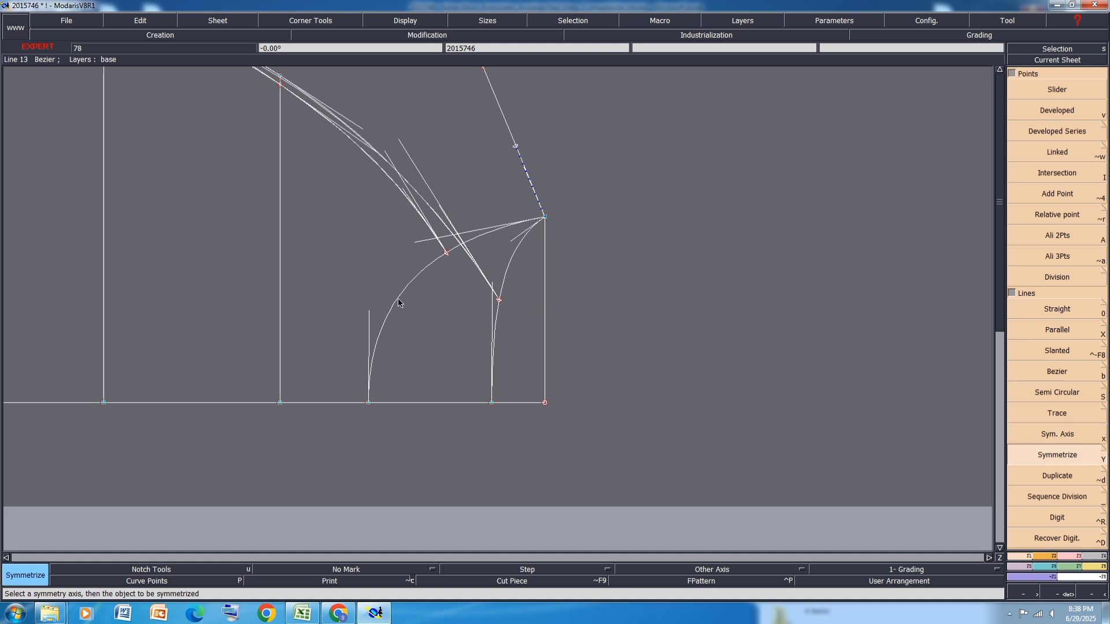
{"action": "left_click", "coordinate": [398, 300]}
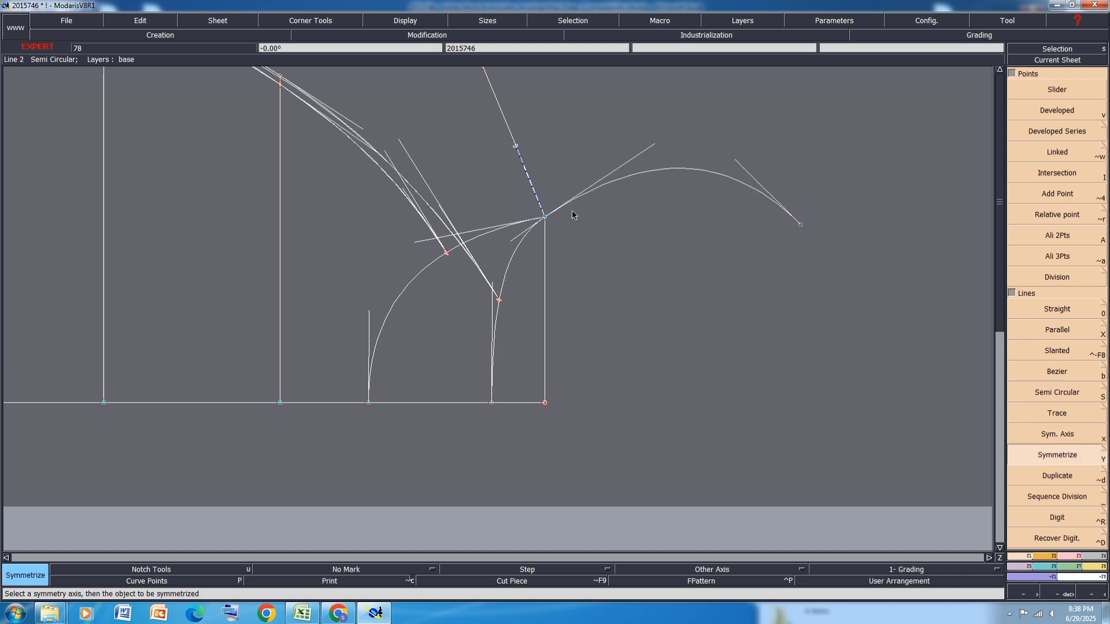
{"action": "key", "text": "ctrl+z"}
Save the model, continuing past the detected anomalies, and hide the curve handles
{"action": "key", "text": "ctrl+s"}
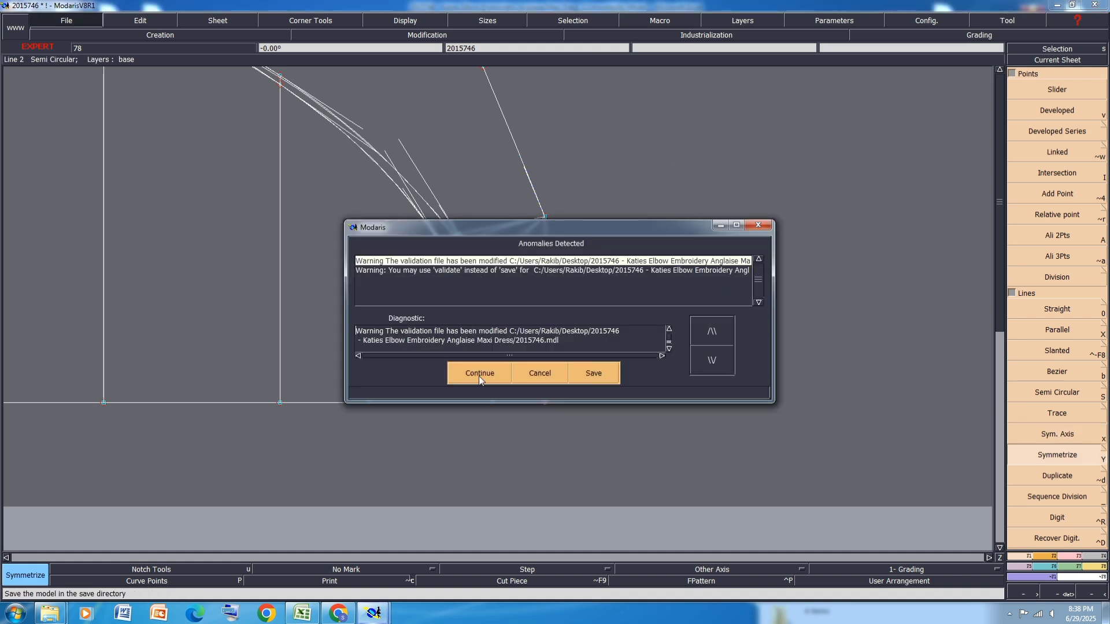
{"action": "left_click", "coordinate": [479, 375]}
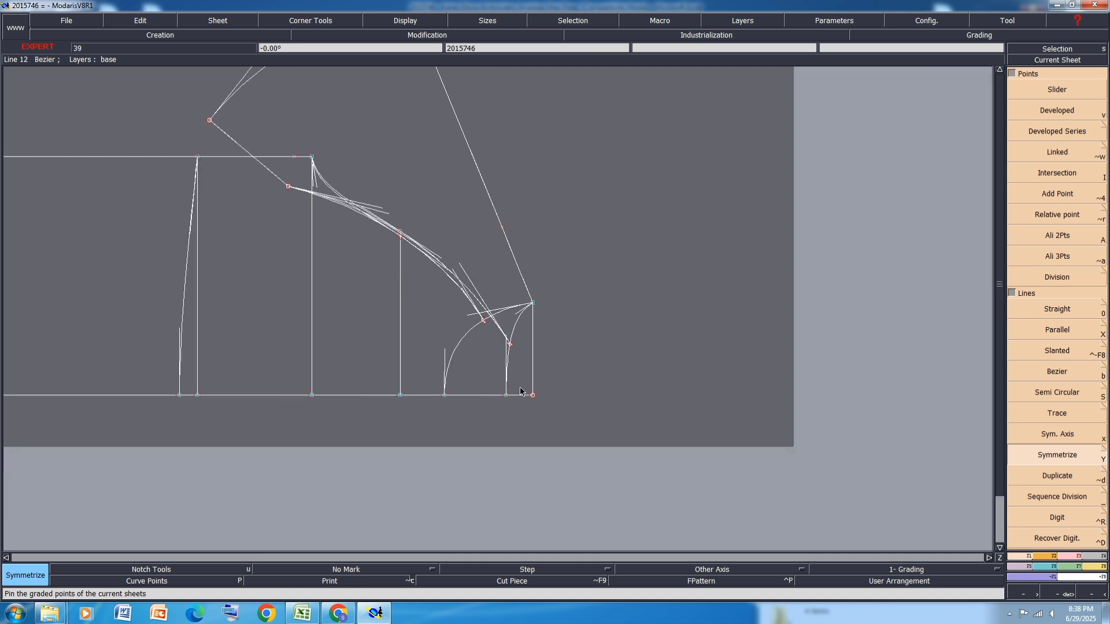
{"action": "key", "text": "ctrl+z"}
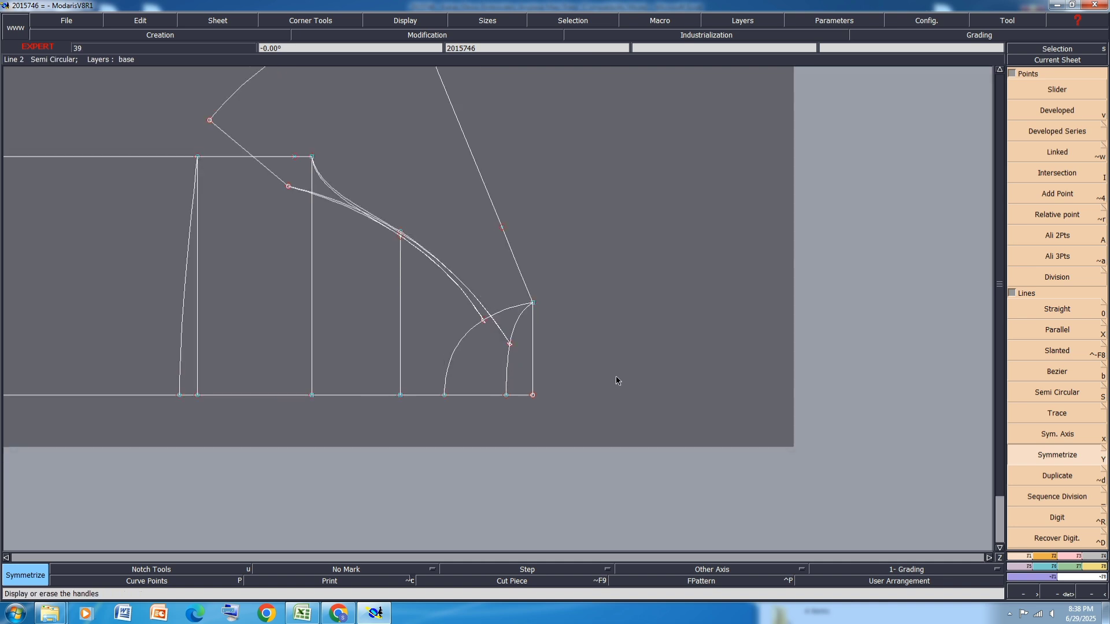
{"action": "key", "text": "ctrl+s"}
{"action": "left_click", "coordinate": [479, 371]}
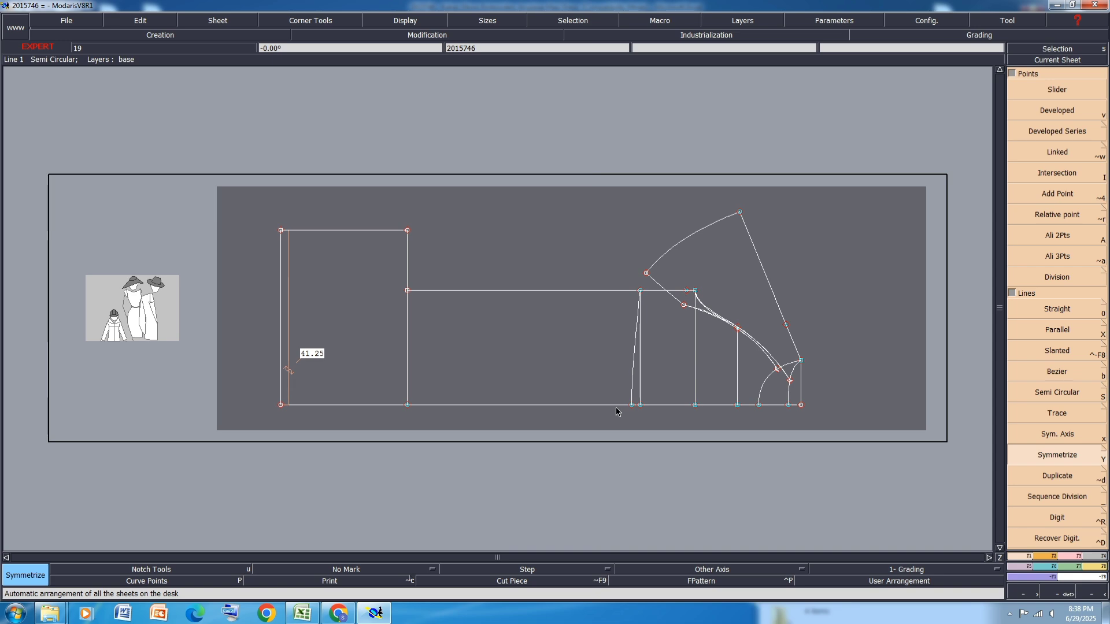
Switch to the Excel specification and examine the garment sketch, construction details and sample photos on PAGE 1
{"action": "left_click", "coordinate": [301, 613]}
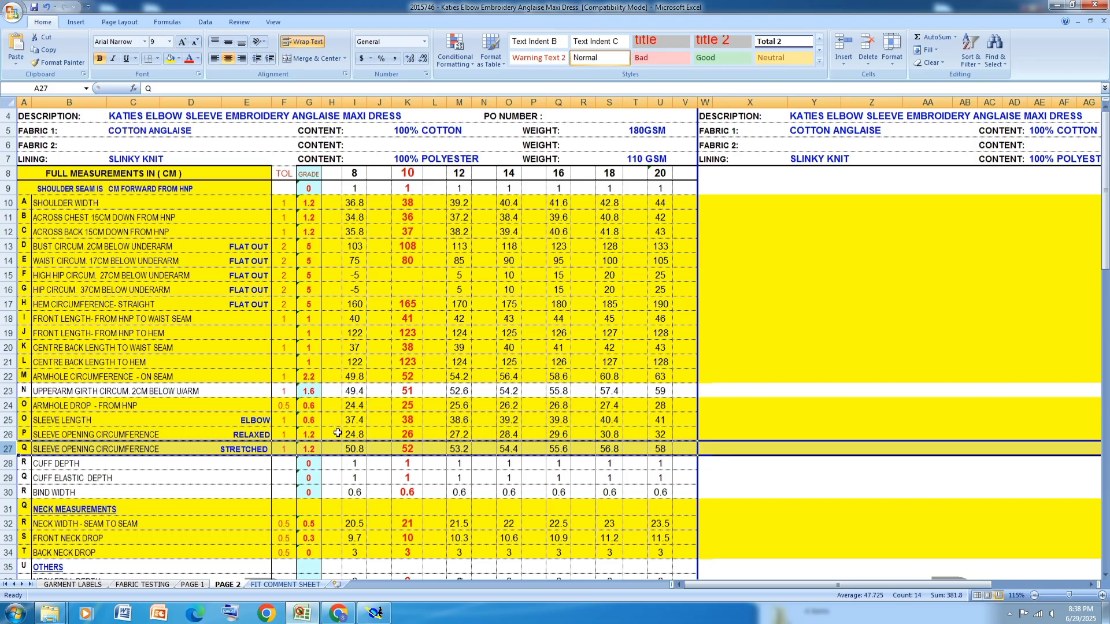
{"action": "left_click", "coordinate": [192, 584]}
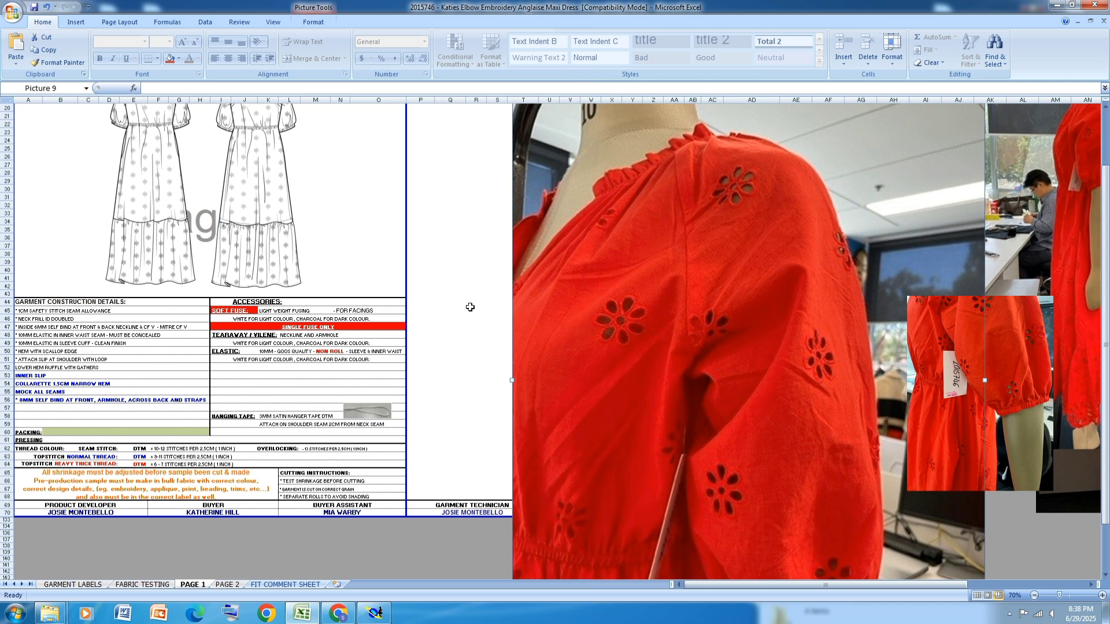
{"action": "scroll", "coordinate": [382, 311], "scroll_direction": "up", "scroll_amount": 3}
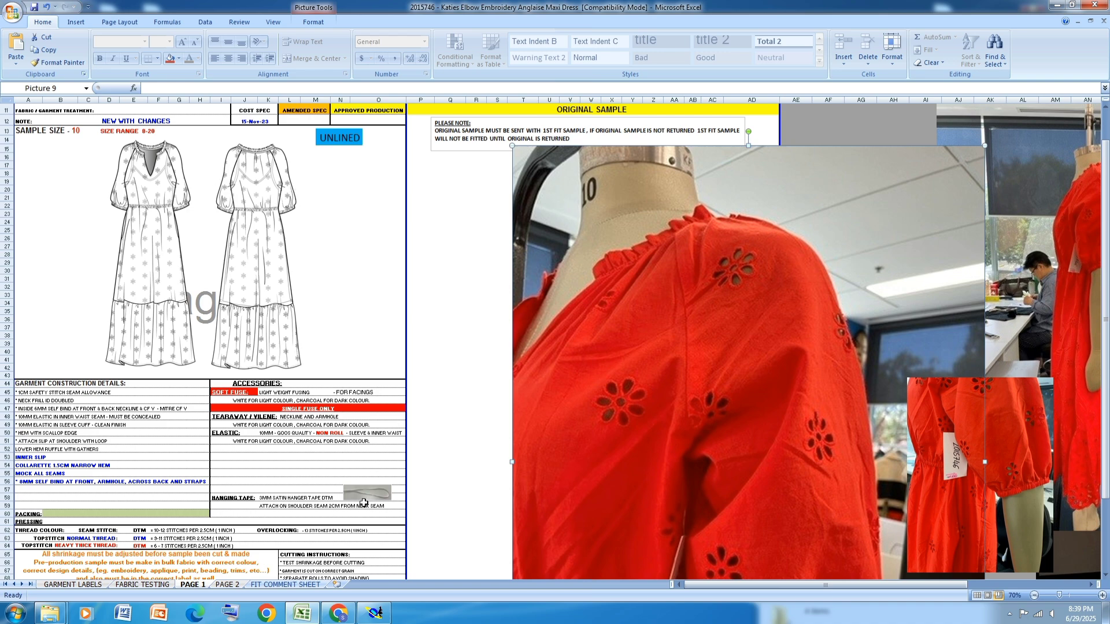
{"action": "left_click", "coordinate": [304, 616]}
{"action": "left_click", "coordinate": [304, 616]}
Fill the CF V - FROM NECK SEAM row on PAGE 2 of the specification with yellow
{"action": "left_click", "coordinate": [227, 585]}
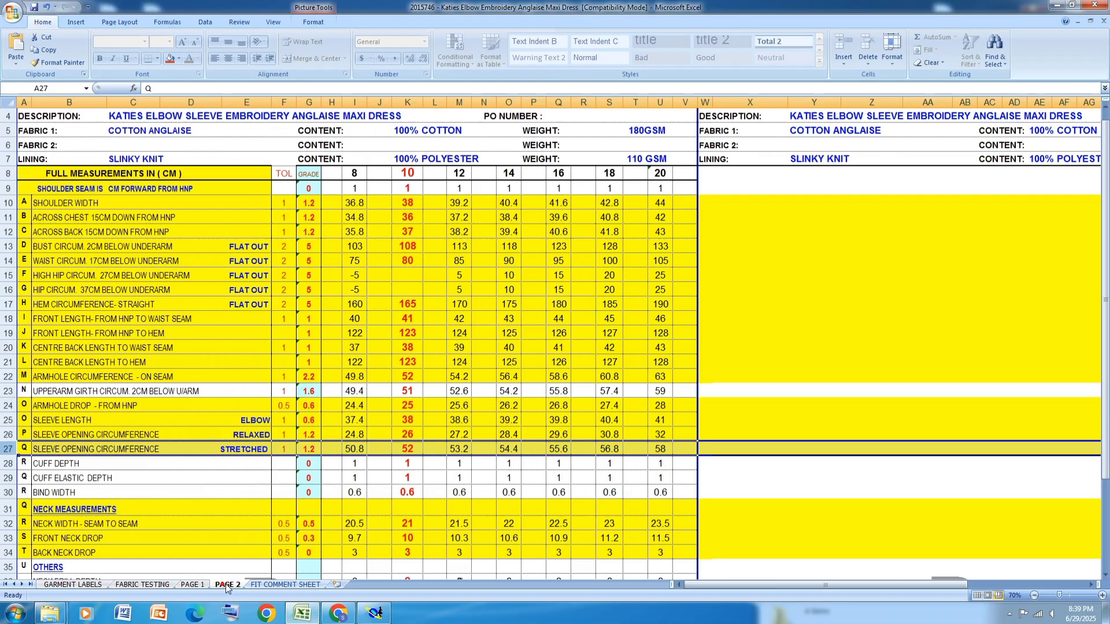
{"action": "scroll", "coordinate": [413, 346], "scroll_direction": "down", "scroll_amount": 8}
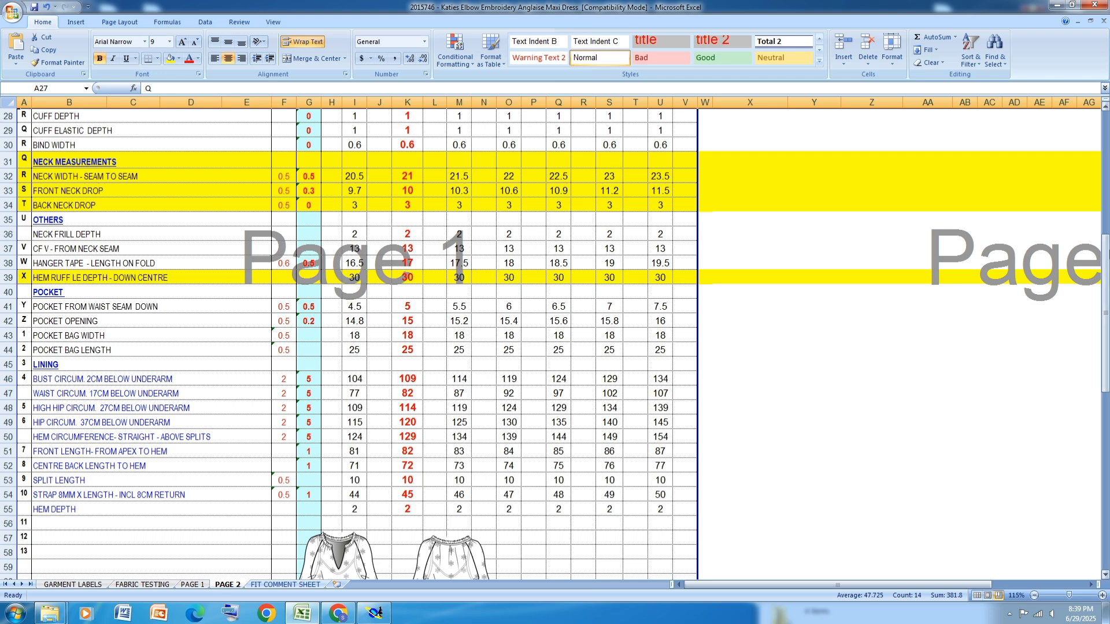
{"action": "left_click", "coordinate": [7, 248]}
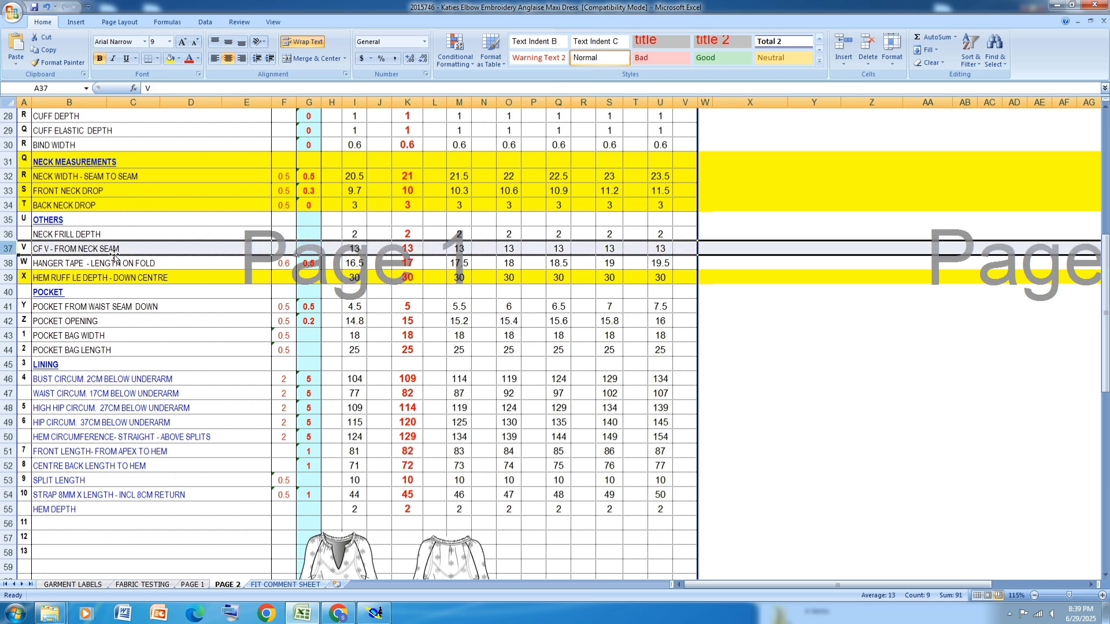
{"action": "left_click", "coordinate": [170, 58]}
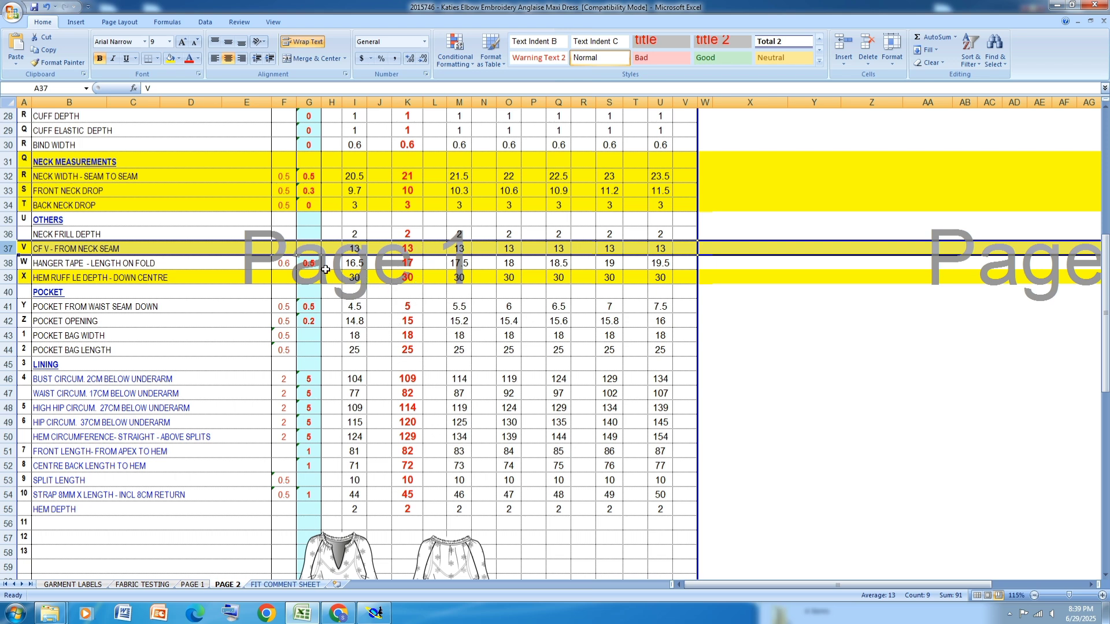
Switch to Modaris and add a developed point on the centre front line at -13 cm from the front neck point
{"action": "left_click", "coordinate": [374, 612]}
{"action": "scroll", "coordinate": [756, 405], "scroll_direction": "up", "scroll_amount": 2}
{"action": "scroll", "coordinate": [706, 402], "scroll_direction": "up", "scroll_amount": 2}
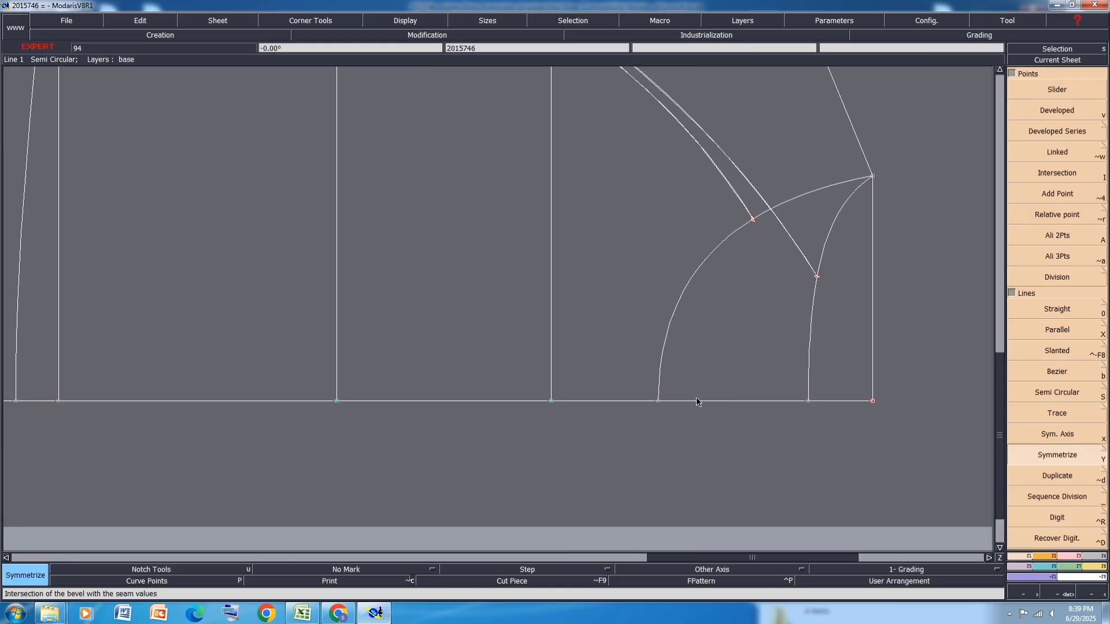
{"action": "key", "text": "v"}
{"action": "left_click", "coordinate": [657, 402]}
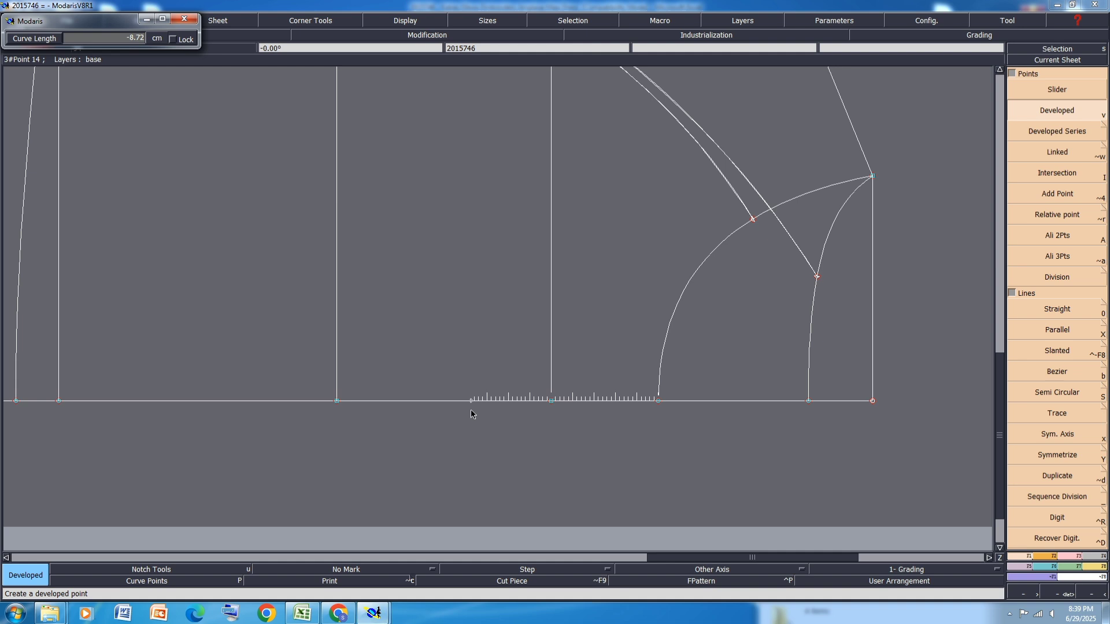
{"action": "key", "text": "Down"}
{"action": "type", "text": "-"}
{"action": "key", "text": "Return"}
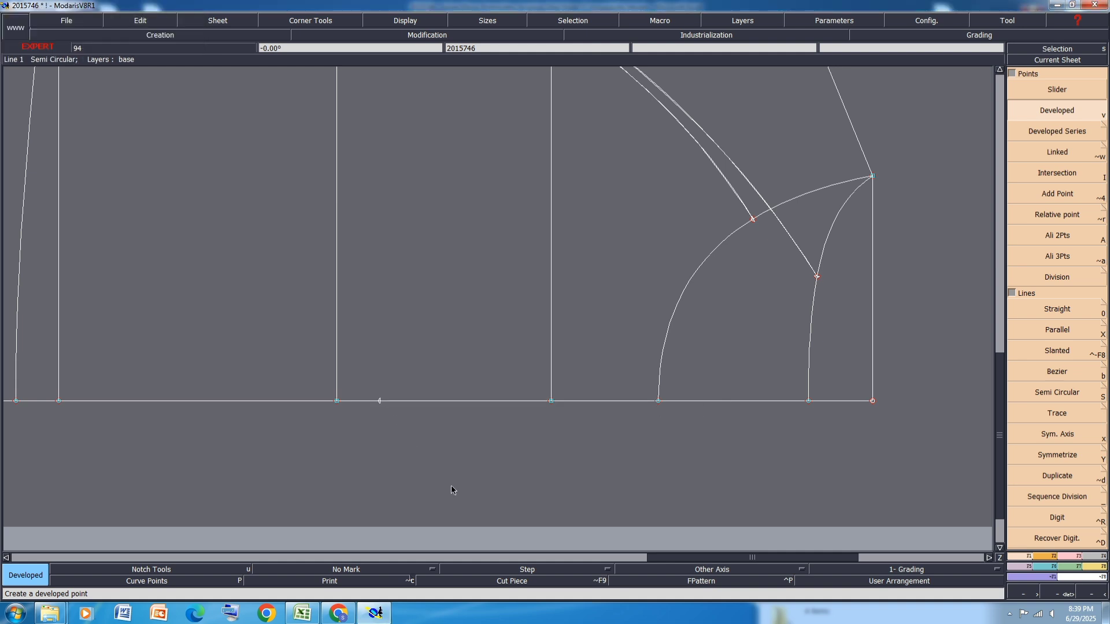
Check the sleeve, neck and OTHERS measurements on PAGE 2 of the Excel specification and return to Modaris
{"action": "left_click", "coordinate": [302, 614]}
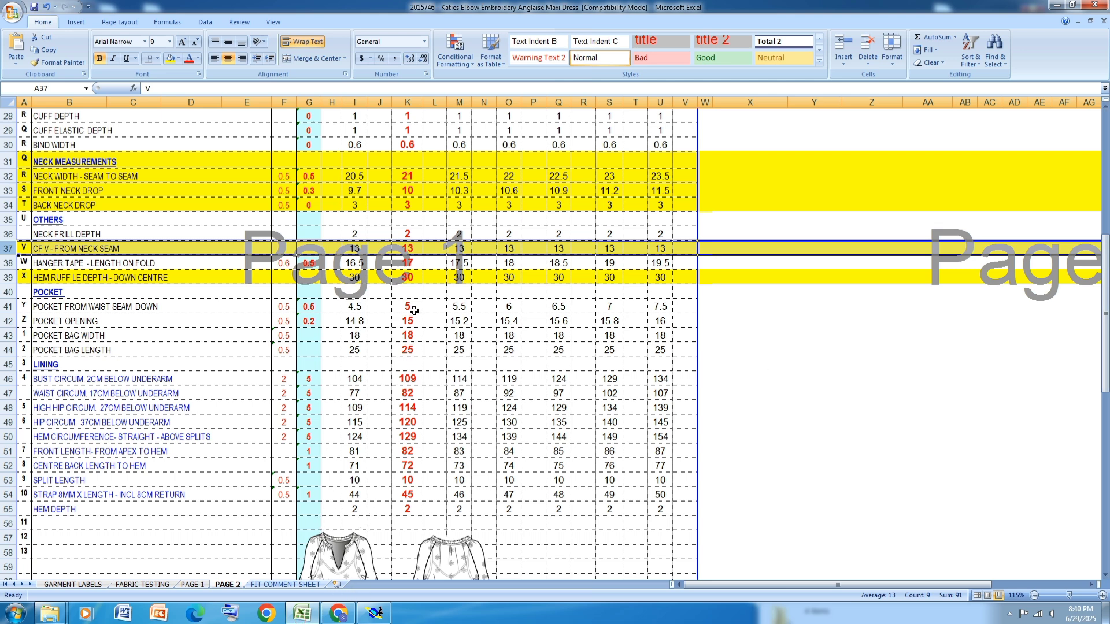
{"action": "scroll", "coordinate": [413, 310], "scroll_direction": "up", "scroll_amount": 1}
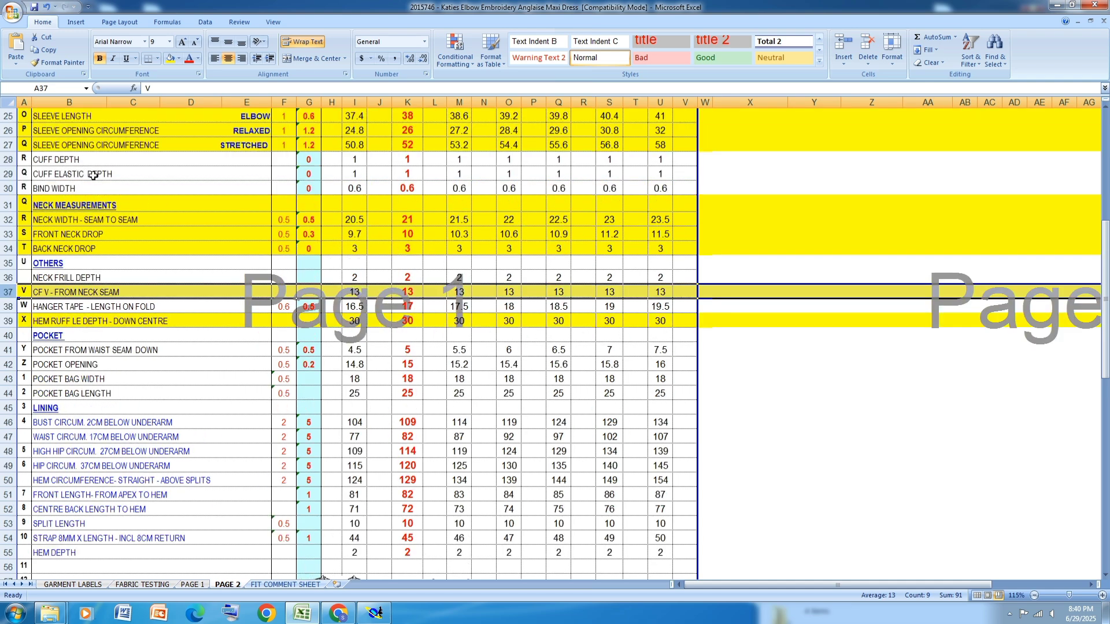
{"action": "scroll", "coordinate": [90, 191], "scroll_direction": "up", "scroll_amount": 3}
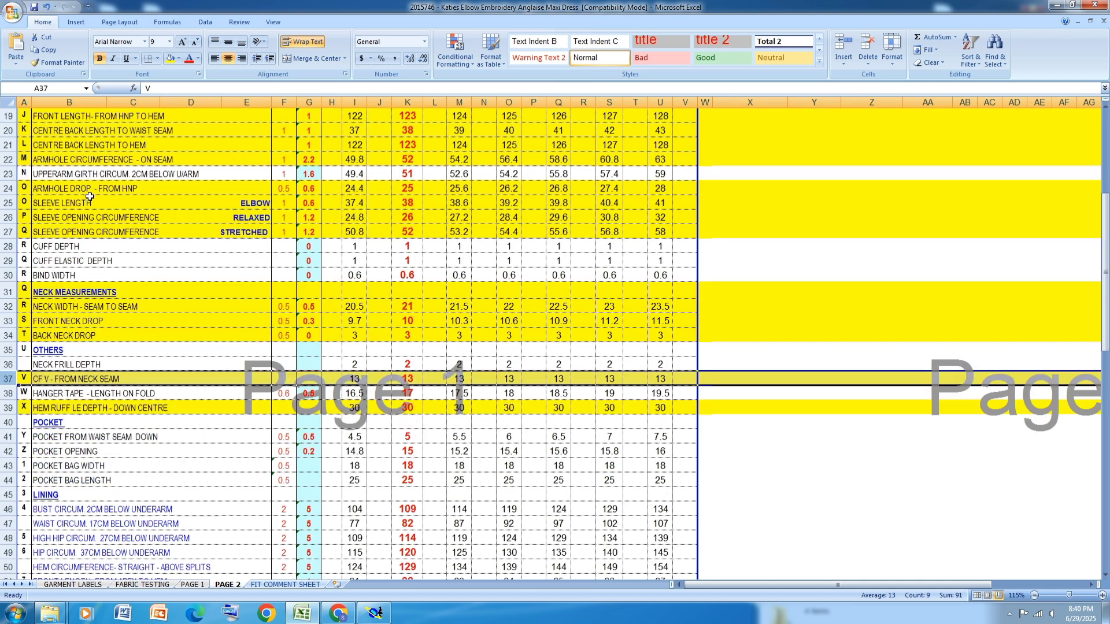
{"action": "scroll", "coordinate": [89, 197], "scroll_direction": "down", "scroll_amount": 4}
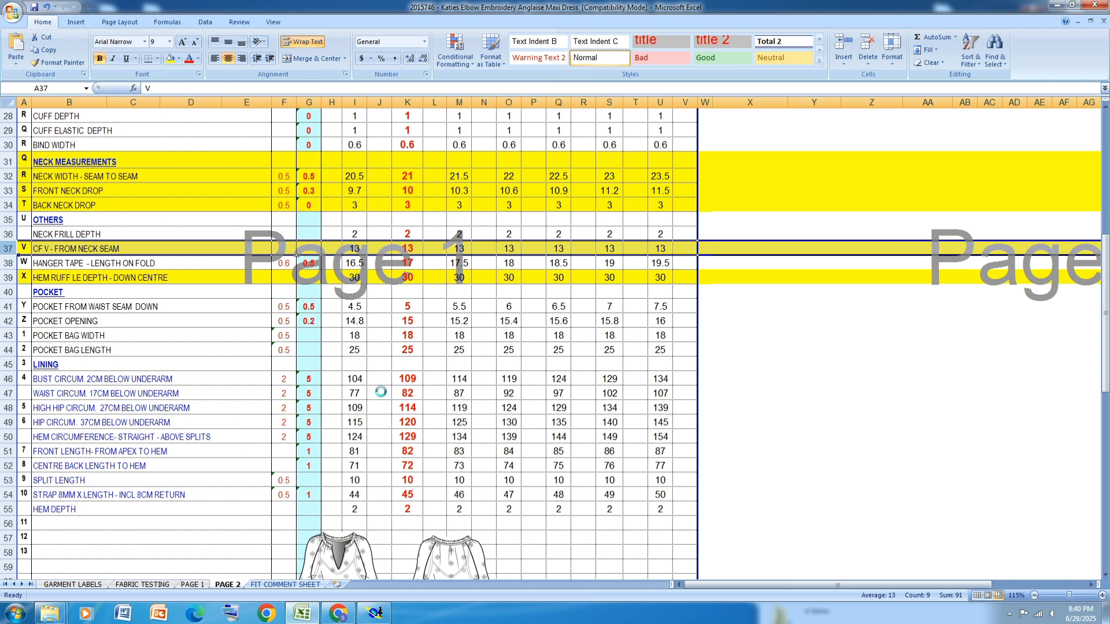
{"action": "left_click", "coordinate": [368, 617]}
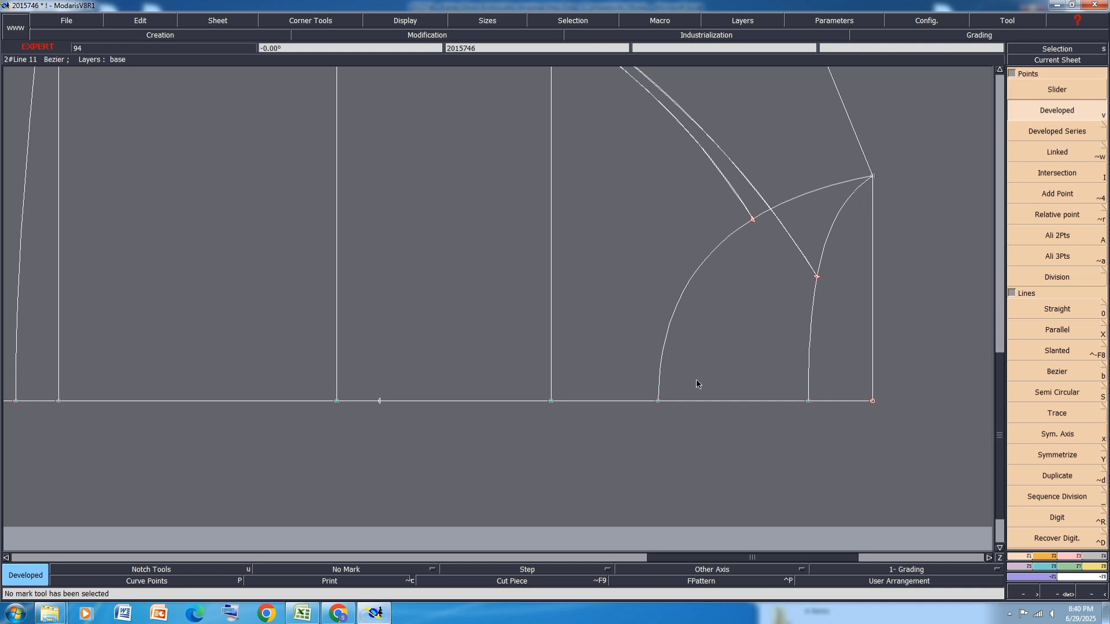
Add a developed point at -3 cm along the front neckline from centre front and join it to the V's end point with a Bezier line
{"action": "key", "text": "v"}
{"action": "left_click", "coordinate": [658, 400]}
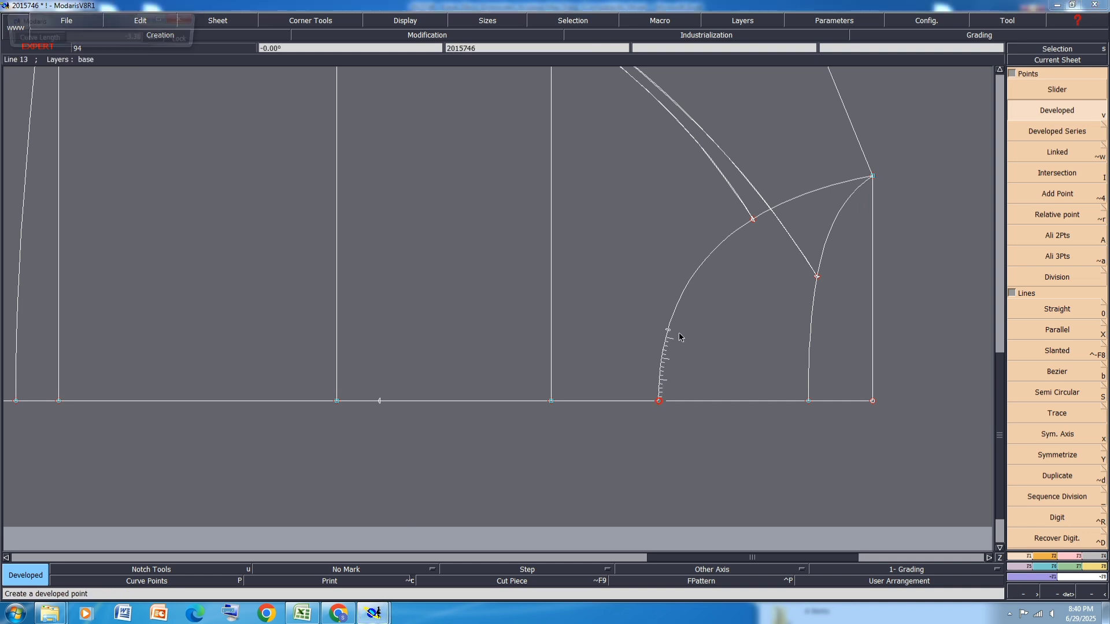
{"action": "key", "text": "Down"}
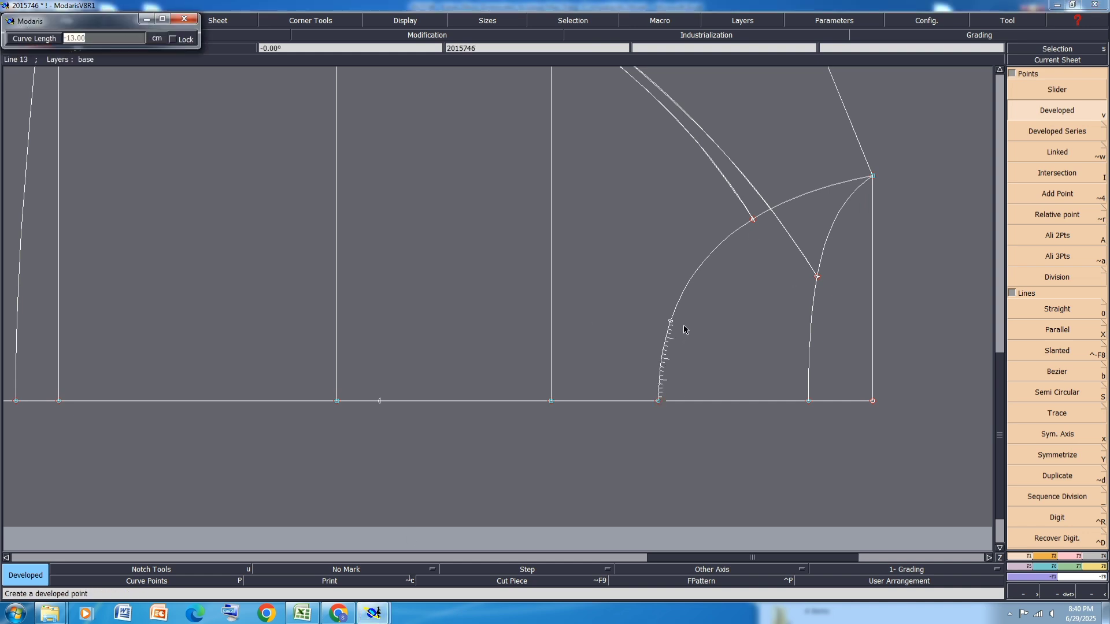
{"action": "key", "text": "BackSpace"}
{"action": "type", "text": "-3"}
{"action": "key", "text": "Return"}
{"action": "key", "text": "b"}
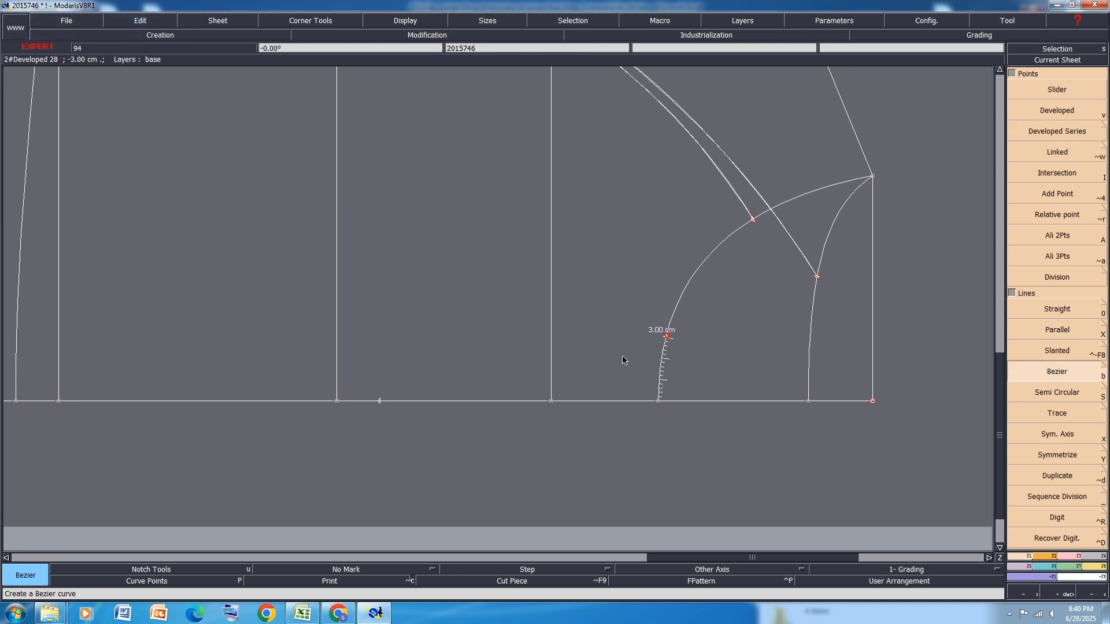
{"action": "left_click", "coordinate": [666, 337]}
{"action": "left_click", "coordinate": [379, 400]}
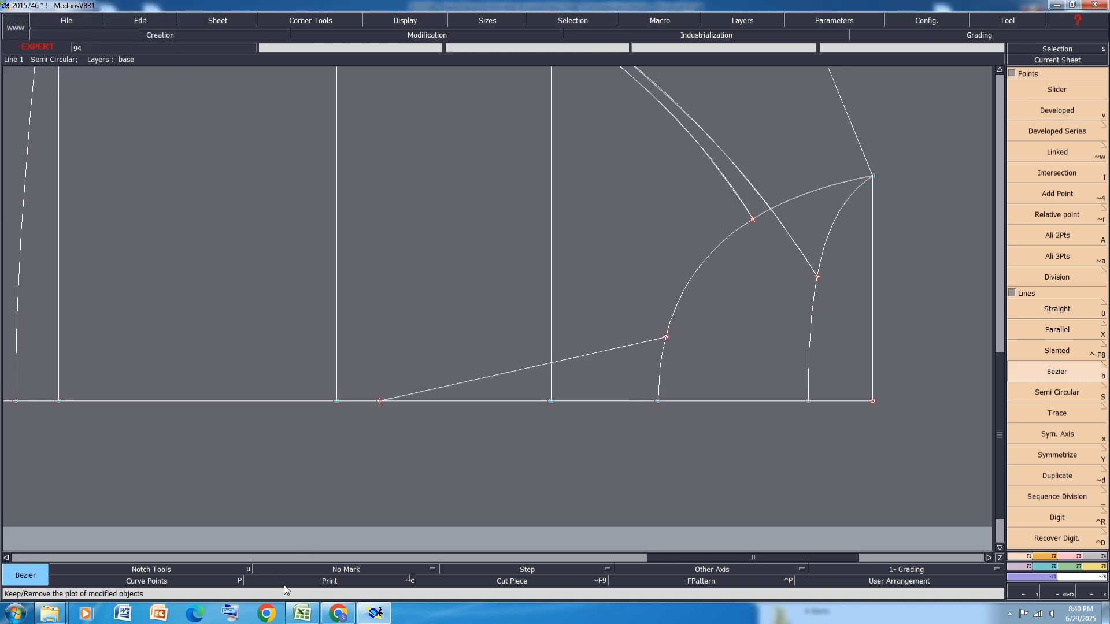
After rechecking the Excel specification, add developed points at -5 cm beyond the V's end and at -3 cm further along the neckline
{"action": "left_click", "coordinate": [301, 613]}
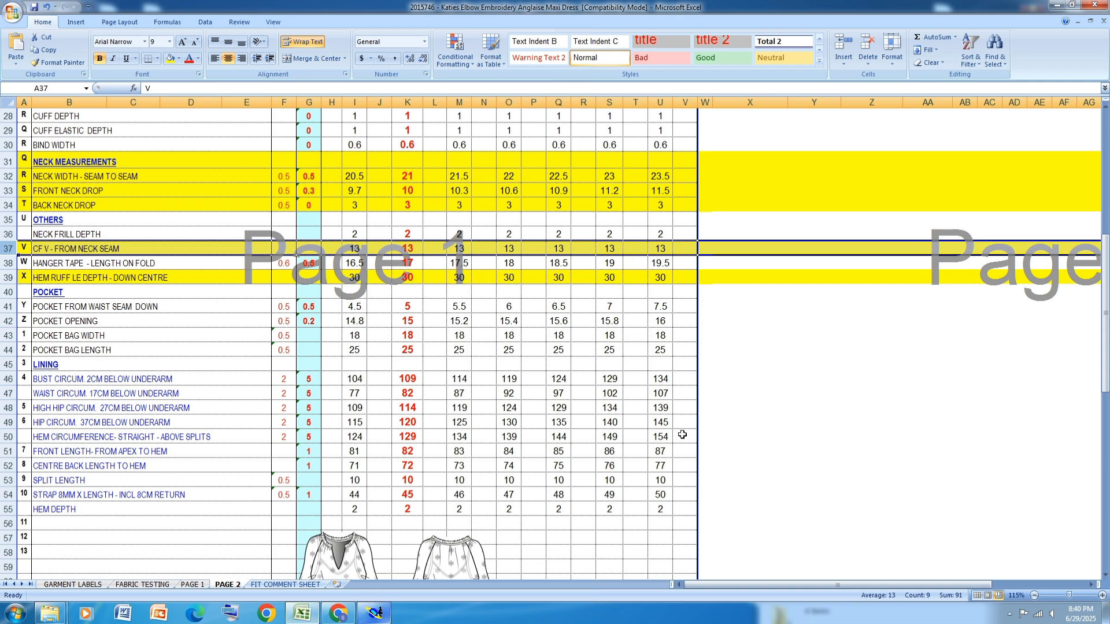
{"action": "left_click", "coordinate": [1056, 7]}
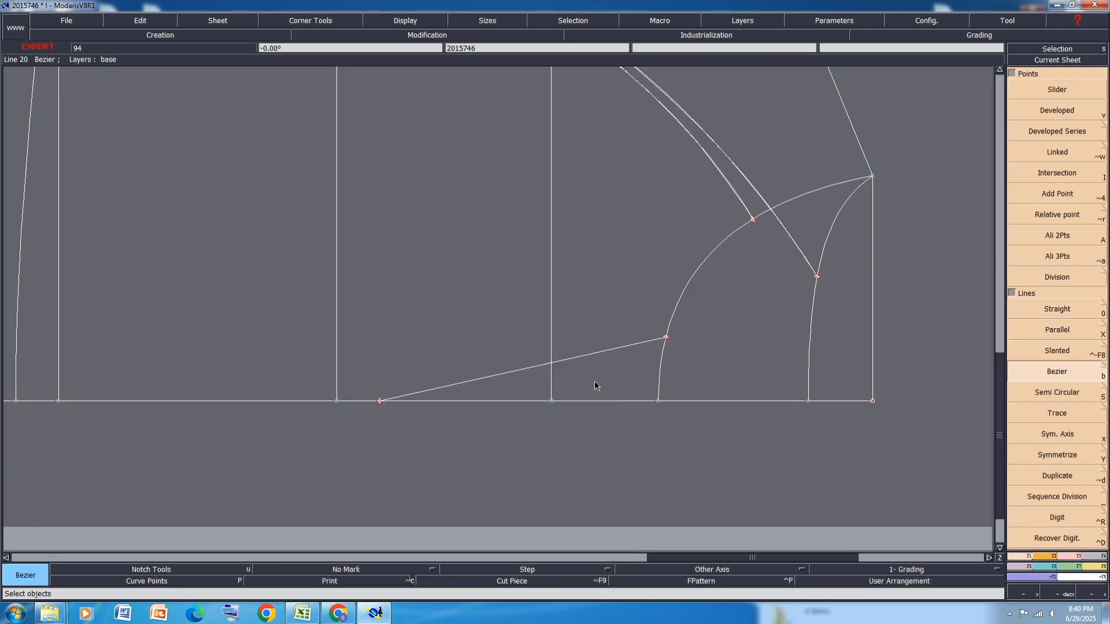
{"action": "key", "text": "v"}
{"action": "left_click", "coordinate": [381, 401]}
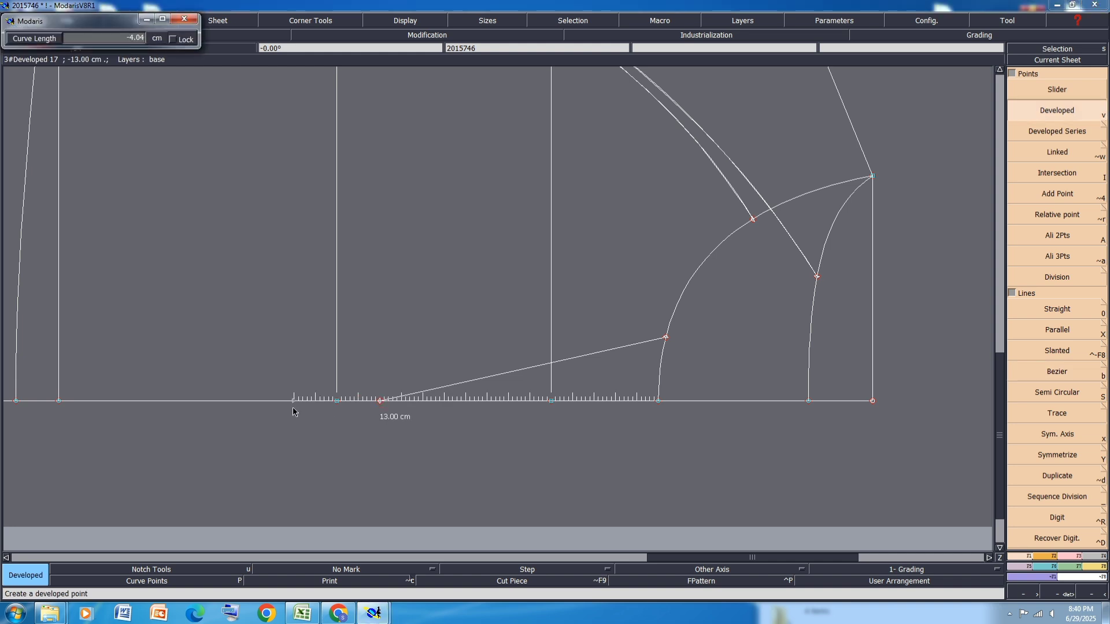
{"action": "type", "text": "-5"}
{"action": "key", "text": "Return"}
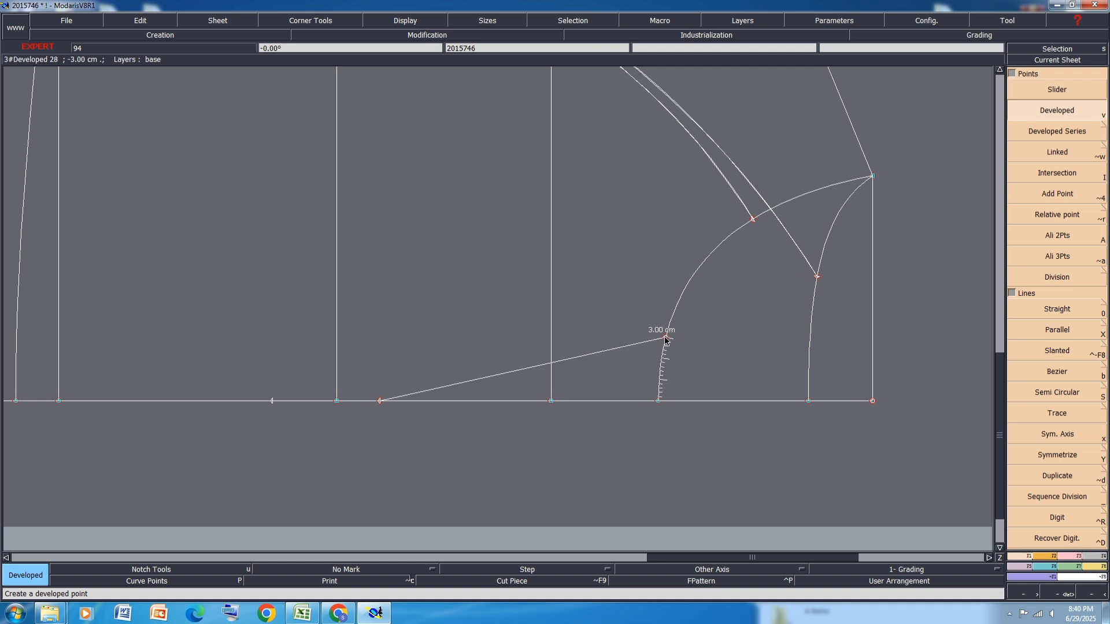
{"action": "left_click", "coordinate": [666, 339]}
{"action": "key", "text": "BackSpace"}
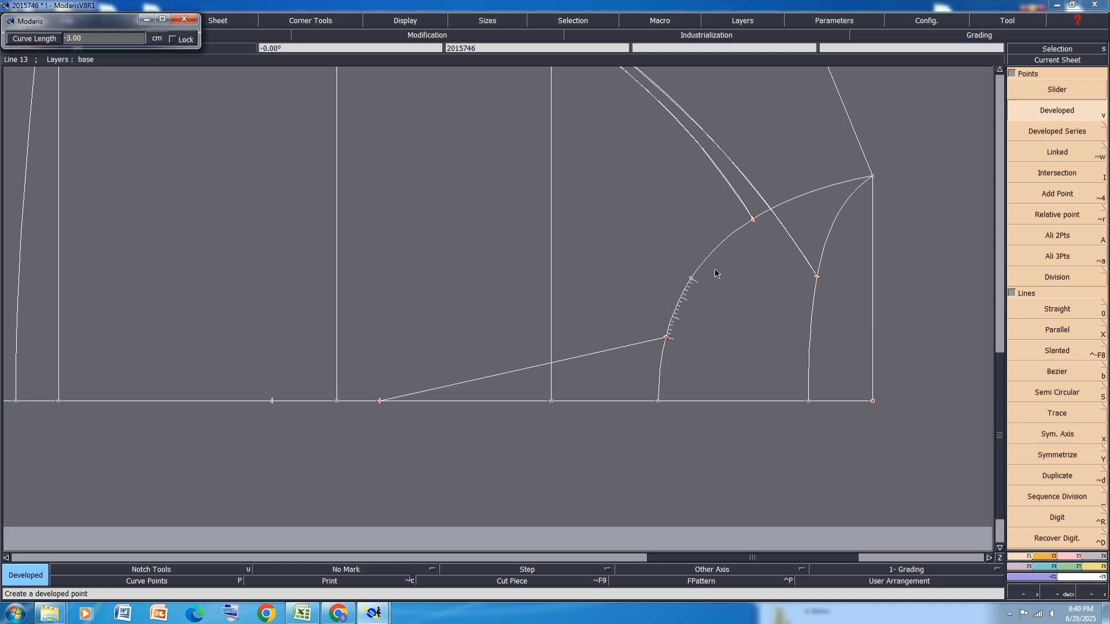
{"action": "key", "text": "Return"}
Draw the V facing edge as a Bezier line from the outer neckline point through a lower corner to the new centre front point
{"action": "key", "text": "b"}
{"action": "left_click", "coordinate": [690, 279]}
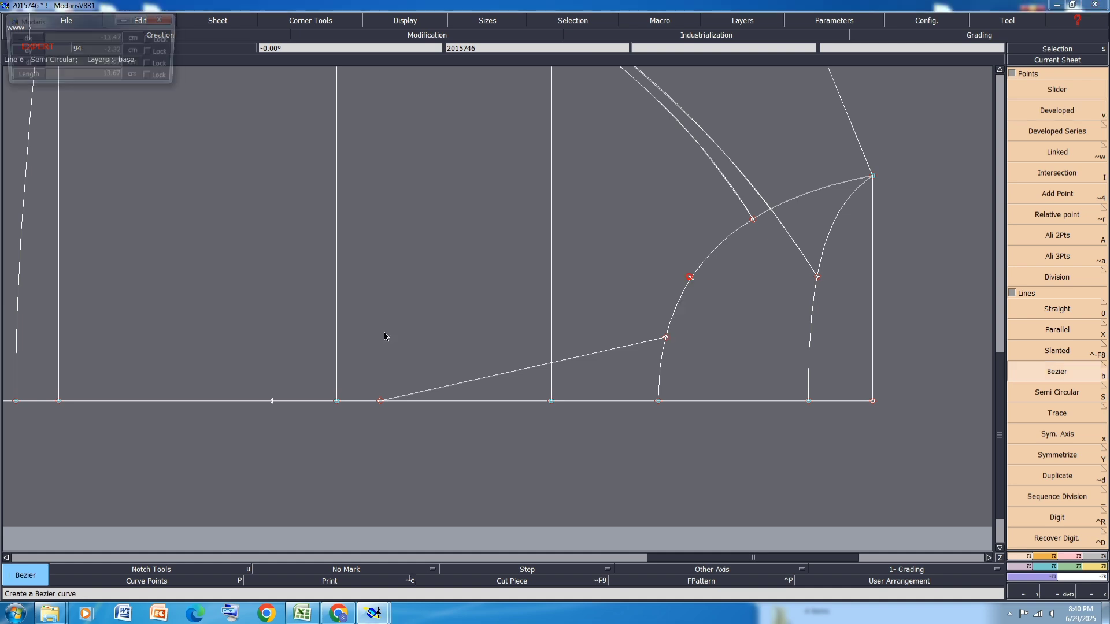
{"action": "left_click", "coordinate": [356, 348]}
{"action": "left_click", "coordinate": [271, 400]}
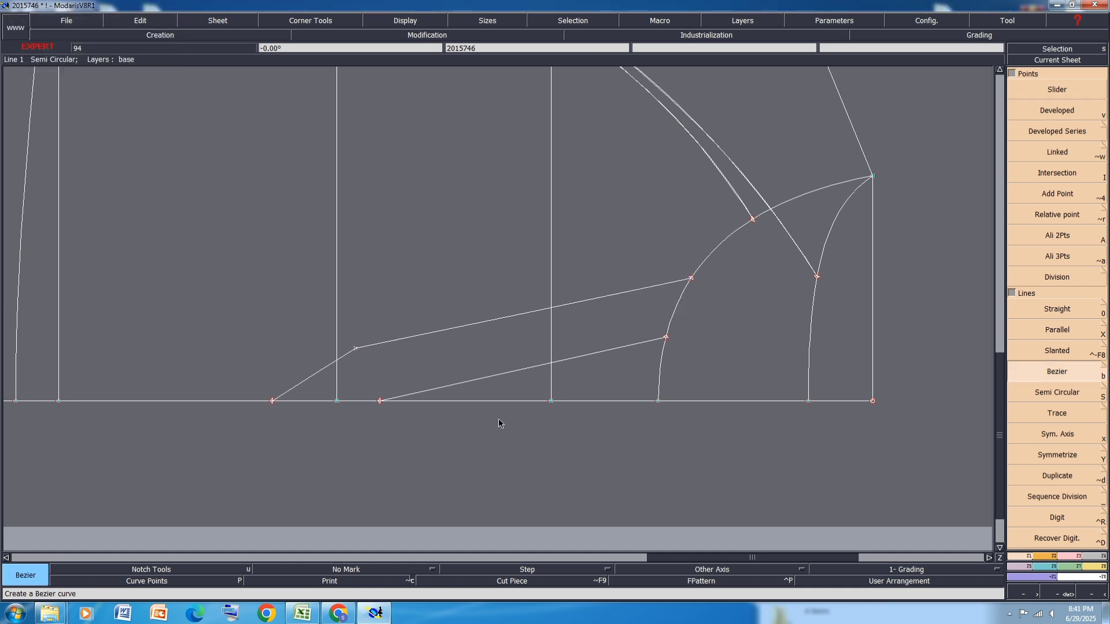
Create a parallel to the V opening line at a distance of -2.5 cm
{"action": "scroll", "coordinate": [541, 411], "scroll_direction": "up", "scroll_amount": 1}
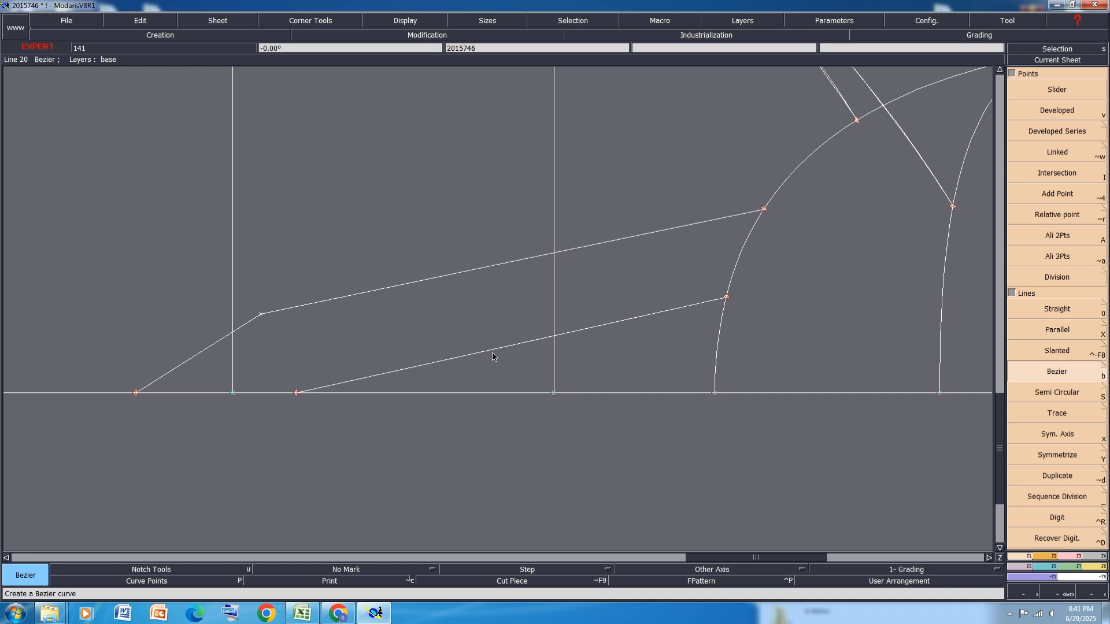
{"action": "key", "text": "x"}
{"action": "left_click", "coordinate": [480, 268]}
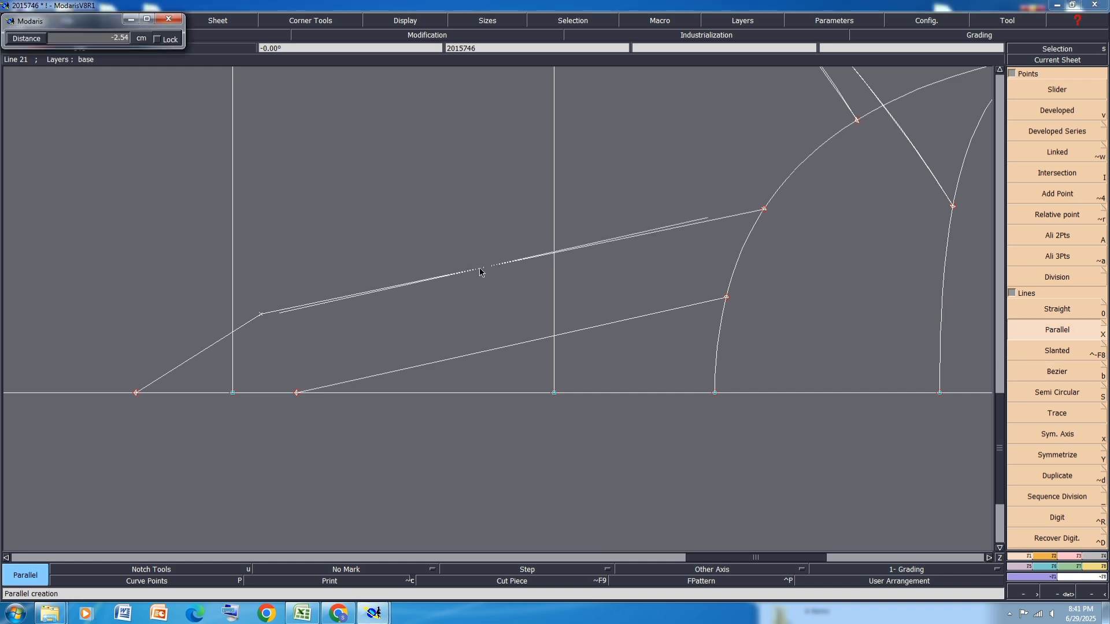
{"action": "type", "text": "-"}
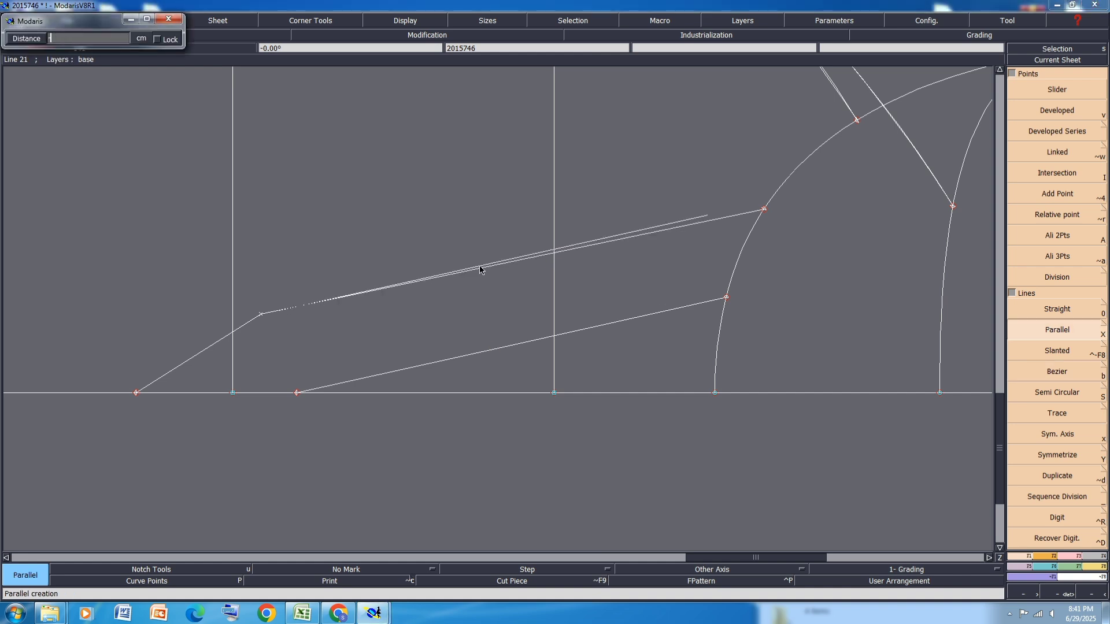
{"action": "type", "text": "2.5"}
{"action": "key", "text": "Return"}
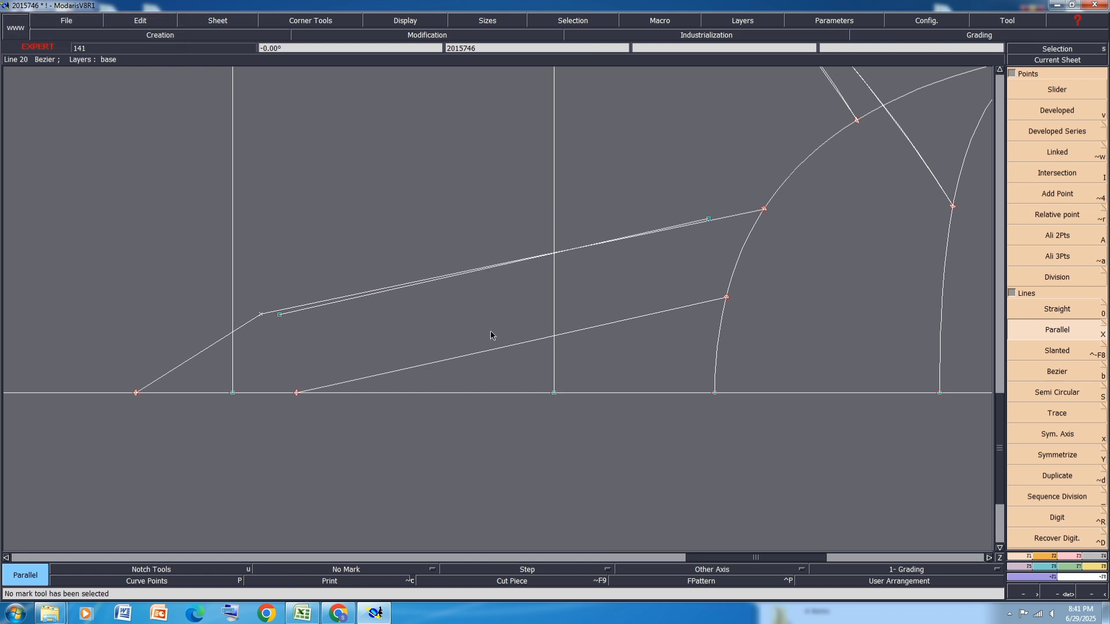
Extend both ends of the parallel to the neckline and facing corner, keep its plot as a guide, and undo the line itself
{"action": "key", "text": "l"}
{"action": "scroll", "coordinate": [672, 228], "scroll_direction": "up", "scroll_amount": 2}
{"action": "left_click", "coordinate": [713, 220]}
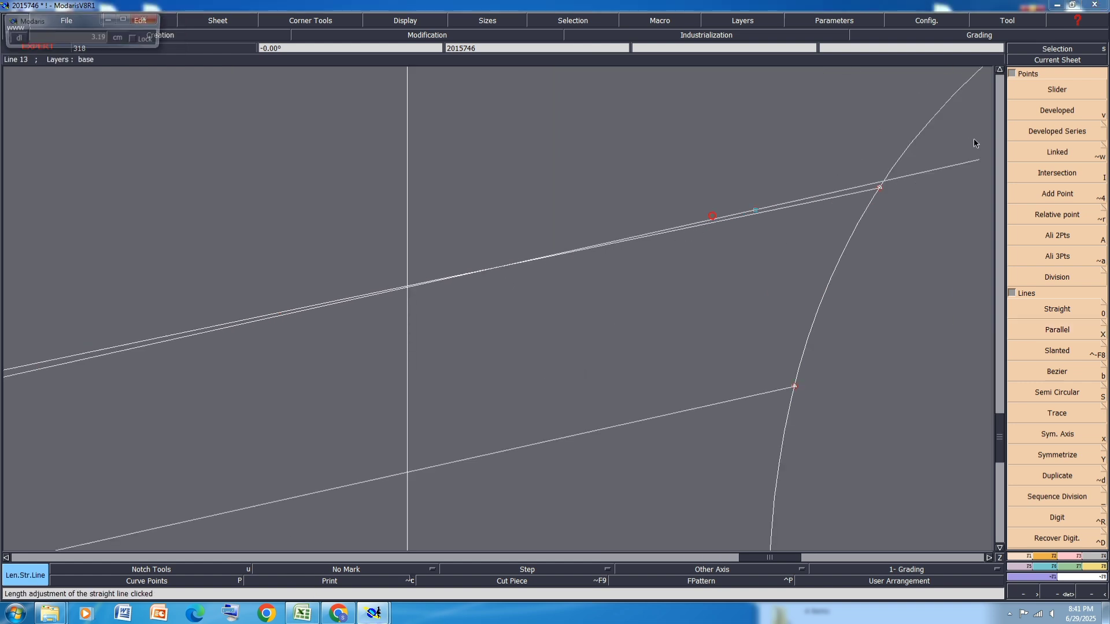
{"action": "left_click", "coordinate": [956, 156]}
{"action": "scroll", "coordinate": [868, 163], "scroll_direction": "down", "scroll_amount": 1}
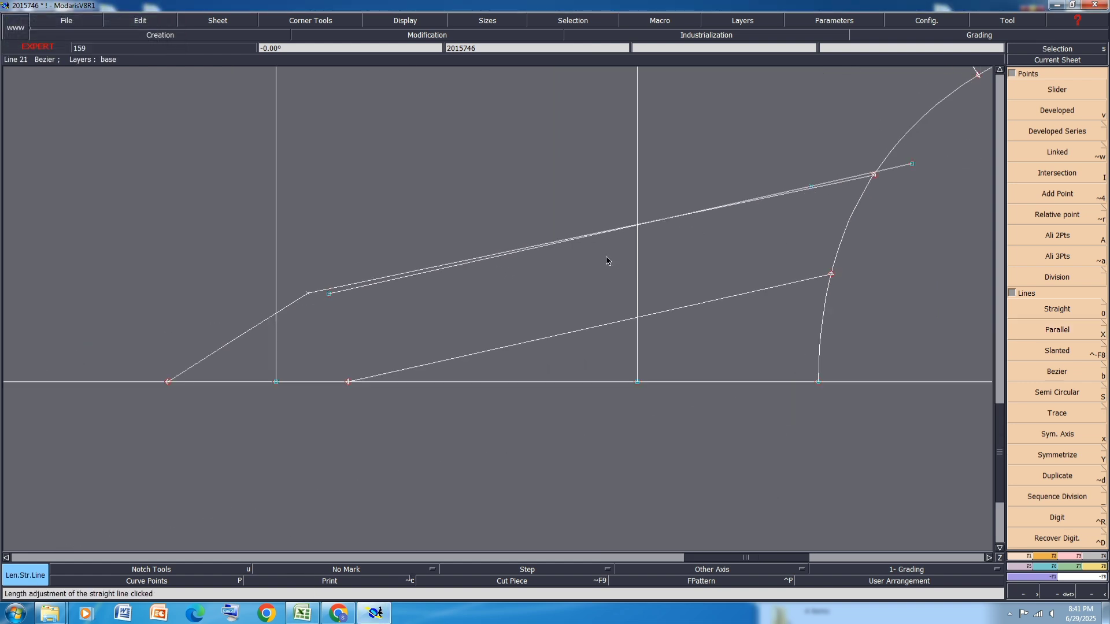
{"action": "left_click", "coordinate": [342, 294]}
{"action": "left_click", "coordinate": [306, 303]}
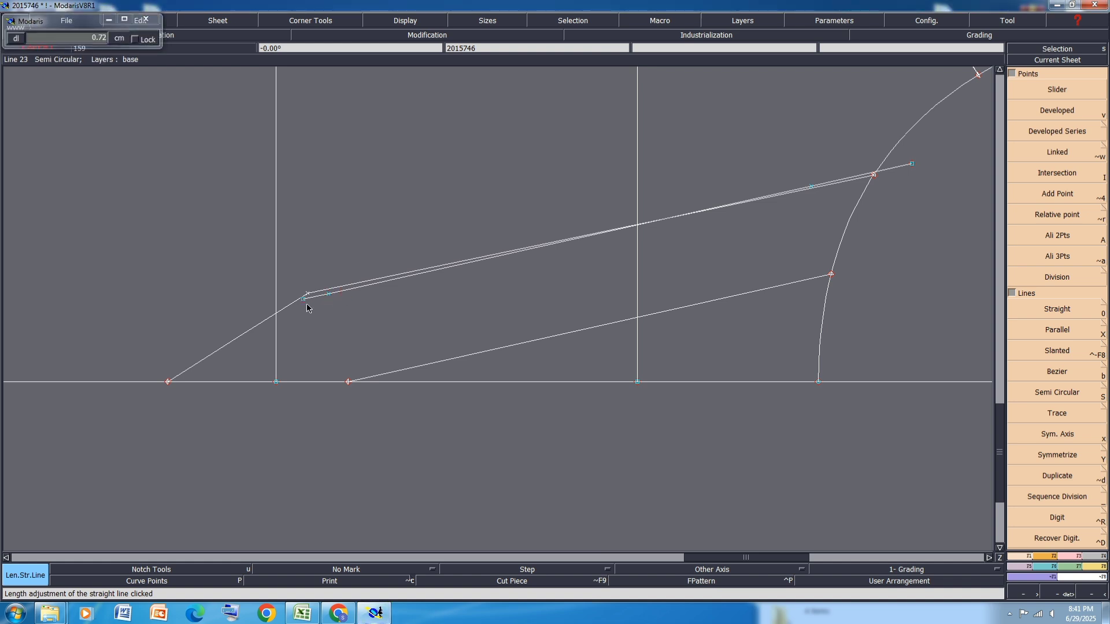
{"action": "left_click", "coordinate": [351, 578]}
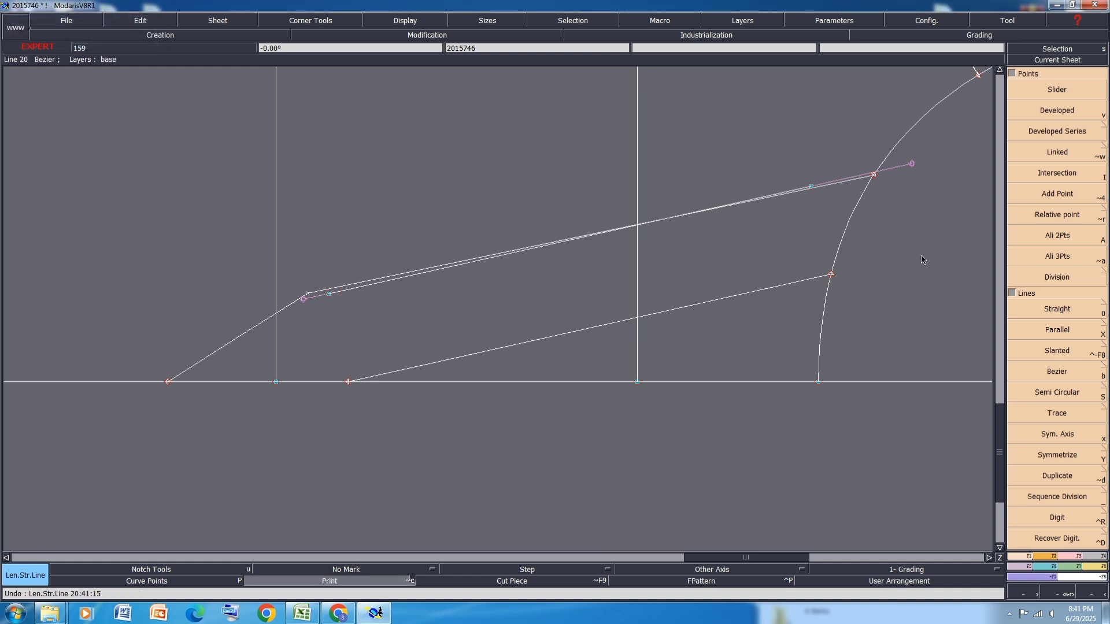
{"action": "key", "text": "ctrl+z"}
Reshape the facing edge's neckline point and lower corner onto the plotted guide, and remove the plot
{"action": "left_click", "coordinate": [1067, 557]}
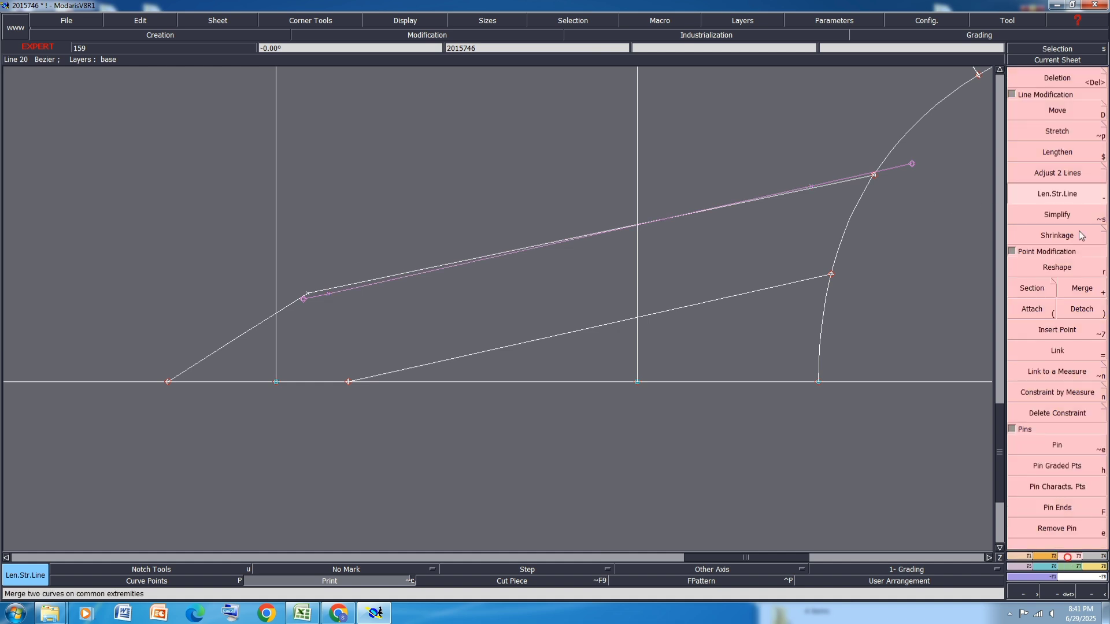
{"action": "left_click", "coordinate": [1062, 269]}
{"action": "scroll", "coordinate": [887, 180], "scroll_direction": "up", "scroll_amount": 4}
{"action": "left_click", "coordinate": [875, 168]}
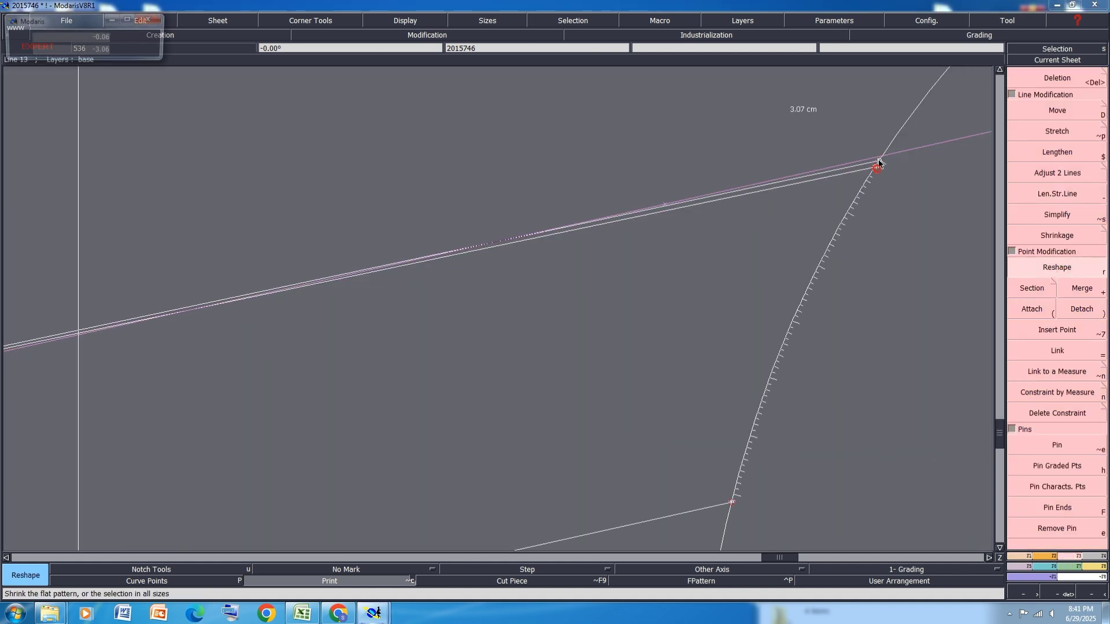
{"action": "left_click", "coordinate": [909, 150]}
{"action": "scroll", "coordinate": [341, 297], "scroll_direction": "down", "scroll_amount": 3}
{"action": "scroll", "coordinate": [414, 249], "scroll_direction": "up", "scroll_amount": 4}
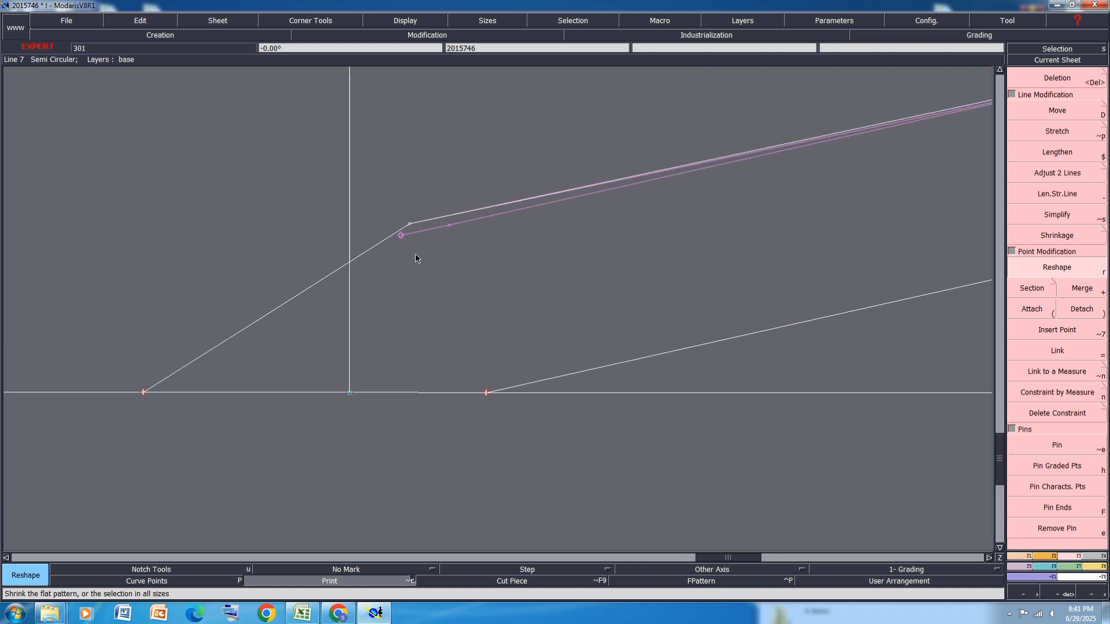
{"action": "left_click", "coordinate": [409, 223]}
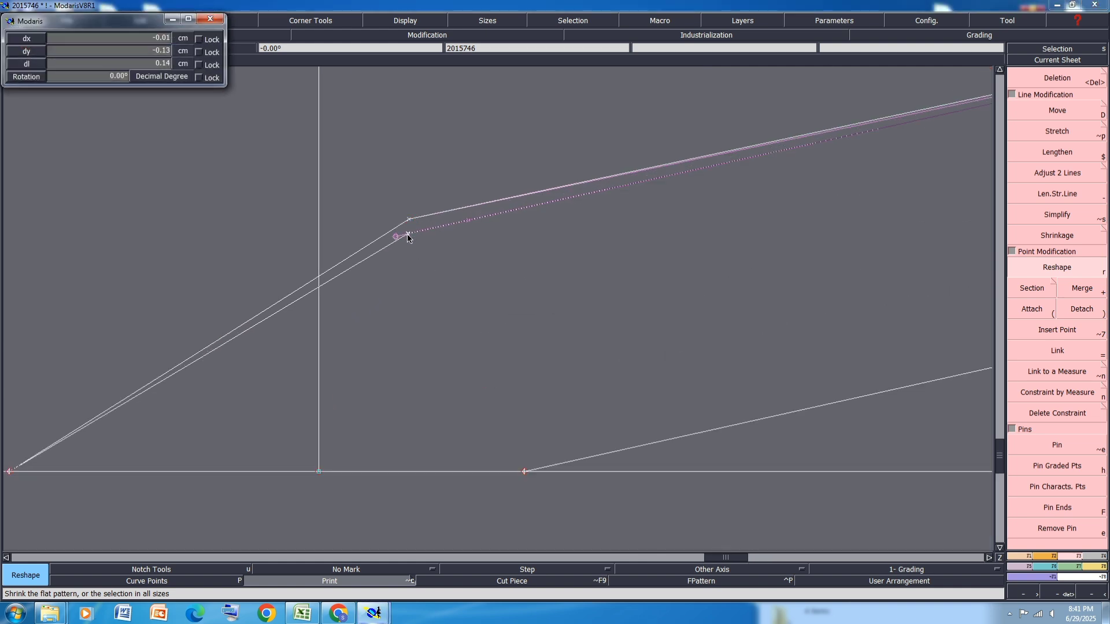
{"action": "left_click", "coordinate": [401, 239]}
{"action": "scroll", "coordinate": [398, 240], "scroll_direction": "down", "scroll_amount": 4}
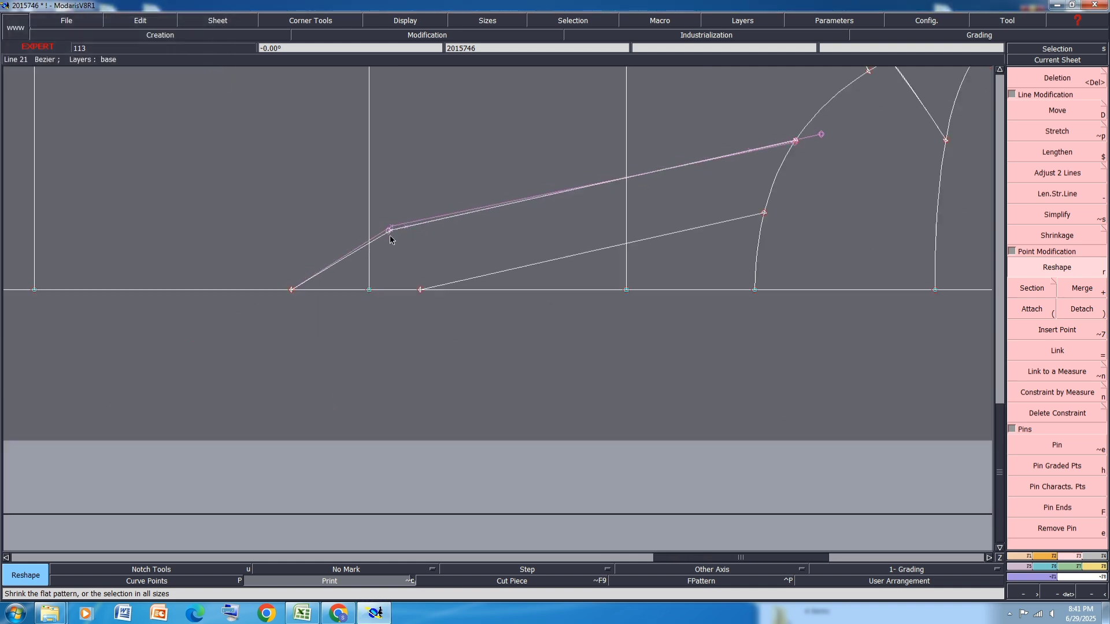
{"action": "left_click", "coordinate": [352, 581]}
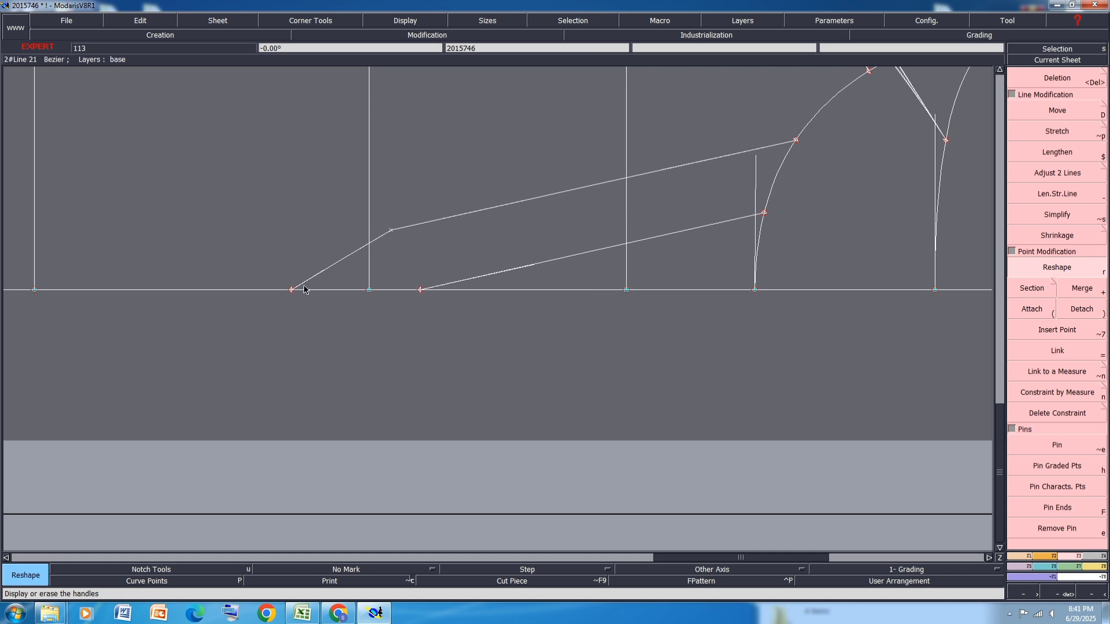
Reshape the facing edge's lower segment with its curve handles into a rounded curve meeting the centre front line
{"action": "scroll", "coordinate": [303, 266], "scroll_direction": "up", "scroll_amount": 4}
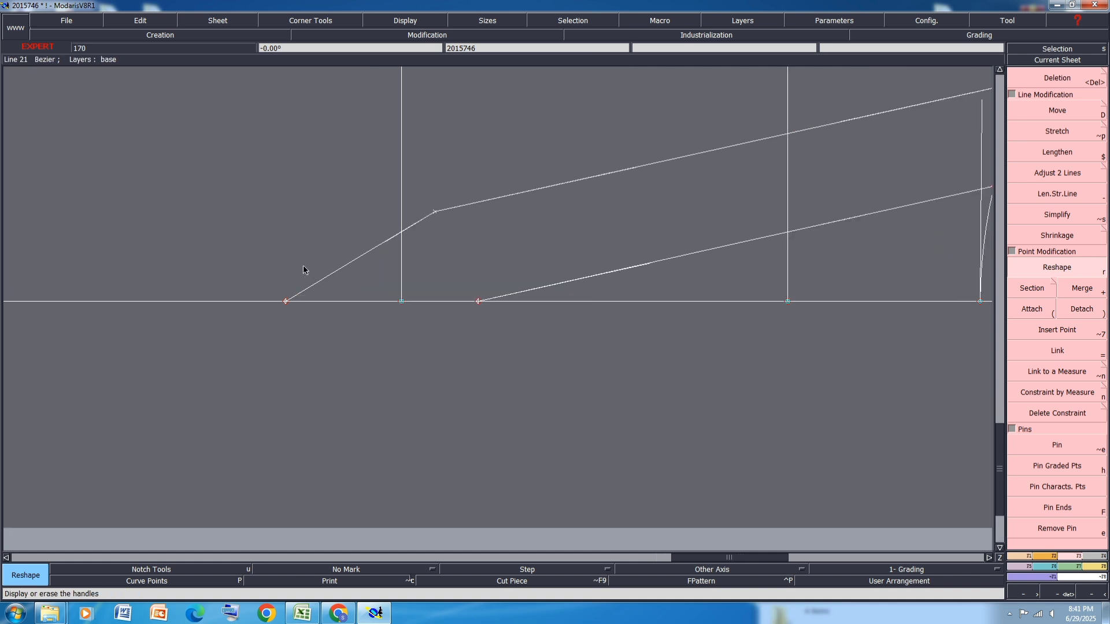
{"action": "left_click", "coordinate": [386, 207]}
{"action": "left_click", "coordinate": [283, 239]}
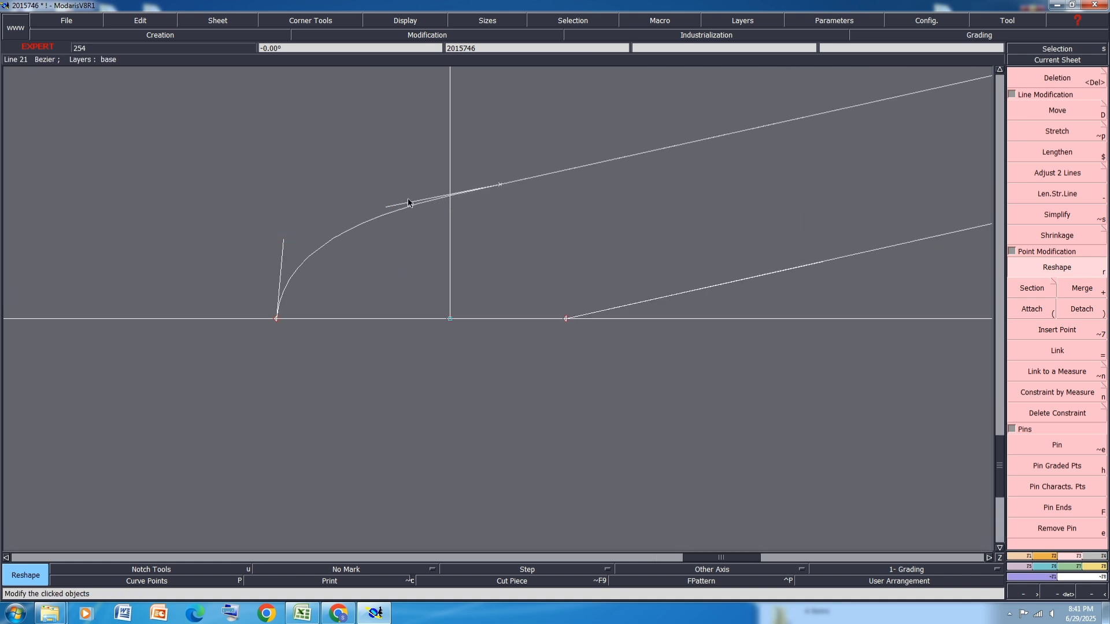
Fine-tune both curve handles of the facing edge's rounded lower end and turn off the curve points display
{"action": "left_click", "coordinate": [389, 206]}
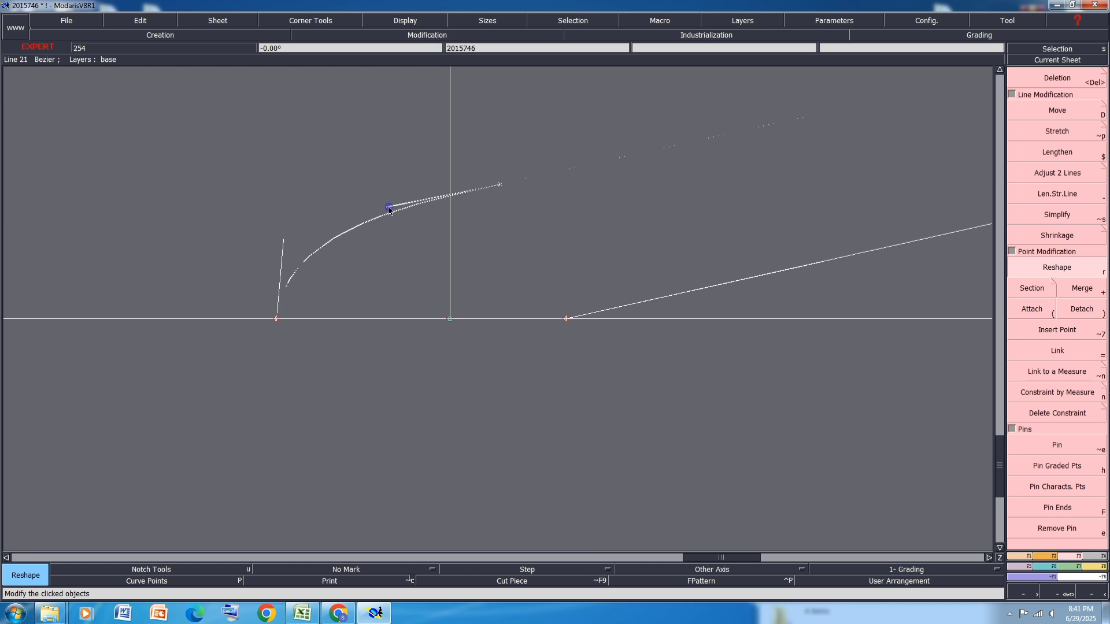
{"action": "left_click", "coordinate": [389, 207]}
{"action": "left_click", "coordinate": [283, 239]}
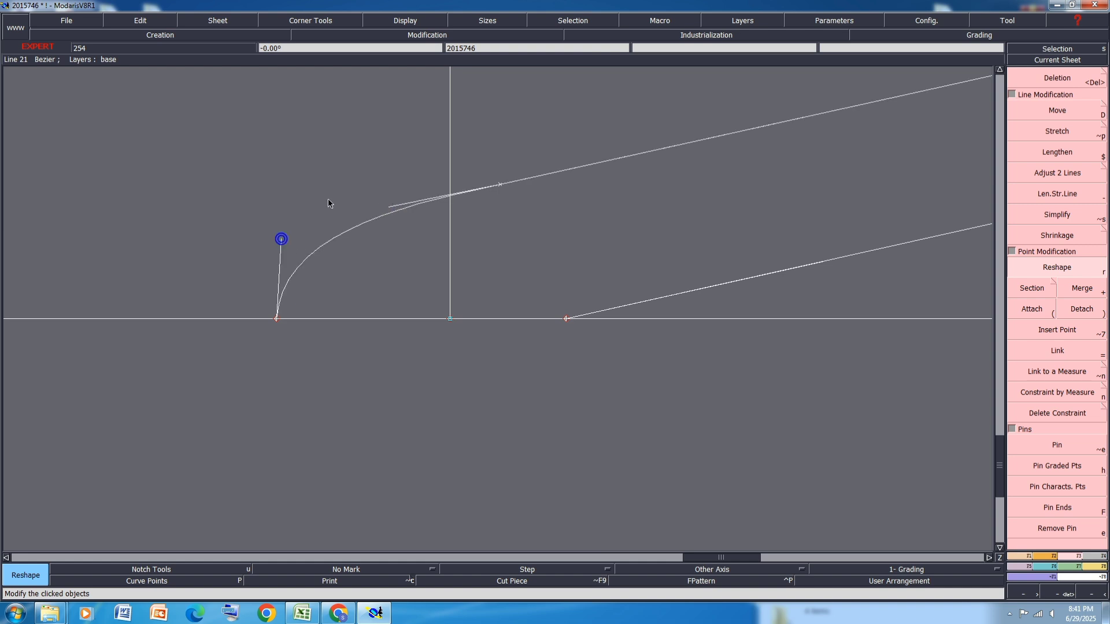
{"action": "scroll", "coordinate": [327, 201], "scroll_direction": "down", "scroll_amount": 1}
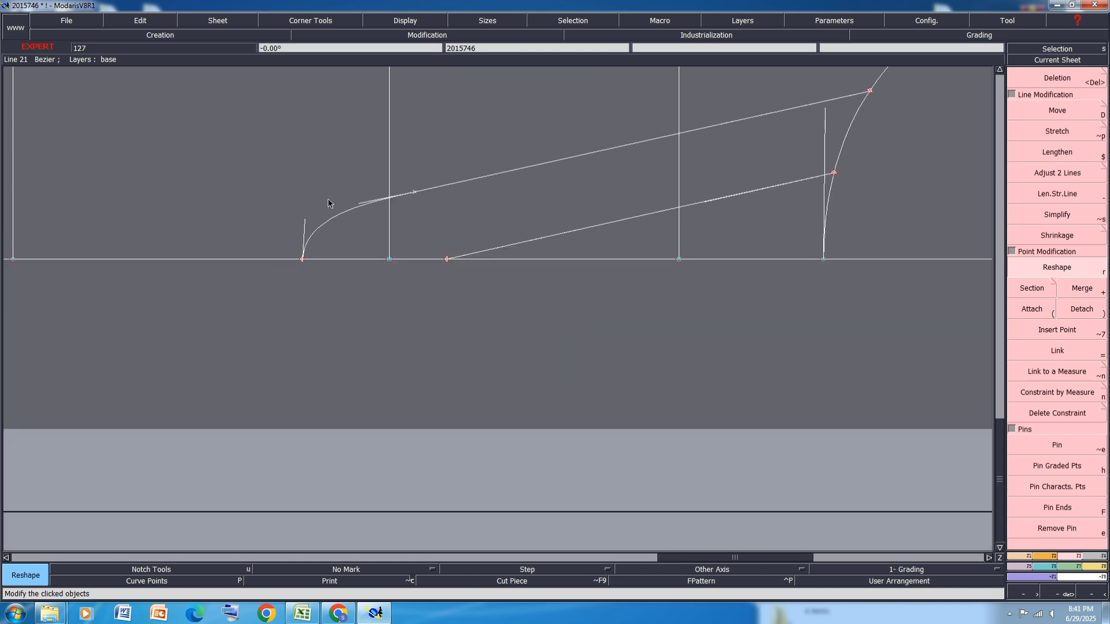
{"action": "key", "text": "F11"}
Mirror the facing edge, neckline and V opening line about a centre front symmetry axis to check the shape, and undo the mirroring and axis
{"action": "left_click", "coordinate": [1020, 555]}
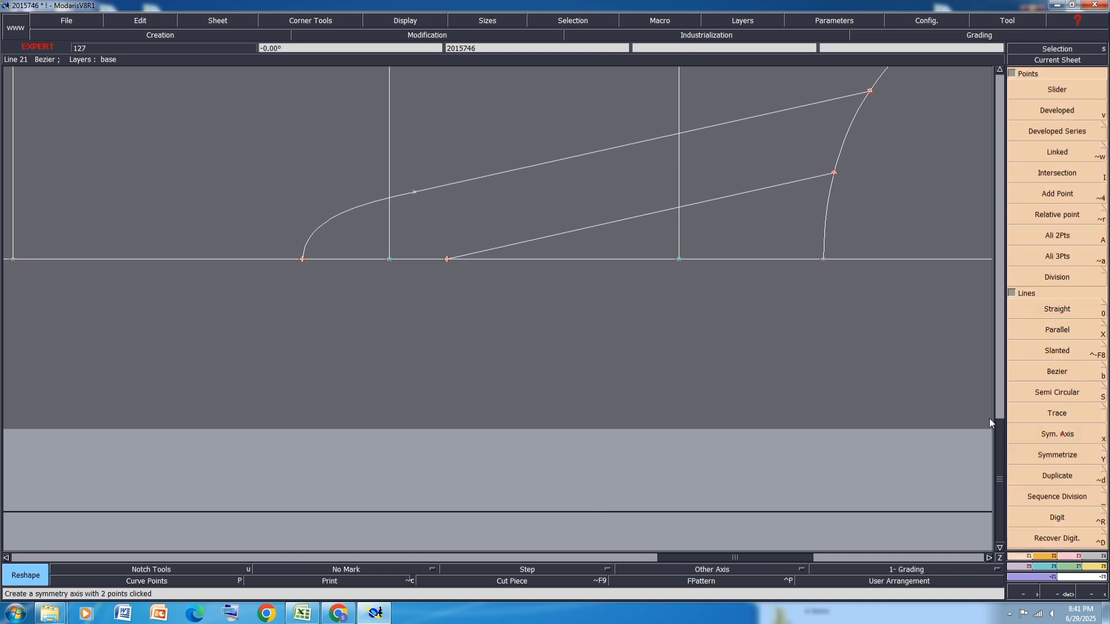
{"action": "key", "text": "x"}
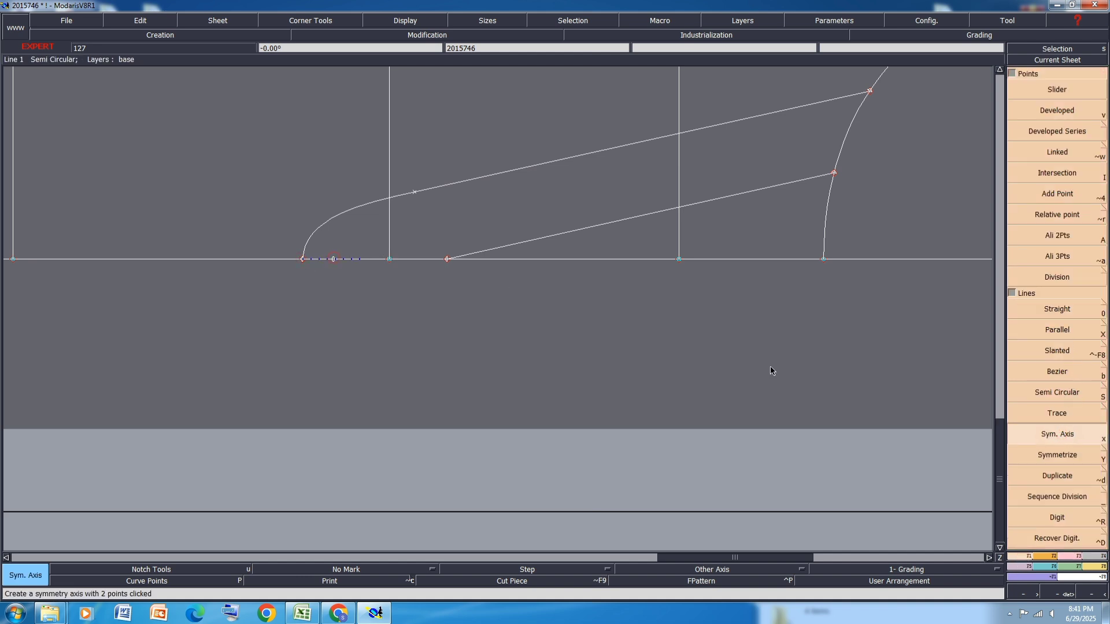
{"action": "left_click", "coordinate": [1054, 456]}
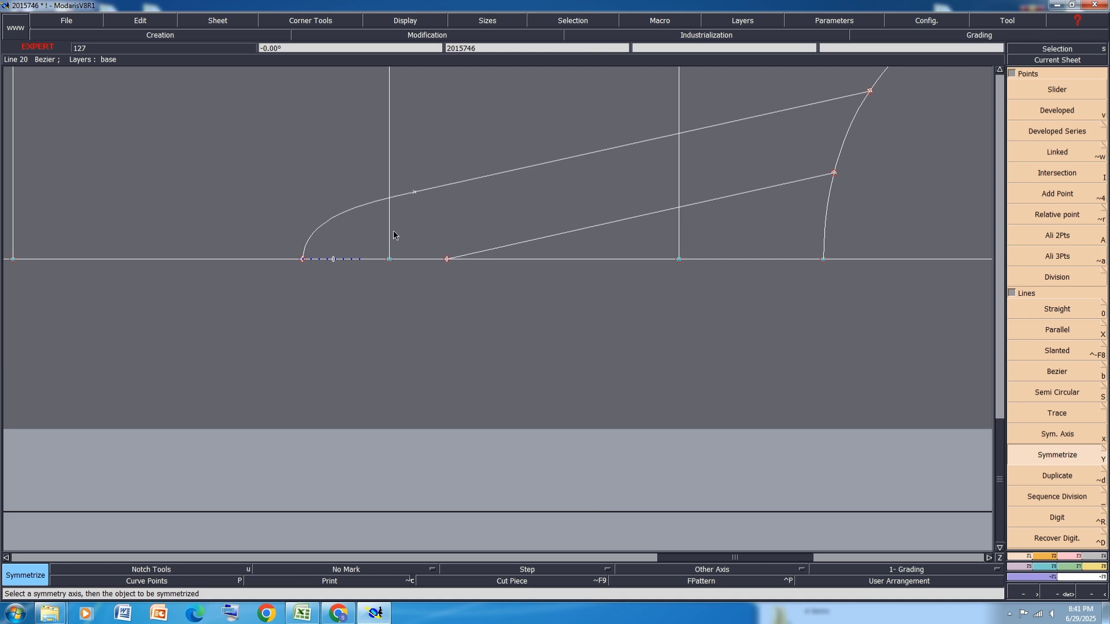
{"action": "left_click", "coordinate": [357, 209]}
{"action": "scroll", "coordinate": [356, 231], "scroll_direction": "down", "scroll_amount": 1}
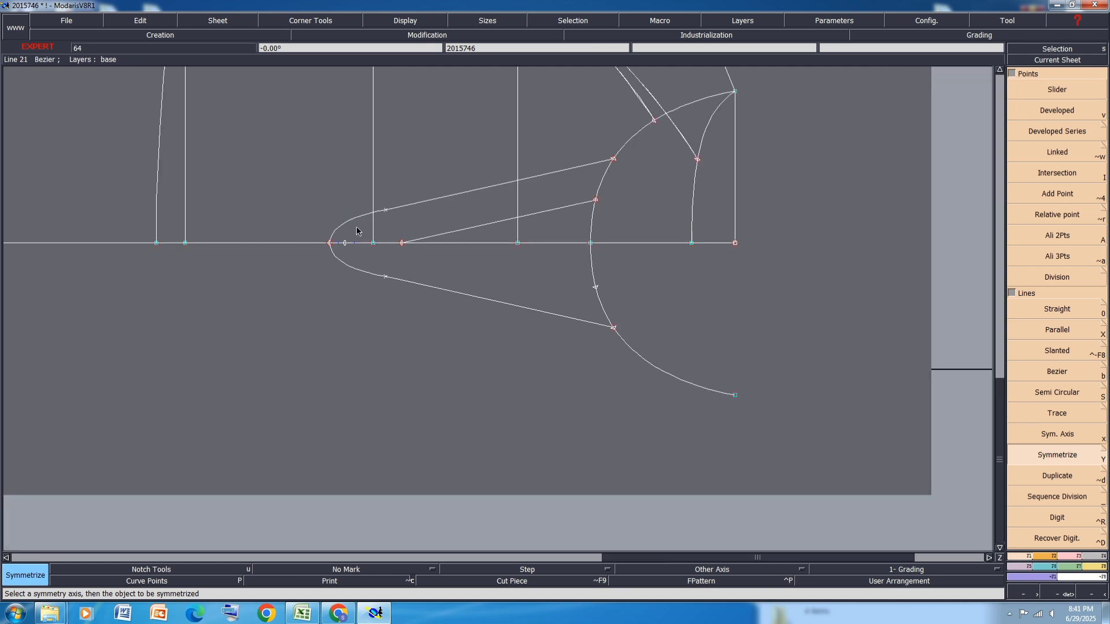
{"action": "left_click", "coordinate": [479, 224]}
{"action": "key", "text": "ctrl+z"}
Save the model, continuing past the detected anomalies
{"action": "left_click", "coordinate": [465, 374]}
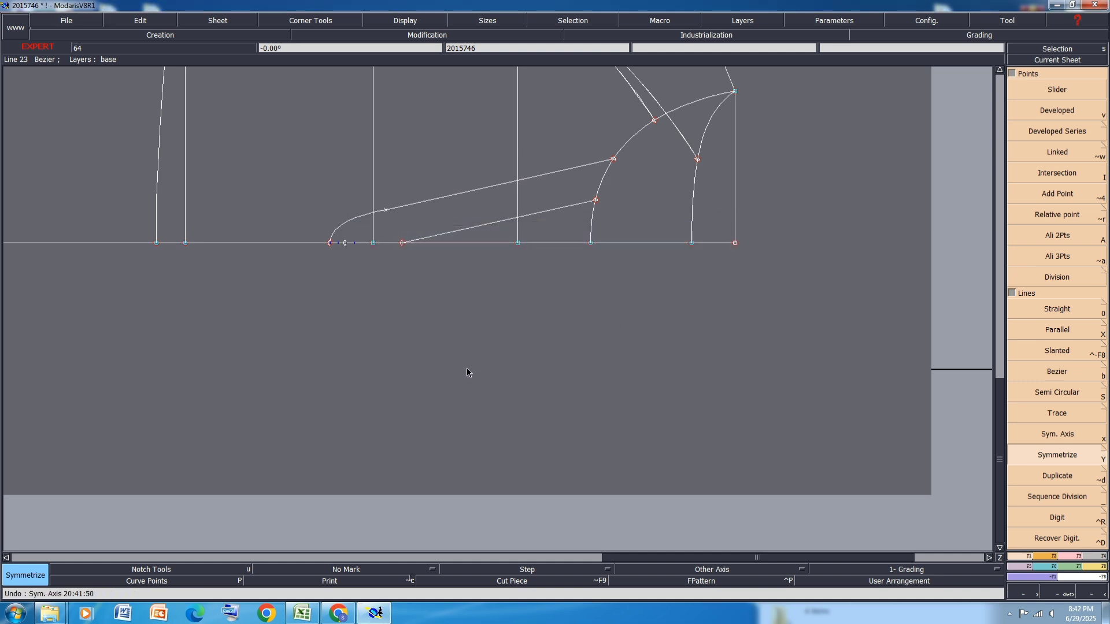
{"action": "key", "text": "ctrl+s"}
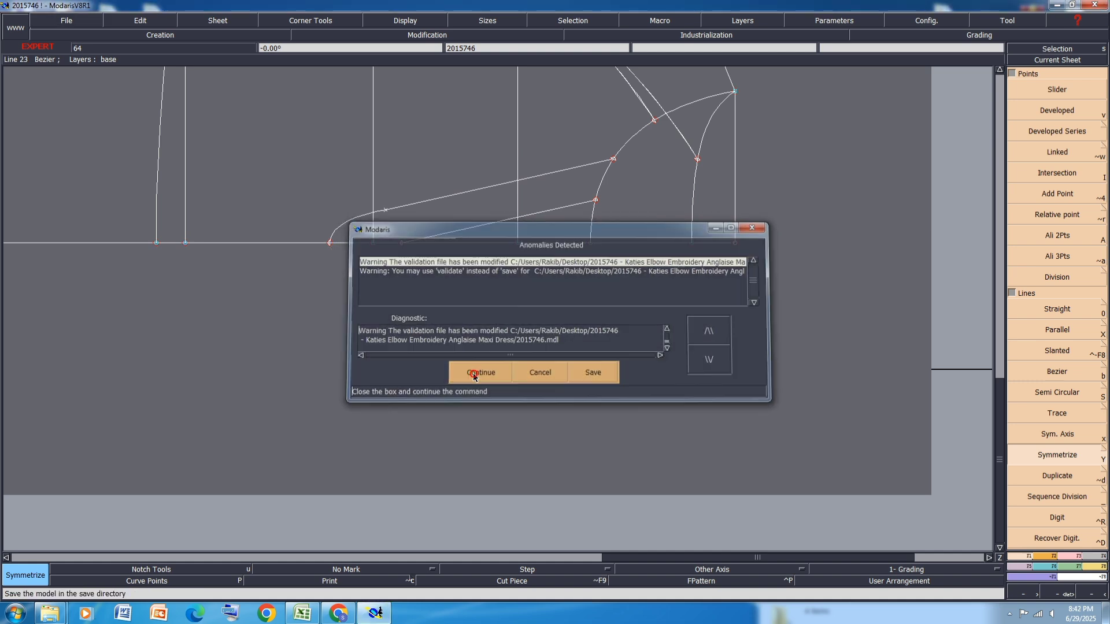
{"action": "left_click", "coordinate": [473, 374]}
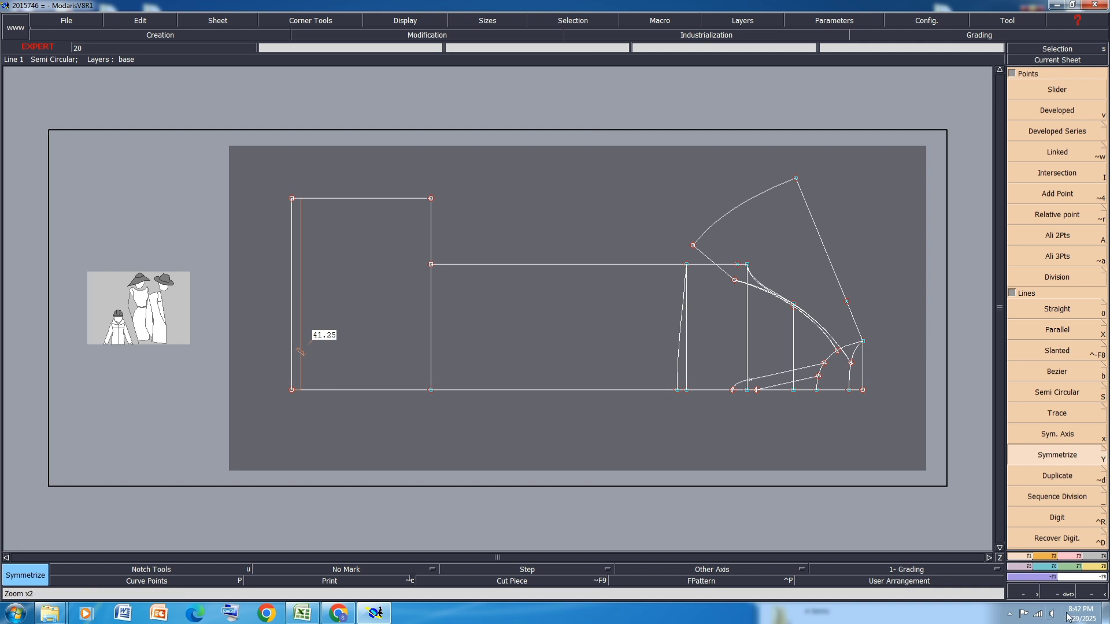